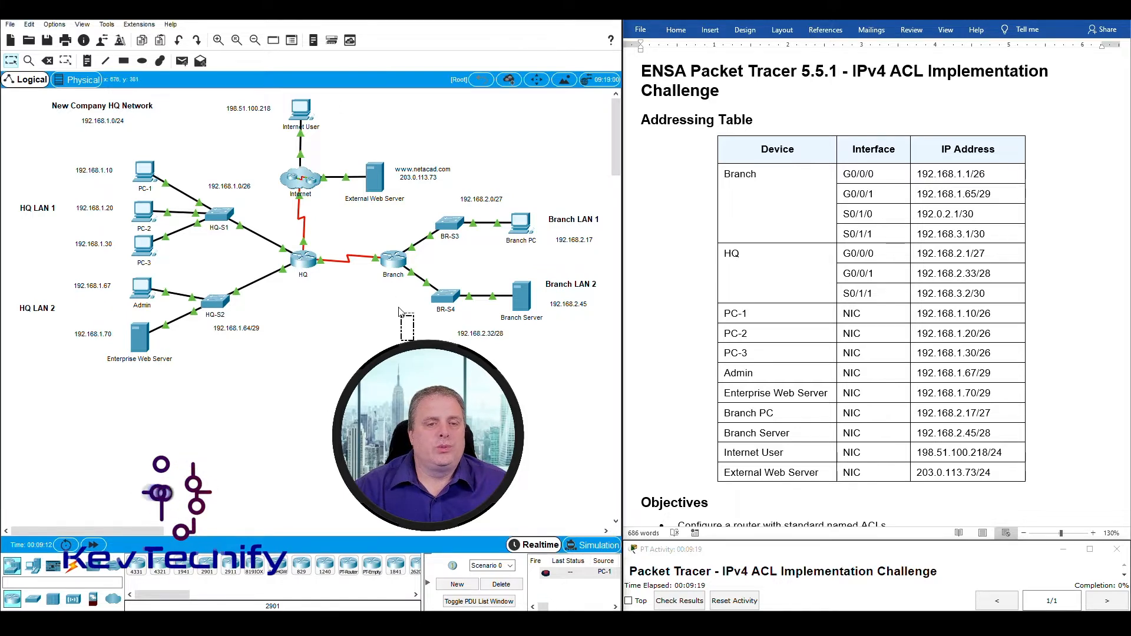
# Outline the topology areas: routers, Internet and servers, and the HQ and Branch LANs.
pyautogui.moveTo(413, 341); pyautogui.dragTo(278, 228)
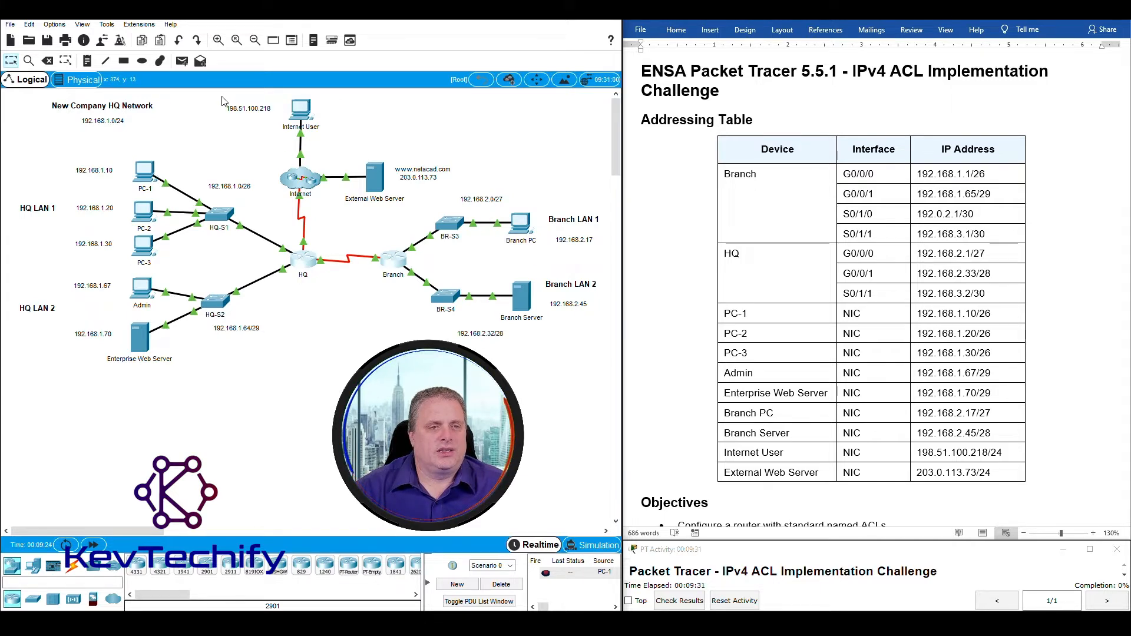
pyautogui.moveTo(223, 95); pyautogui.dragTo(383, 192)
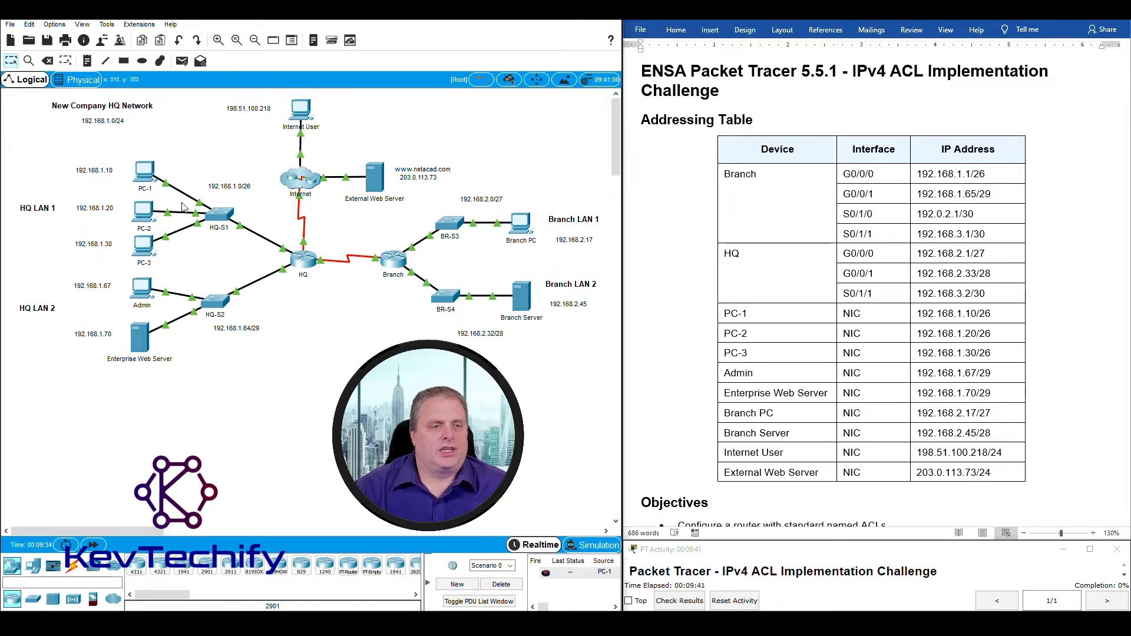
pyautogui.moveTo(19, 151); pyautogui.dragTo(273, 261)
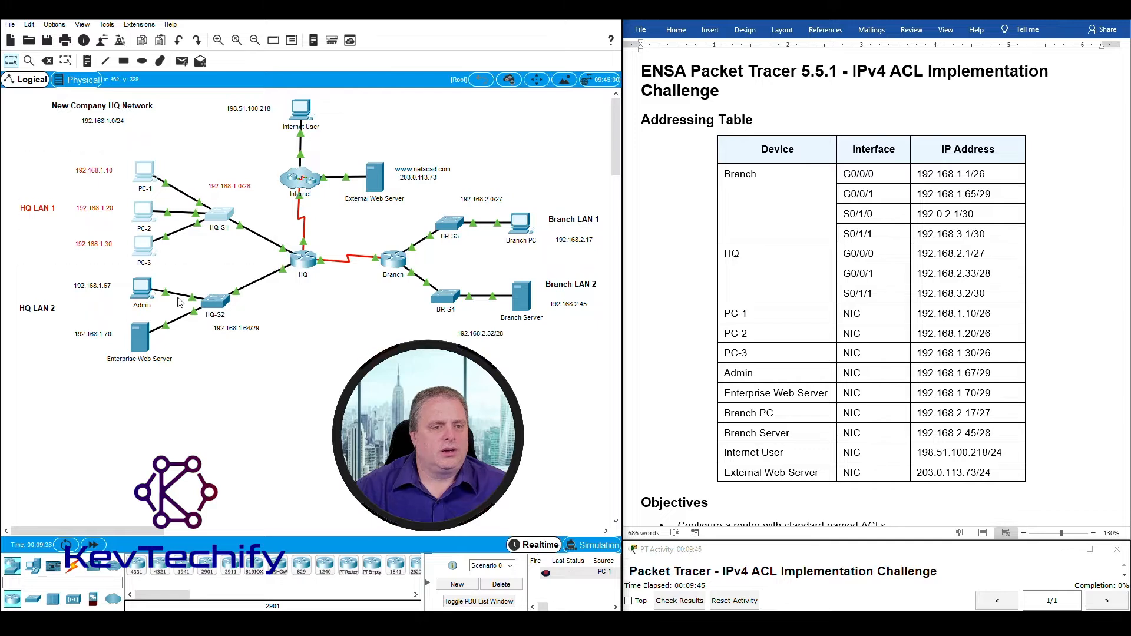
pyautogui.moveTo(12, 275); pyautogui.dragTo(295, 373)
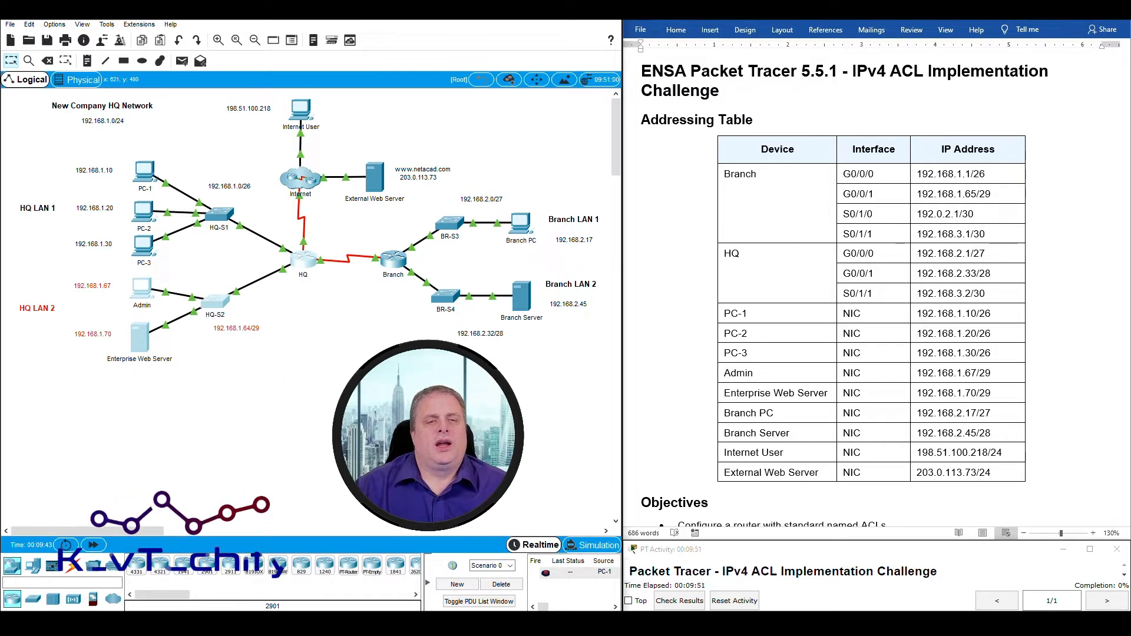
pyautogui.moveTo(373, 232); pyautogui.dragTo(413, 300)
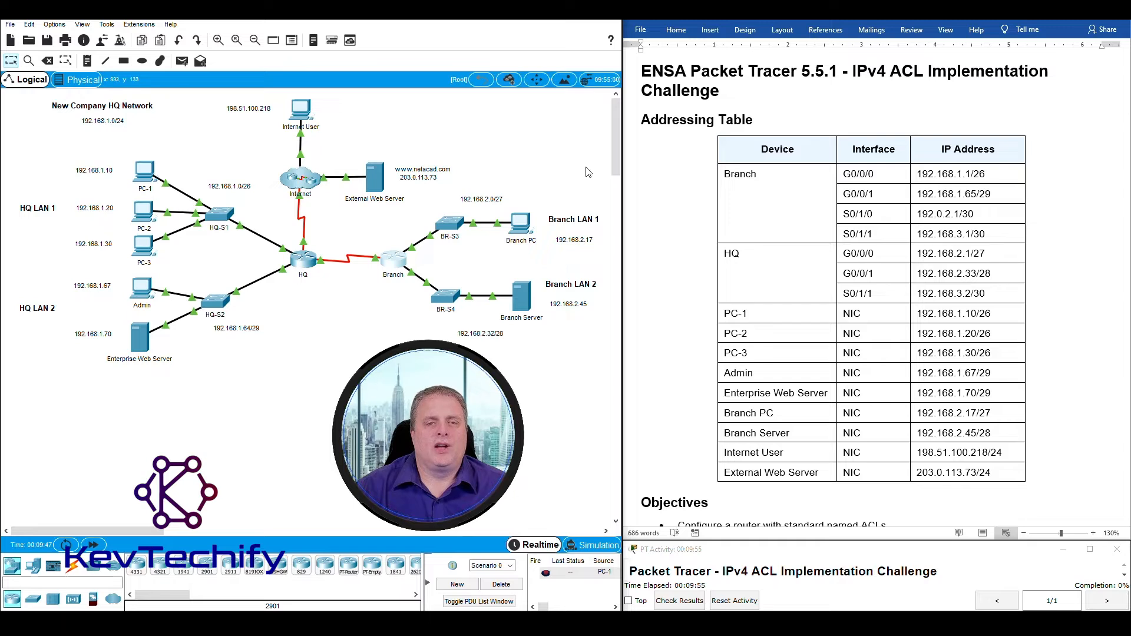
pyautogui.moveTo(593, 168); pyautogui.dragTo(429, 260)
pyautogui.moveTo(601, 348); pyautogui.dragTo(414, 271)
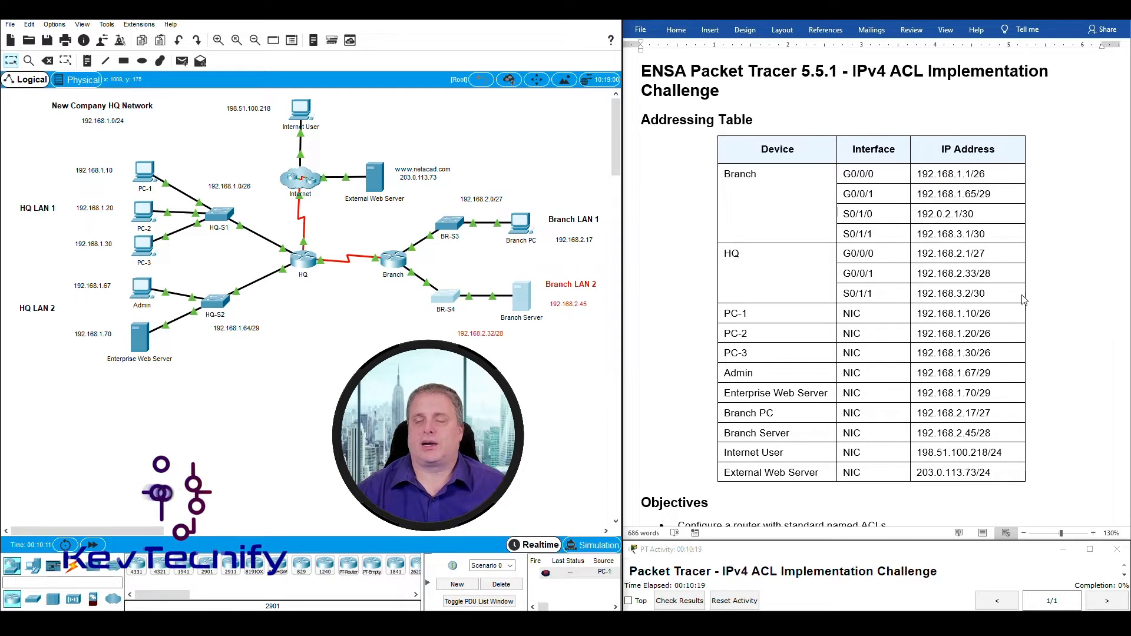
# Scroll the lab document to the Instructions and point out the HQ network title, subnet and PC-1.
pyautogui.scroll(-5, 1062, 296)
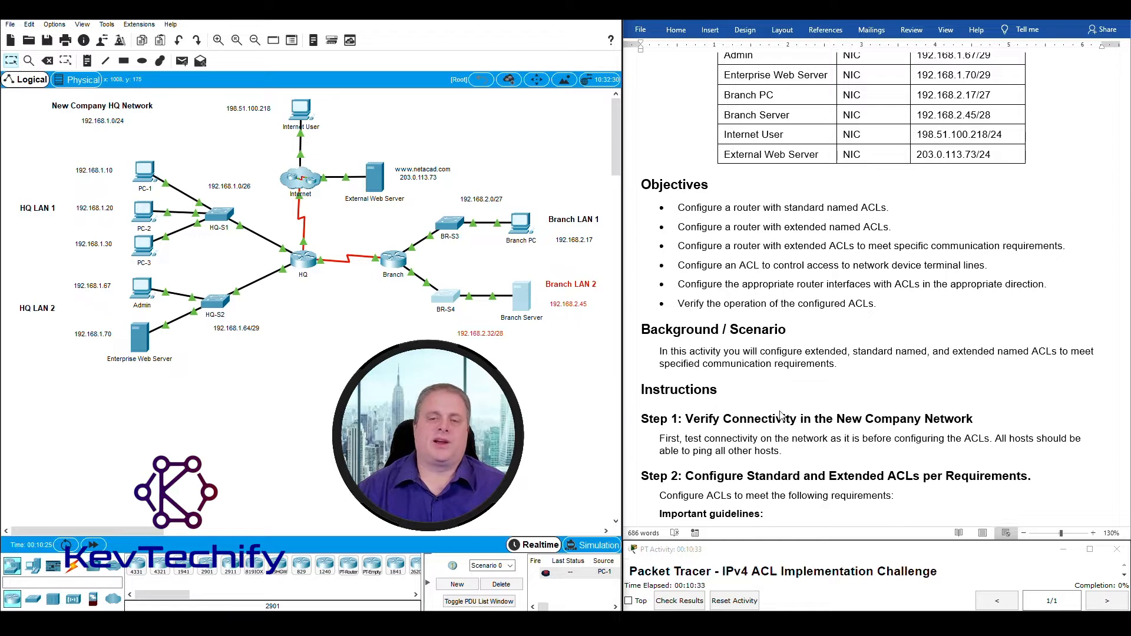
pyautogui.scroll(-10, 783, 414)
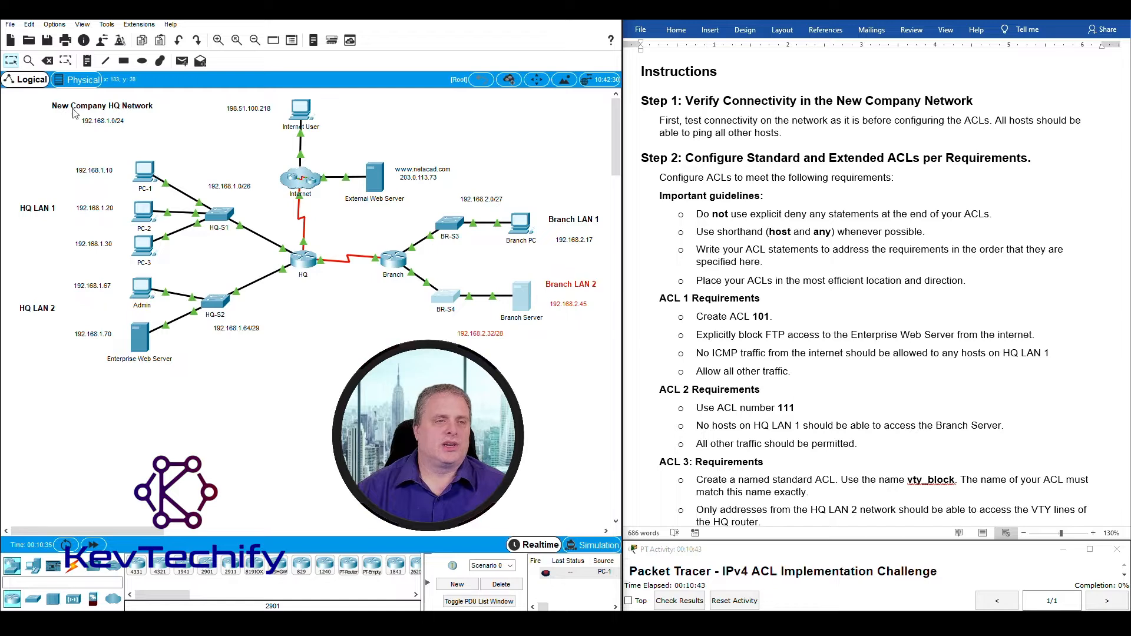
pyautogui.moveTo(42, 98); pyautogui.dragTo(61, 105)
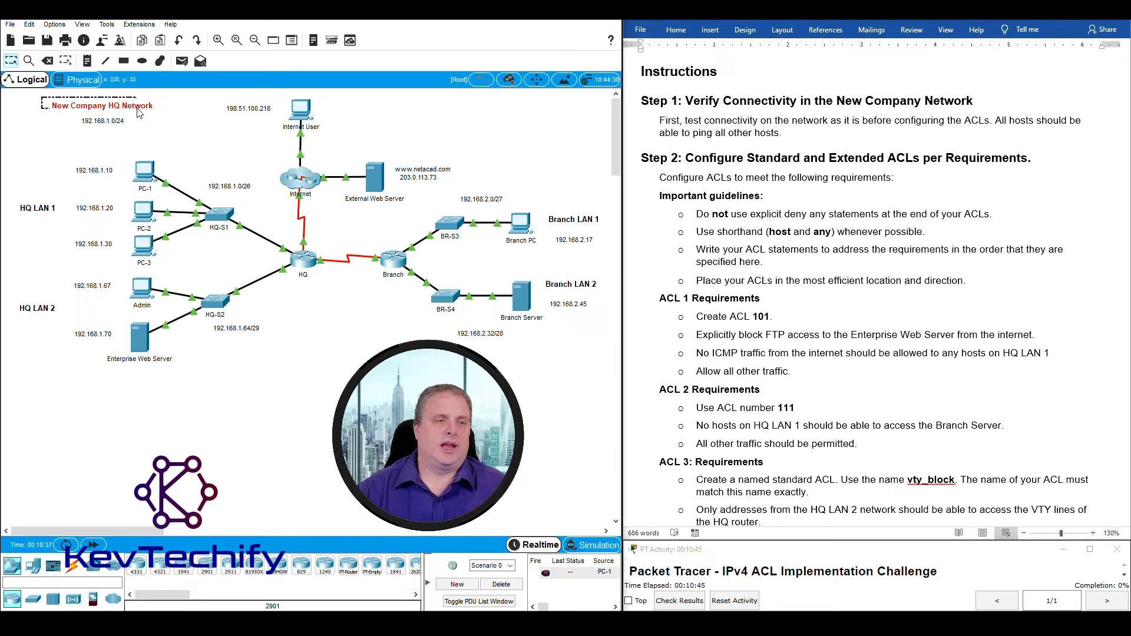
pyautogui.moveTo(175, 113)
pyautogui.mouseDown()
pyautogui.moveTo(69, 109)
pyautogui.moveTo(174, 126)
pyautogui.mouseUp()
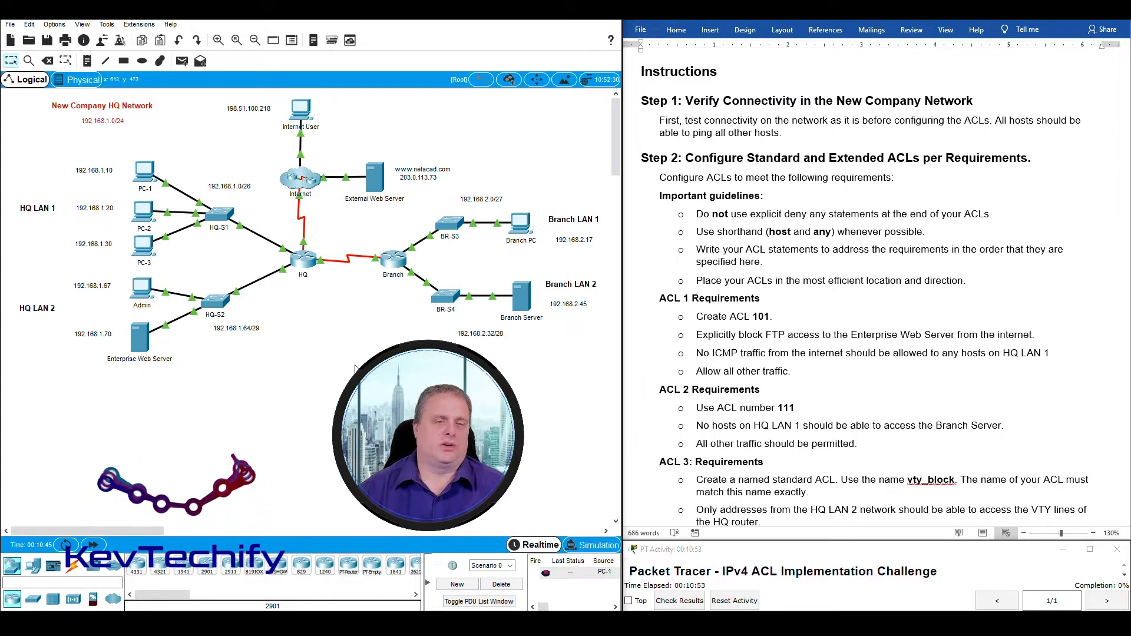
pyautogui.click(343, 383)
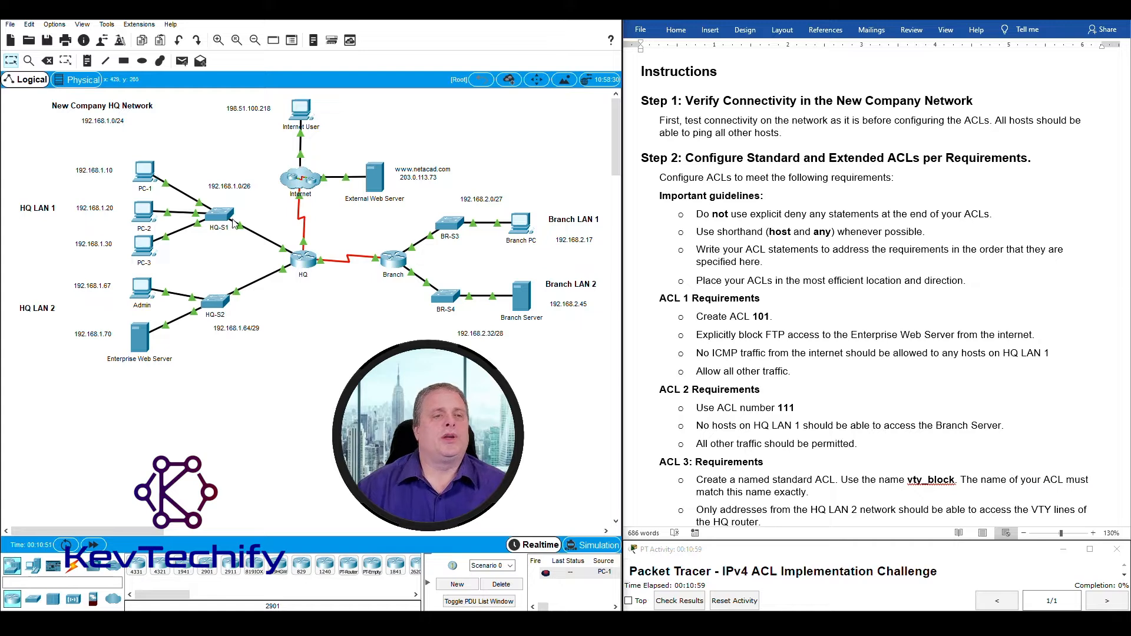
pyautogui.moveTo(130, 150); pyautogui.dragTo(168, 195)
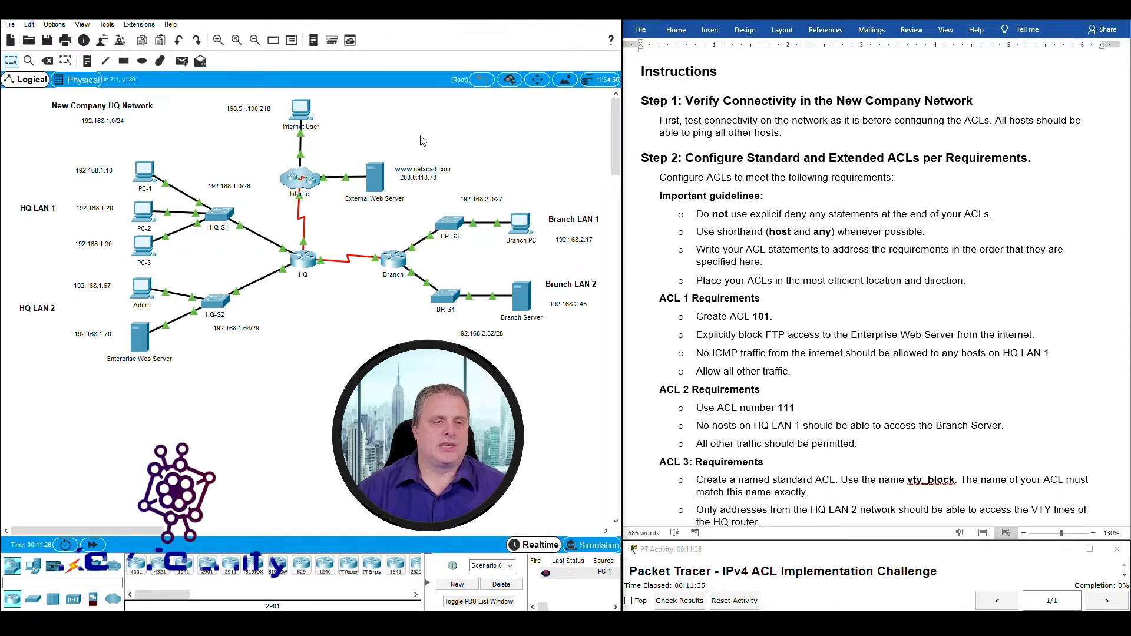
# Open PC-1's Command Prompt with its window moved clear of the topology.
pyautogui.click(145, 171)
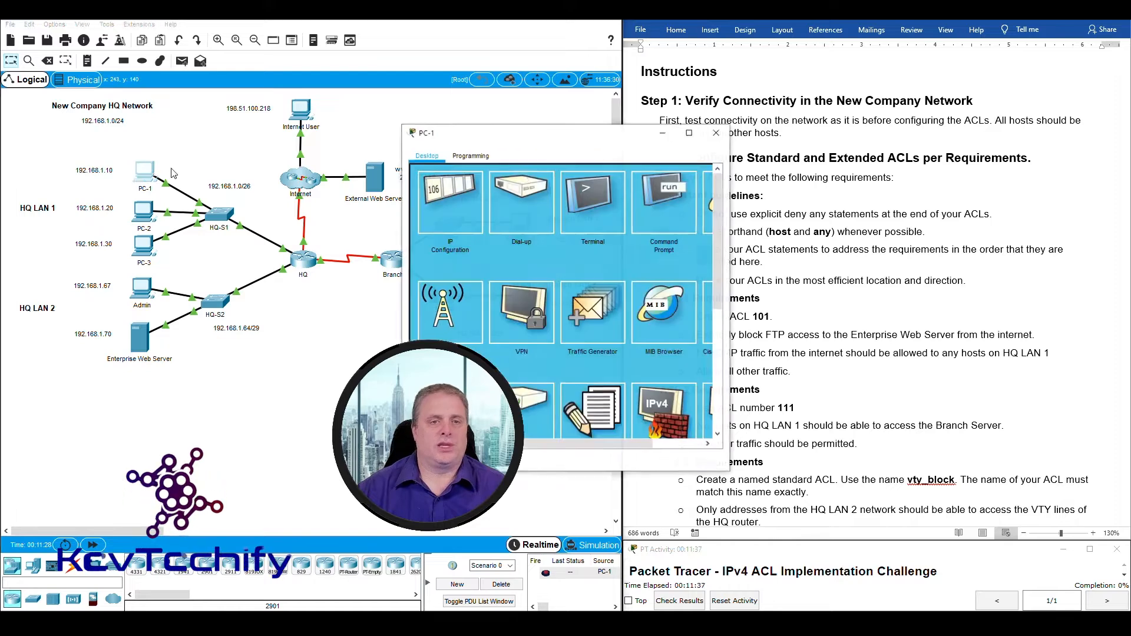
pyautogui.moveTo(528, 146); pyautogui.dragTo(241, 27)
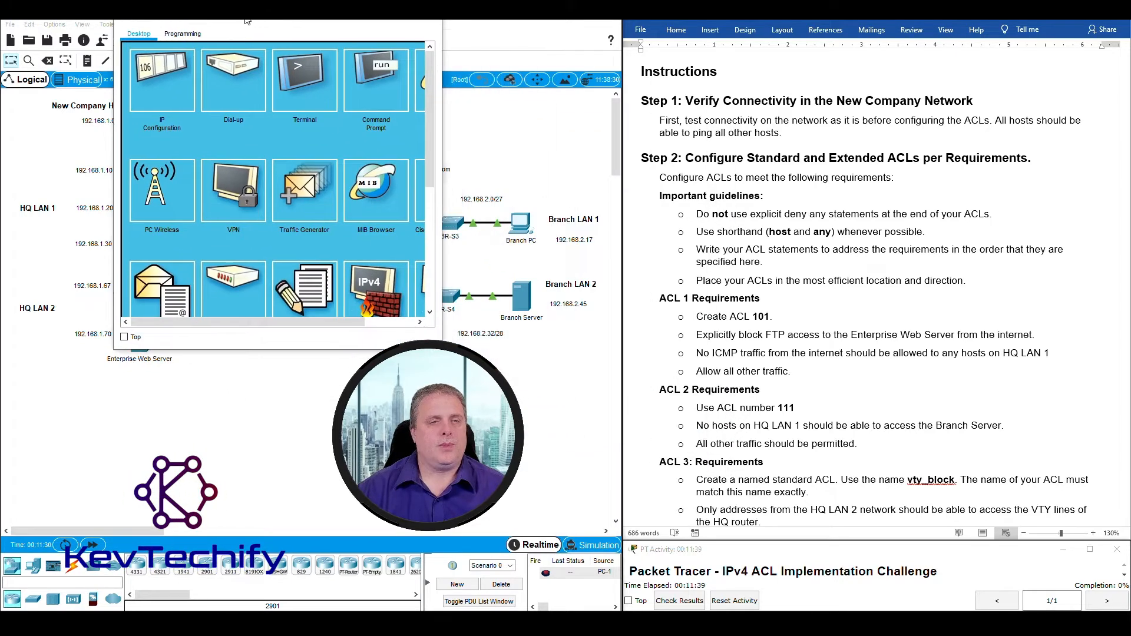
pyautogui.click(376, 85)
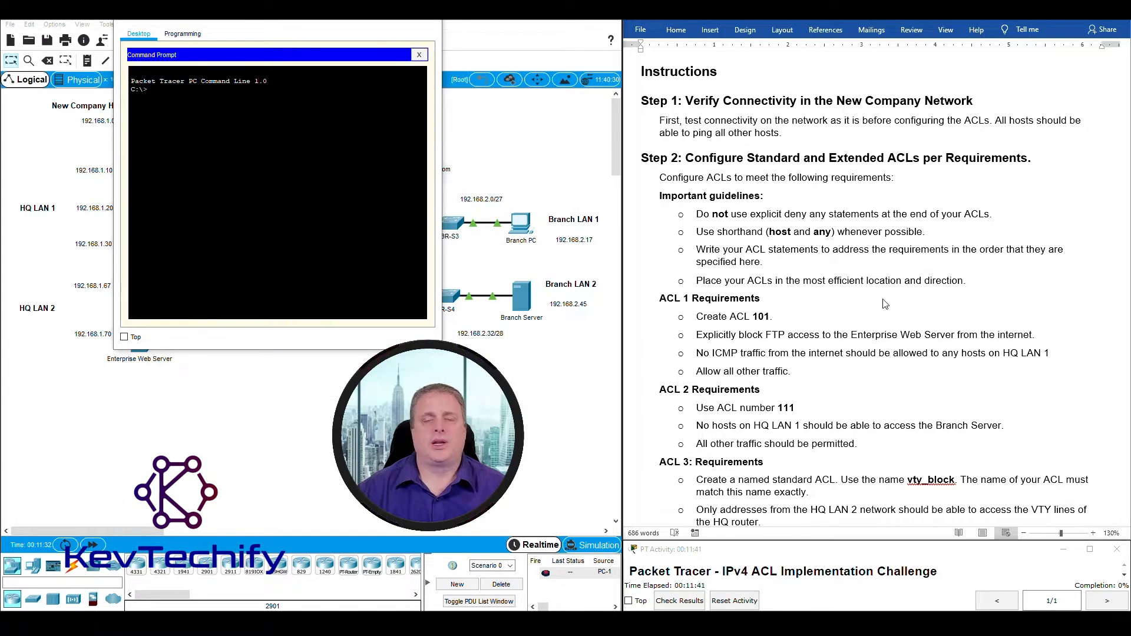
pyautogui.scroll(10, 885, 303)
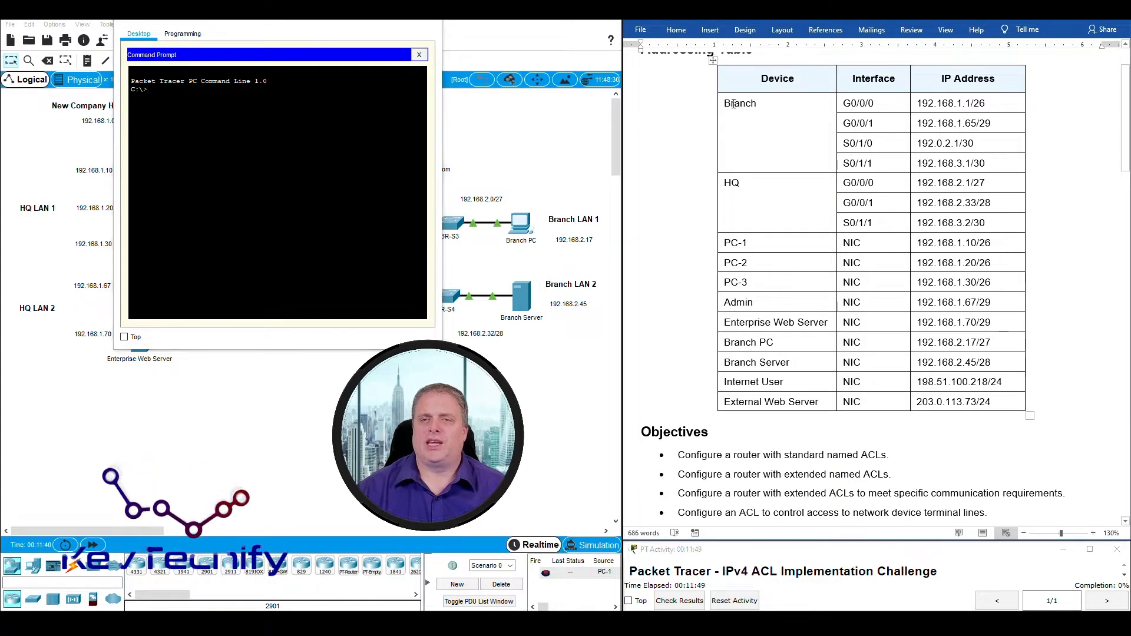
# Look up PC-2's address 192.168.1.20 in the Word addressing table.
pyautogui.moveTo(727, 103); pyautogui.dragTo(965, 219)
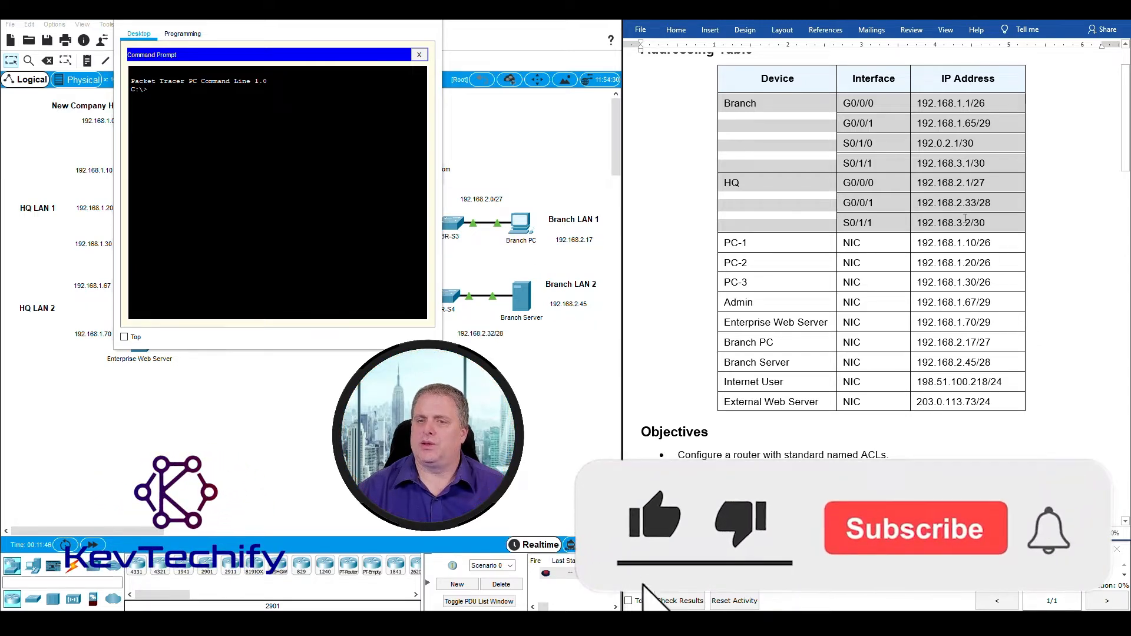
pyautogui.rightClick(966, 222)
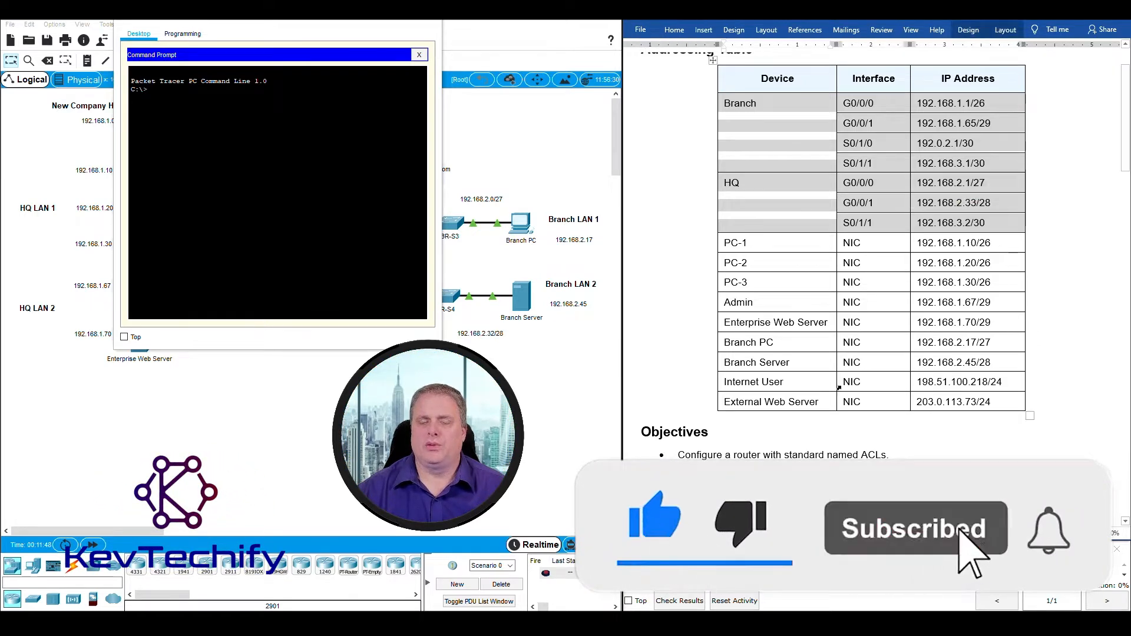
pyautogui.click(736, 244)
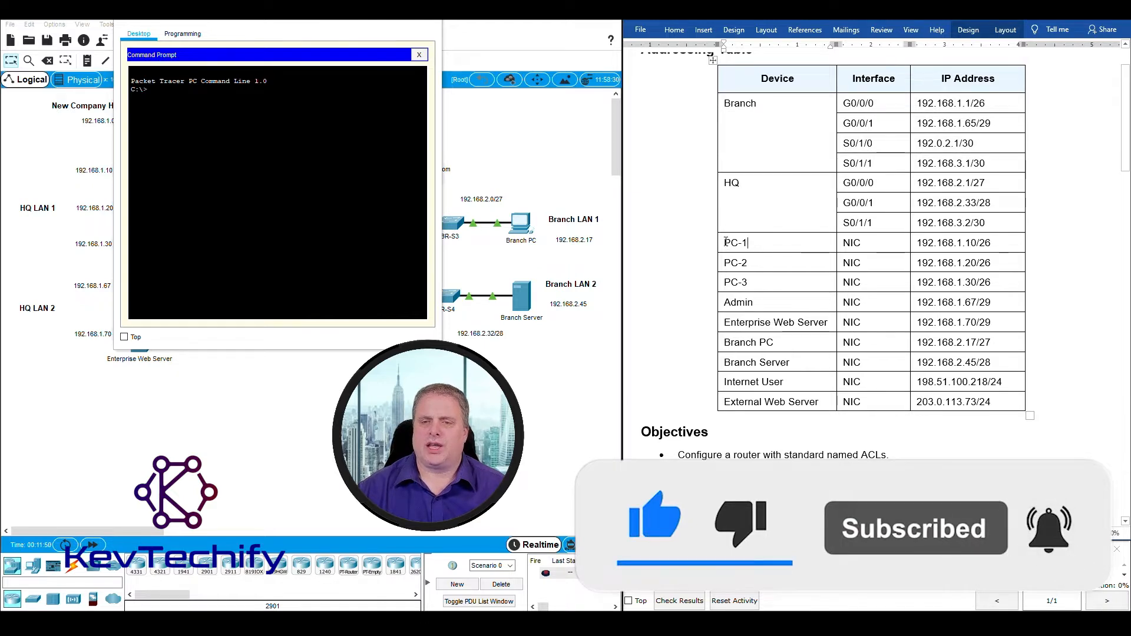
pyautogui.moveTo(719, 243); pyautogui.dragTo(999, 244)
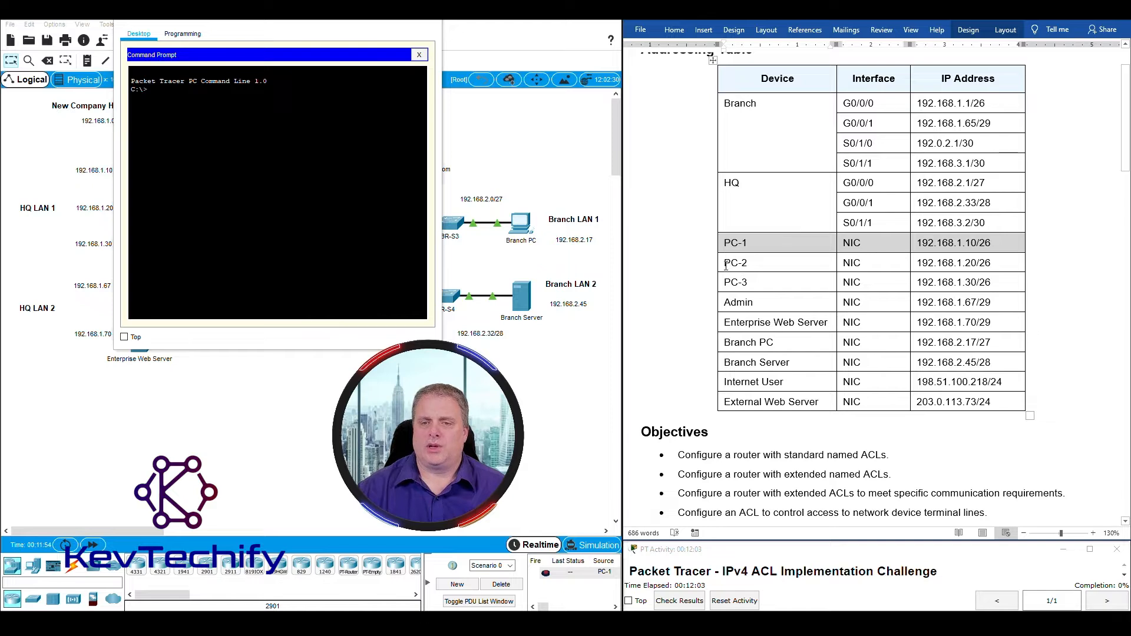
pyautogui.moveTo(726, 267); pyautogui.dragTo(994, 264)
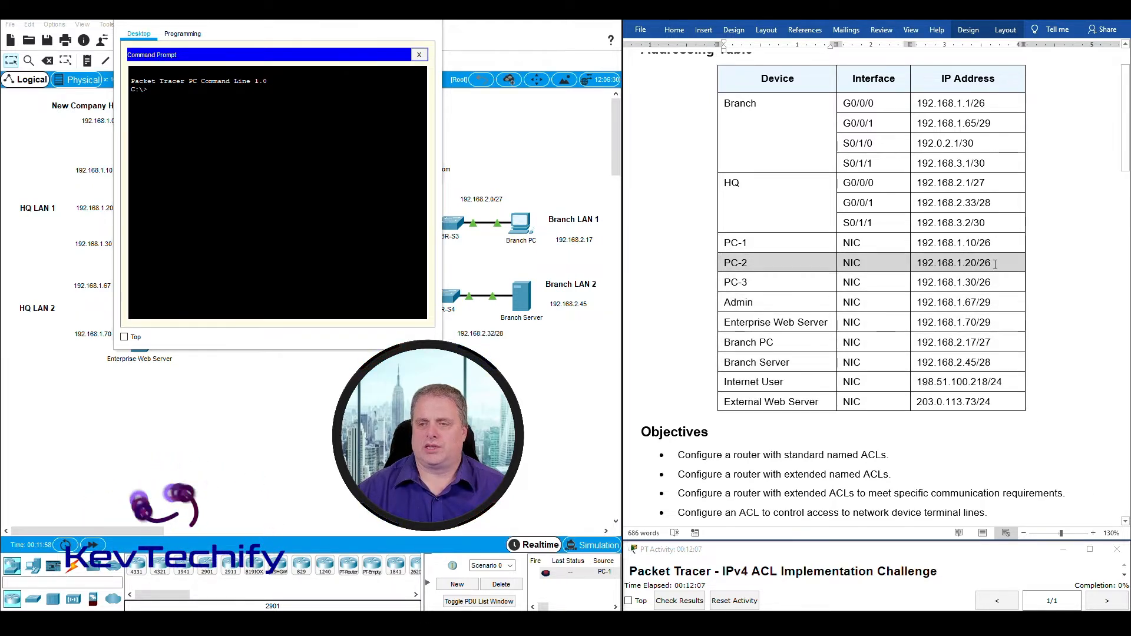
pyautogui.click(995, 264)
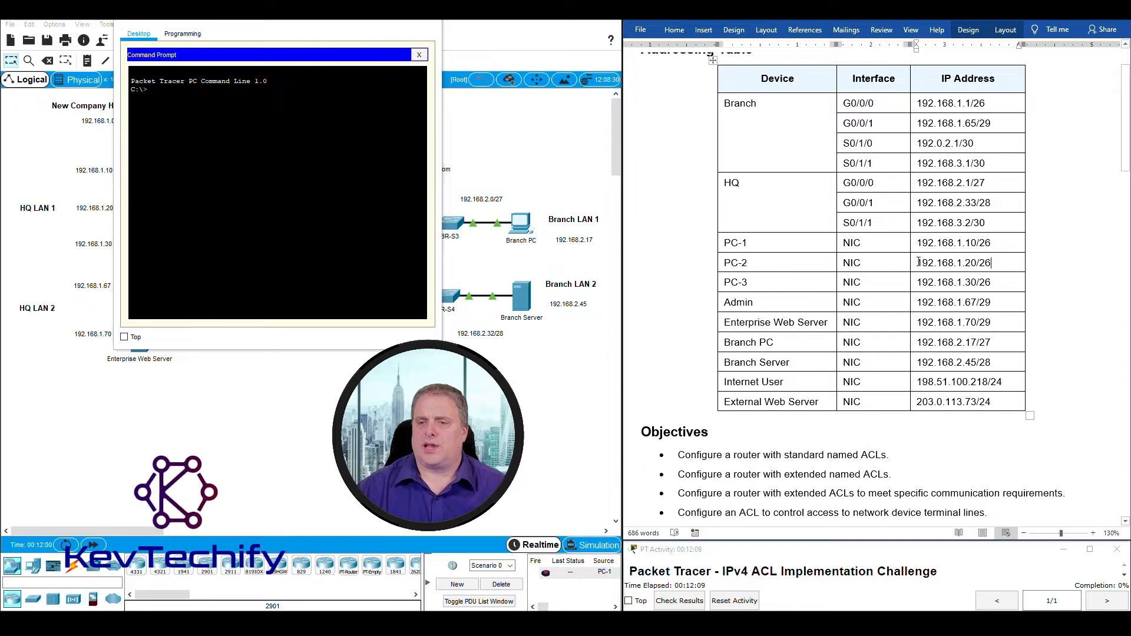
pyautogui.moveTo(945, 261); pyautogui.dragTo(976, 263)
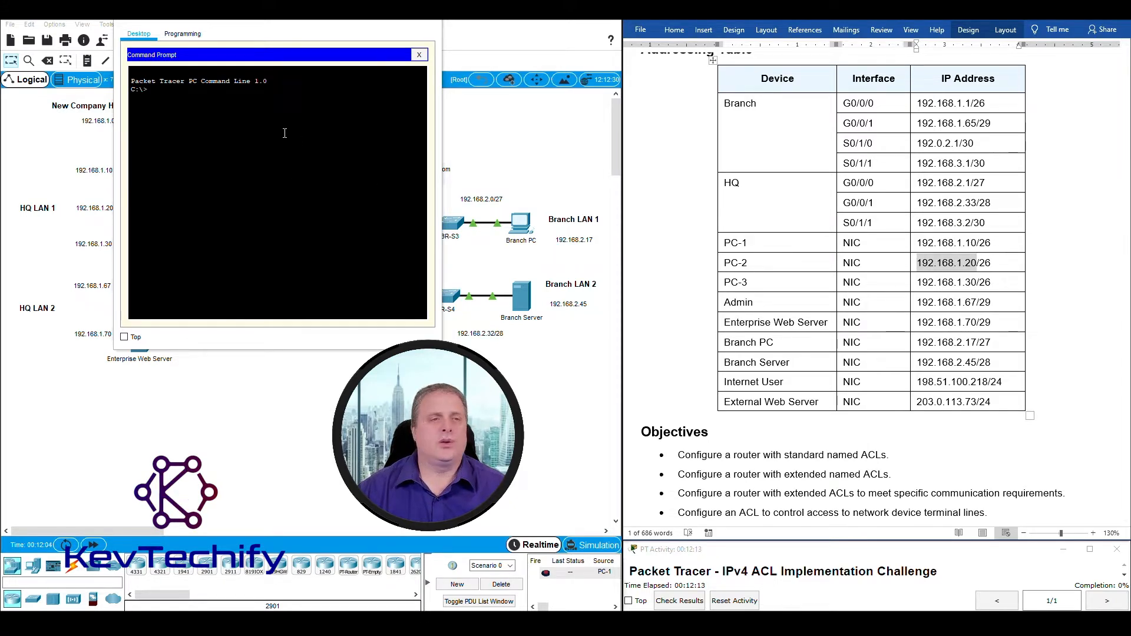
pyautogui.click(298, 117)
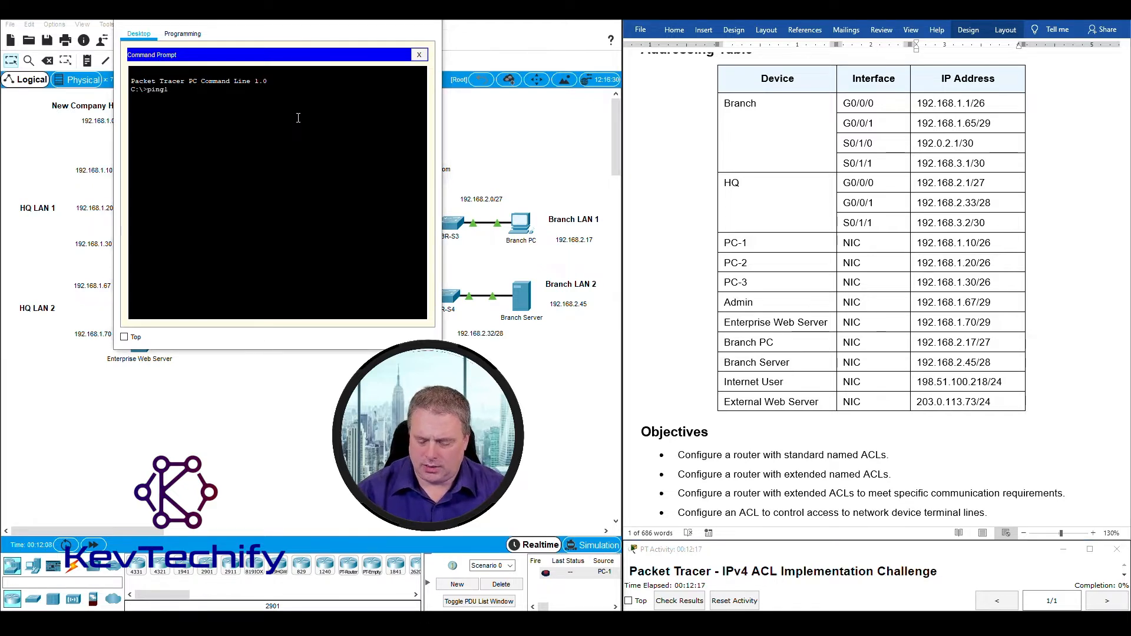
# Ping PC-2 at 192.168.1.20, correcting the missing space in the command.
pyautogui.write('ping192.168.')
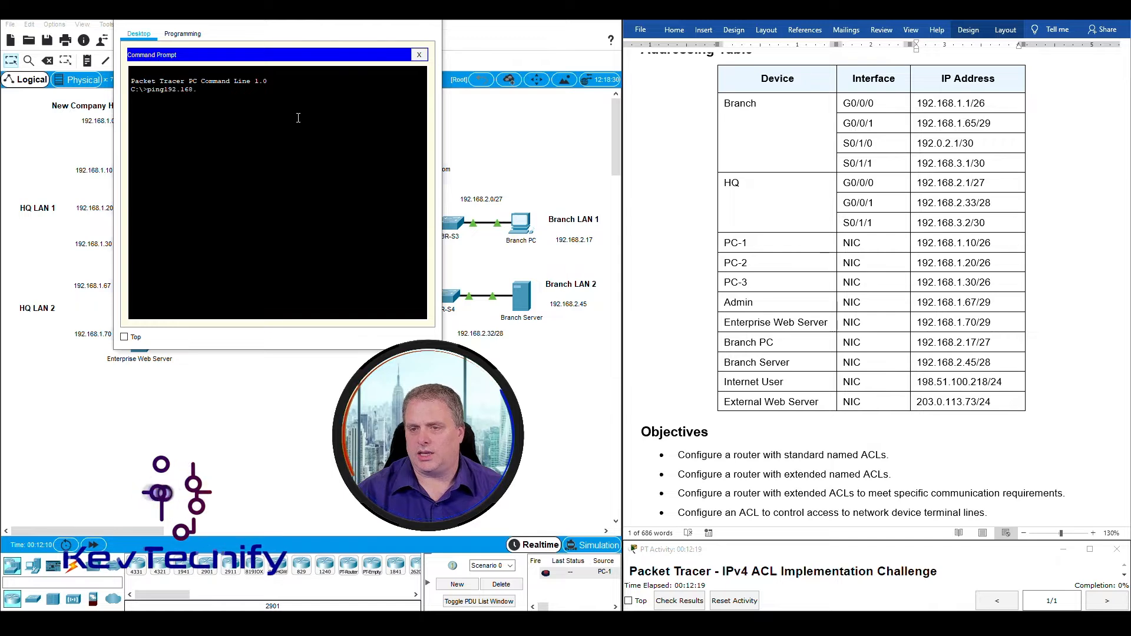
pyautogui.write('1.20')
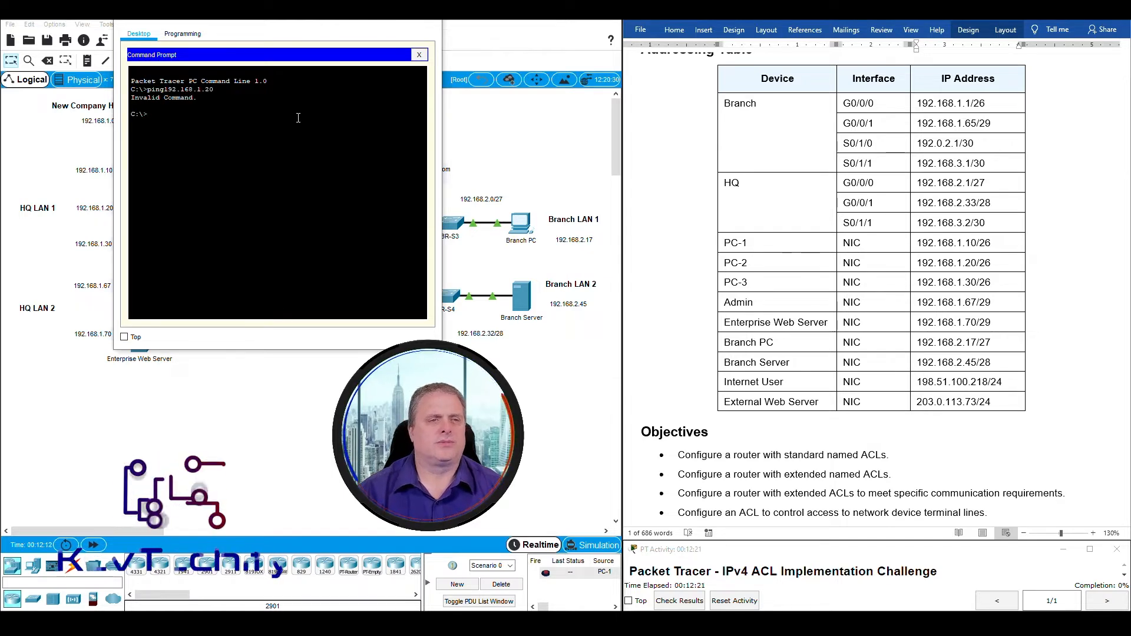
pyautogui.press('Return')
pyautogui.press('Up')
pyautogui.press('Left')
pyautogui.press('Left')
pyautogui.press('Left')
pyautogui.press('Left')
pyautogui.press('Left')
pyautogui.press('Left')
pyautogui.press('Left')
pyautogui.press('Left')
pyautogui.press('Left')
pyautogui.press('Left')
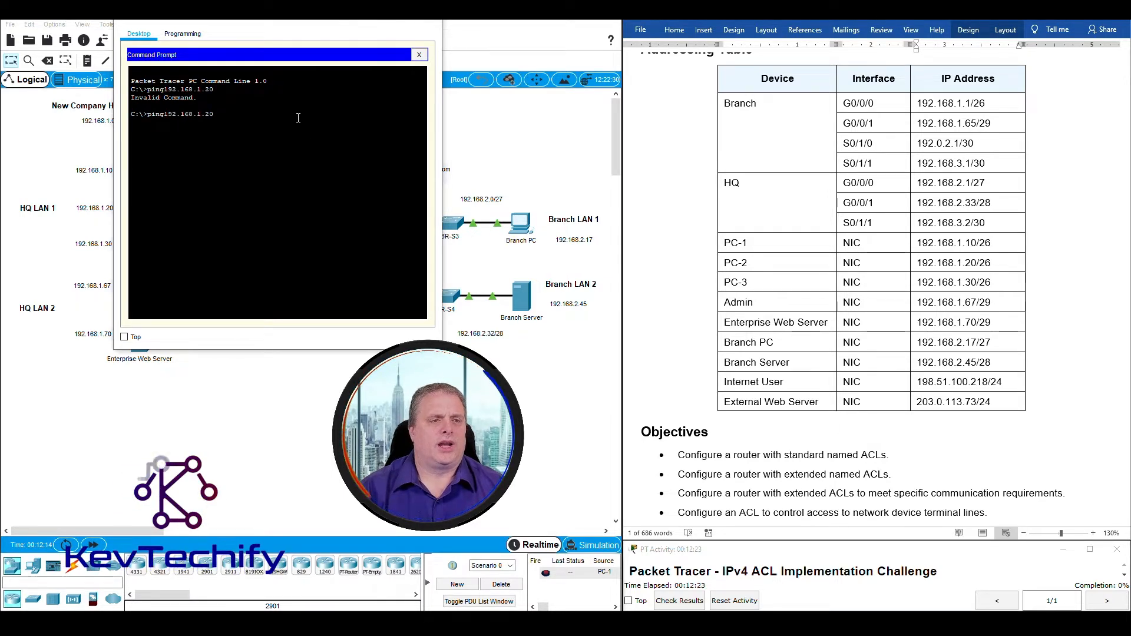
pyautogui.press('Return')
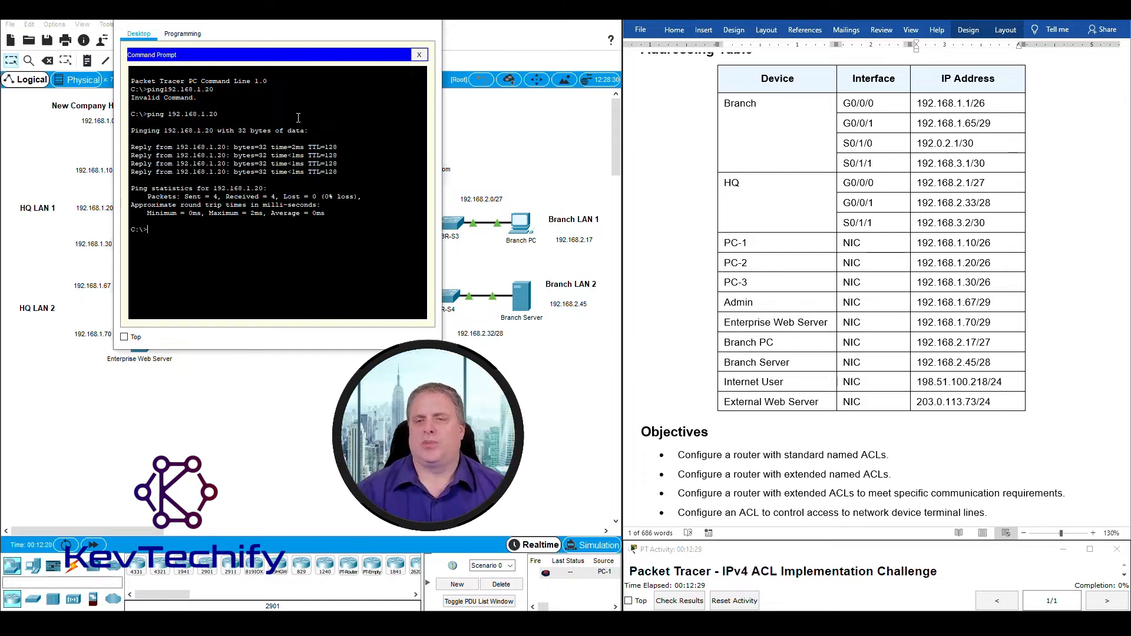
# Ping PC-3 at 192.168.1.30 and note the Admin PC's address in the table.
pyautogui.click(926, 287)
pyautogui.moveTo(920, 282); pyautogui.dragTo(973, 282)
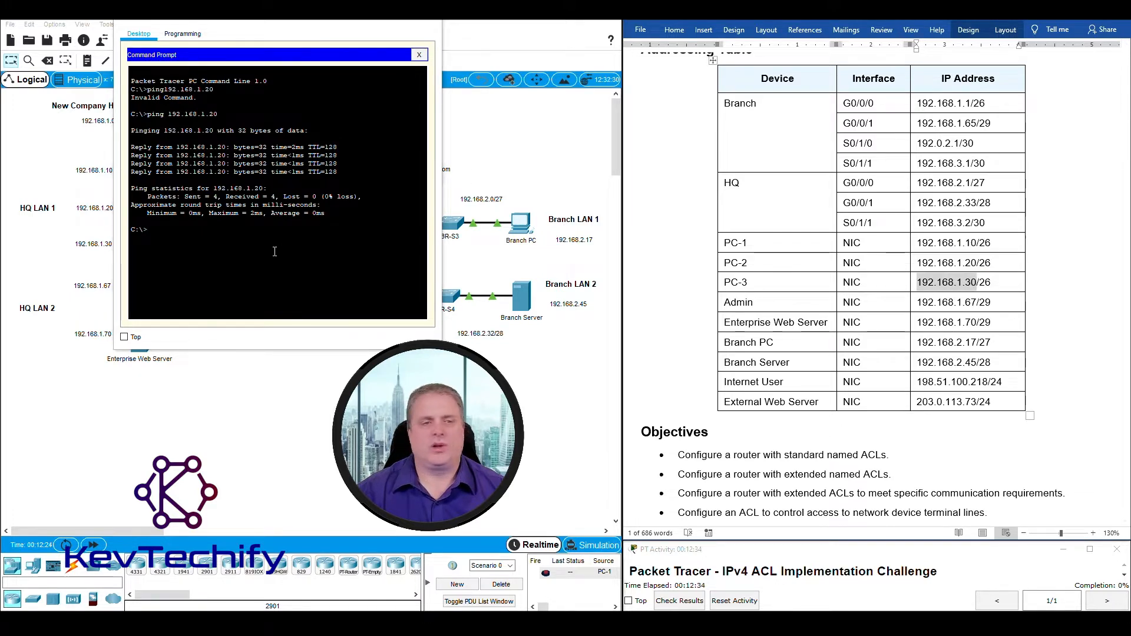
pyautogui.click(234, 227)
pyautogui.write('pig')
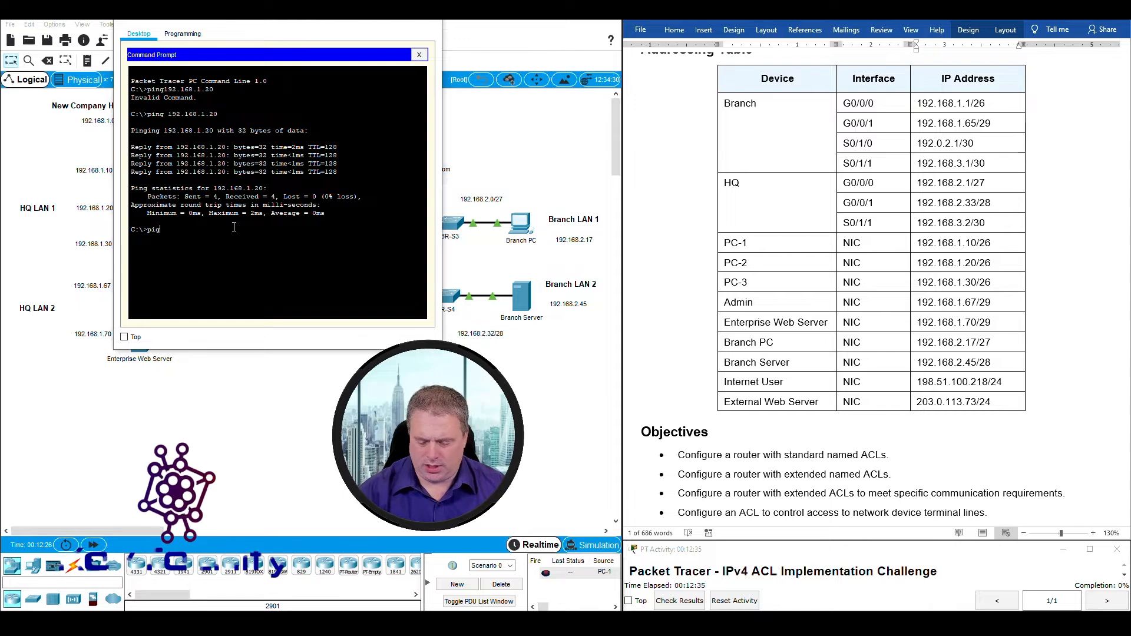
pyautogui.write(' 192.168')
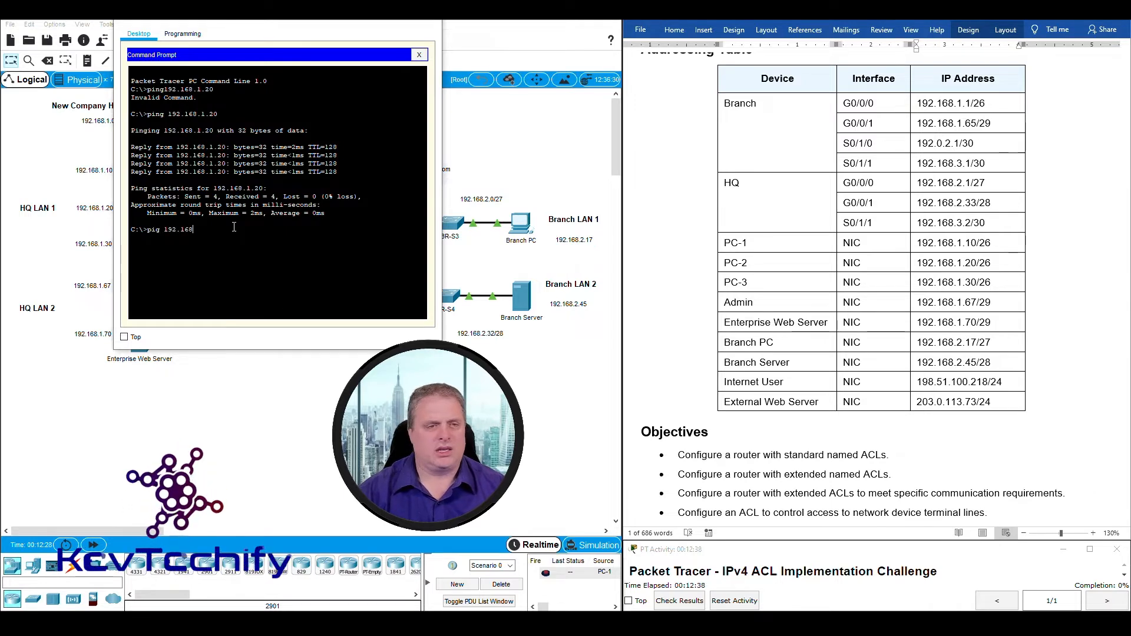
pyautogui.write('.1.30')
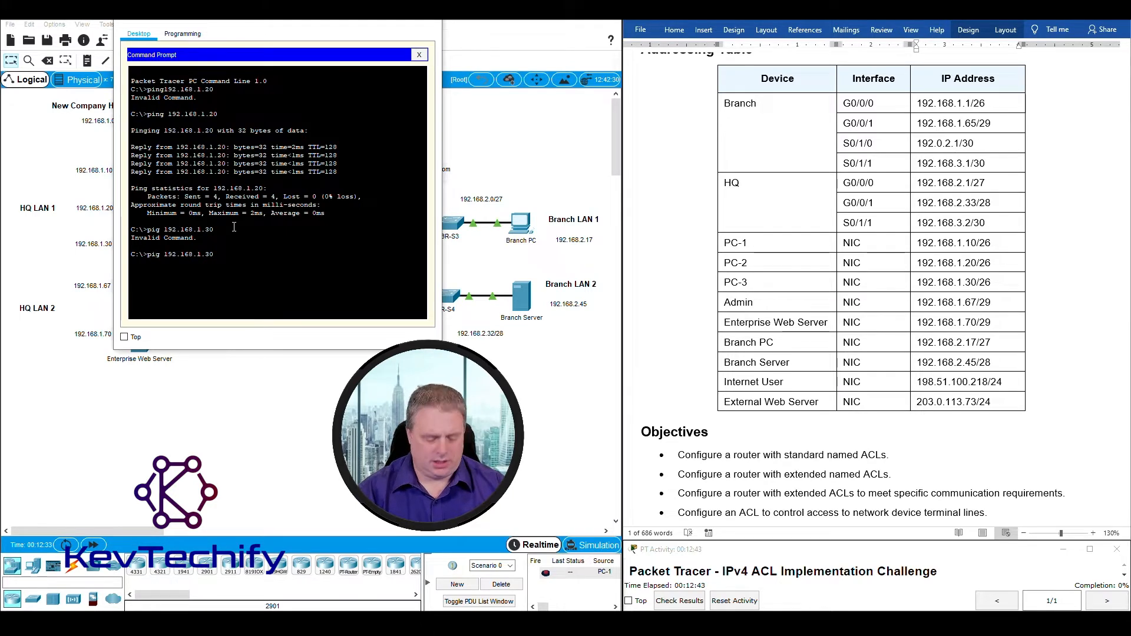
pyautogui.write('n')
pyautogui.press('Return')
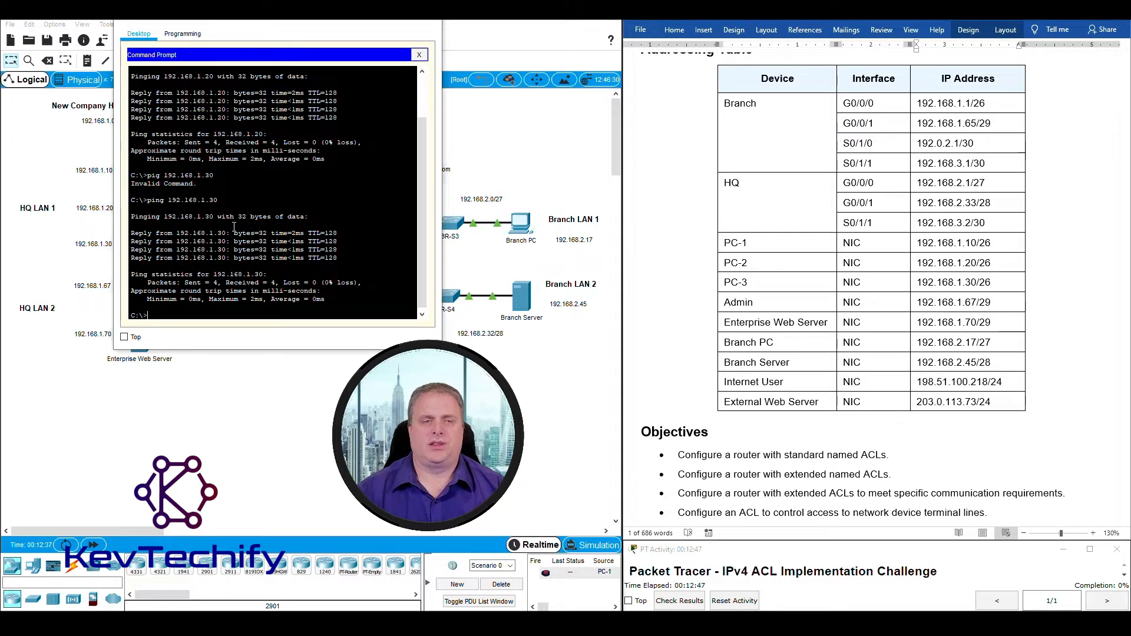
pyautogui.moveTo(976, 283); pyautogui.dragTo(917, 282)
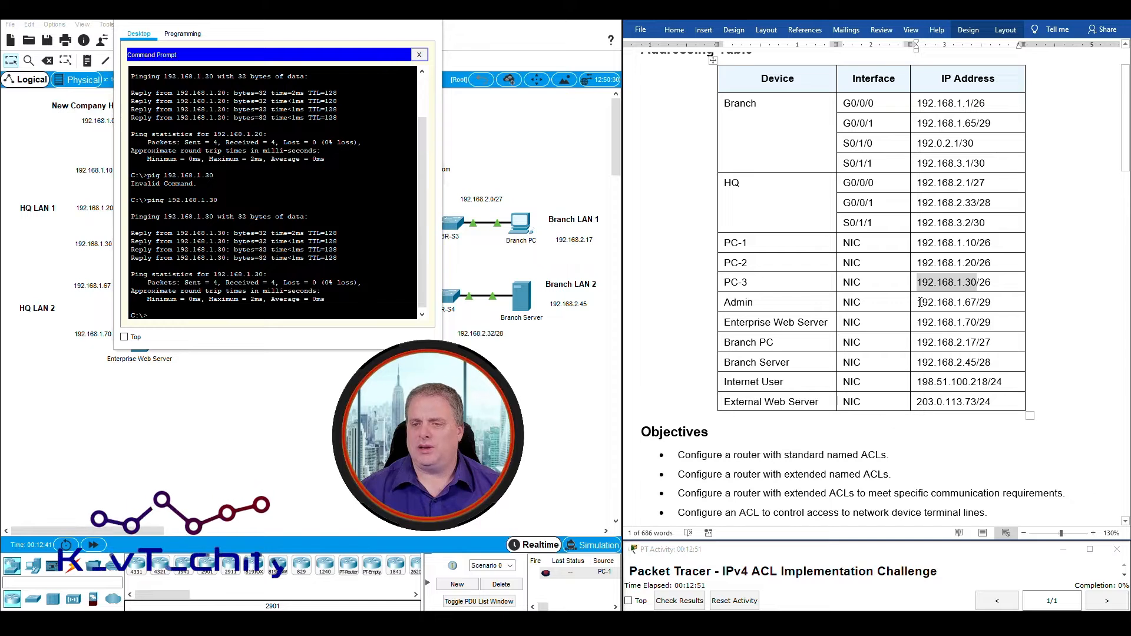
pyautogui.moveTo(919, 303); pyautogui.dragTo(977, 301)
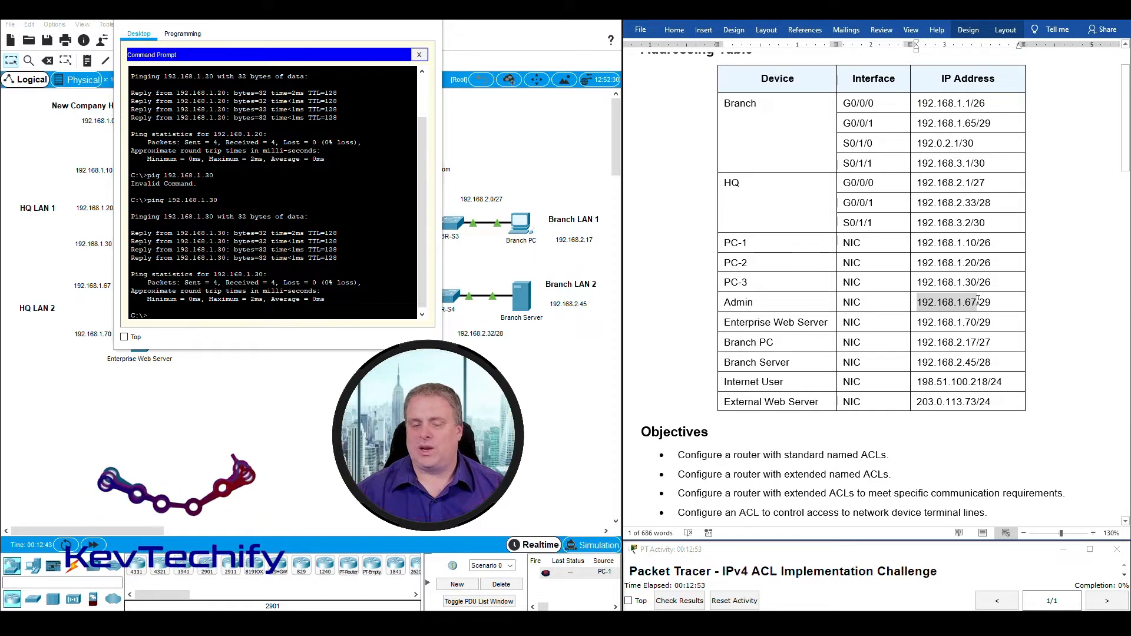
pyautogui.click(185, 314)
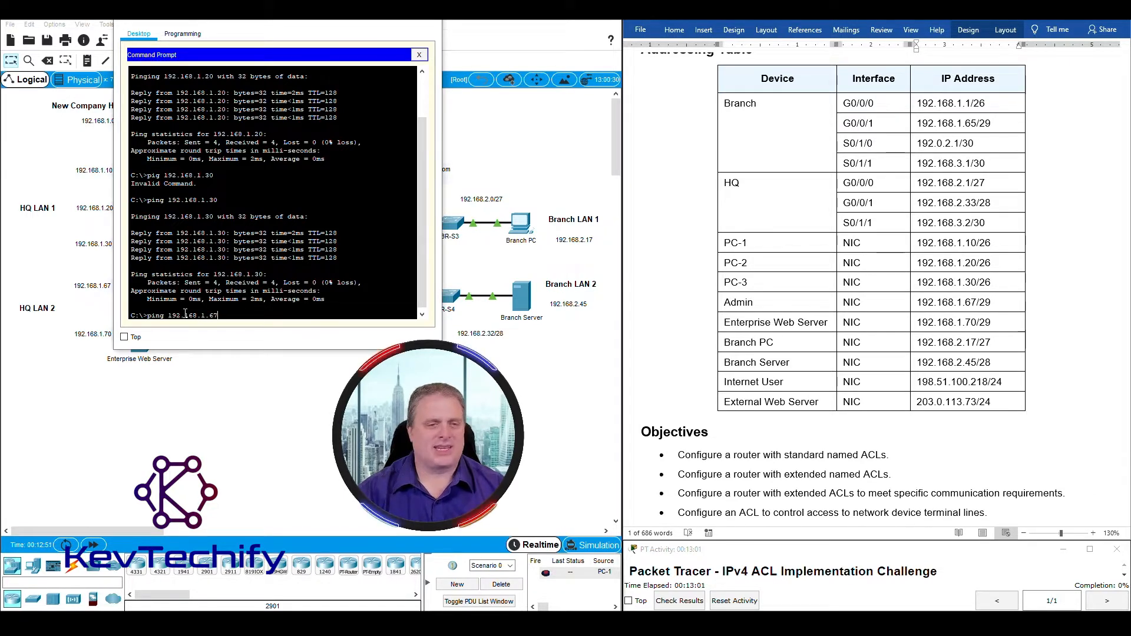
# Ping the Admin PC at 192.168.1.67 twice.
pyautogui.write('ping 192.168.1.67')
pyautogui.press('Return')
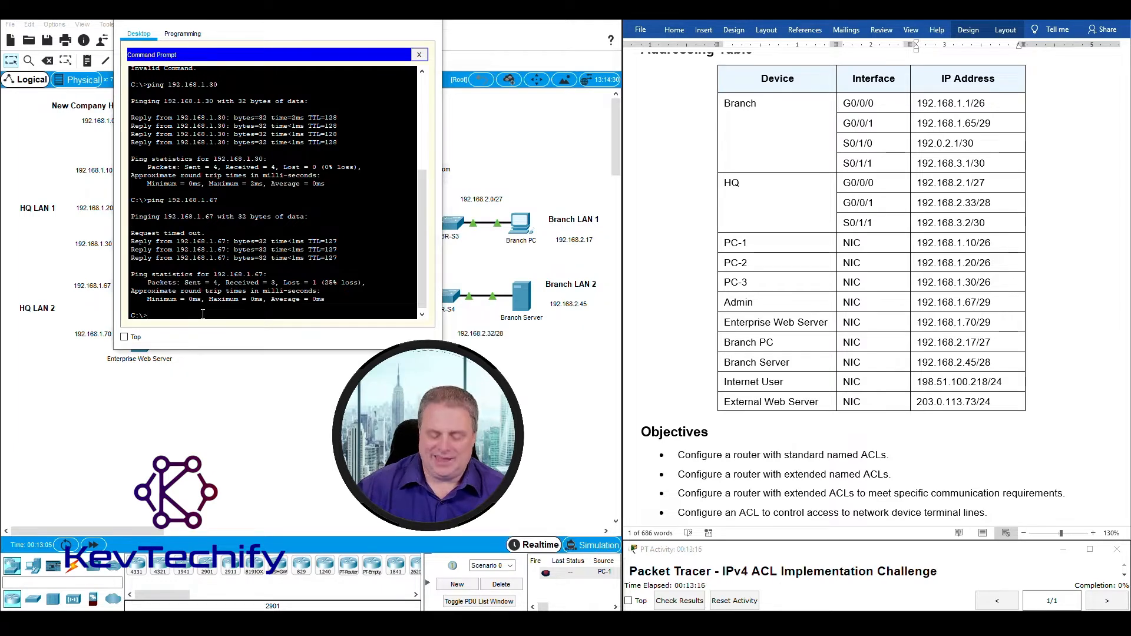
pyautogui.press('Return')
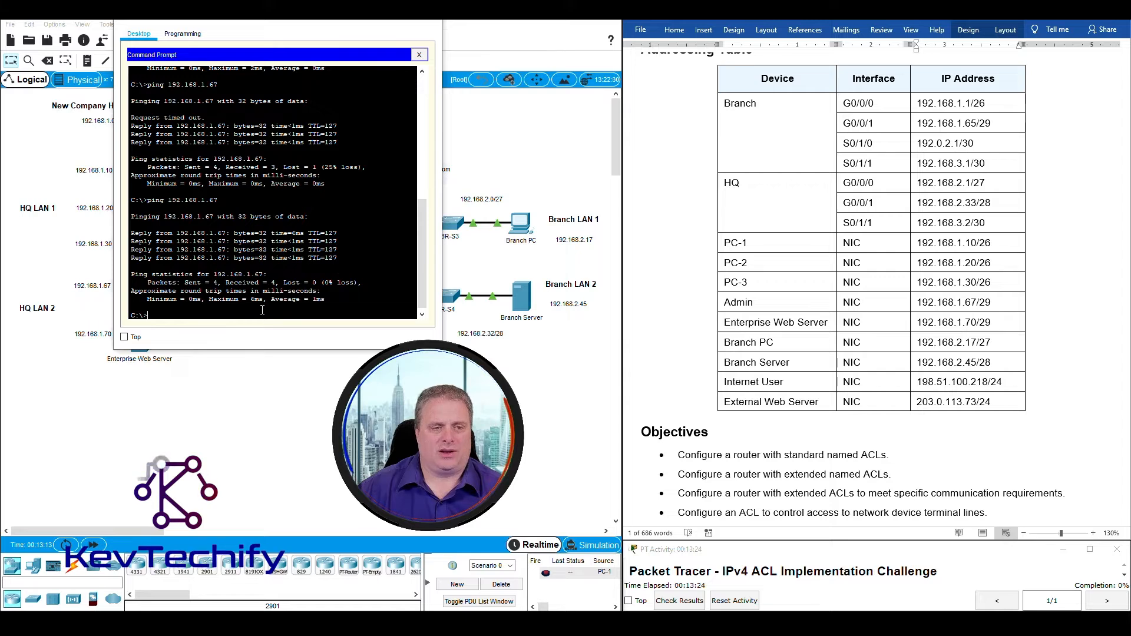
pyautogui.press('Return')
pyautogui.press('Return')
pyautogui.press('Return')
pyautogui.press('Return')
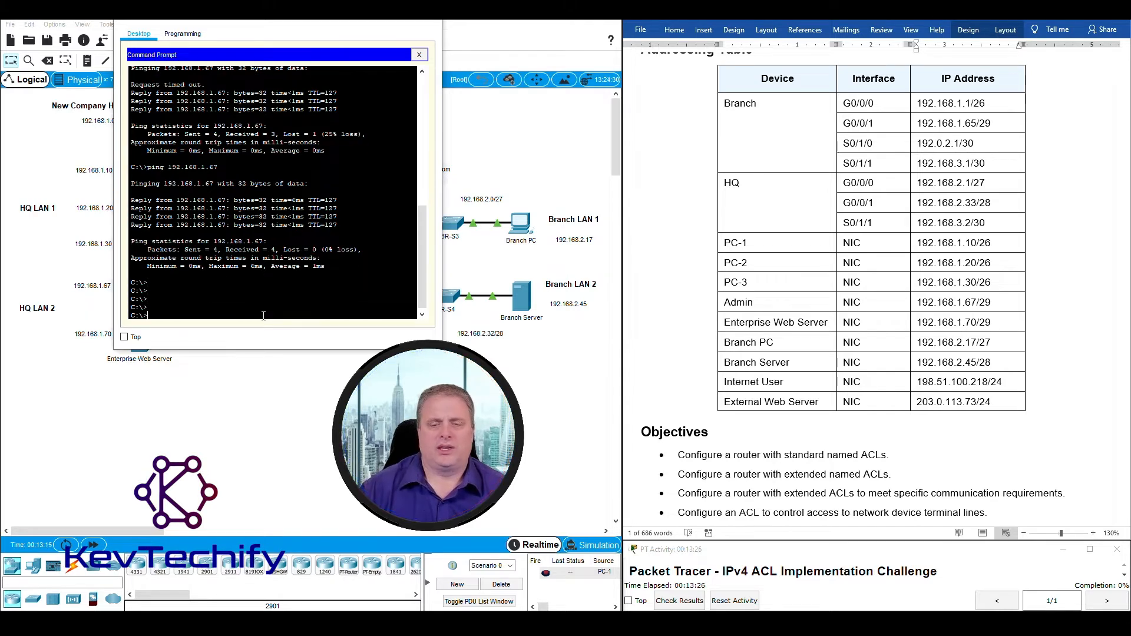
# Ping the Enterprise Web Server at 192.168.1.70 twice.
pyautogui.doubleClick(946, 302)
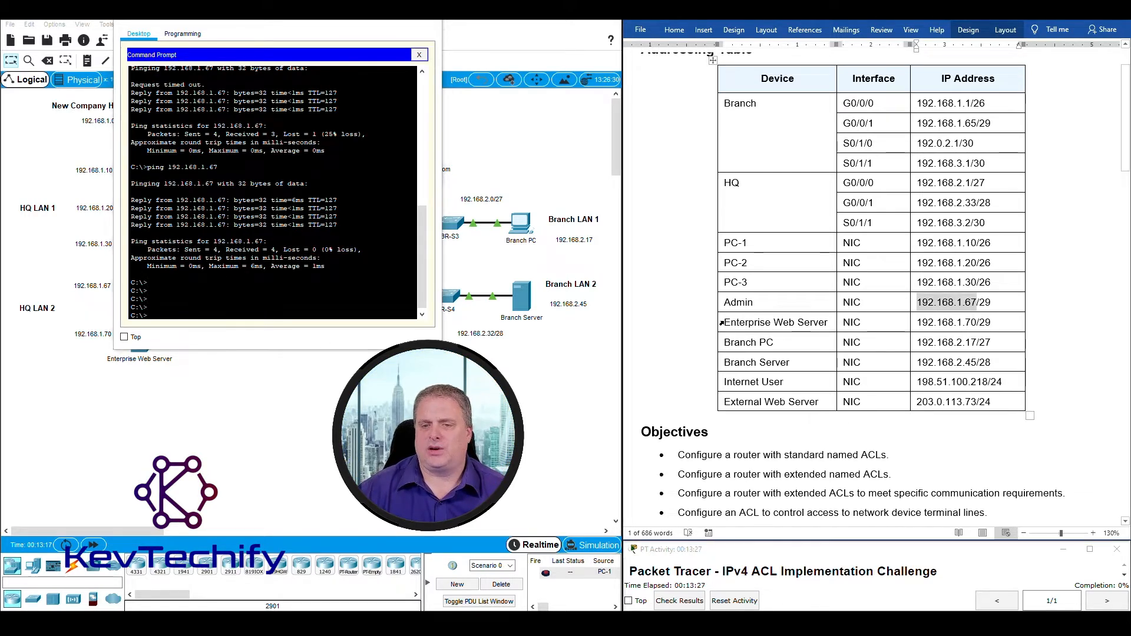
pyautogui.moveTo(919, 322); pyautogui.dragTo(957, 322)
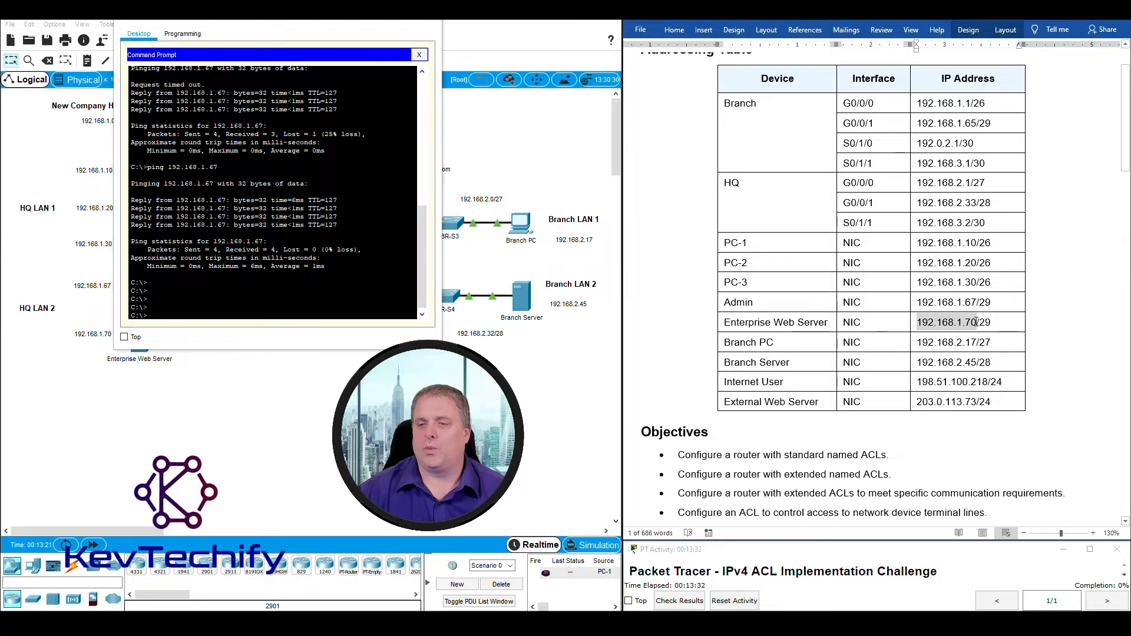
pyautogui.moveTo(196, 309); pyautogui.dragTo(197, 312)
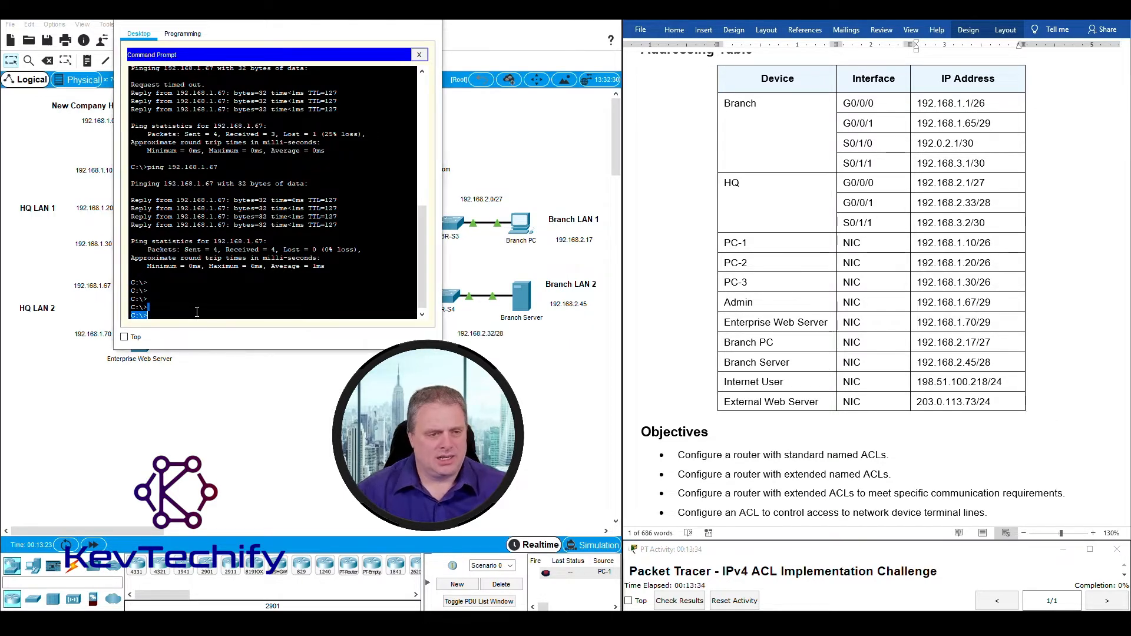
pyautogui.write('ping')
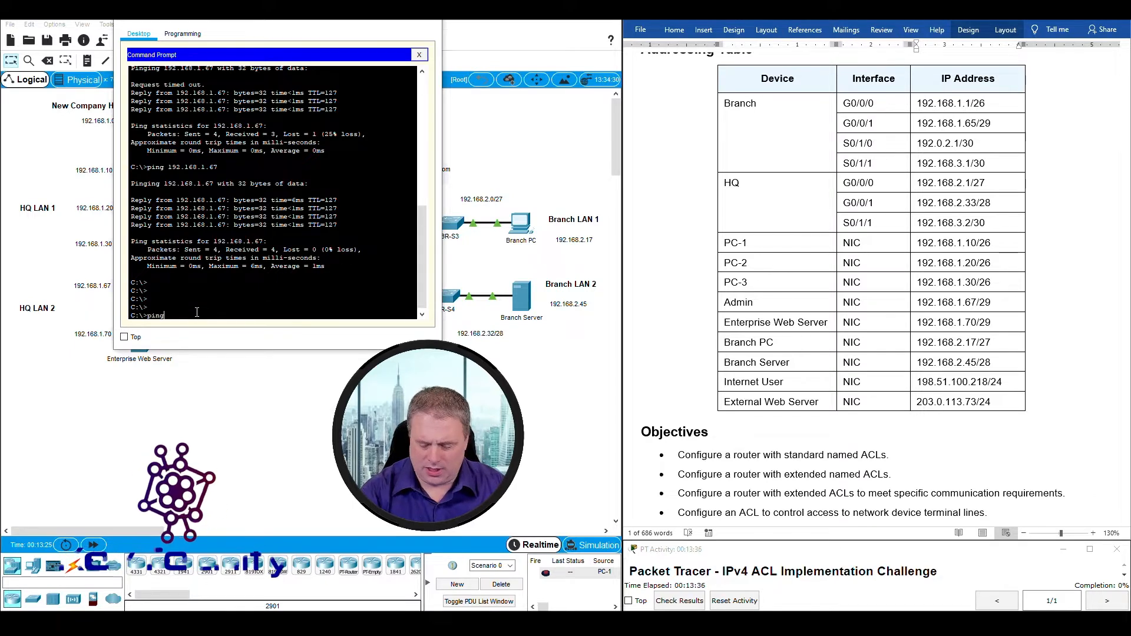
pyautogui.write(' 192.168')
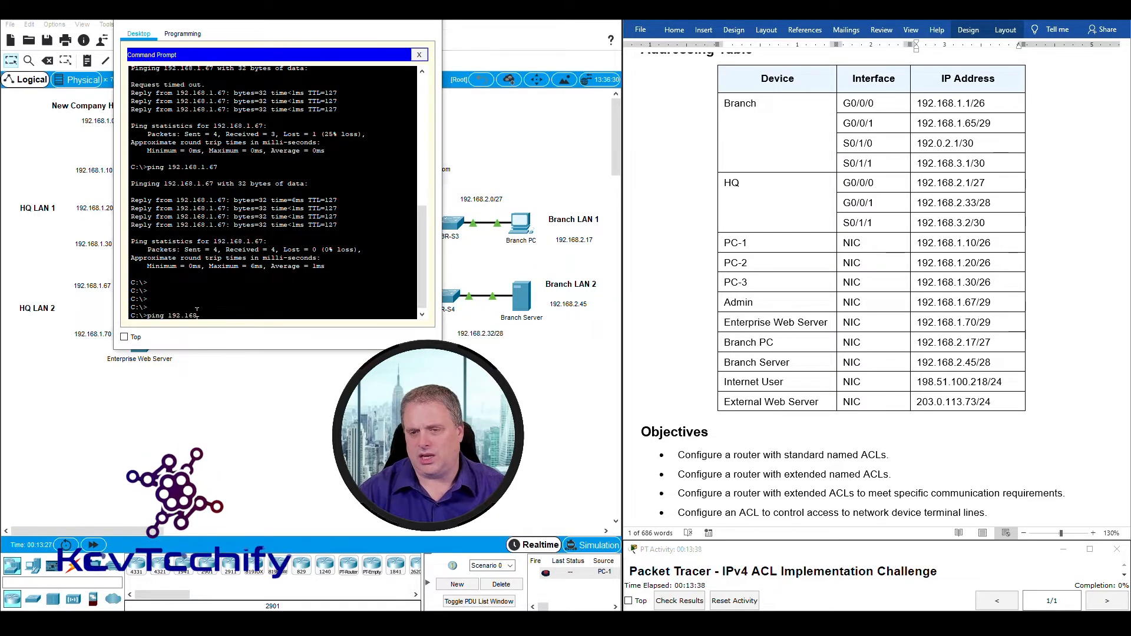
pyautogui.write('.1.')
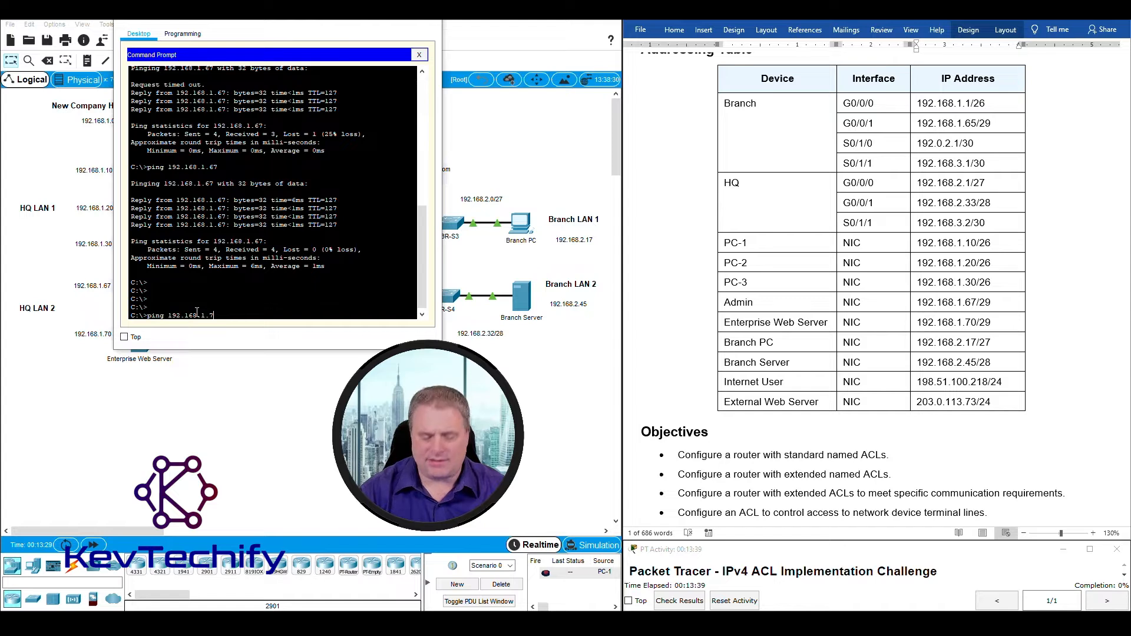
pyautogui.write('70')
pyautogui.press('Return')
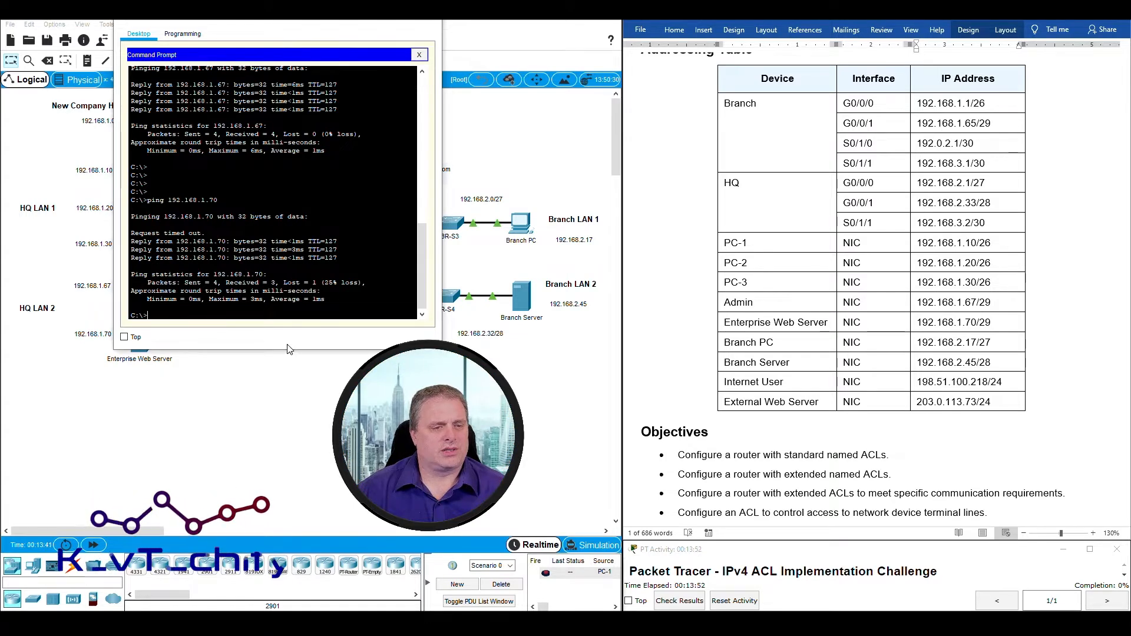
pyautogui.press('Up')
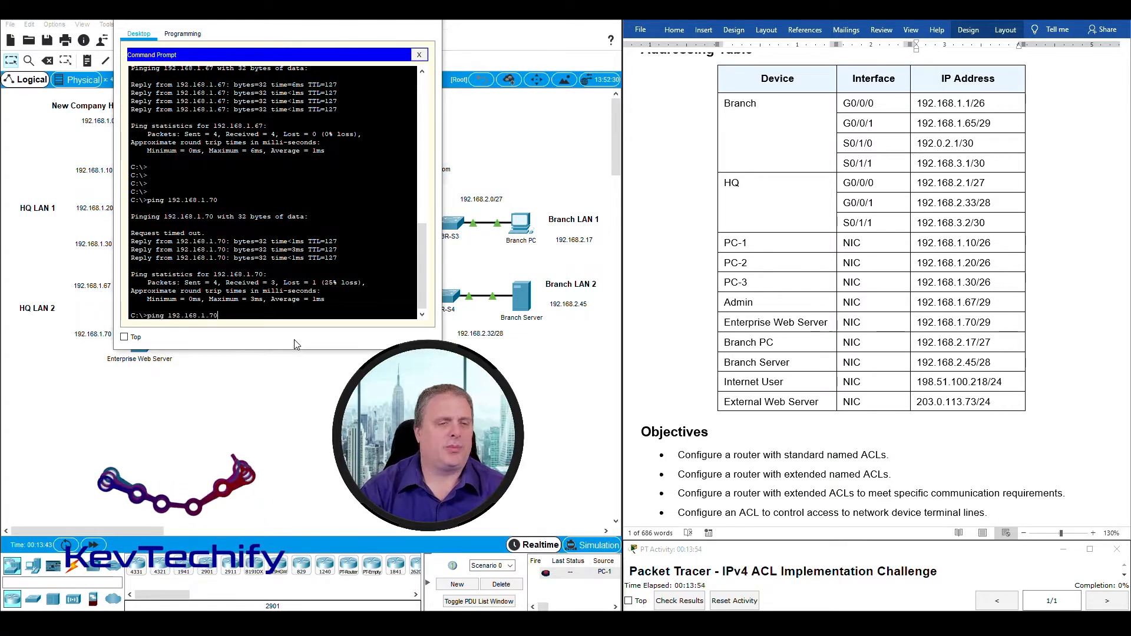
pyautogui.press('Return')
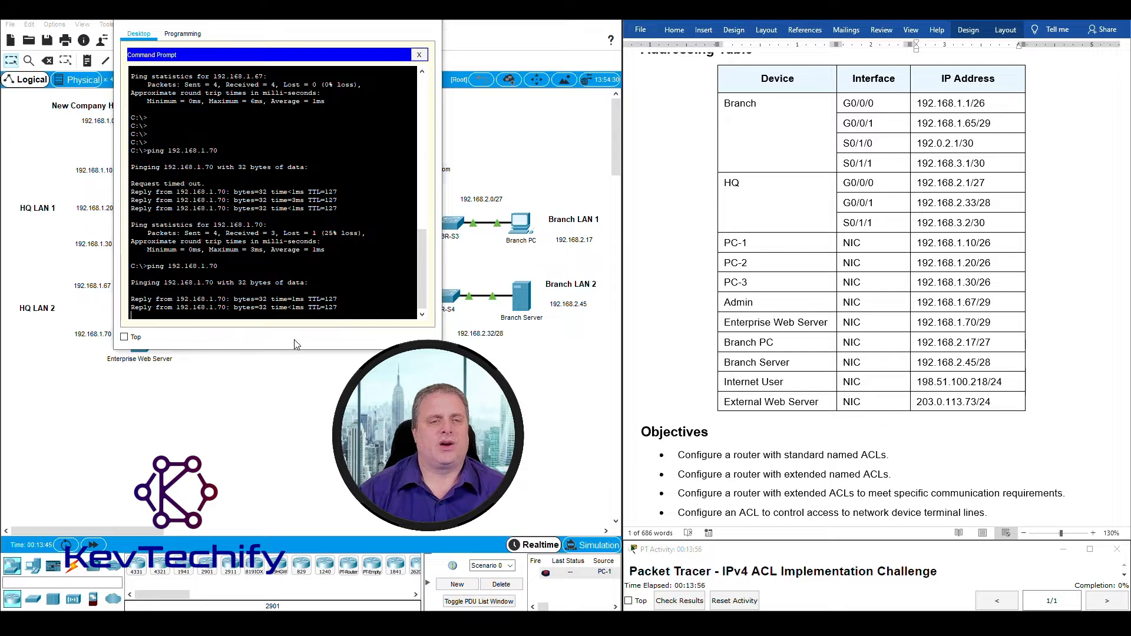
pyautogui.press('Return')
pyautogui.press('Return')
pyautogui.press('Return')
pyautogui.press('Return')
pyautogui.press('Return')
pyautogui.press('Return')
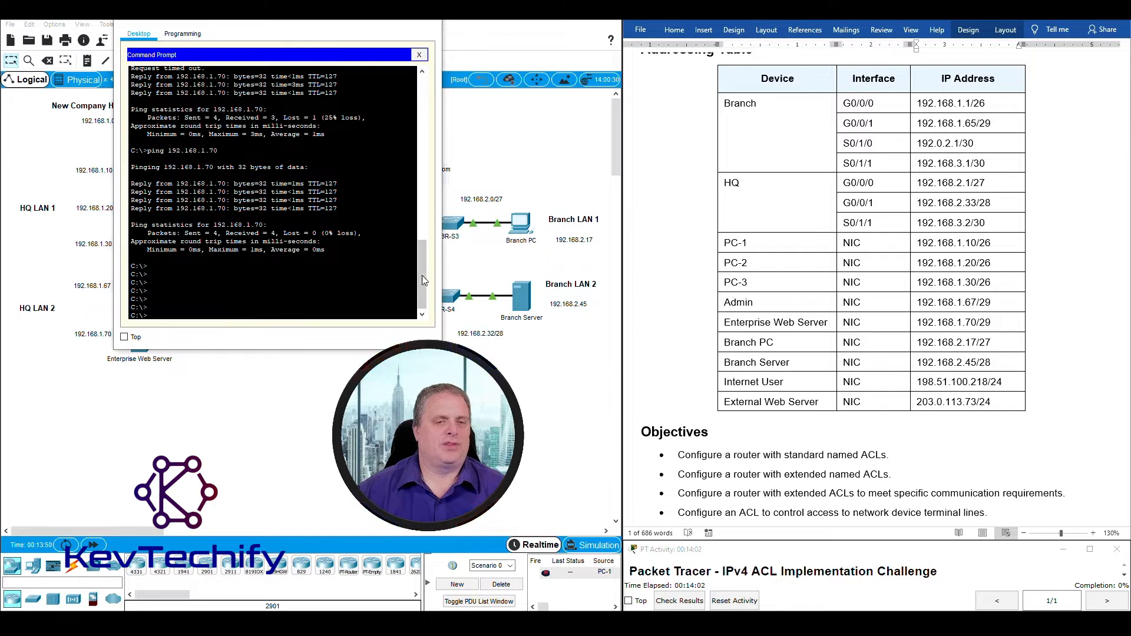
# Review the 192.168.1.70 ping results, then move to the Branch PC row in the table.
pyautogui.scroll(3, 424, 280)
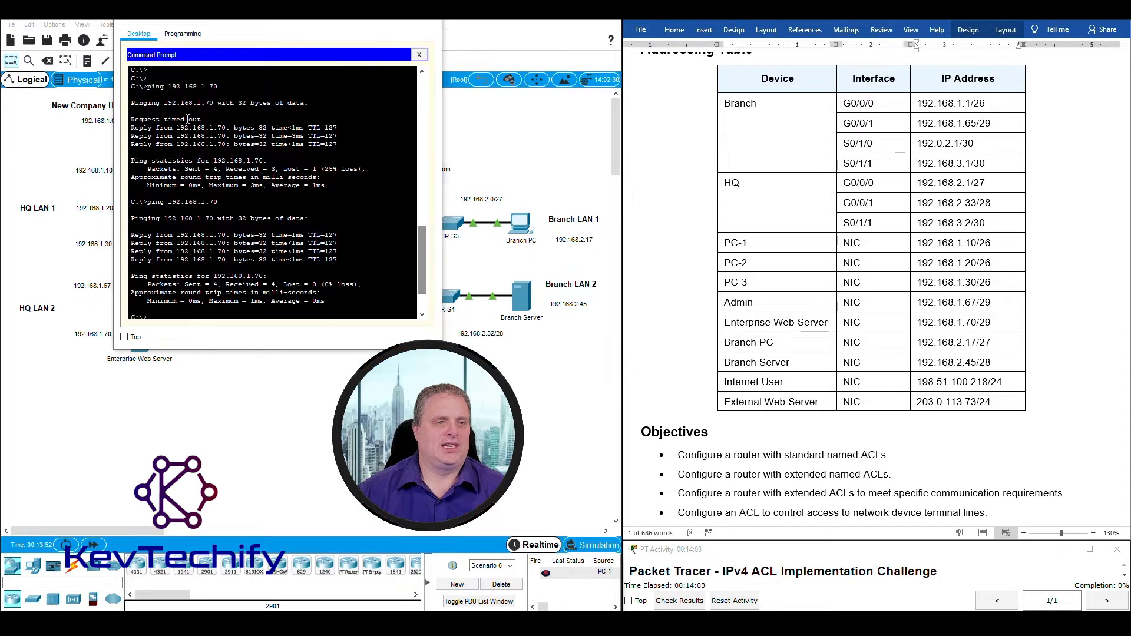
pyautogui.moveTo(135, 86); pyautogui.dragTo(306, 296)
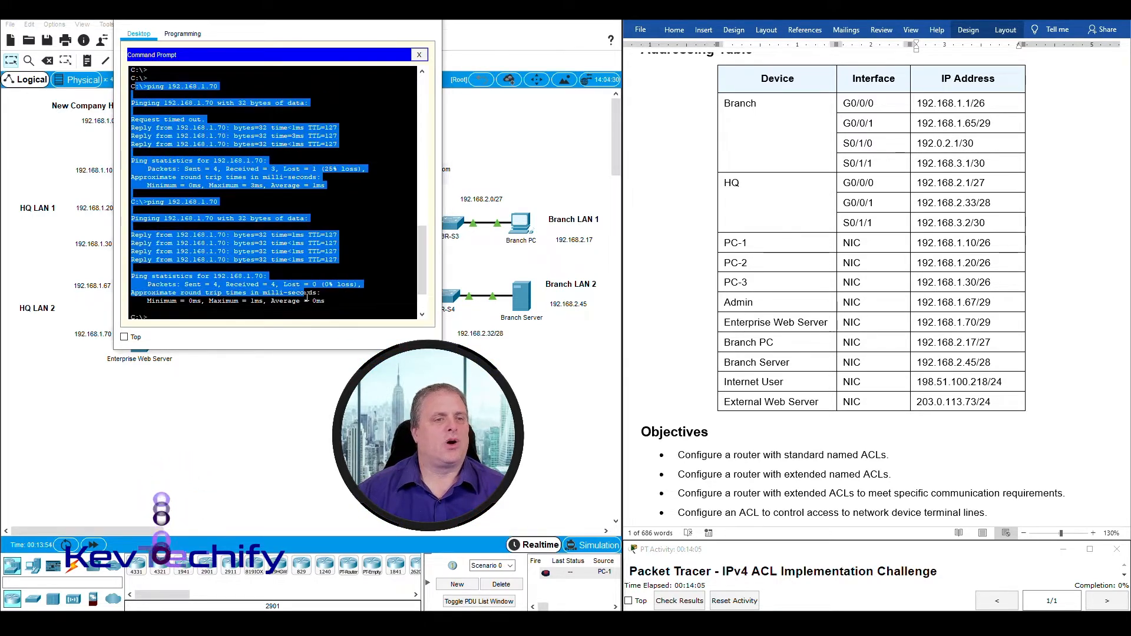
pyautogui.scroll(4, 422, 227)
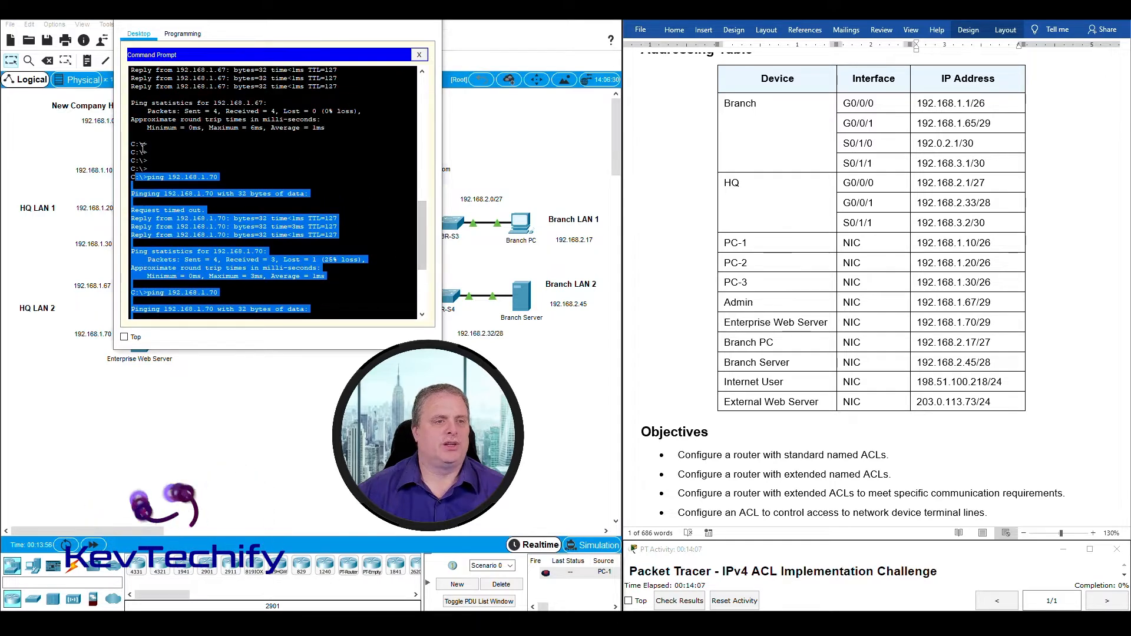
pyautogui.moveTo(421, 228); pyautogui.dragTo(425, 302)
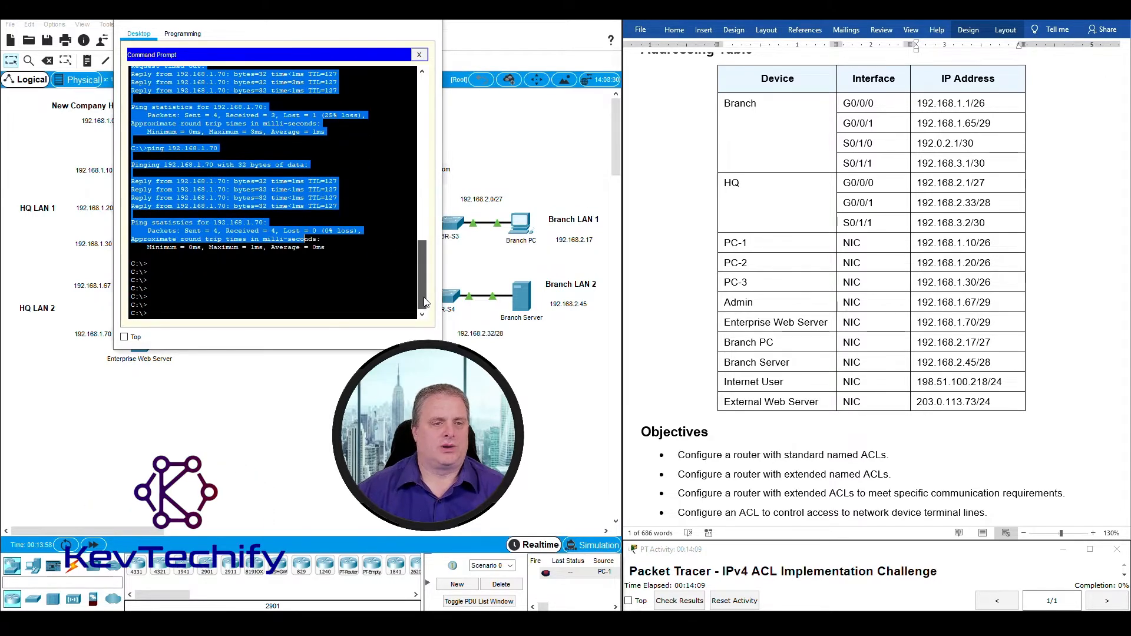
pyautogui.moveTo(147, 281); pyautogui.dragTo(167, 305)
pyautogui.click(171, 312)
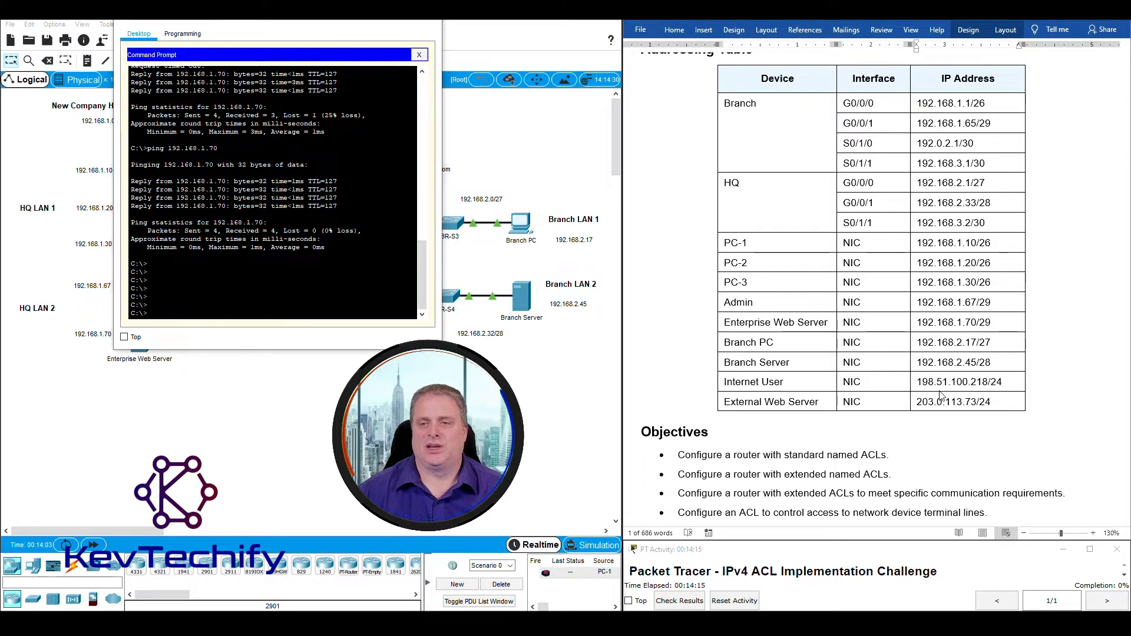
pyautogui.click(735, 322)
pyautogui.click(725, 343)
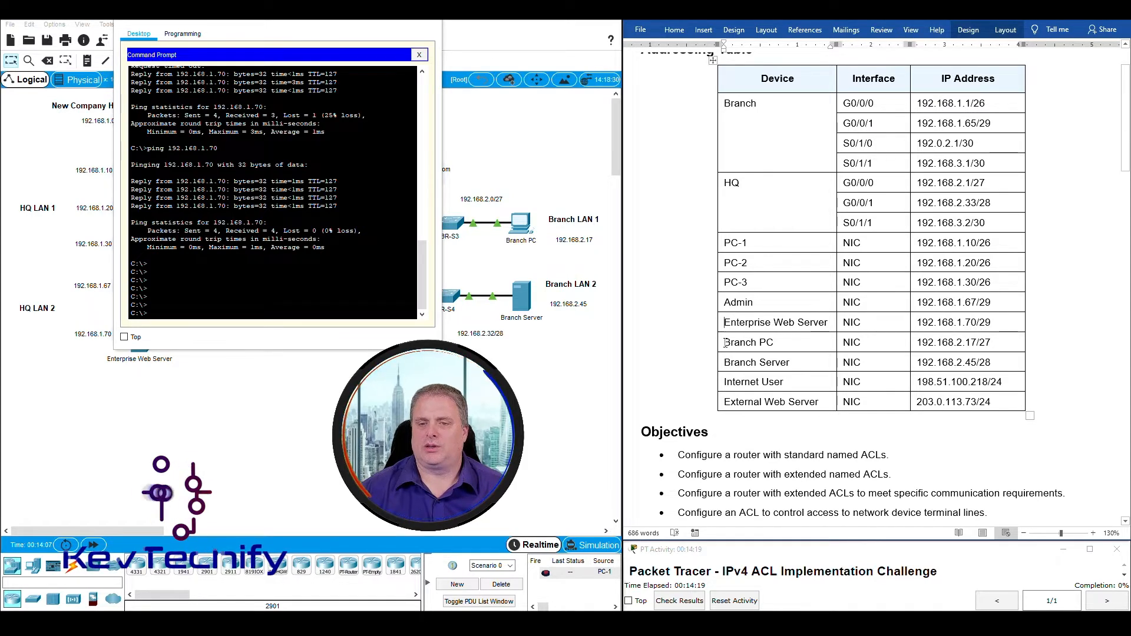
# Ping the Branch PC at 192.168.2.17 twice.
pyautogui.moveTo(725, 343); pyautogui.dragTo(980, 346)
pyautogui.click(222, 314)
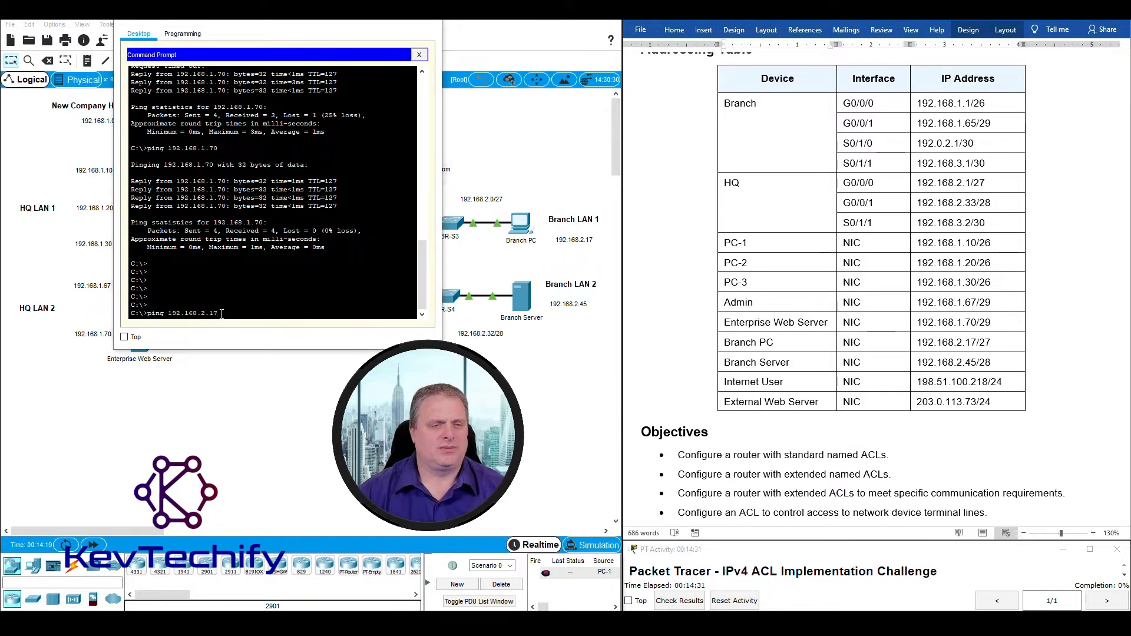
pyautogui.write('ping 192.168.2.17')
pyautogui.press('Return')
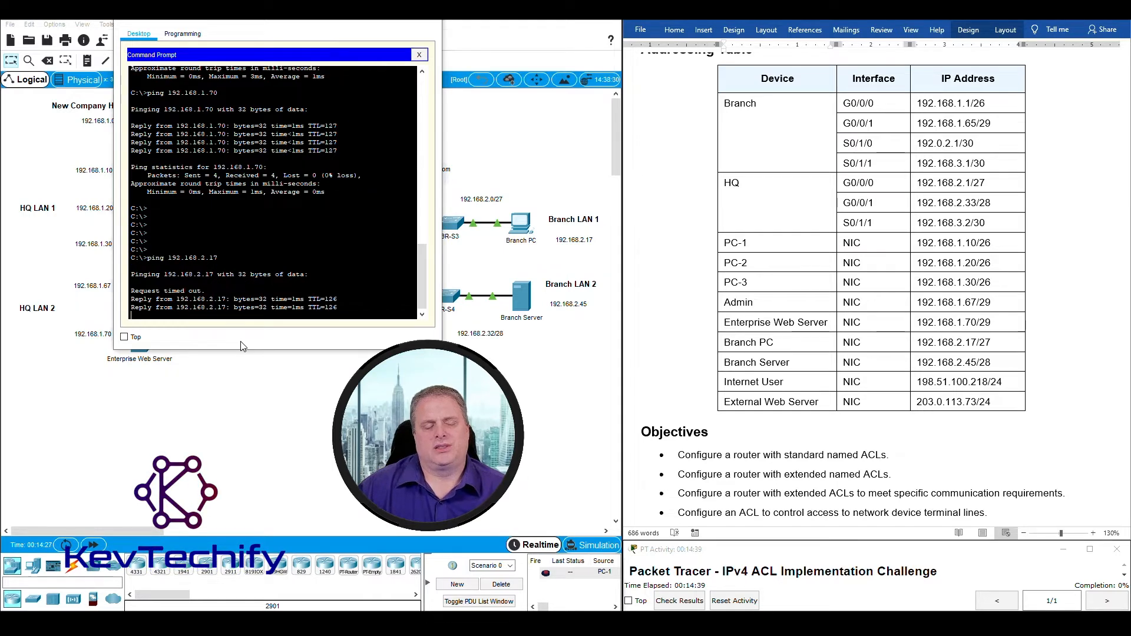
pyautogui.press('Up')
pyautogui.press('Return')
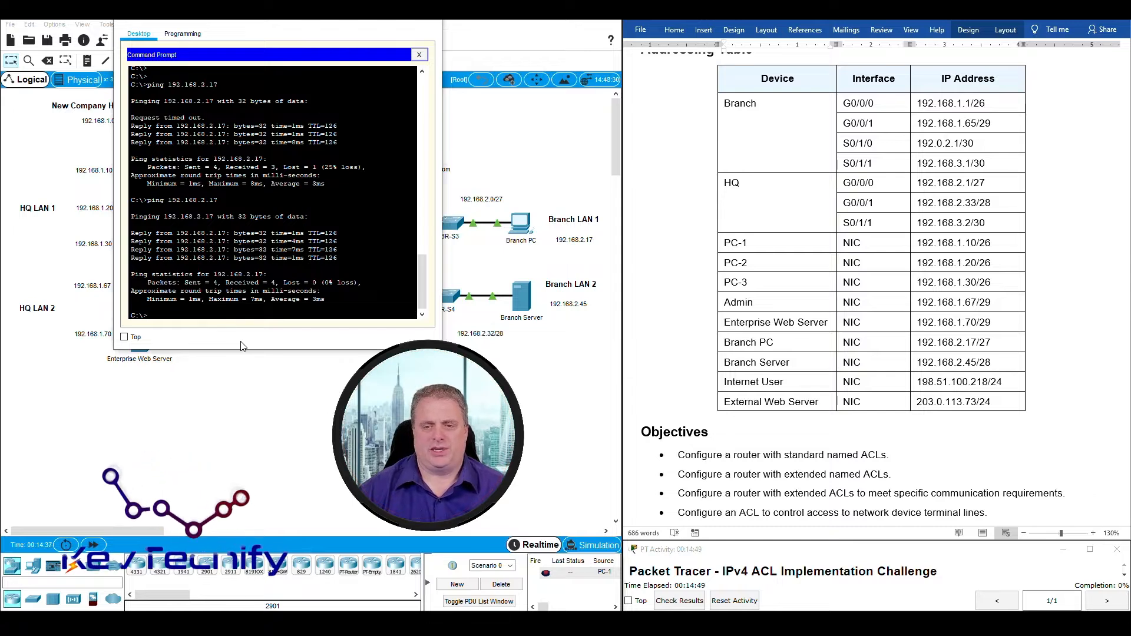
pyautogui.press('Return')
pyautogui.press('Return')
pyautogui.press('Return')
pyautogui.press('Return')
pyautogui.press('Return')
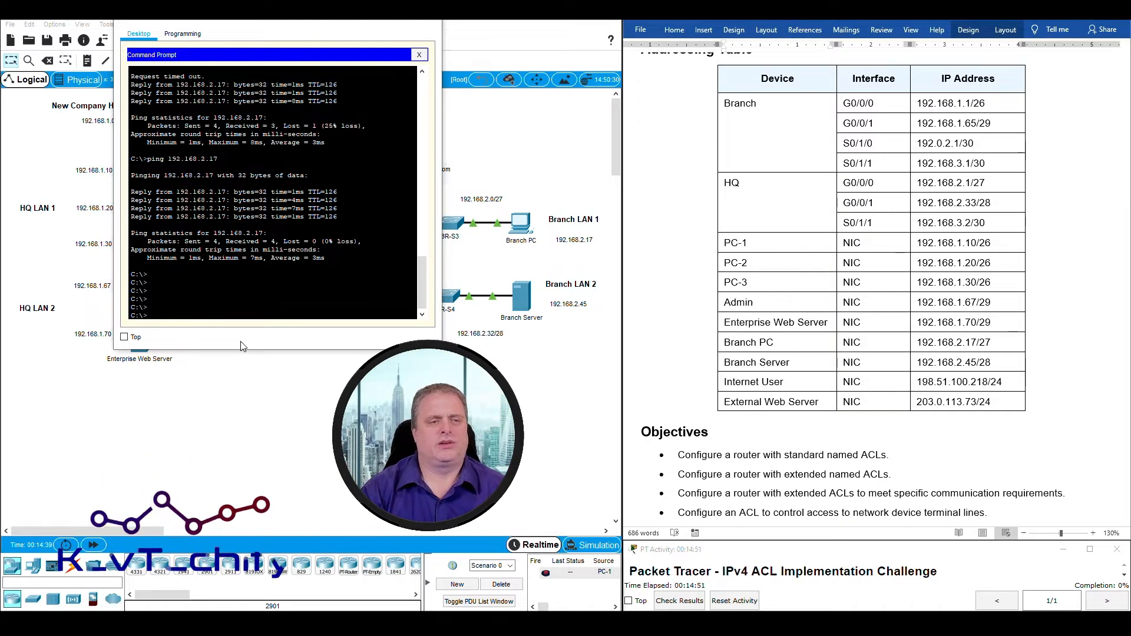
# Ping the Branch Server at 192.168.2.45 twice, then locate the Internet User row.
pyautogui.click(722, 343)
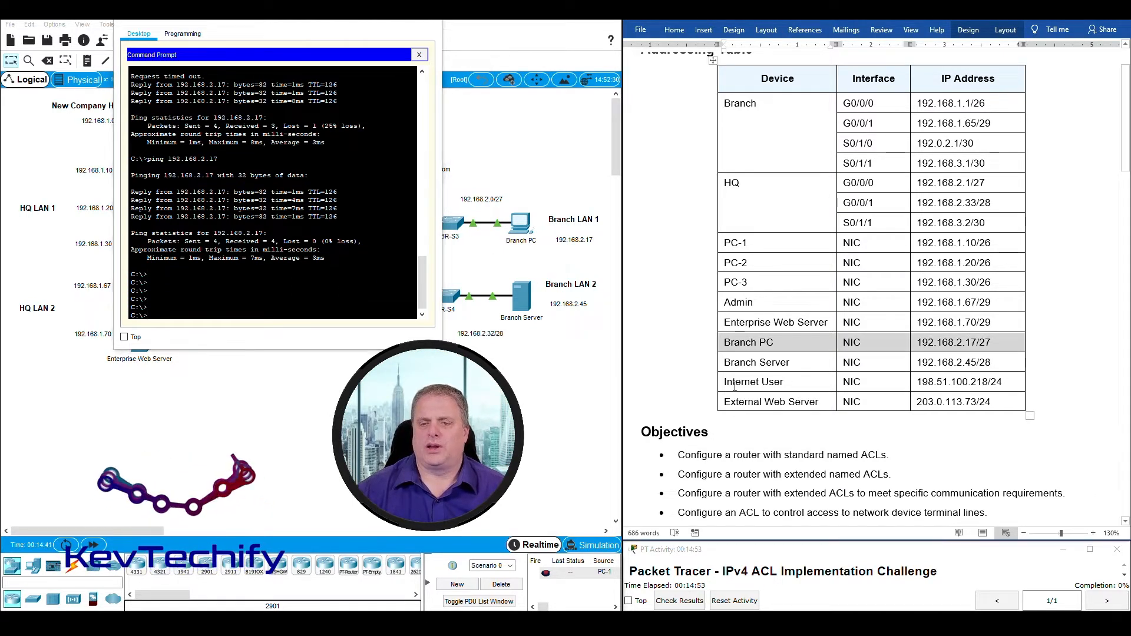
pyautogui.click(722, 362)
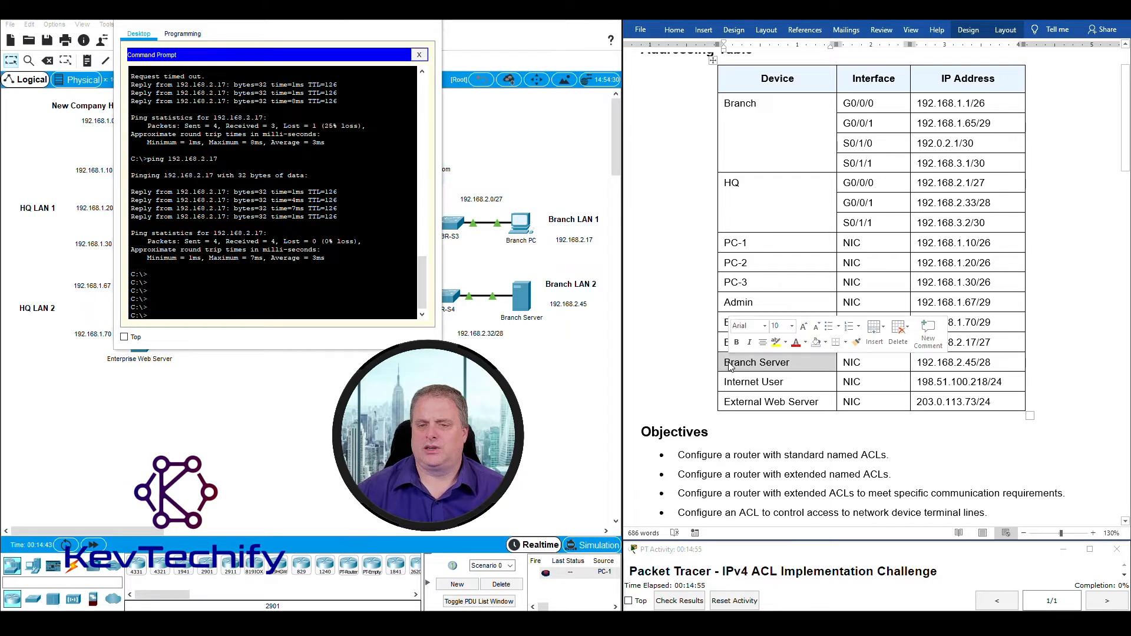
pyautogui.click(725, 363)
pyautogui.moveTo(726, 363); pyautogui.dragTo(960, 374)
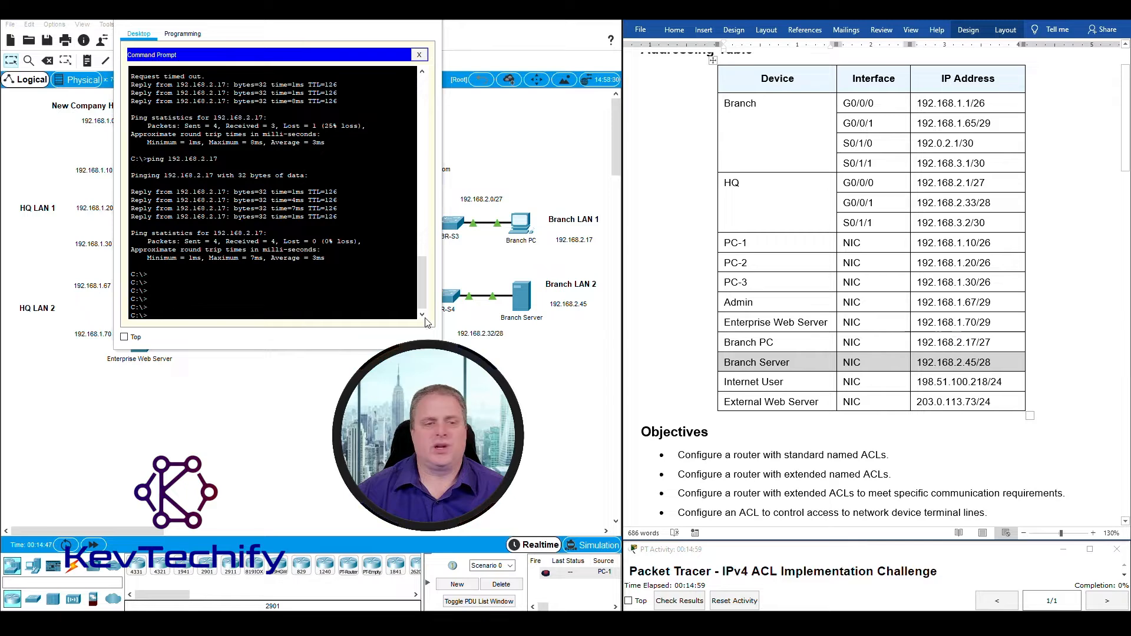
pyautogui.click(205, 313)
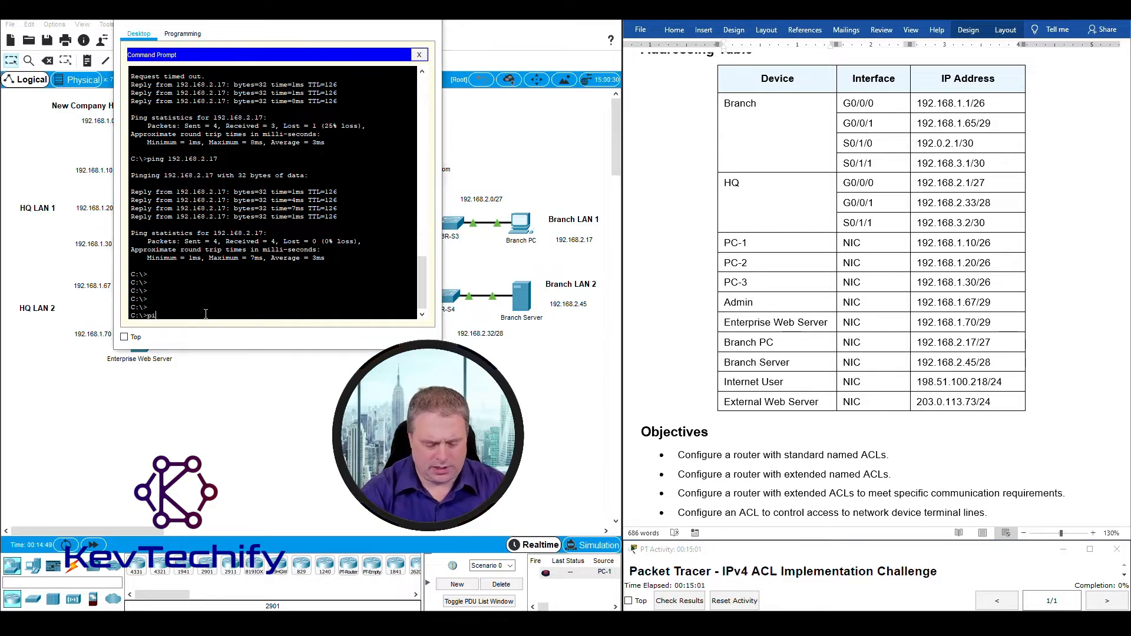
pyautogui.write('ping 192.168')
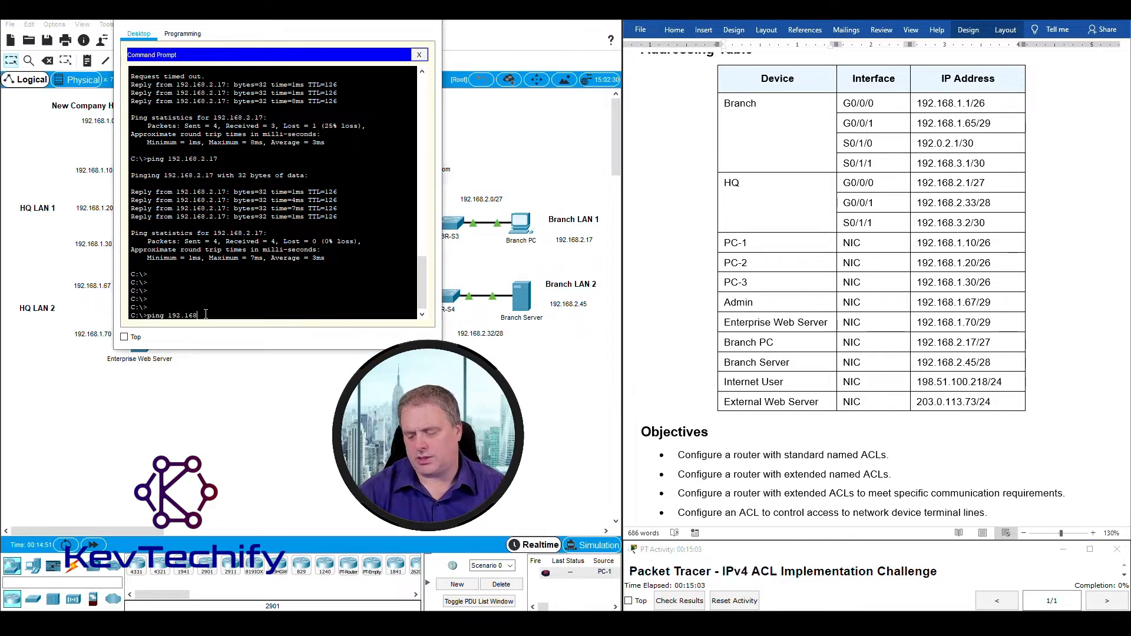
pyautogui.write('.2.45')
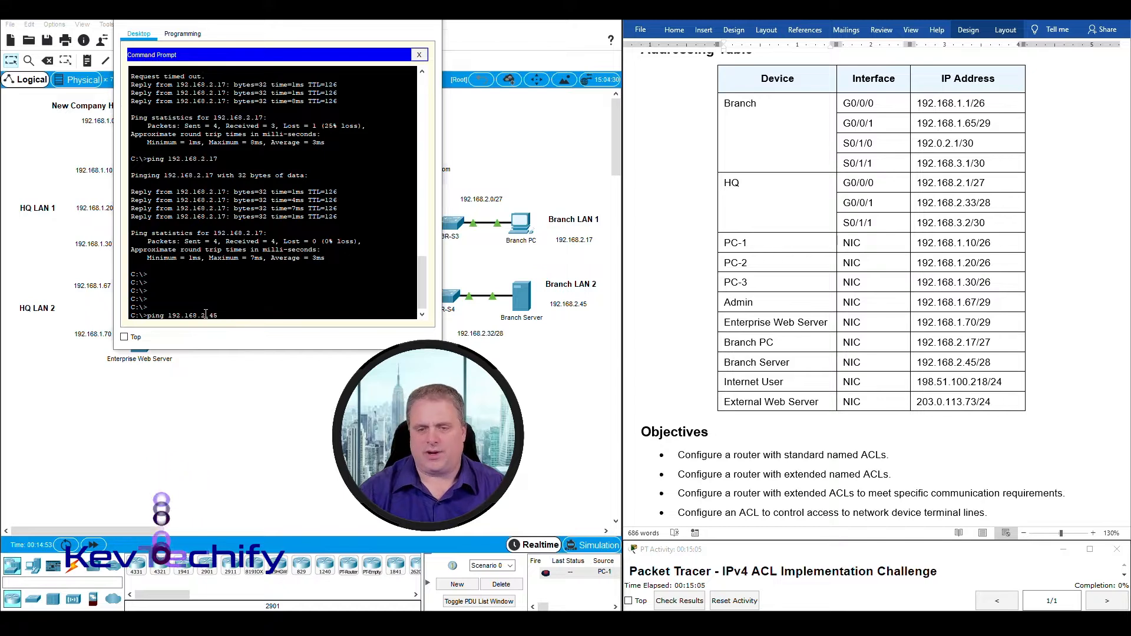
pyautogui.press('Return')
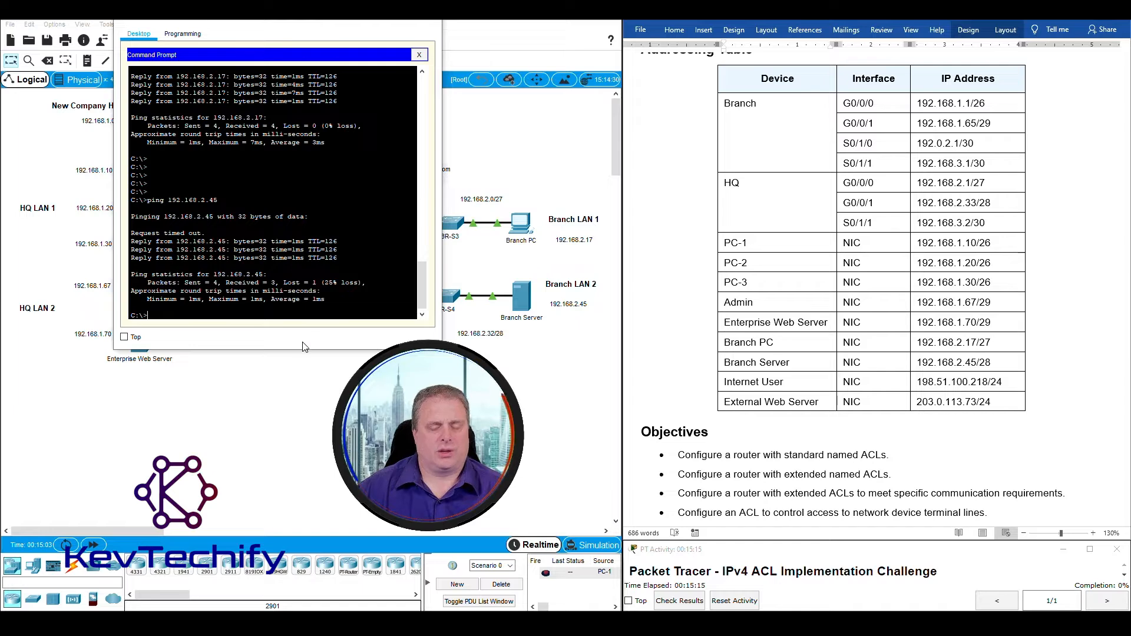
pyautogui.press('Return')
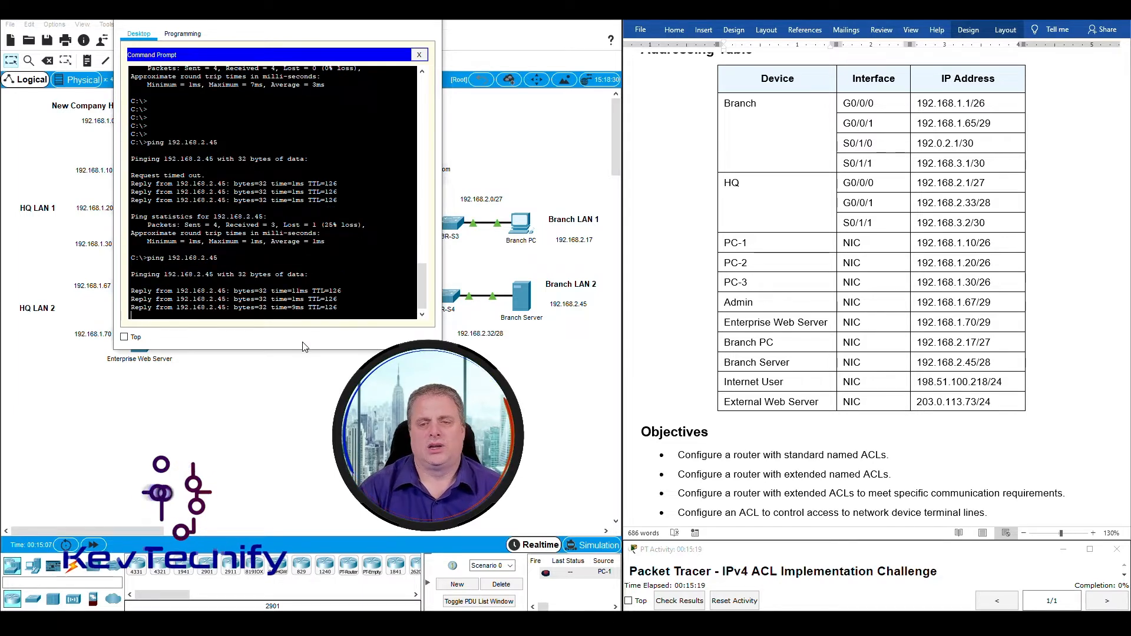
pyautogui.press('Return')
pyautogui.press('Return')
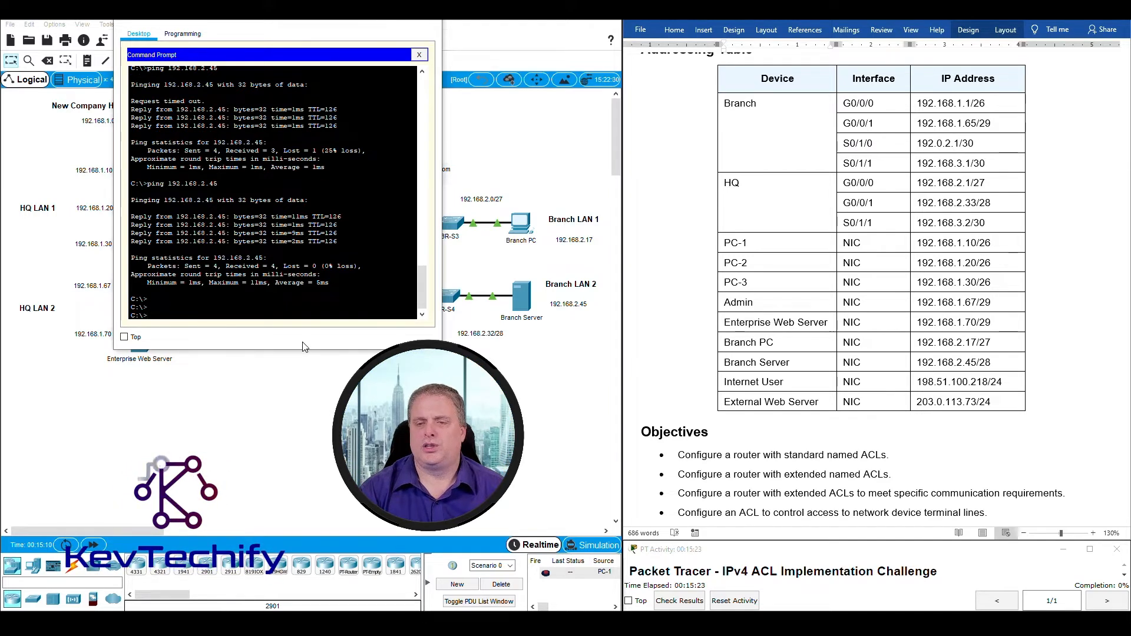
pyautogui.press('Return')
pyautogui.press('Return')
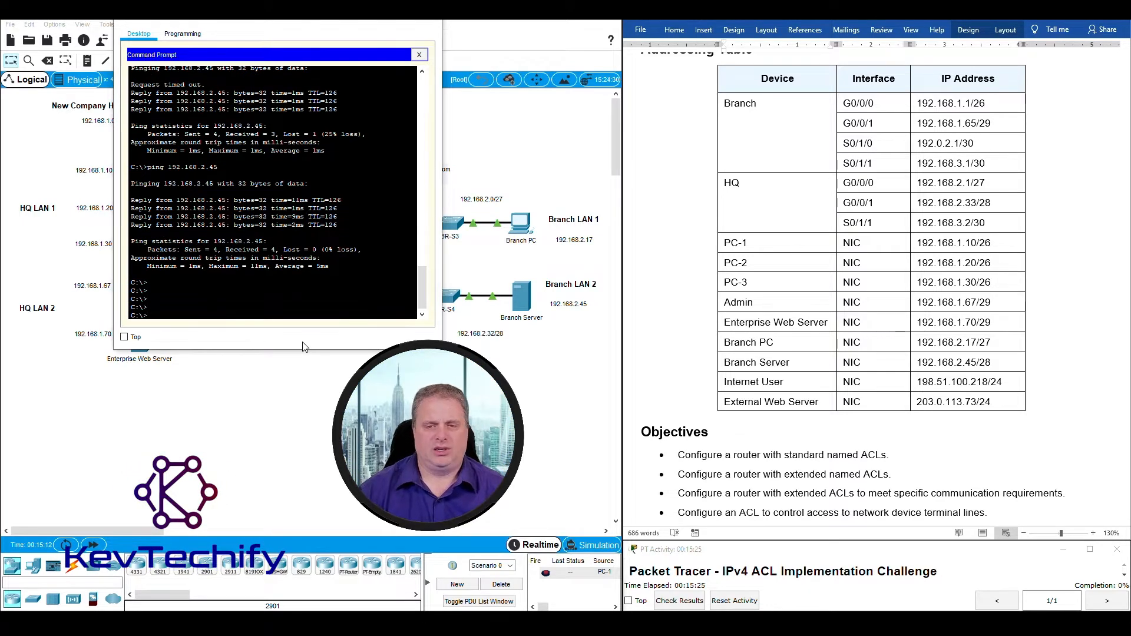
pyautogui.click(707, 363)
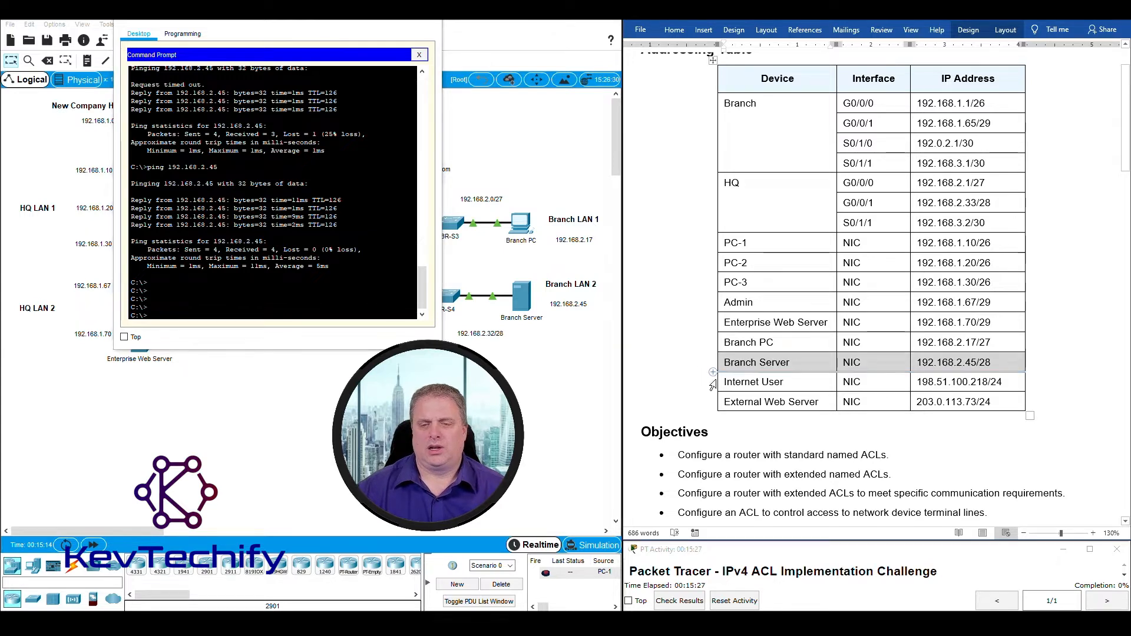
pyautogui.moveTo(725, 382); pyautogui.dragTo(959, 377)
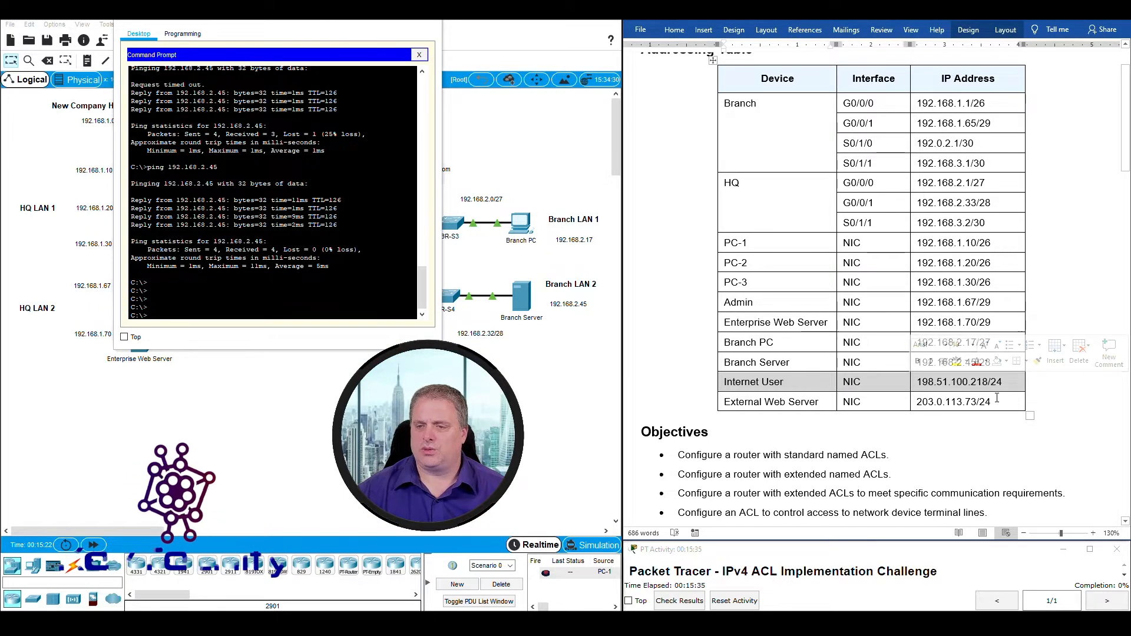
# Ping the Internet User at 198.51.100.218 twice.
pyautogui.click(190, 314)
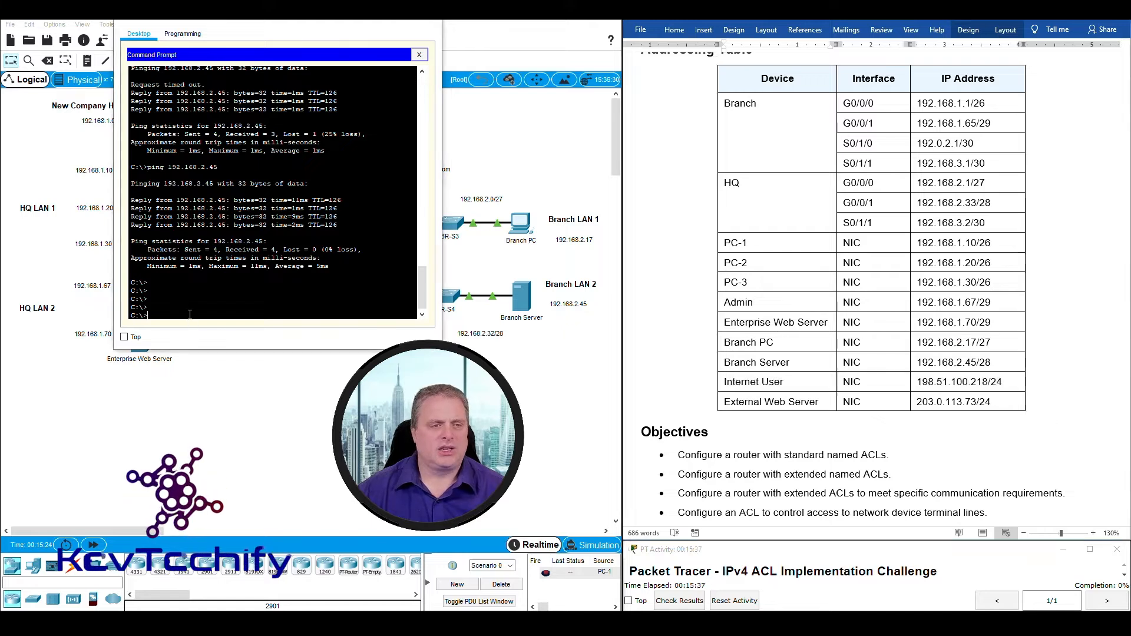
pyautogui.write('ping 198')
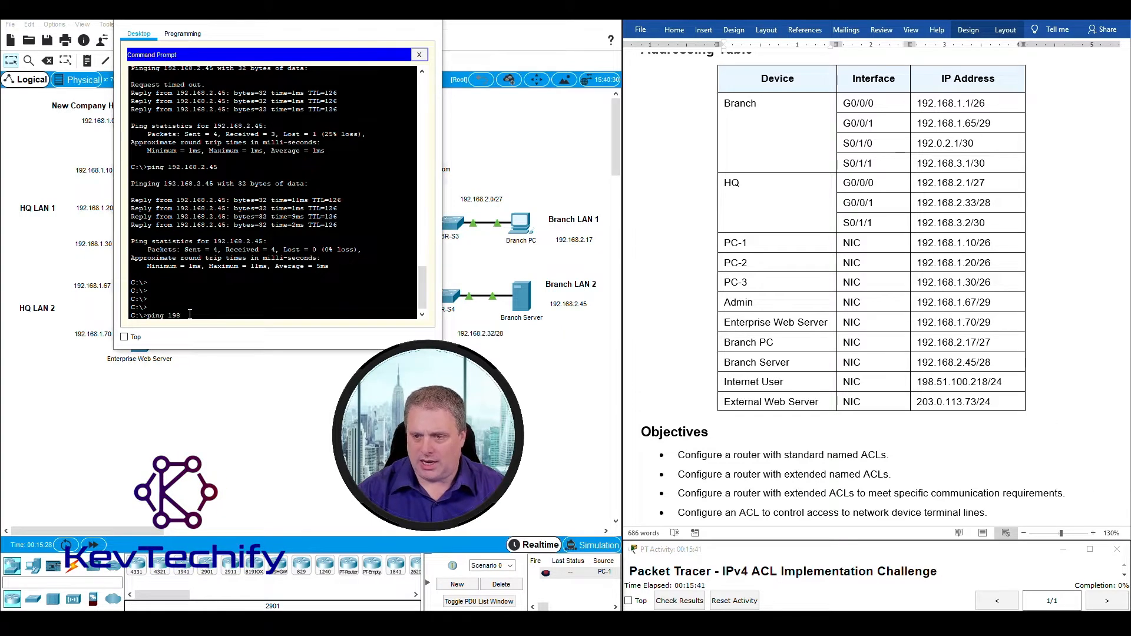
pyautogui.write('.51.')
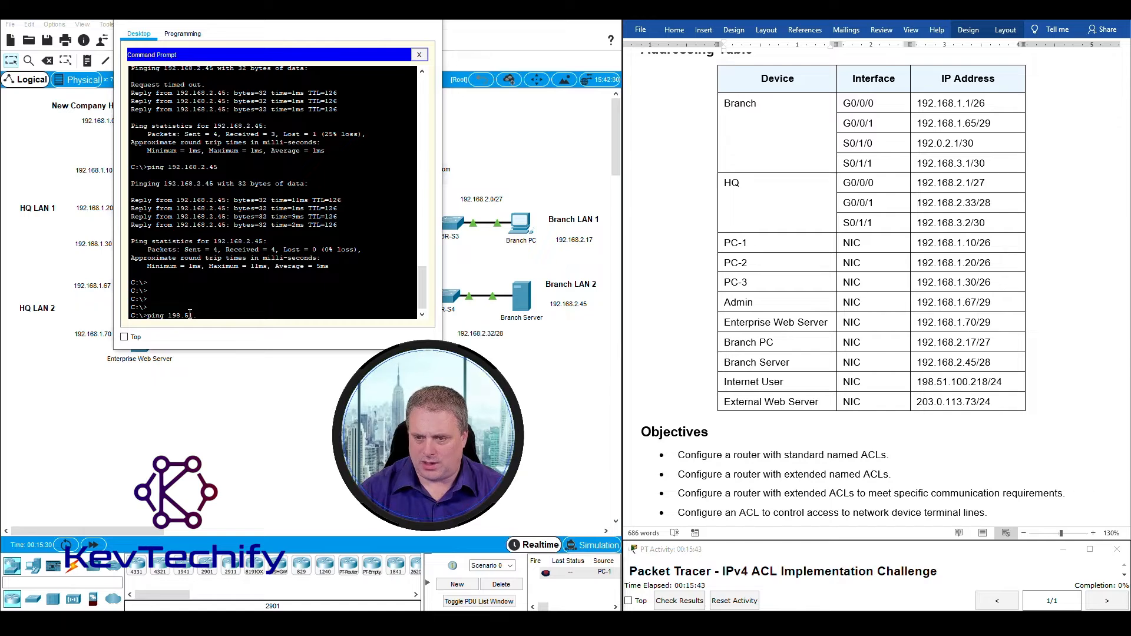
pyautogui.write('100.218')
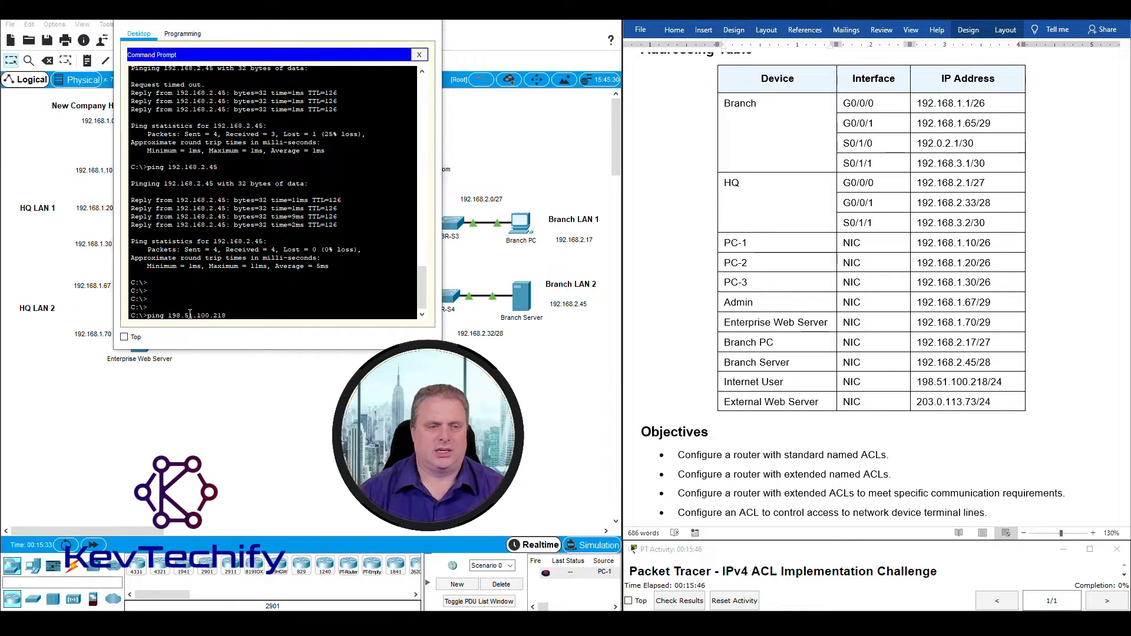
pyautogui.press('Return')
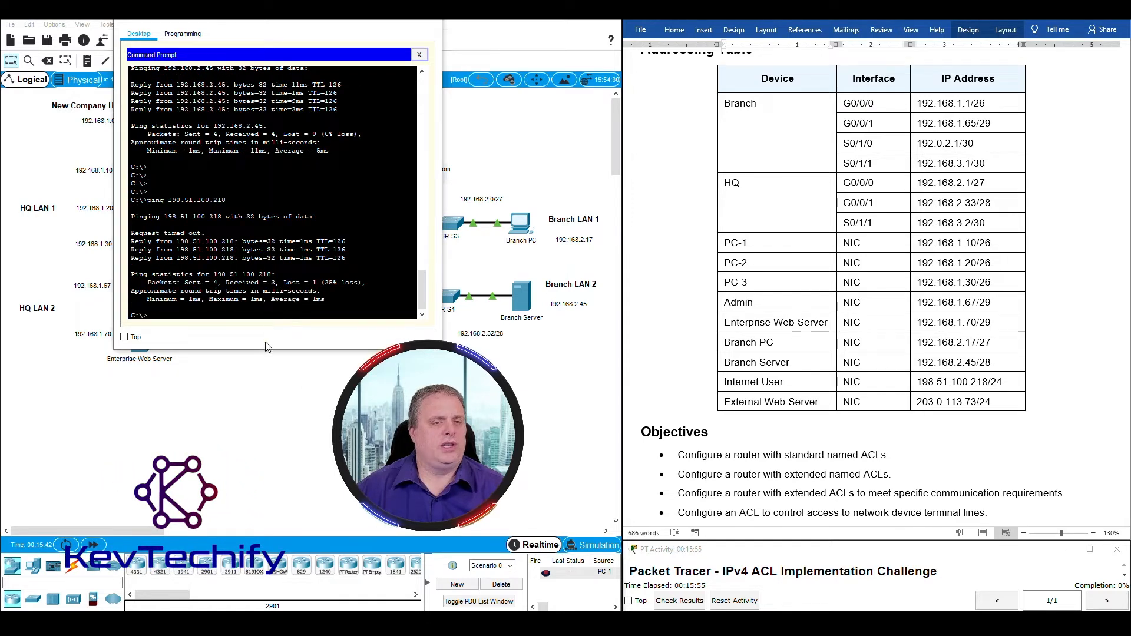
pyautogui.press('Up')
pyautogui.press('Return')
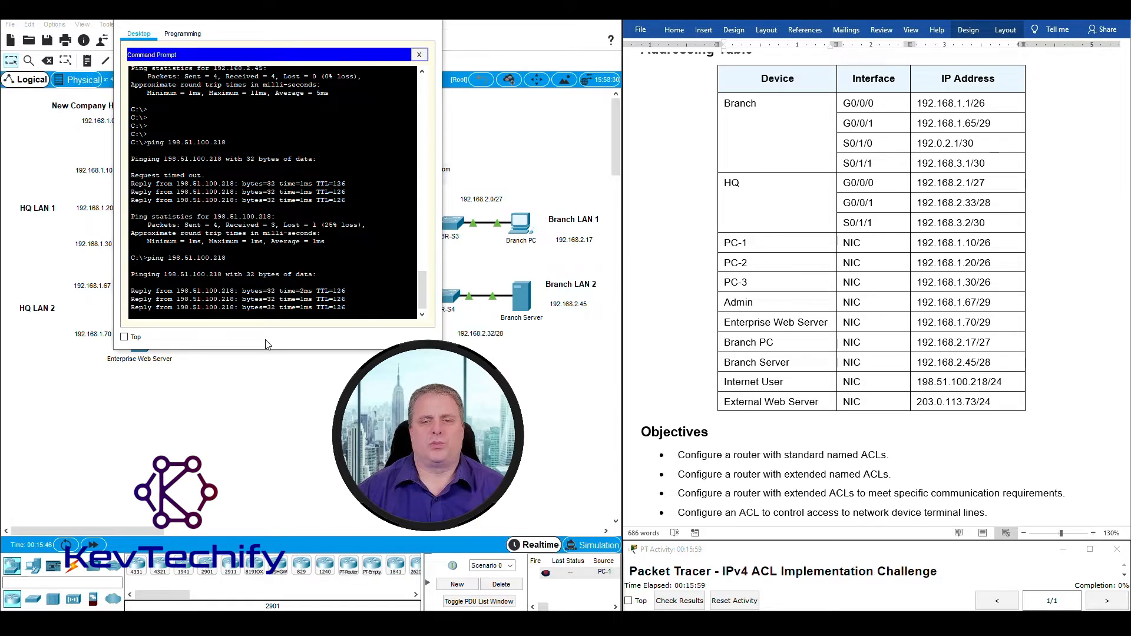
# Ping the External Web Server at 203.0.113.73 twice, then close the Command Prompt.
pyautogui.click(685, 388)
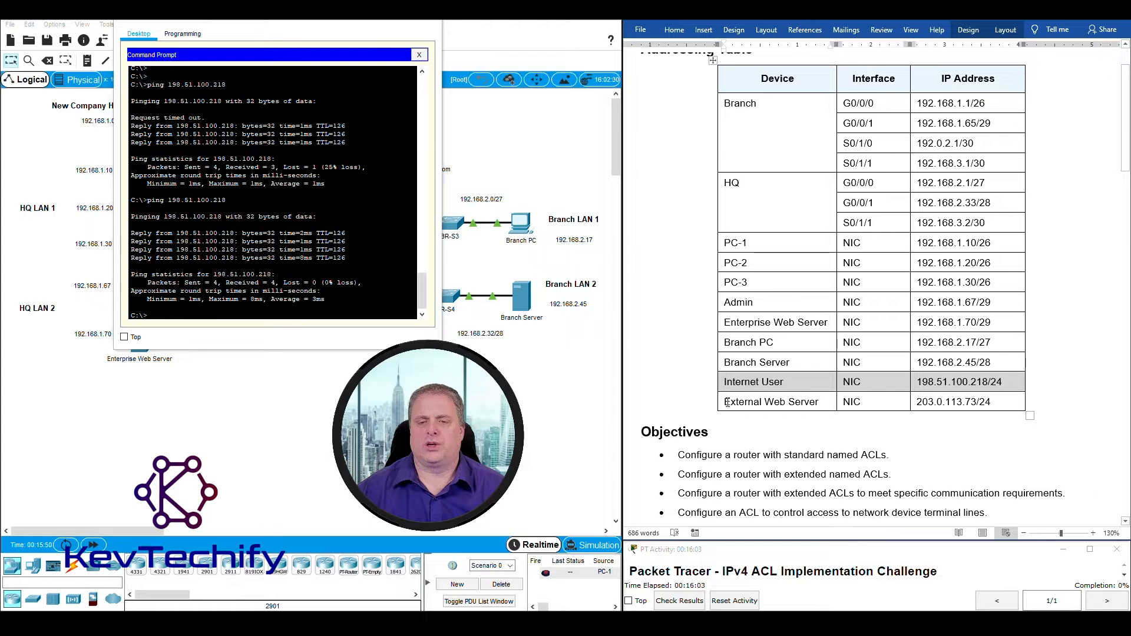
pyautogui.moveTo(728, 402); pyautogui.dragTo(977, 406)
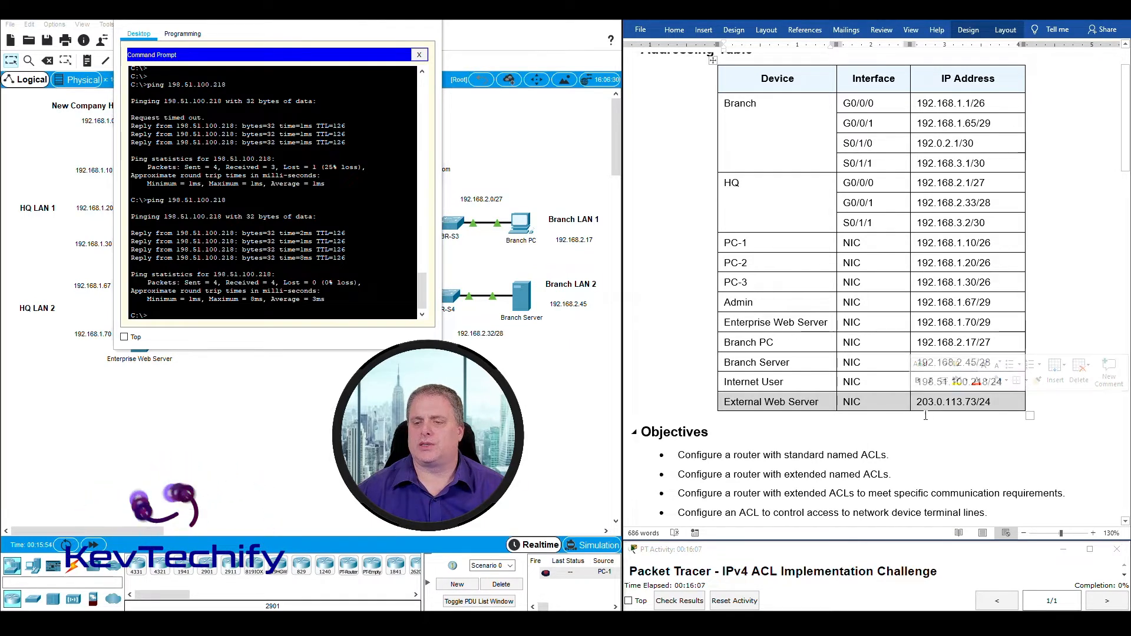
pyautogui.click(182, 315)
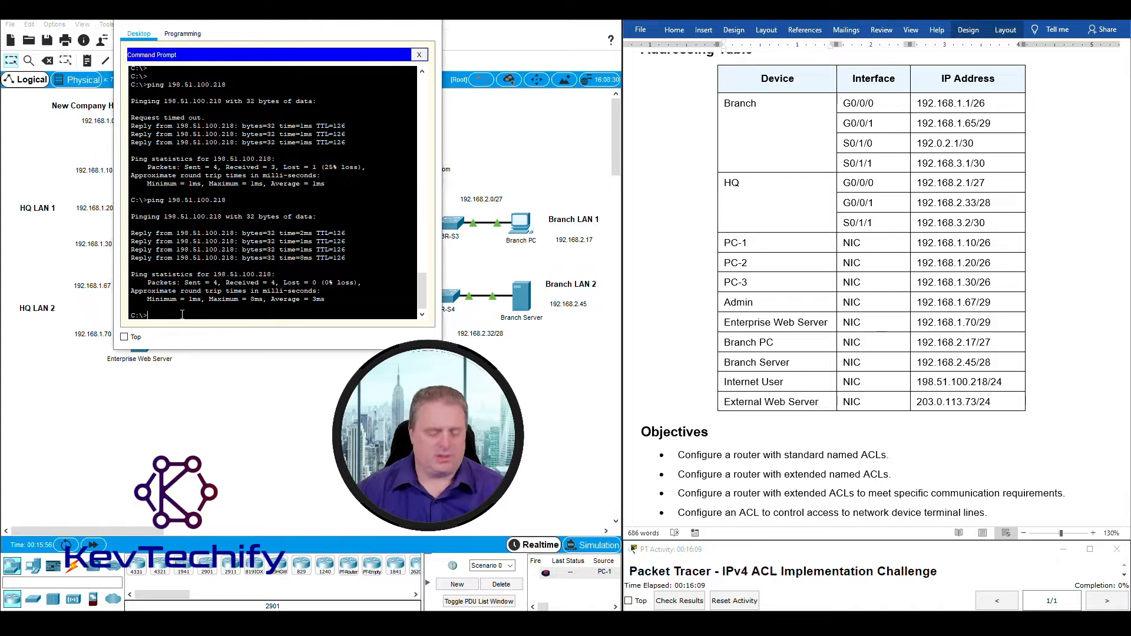
pyautogui.write('ping ')
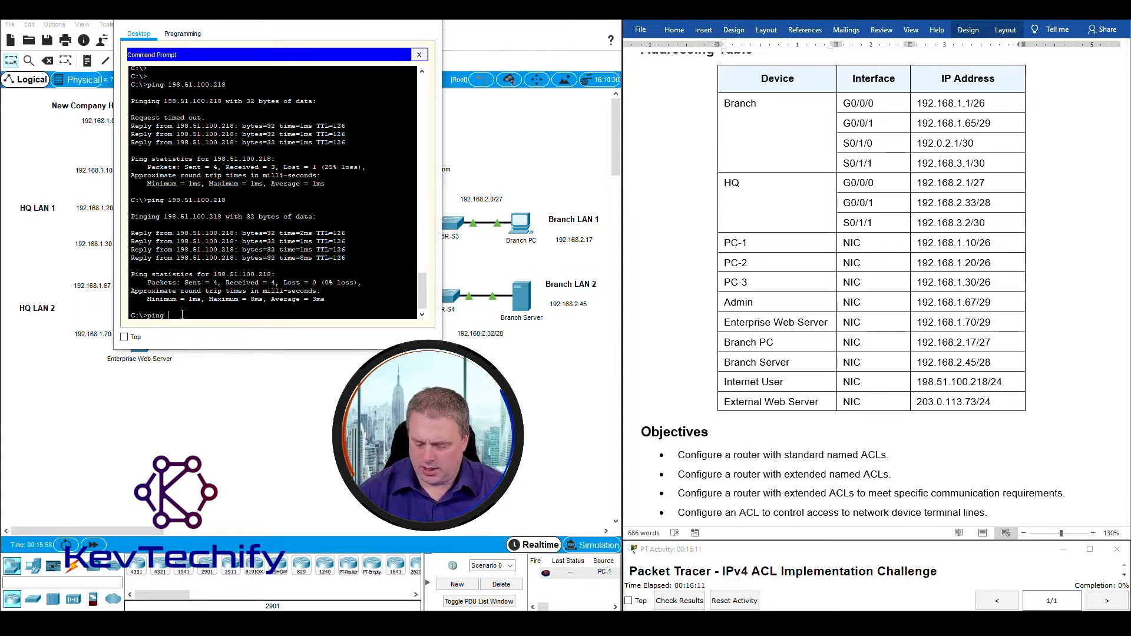
pyautogui.write('203.0.1')
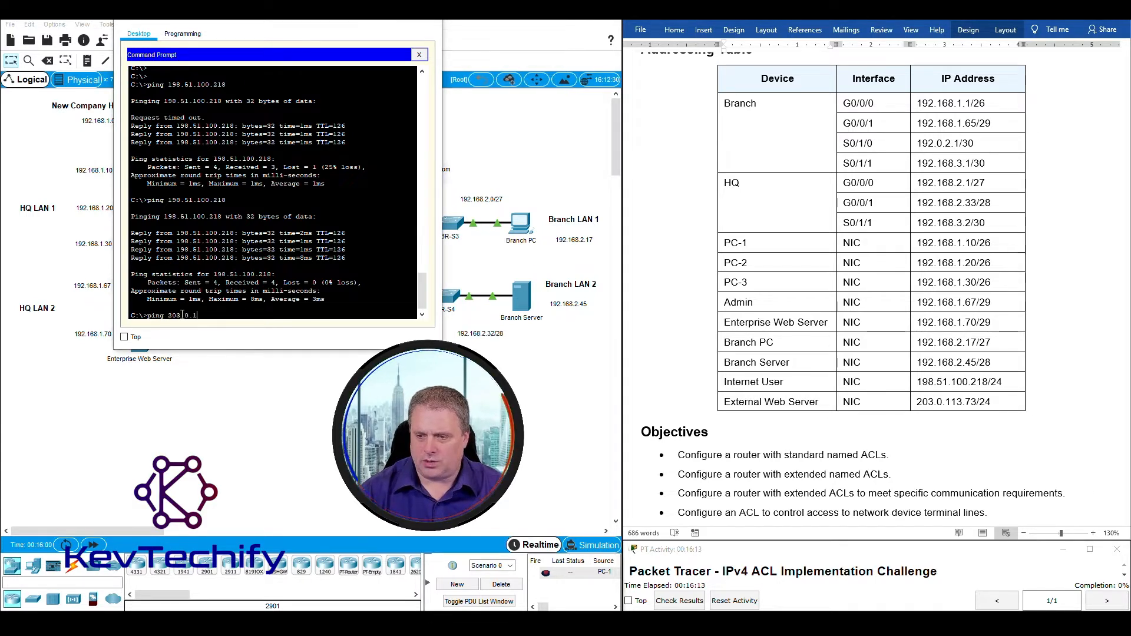
pyautogui.write('13.73')
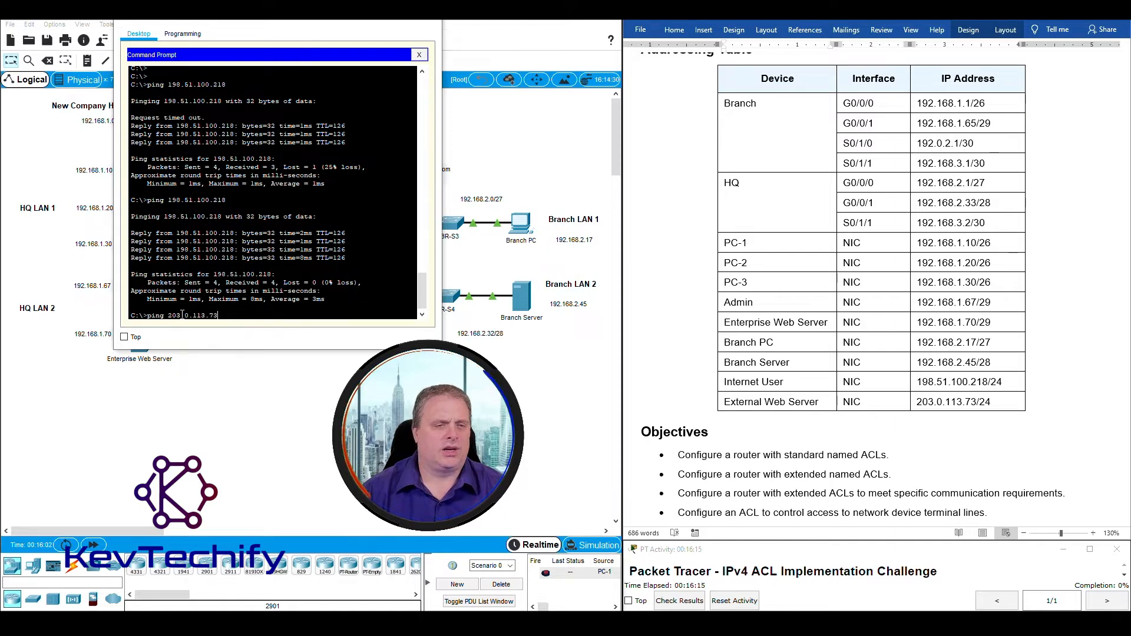
pyautogui.press('Return')
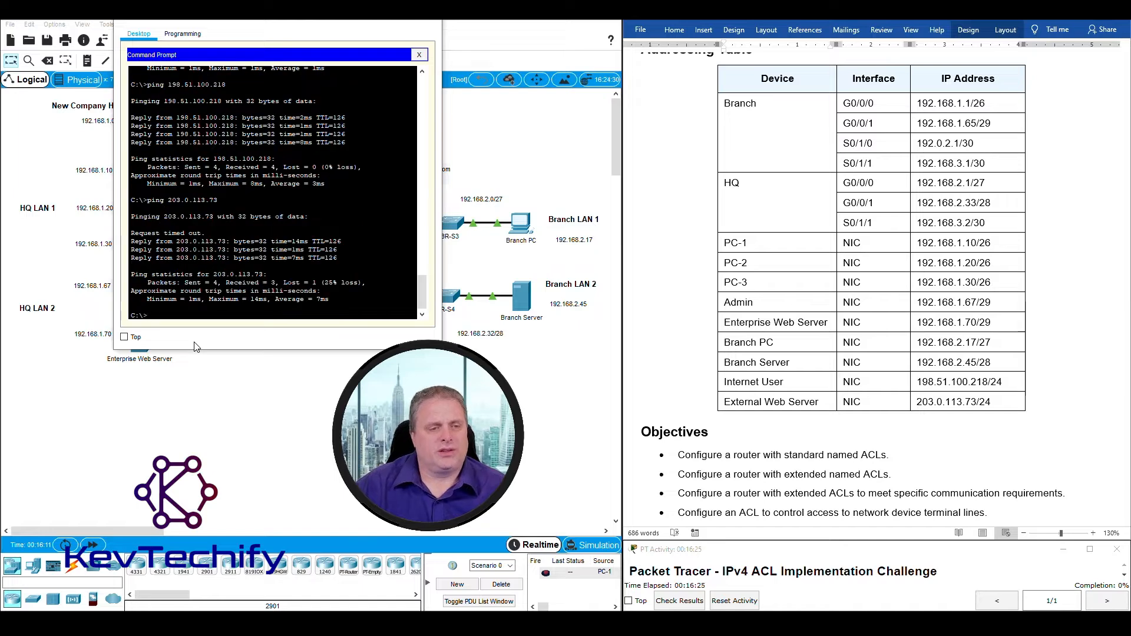
pyautogui.press('Up')
pyautogui.press('Return')
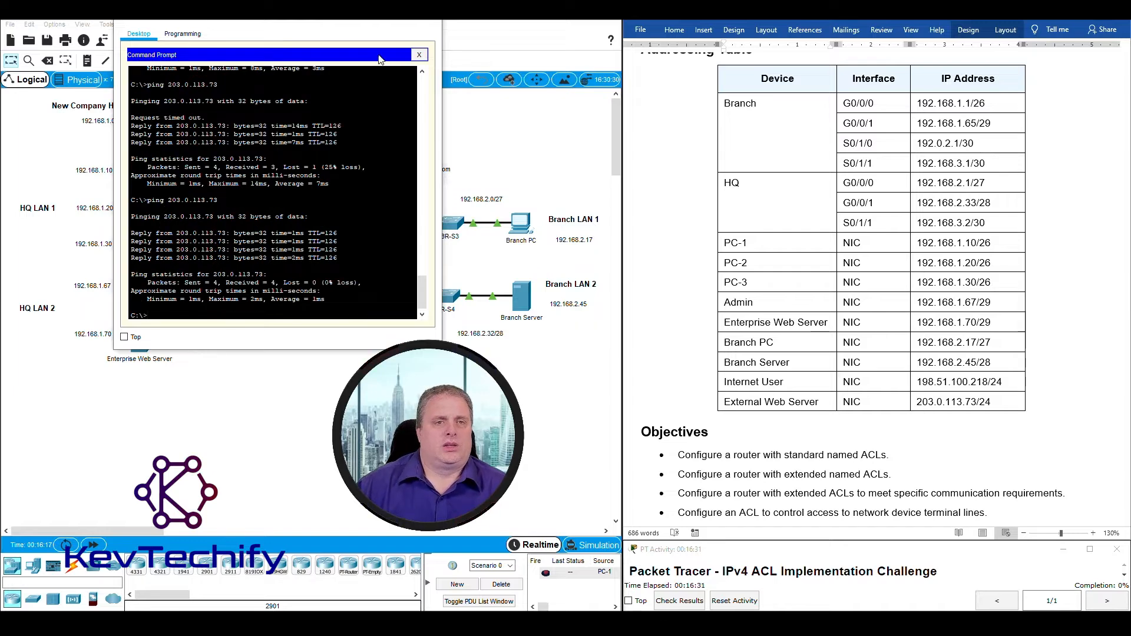
pyautogui.click(428, 13)
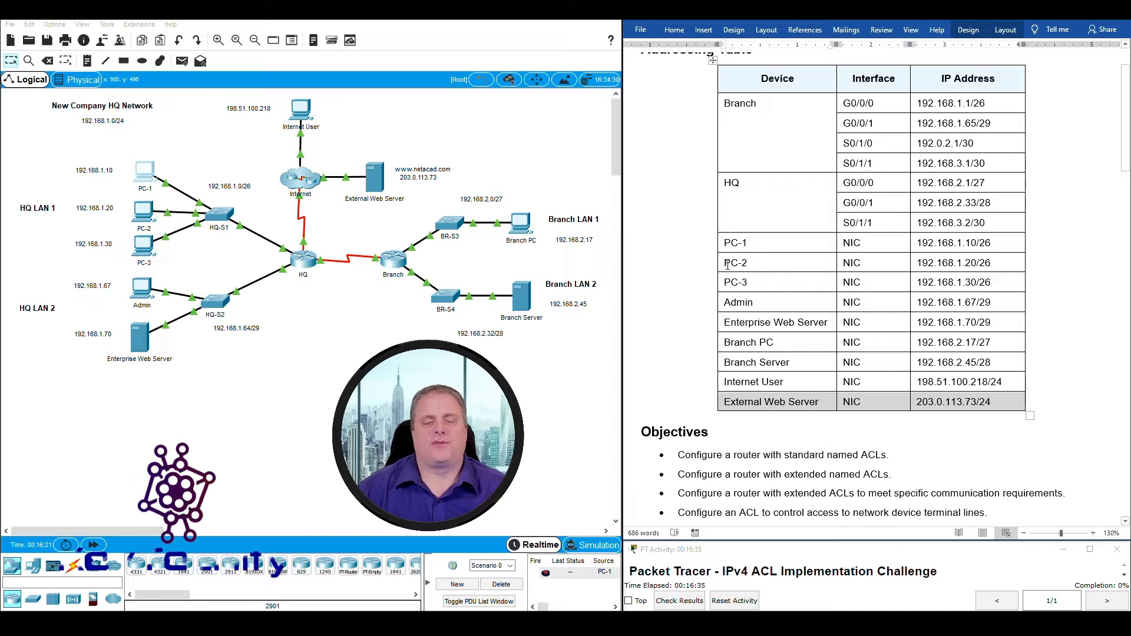
pyautogui.scroll(-10, 676, 297)
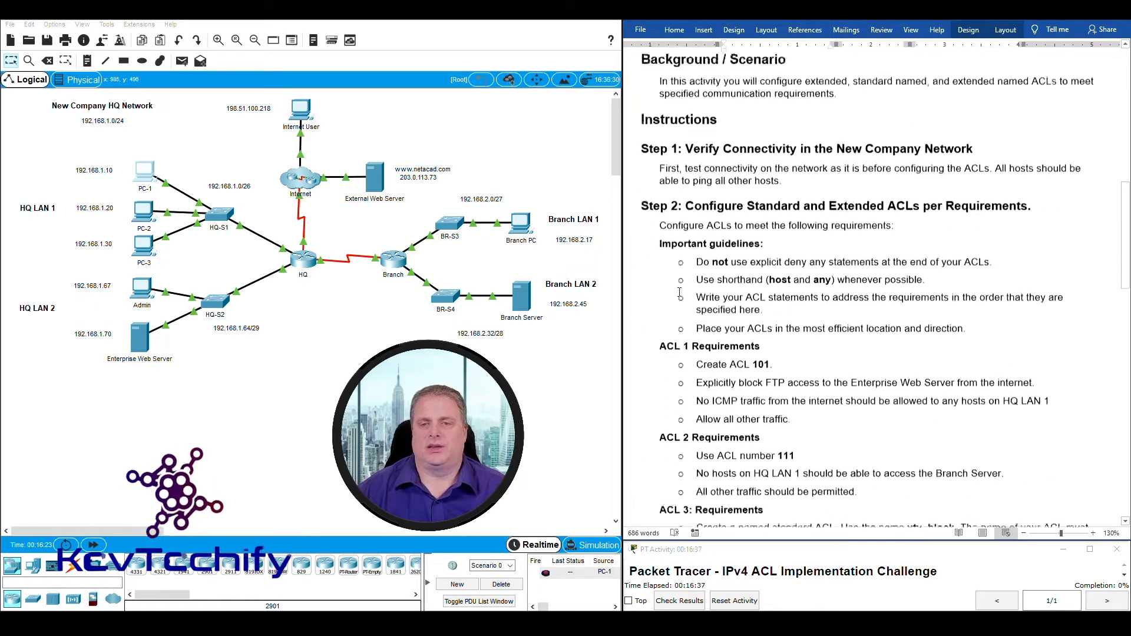
pyautogui.scroll(-3, 701, 142)
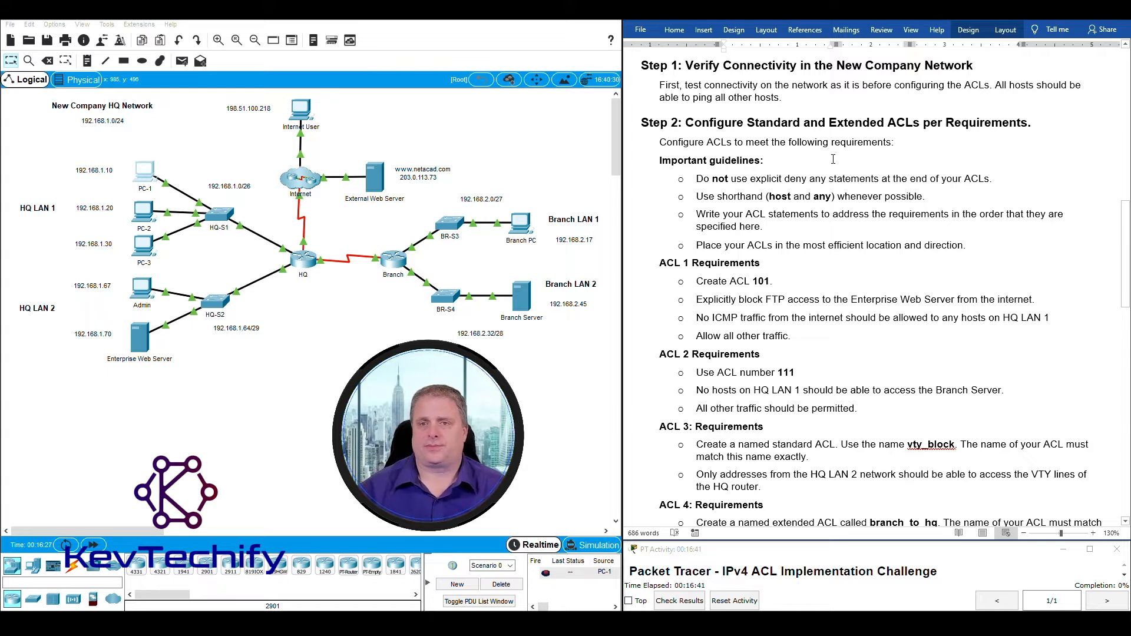
pyautogui.moveTo(686, 125); pyautogui.dragTo(1006, 118)
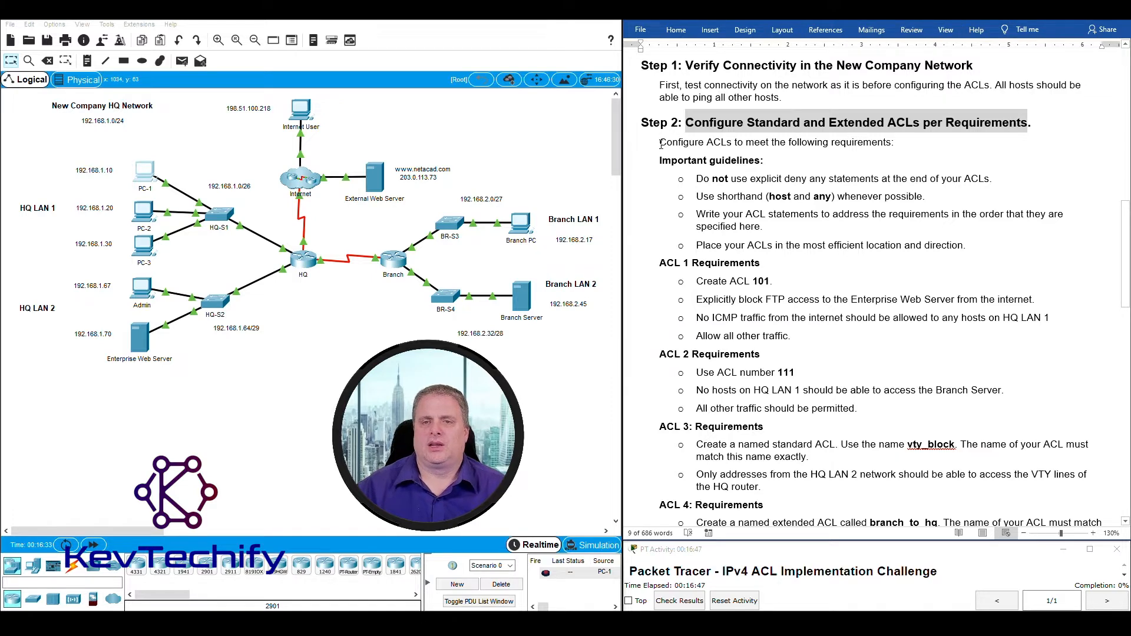
pyautogui.moveTo(660, 143); pyautogui.dragTo(875, 143)
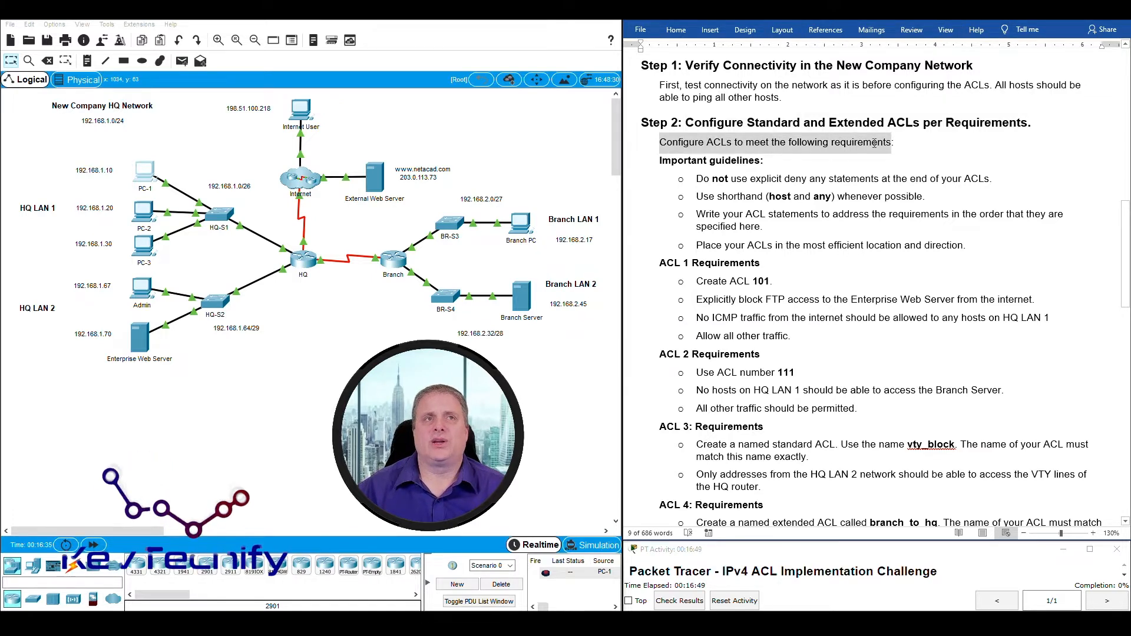
pyautogui.scroll(-1, 788, 214)
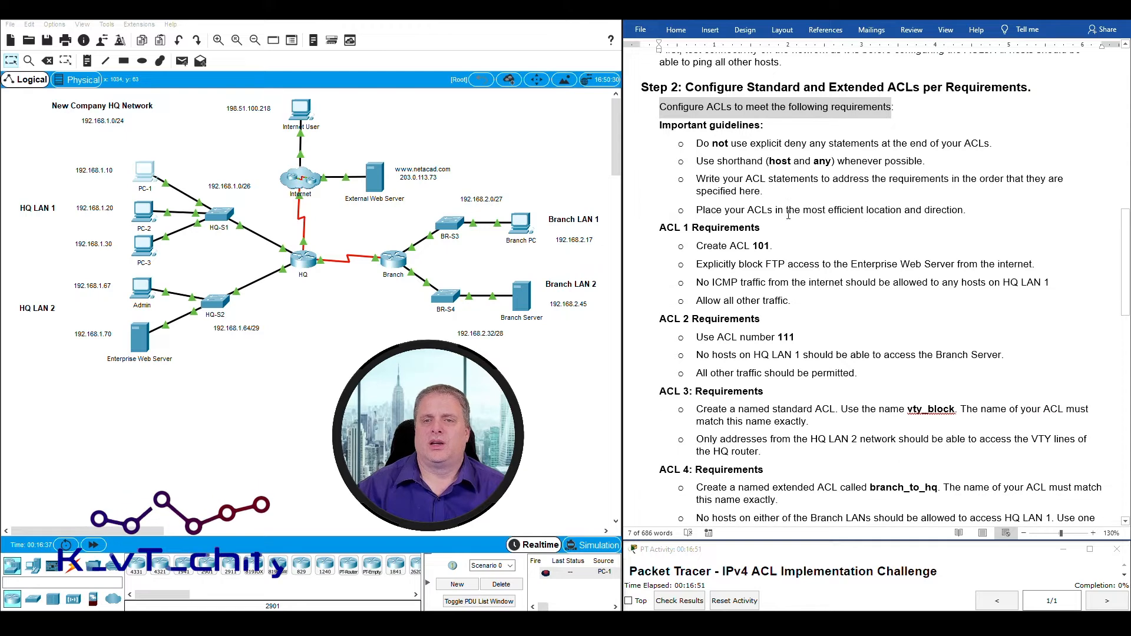
pyautogui.moveTo(696, 143); pyautogui.dragTo(997, 145)
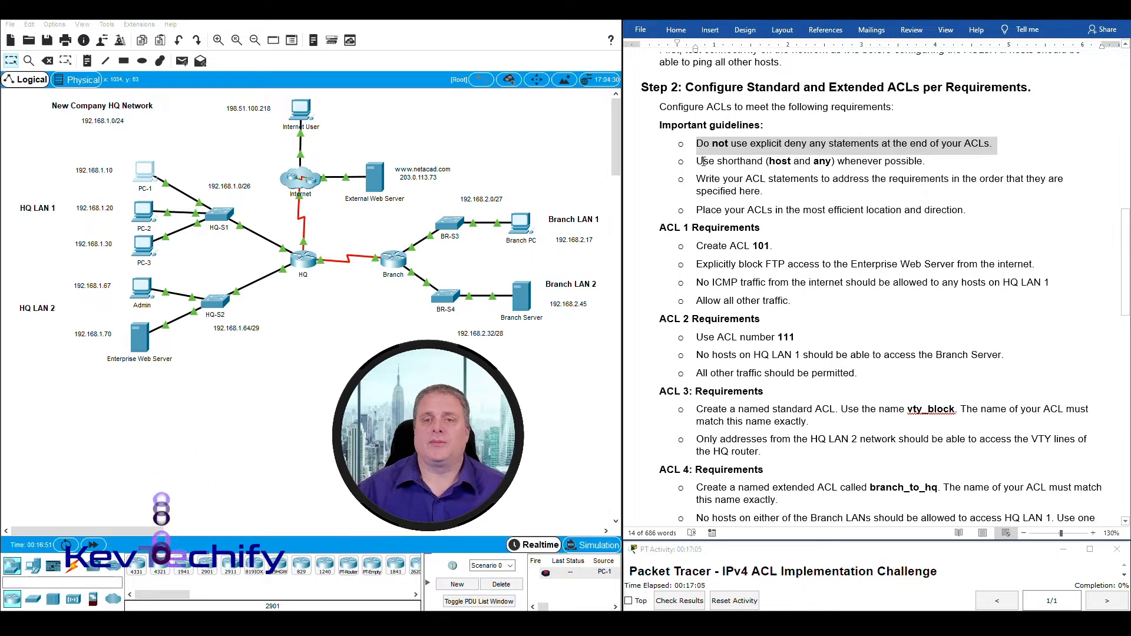
pyautogui.moveTo(703, 161); pyautogui.dragTo(891, 158)
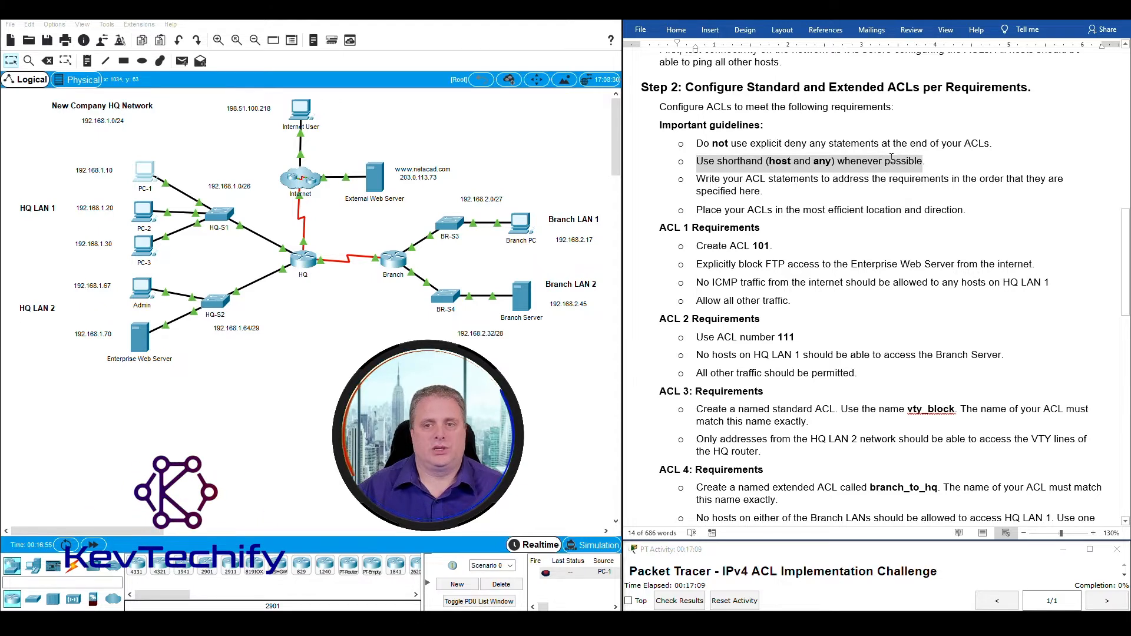
pyautogui.click(836, 166)
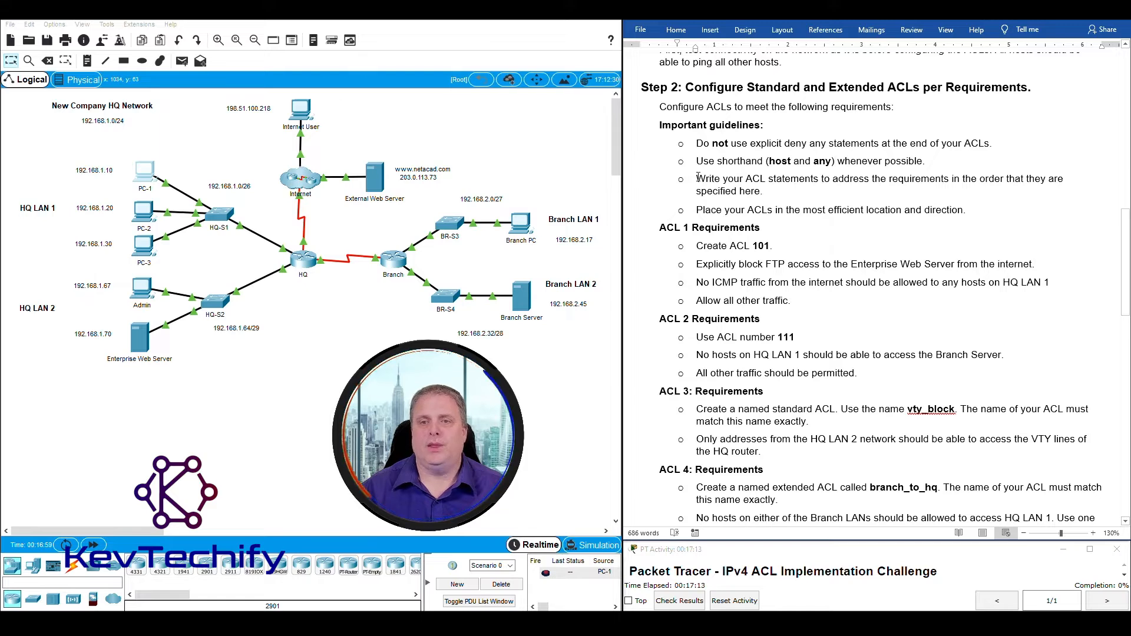
pyautogui.moveTo(706, 177); pyautogui.dragTo(1005, 179)
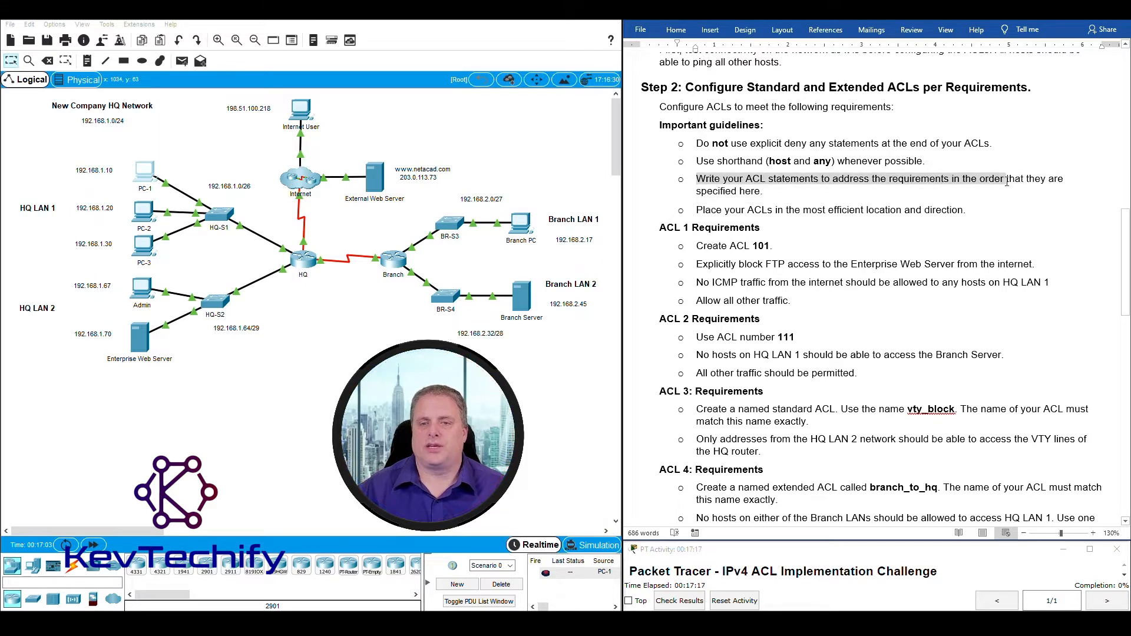
pyautogui.moveTo(663, 229); pyautogui.dragTo(778, 244)
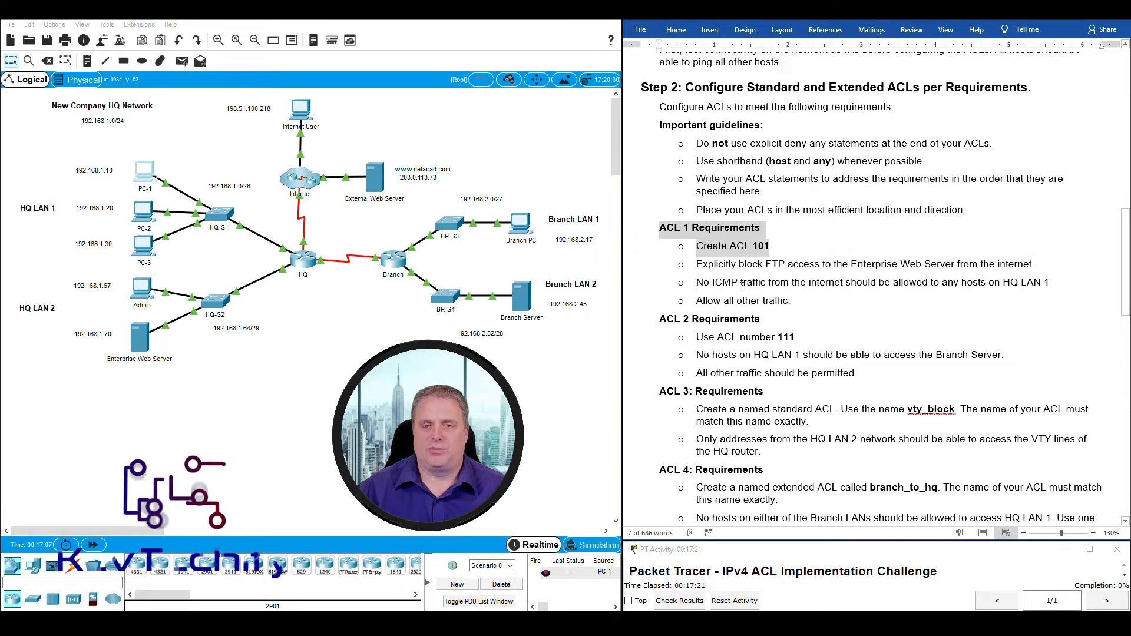
pyautogui.click(784, 242)
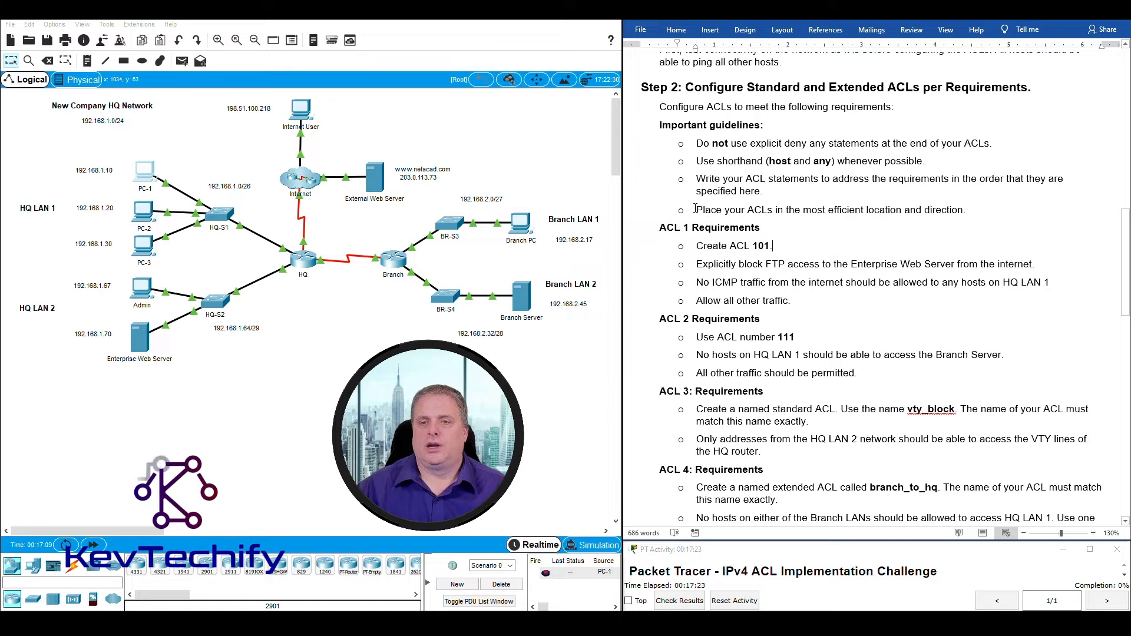
pyautogui.moveTo(697, 211); pyautogui.dragTo(934, 207)
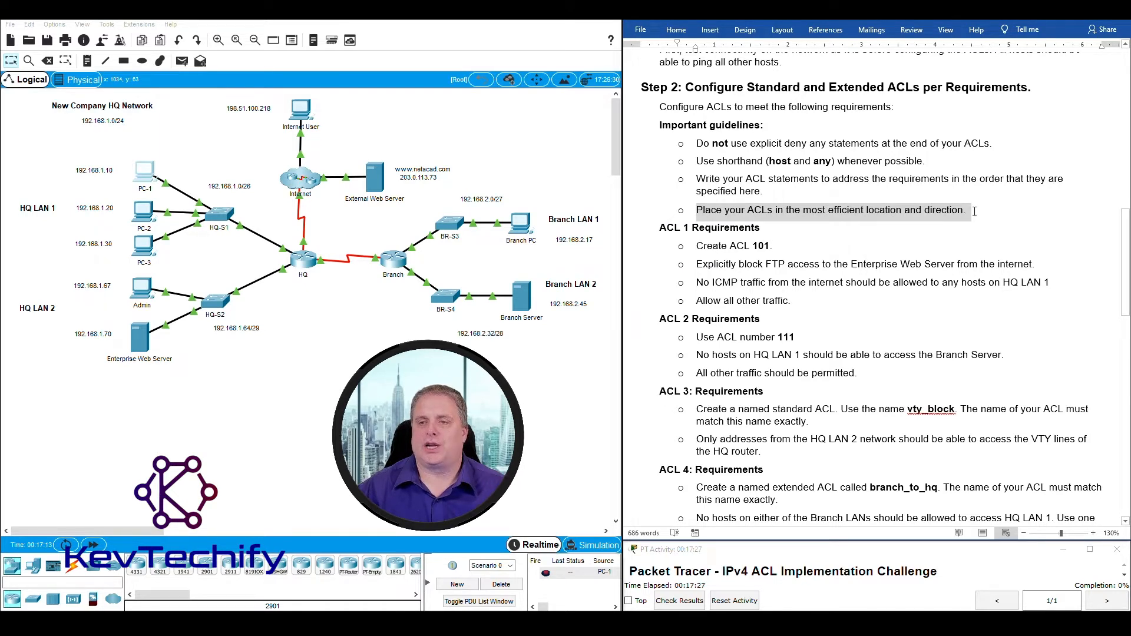
pyautogui.click(867, 214)
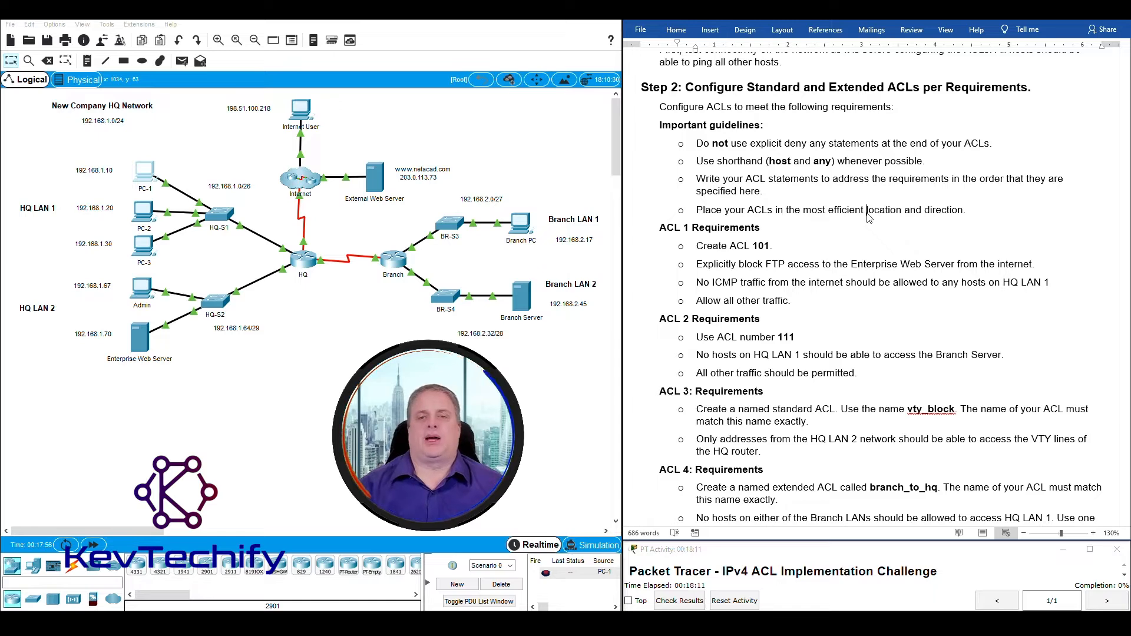
pyautogui.scroll(-2, 713, 156)
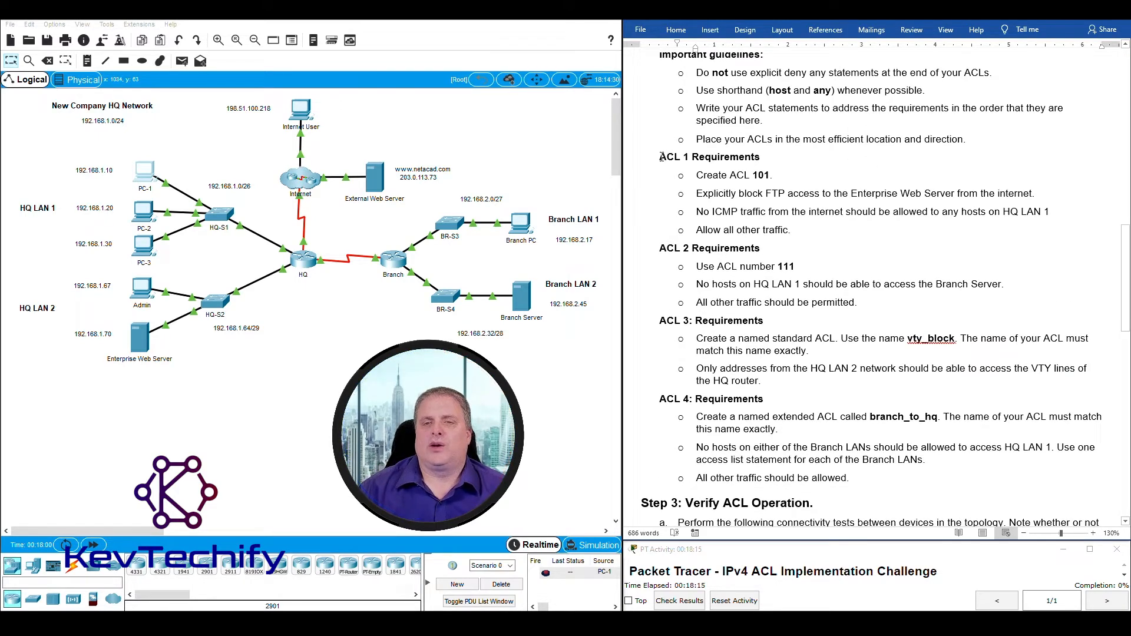
pyautogui.moveTo(661, 156); pyautogui.dragTo(763, 178)
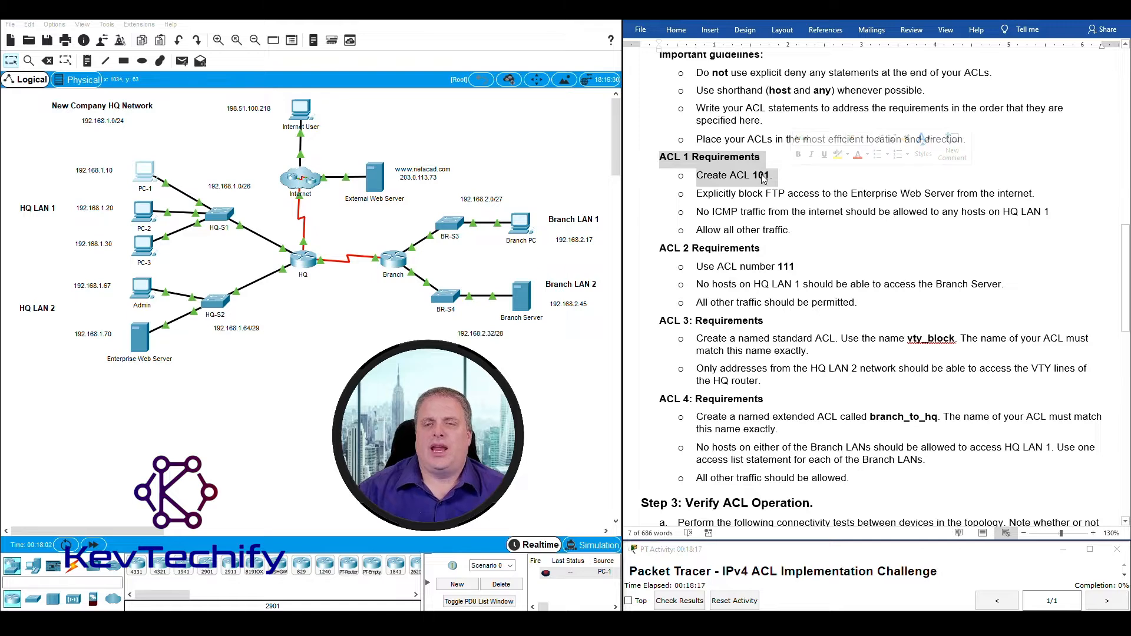
pyautogui.click(764, 177)
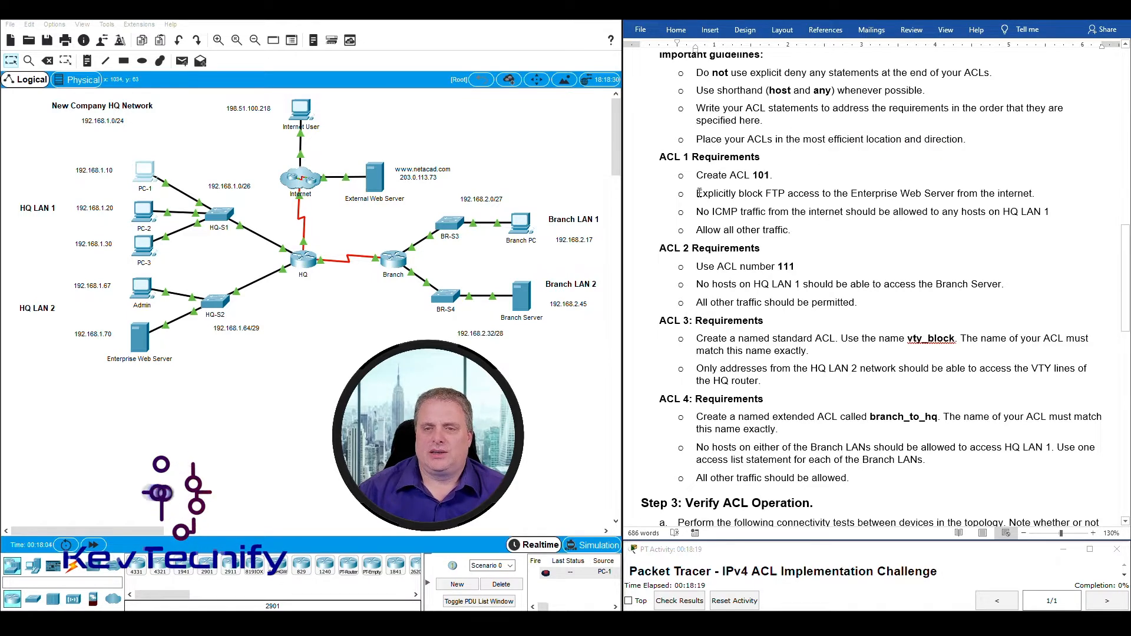
pyautogui.moveTo(697, 194); pyautogui.dragTo(1023, 200)
pyautogui.click(1043, 187)
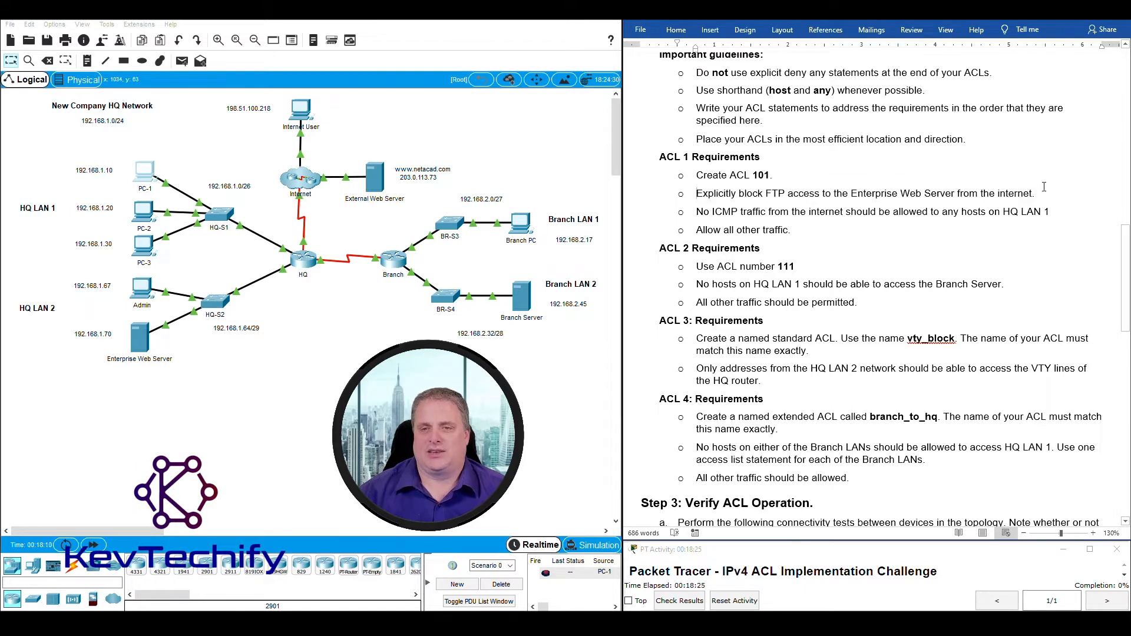
pyautogui.keyDown('shift'); pyautogui.click(1020, 188); pyautogui.keyUp('shift')
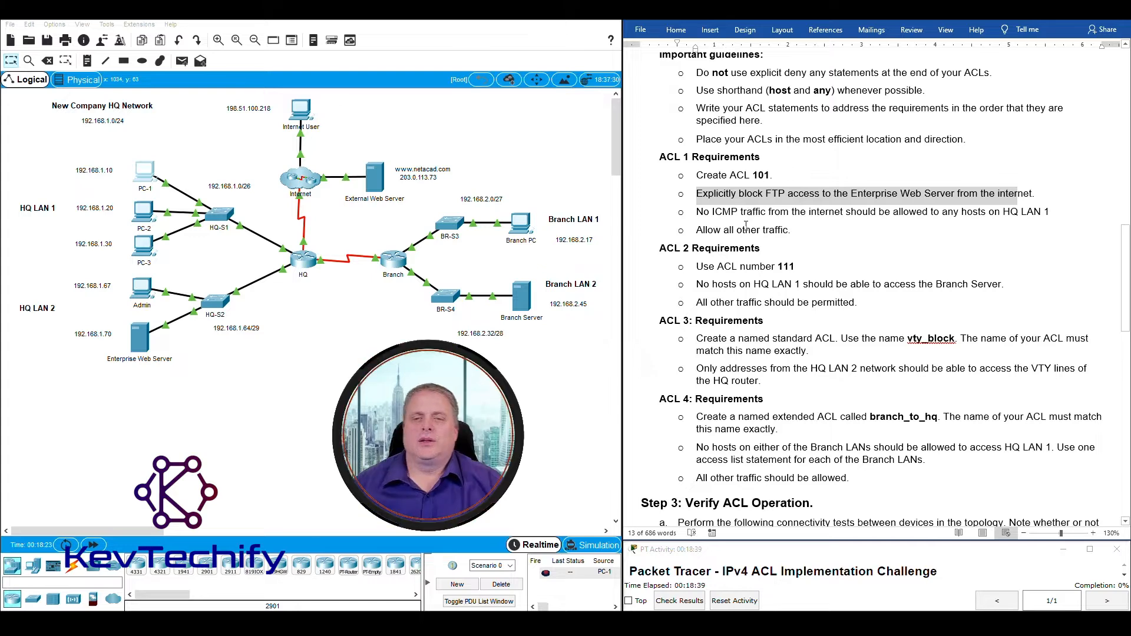
pyautogui.click(697, 212)
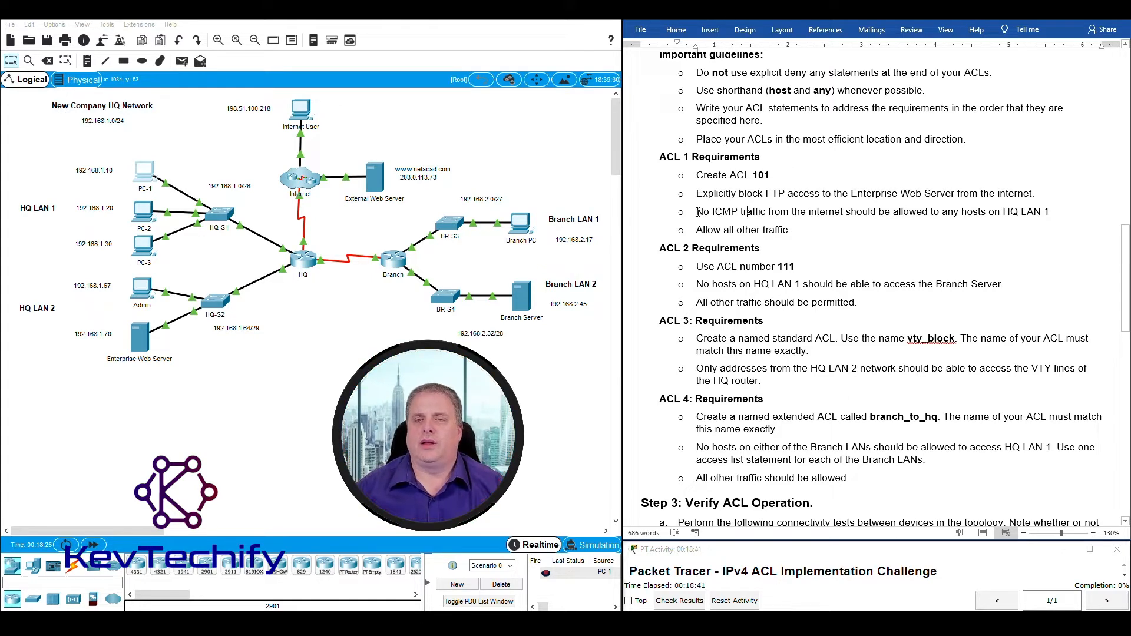
pyautogui.moveTo(721, 212); pyautogui.dragTo(1049, 208)
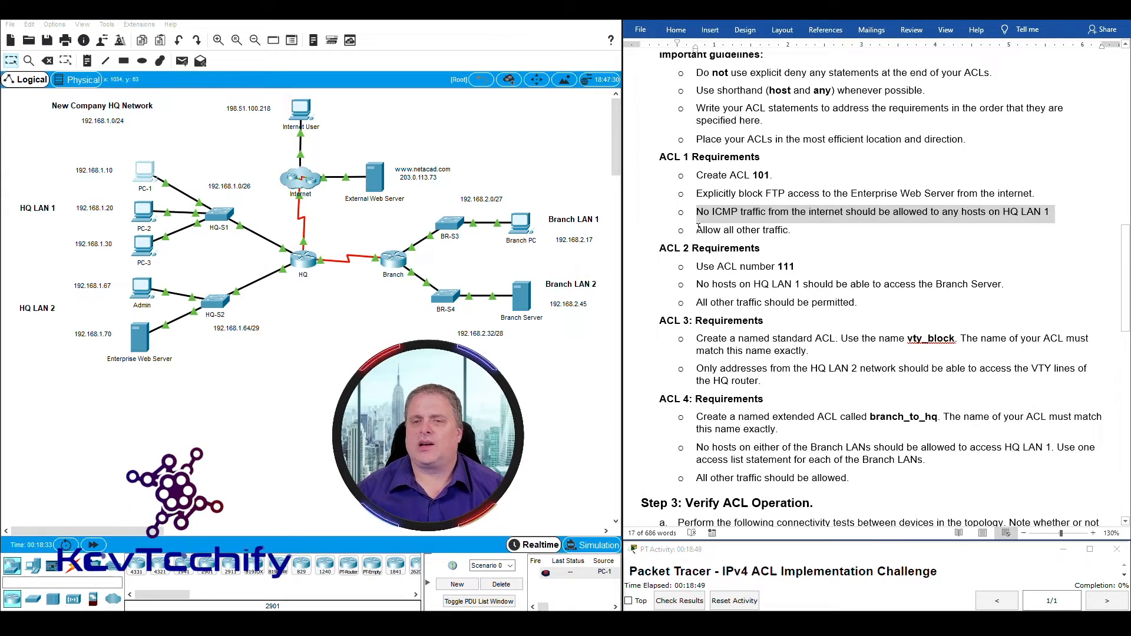
pyautogui.moveTo(687, 230); pyautogui.dragTo(792, 231)
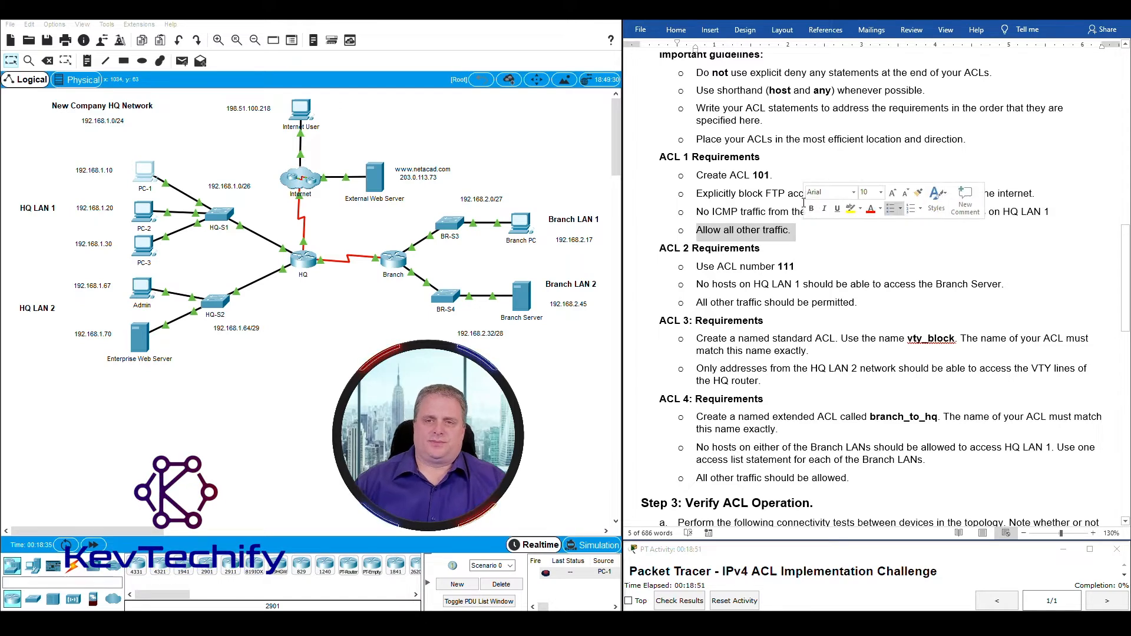
pyautogui.click(745, 156)
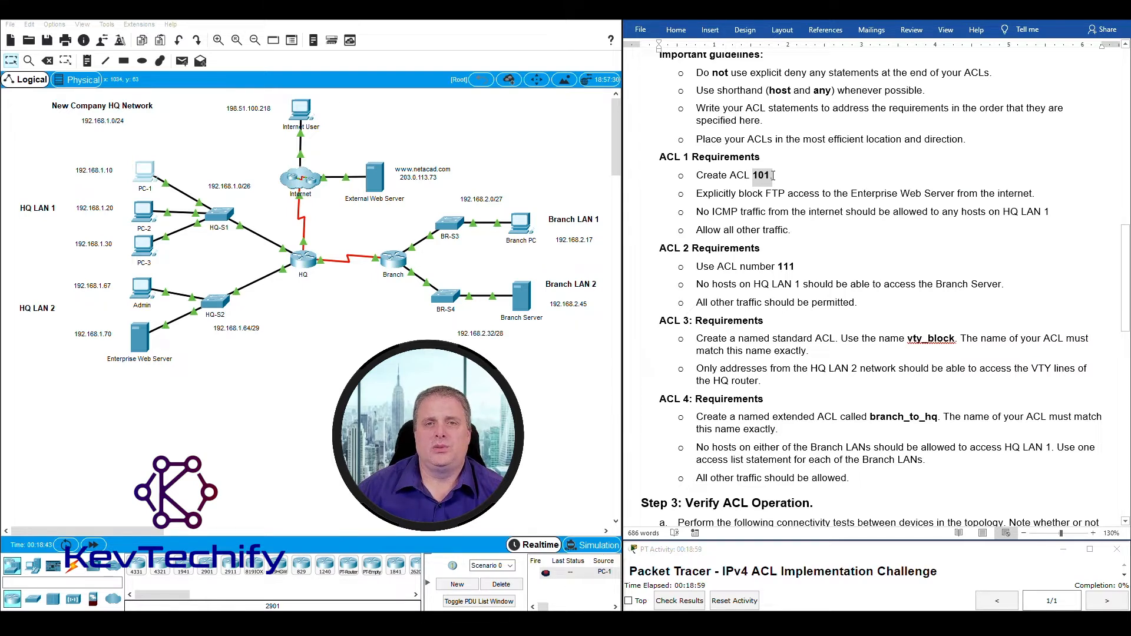
pyautogui.click(755, 176)
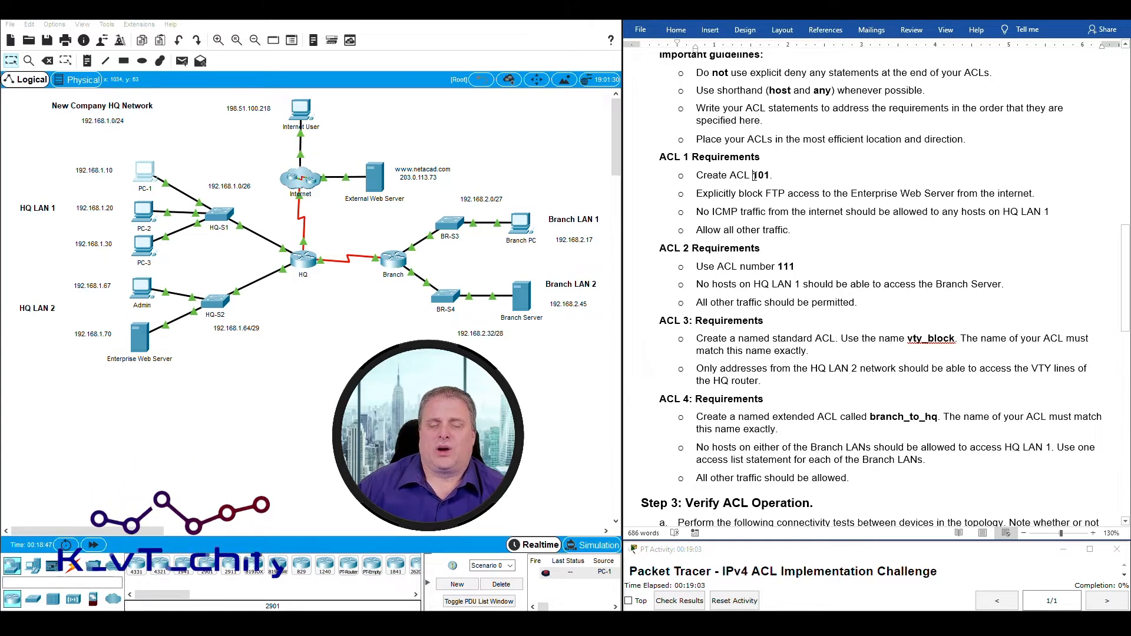
pyautogui.moveTo(754, 176); pyautogui.dragTo(770, 175)
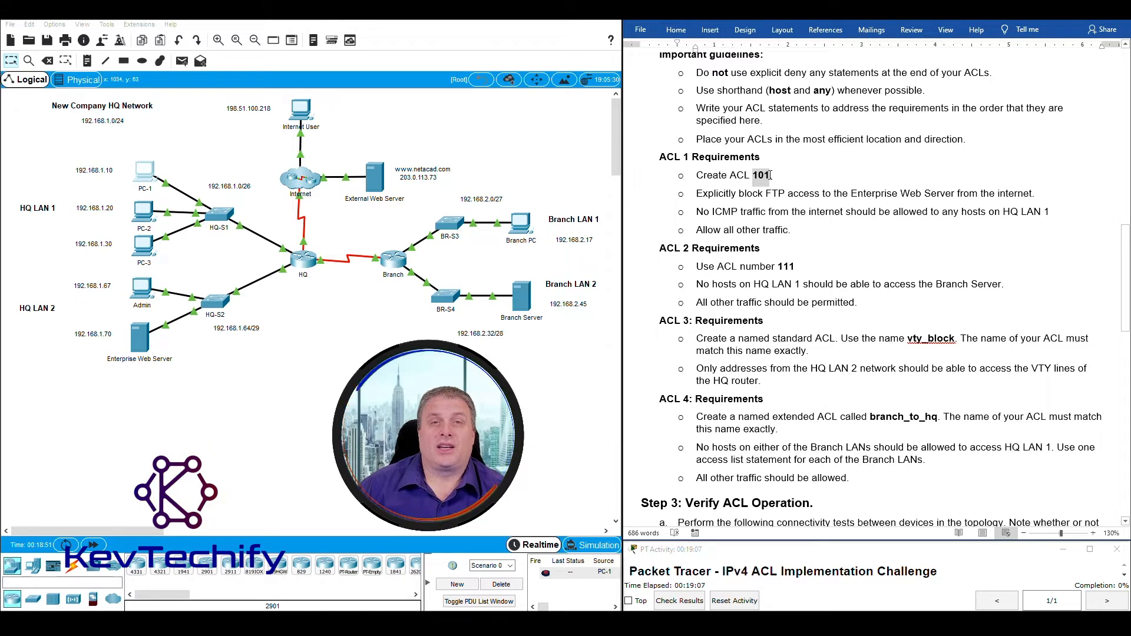
pyautogui.moveTo(770, 175); pyautogui.dragTo(769, 175)
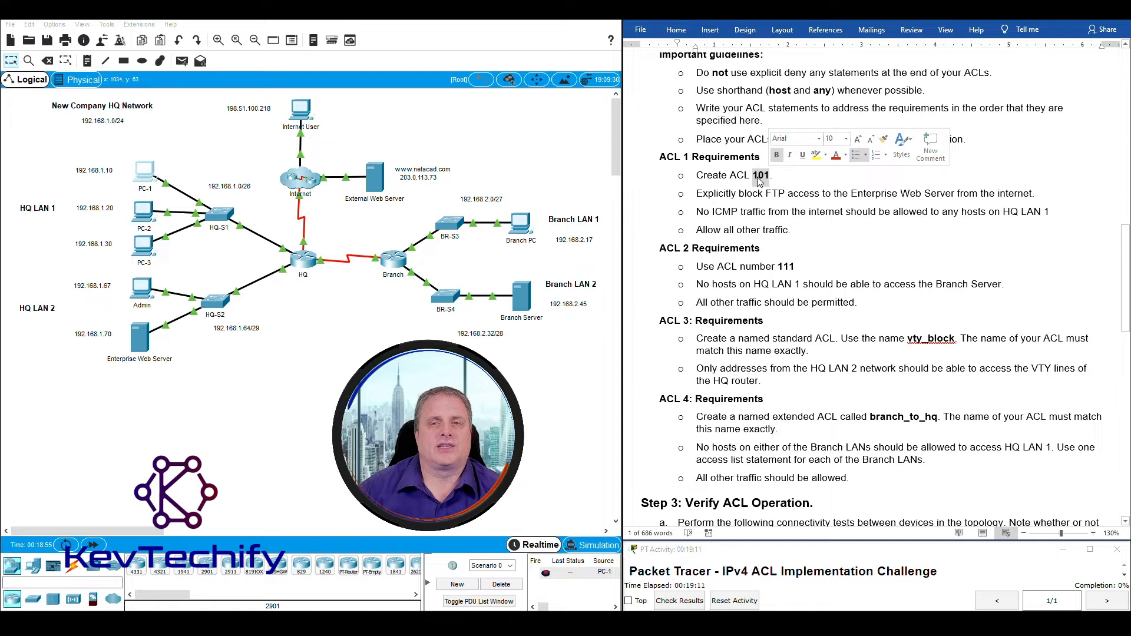
pyautogui.click(698, 194)
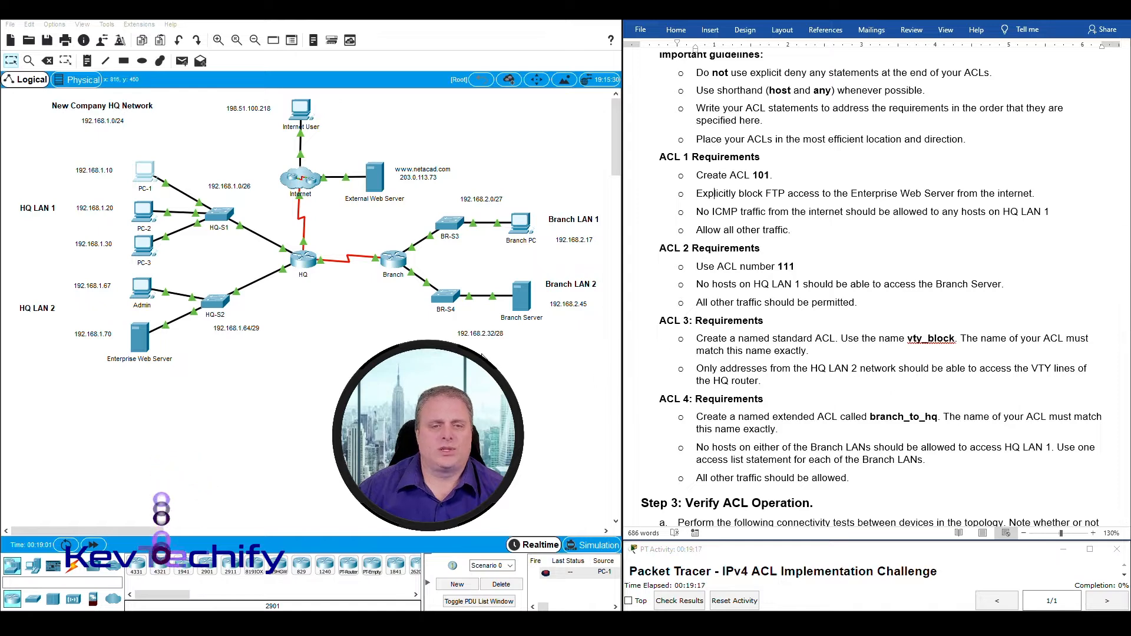
pyautogui.moveTo(196, 368); pyautogui.dragTo(128, 310)
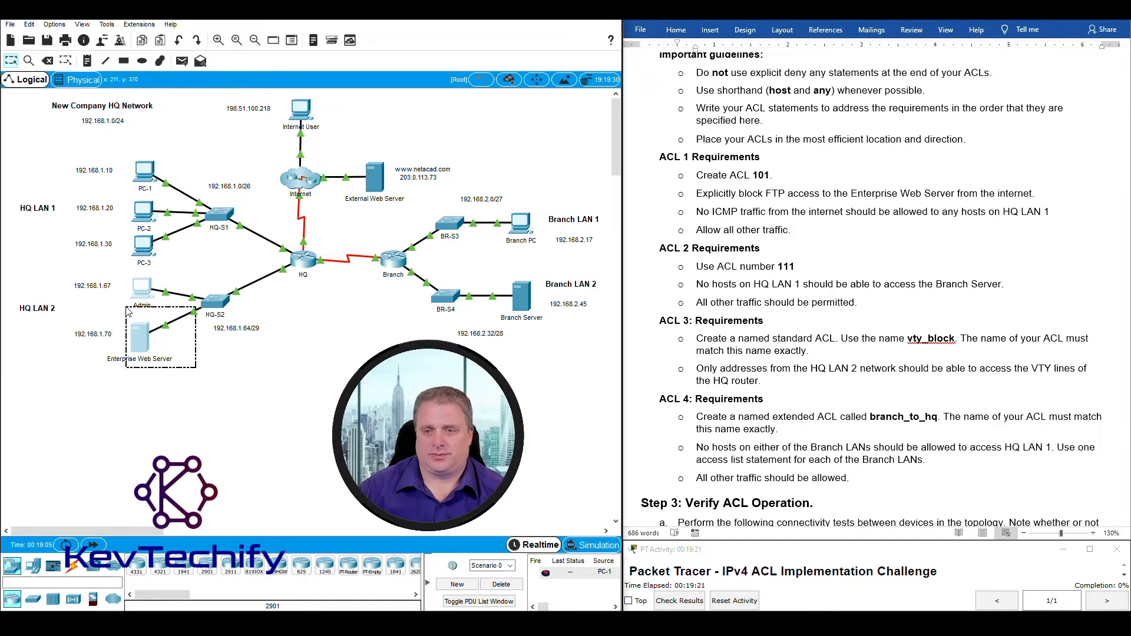
pyautogui.click(279, 138)
pyautogui.moveTo(264, 126); pyautogui.dragTo(396, 229)
pyautogui.moveTo(185, 366); pyautogui.dragTo(108, 315)
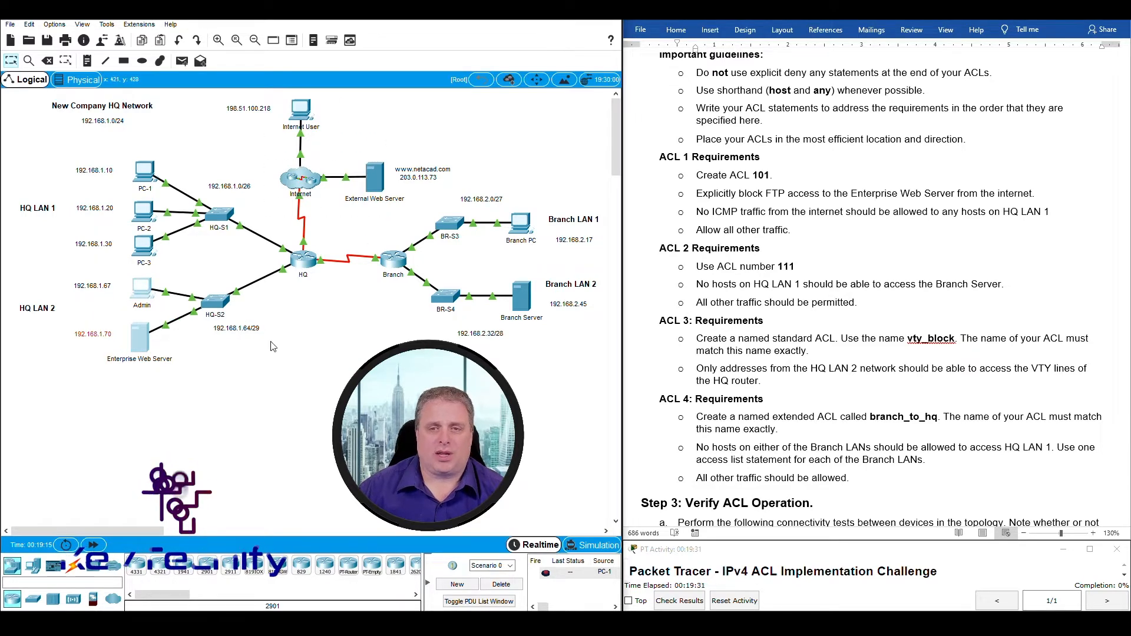
# In a widened HQ router CLI, enter privileged mode with enable, then global config with conf t.
pyautogui.click(306, 264)
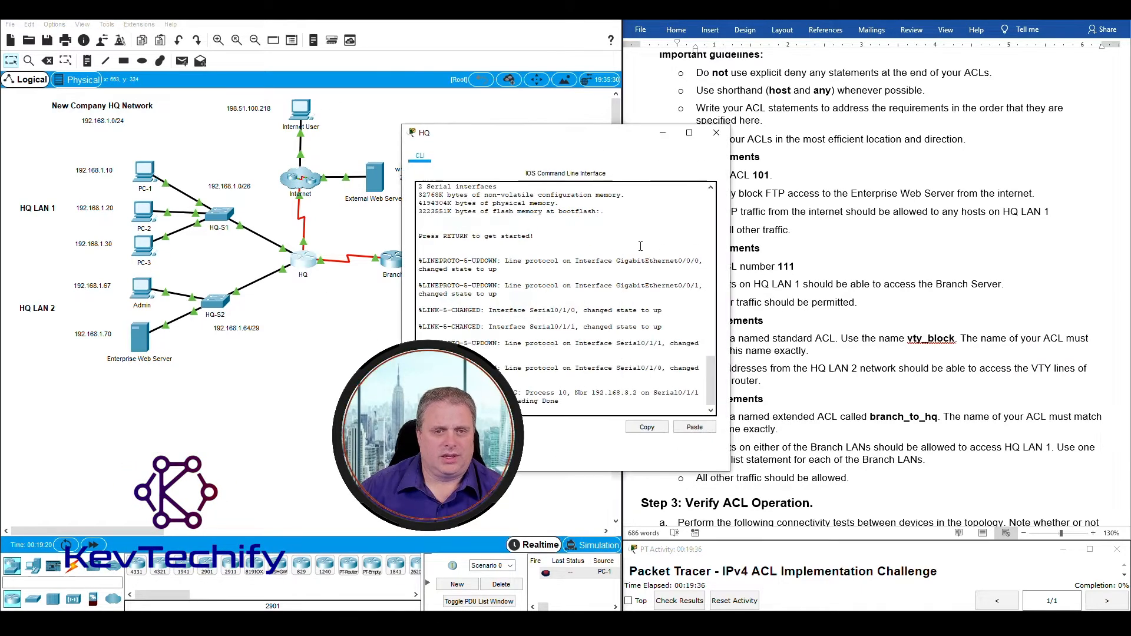
pyautogui.moveTo(601, 140); pyautogui.dragTo(234, 24)
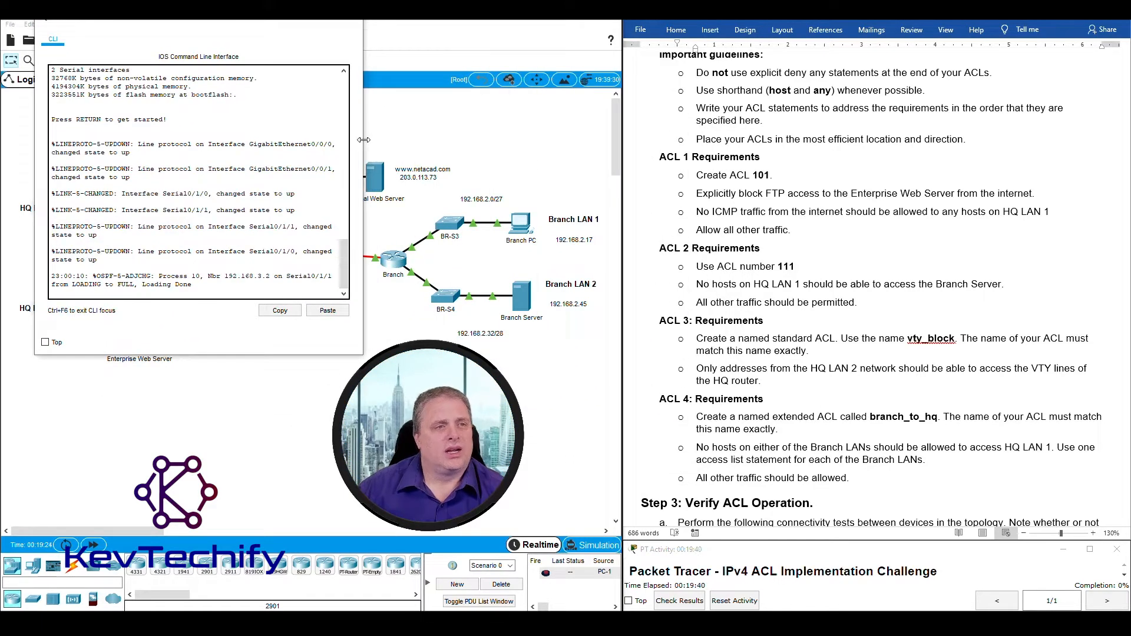
pyautogui.moveTo(364, 139); pyautogui.dragTo(593, 137)
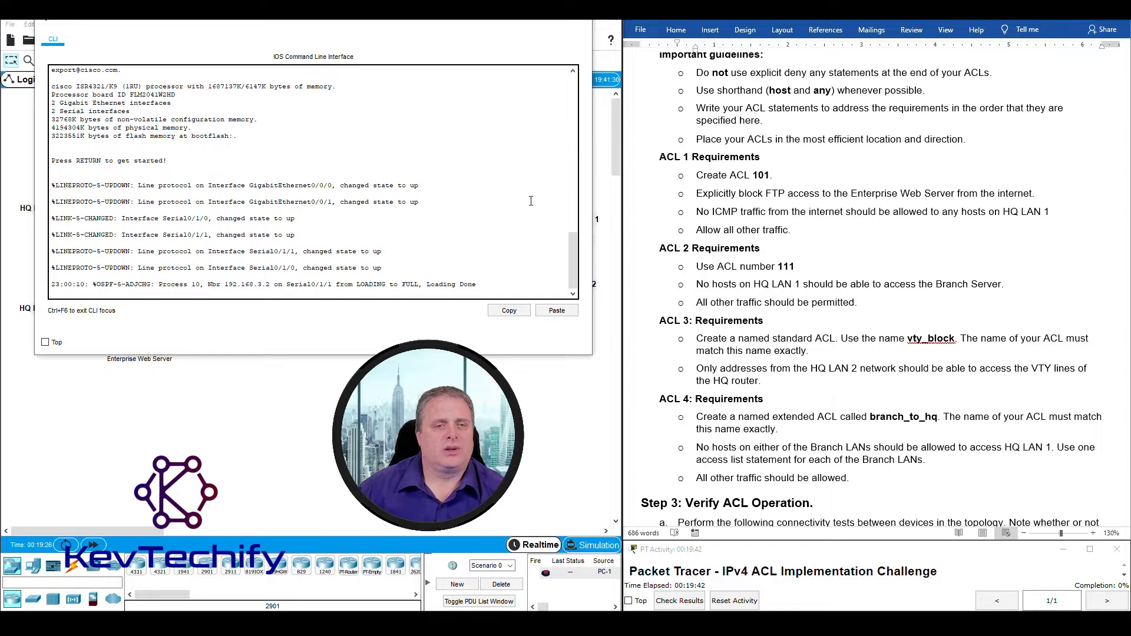
pyautogui.press('Return')
pyautogui.press('Return')
pyautogui.press('Return')
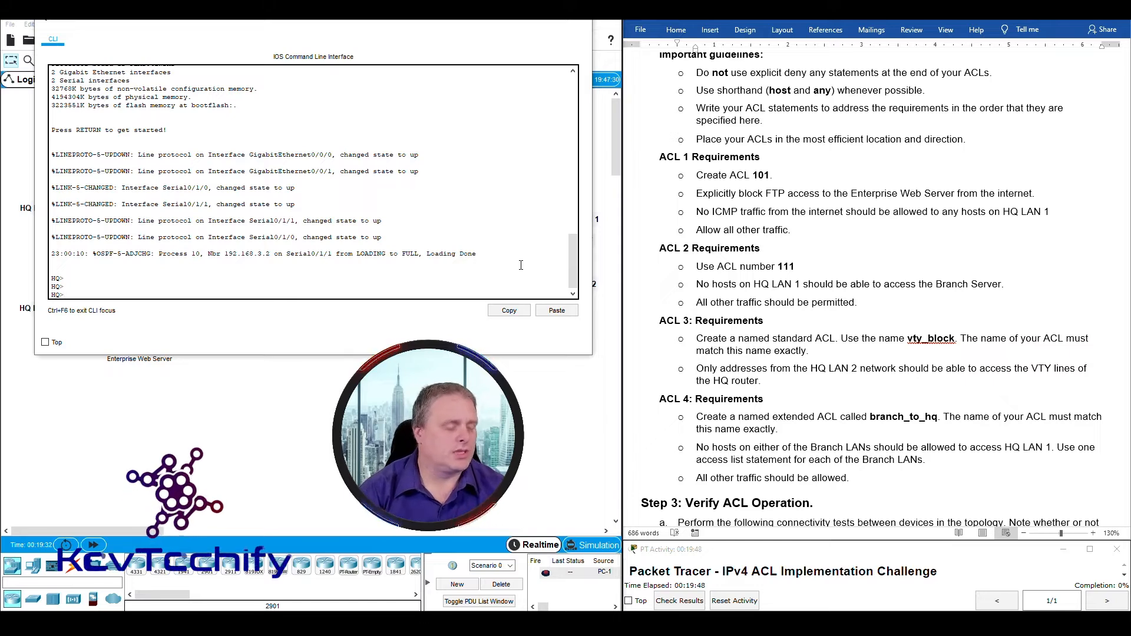
pyautogui.write('enable')
pyautogui.press('Return')
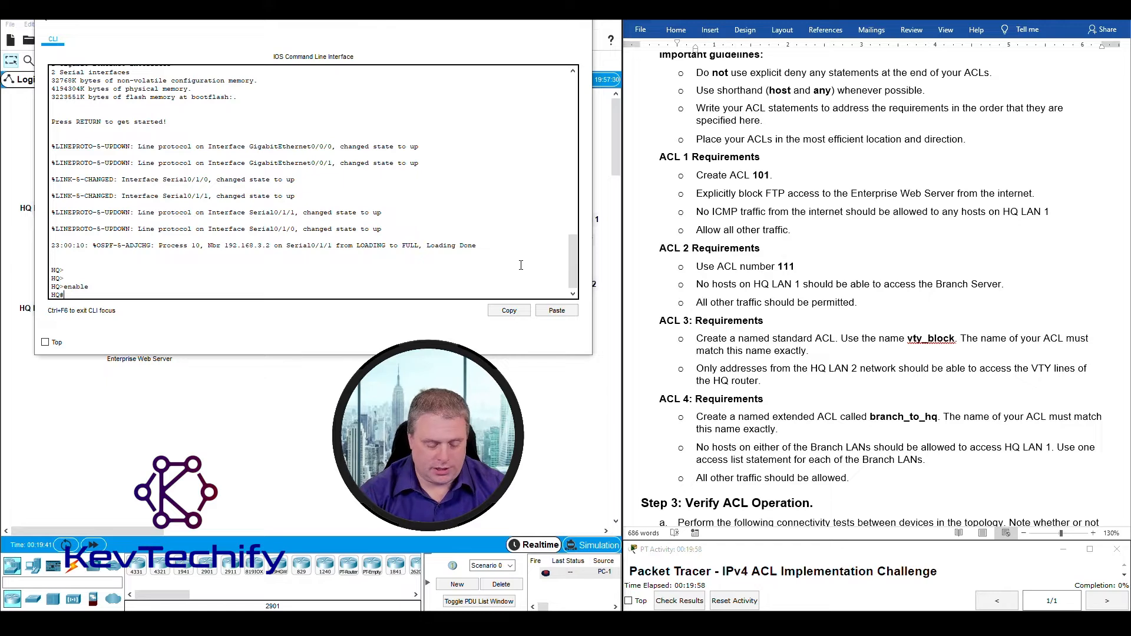
pyautogui.write('t')
pyautogui.press('Return')
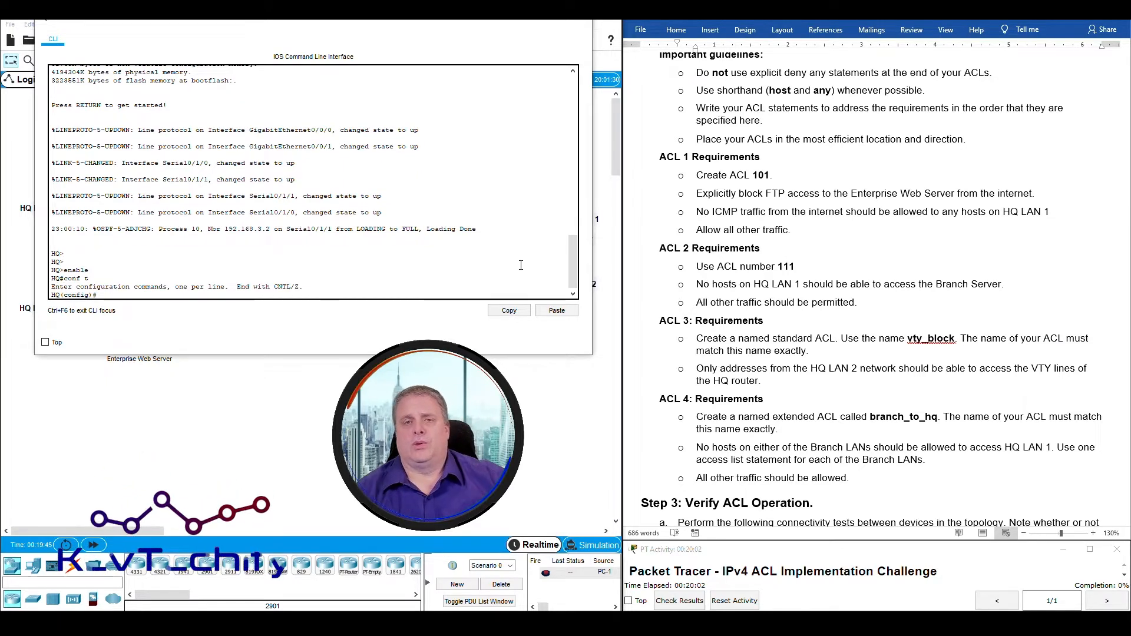
pyautogui.scroll(3, 734, 346)
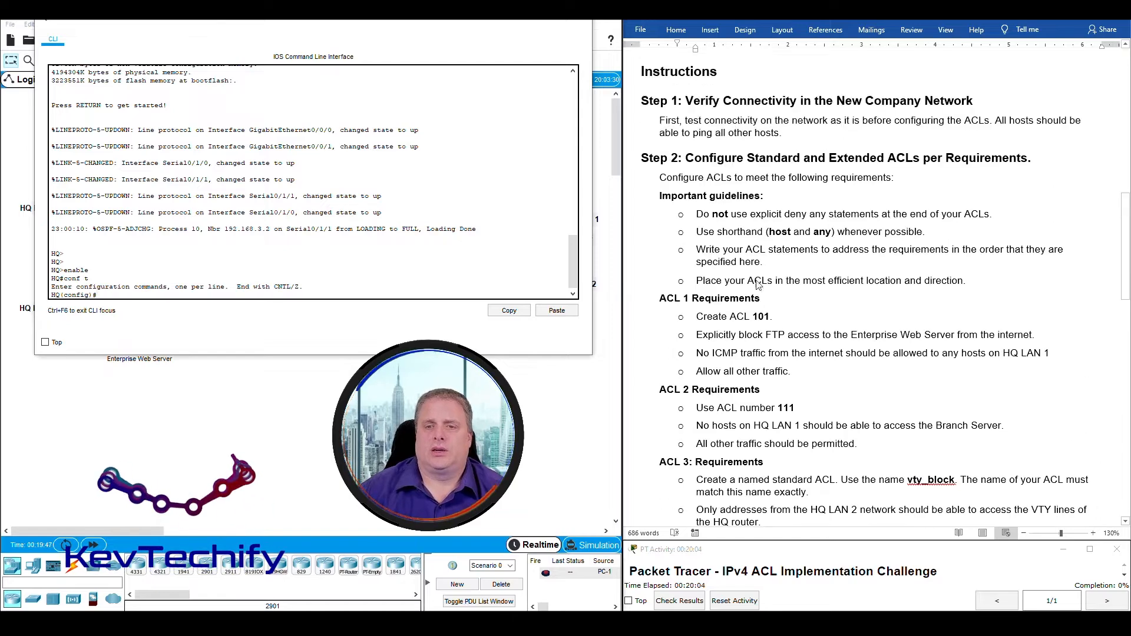
pyautogui.scroll(1, 735, 347)
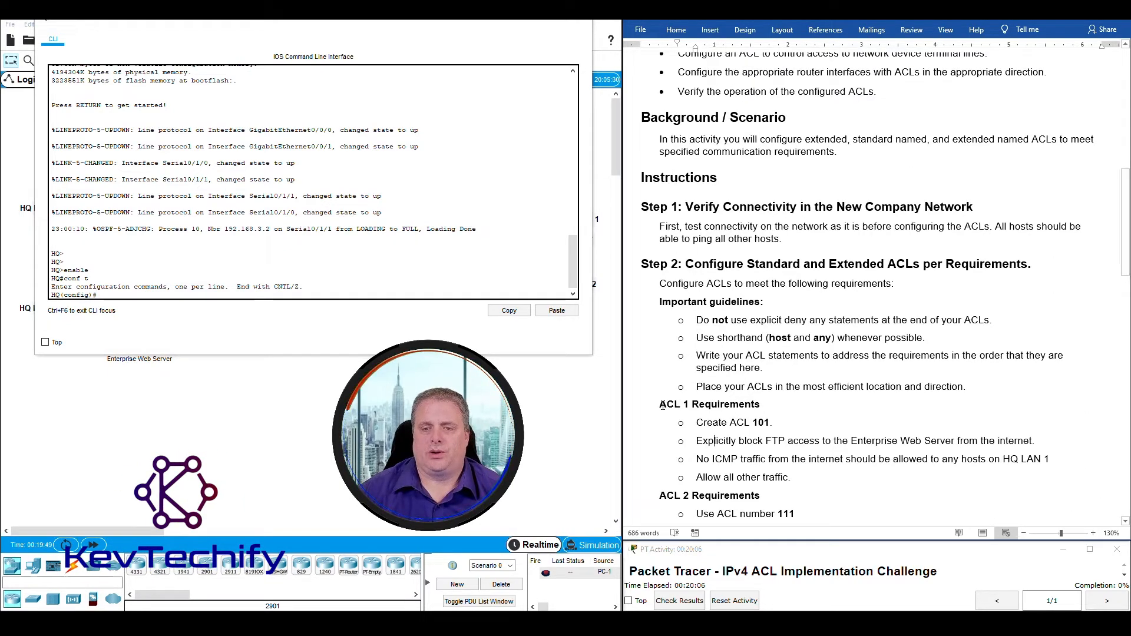
pyautogui.moveTo(659, 404); pyautogui.dragTo(848, 482)
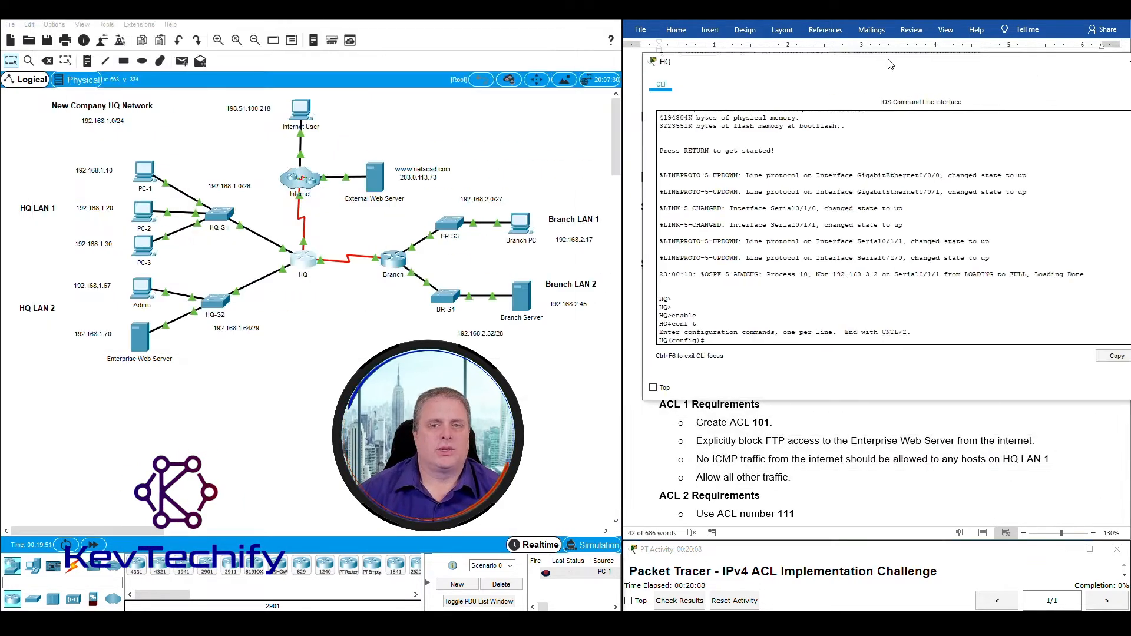
# Highlight the ACL 1 requirements and the web servers, then refocus the HQ CLI.
pyautogui.moveTo(282, 21); pyautogui.dragTo(821, 21)
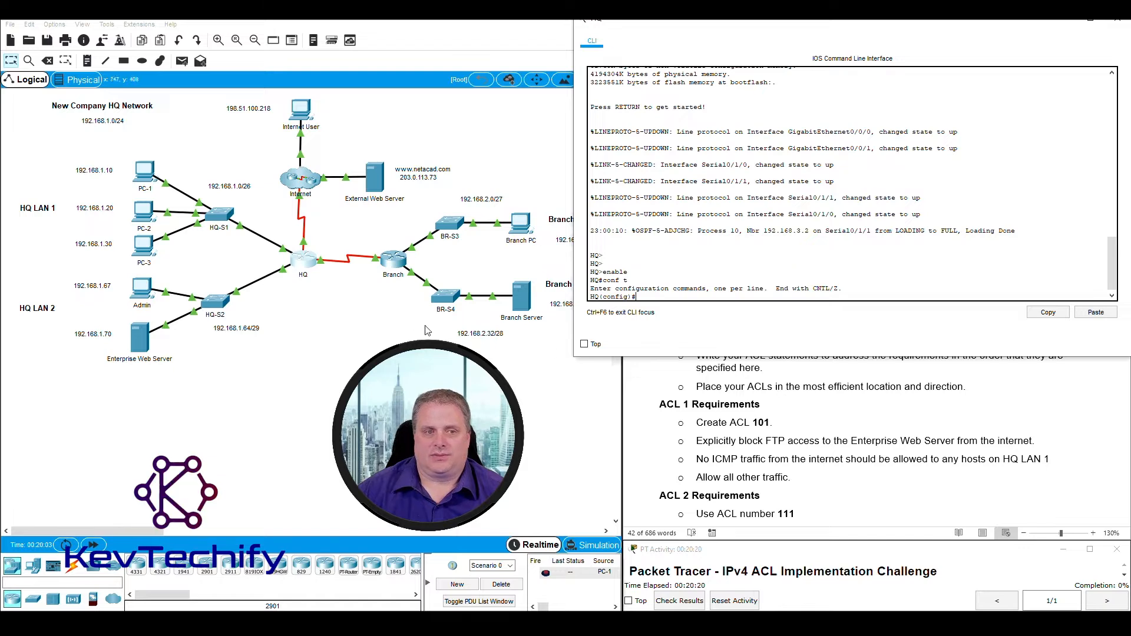
pyautogui.moveTo(266, 135); pyautogui.dragTo(400, 226)
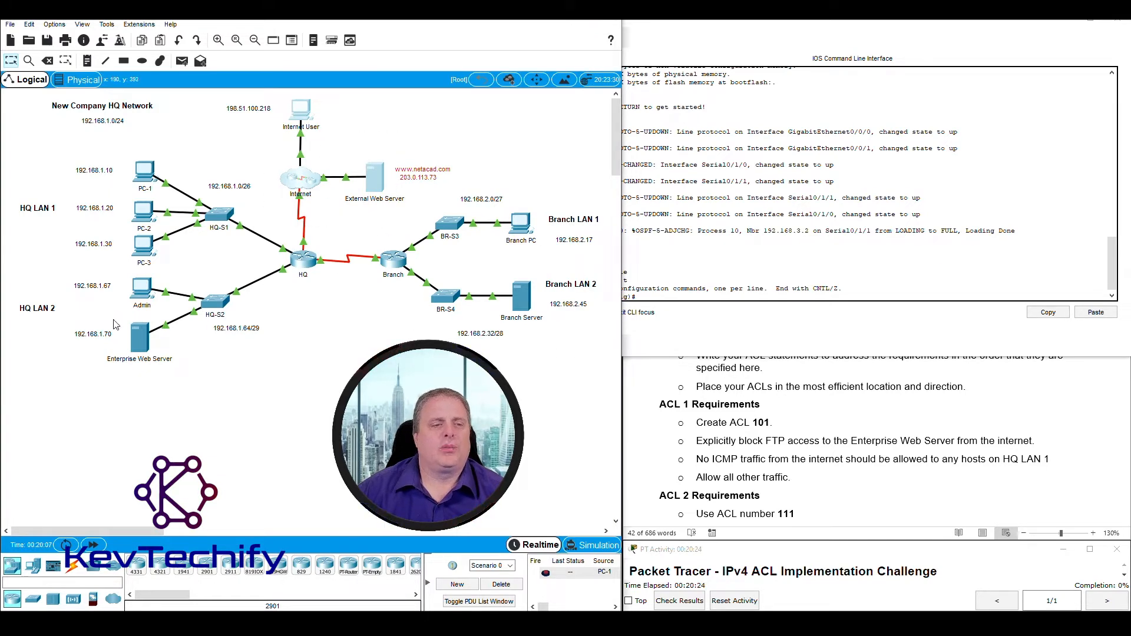
pyautogui.moveTo(113, 320); pyautogui.dragTo(186, 384)
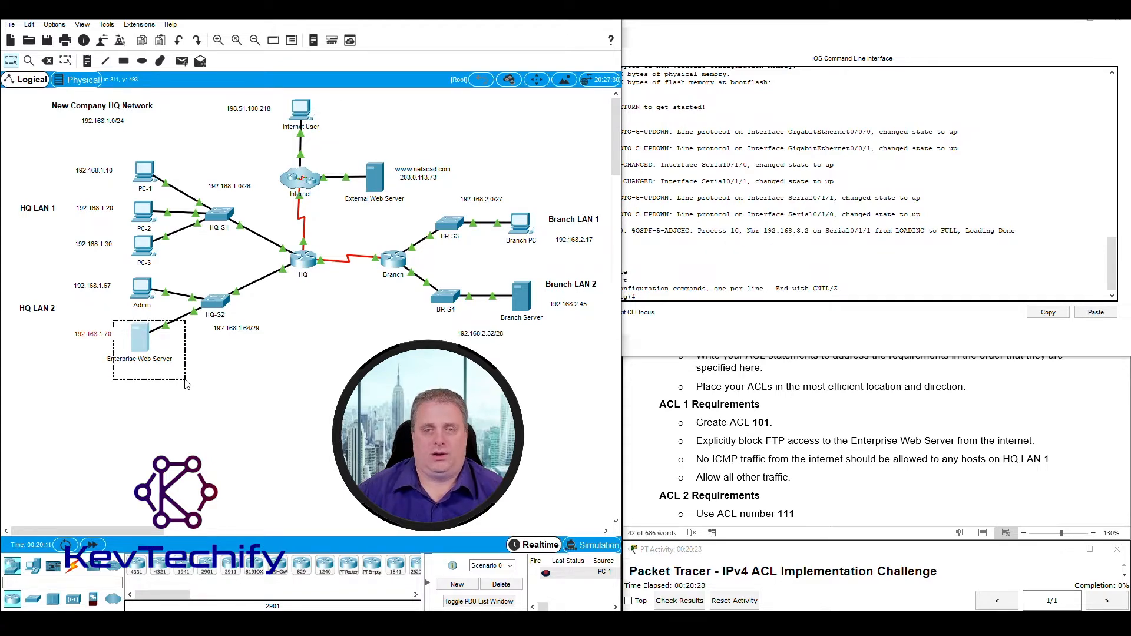
pyautogui.moveTo(186, 384); pyautogui.dragTo(186, 384)
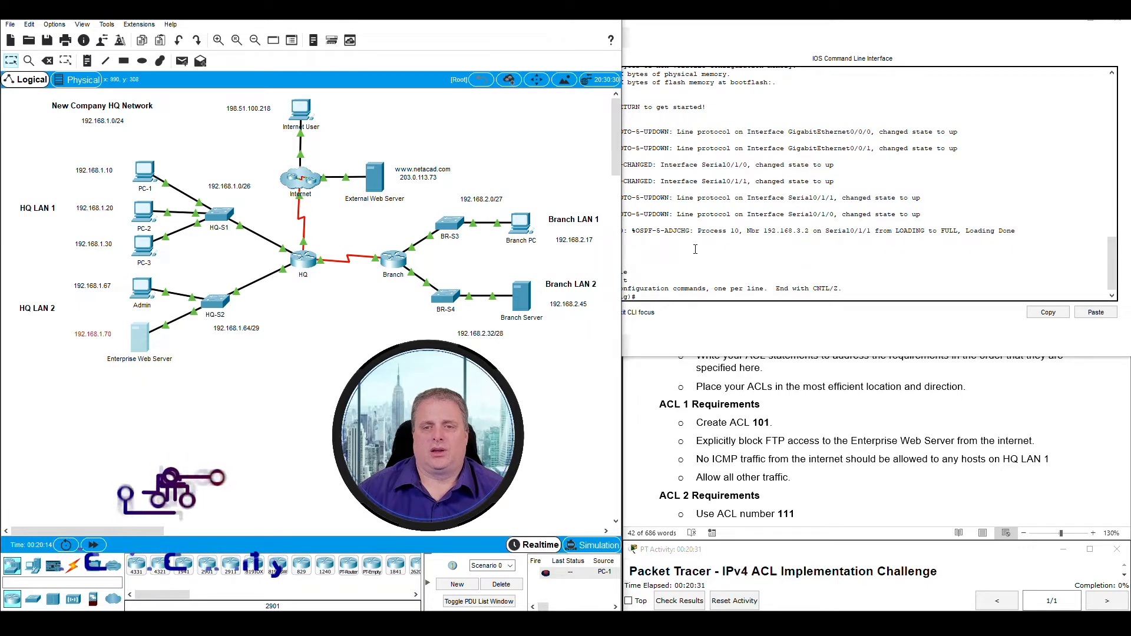
pyautogui.click(662, 296)
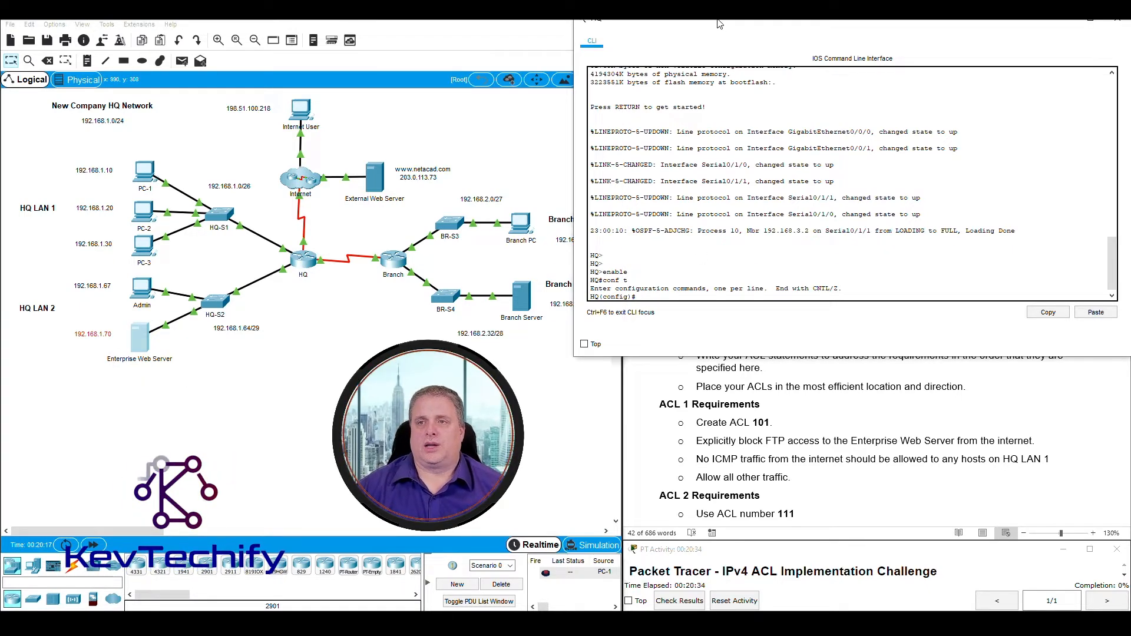
pyautogui.moveTo(719, 25)
pyautogui.mouseDown()
pyautogui.moveTo(737, 19)
pyautogui.moveTo(721, 22)
pyautogui.mouseUp()
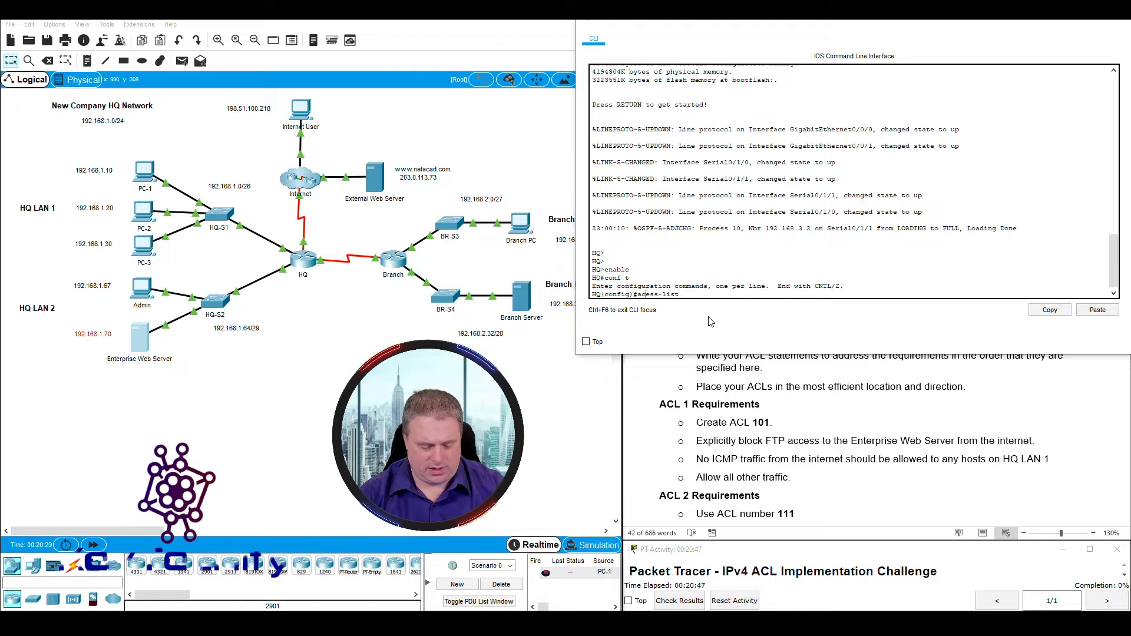
# Type 'access-list 101 deny tcp any' at the HQ configuration prompt.
pyautogui.write('c')
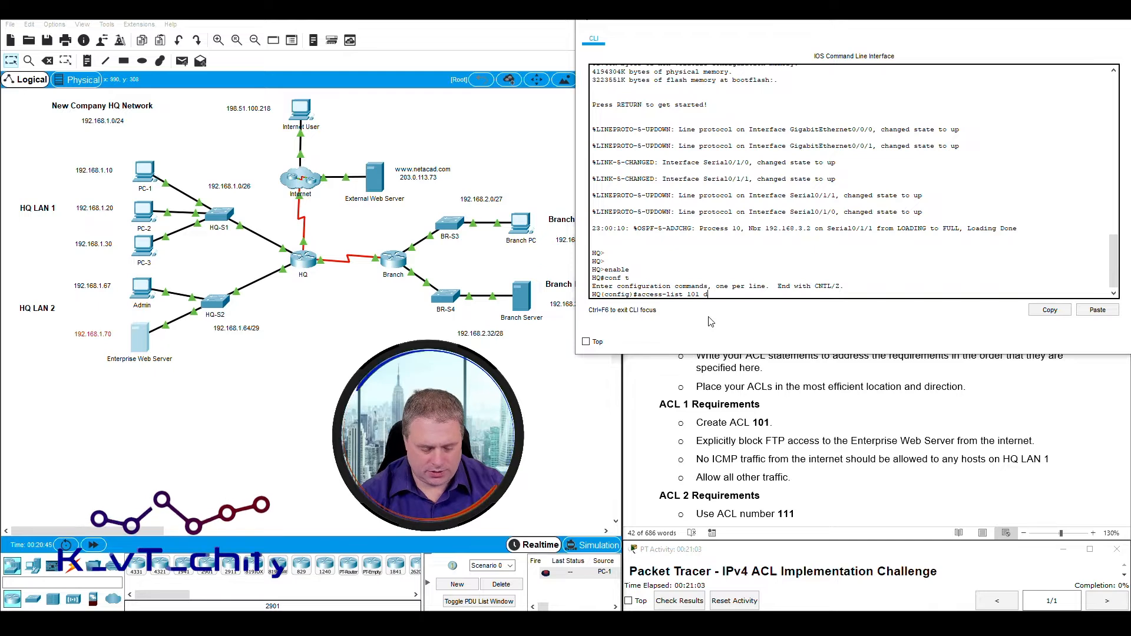
pyautogui.write('deny tcp')
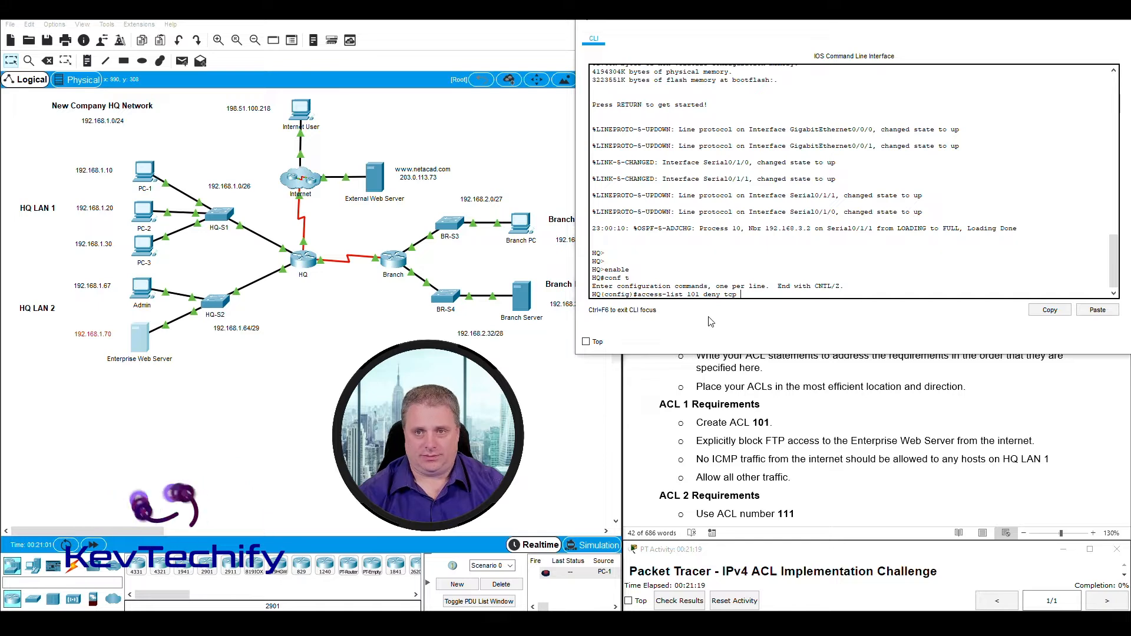
pyautogui.click(277, 122)
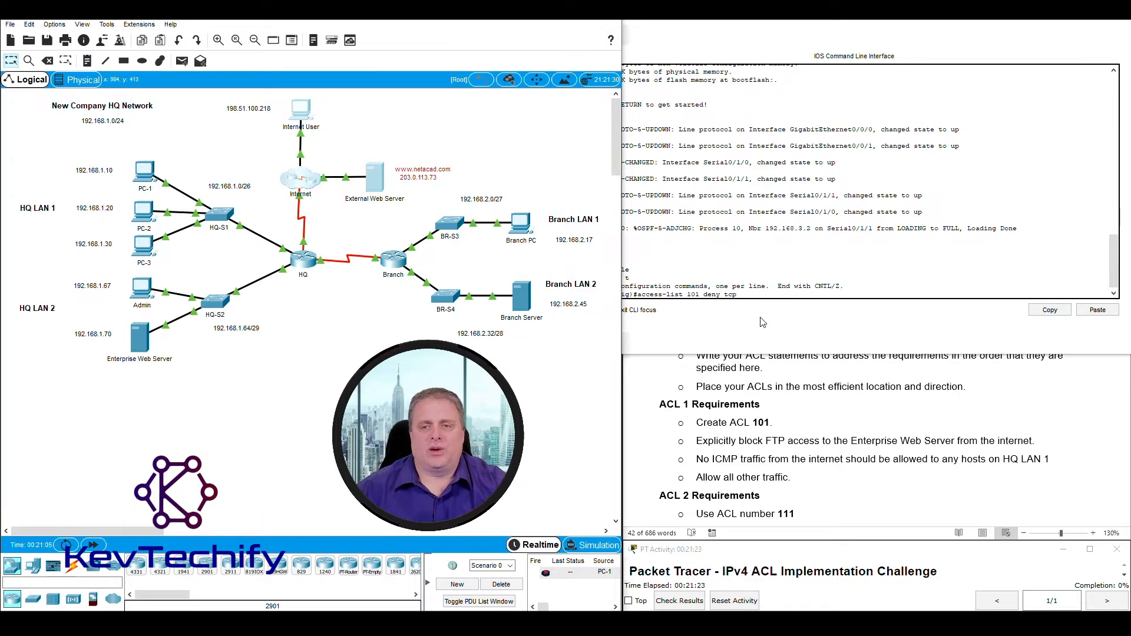
pyautogui.click(748, 294)
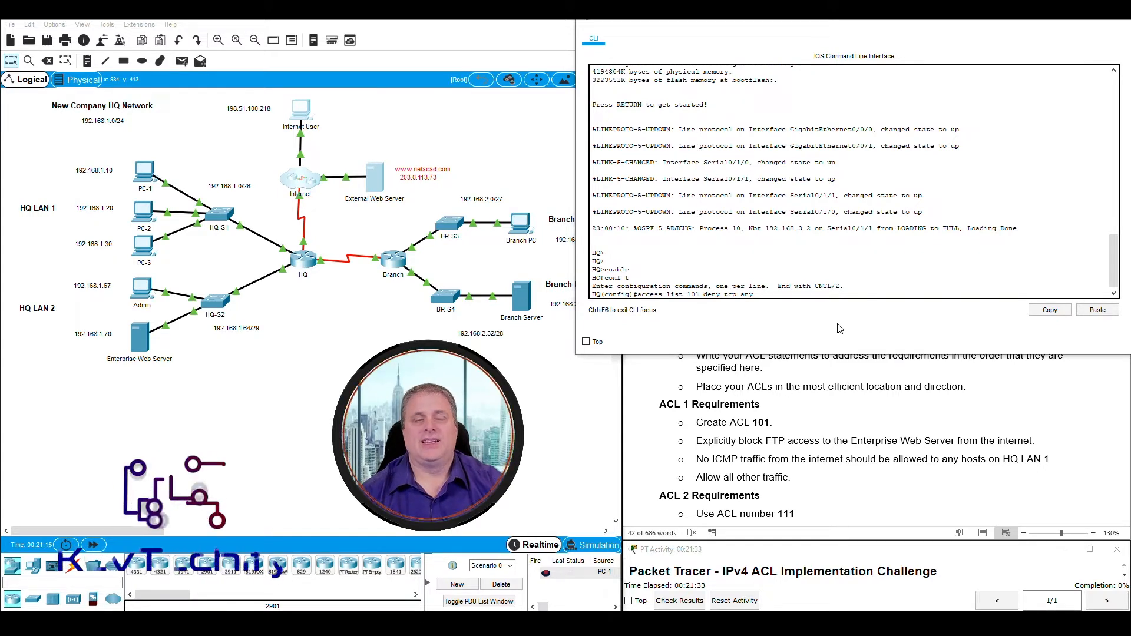
pyautogui.moveTo(181, 373); pyautogui.dragTo(115, 324)
# Complete and enter 'access-list 101 deny tcp any host 192.168.1.70 eq ftp' on HQ.
pyautogui.click(707, 323)
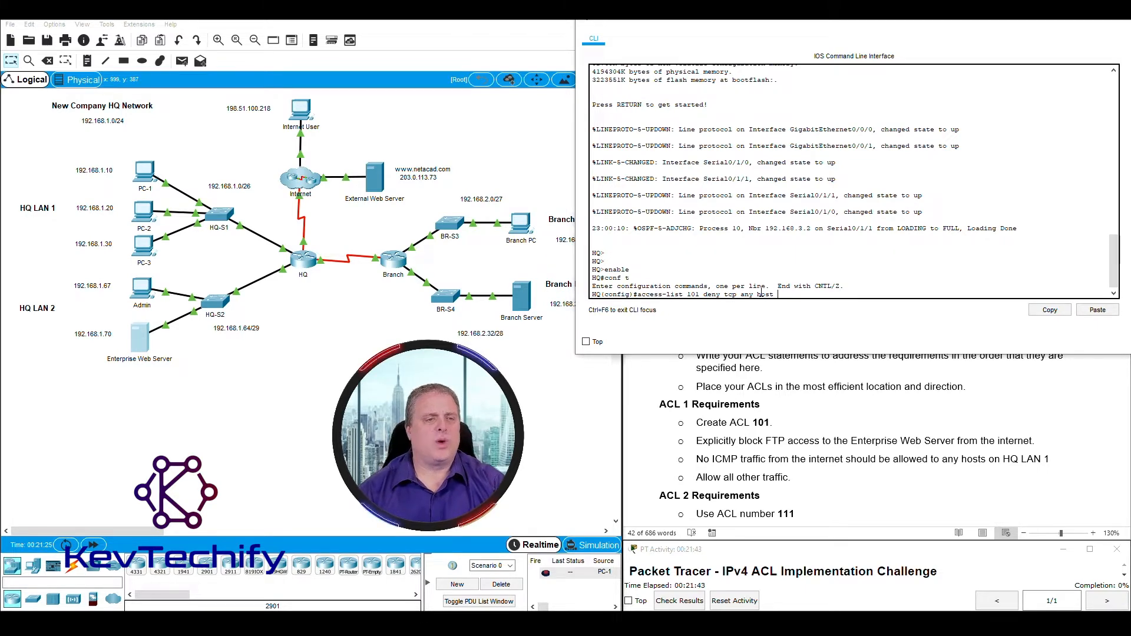
pyautogui.click(84, 358)
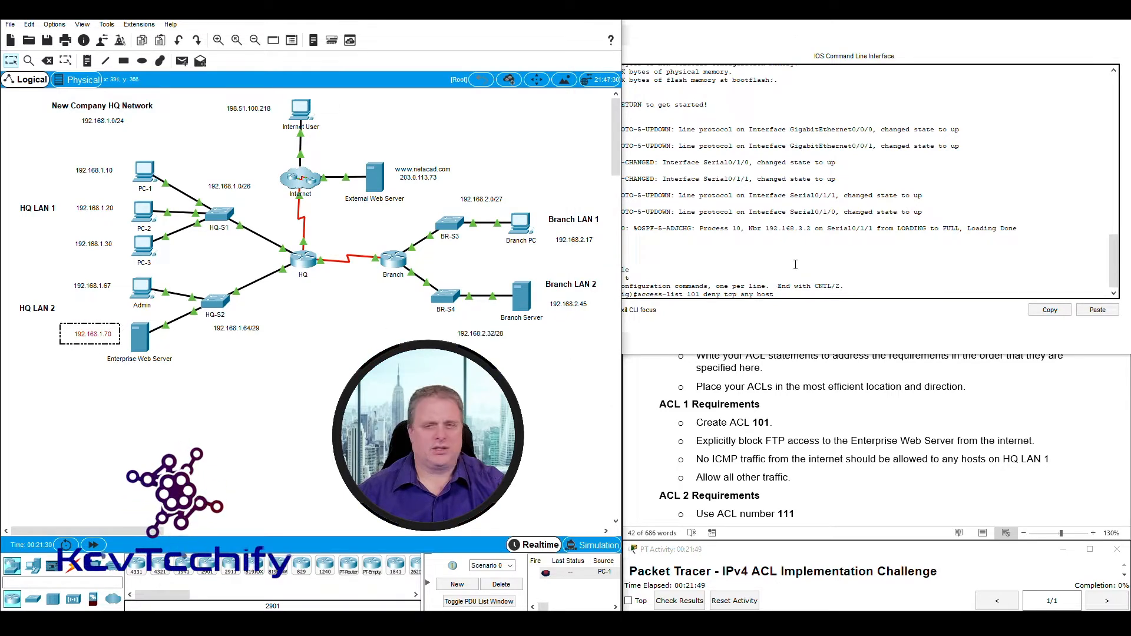
pyautogui.click(805, 297)
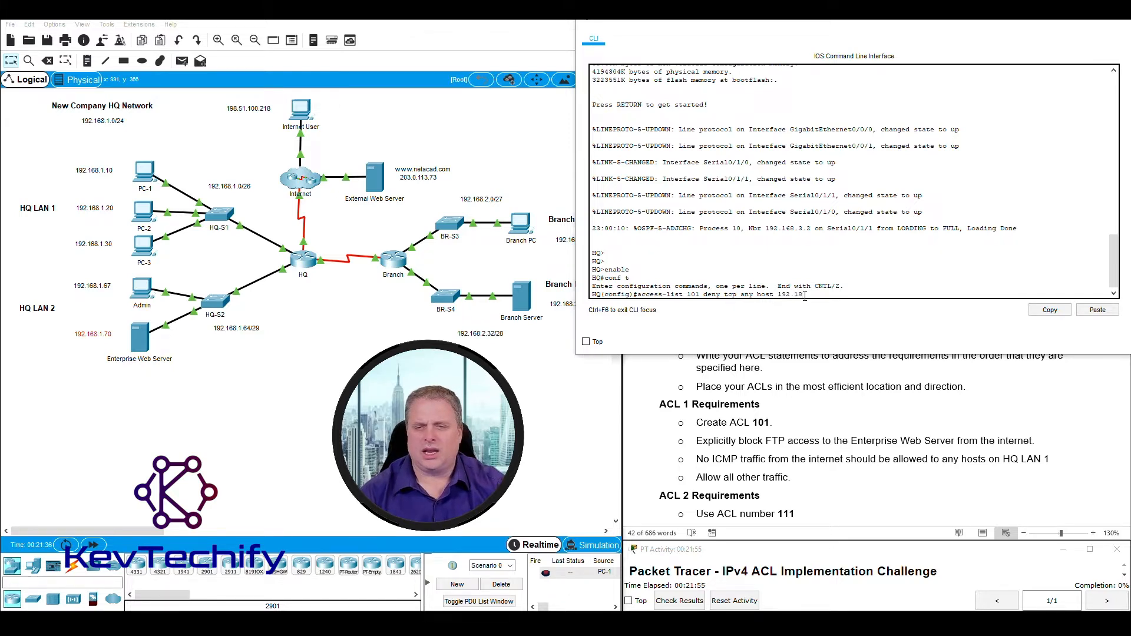
pyautogui.write('68.1.')
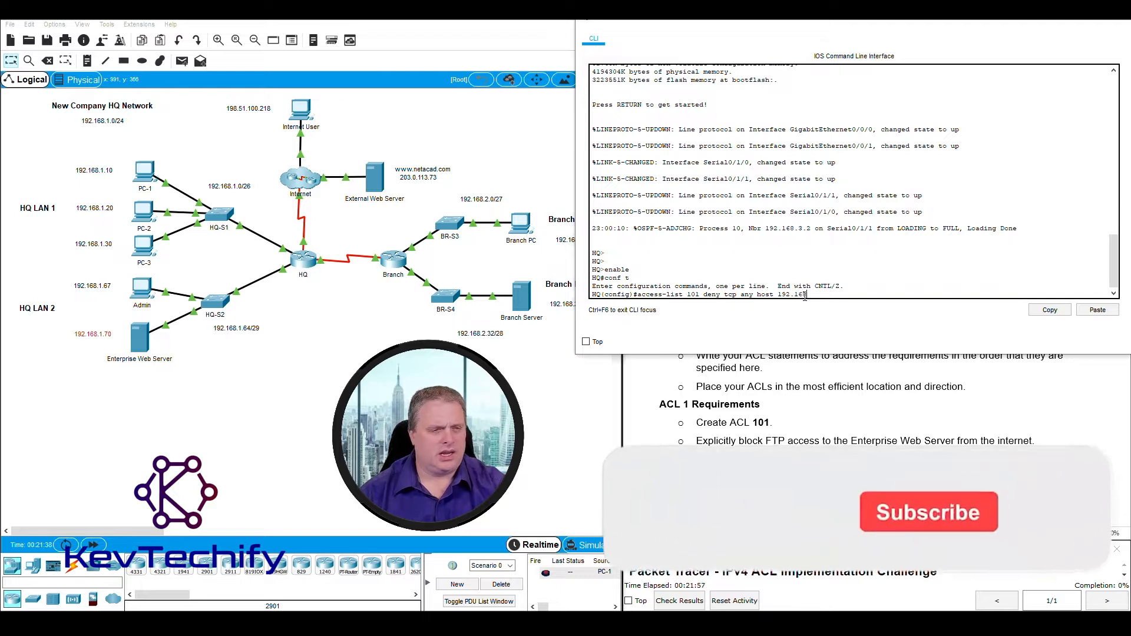
pyautogui.write('70 eq ftp')
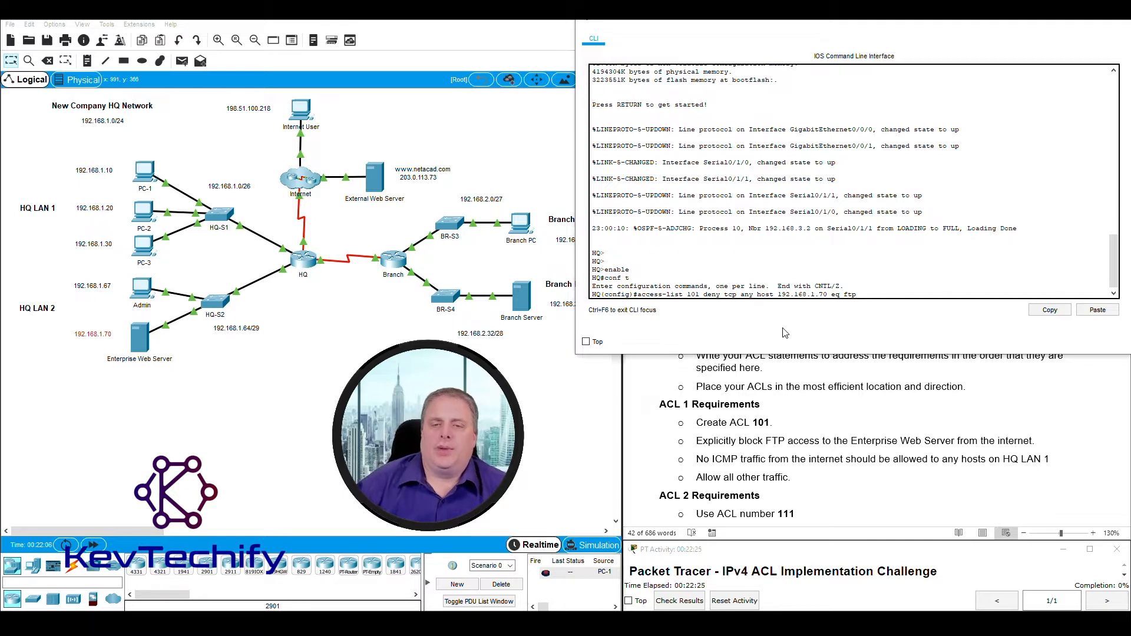
pyautogui.moveTo(639, 295); pyautogui.dragTo(867, 295)
pyautogui.click(859, 310)
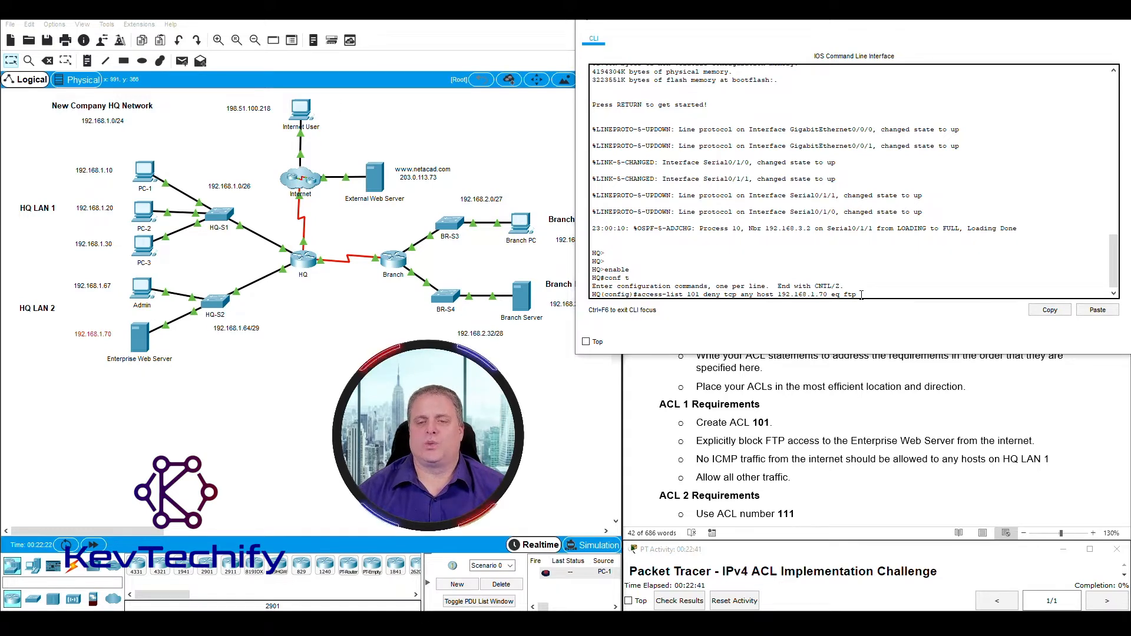
pyautogui.press('Return')
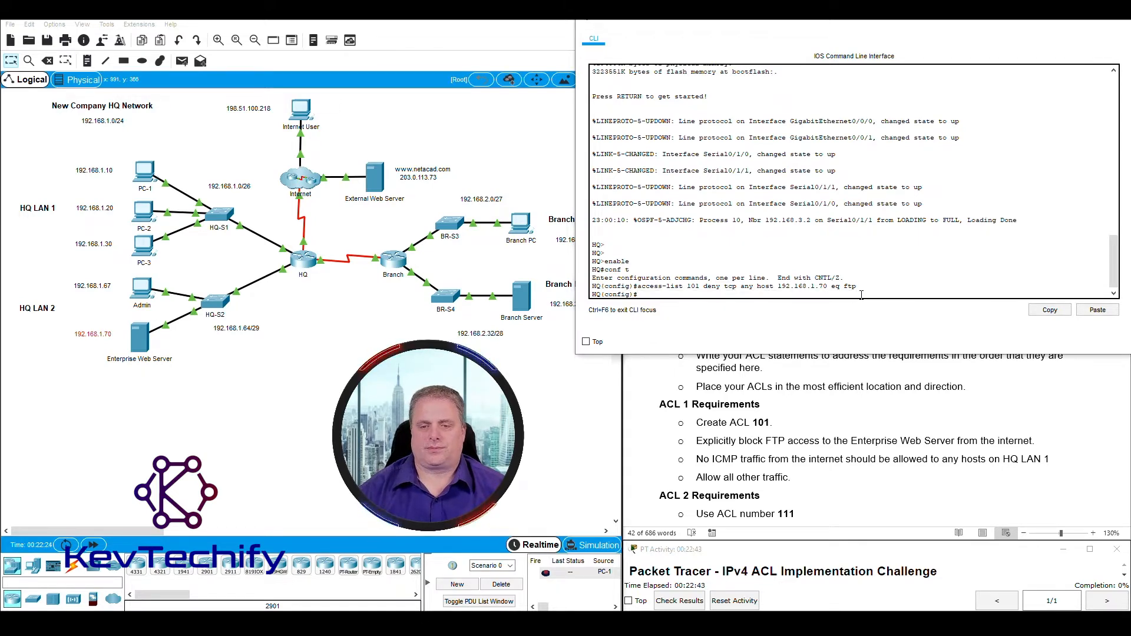
# Review the FTP-blocking and ICMP-to-HQ-LAN-1 requirements in the Word instructions.
pyautogui.click(701, 451)
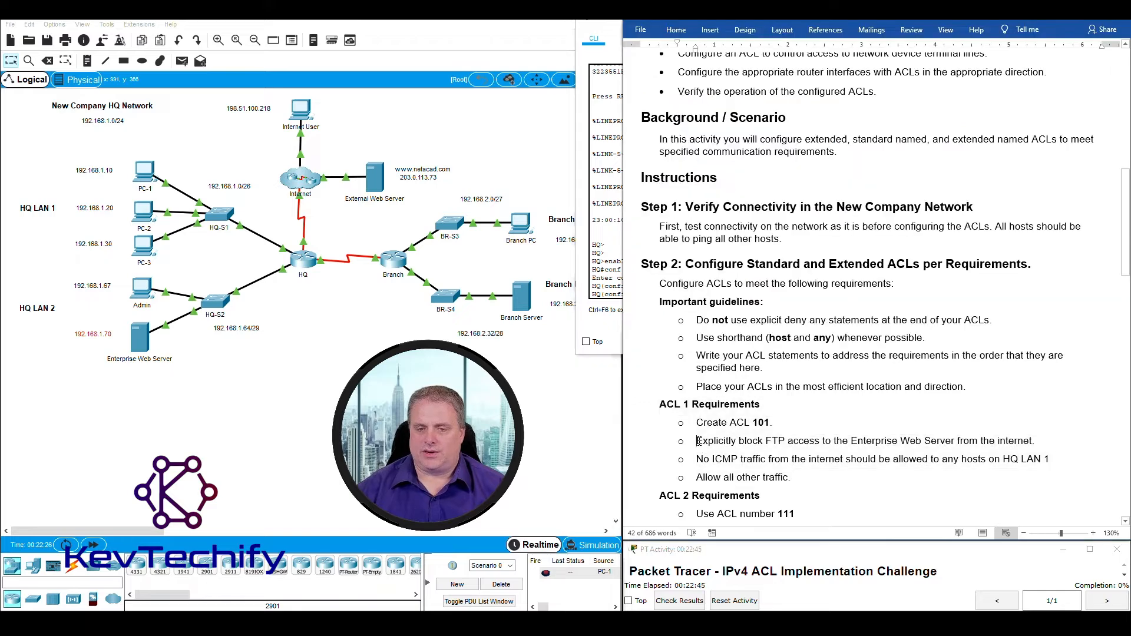
pyautogui.moveTo(696, 441); pyautogui.dragTo(1031, 441)
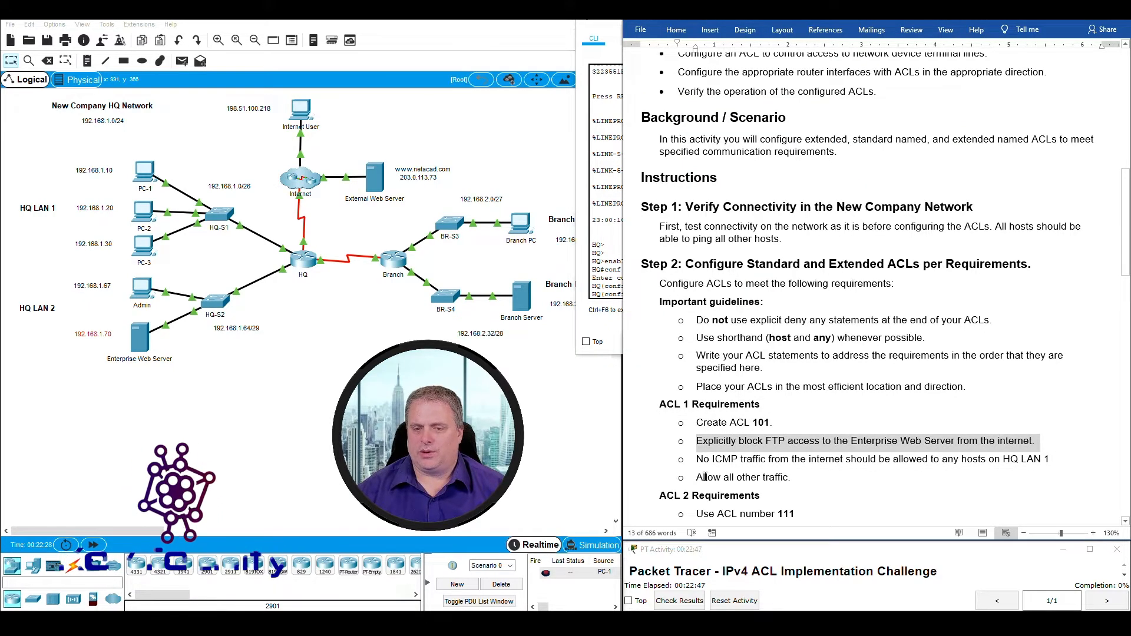
pyautogui.click(697, 458)
pyautogui.moveTo(697, 459); pyautogui.dragTo(1044, 463)
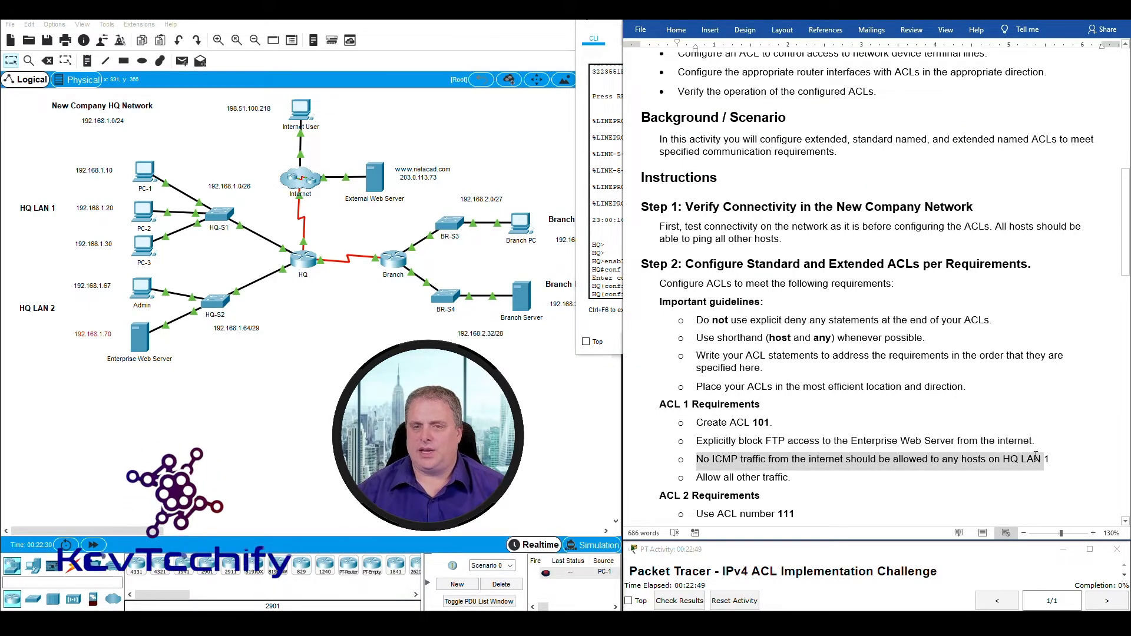
pyautogui.click(608, 22)
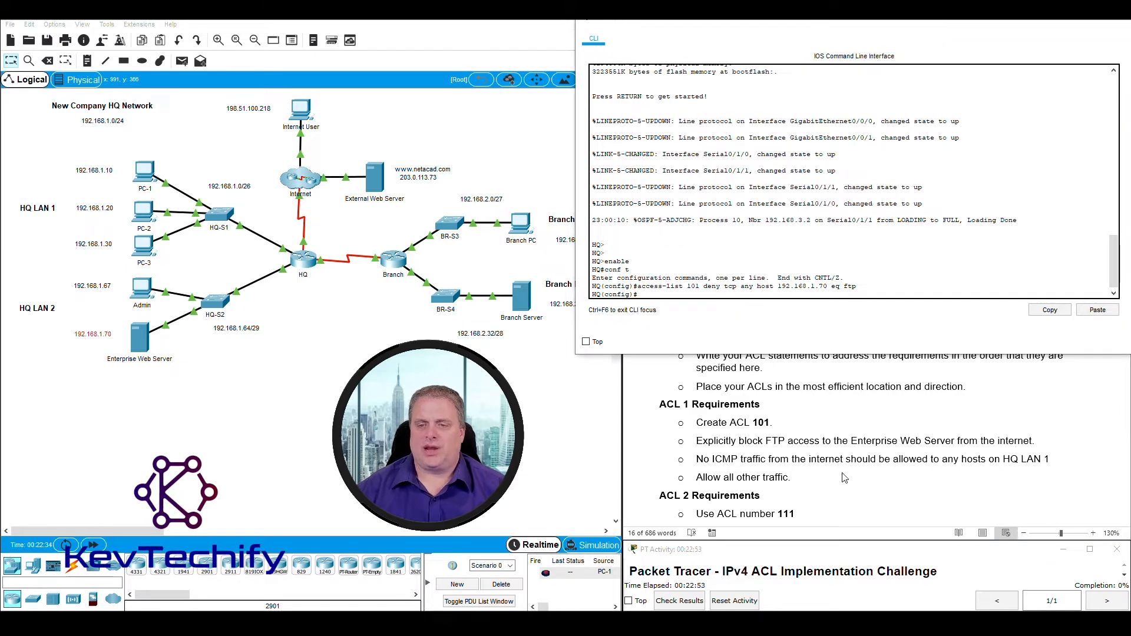
# Identify the Internet User and cloud, and PC-1, PC-2 and HQ-S1 of HQ LAN 1, on the topology.
pyautogui.moveTo(269, 122); pyautogui.dragTo(375, 193)
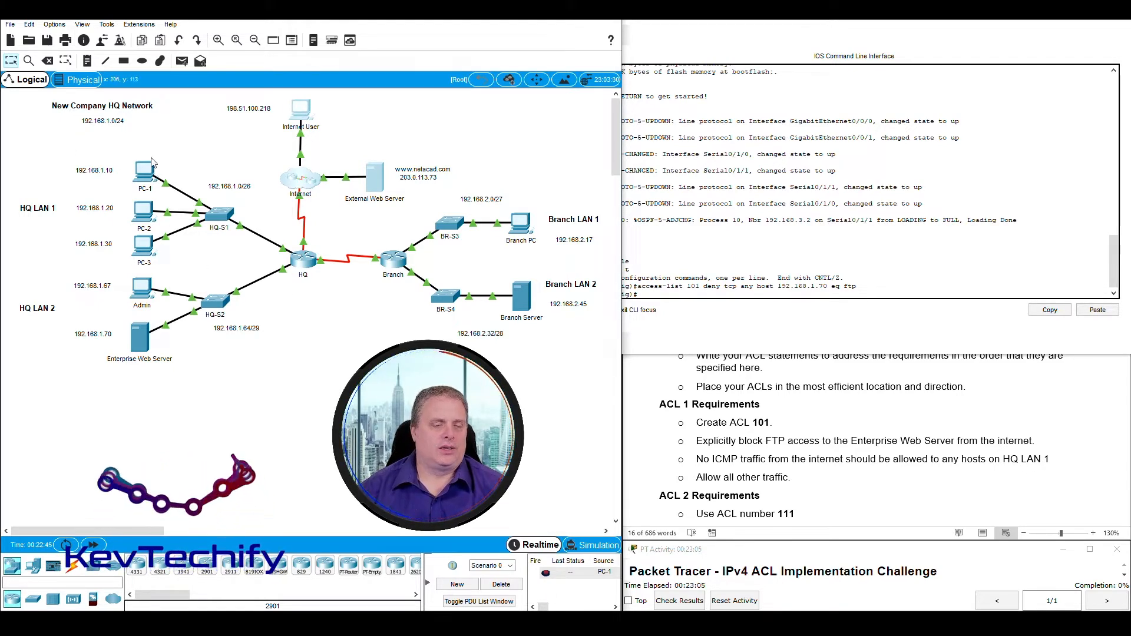
pyautogui.moveTo(275, 130); pyautogui.dragTo(399, 218)
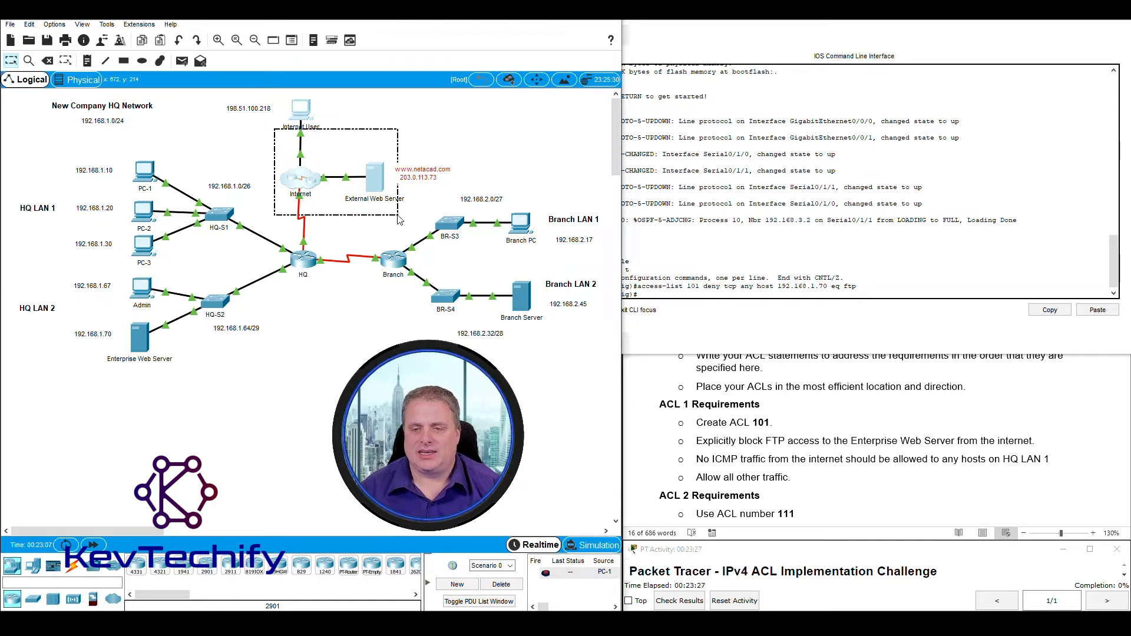
pyautogui.click(399, 219)
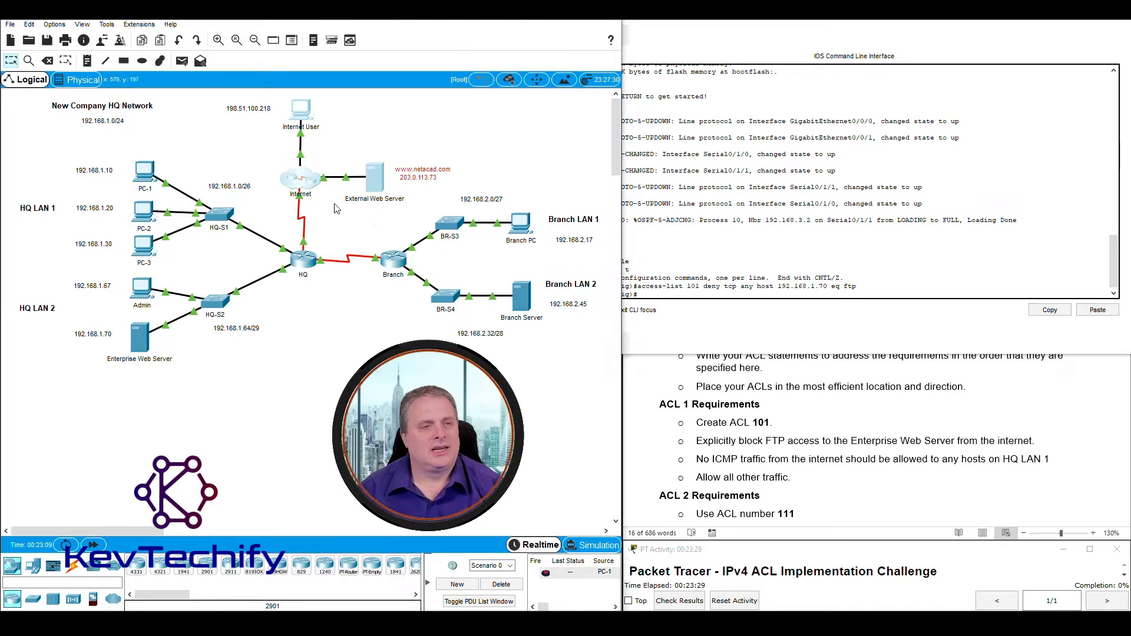
pyautogui.moveTo(115, 146); pyautogui.dragTo(255, 248)
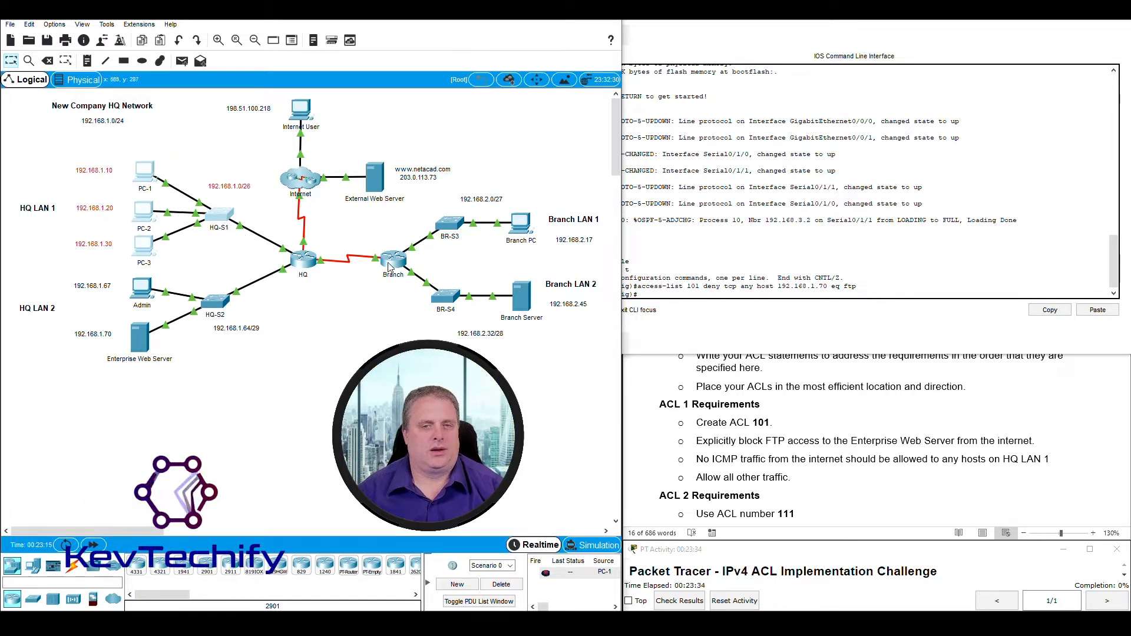
pyautogui.click(668, 295)
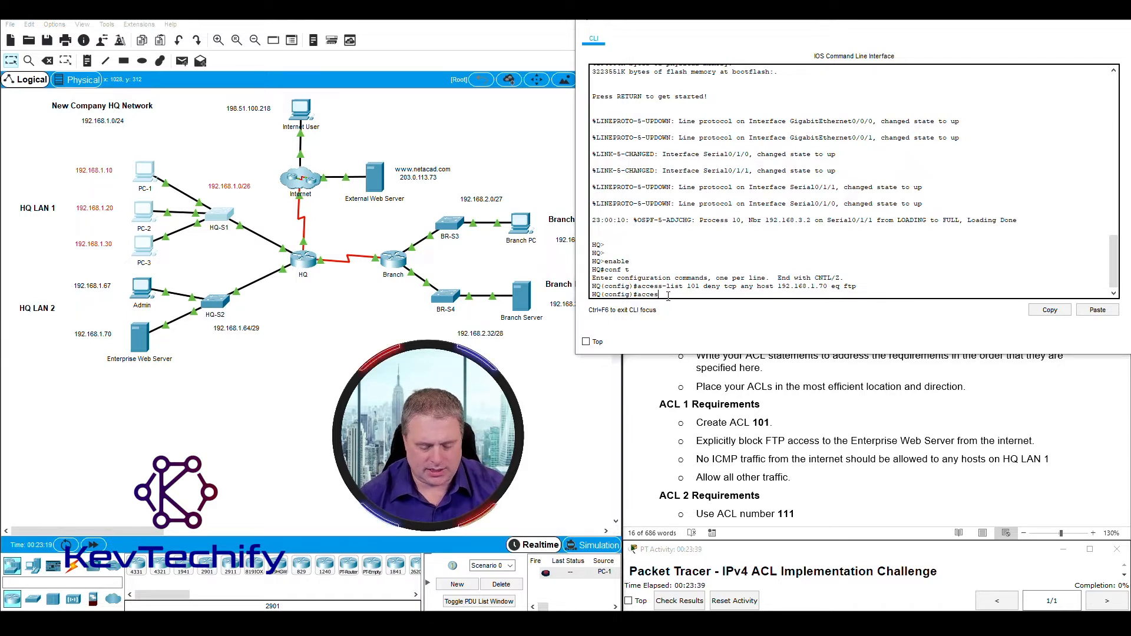
# Start the entry 'access-list 101 deny icmp any' with the internet side as the source.
pyautogui.write('access-list 101')
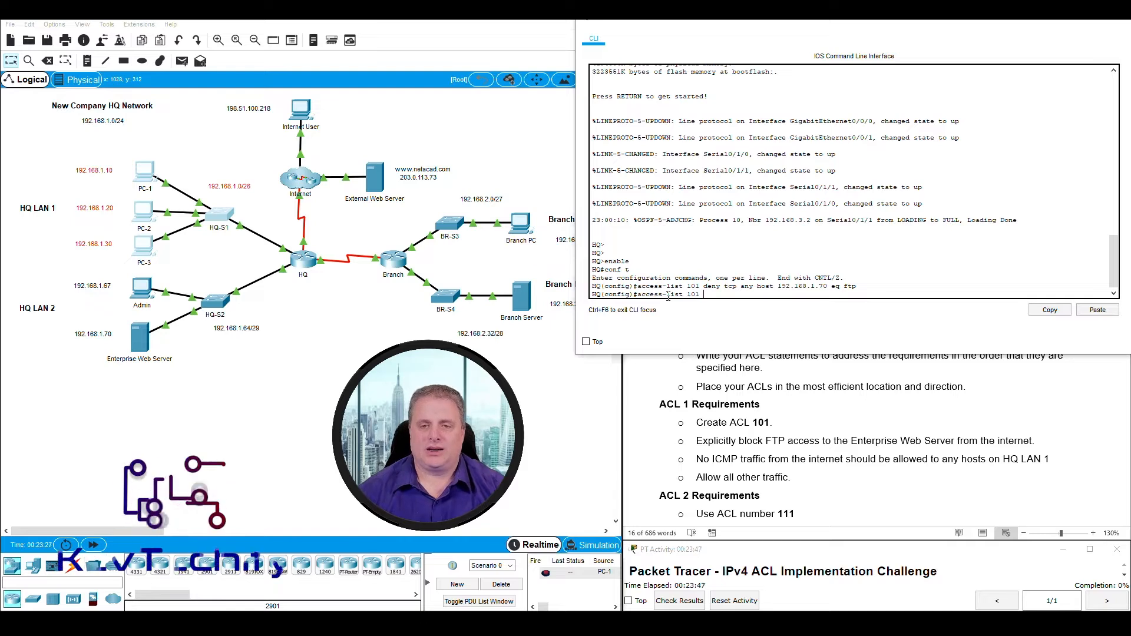
pyautogui.write('deny')
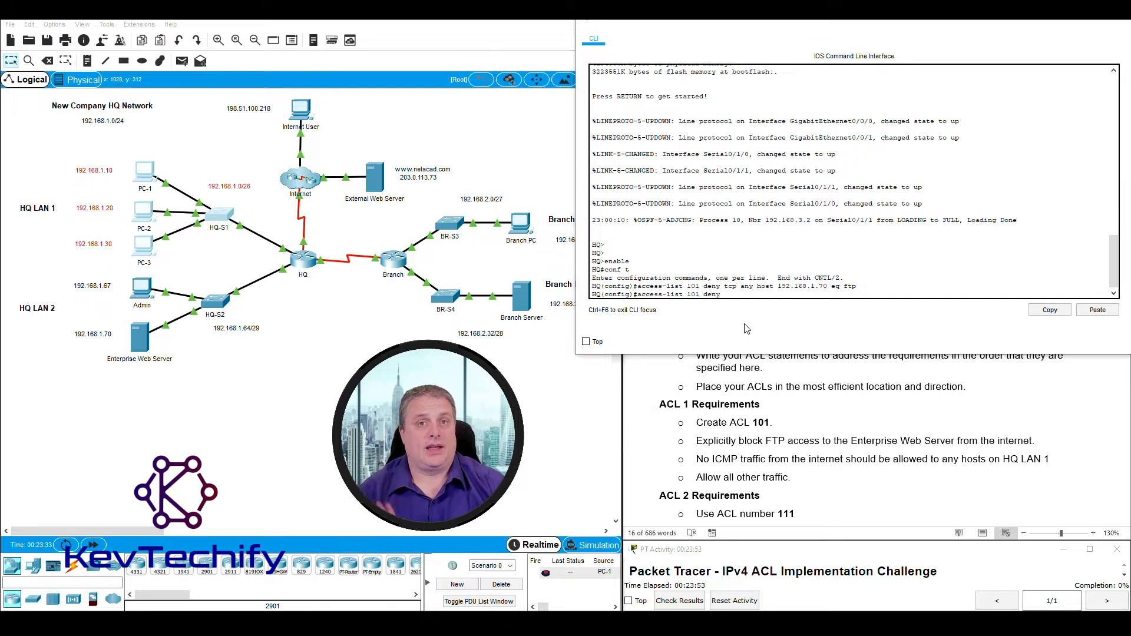
pyautogui.write('i')
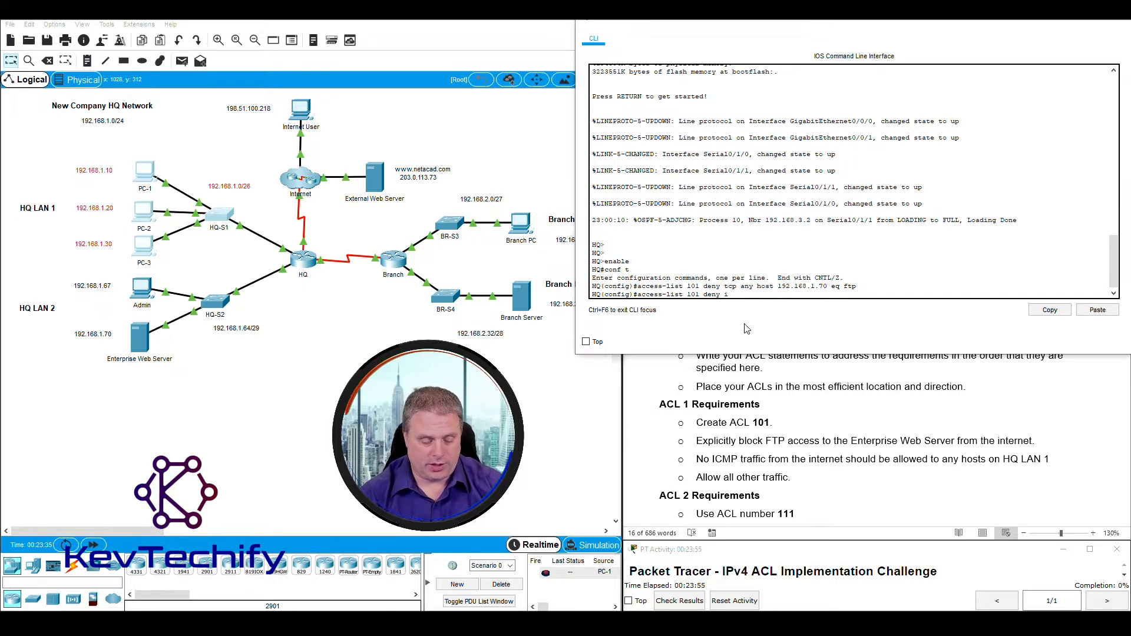
pyautogui.write('cmp')
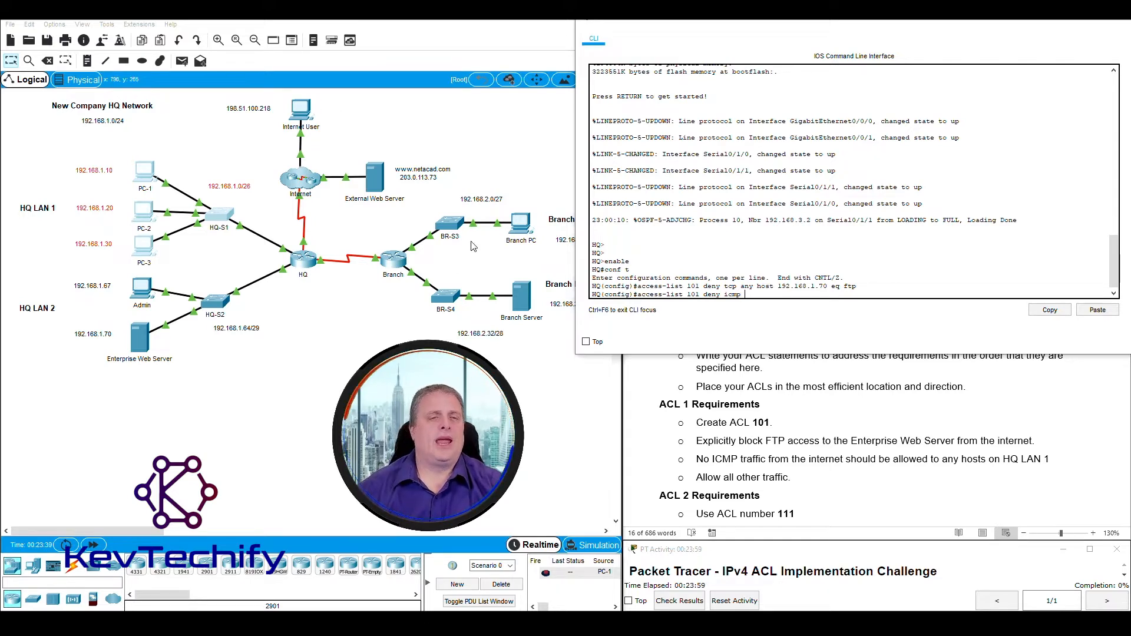
pyautogui.moveTo(262, 118); pyautogui.dragTo(385, 214)
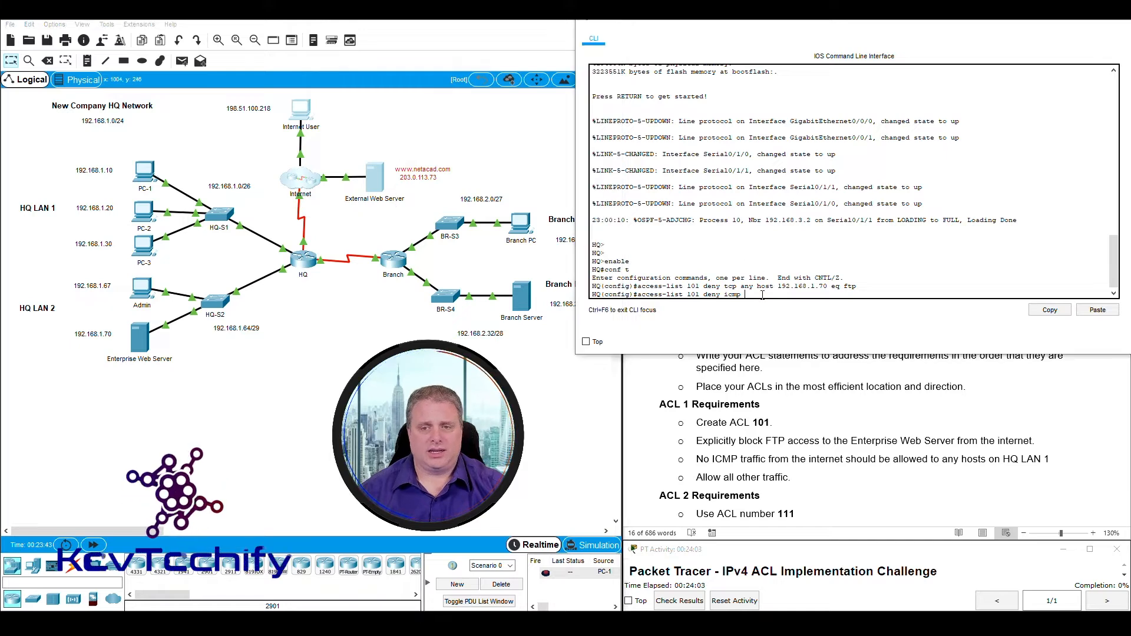
pyautogui.click(759, 278)
pyautogui.write('any')
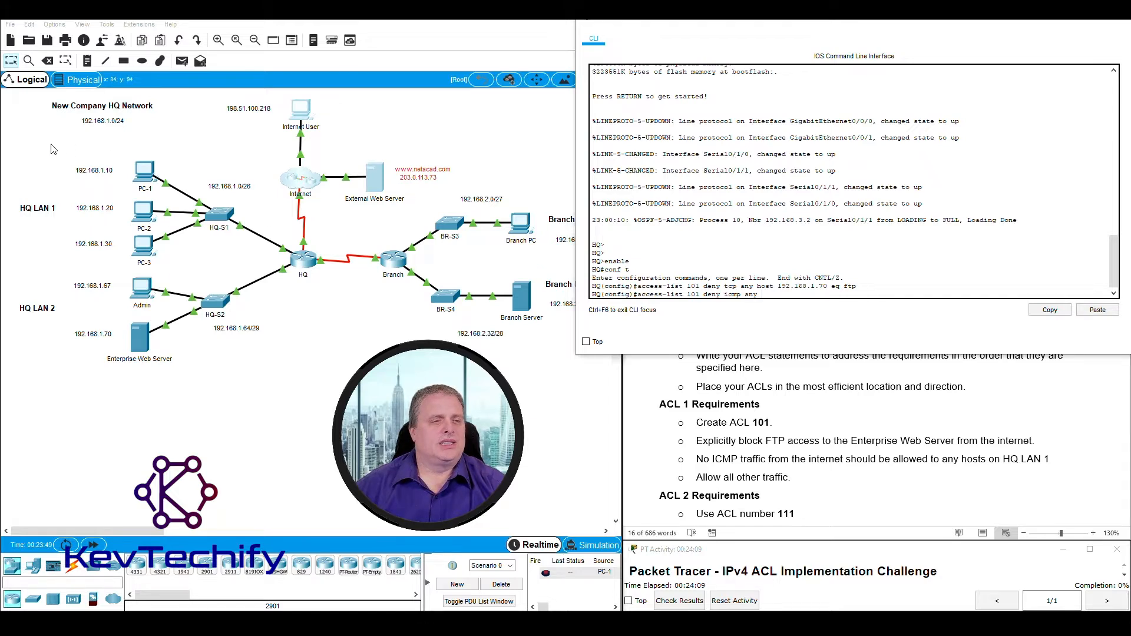
# Finish the entry with destination 192.168.1.0 0.0.0.63 (HQ LAN 1) and enter it.
pyautogui.moveTo(51, 143); pyautogui.dragTo(255, 263)
pyautogui.moveTo(205, 171); pyautogui.dragTo(255, 198)
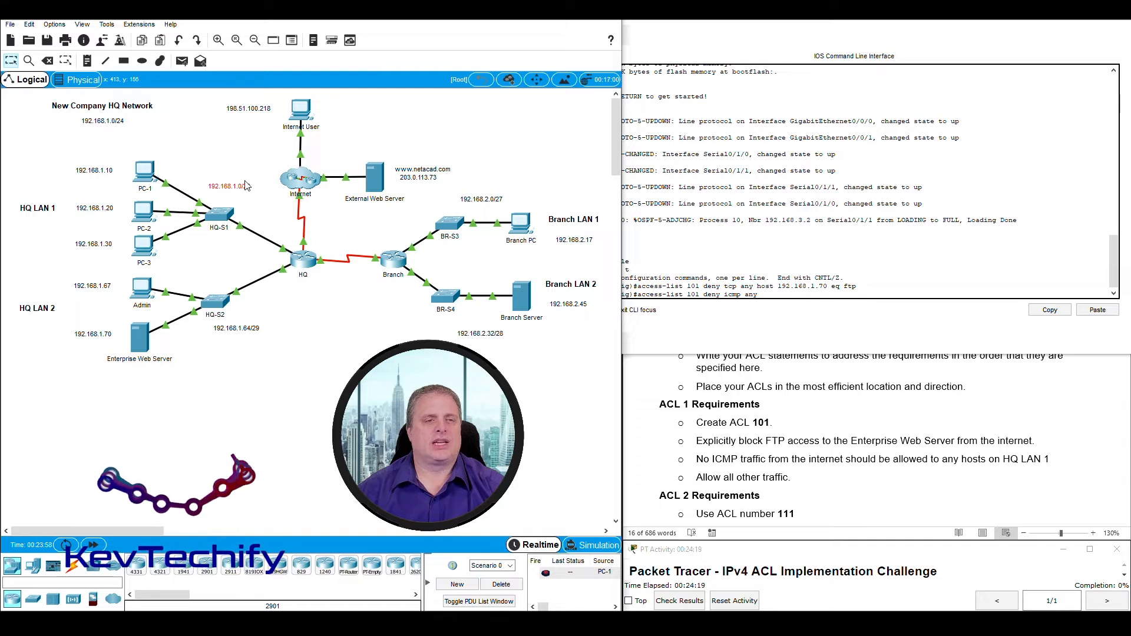
pyautogui.click(246, 182)
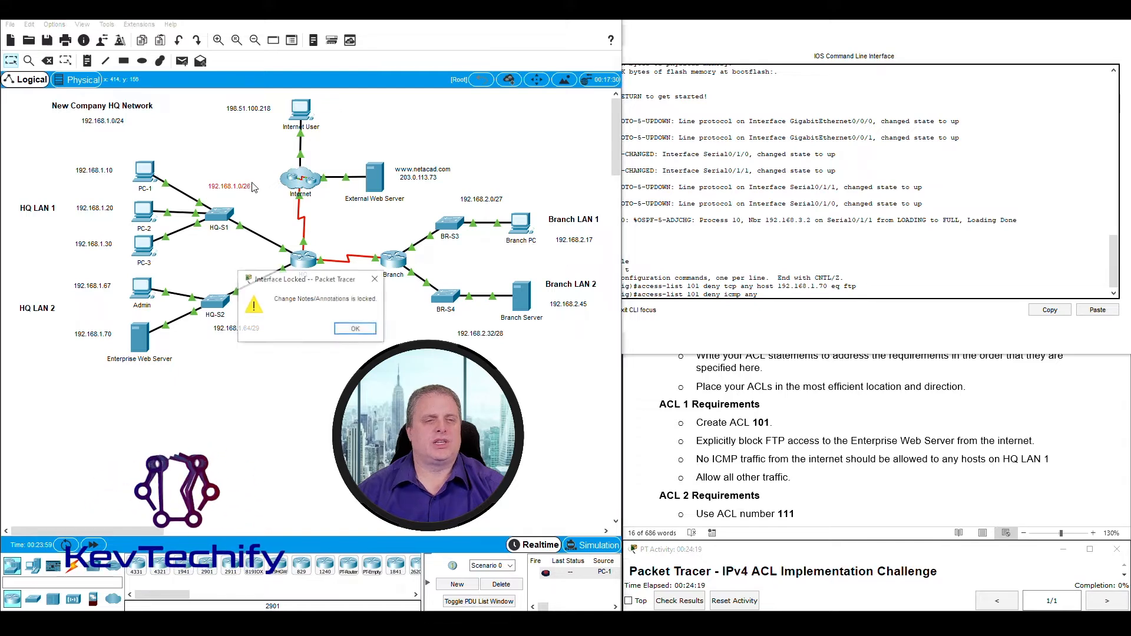
pyautogui.click(355, 330)
pyautogui.moveTo(774, 286); pyautogui.dragTo(774, 293)
pyautogui.click(776, 293)
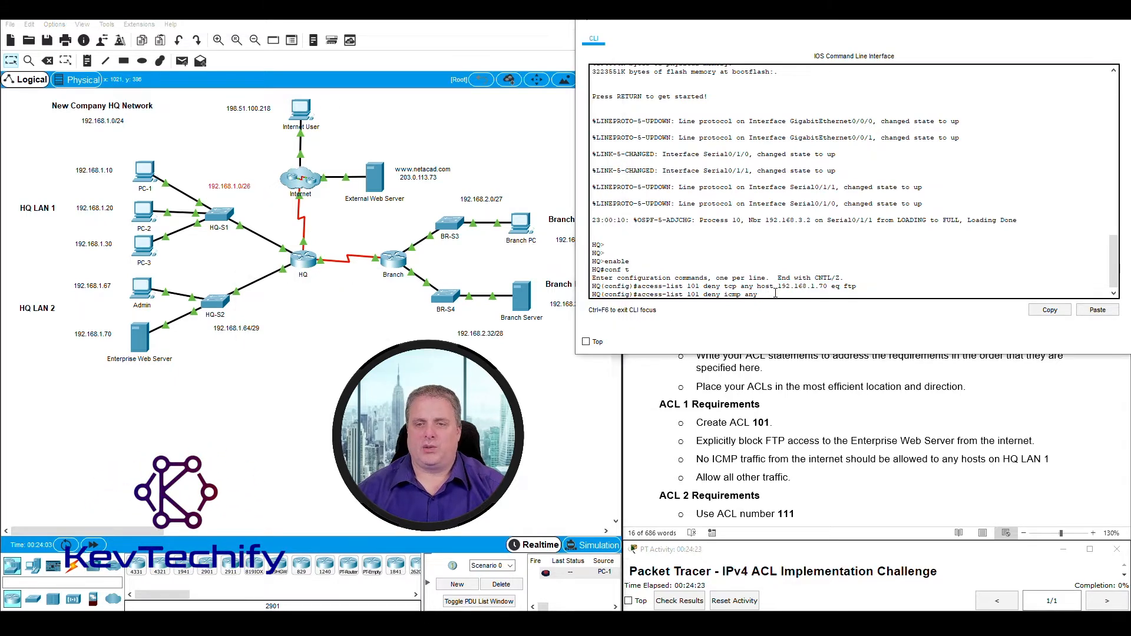
pyautogui.write('192')
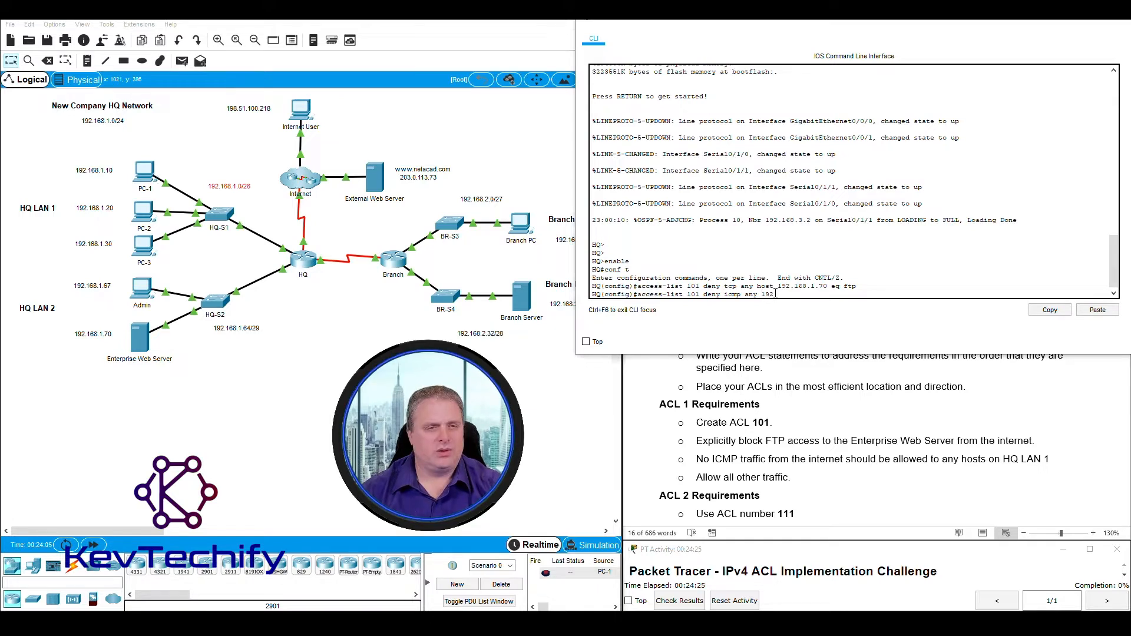
pyautogui.write('.168.1.0 0.0.0.63')
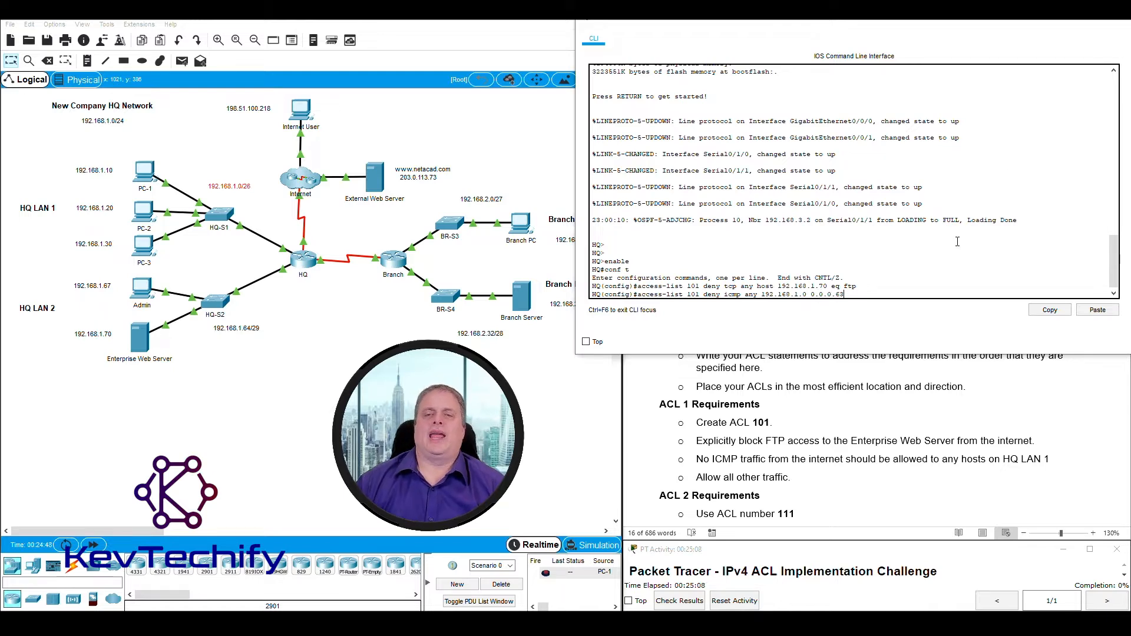
pyautogui.press('Return')
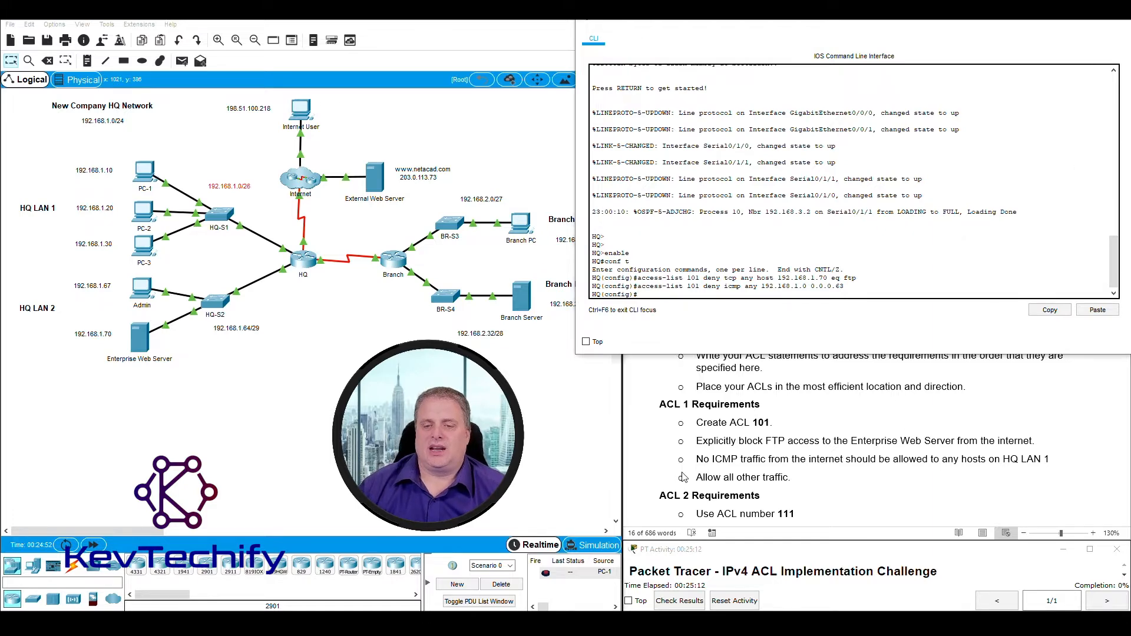
# Recheck the ACL requirements against the FTP and ICMP deny entries already in ACL 101.
pyautogui.click(698, 459)
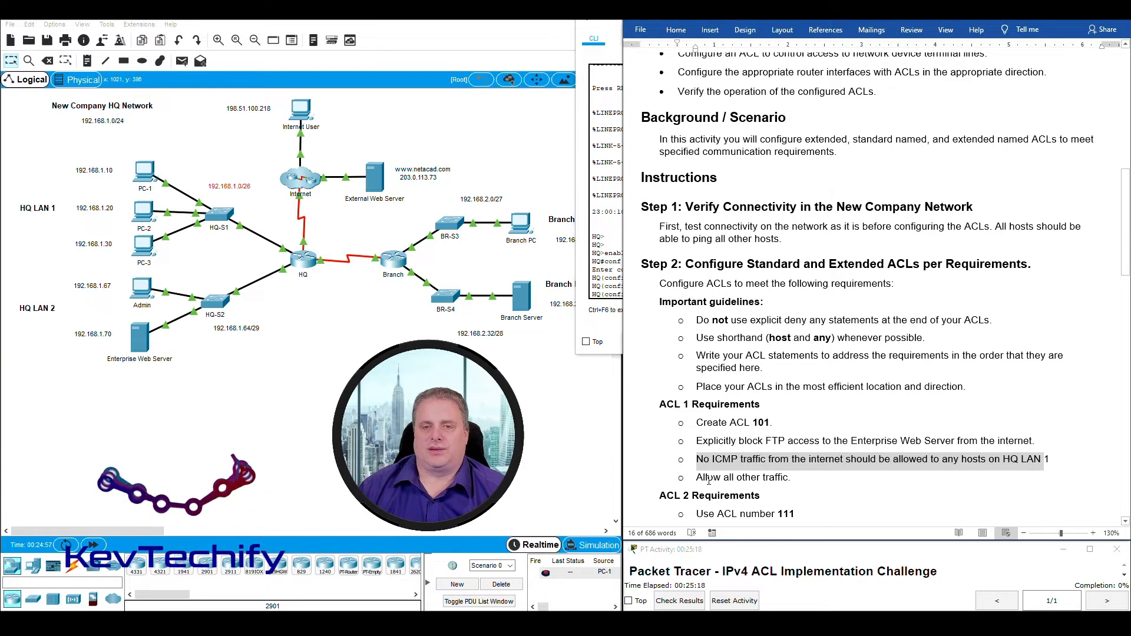
pyautogui.click(612, 352)
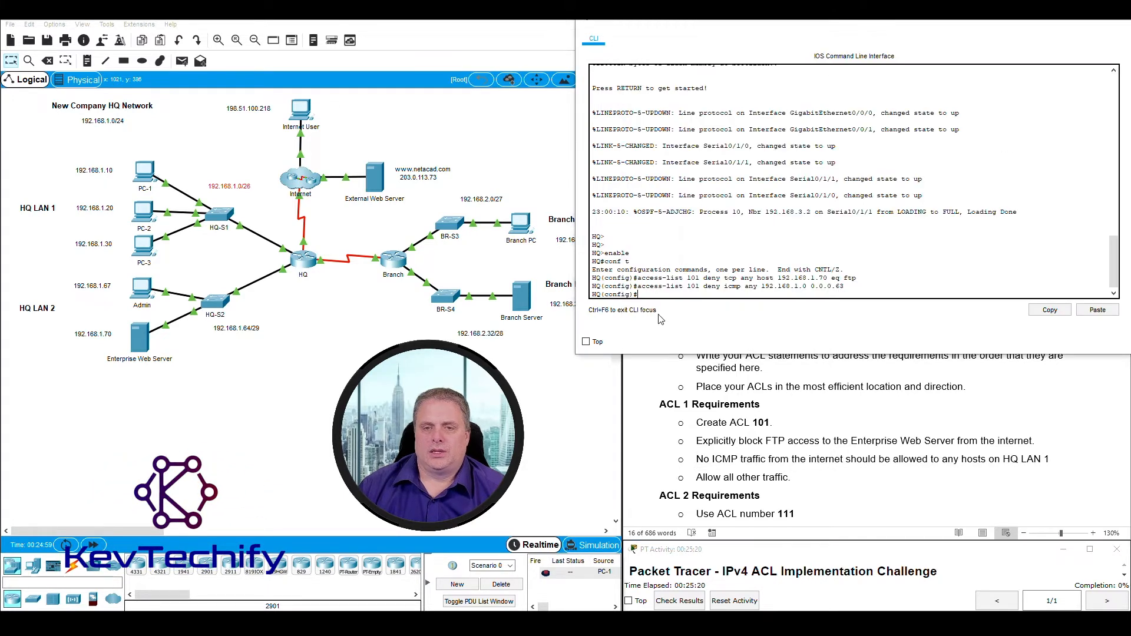
pyautogui.moveTo(642, 277); pyautogui.dragTo(776, 278)
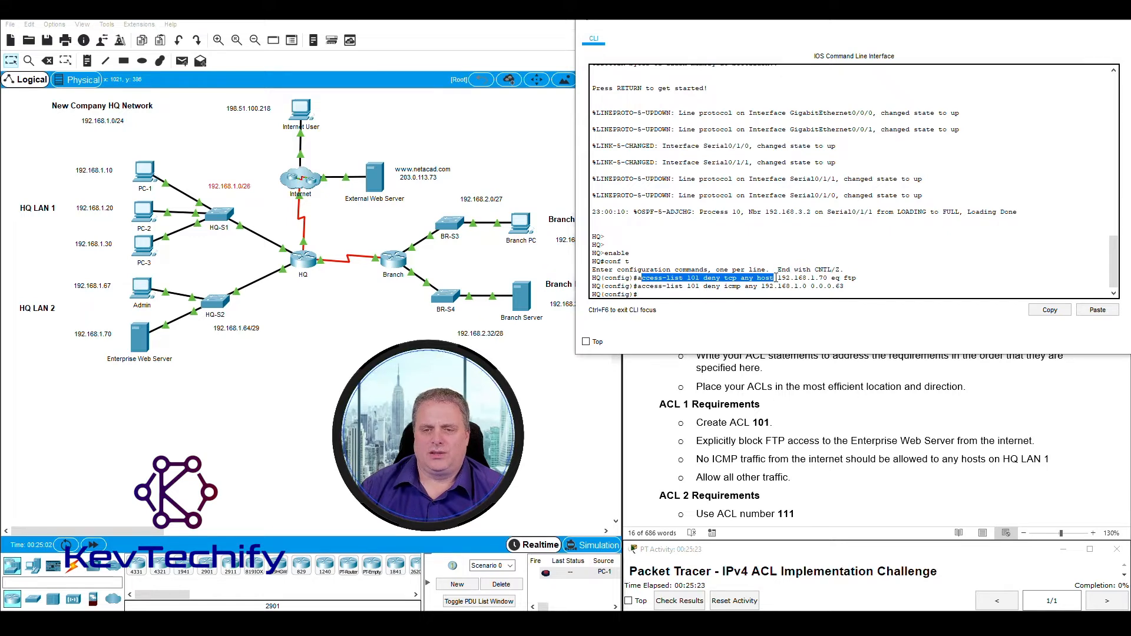
pyautogui.click(636, 281)
pyautogui.moveTo(636, 286); pyautogui.dragTo(753, 287)
pyautogui.click(669, 294)
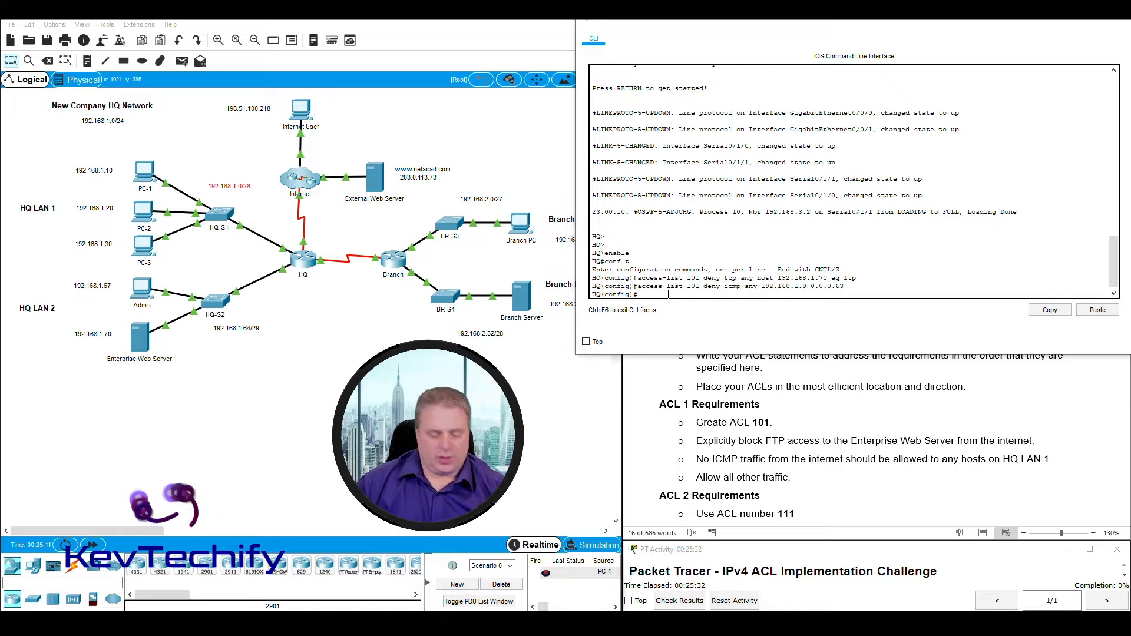
# Enter 'access-list 101 permit ip any any' to allow all other traffic.
pyautogui.write('acess-1')
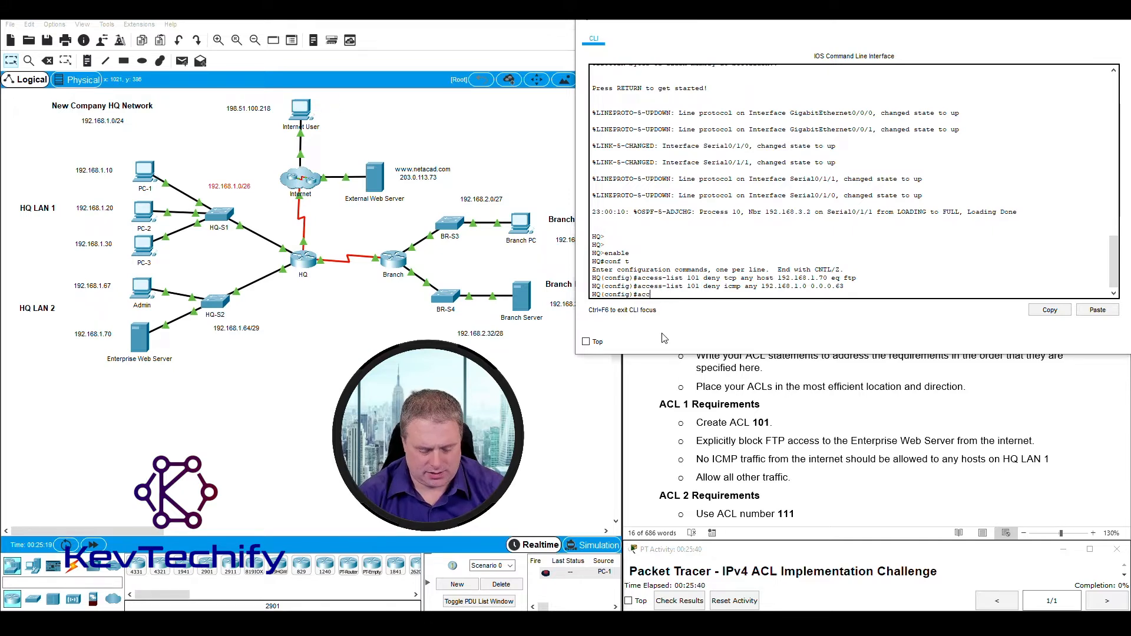
pyautogui.write('-list')
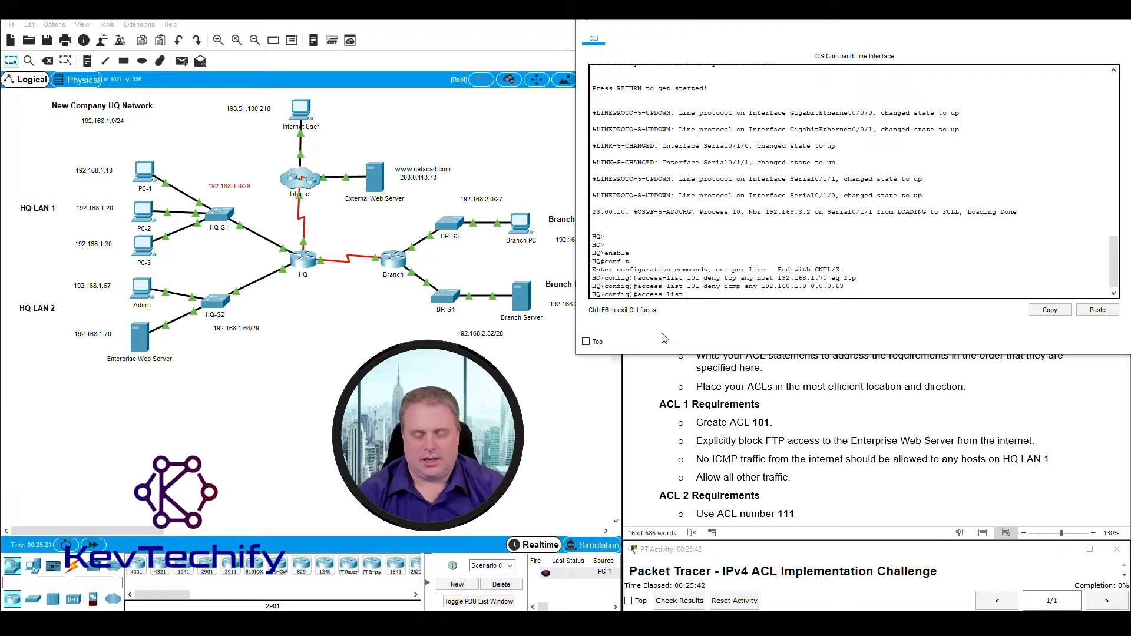
pyautogui.write(' 101')
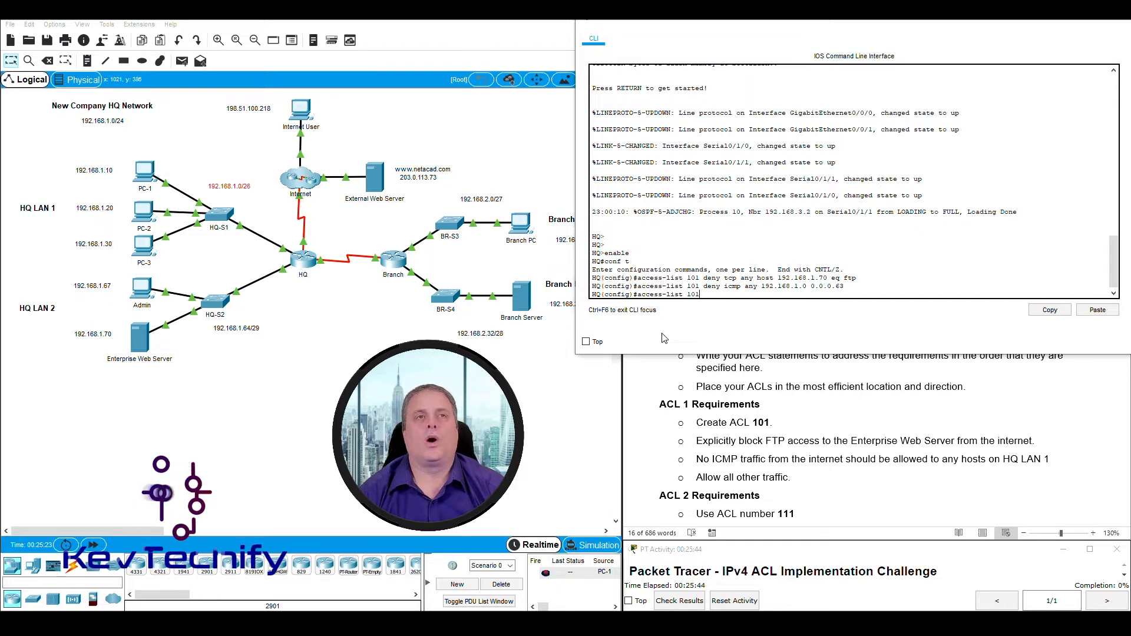
pyautogui.write(' p')
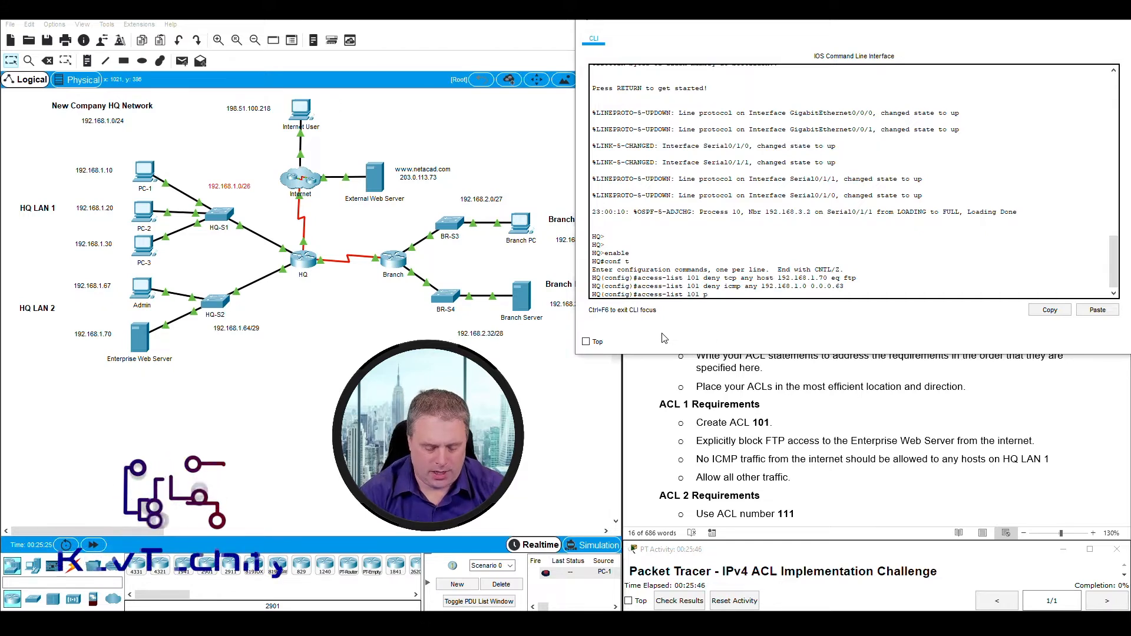
pyautogui.write('ermit ip any any')
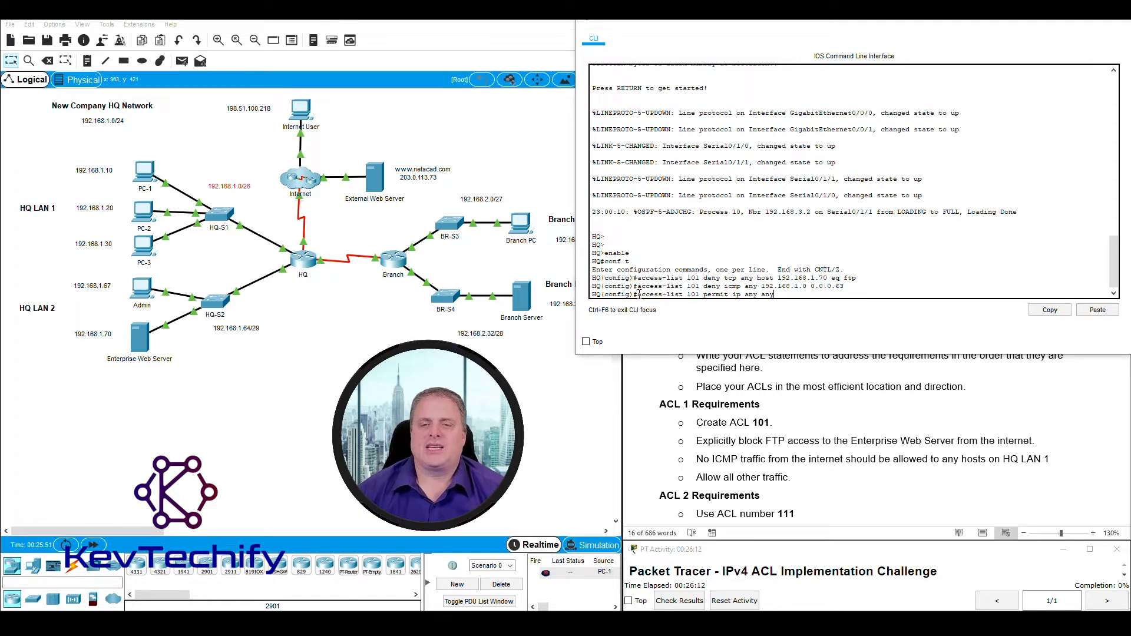
pyautogui.moveTo(636, 293); pyautogui.dragTo(771, 293)
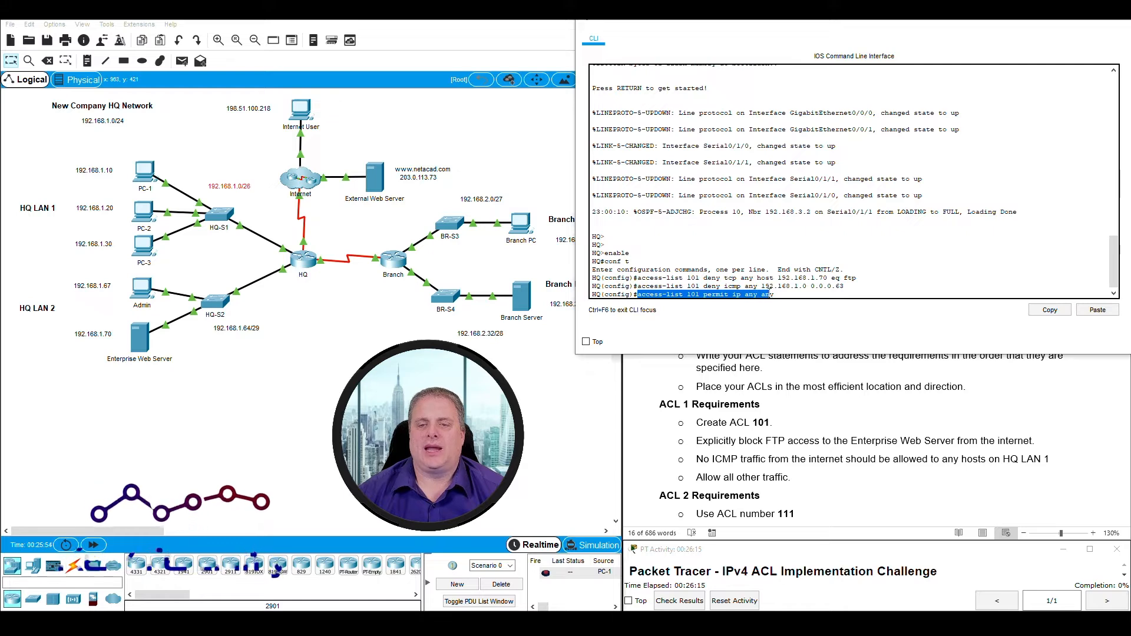
pyautogui.click(778, 293)
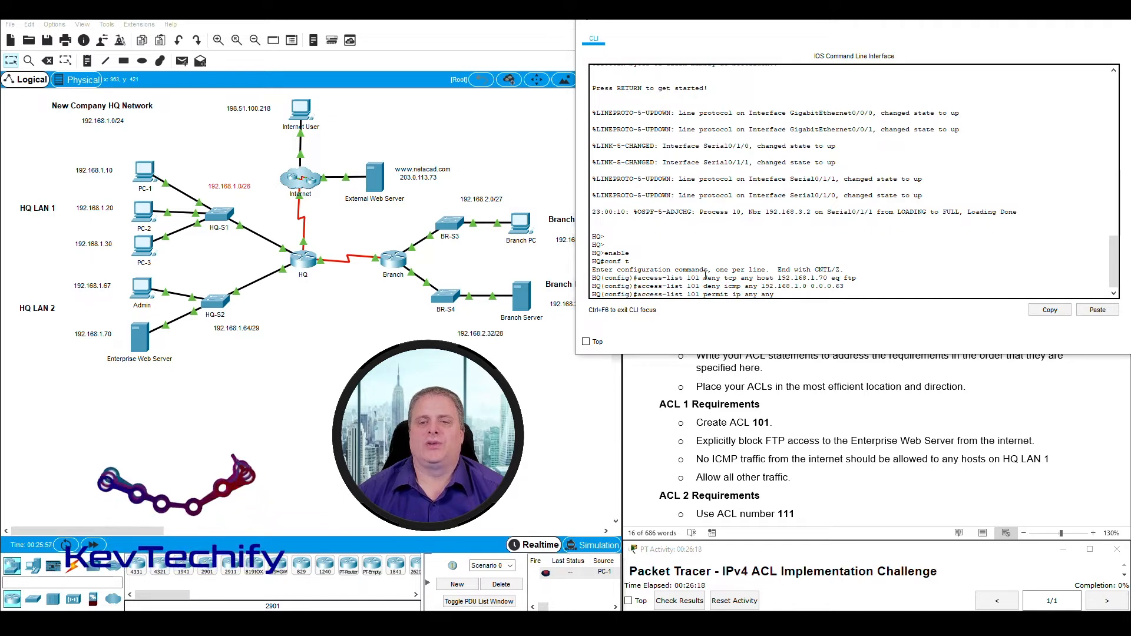
pyautogui.moveTo(650, 278); pyautogui.dragTo(728, 286)
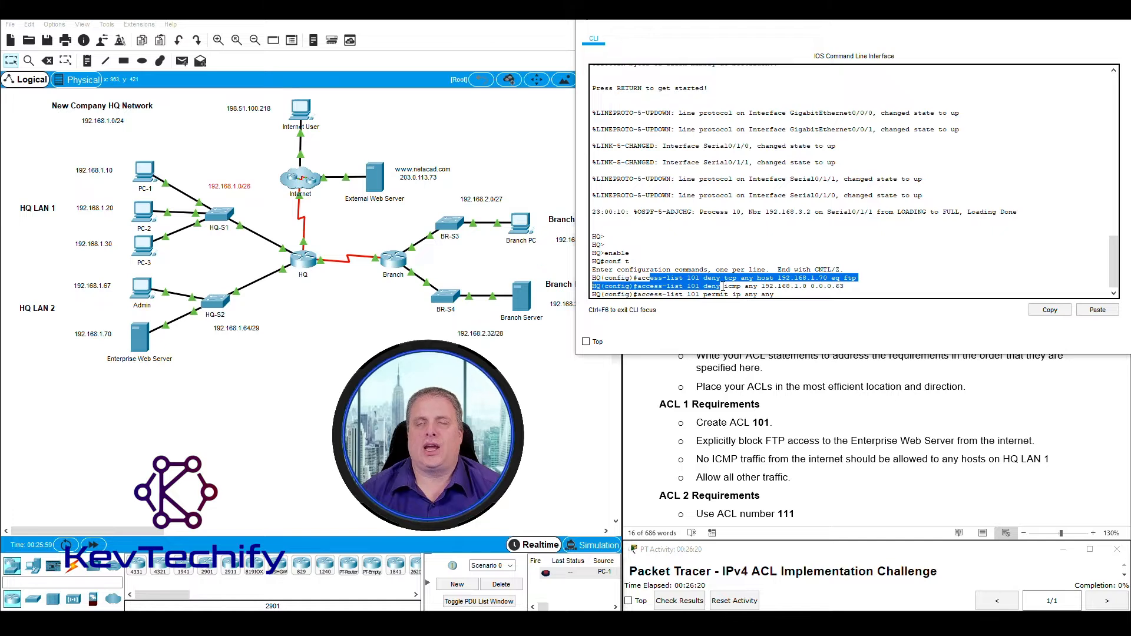
pyautogui.click(797, 293)
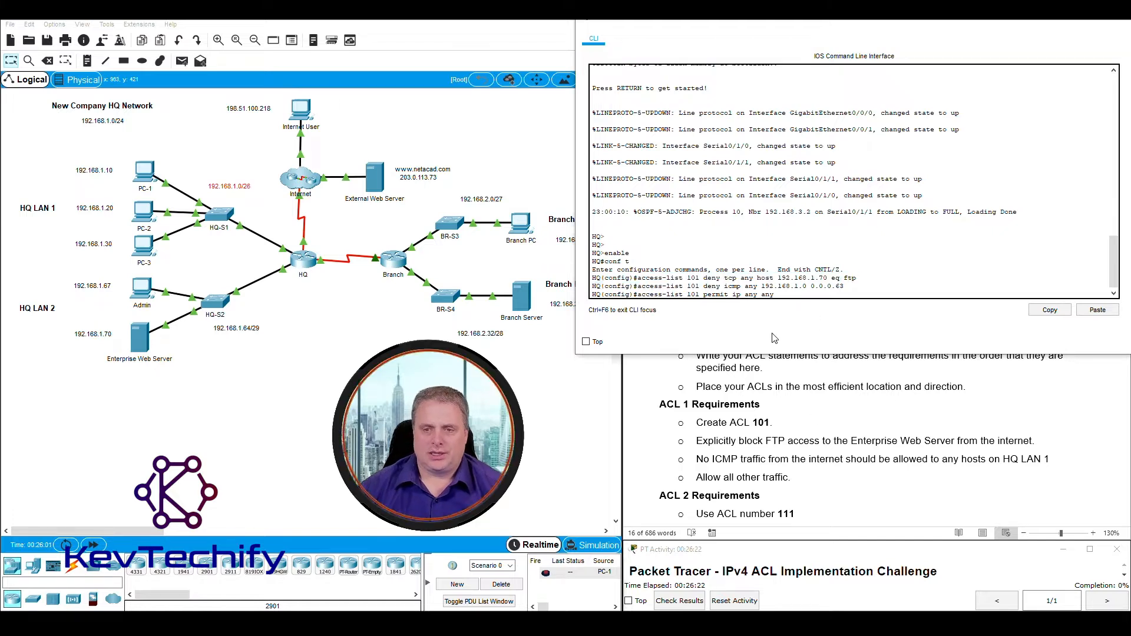
pyautogui.press('Return')
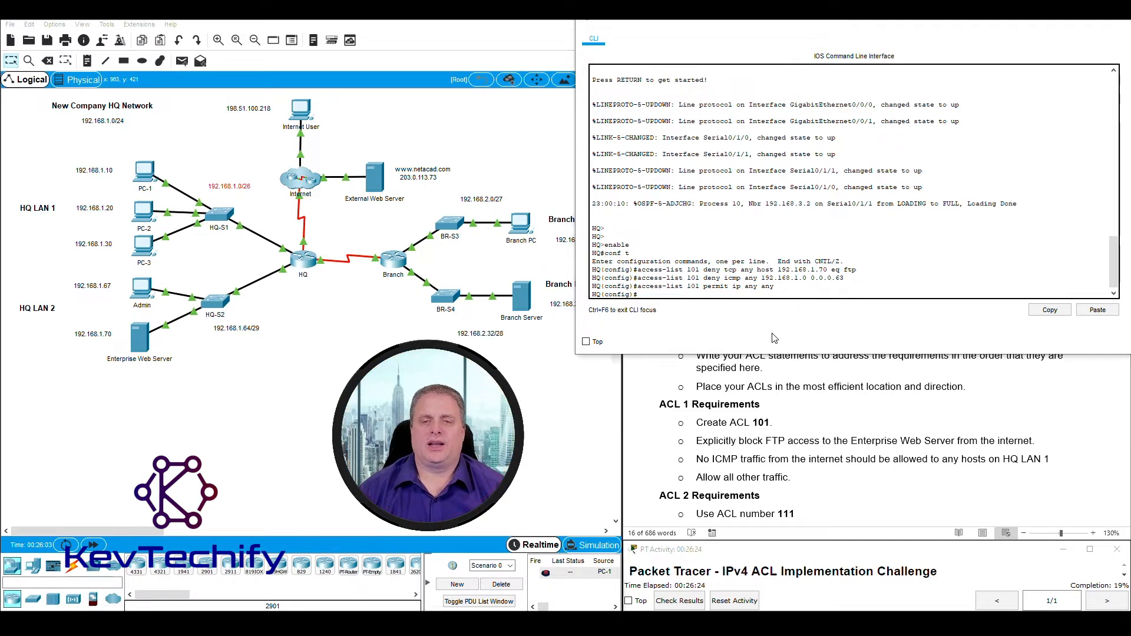
pyautogui.click(723, 431)
pyautogui.moveTo(693, 405); pyautogui.dragTo(817, 476)
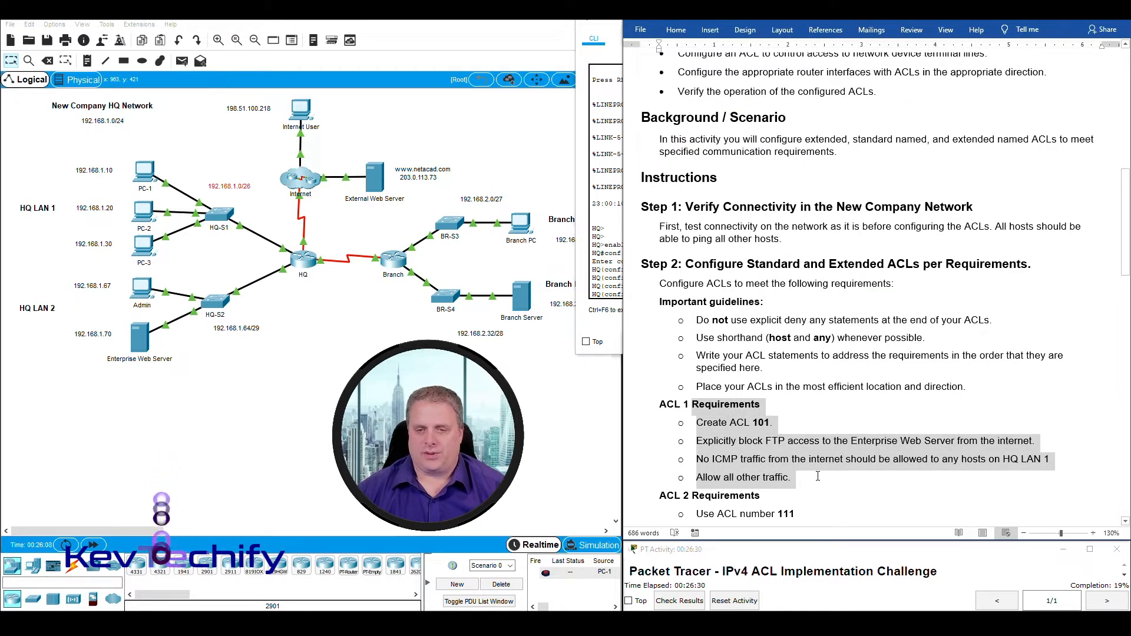
pyautogui.click(816, 480)
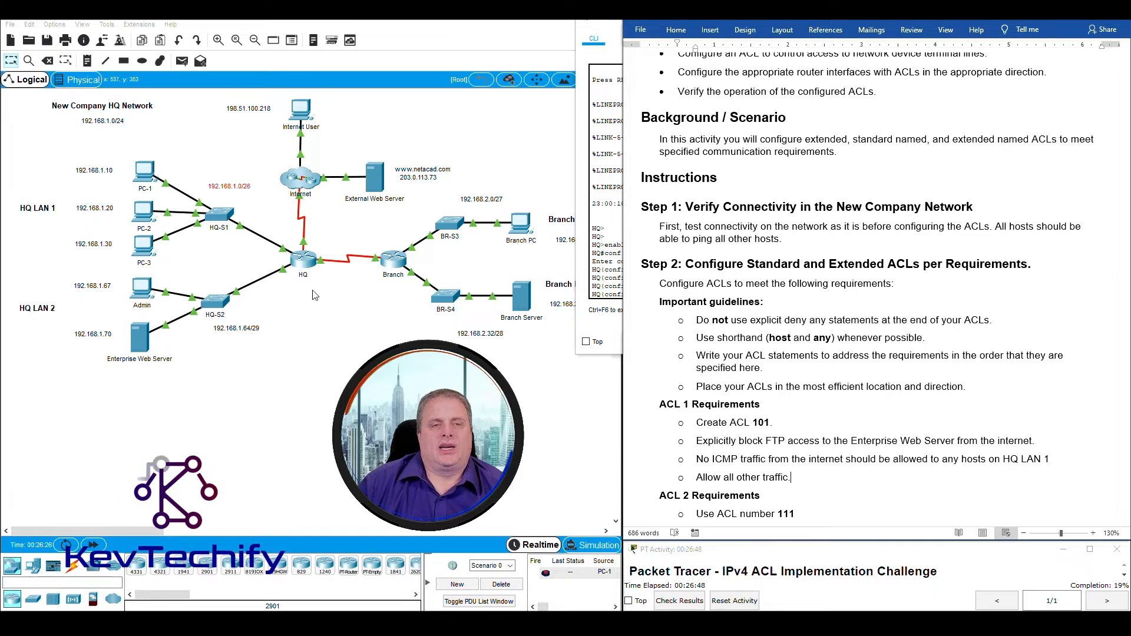
pyautogui.moveTo(75, 148); pyautogui.dragTo(255, 262)
pyautogui.moveTo(76, 270); pyautogui.dragTo(280, 356)
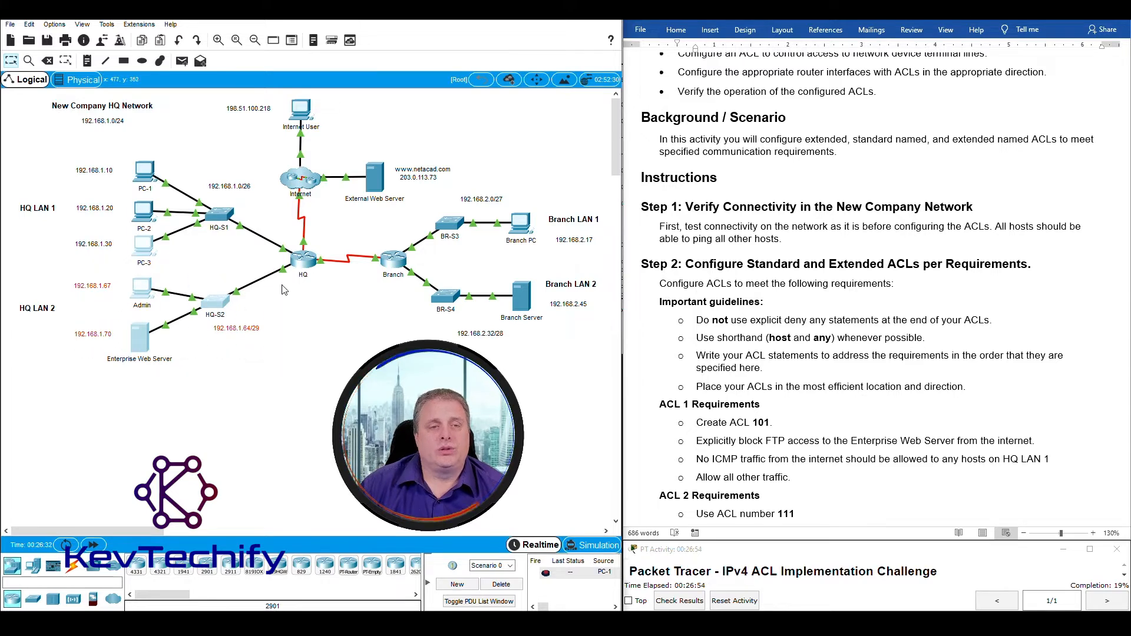
pyautogui.click(279, 240)
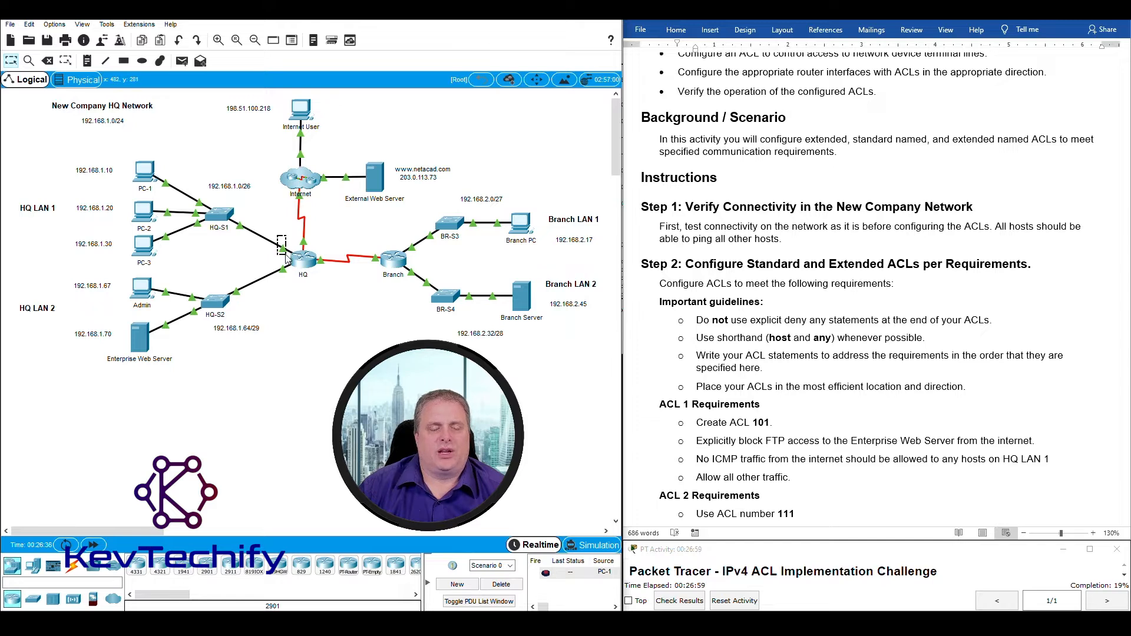
pyautogui.moveTo(287, 256); pyautogui.dragTo(278, 264)
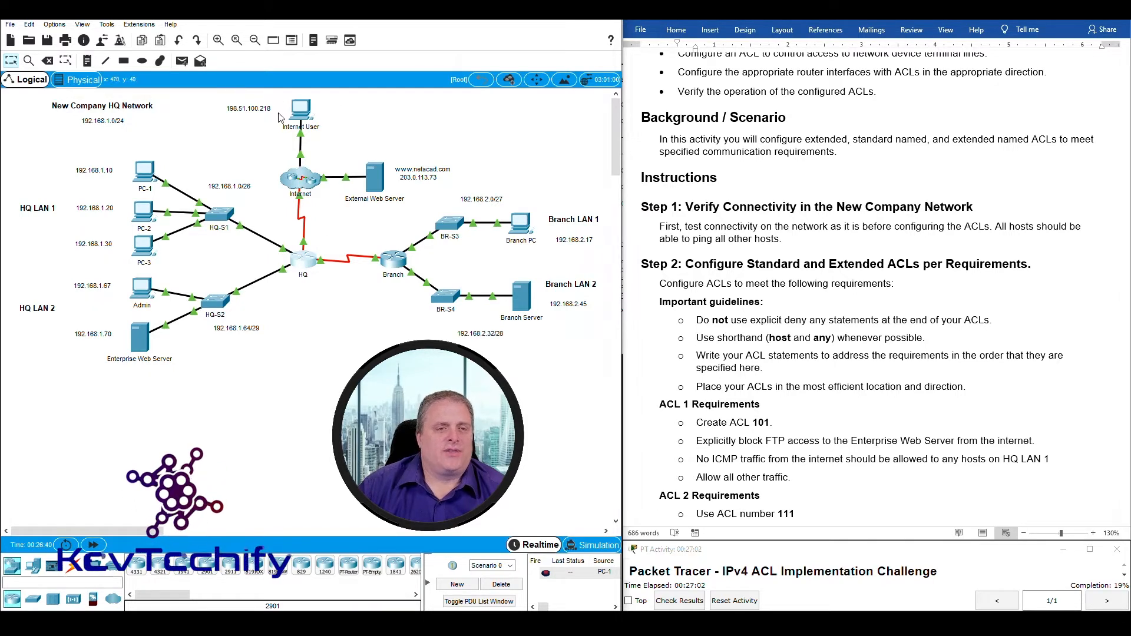
pyautogui.moveTo(279, 121); pyautogui.dragTo(406, 235)
pyautogui.moveTo(322, 236); pyautogui.dragTo(306, 253)
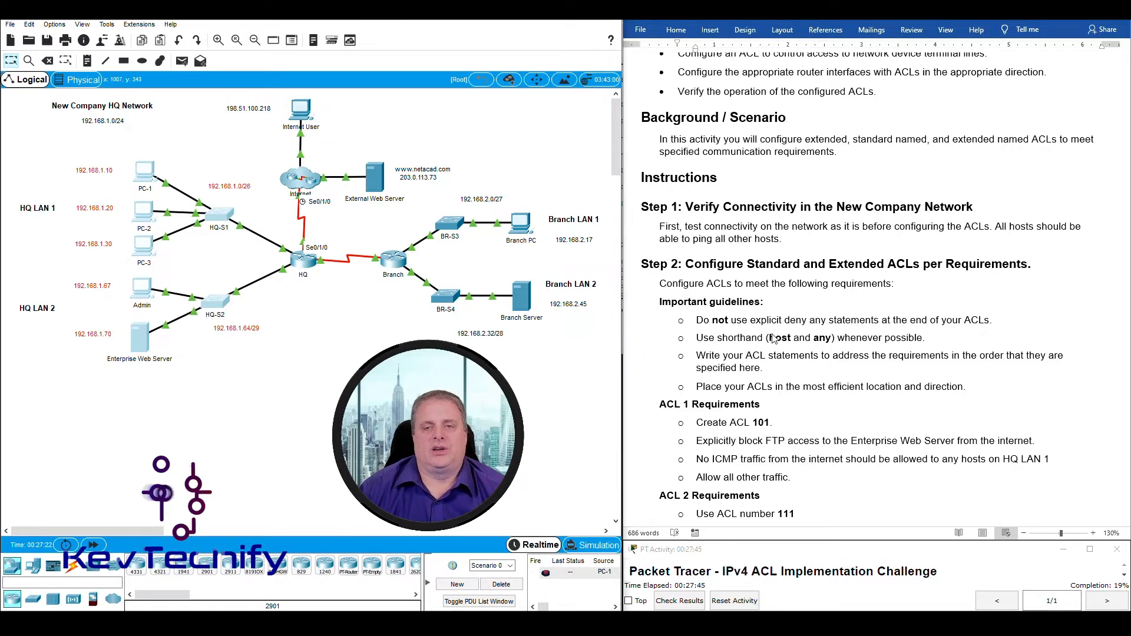
pyautogui.click(304, 260)
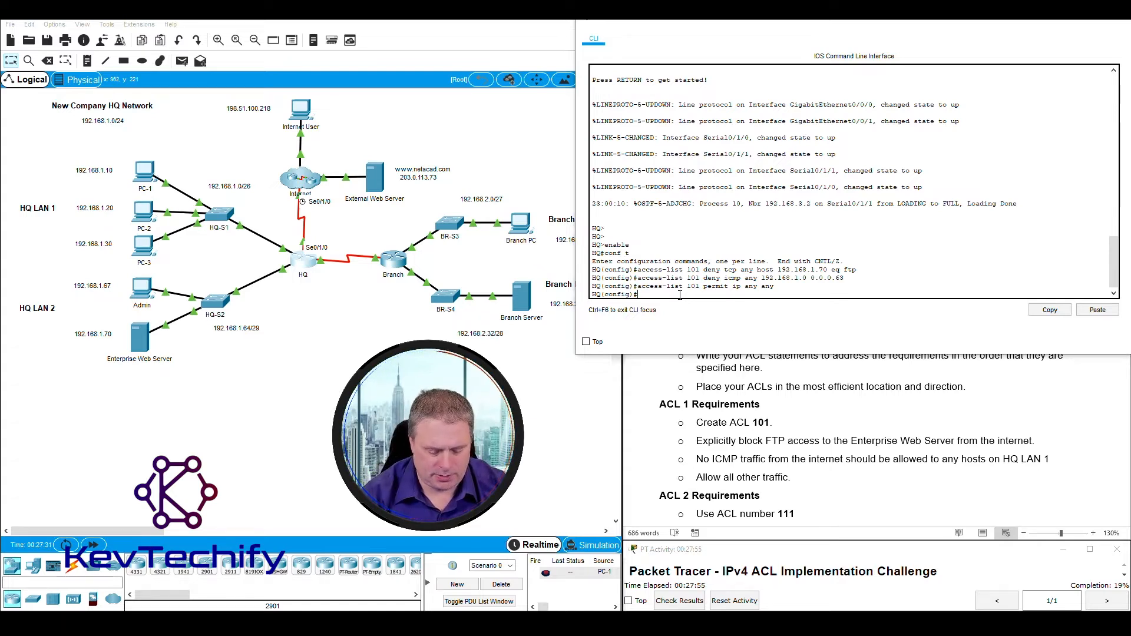
# On interface s0/1/0, apply 'ip access-group 101 in', correcting the 'acess' typo.
pyautogui.write('int s0/1')
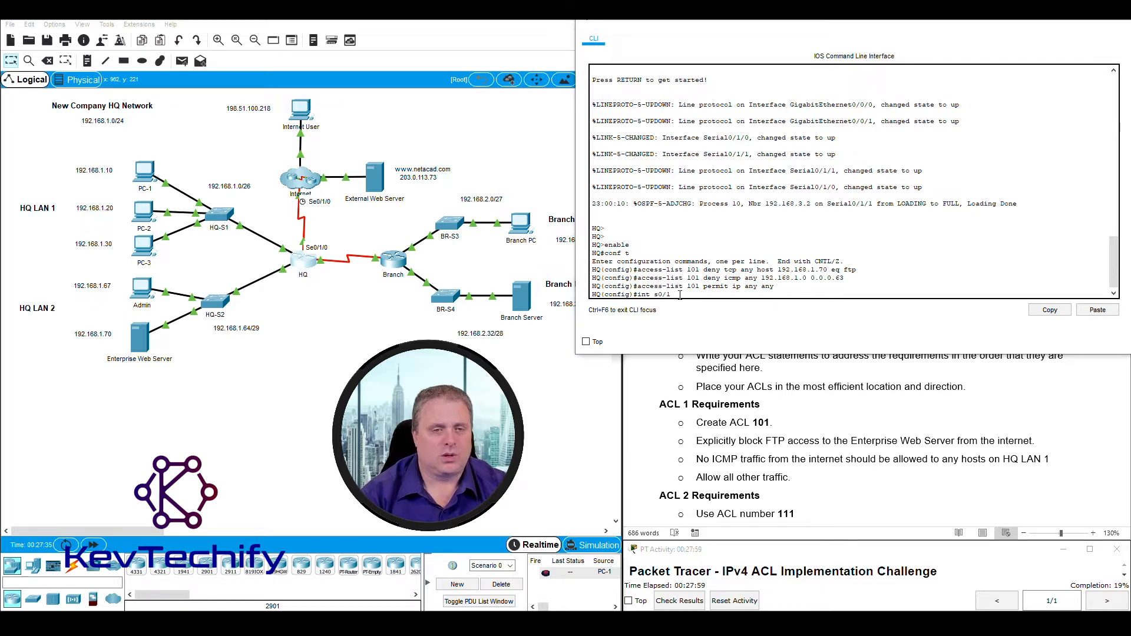
pyautogui.write('/')
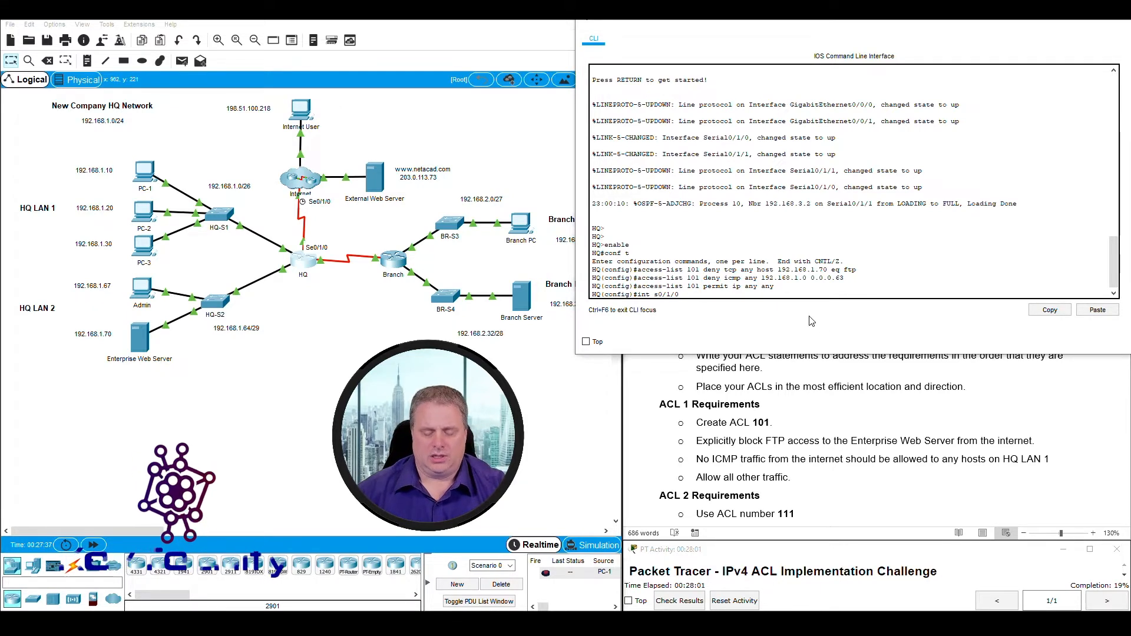
pyautogui.write('0')
pyautogui.press('Return')
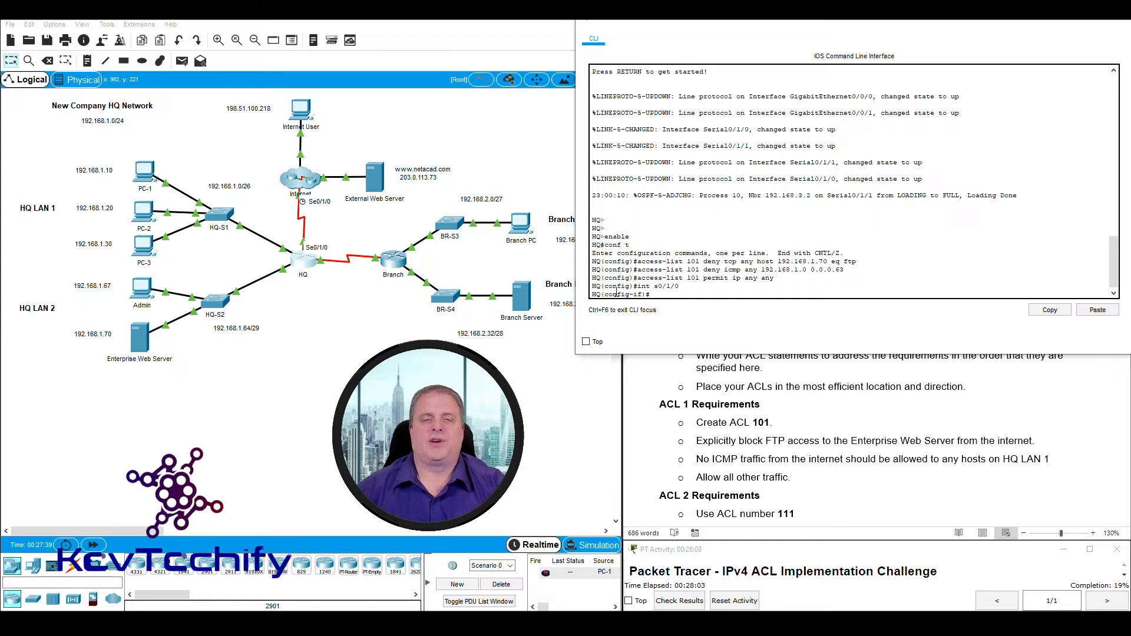
pyautogui.moveTo(606, 293); pyautogui.dragTo(642, 295)
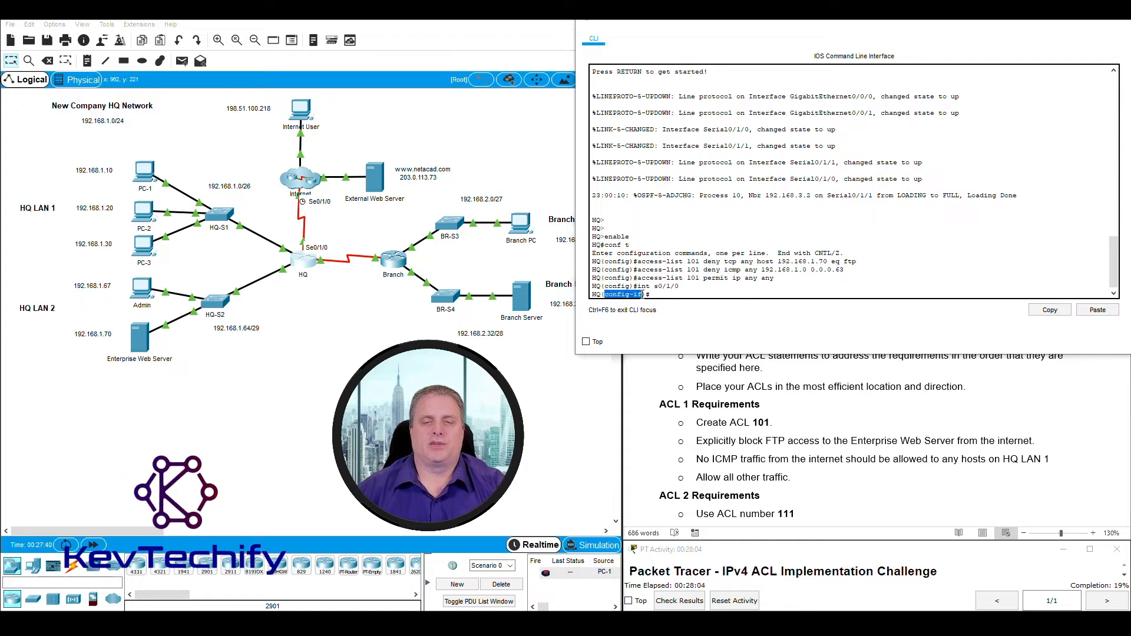
pyautogui.click(669, 296)
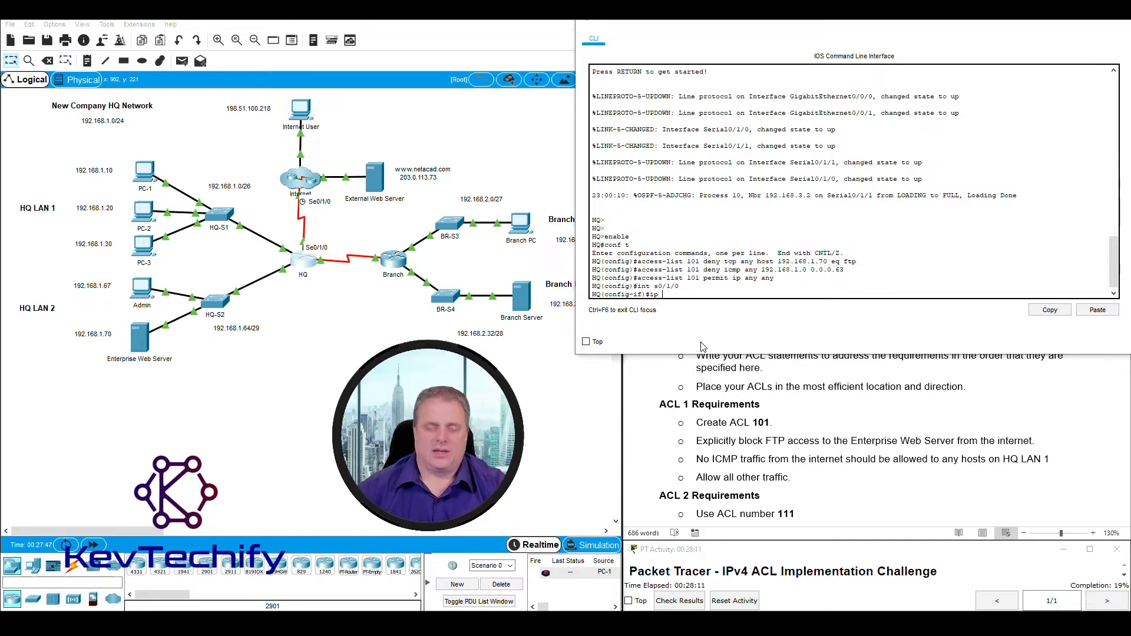
pyautogui.write('ip acess-group 101 in')
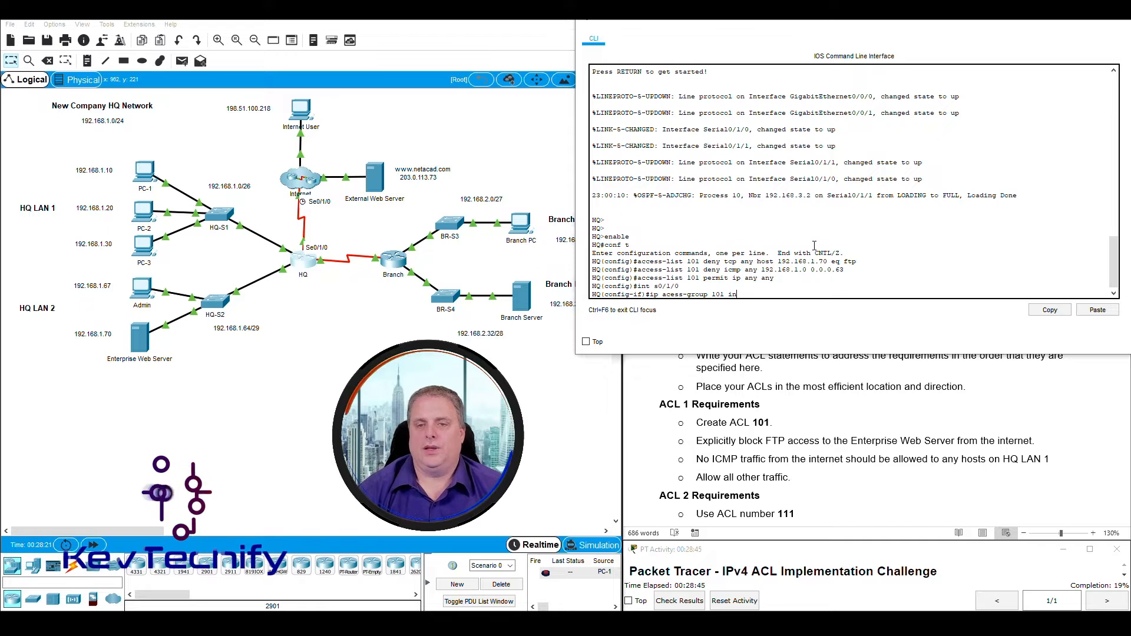
pyautogui.press('Left')
pyautogui.press('Left')
pyautogui.press('Left')
pyautogui.press('Left')
pyautogui.press('Left')
pyautogui.press('Left')
pyautogui.press('Left')
pyautogui.press('Left')
pyautogui.press('Left')
pyautogui.press('Left')
pyautogui.press('Left')
pyautogui.press('Left')
pyautogui.press('Left')
pyautogui.press('Left')
pyautogui.press('Left')
pyautogui.press('Left')
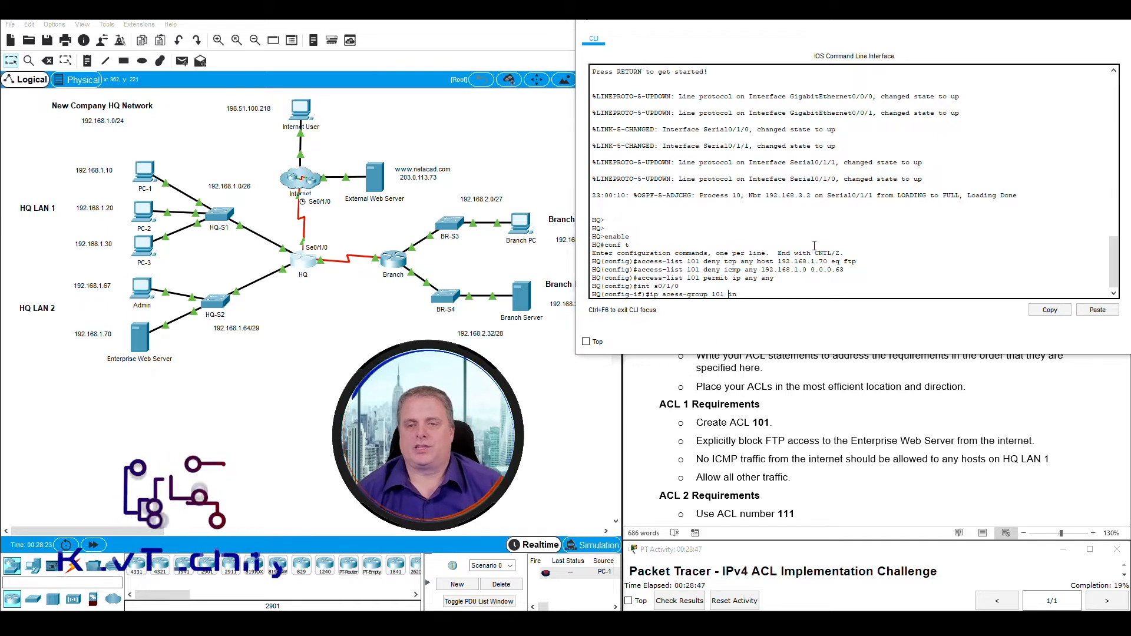
pyautogui.write('c')
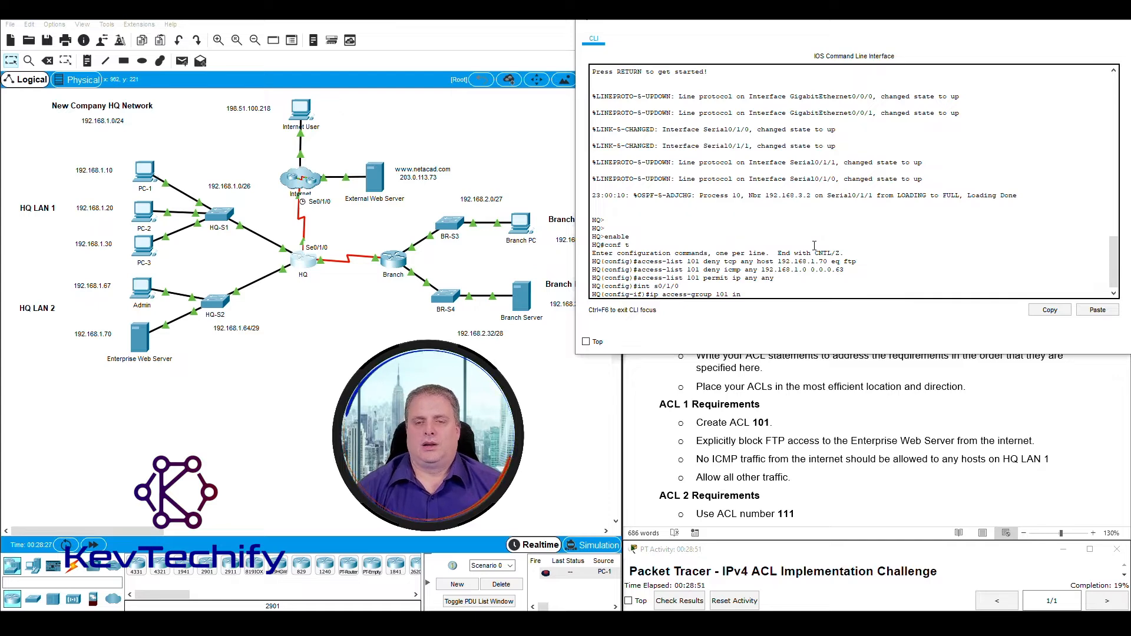
pyautogui.press('Return')
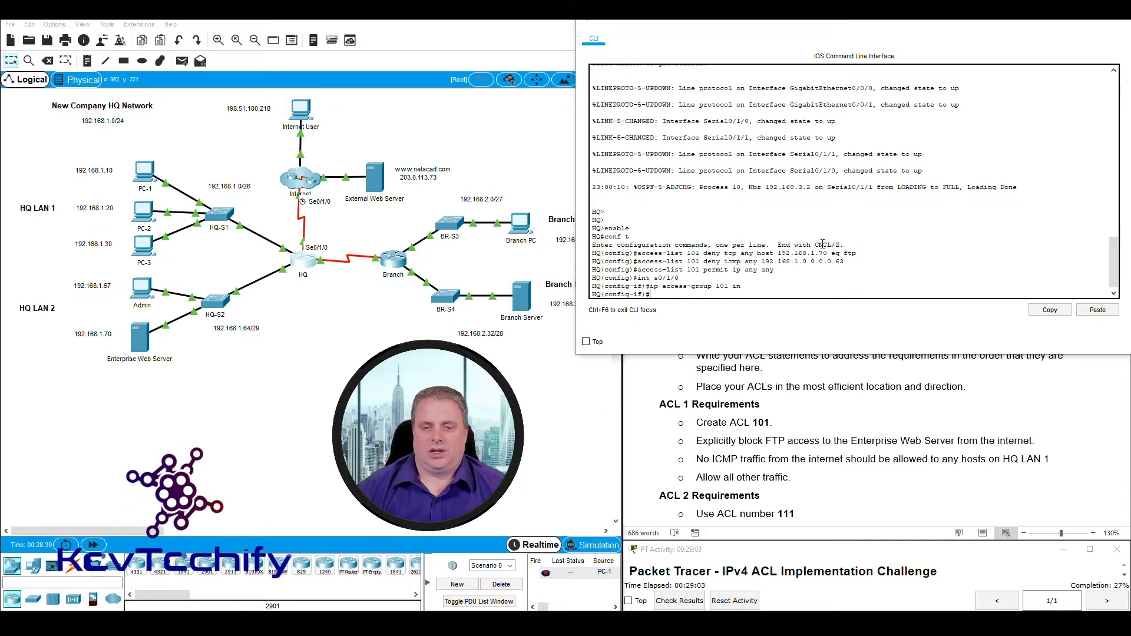
pyautogui.click(724, 451)
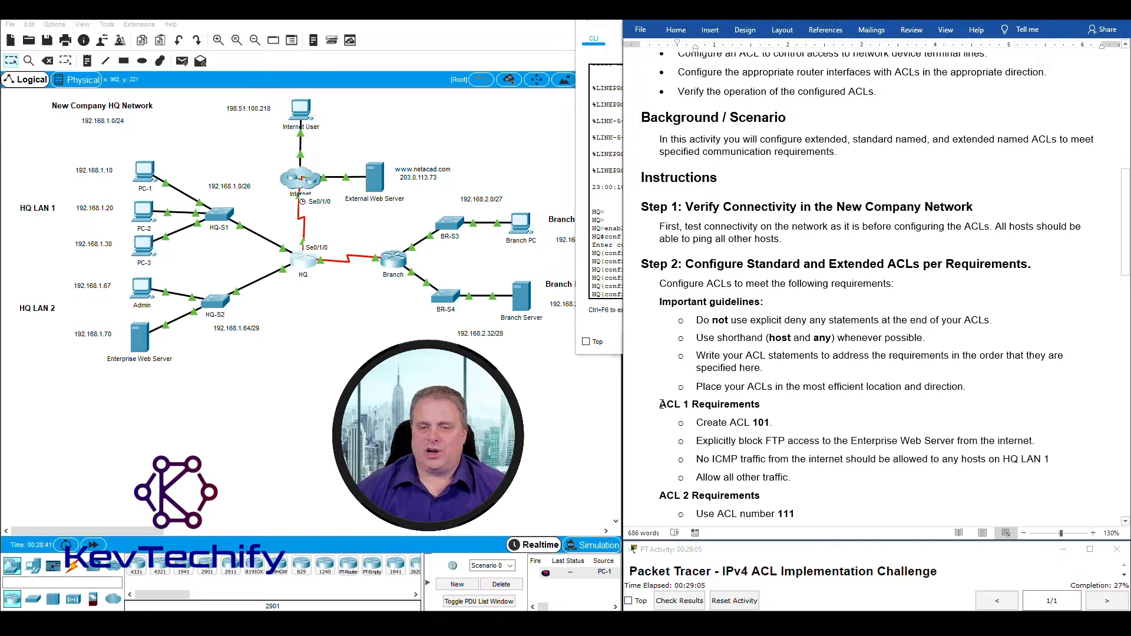
# Review ACL 1 in Word, then locate the ACL 2 requirements for ACL 111 and HQ LAN 1.
pyautogui.moveTo(661, 404); pyautogui.dragTo(844, 482)
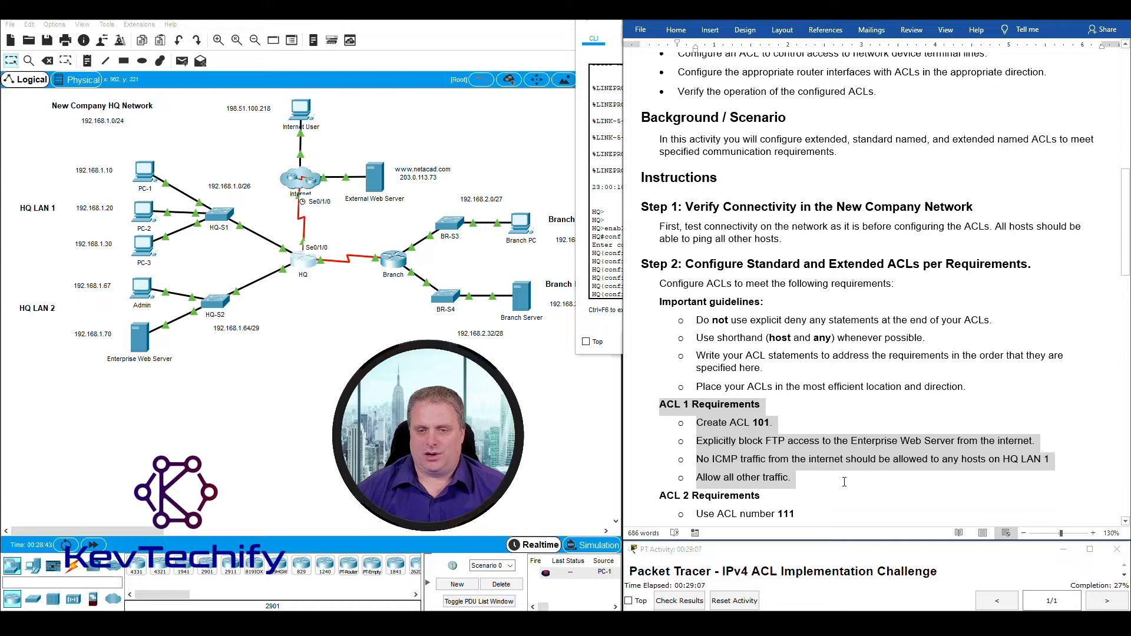
pyautogui.scroll(-3, 844, 477)
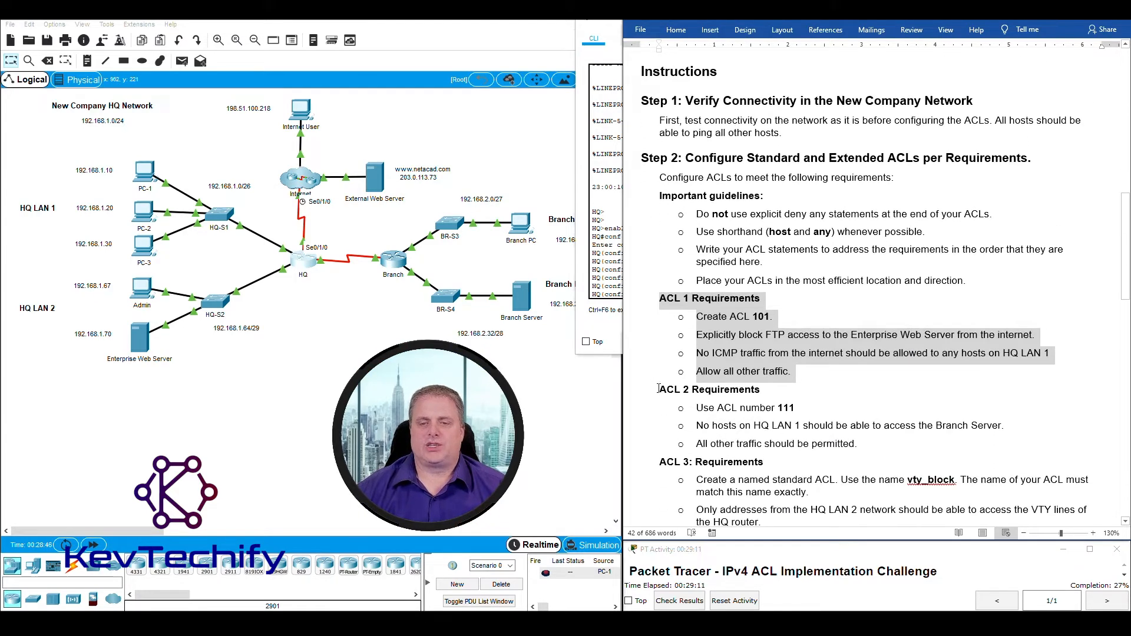
pyautogui.moveTo(658, 389); pyautogui.dragTo(861, 447)
pyautogui.click(779, 406)
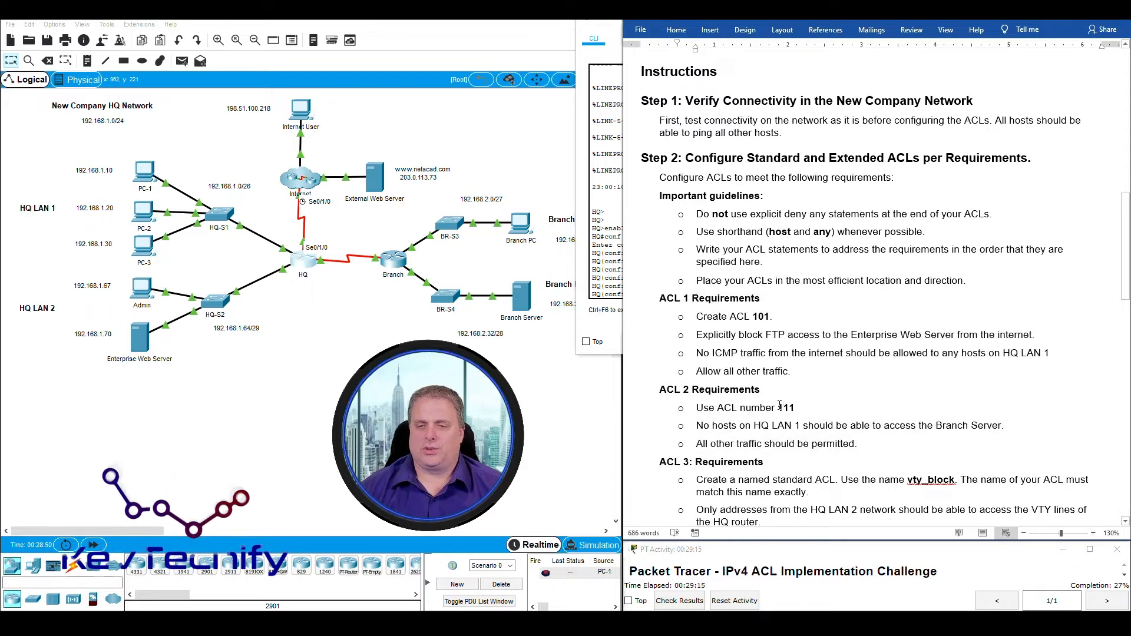
pyautogui.doubleClick(783, 407)
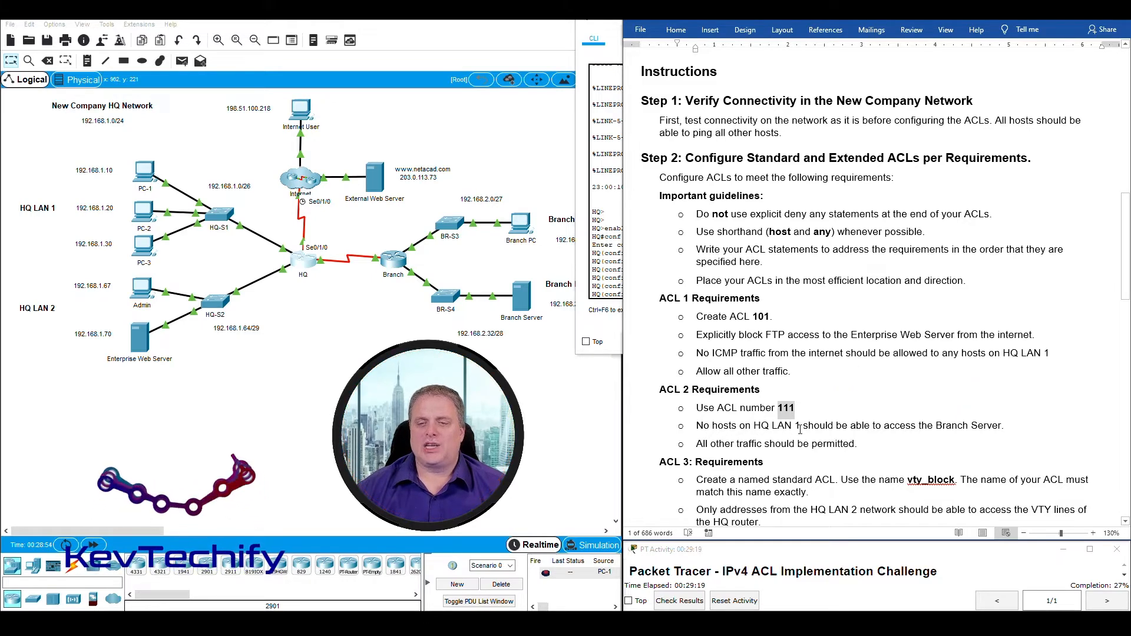
pyautogui.moveTo(71, 151); pyautogui.dragTo(249, 266)
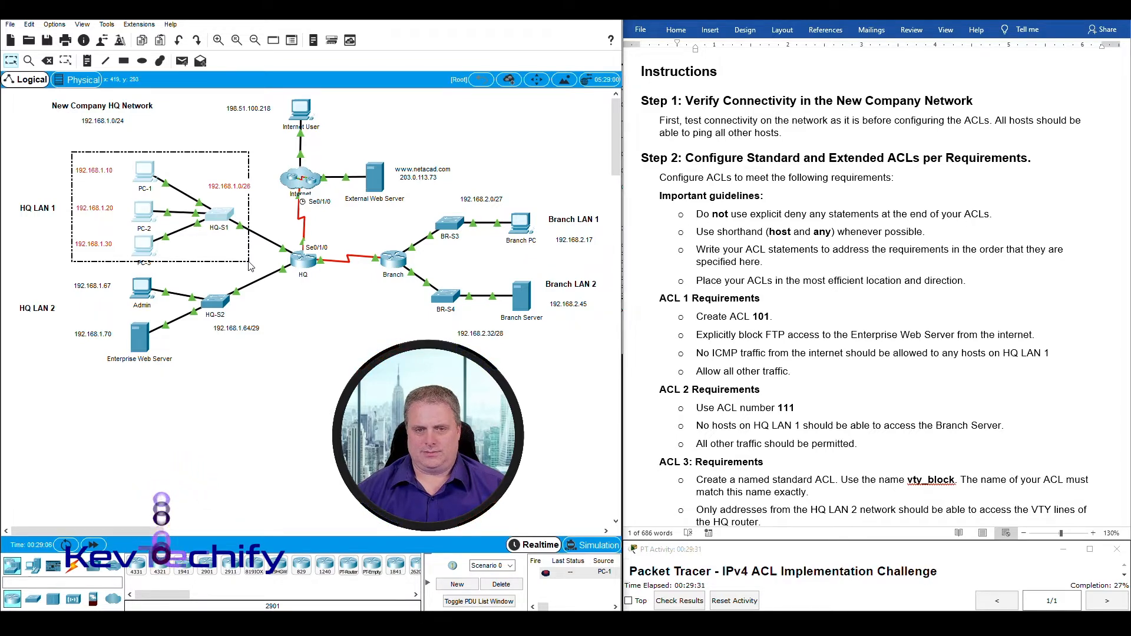
pyautogui.moveTo(520, 326)
pyautogui.mouseDown()
pyautogui.moveTo(518, 296)
pyautogui.moveTo(494, 268)
pyautogui.mouseUp()
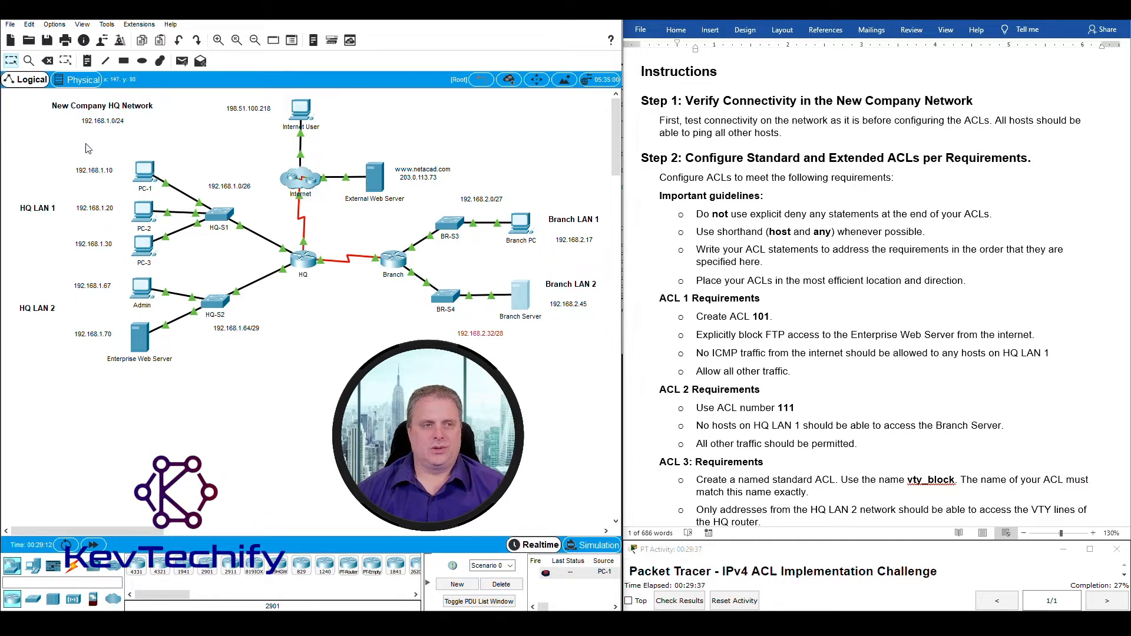
pyautogui.moveTo(67, 143); pyautogui.dragTo(215, 268)
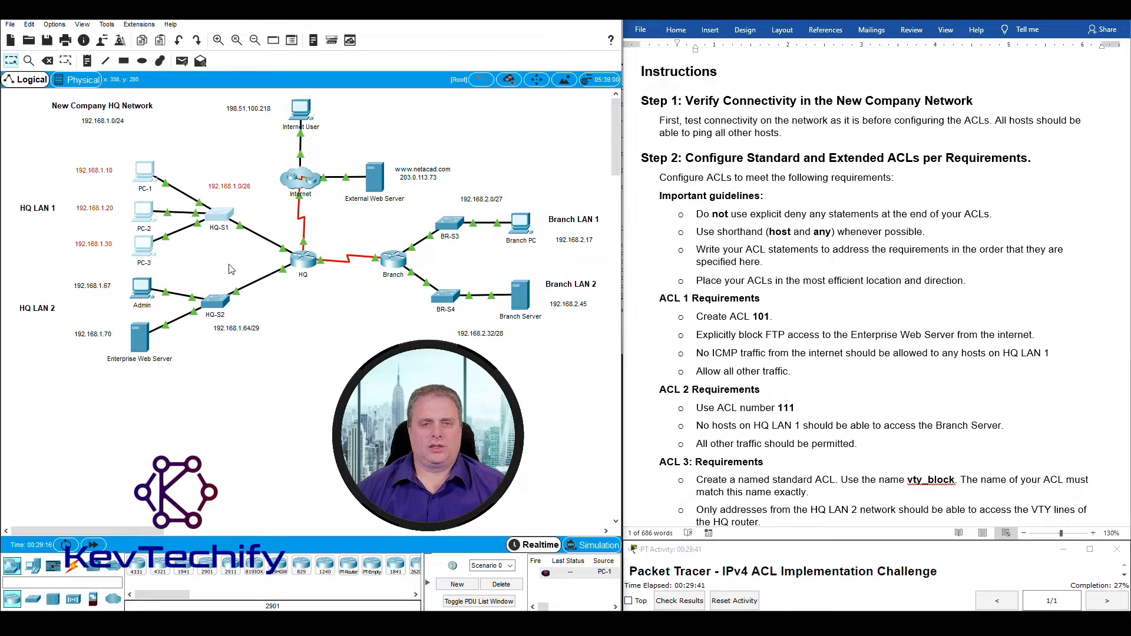
pyautogui.moveTo(556, 354); pyautogui.dragTo(495, 271)
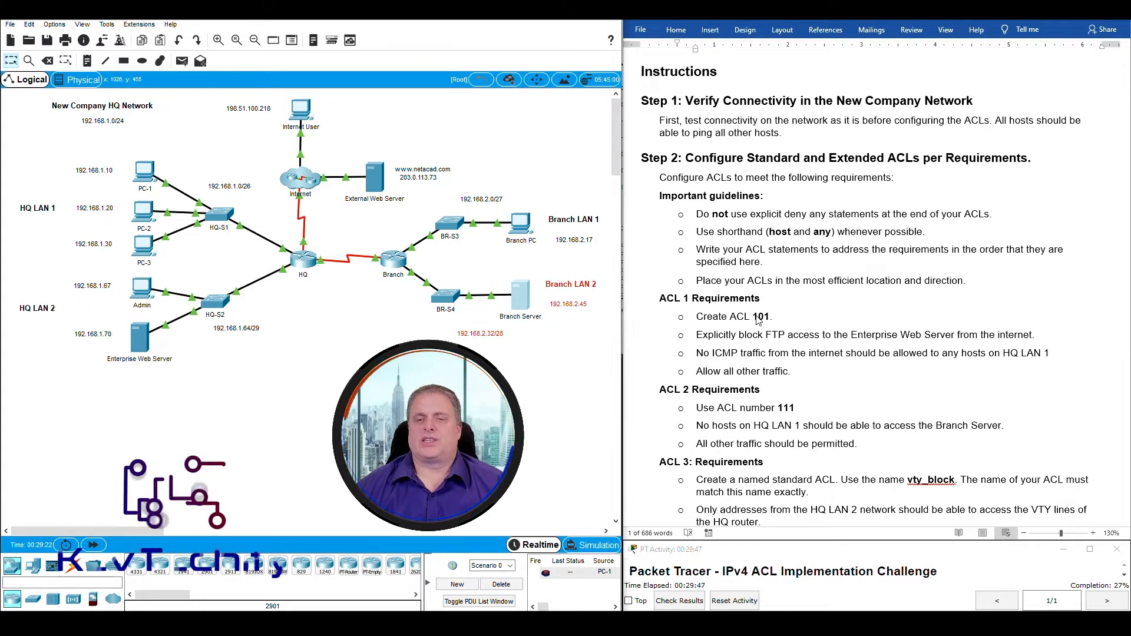
pyautogui.doubleClick(779, 408)
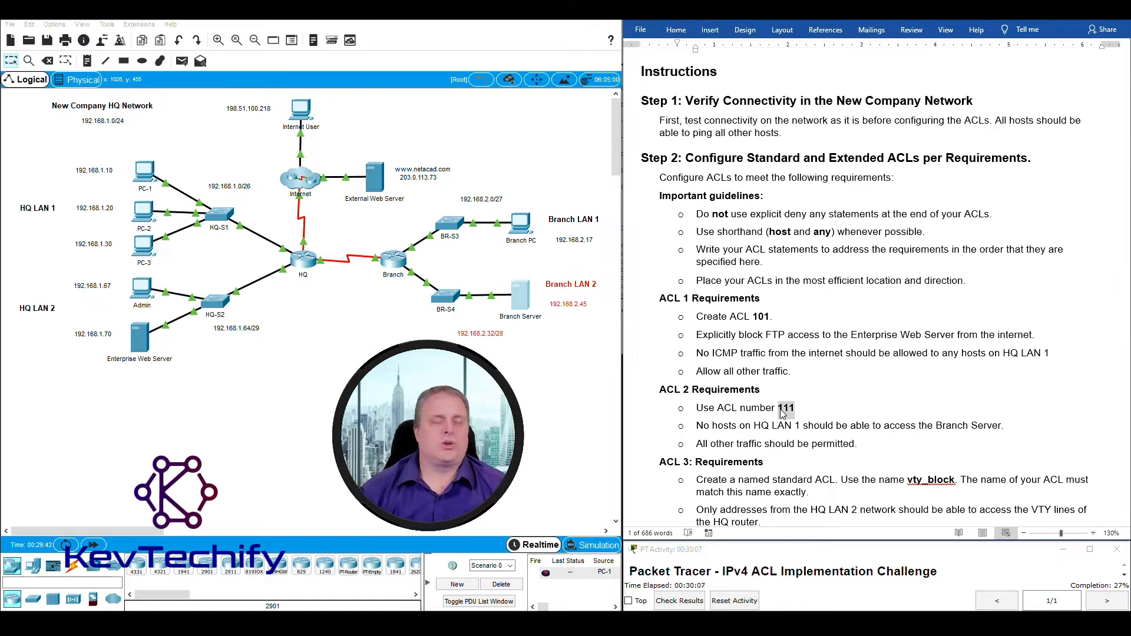
pyautogui.moveTo(109, 154); pyautogui.dragTo(242, 274)
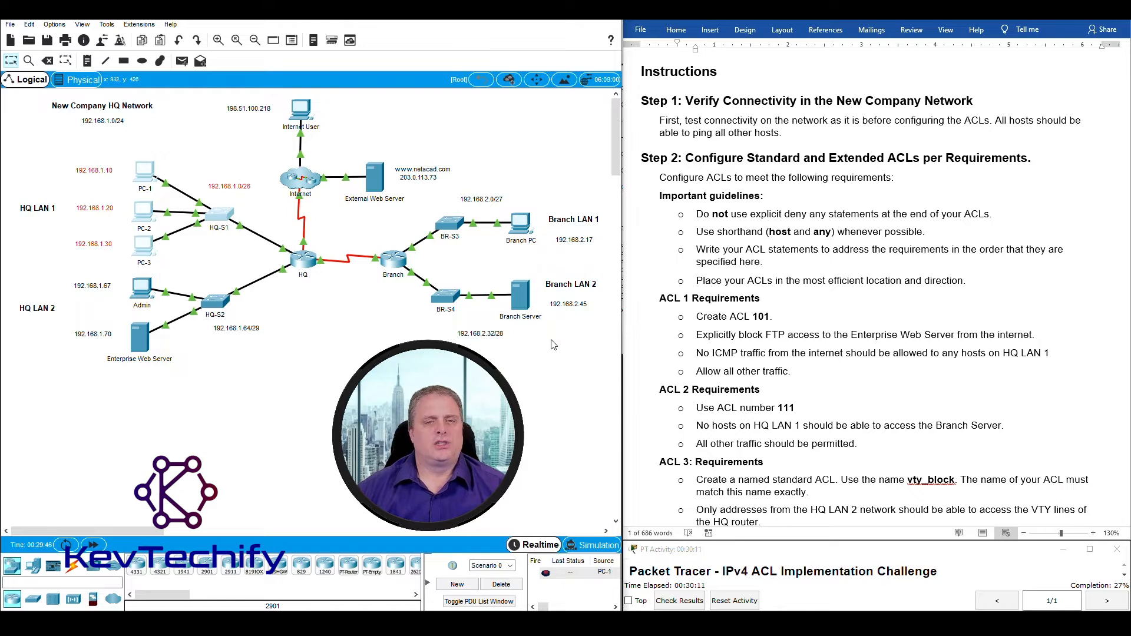
pyautogui.moveTo(116, 150); pyautogui.dragTo(243, 253)
pyautogui.moveTo(331, 293); pyautogui.dragTo(279, 241)
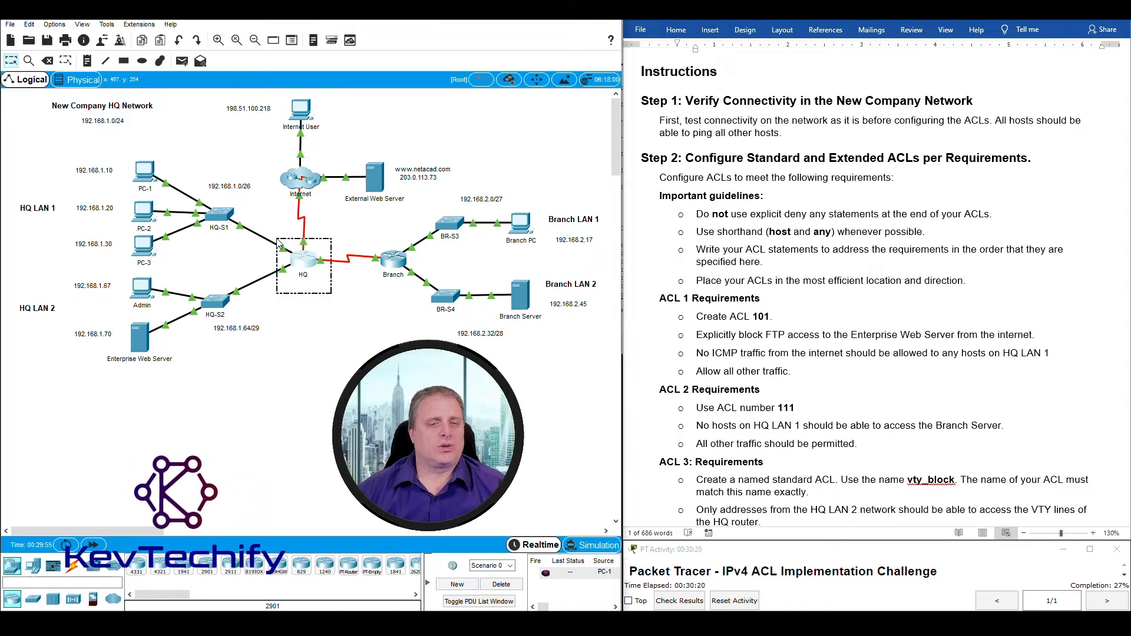
# Trace ACL 2's permit-all rule across HQ LAN 1, Branch LAN 2 and the HQ router, then reopen HQ's CLI.
pyautogui.click(729, 441)
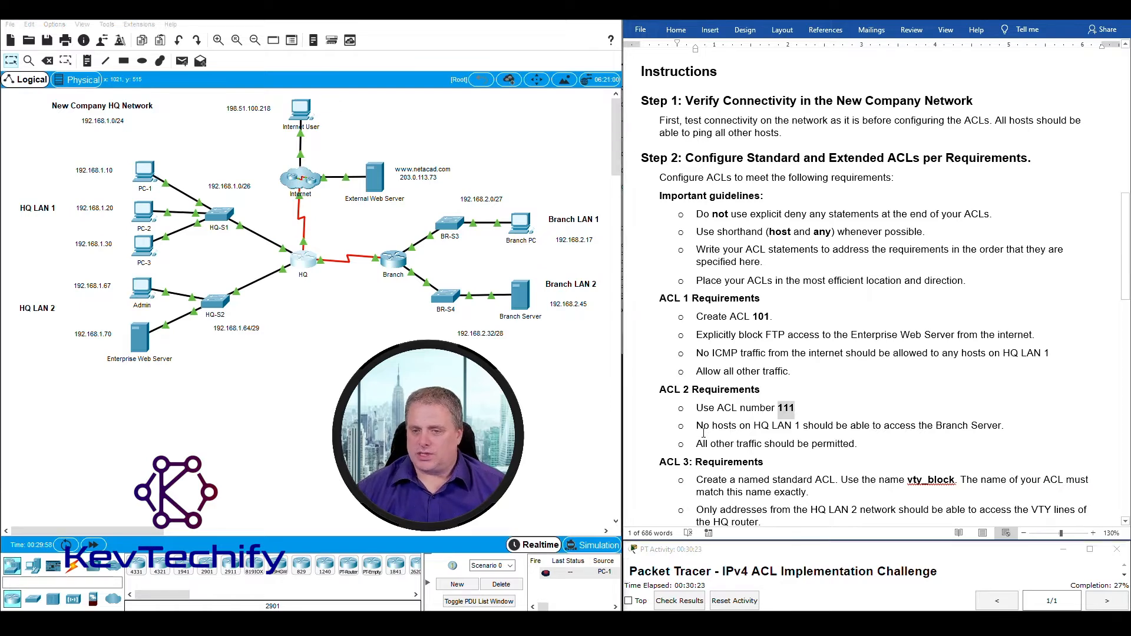
pyautogui.moveTo(735, 445); pyautogui.dragTo(851, 447)
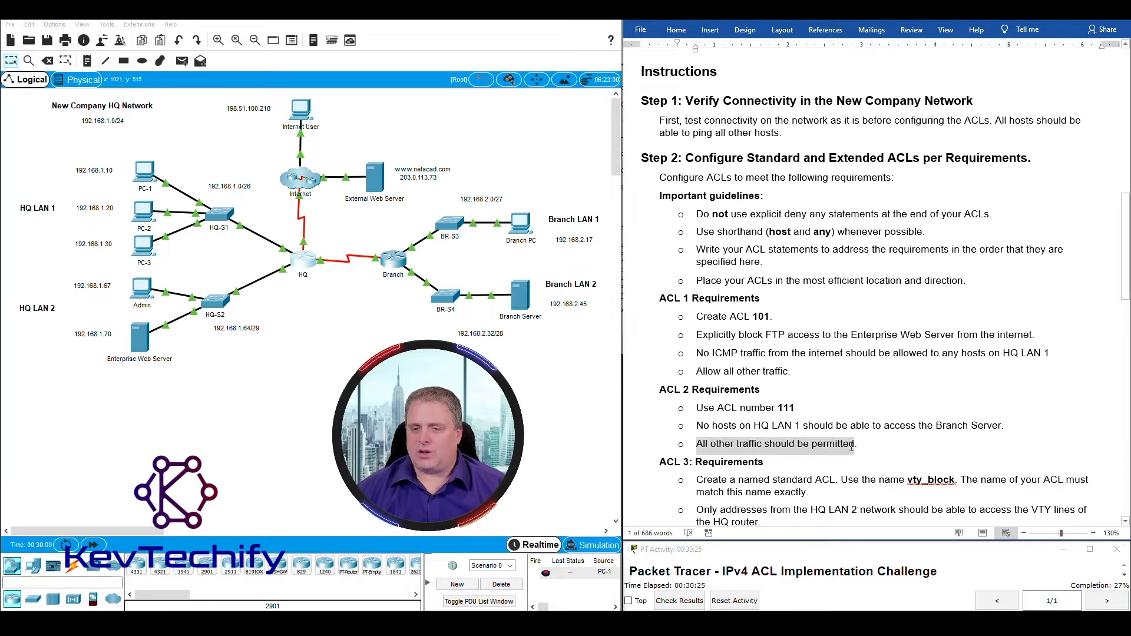
pyautogui.click(331, 293)
pyautogui.moveTo(324, 289); pyautogui.dragTo(279, 243)
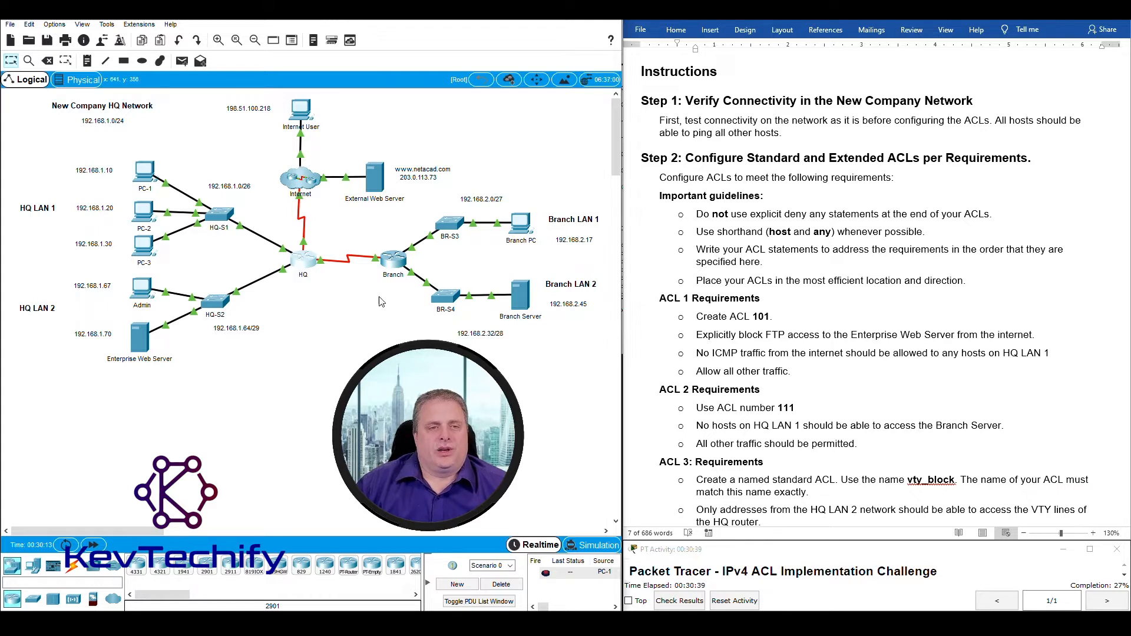
pyautogui.moveTo(44, 145); pyautogui.dragTo(236, 264)
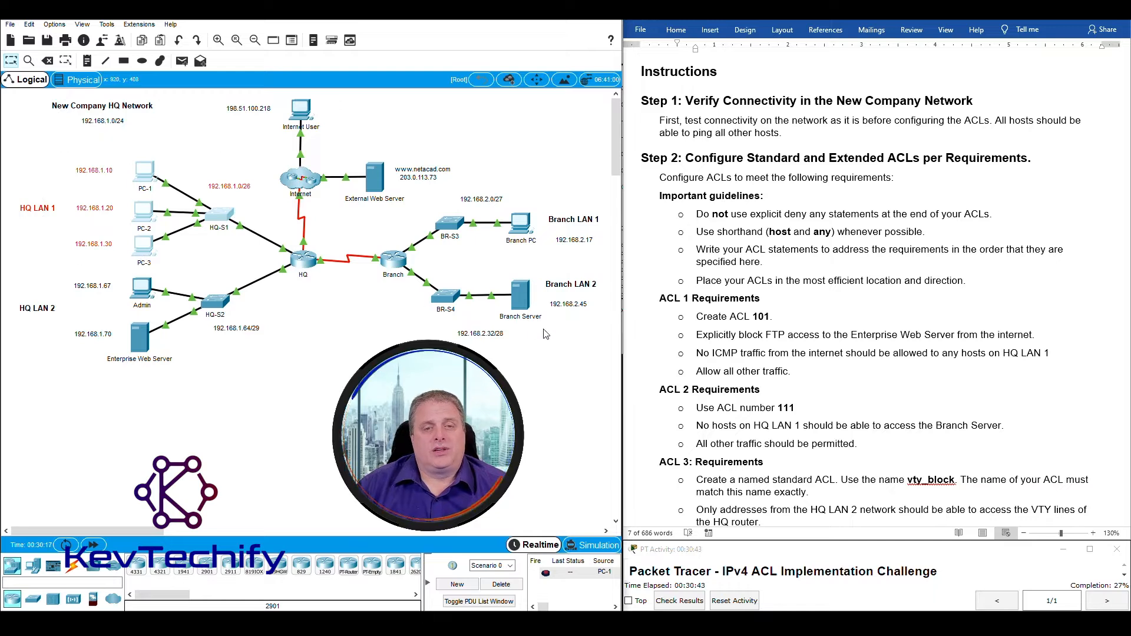
pyautogui.moveTo(573, 352); pyautogui.dragTo(447, 271)
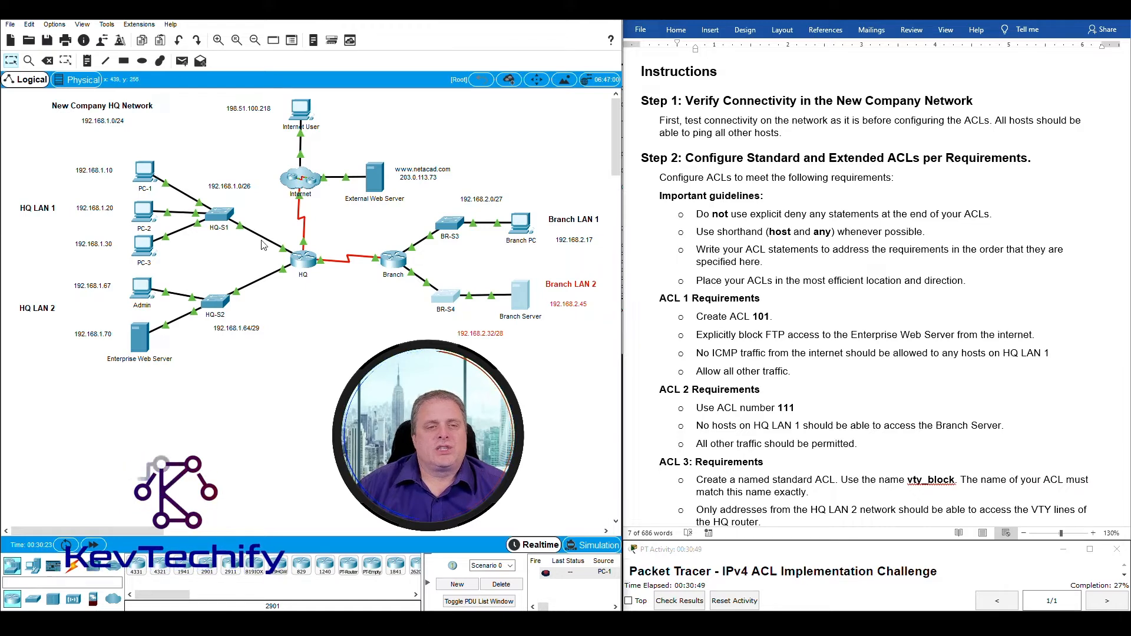
pyautogui.moveTo(276, 234); pyautogui.dragTo(295, 265)
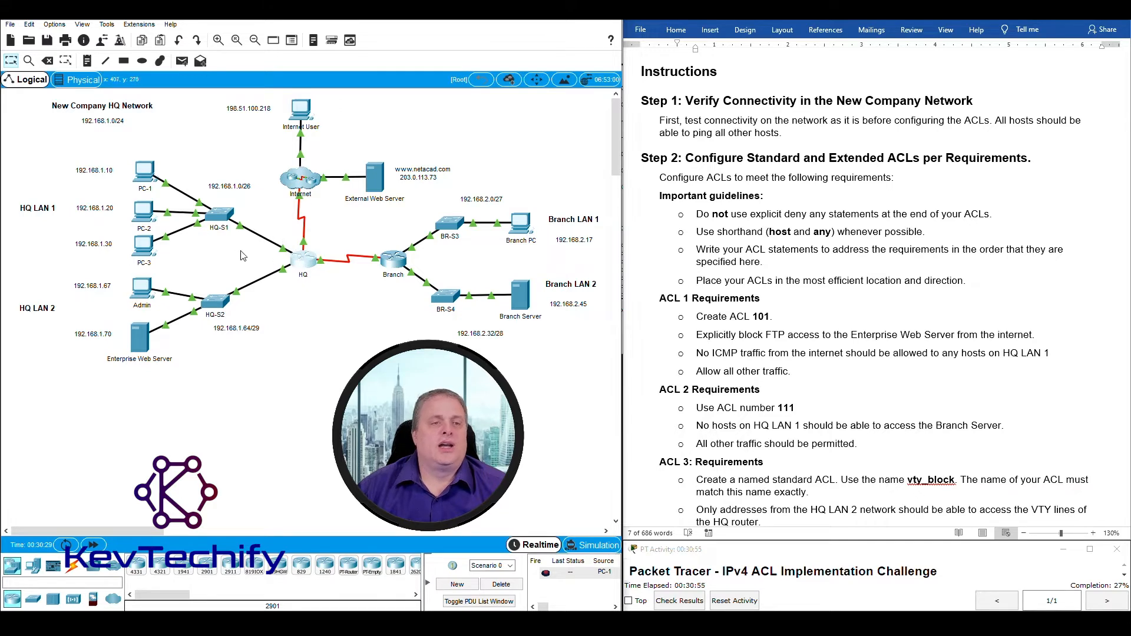
pyautogui.click(304, 266)
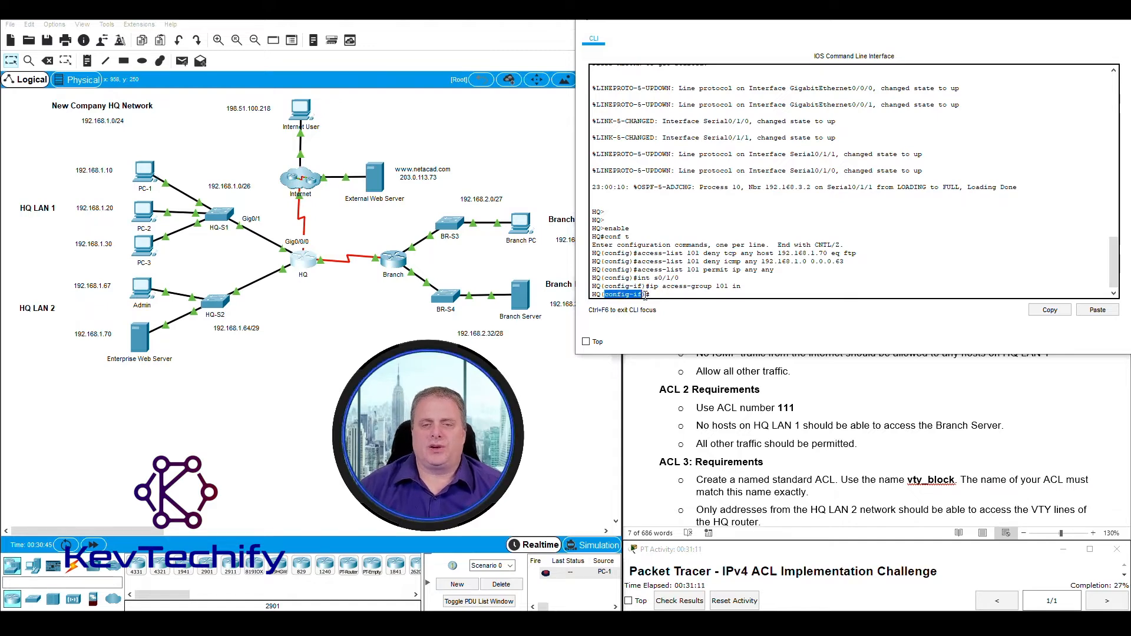
# Exit interface configuration mode back to HQ's global configuration prompt.
pyautogui.click(662, 297)
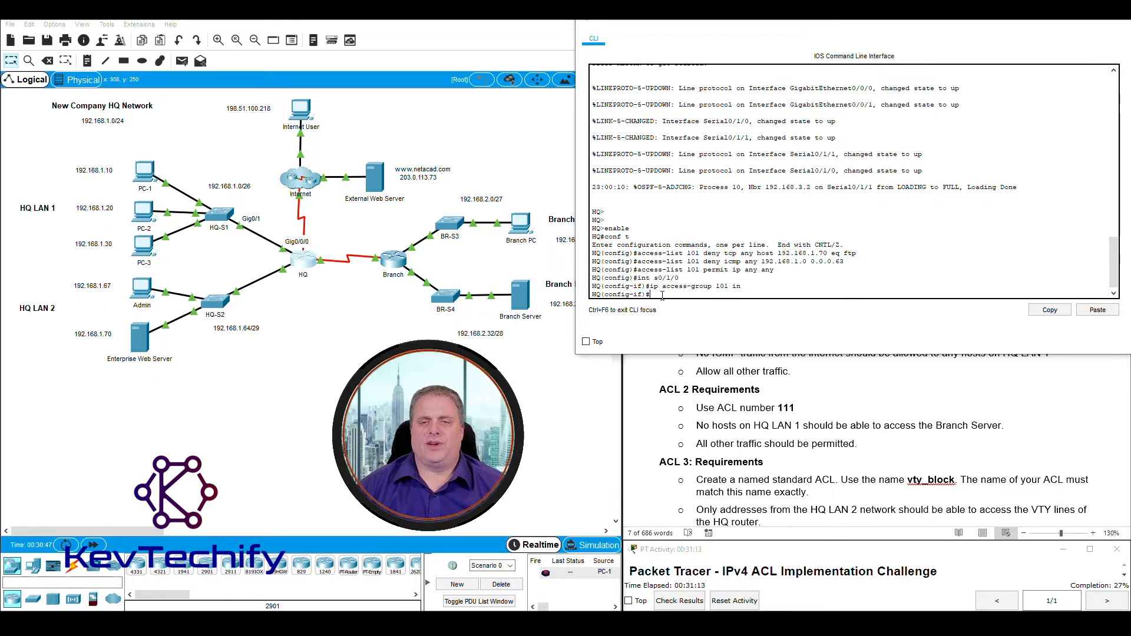
pyautogui.write('exit')
pyautogui.press('Return')
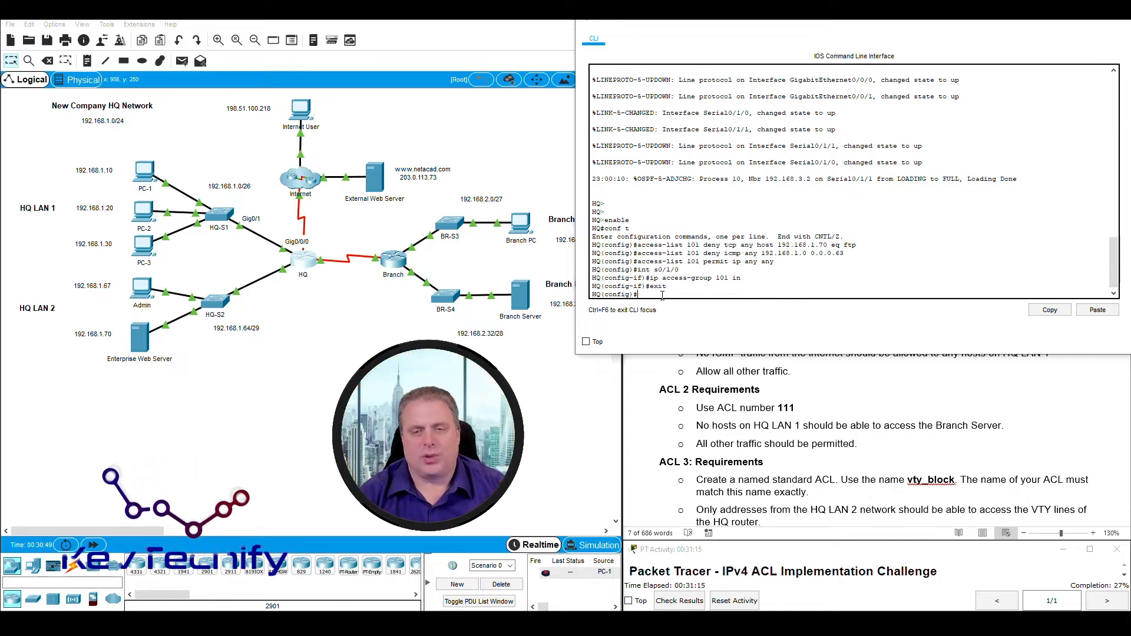
pyautogui.press('Return')
pyautogui.press('Return')
pyautogui.press('Return')
pyautogui.press('Return')
pyautogui.press('Return')
pyautogui.press('Return')
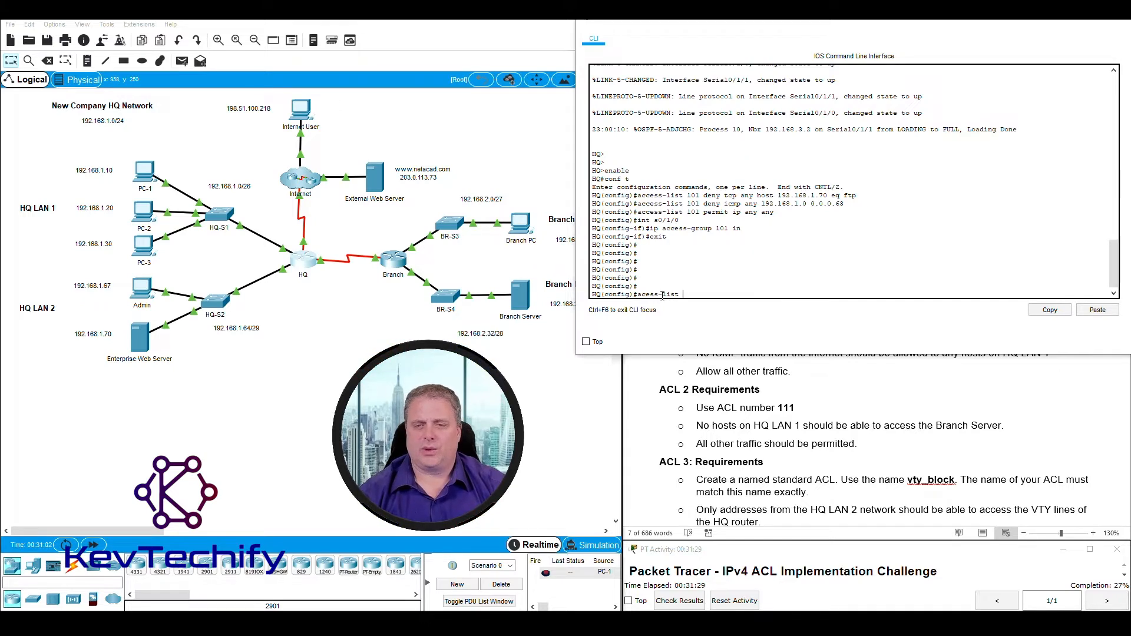
# Begin typing 'access-list 111 deny ip', fixing the 'acess' typo.
pyautogui.write('111')
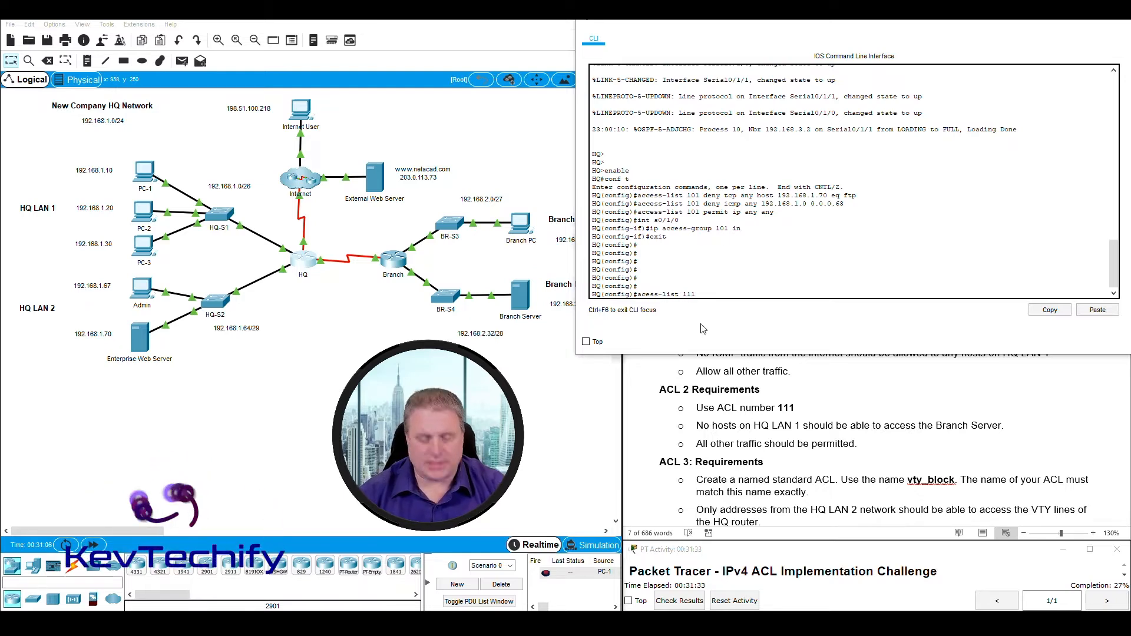
pyautogui.press('Left')
pyautogui.press('Left')
pyautogui.press('Left')
pyautogui.press('Left')
pyautogui.press('Left')
pyautogui.press('Left')
pyautogui.press('Left')
pyautogui.press('Left')
pyautogui.press('Left')
pyautogui.press('Left')
pyautogui.press('Left')
pyautogui.press('Left')
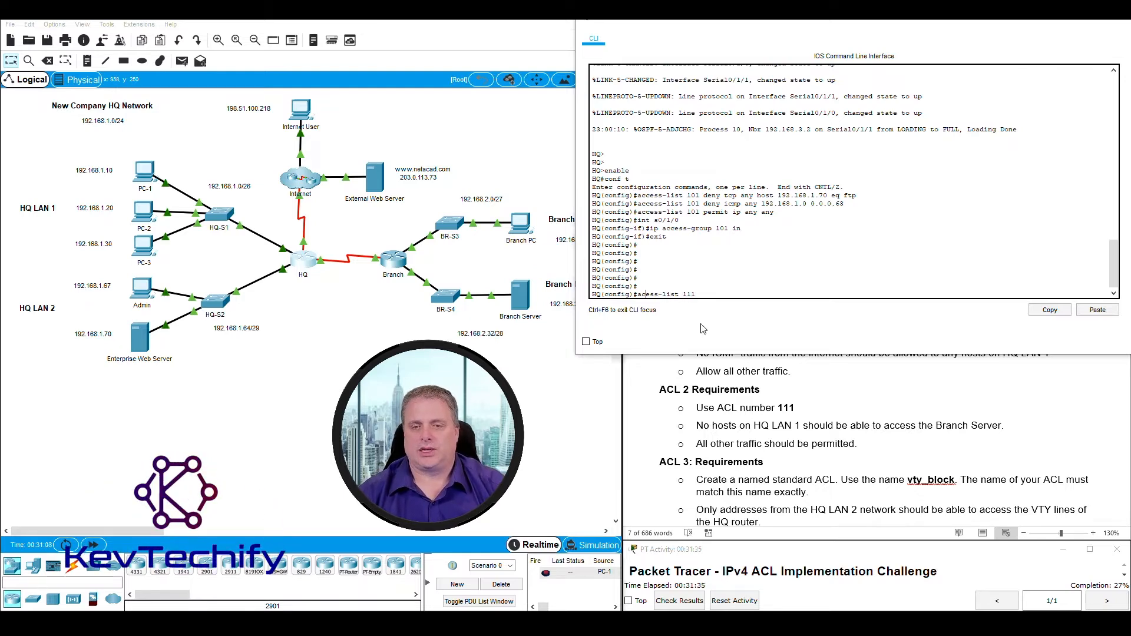
pyautogui.write('c')
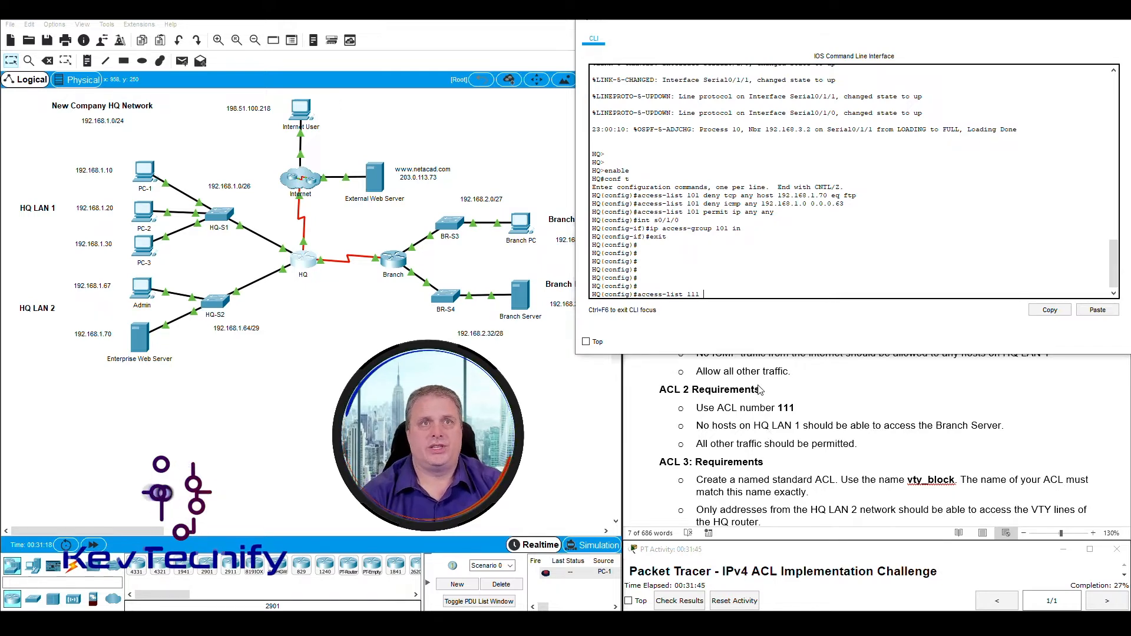
pyautogui.write('deny ip')
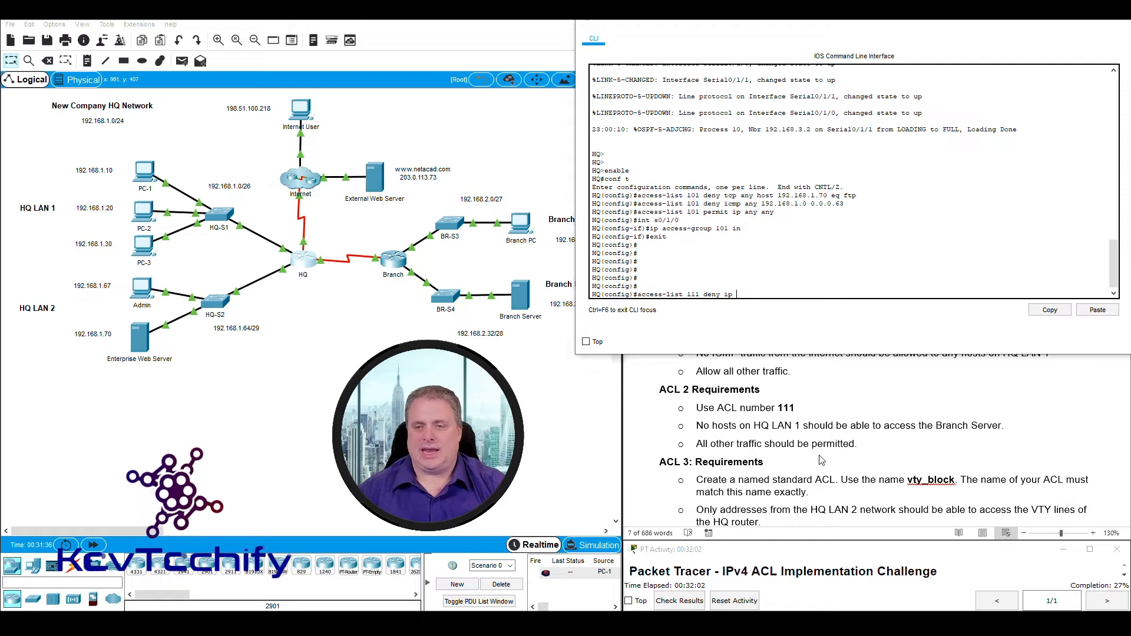
pyautogui.moveTo(107, 151); pyautogui.dragTo(286, 255)
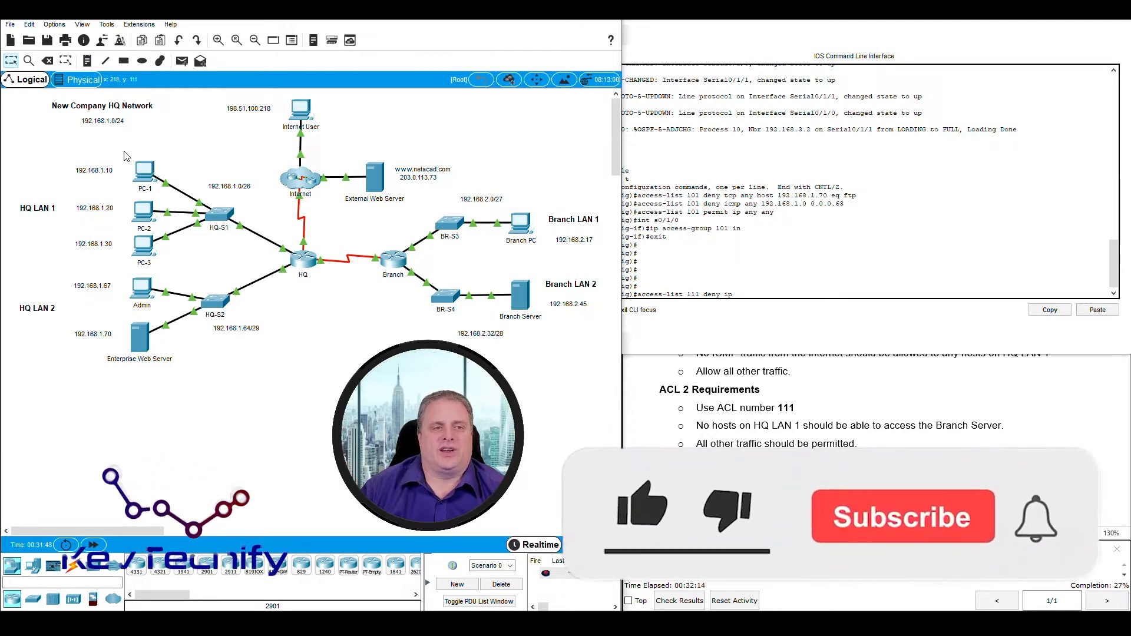
# Add 'any' as the ACL 111 deny source, with the Branch Server as the blocked destination.
pyautogui.moveTo(117, 149); pyautogui.dragTo(259, 265)
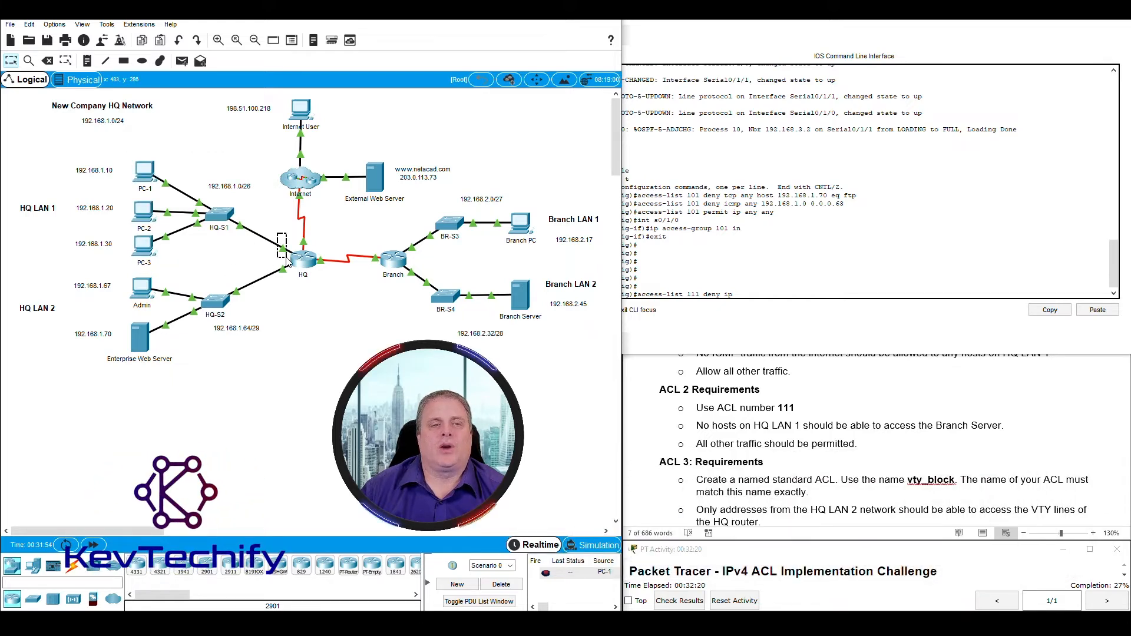
pyautogui.moveTo(287, 259); pyautogui.dragTo(288, 259)
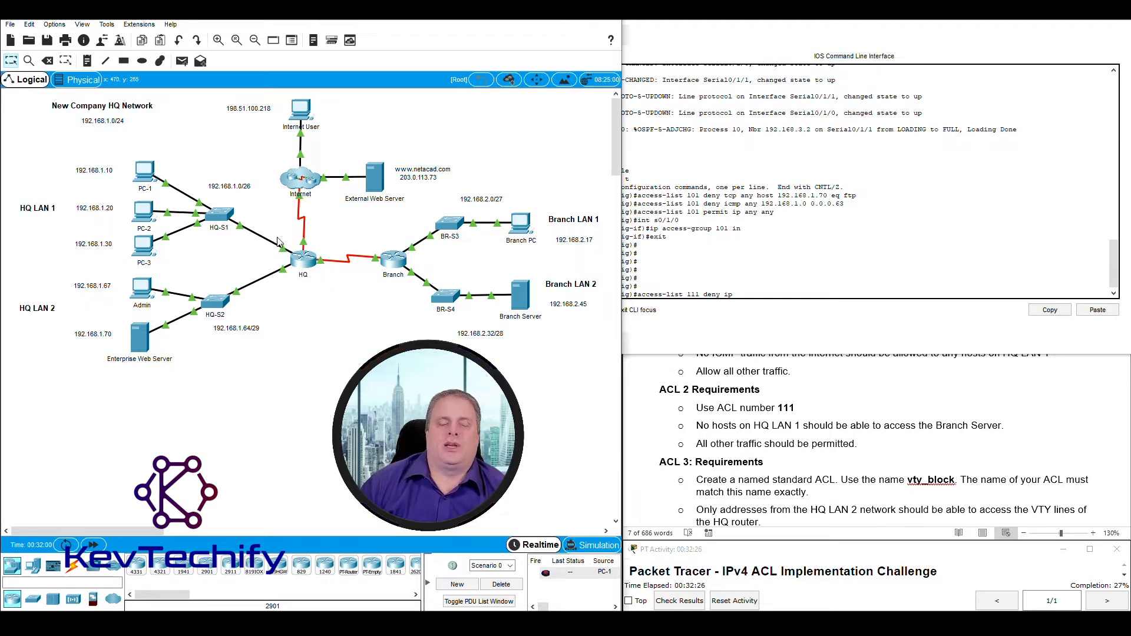
pyautogui.moveTo(285, 249); pyautogui.dragTo(294, 261)
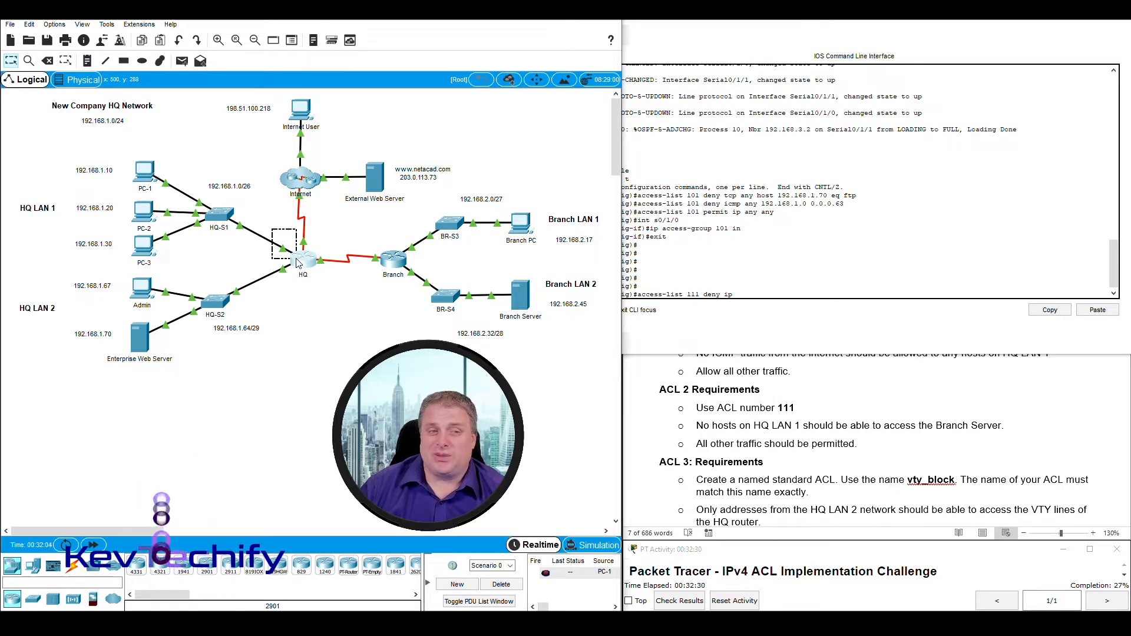
pyautogui.moveTo(122, 148); pyautogui.dragTo(238, 250)
pyautogui.click(748, 293)
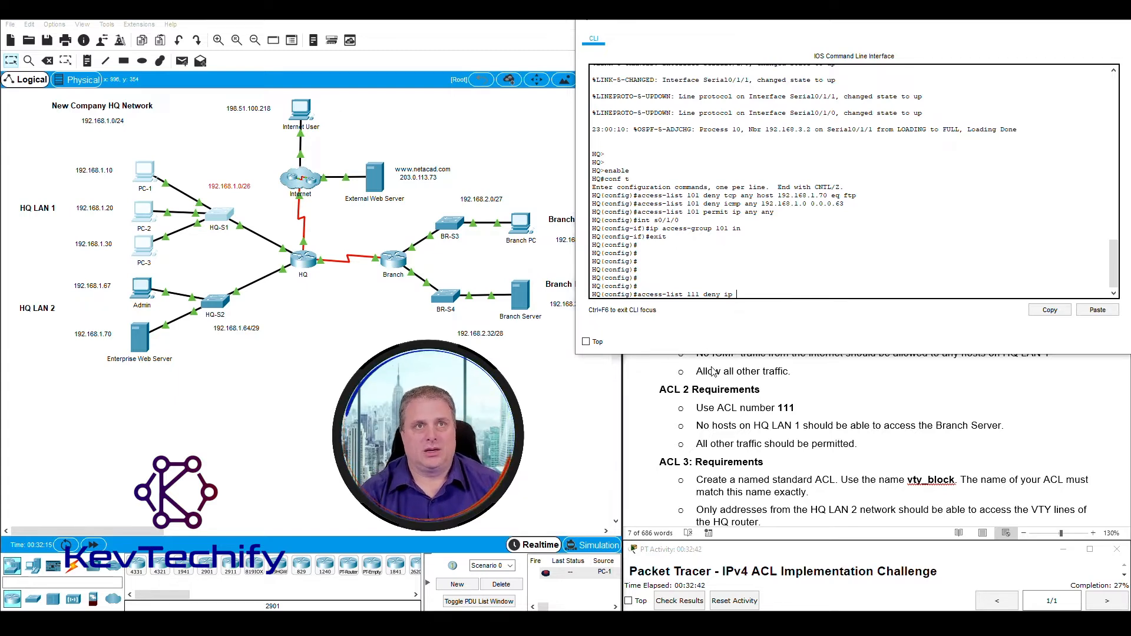
pyautogui.write('any')
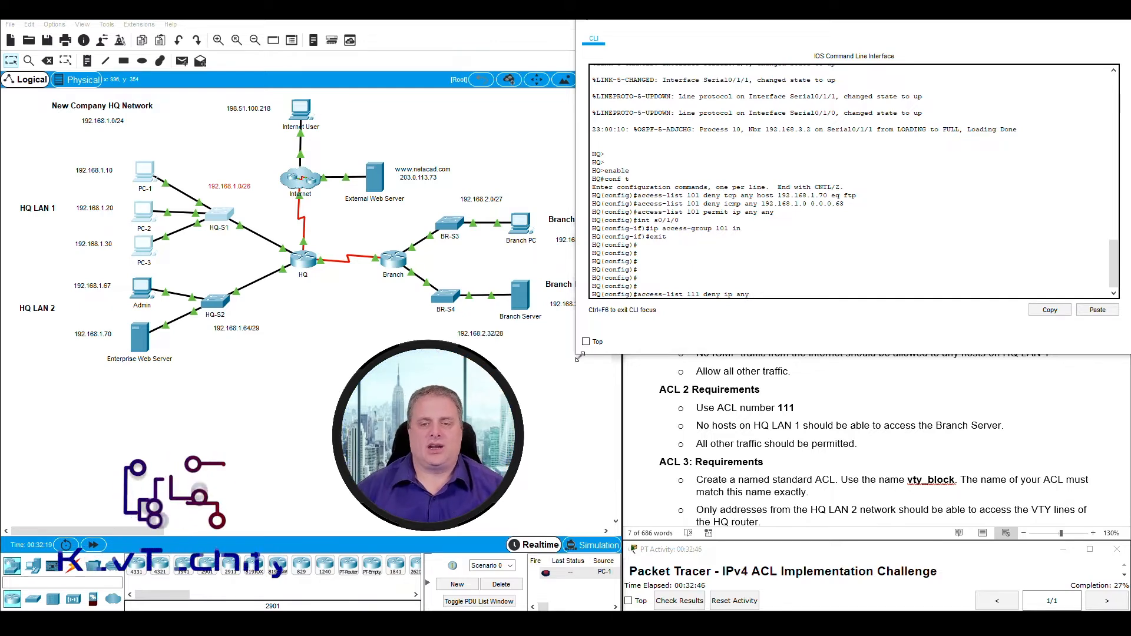
pyautogui.click(542, 352)
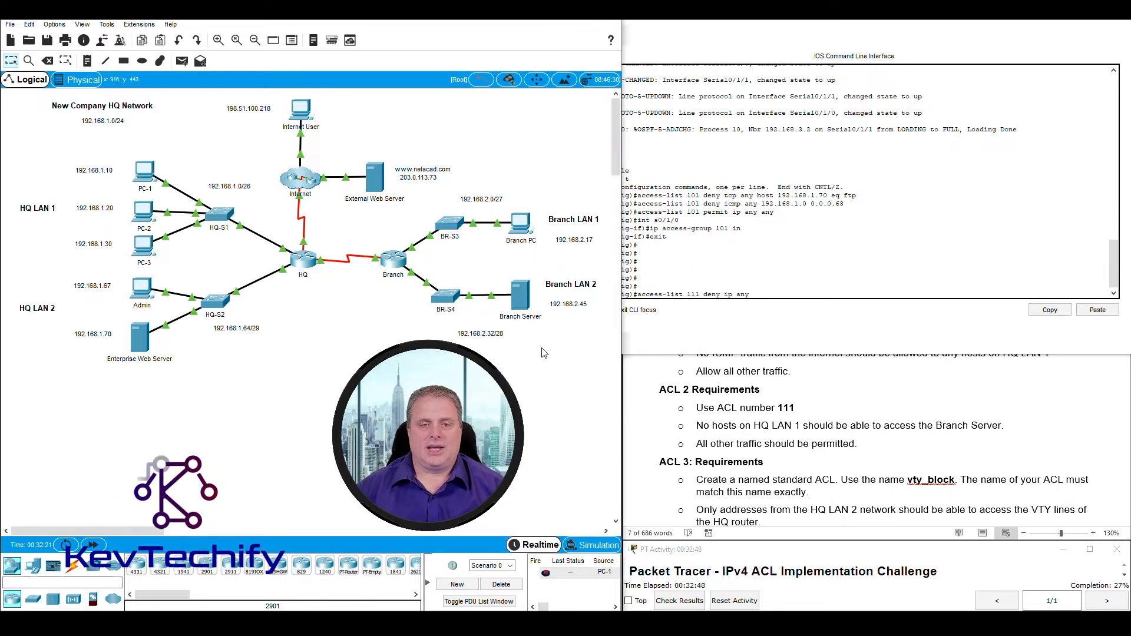
pyautogui.moveTo(542, 334); pyautogui.dragTo(493, 269)
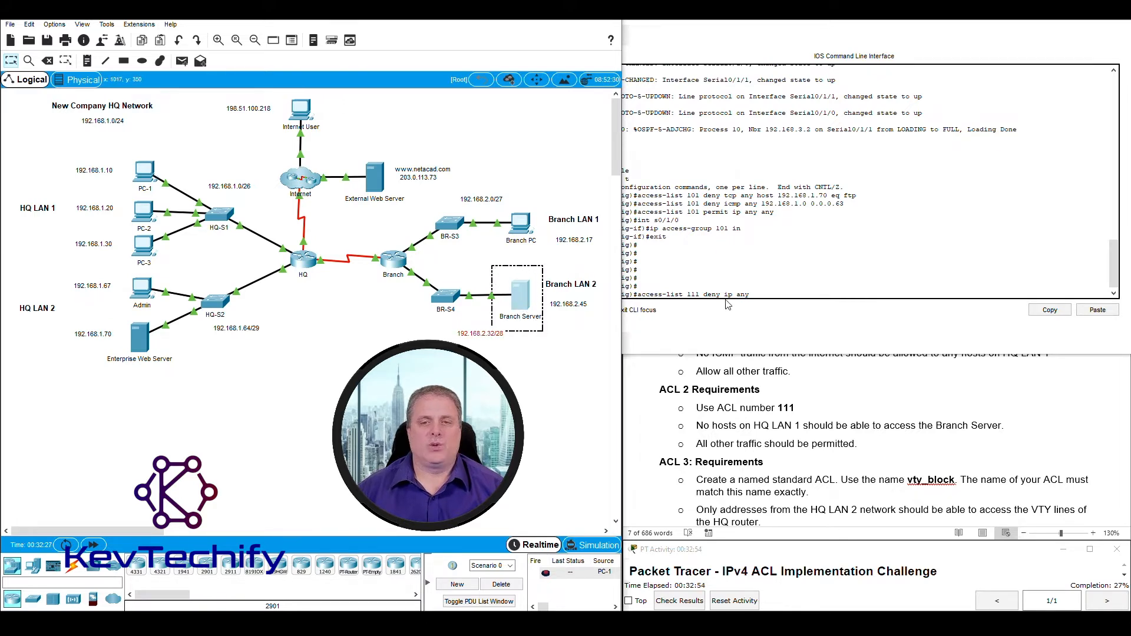
pyautogui.click(766, 295)
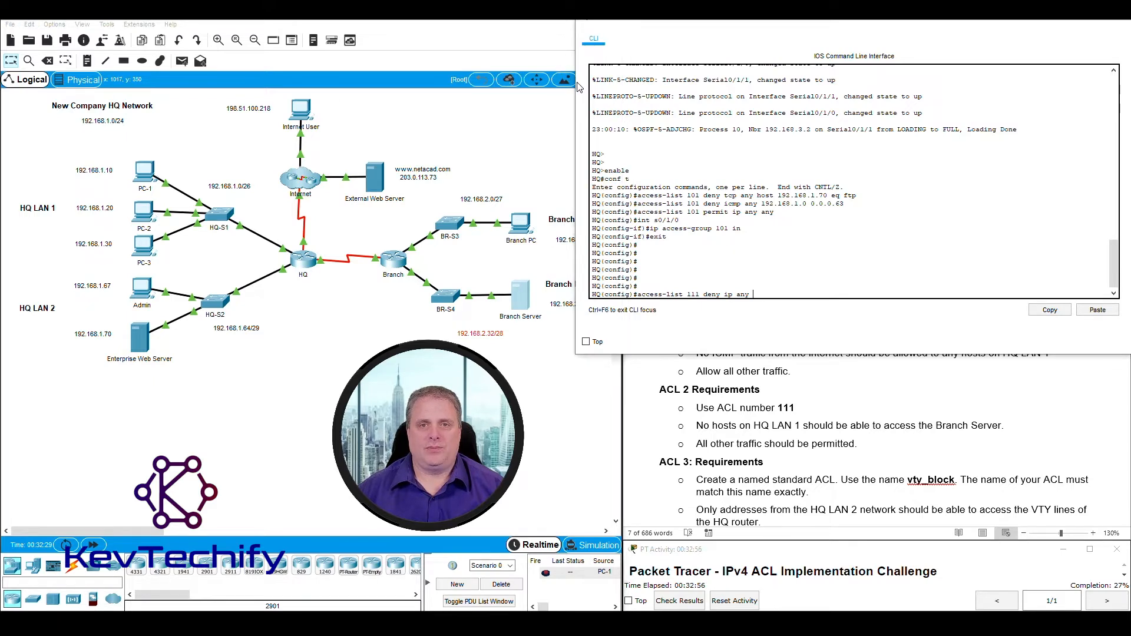
# Complete and enter 'access-list 111 deny ip any host 192.168.2.45' for the Branch Server.
pyautogui.moveTo(579, 87); pyautogui.dragTo(613, 87)
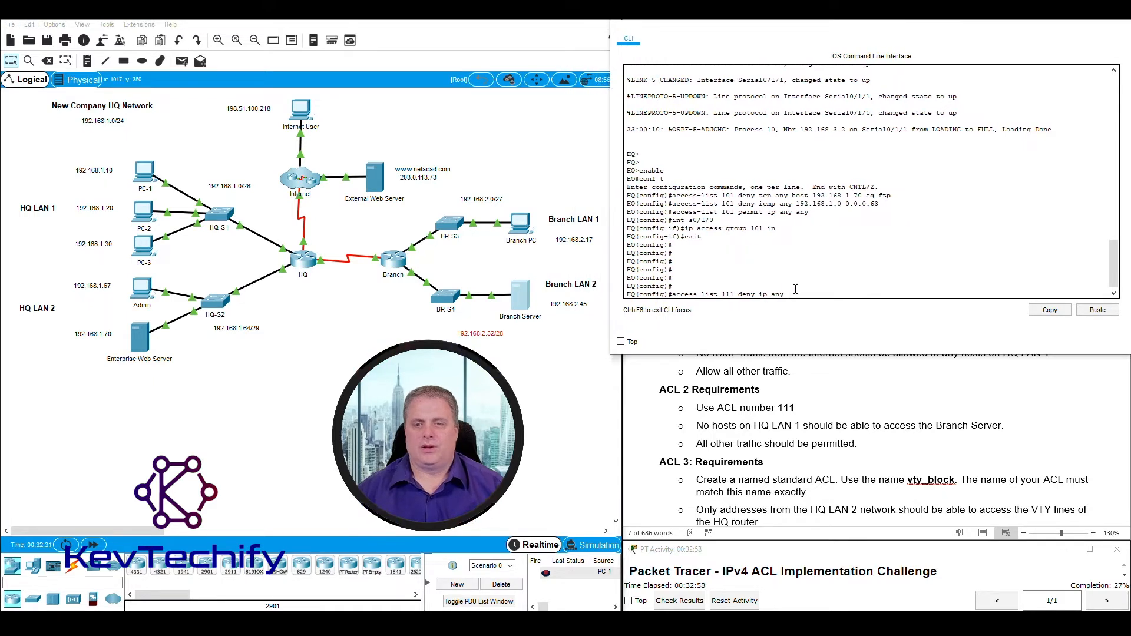
pyautogui.write('host')
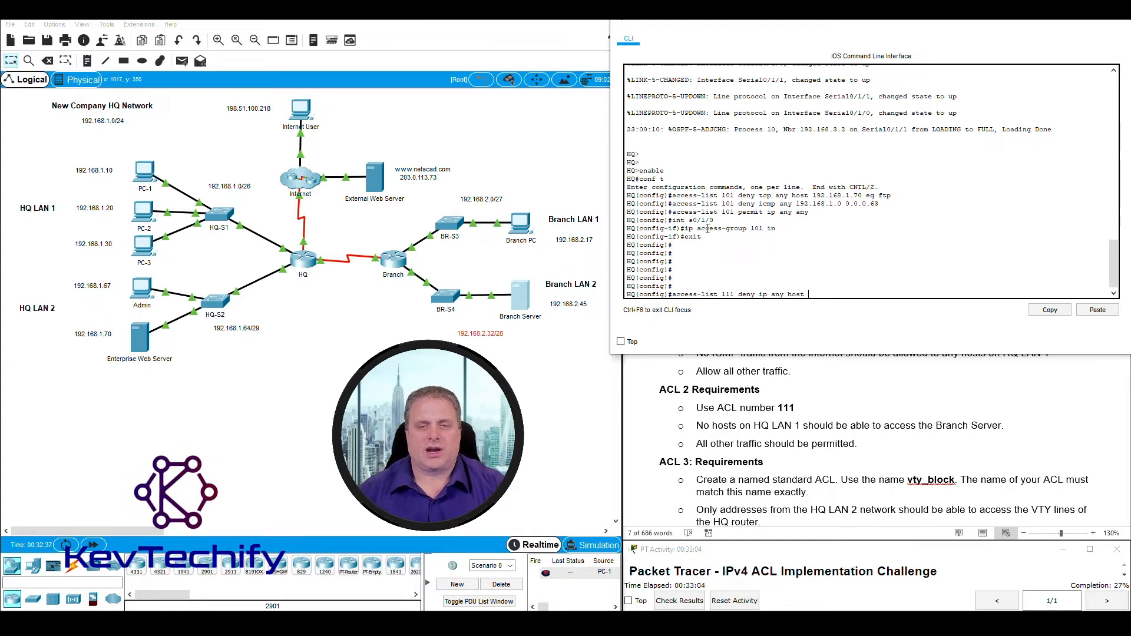
pyautogui.moveTo(593, 317); pyautogui.dragTo(556, 302)
pyautogui.click(829, 294)
pyautogui.write('192.168.2.45')
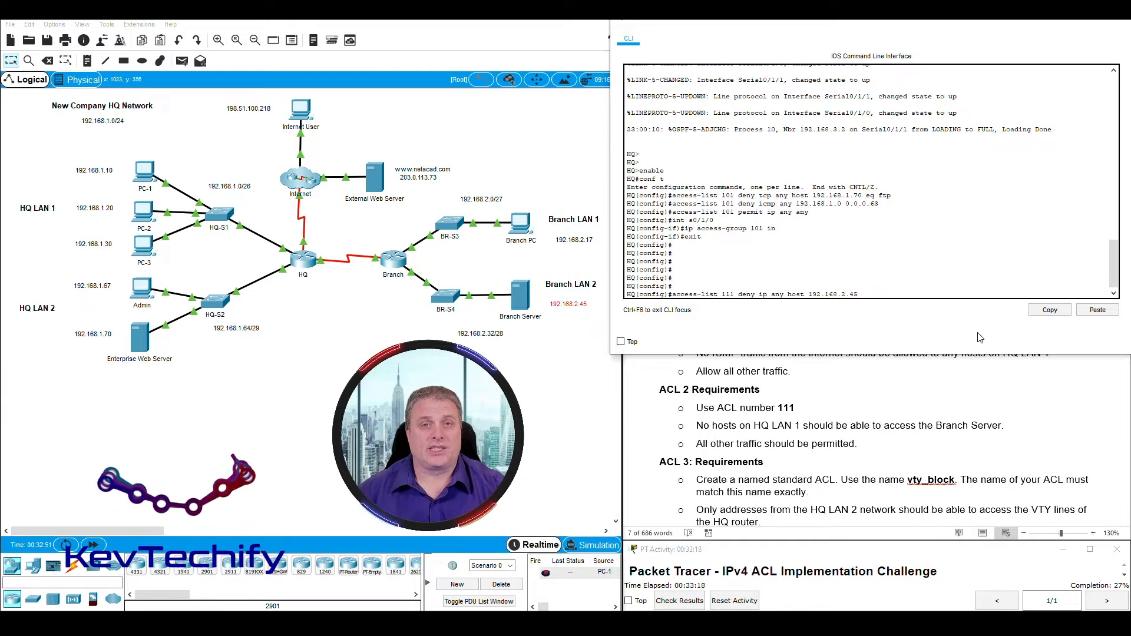
pyautogui.press('Return')
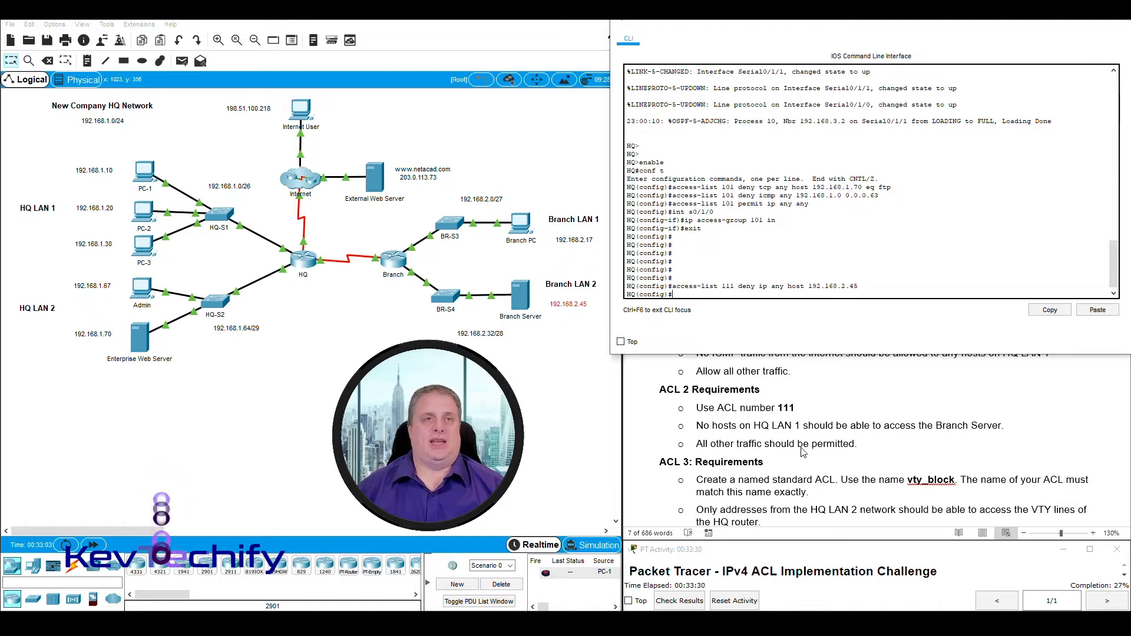
# Add 'access-list 111 permit ip any any', re-entering it with the missing ip keyword.
pyautogui.click(688, 293)
pyautogui.write('a')
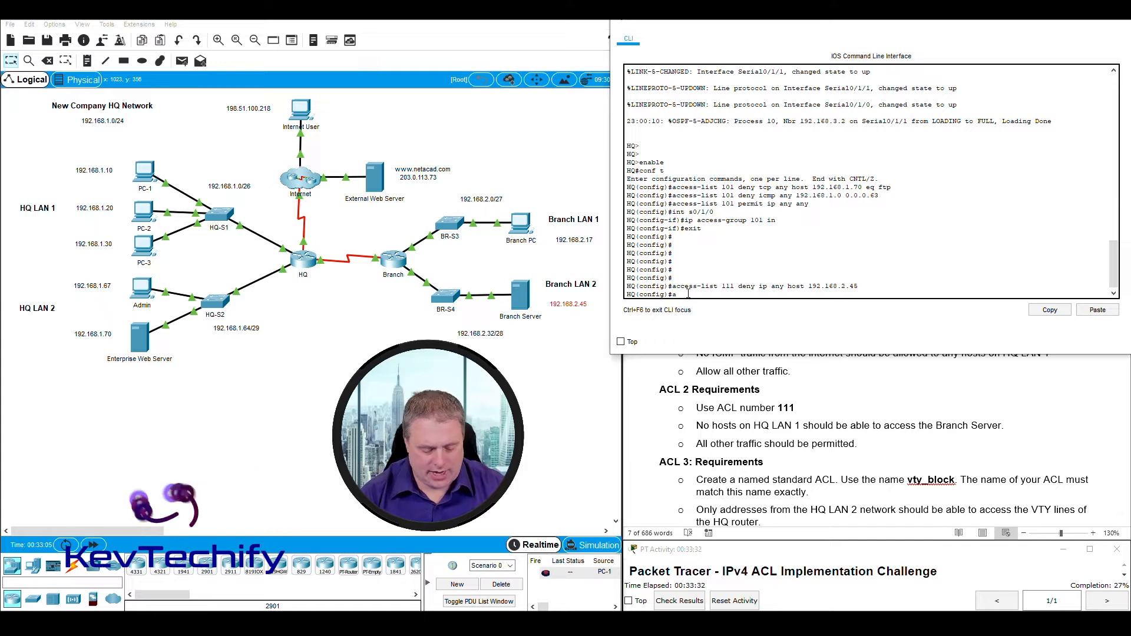
pyautogui.write('ccess')
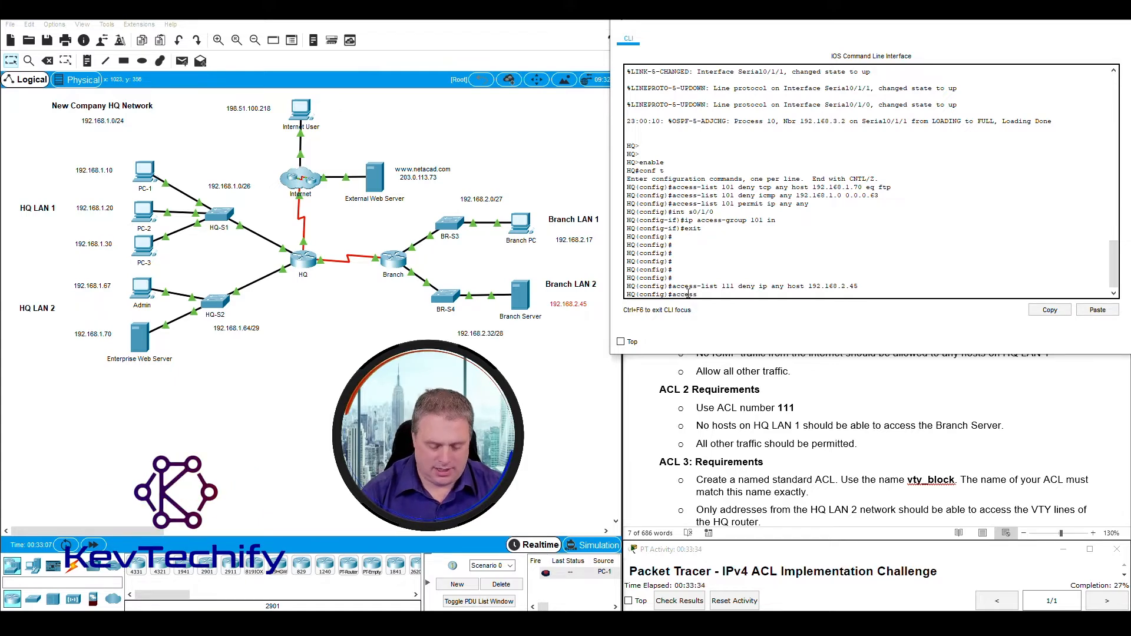
pyautogui.write('-list')
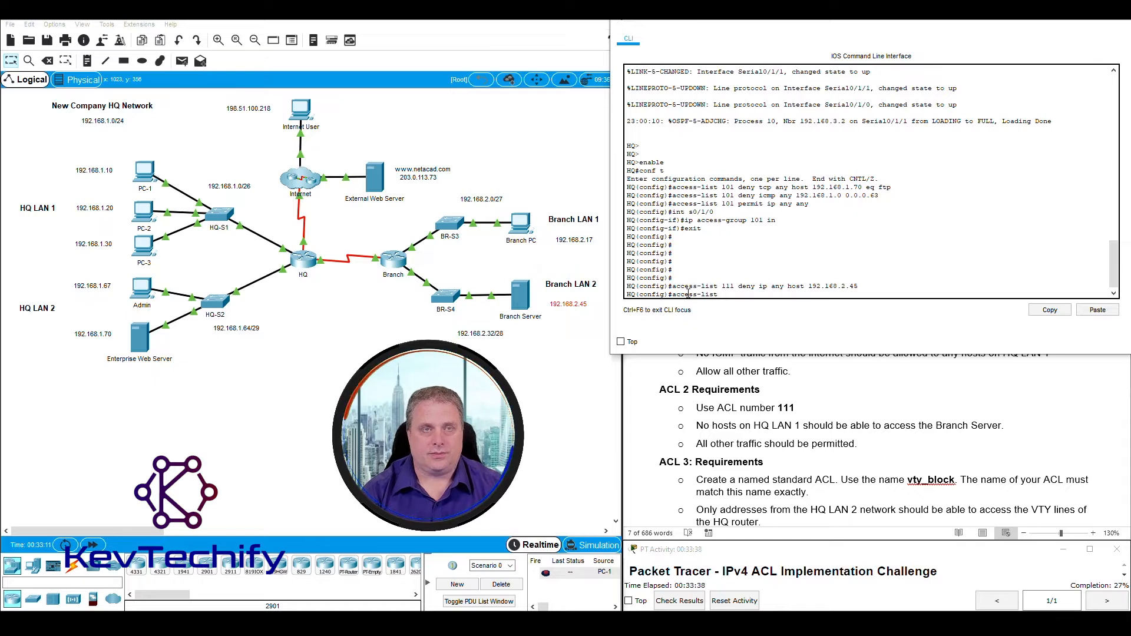
pyautogui.write(' 111')
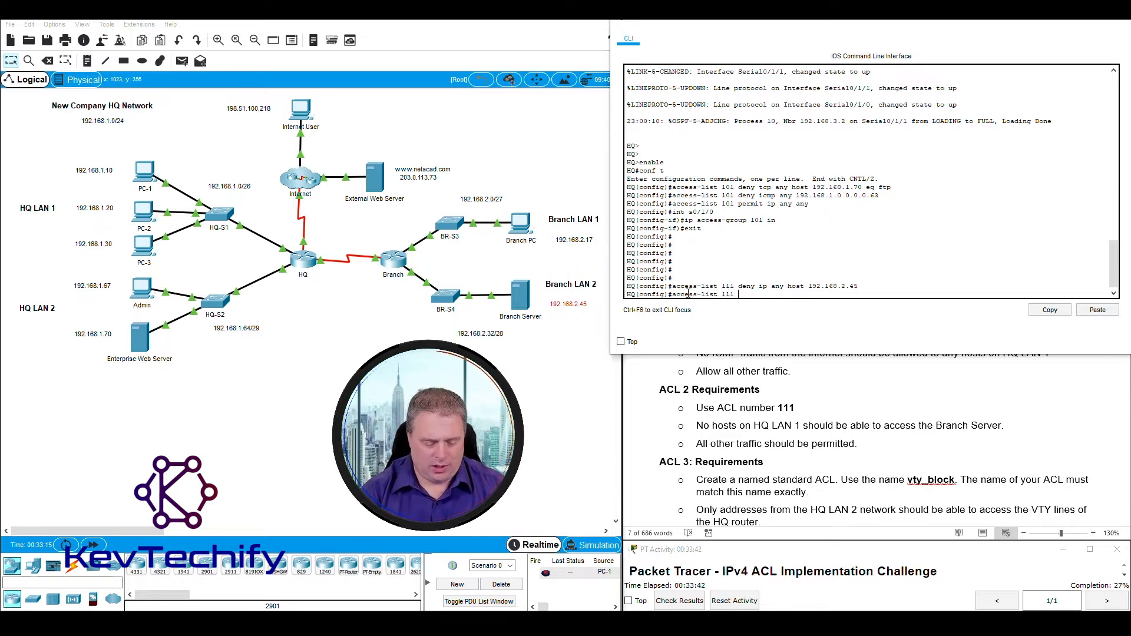
pyautogui.write(' permit any an')
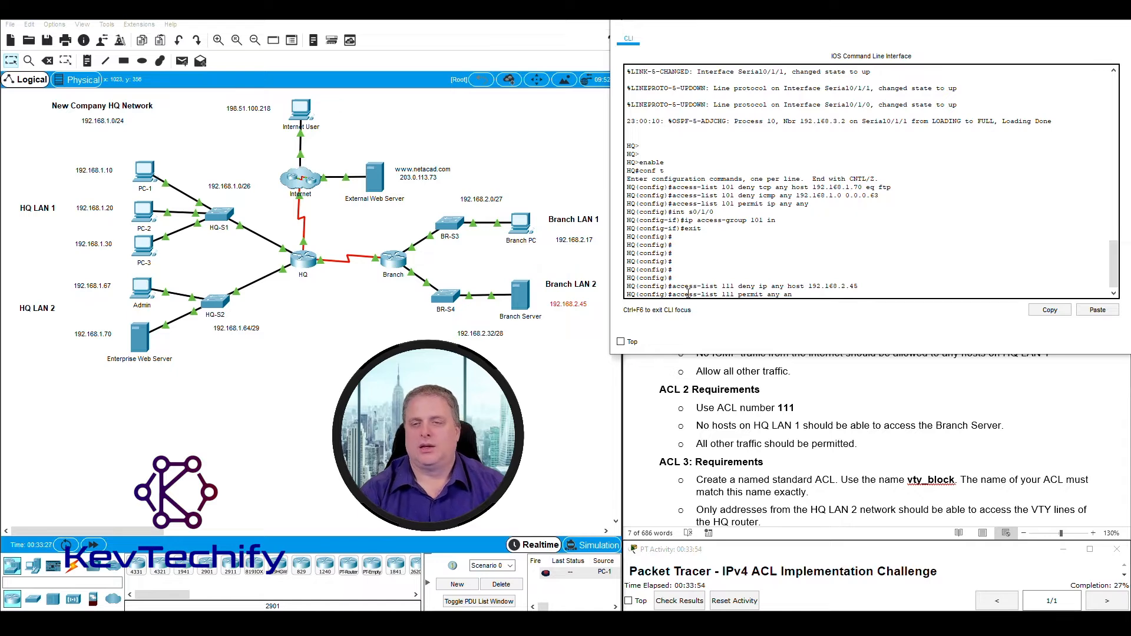
pyautogui.write('t')
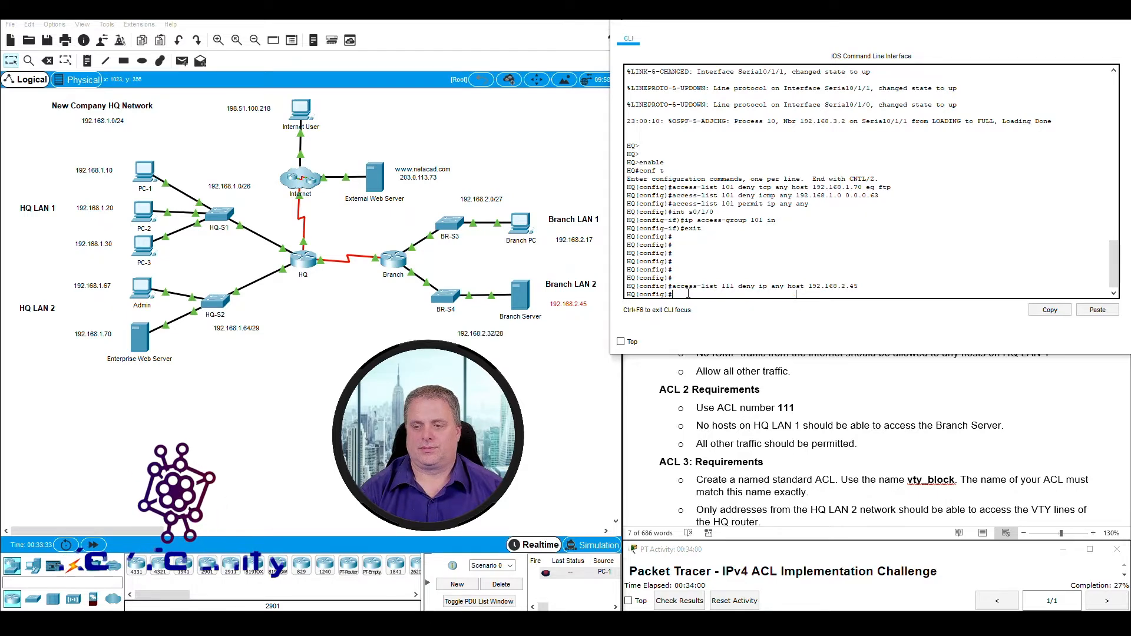
pyautogui.press('Return')
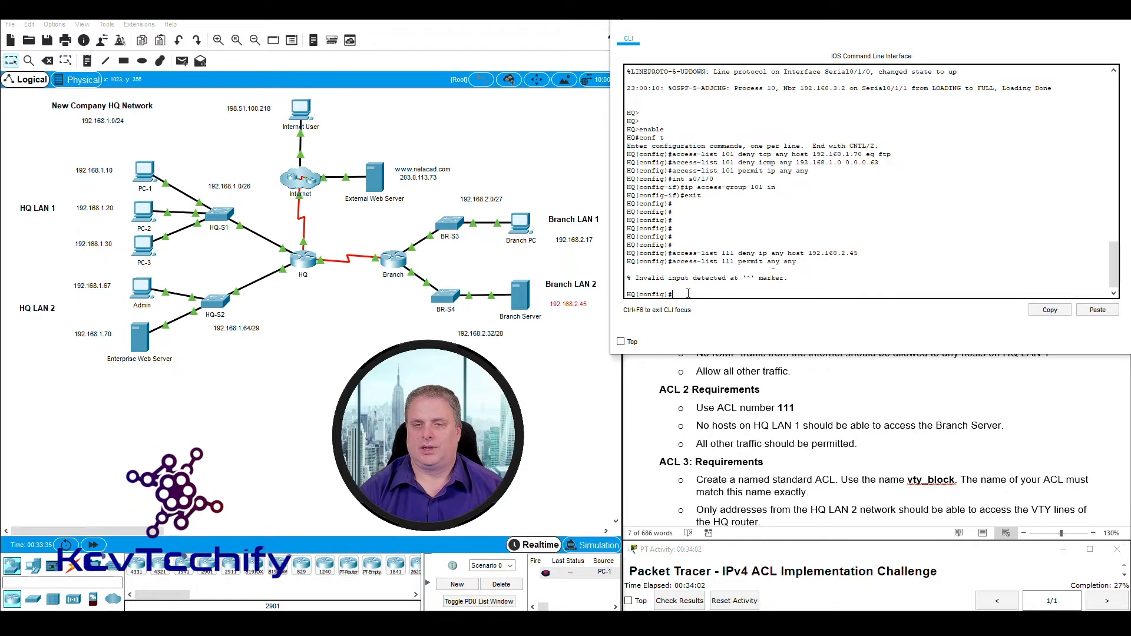
pyautogui.press('Up')
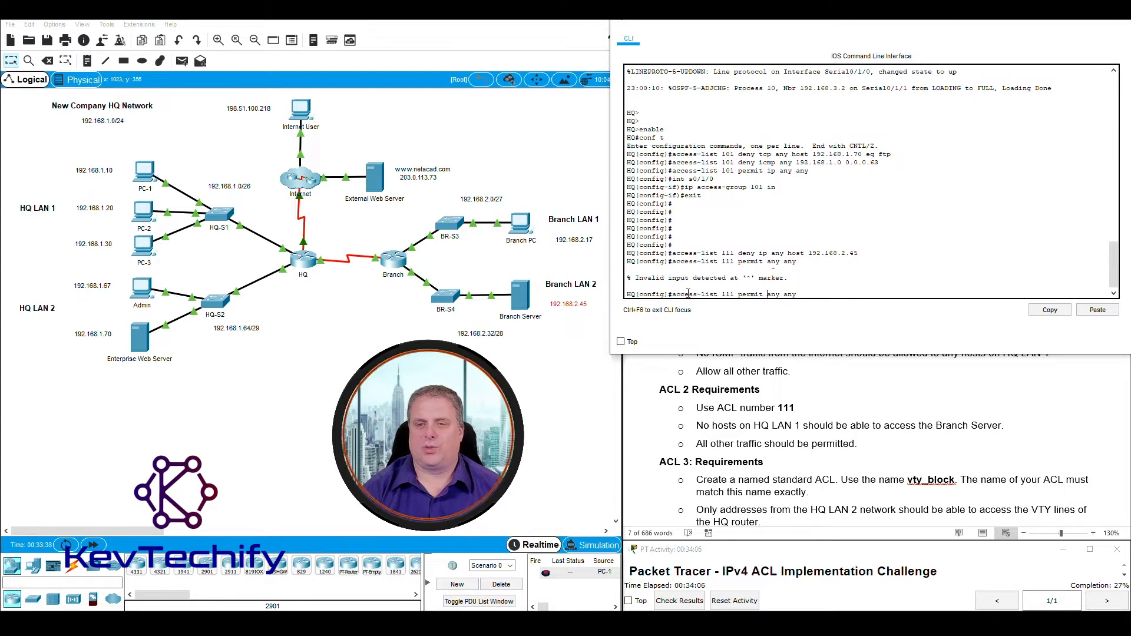
pyautogui.press('Left')
pyautogui.press('Left')
pyautogui.press('Left')
pyautogui.press('Left')
pyautogui.press('Left')
pyautogui.press('Left')
pyautogui.press('Left')
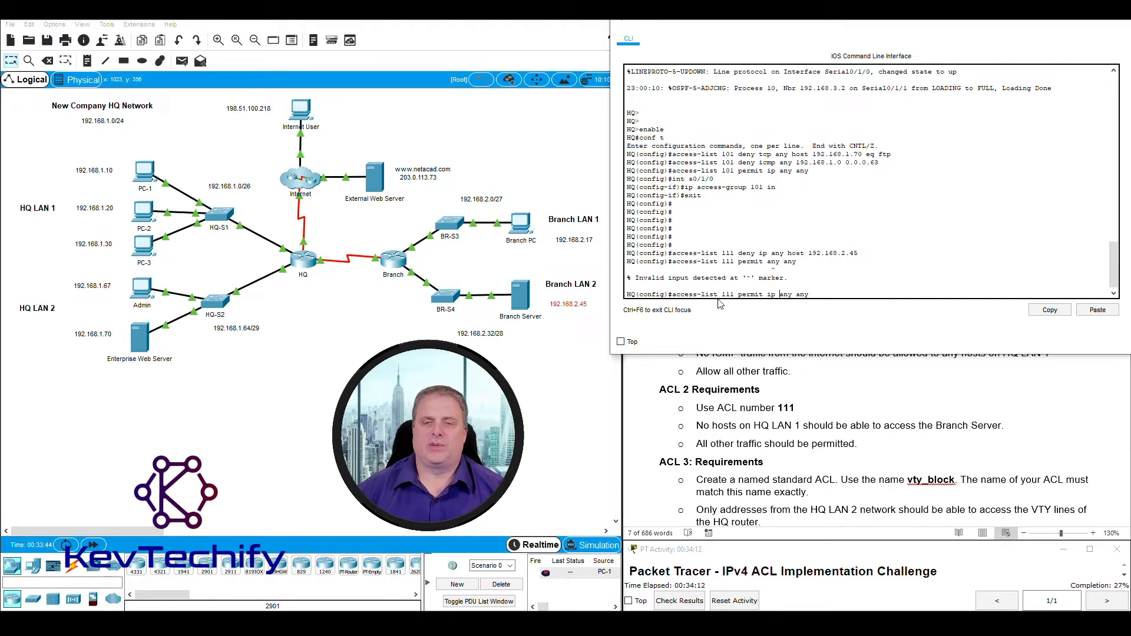
pyautogui.moveTo(673, 294); pyautogui.dragTo(814, 294)
pyautogui.click(814, 295)
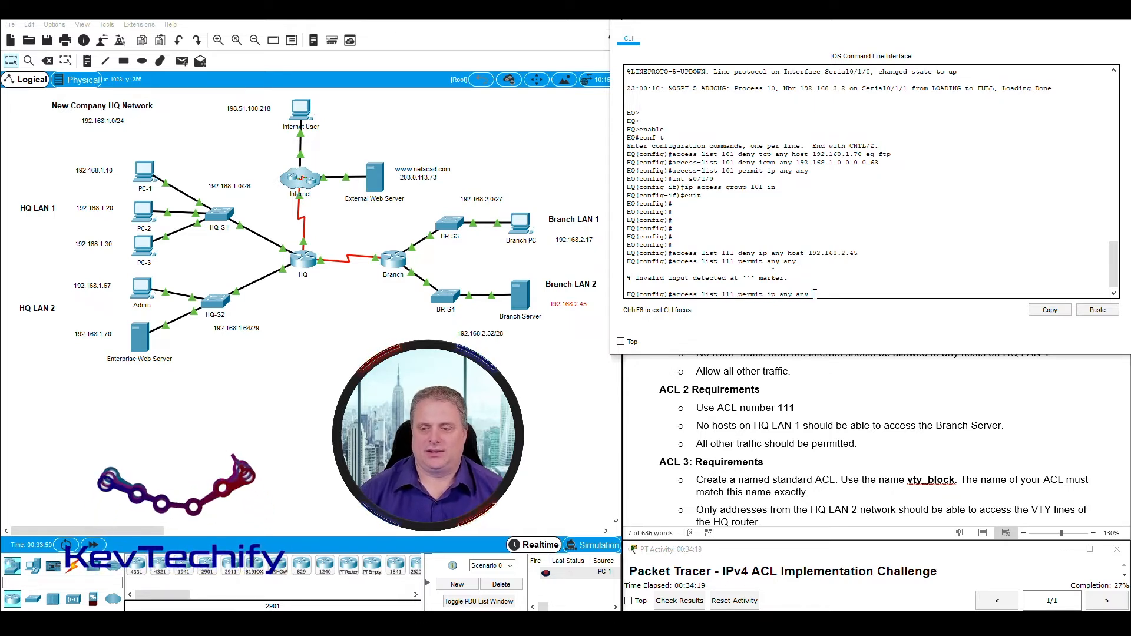
pyautogui.press('Return')
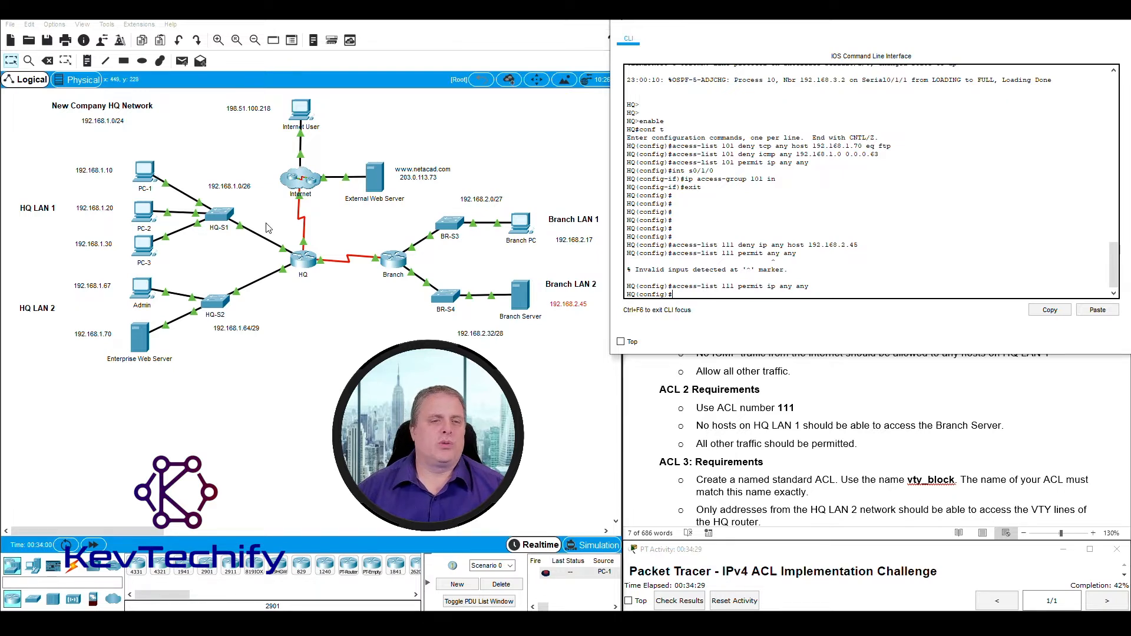
# Enter interface g0/0/0 configuration on HQ and begin the 'ip access-group' command.
pyautogui.moveTo(272, 228); pyautogui.dragTo(296, 261)
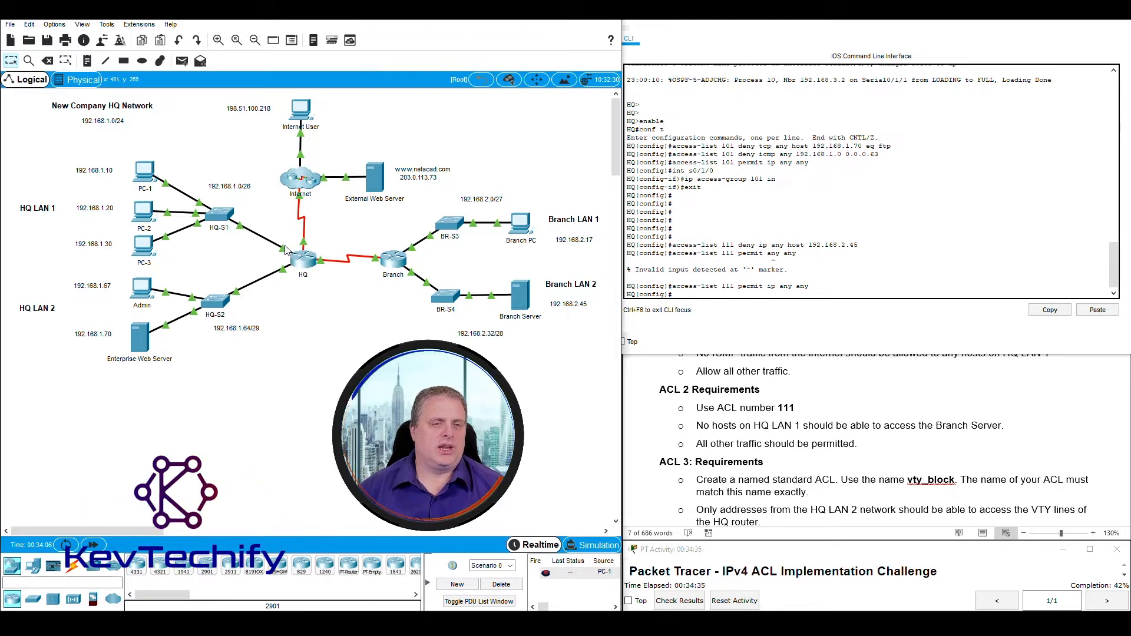
pyautogui.moveTo(293, 247)
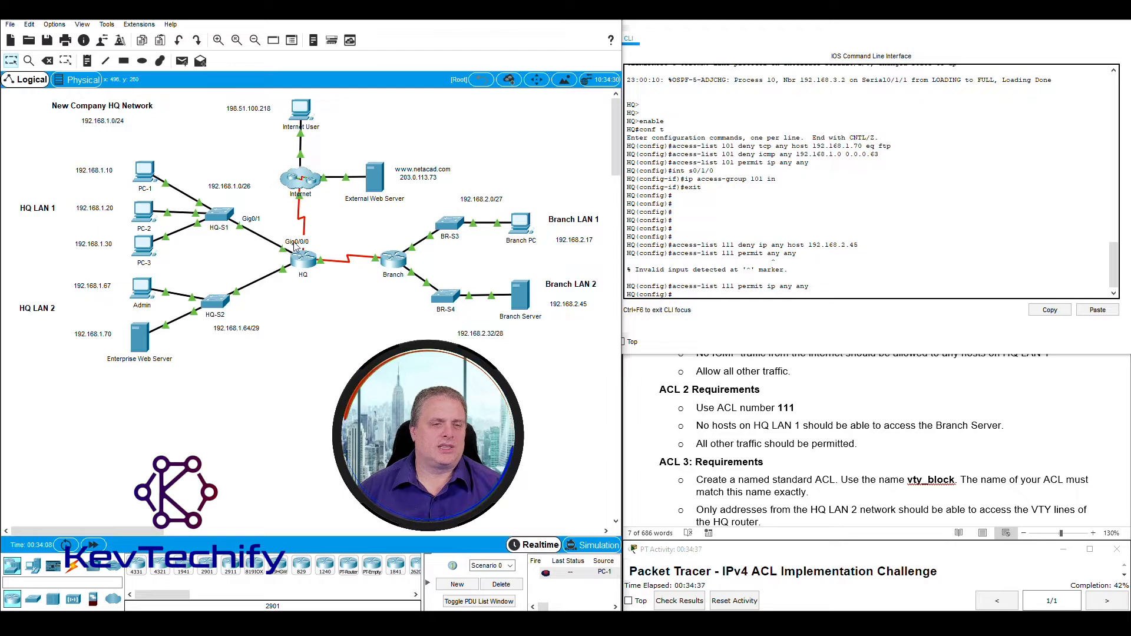
pyautogui.click(689, 297)
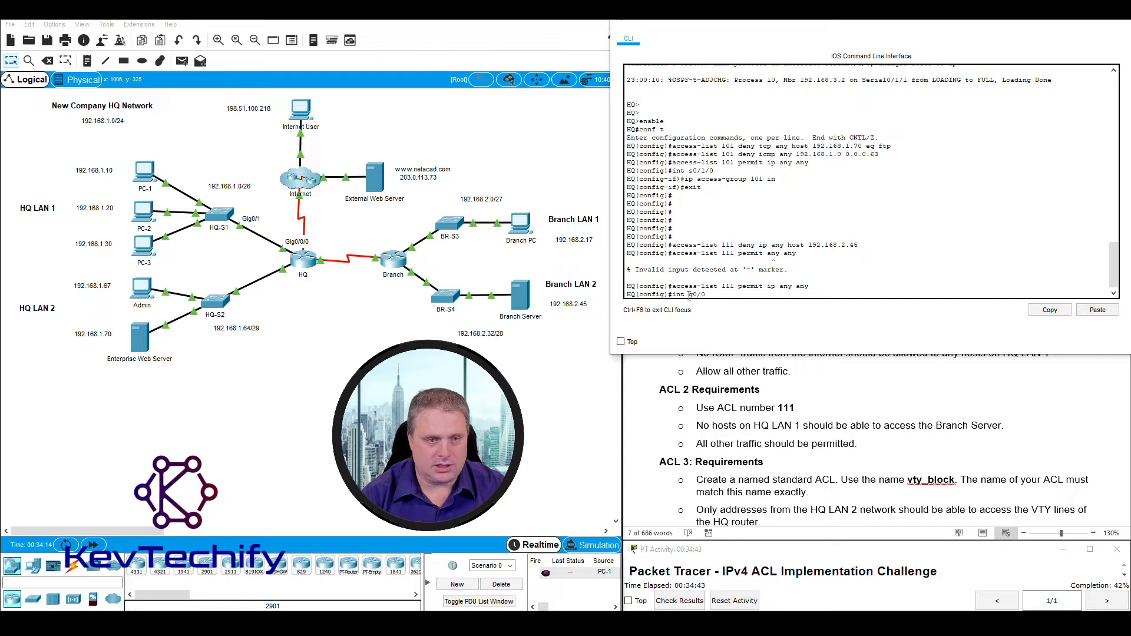
pyautogui.press('Return')
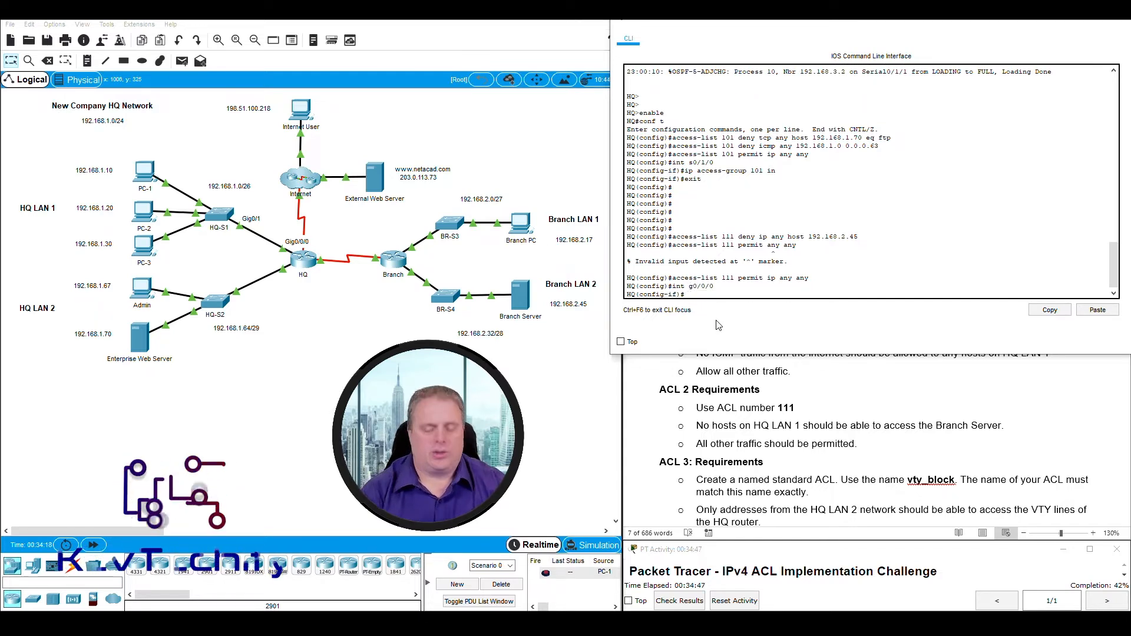
pyautogui.write('ip acess-group 111')
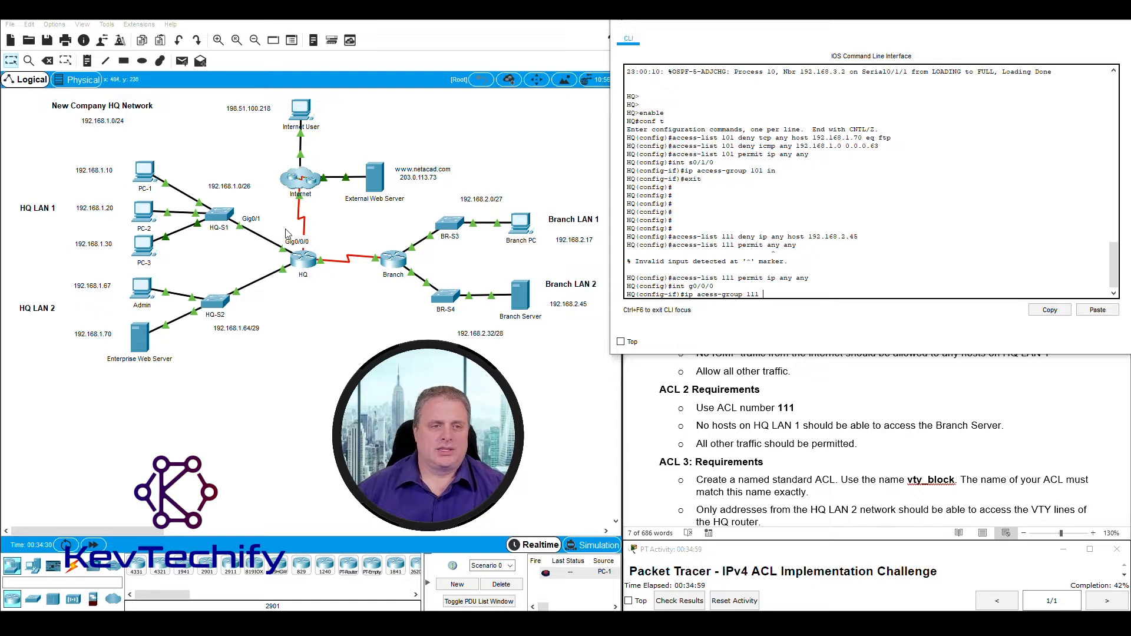
pyautogui.moveTo(273, 233); pyautogui.dragTo(293, 252)
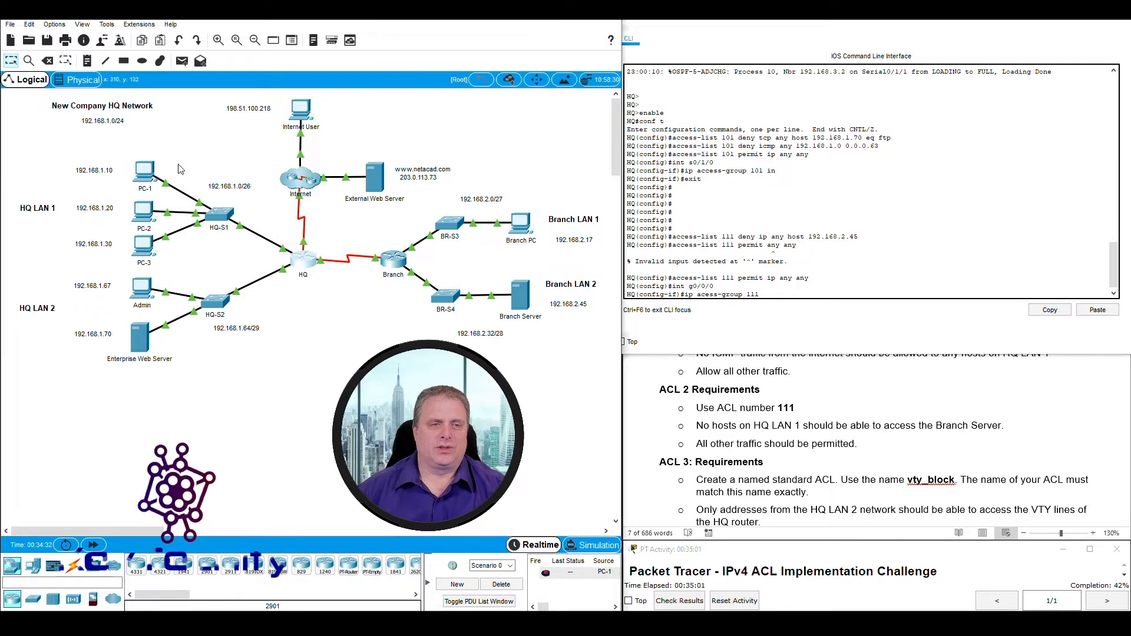
pyautogui.moveTo(118, 151); pyautogui.dragTo(248, 256)
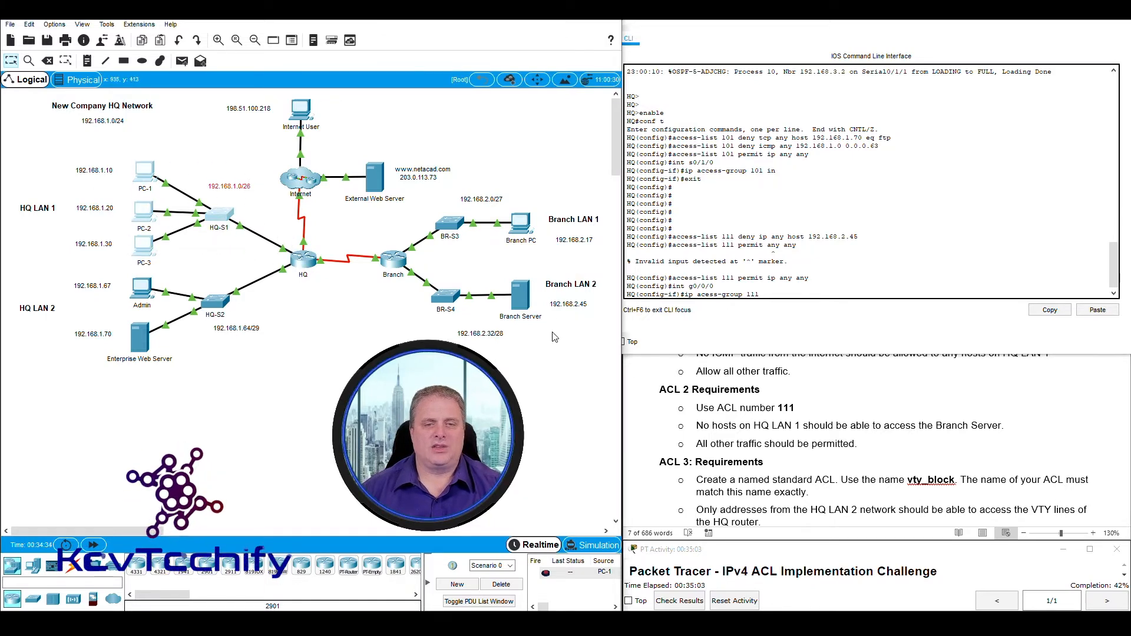
pyautogui.moveTo(129, 149); pyautogui.dragTo(285, 246)
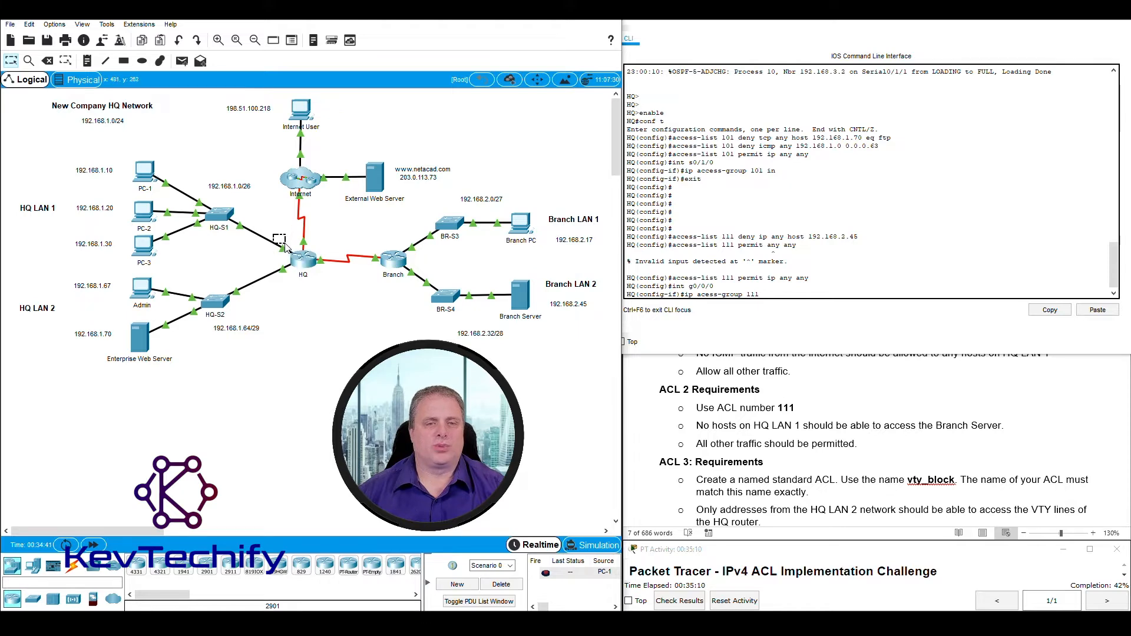
pyautogui.click(763, 297)
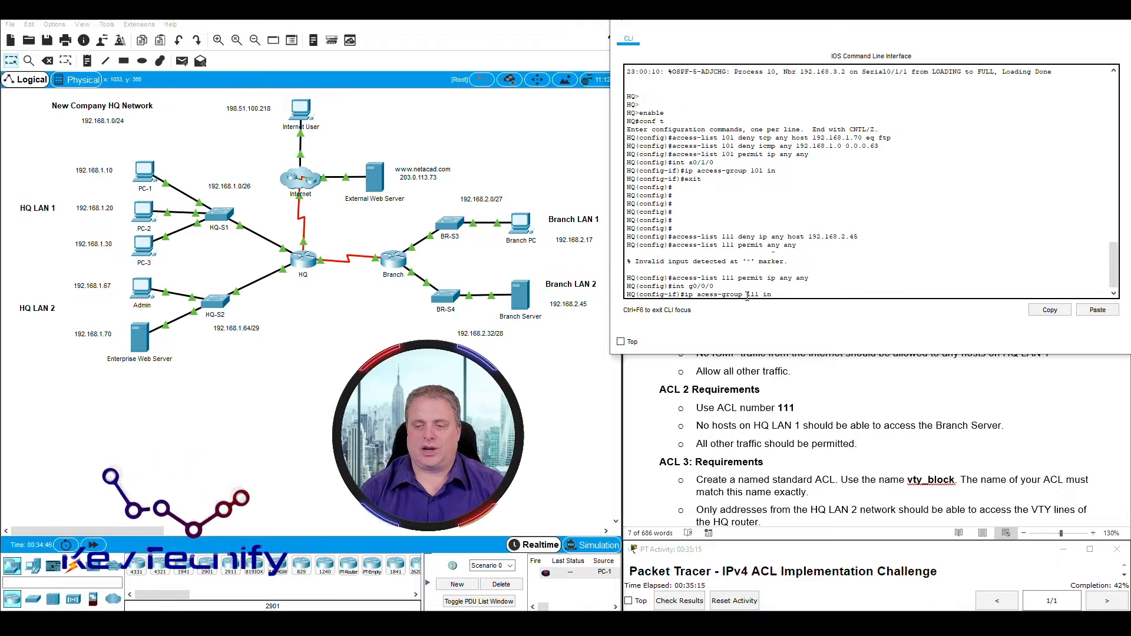
# Apply 'ip access-group 111 in' on g0/0/0, fixing the 'acess' misspelling after the first attempt fails.
pyautogui.press('Return')
pyautogui.press('Up')
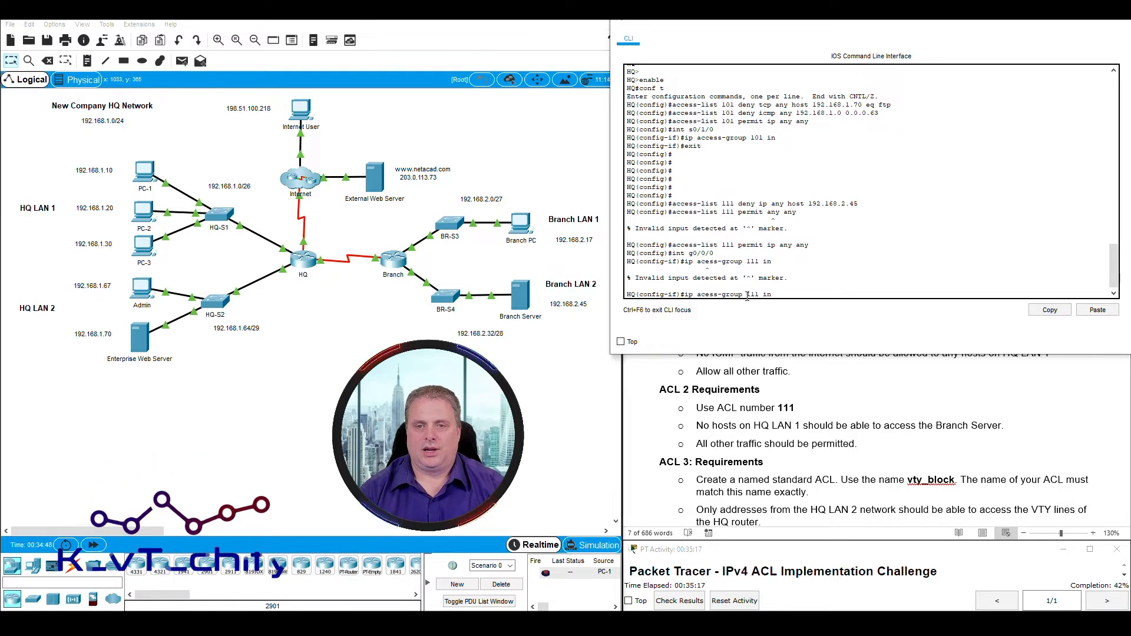
pyautogui.press('Left')
pyautogui.press('Left')
pyautogui.press('Left')
pyautogui.press('Left')
pyautogui.press('Left')
pyautogui.press('Left')
pyautogui.press('Left')
pyautogui.press('Left')
pyautogui.press('Left')
pyautogui.press('Left')
pyautogui.press('Left')
pyautogui.press('Left')
pyautogui.press('Left')
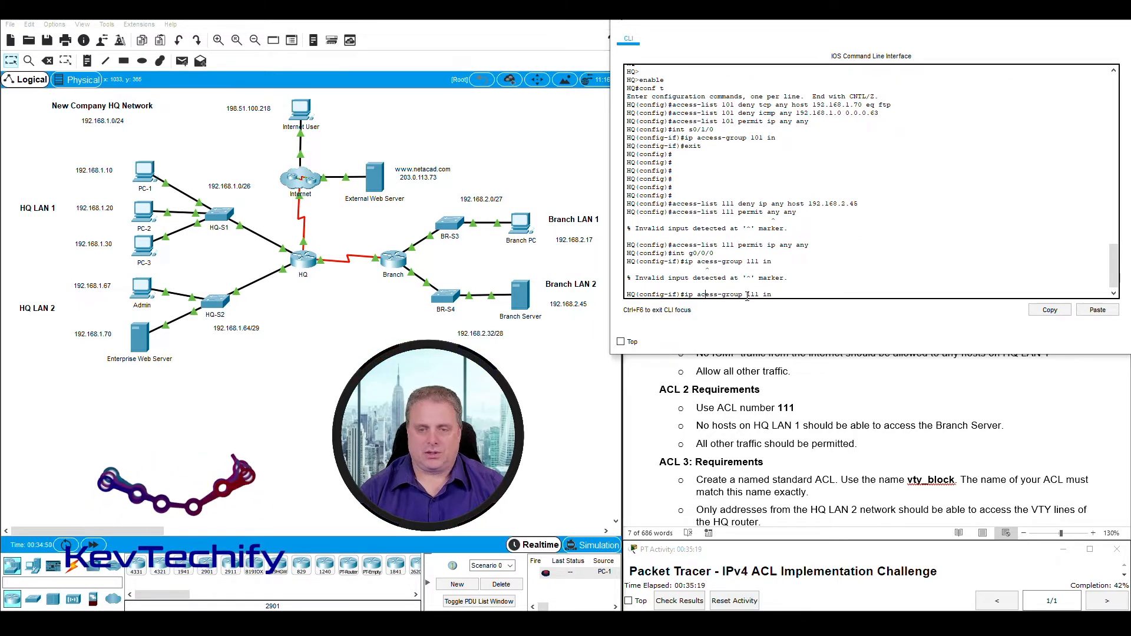
pyautogui.write('c')
pyautogui.press('Return')
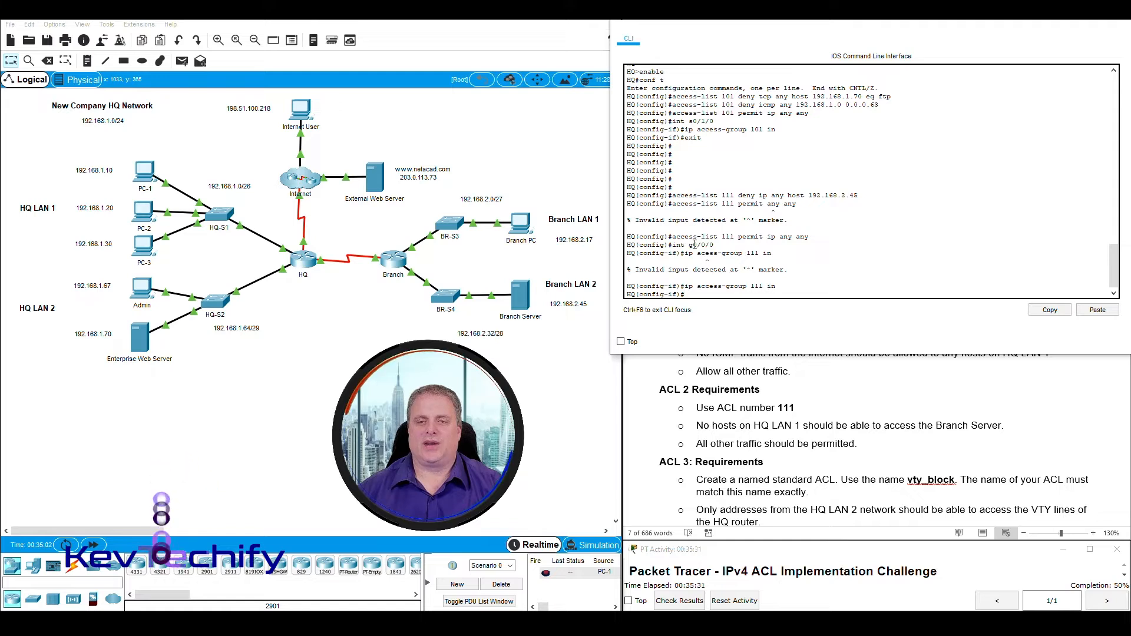
pyautogui.moveTo(689, 245); pyautogui.dragTo(714, 245)
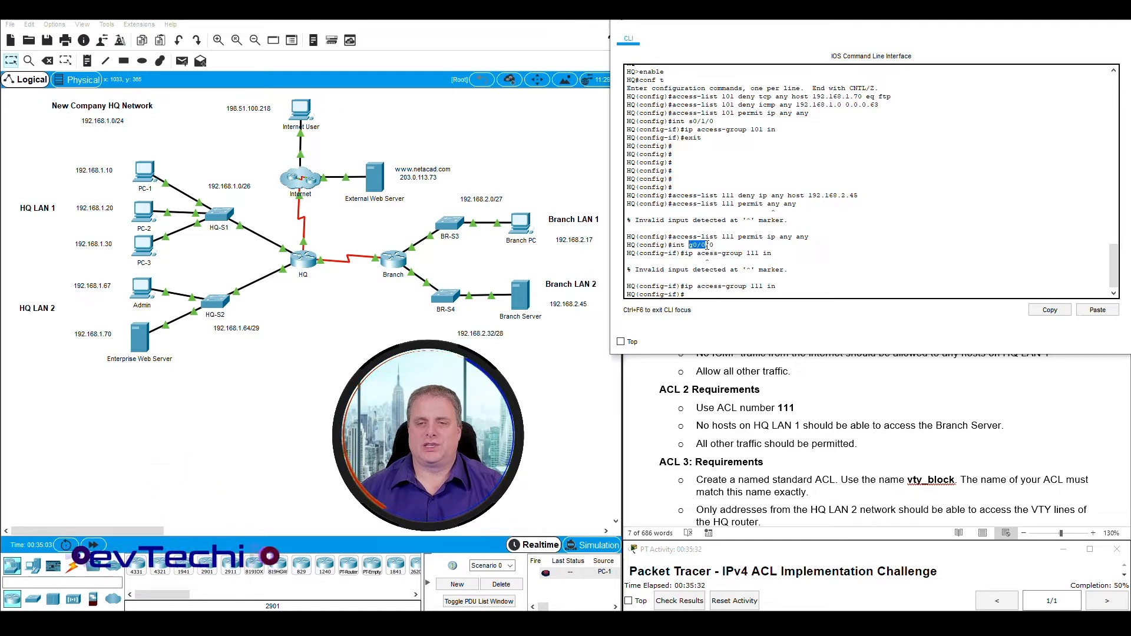
pyautogui.click(705, 296)
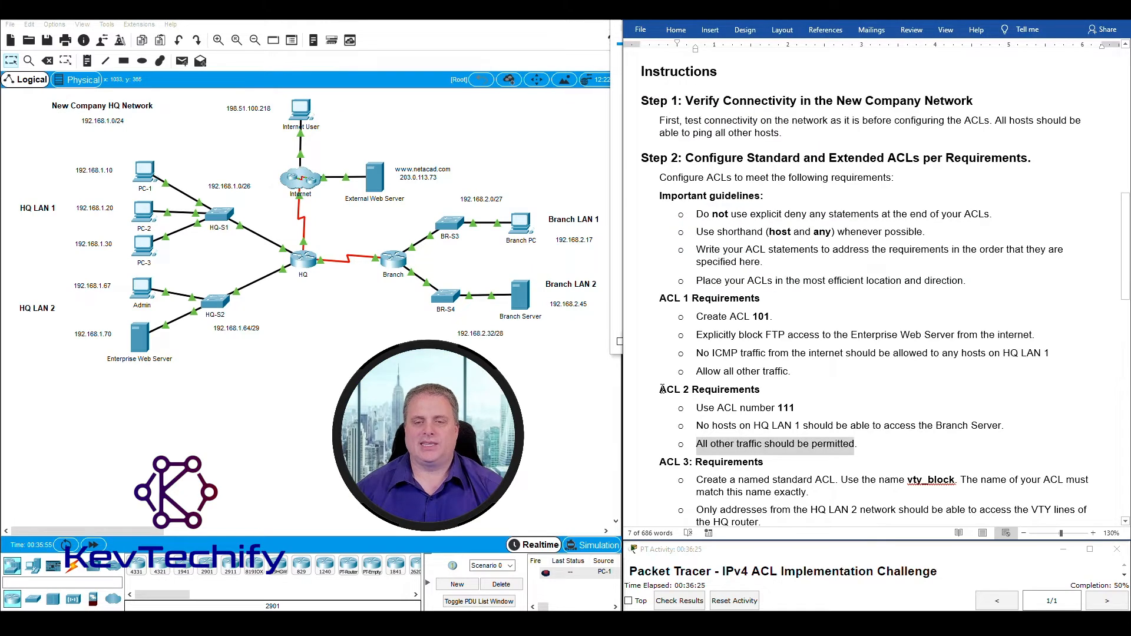
# Highlight the ACL 3 Requirements in Word and the required ACL name vty_block.
pyautogui.moveTo(658, 390); pyautogui.dragTo(884, 441)
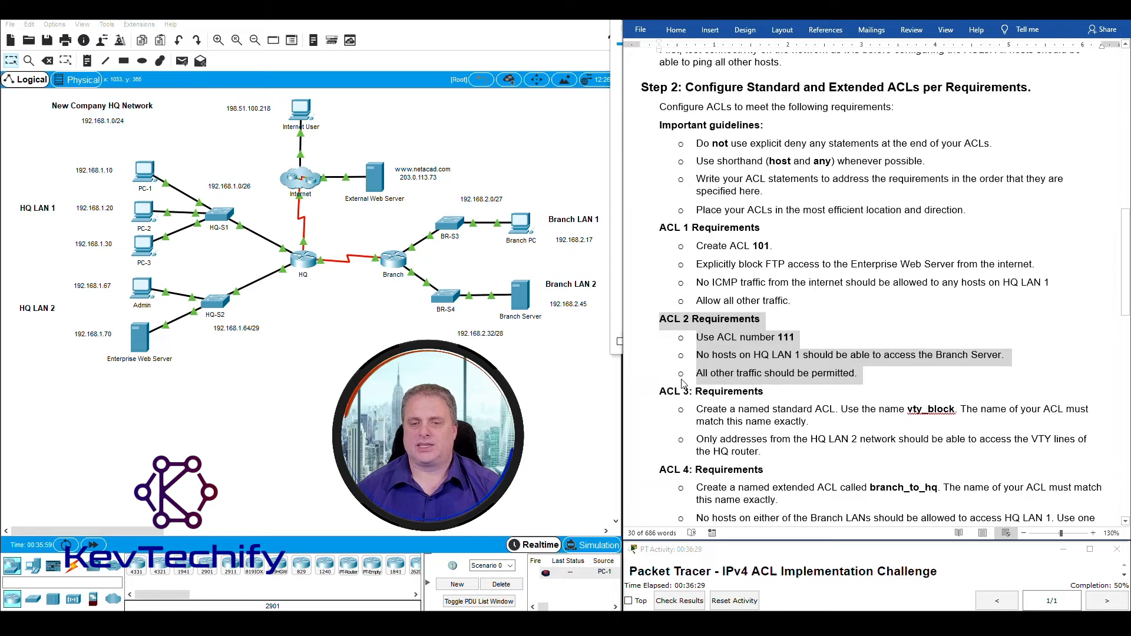
pyautogui.click(684, 384)
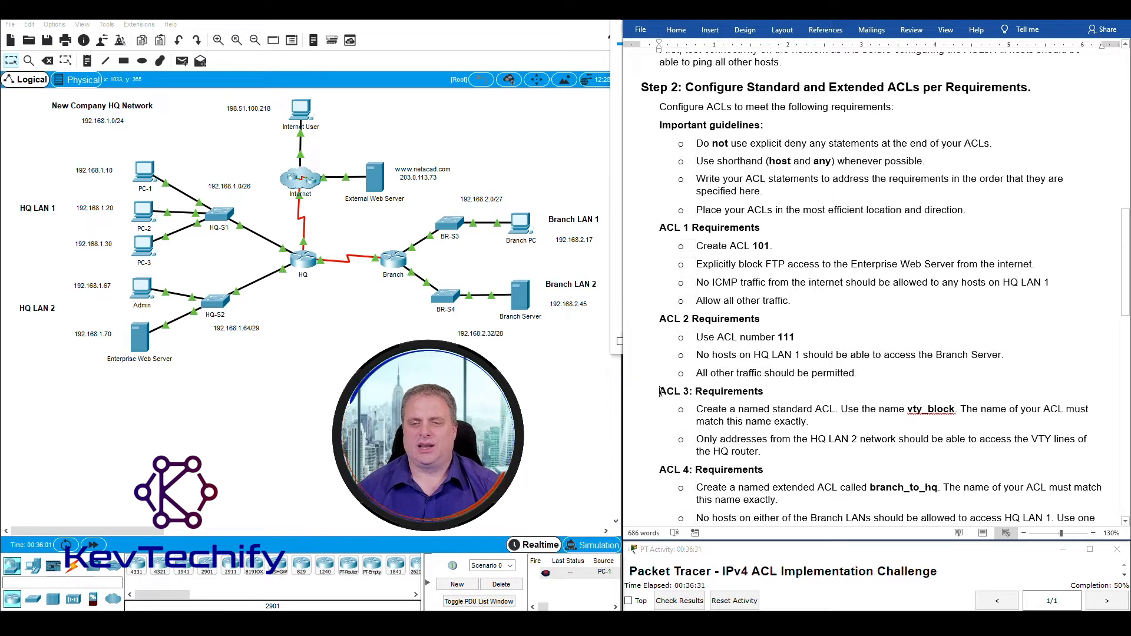
pyautogui.moveTo(660, 391); pyautogui.dragTo(772, 391)
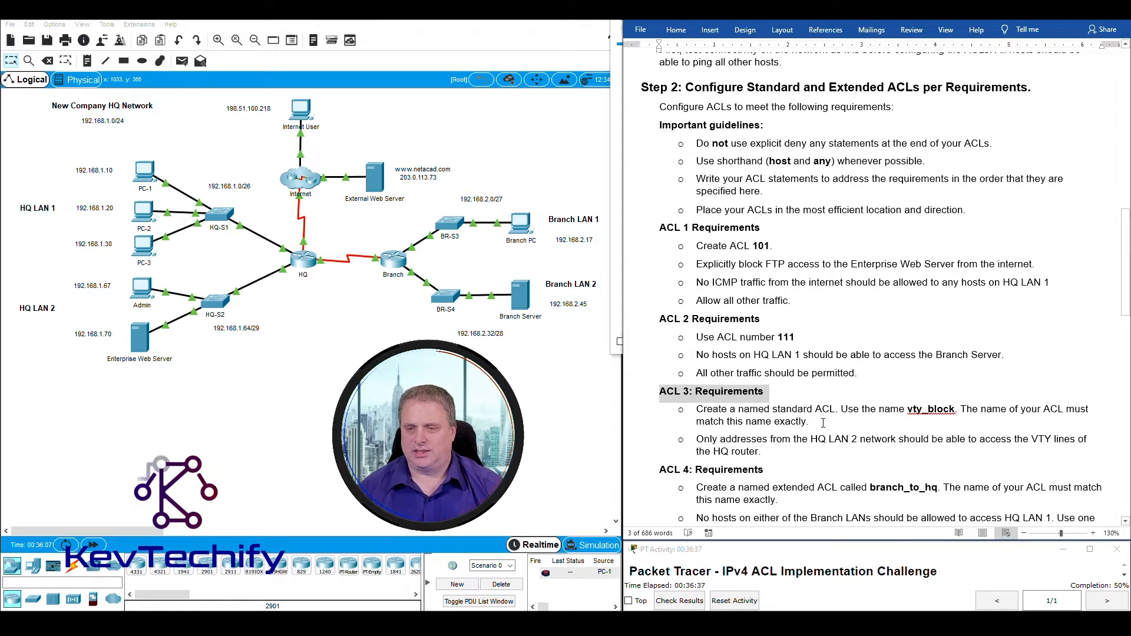
pyautogui.click(923, 411)
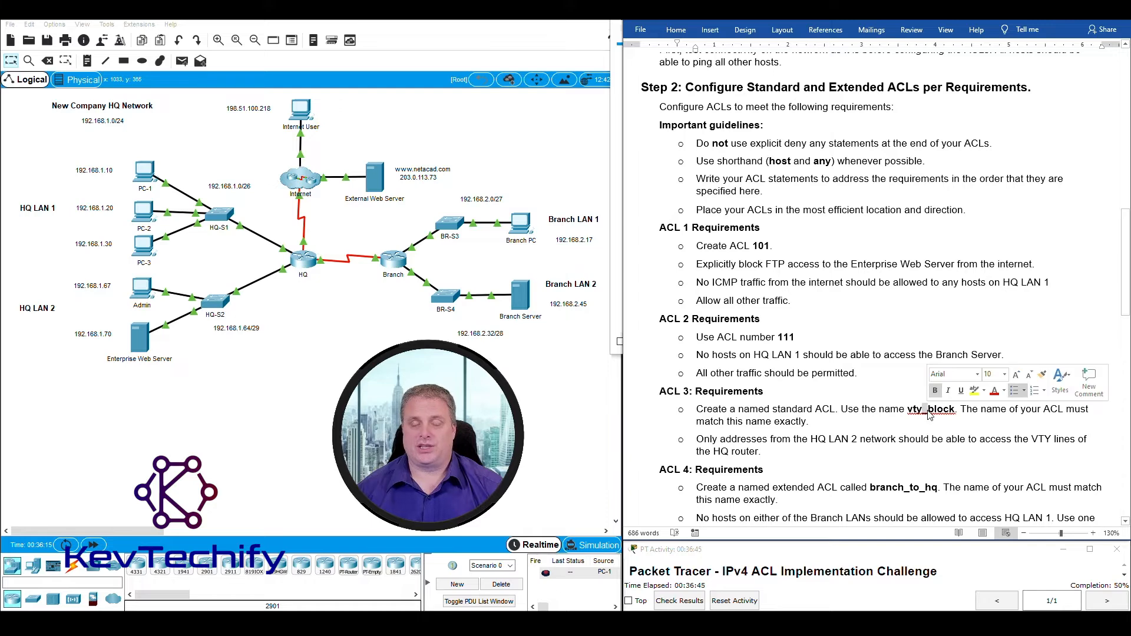
pyautogui.moveTo(909, 411); pyautogui.dragTo(943, 414)
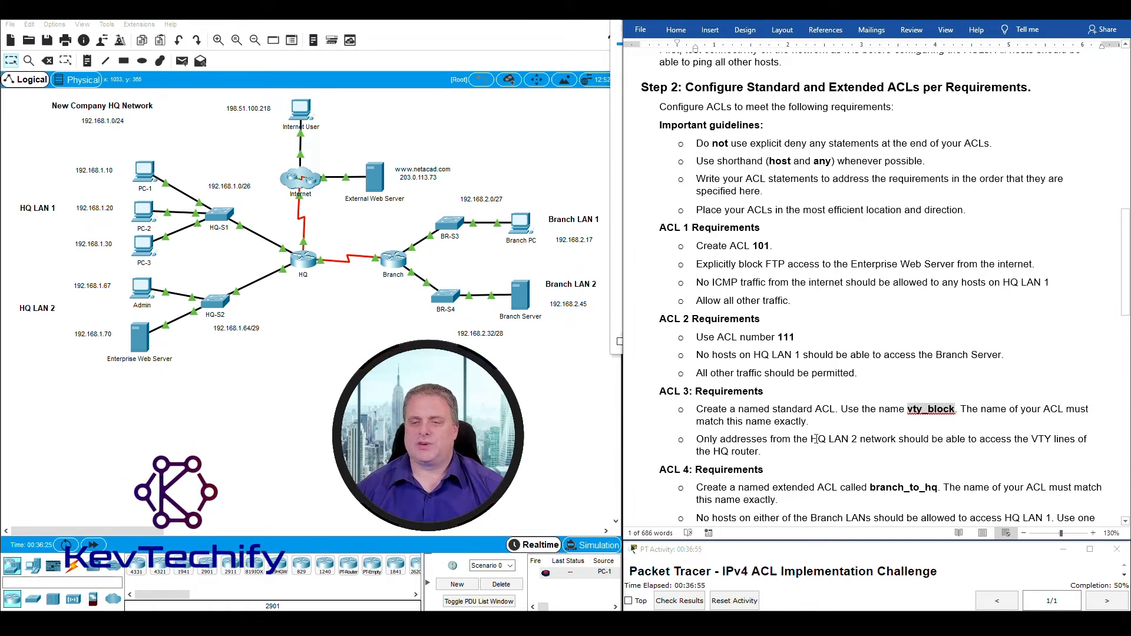
# Outline HQ LAN 2 and the HQ router on the topology, then reopen the HQ router's CLI.
pyautogui.moveTo(17, 275); pyautogui.dragTo(230, 335)
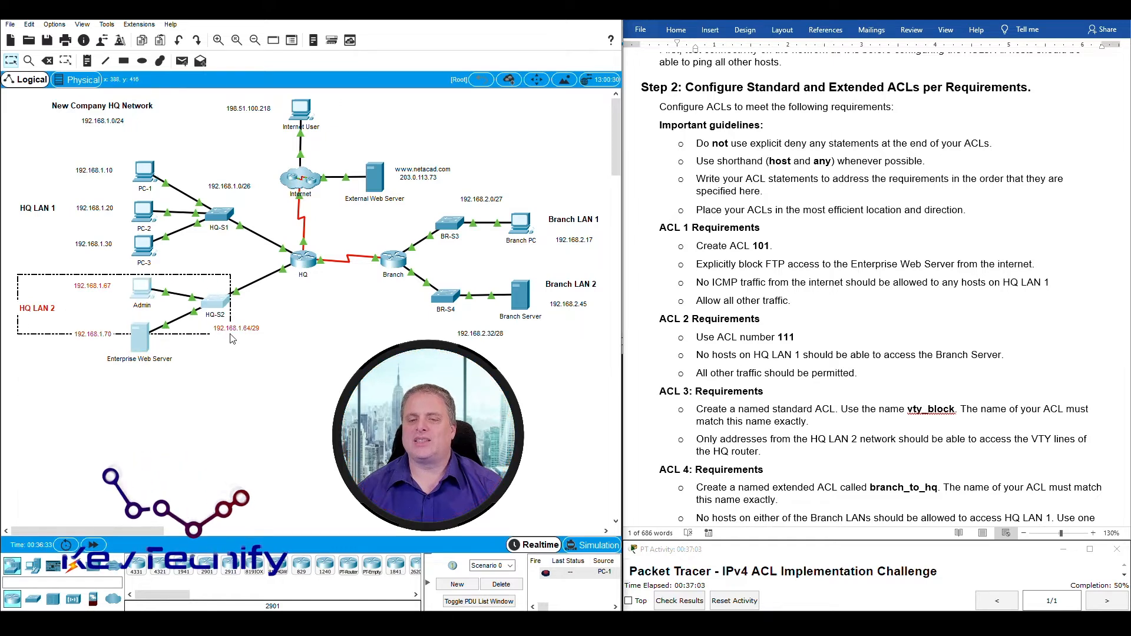
pyautogui.moveTo(232, 338); pyautogui.dragTo(258, 356)
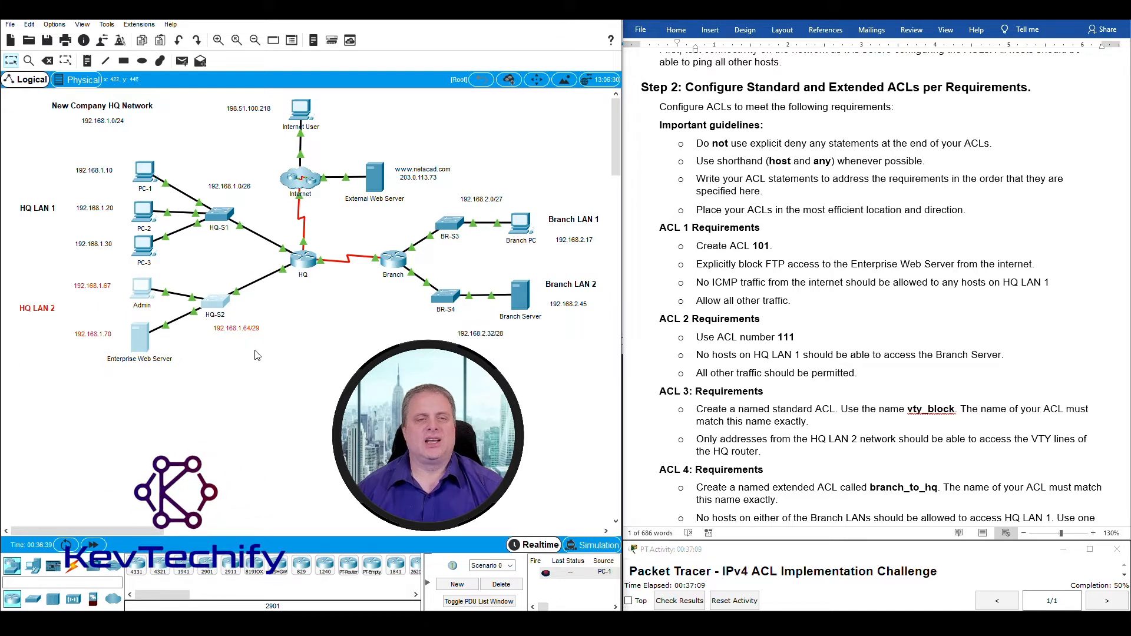
pyautogui.moveTo(332, 288); pyautogui.dragTo(286, 242)
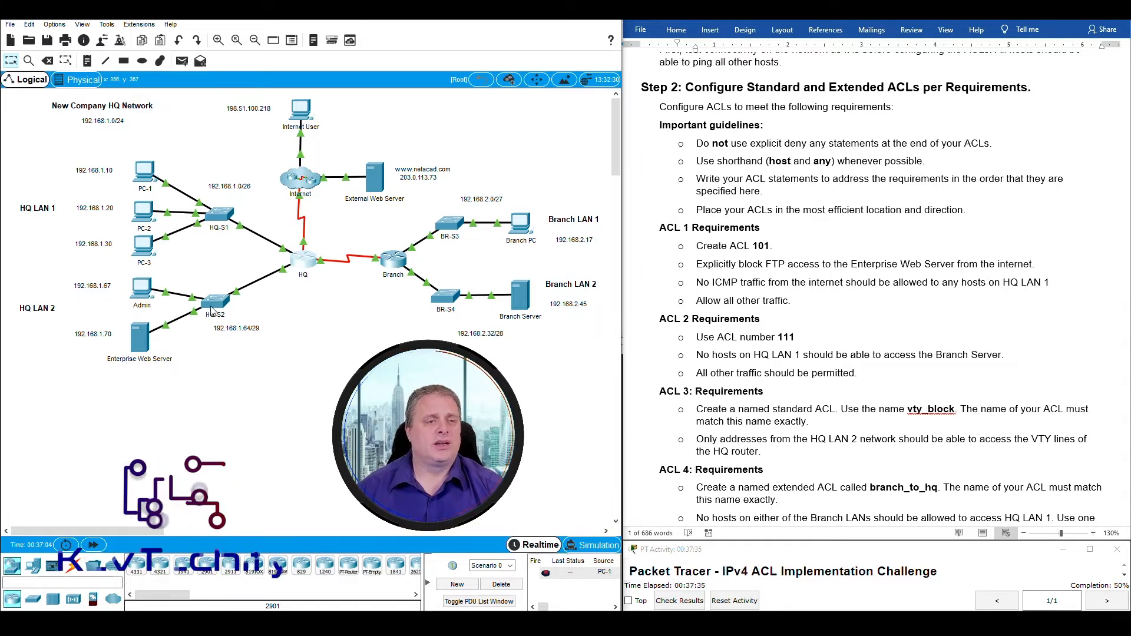
pyautogui.moveTo(318, 352); pyautogui.dragTo(44, 278)
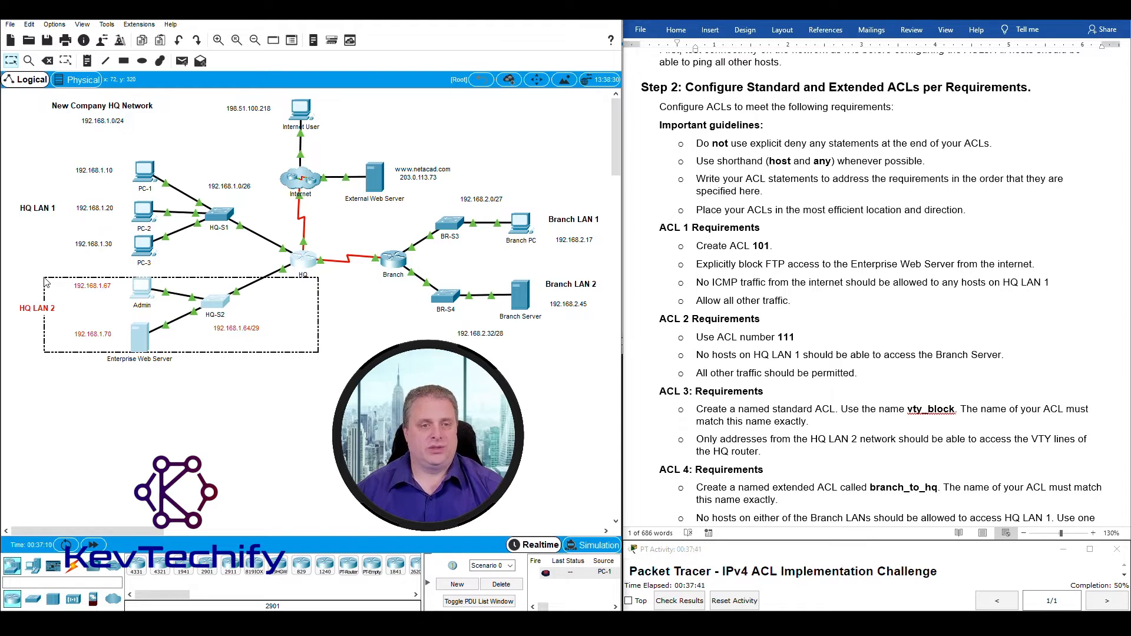
pyautogui.moveTo(330, 288); pyautogui.dragTo(274, 237)
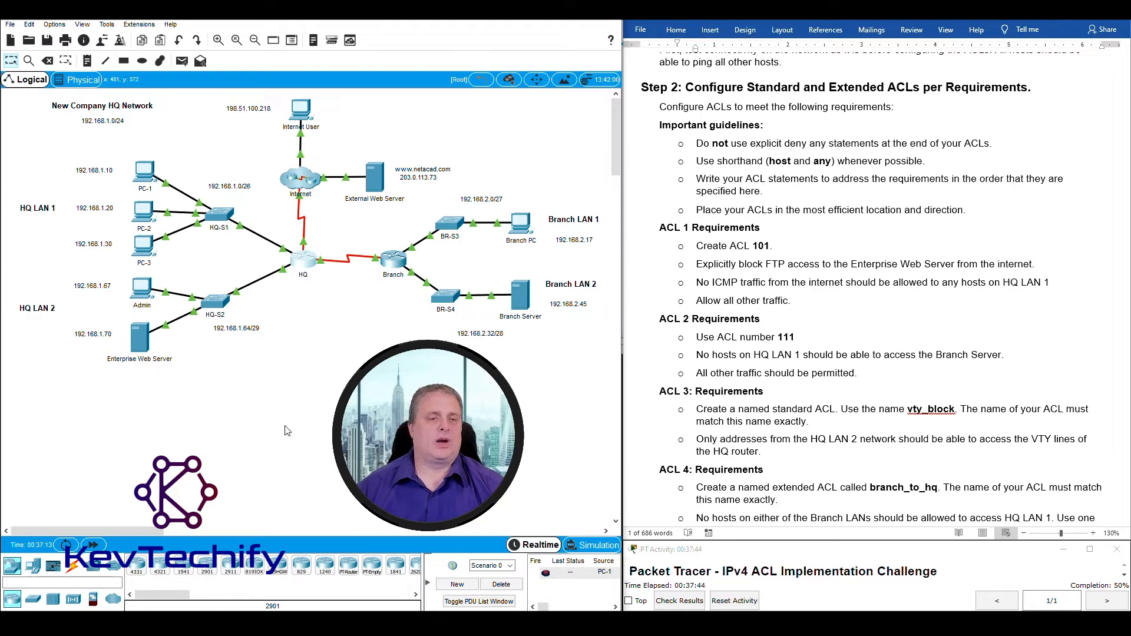
pyautogui.click(305, 264)
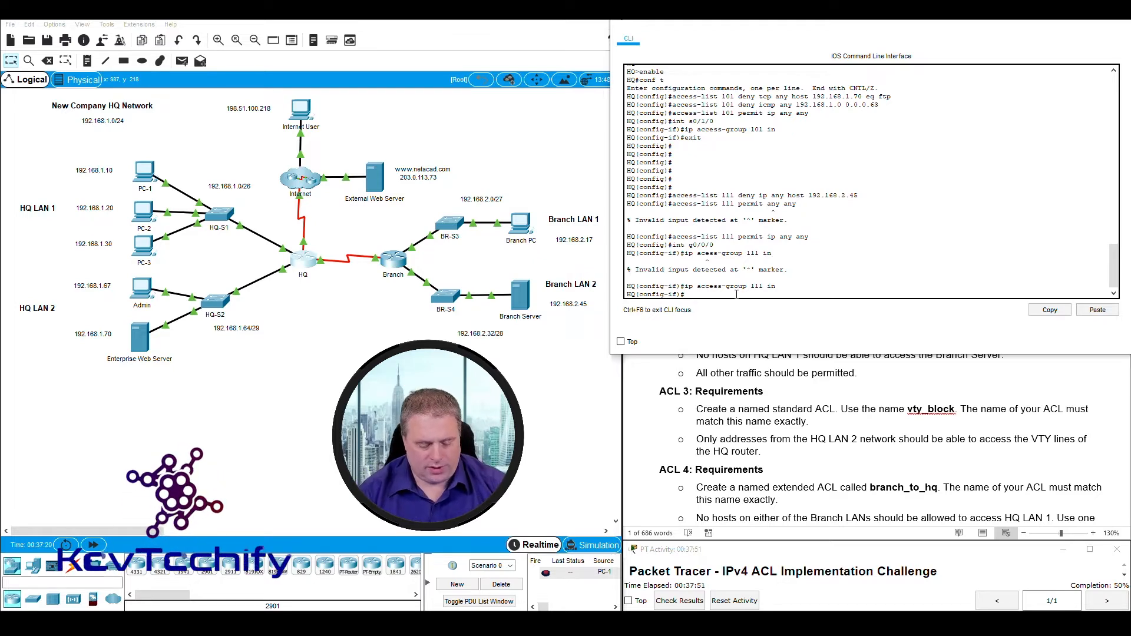
# Exit interface configuration mode on the HQ router with 'exit'.
pyautogui.write('exit')
pyautogui.press('Return')
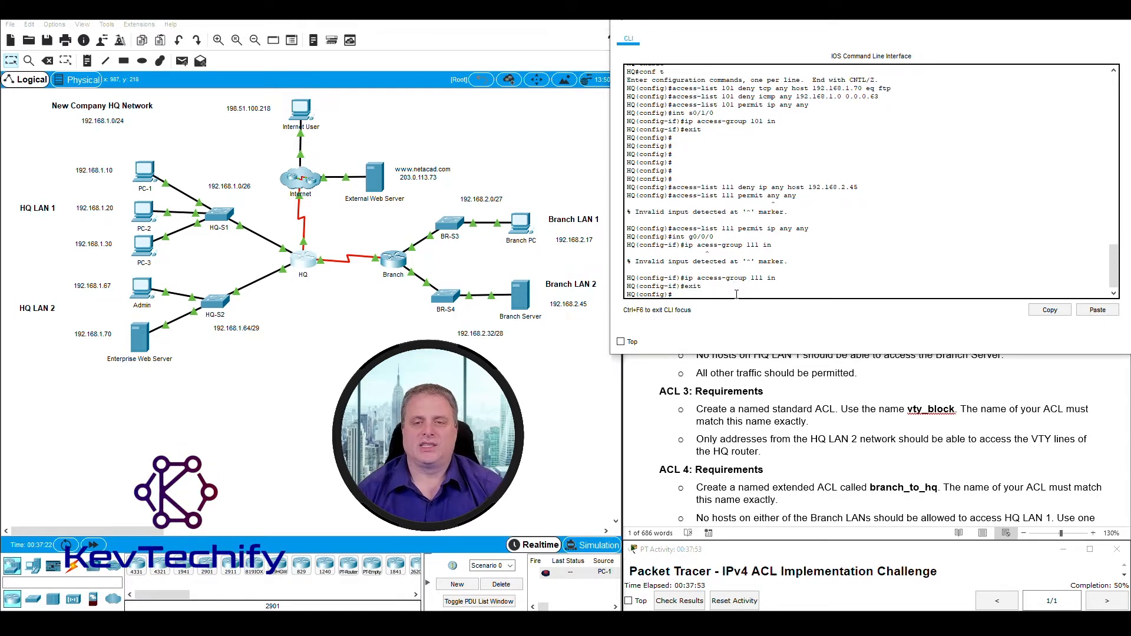
pyautogui.press('Return')
pyautogui.press('Return')
pyautogui.press('Return')
pyautogui.press('Return')
pyautogui.press('Return')
pyautogui.press('Return')
pyautogui.press('Return')
pyautogui.press('Return')
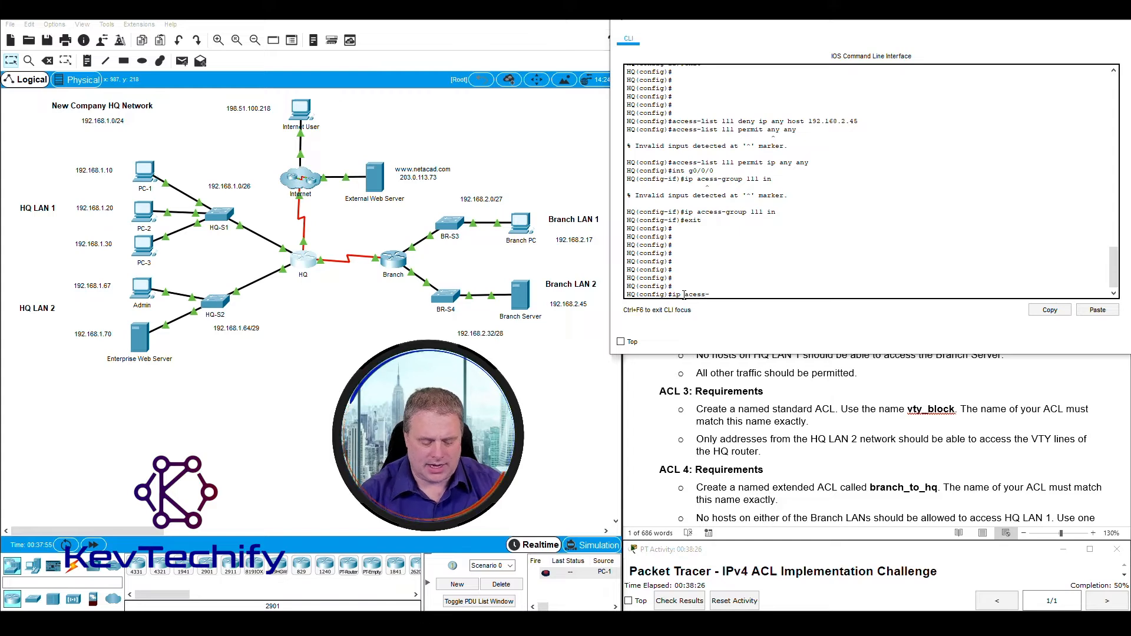
# Enter 'ip access-list standard vty_block' to create the named standard ACL.
pyautogui.write('list')
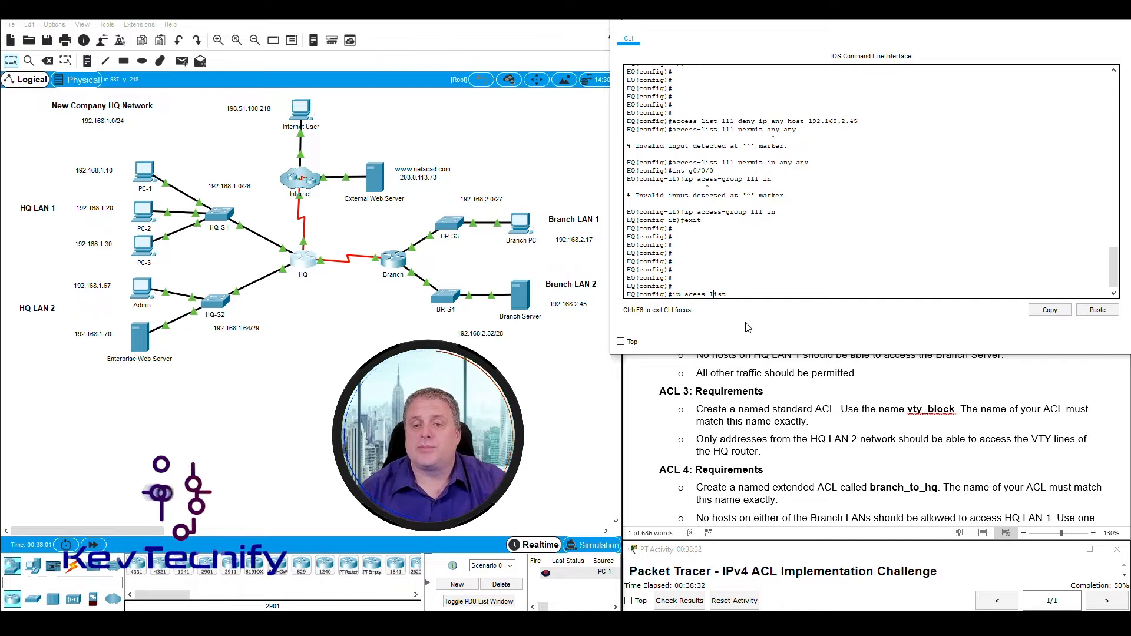
pyautogui.press('Left')
pyautogui.press('Left')
pyautogui.press('Left')
pyautogui.press('Left')
pyautogui.press('Left')
pyautogui.press('Left')
pyautogui.press('Left')
pyautogui.press('Left')
pyautogui.write('c')
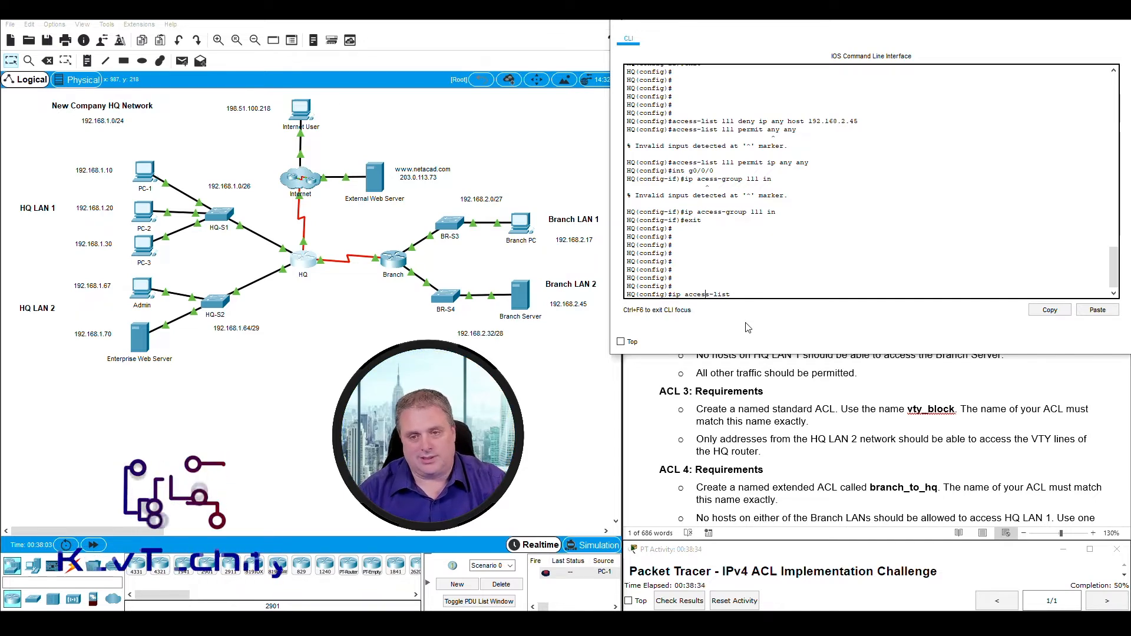
pyautogui.press('Right')
pyautogui.press('Right')
pyautogui.press('Right')
pyautogui.press('Right')
pyautogui.press('Right')
pyautogui.press('Right')
pyautogui.press('Right')
pyautogui.press('Right')
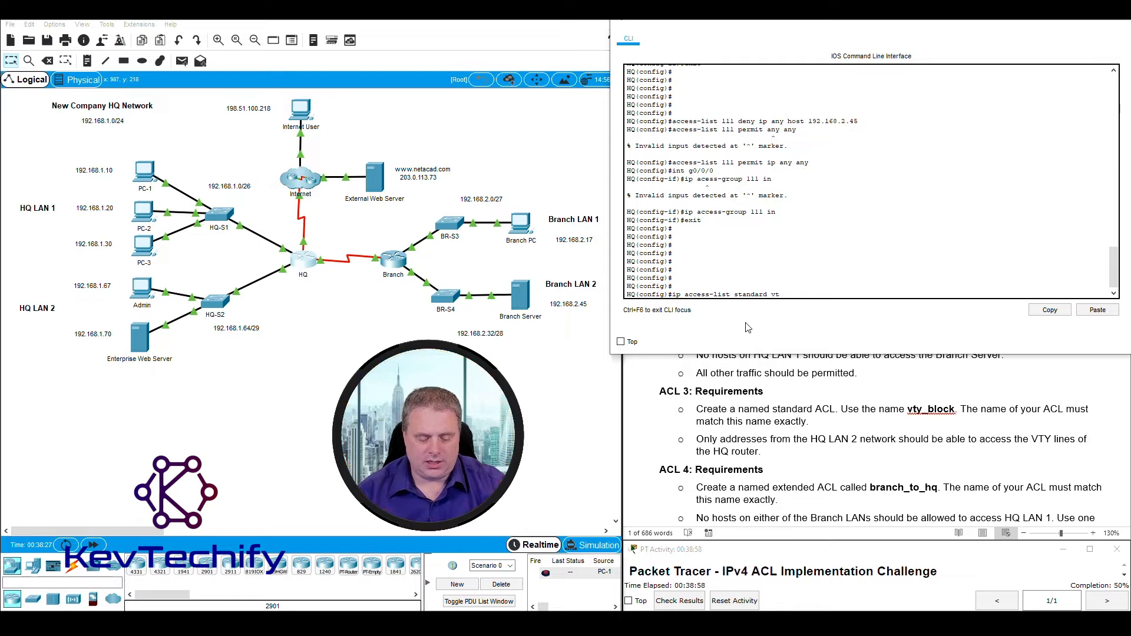
pyautogui.write('y')
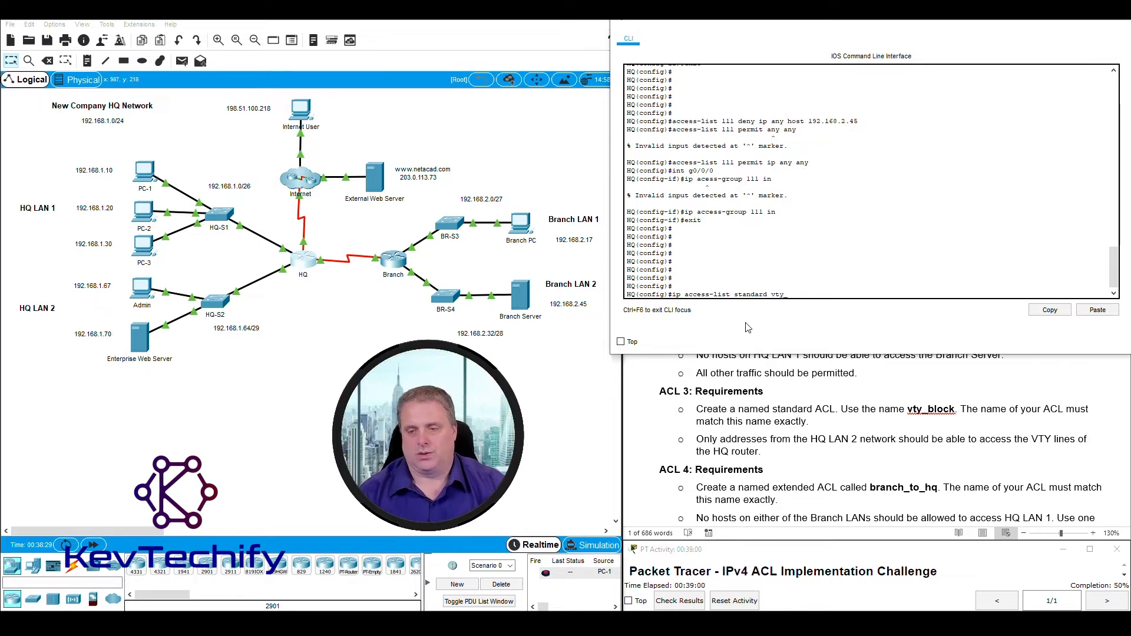
pyautogui.write('_block')
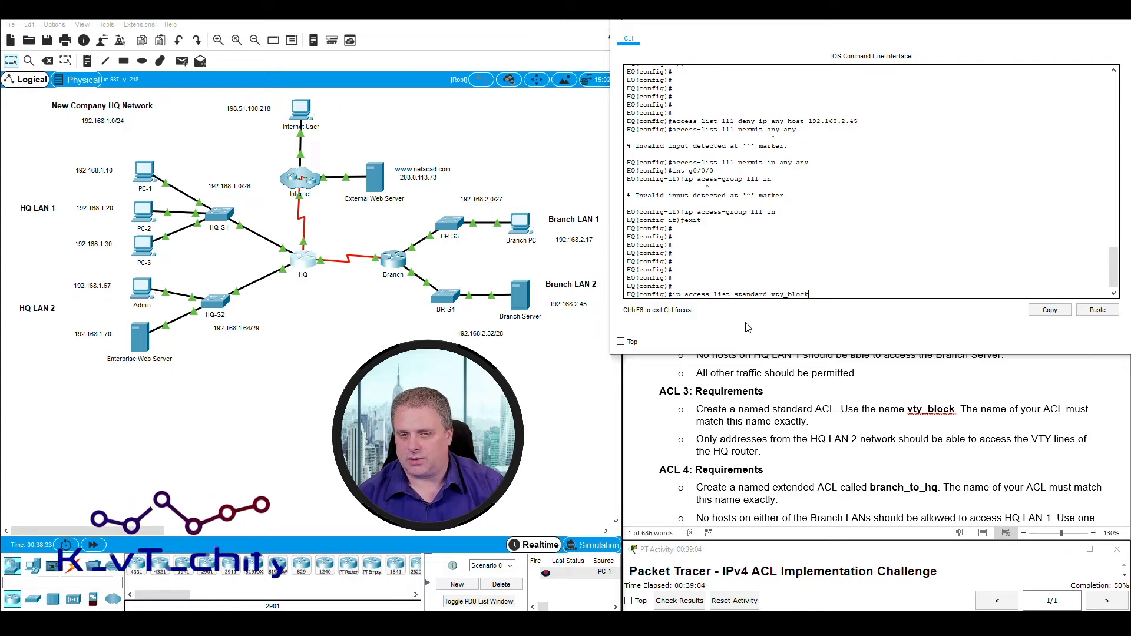
pyautogui.press('Return')
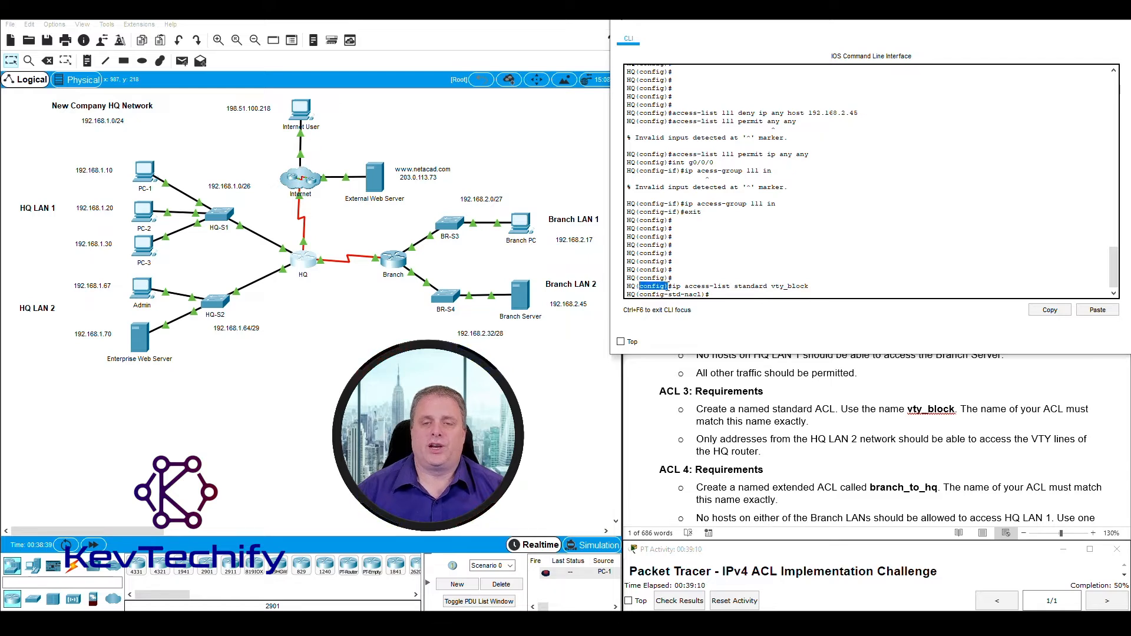
pyautogui.click(638, 293)
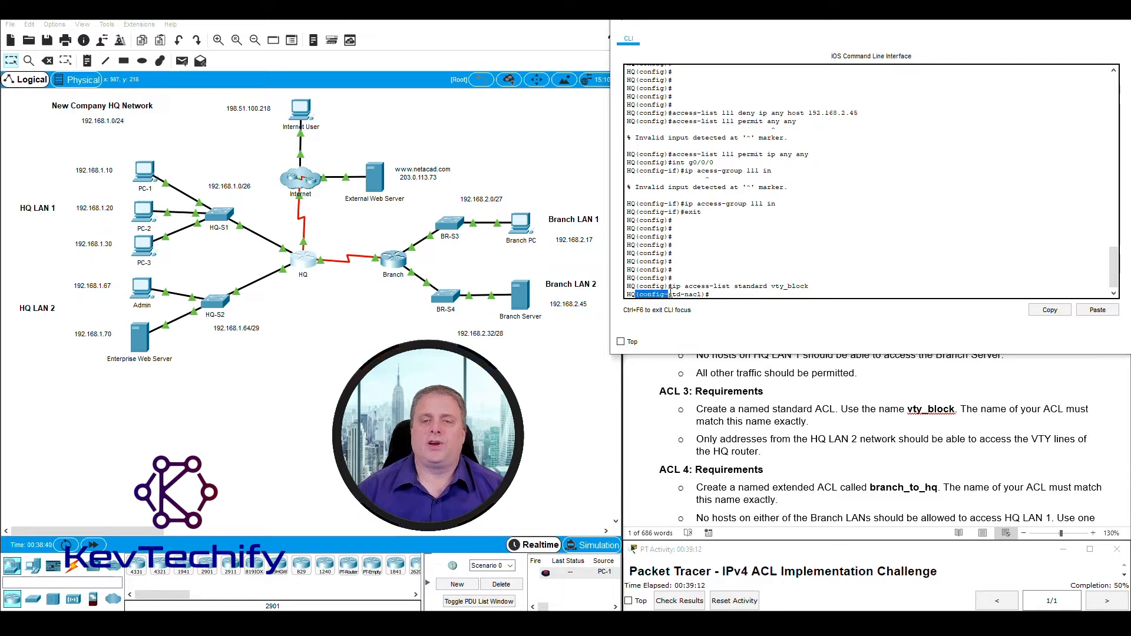
pyautogui.moveTo(670, 291); pyautogui.dragTo(681, 295)
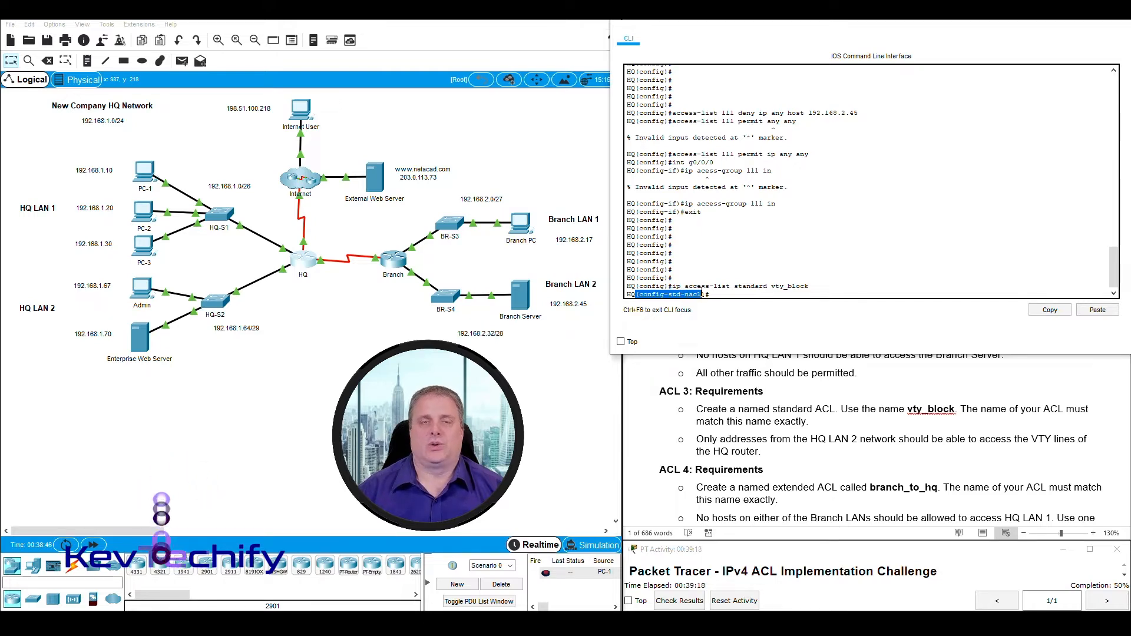
pyautogui.click(736, 294)
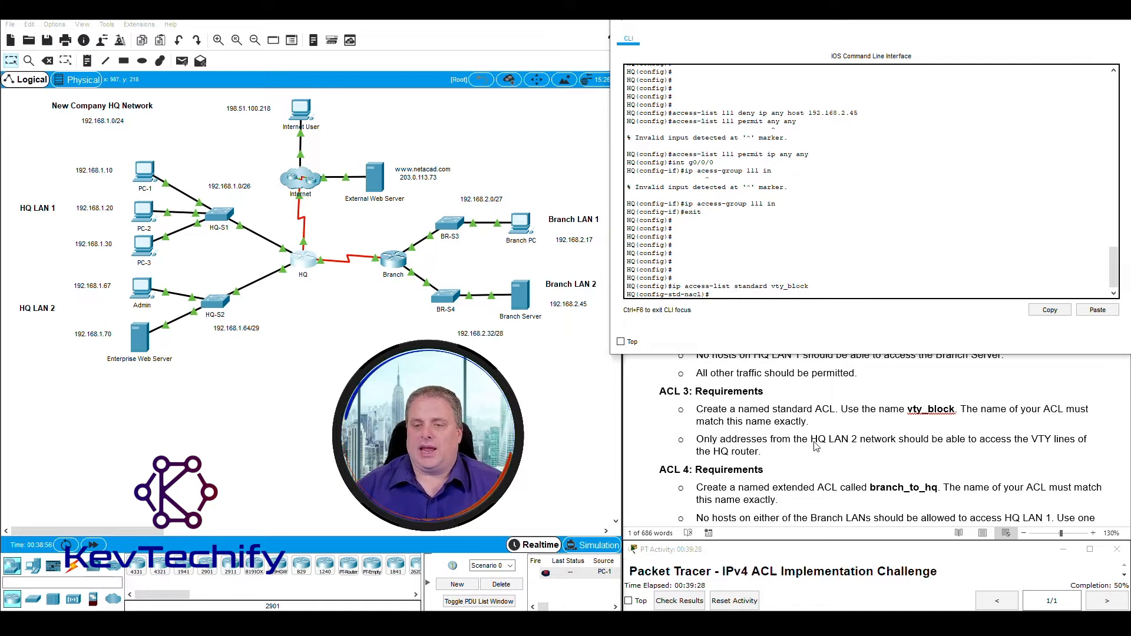
pyautogui.moveTo(26, 277); pyautogui.dragTo(205, 322)
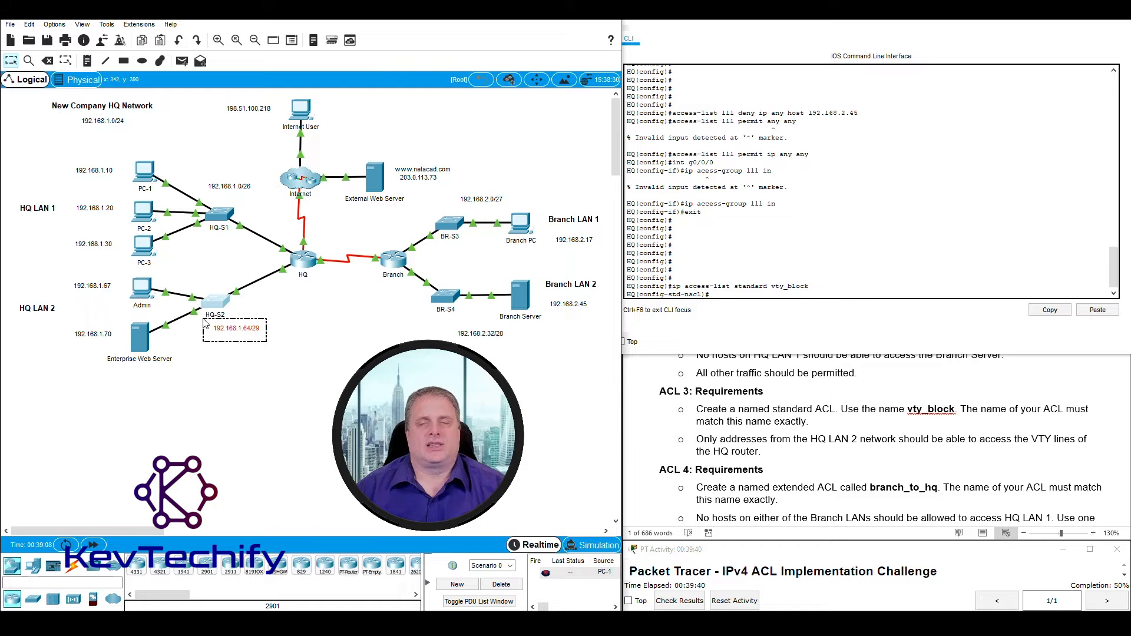
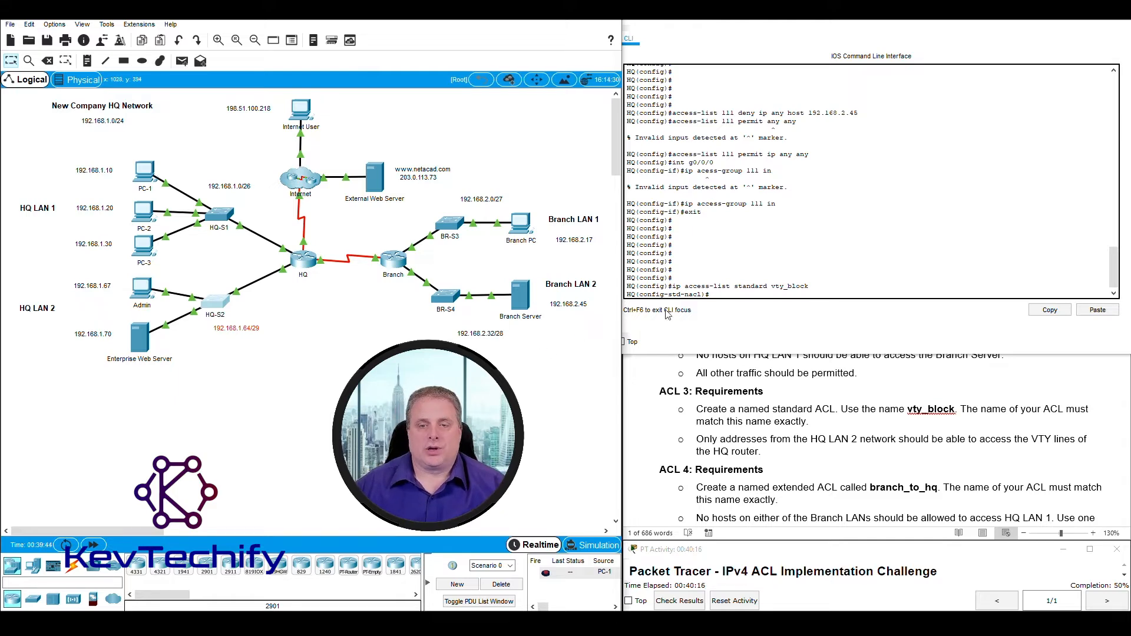
# Add 'permit 192.168.1.64 0.0.0.7' to vty_block, then exit toward 'line vty 0 4'.
pyautogui.click(726, 294)
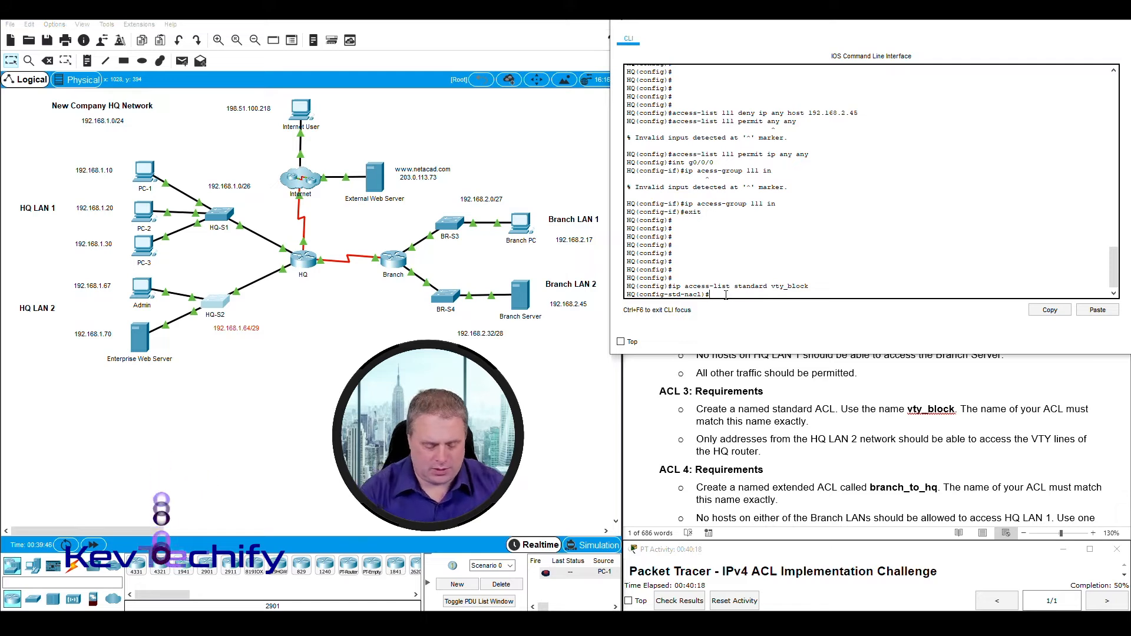
pyautogui.write('permit')
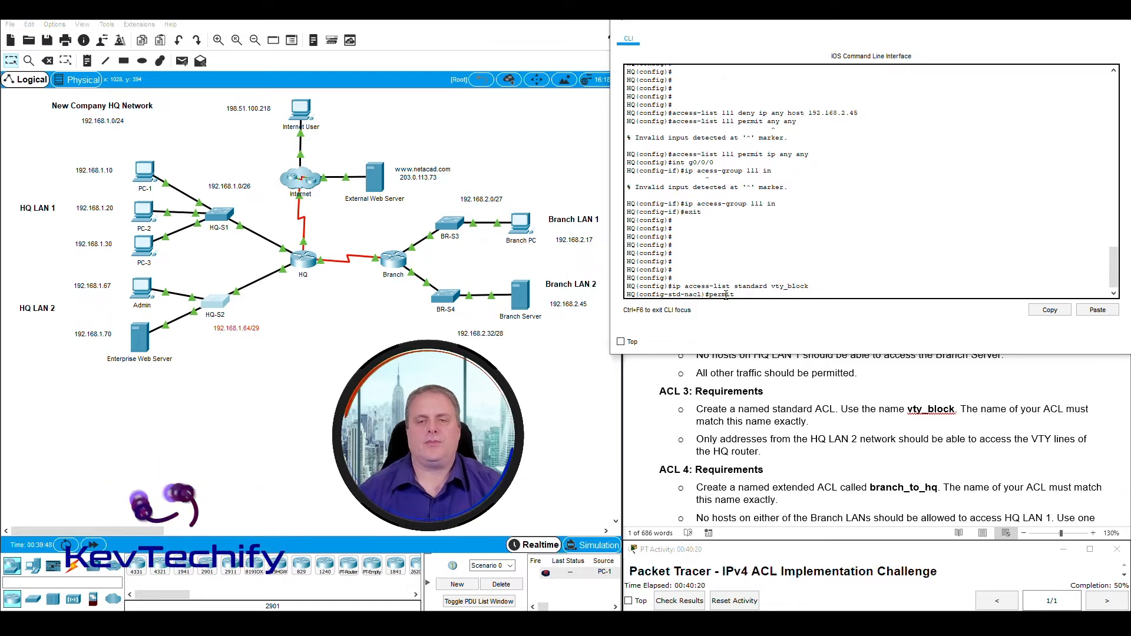
pyautogui.write(' 19')
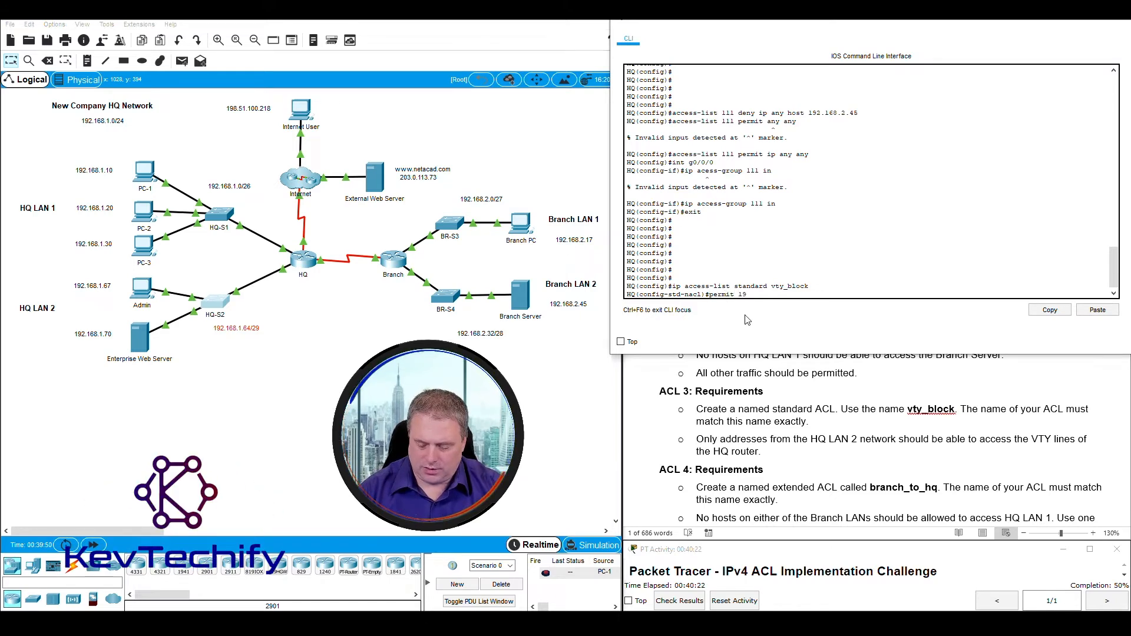
pyautogui.write('2.168.1.64')
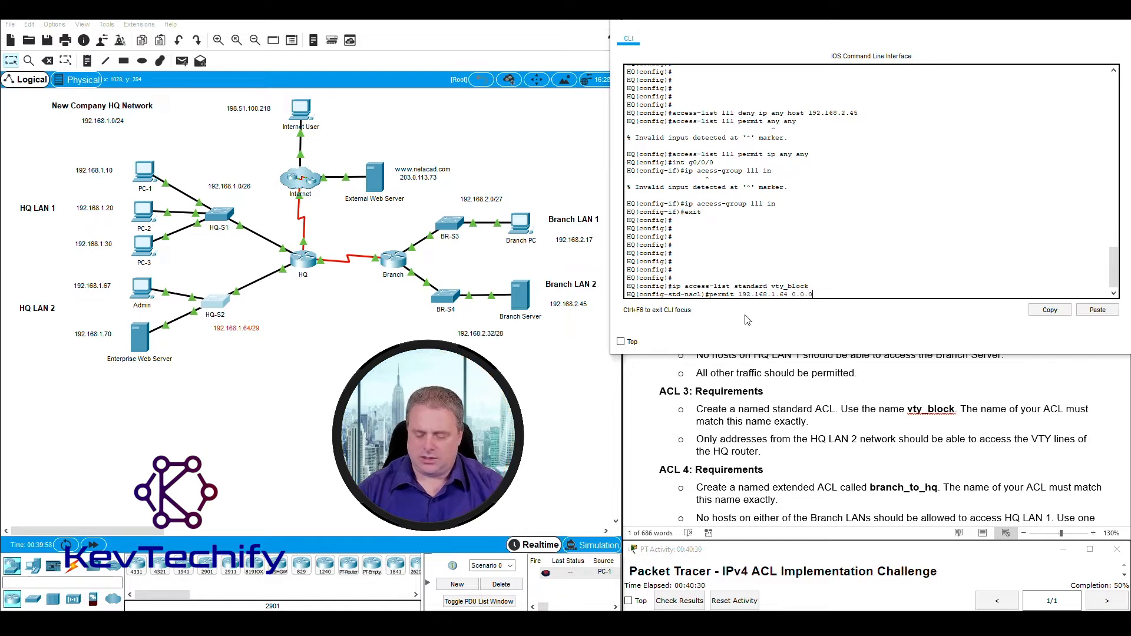
pyautogui.write(' 0.0.0.7')
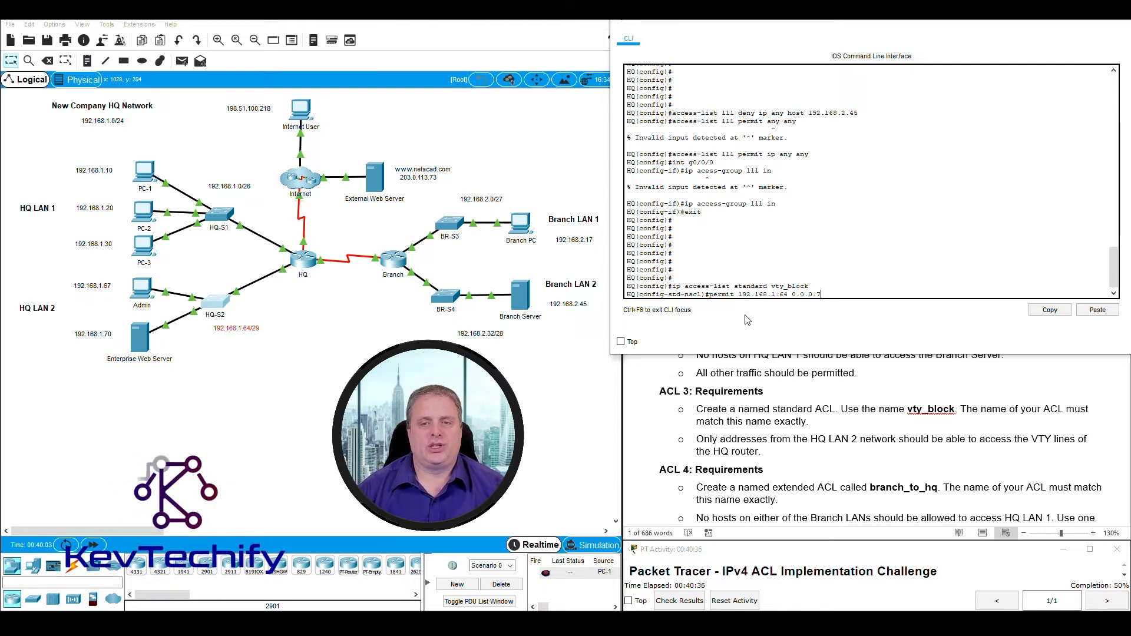
pyautogui.press('Return')
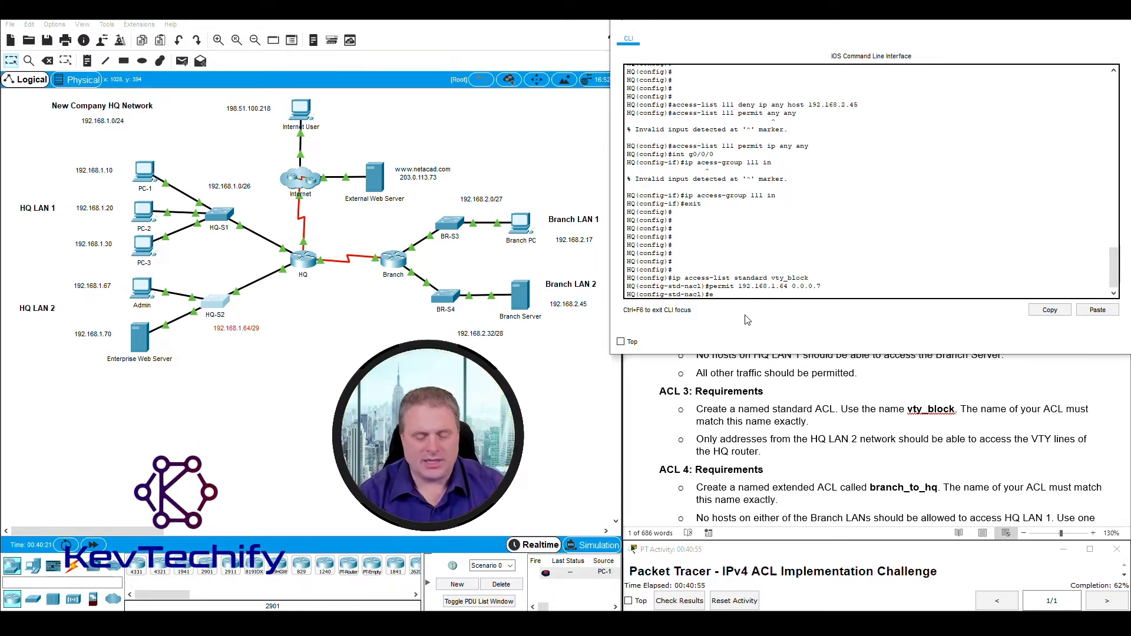
pyautogui.write('xit')
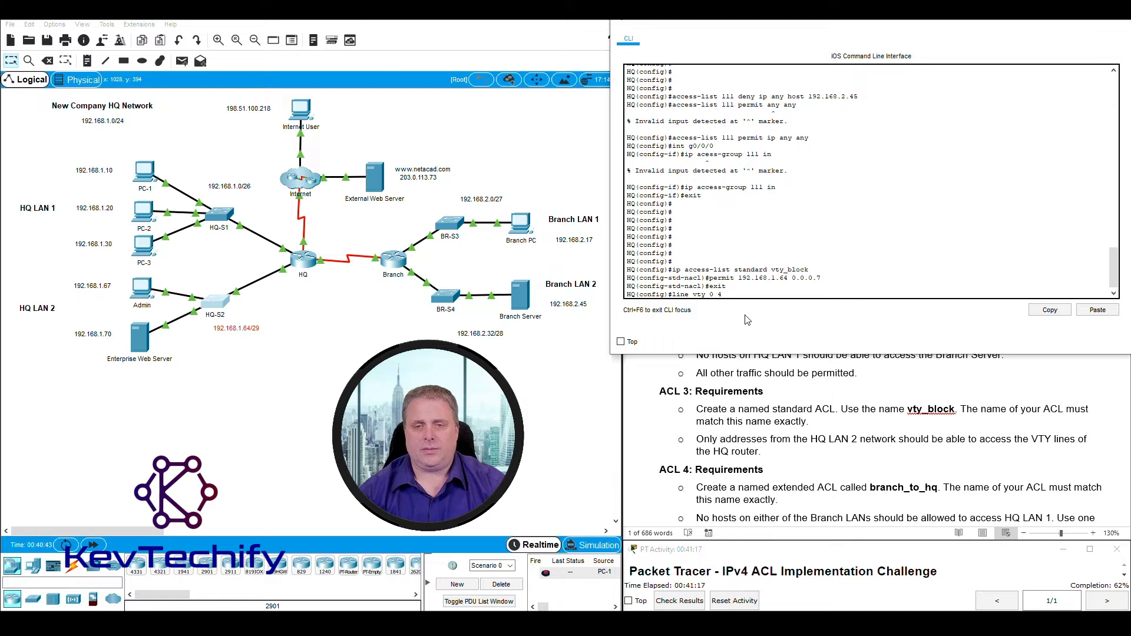
# Enter VTY lines 0–4 and apply 'access-class vty_block in', nudging the HQ router icon.
pyautogui.press('Return')
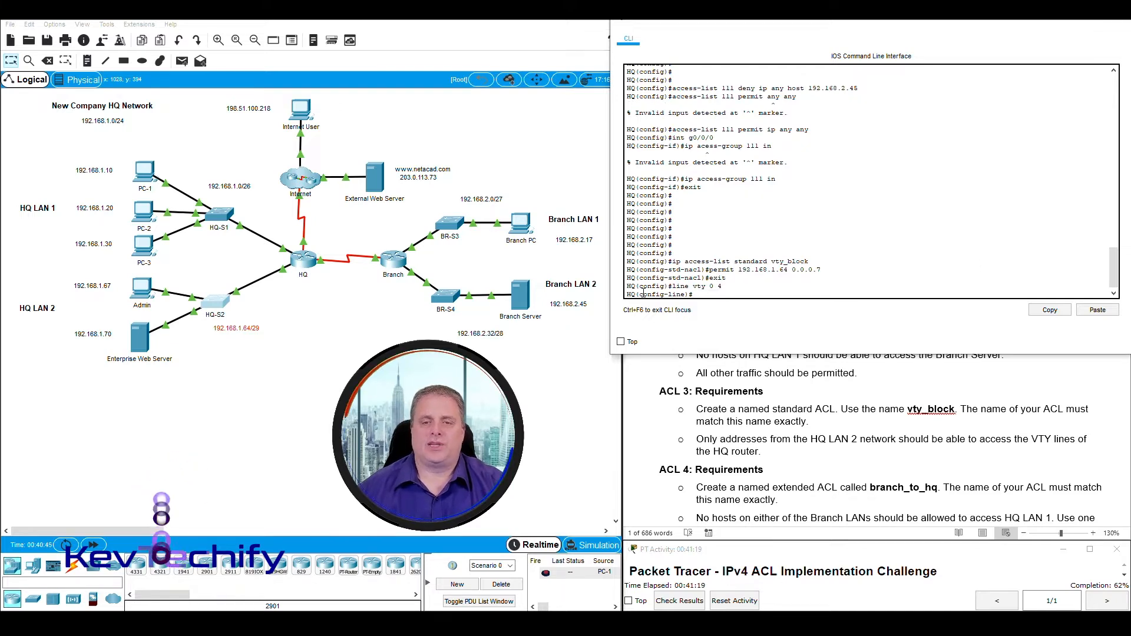
pyautogui.moveTo(668, 286)
pyautogui.mouseDown()
pyautogui.moveTo(640, 294)
pyautogui.moveTo(687, 296)
pyautogui.mouseUp()
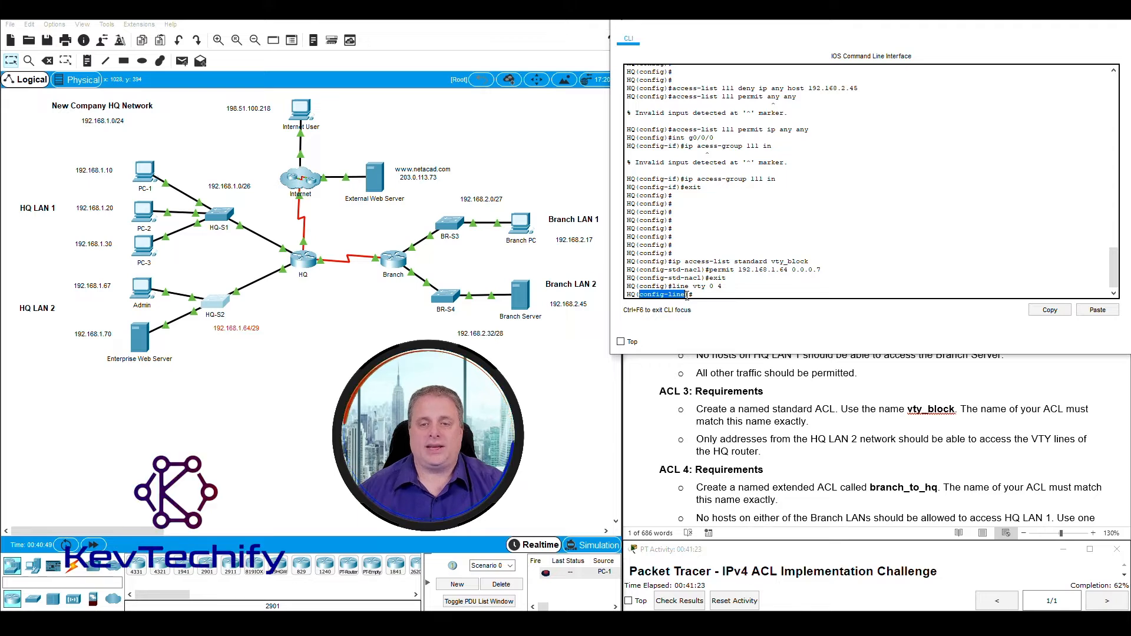
pyautogui.click(725, 296)
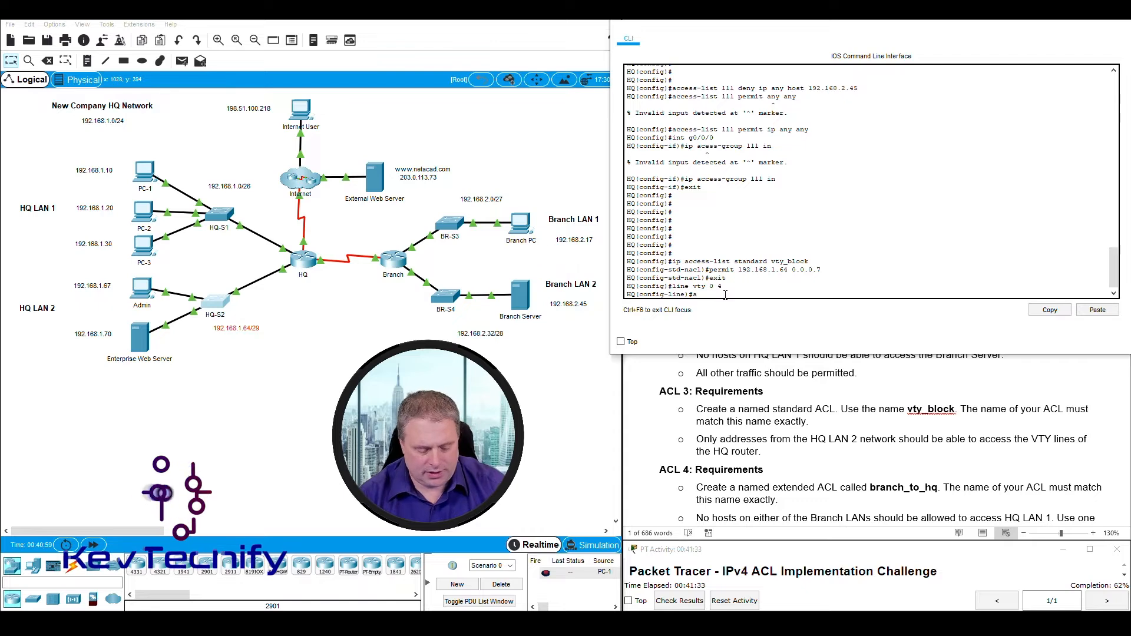
pyautogui.write('access-')
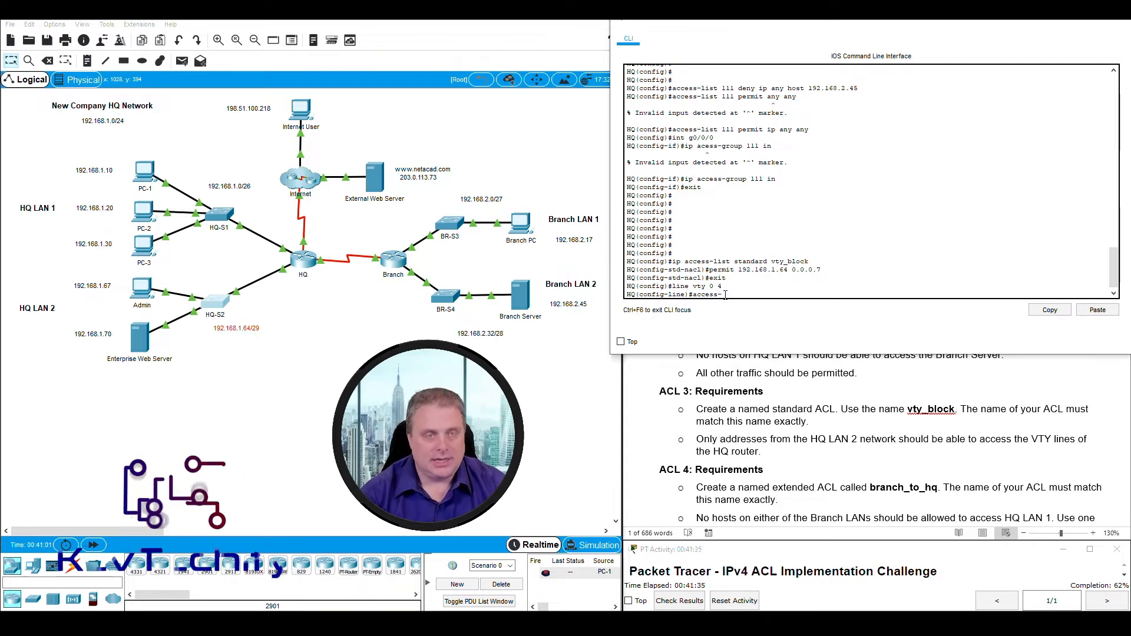
pyautogui.write('class vty_block')
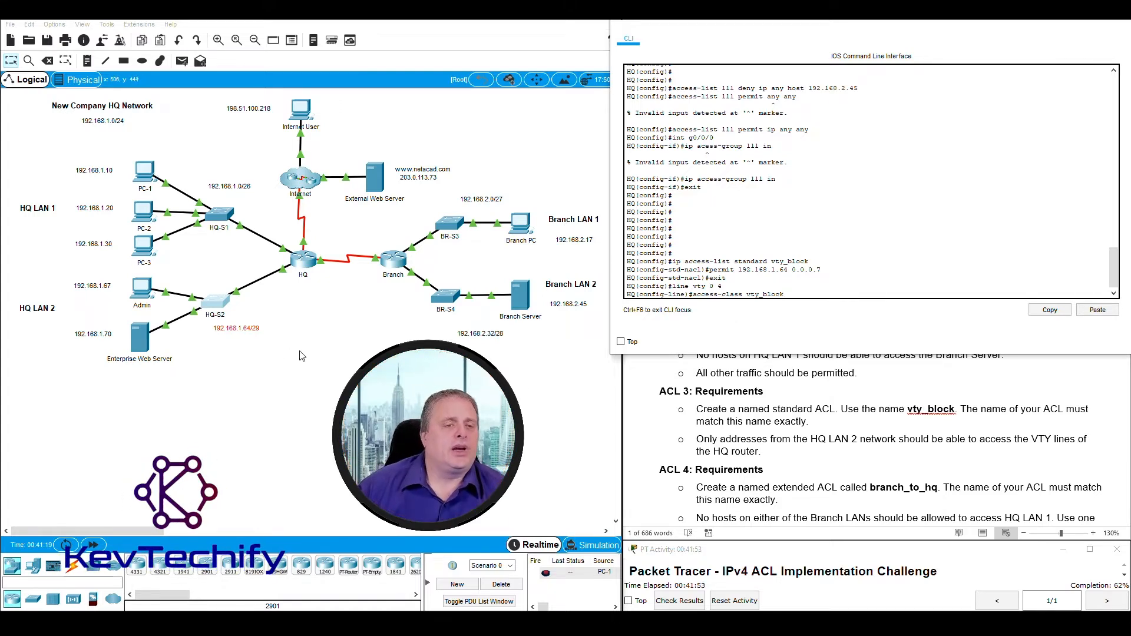
pyautogui.moveTo(305, 325); pyautogui.dragTo(64, 278)
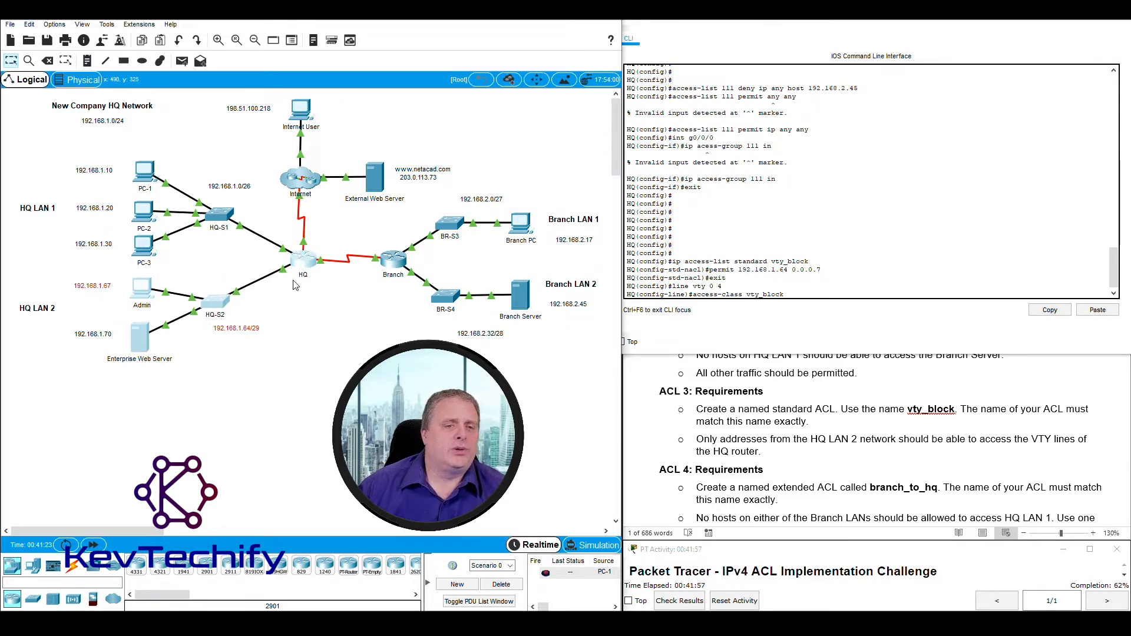
pyautogui.moveTo(328, 284); pyautogui.dragTo(292, 243)
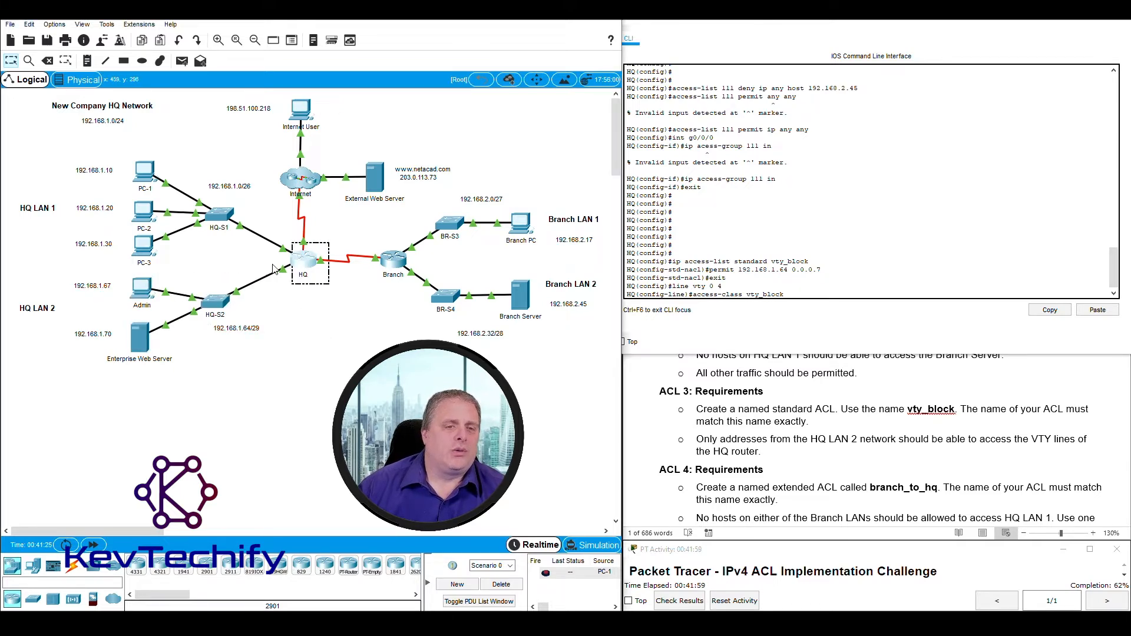
pyautogui.click(301, 307)
pyautogui.moveTo(292, 285); pyautogui.dragTo(283, 275)
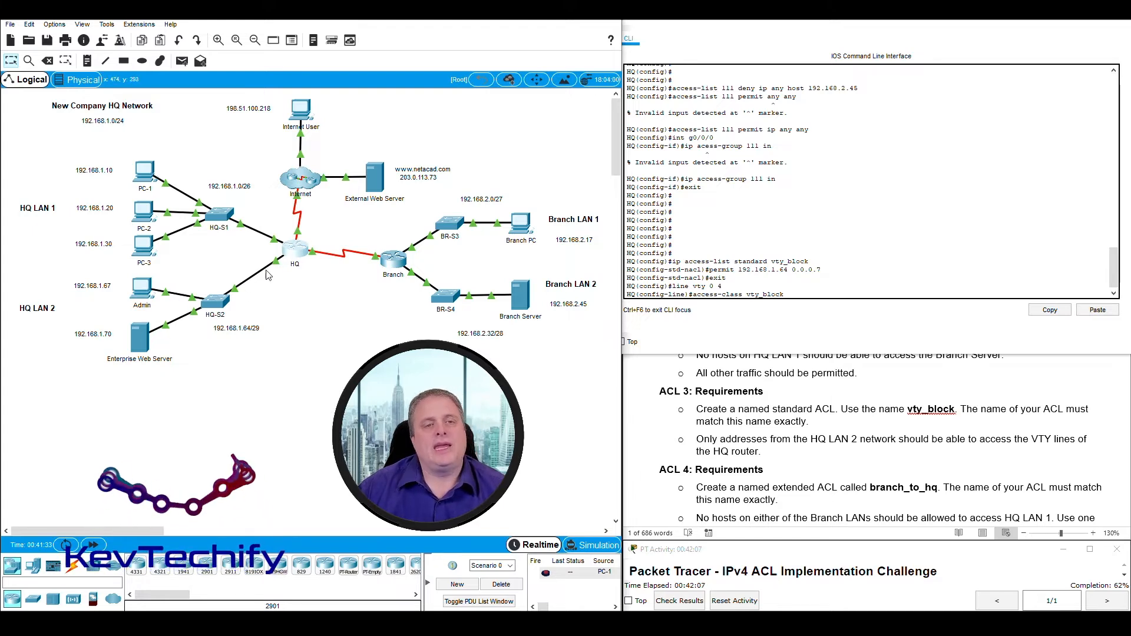
pyautogui.click(795, 292)
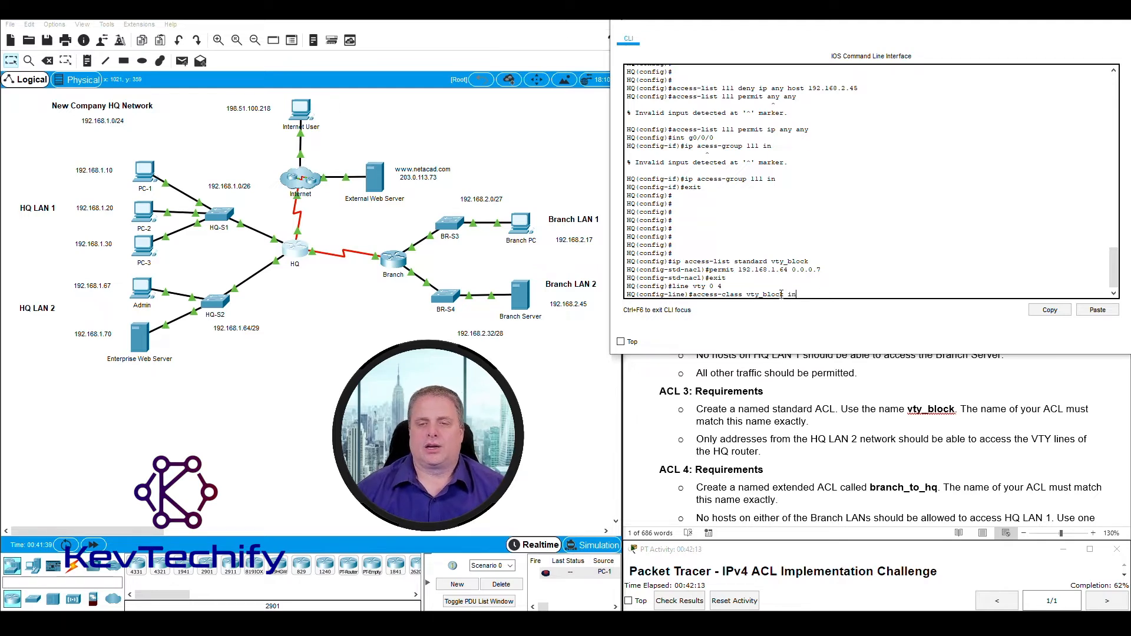
pyautogui.moveTo(693, 293); pyautogui.dragTo(802, 295)
pyautogui.press('Return')
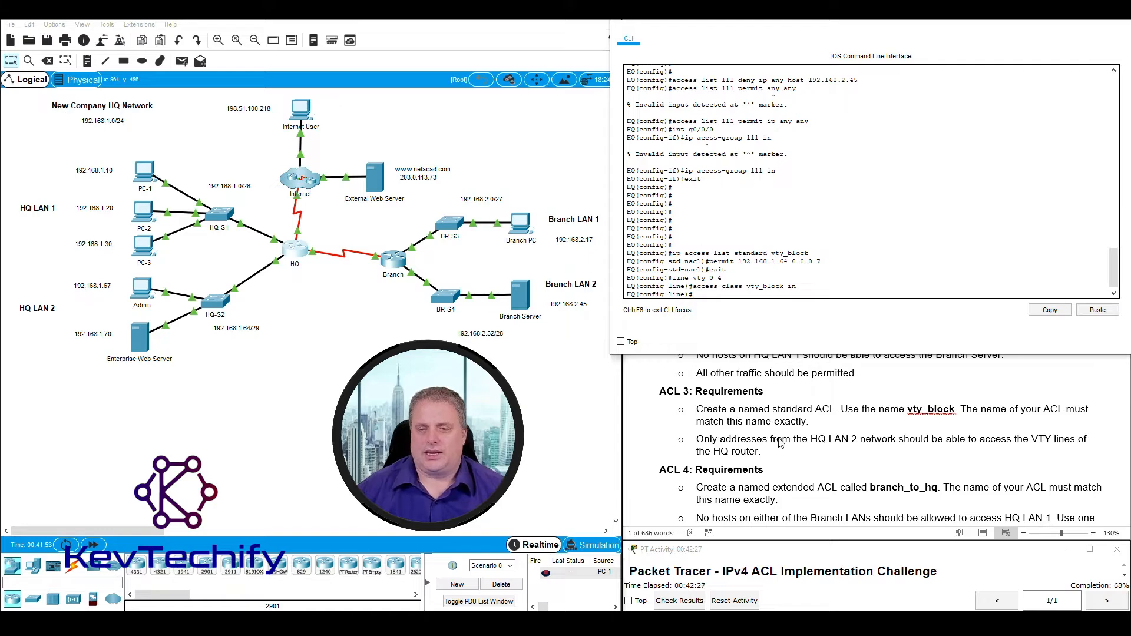
# Scroll the lab document down to the ACL 4 requirements and highlight them.
pyautogui.click(676, 391)
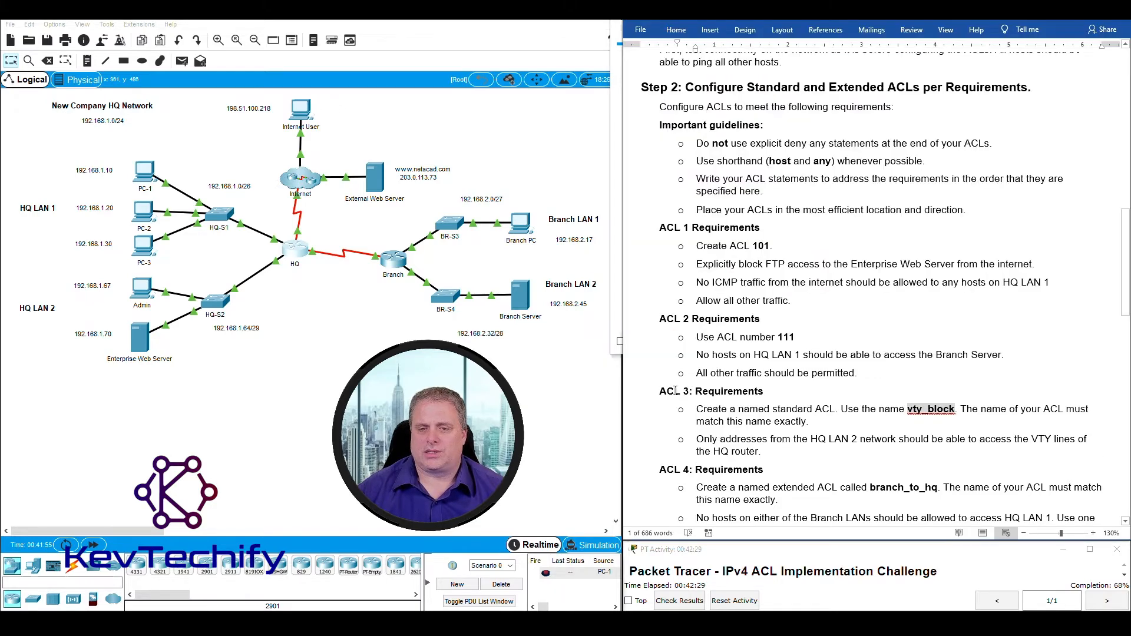
pyautogui.moveTo(661, 390); pyautogui.dragTo(800, 452)
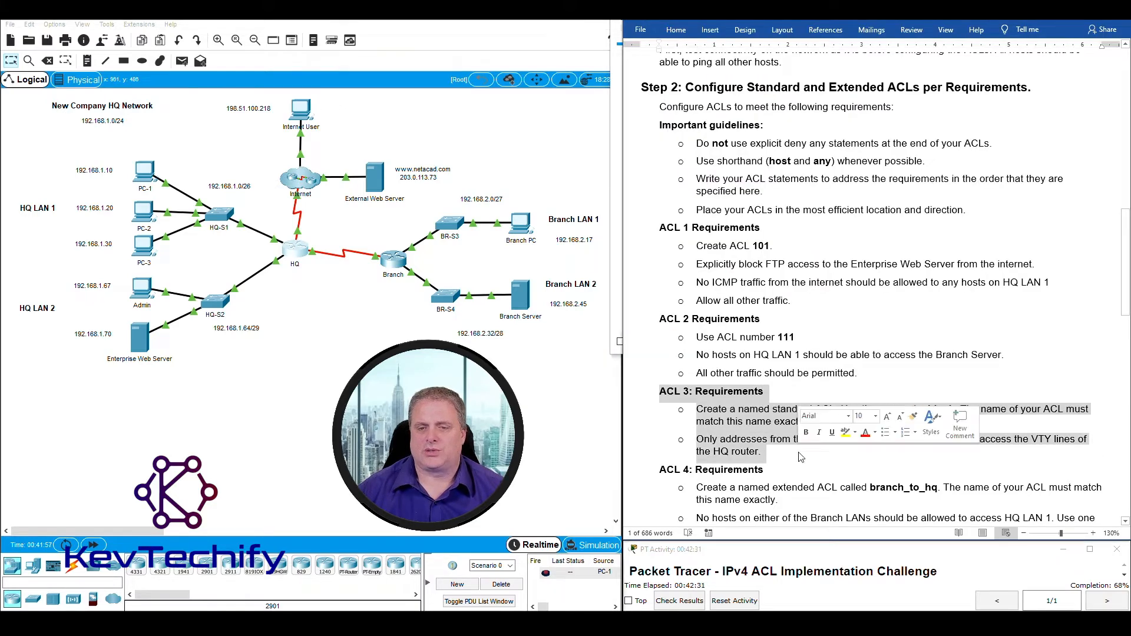
pyautogui.scroll(-1, 800, 452)
pyautogui.scroll(-1, 800, 453)
pyautogui.click(661, 401)
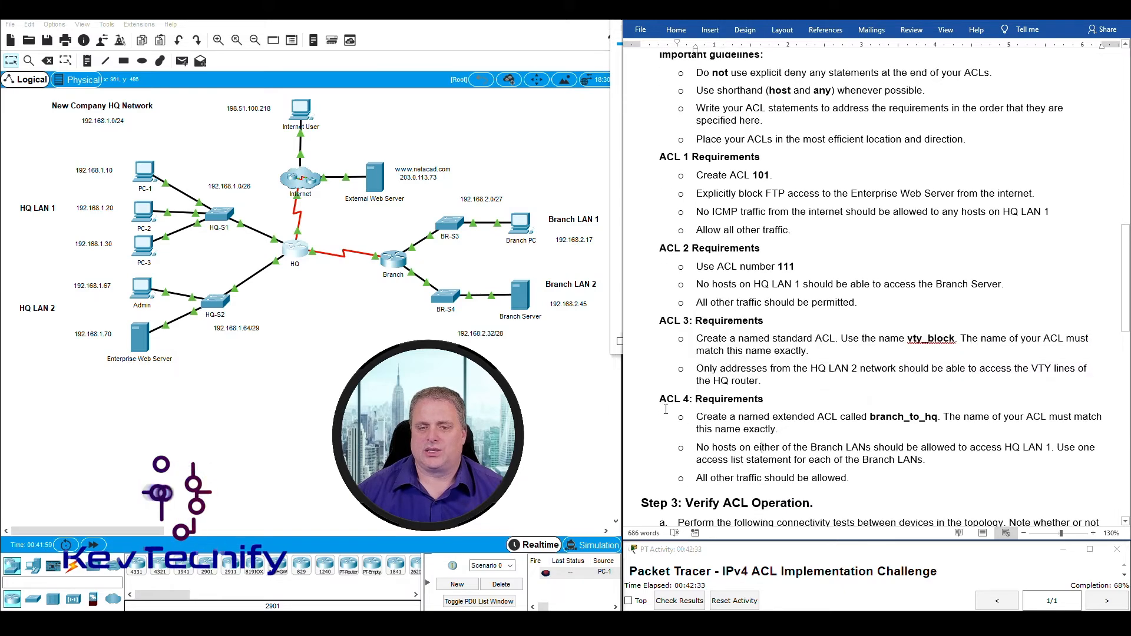
pyautogui.moveTo(661, 400); pyautogui.dragTo(851, 480)
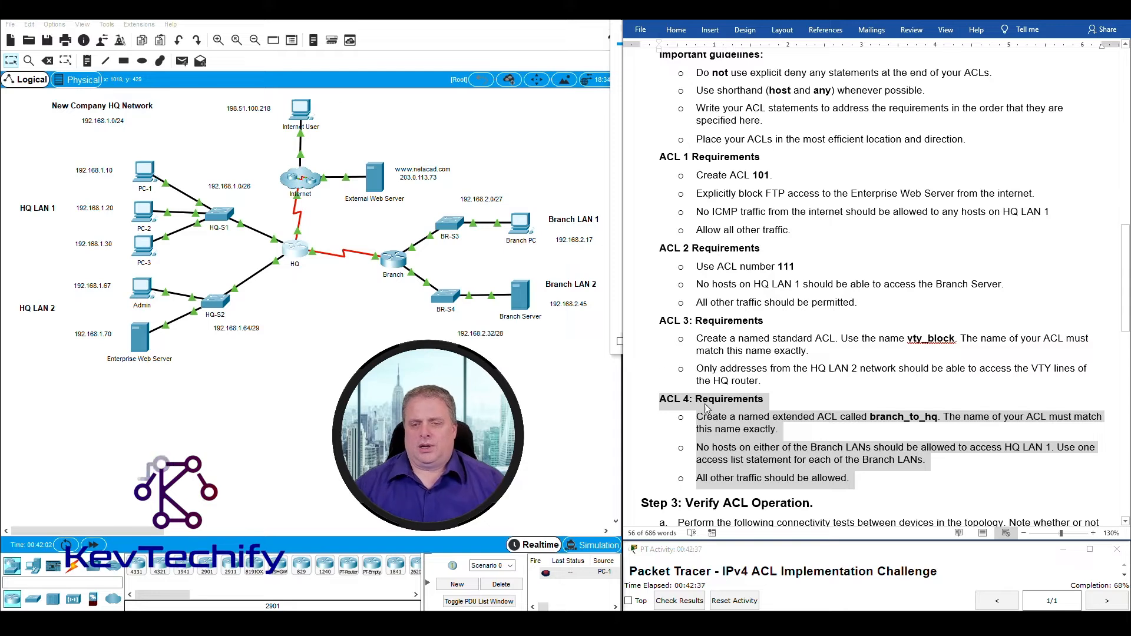
# Highlight the exact-name requirement and the name branch_to_hq, then outline Branch LANs 1 and 2.
pyautogui.click(720, 423)
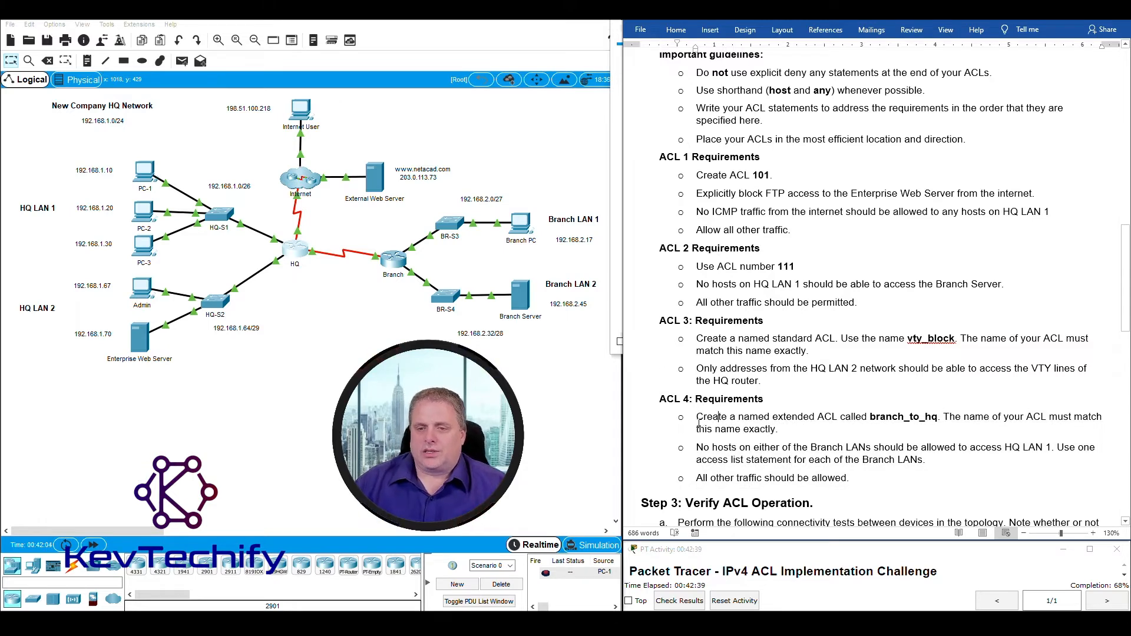
pyautogui.moveTo(699, 423); pyautogui.dragTo(766, 429)
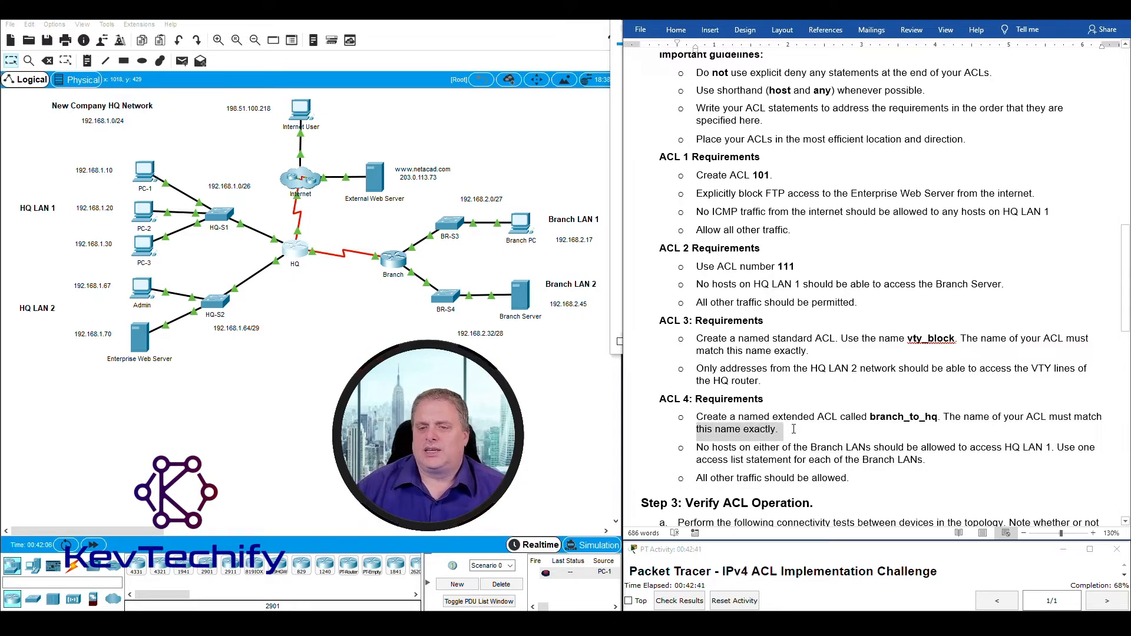
pyautogui.click(795, 430)
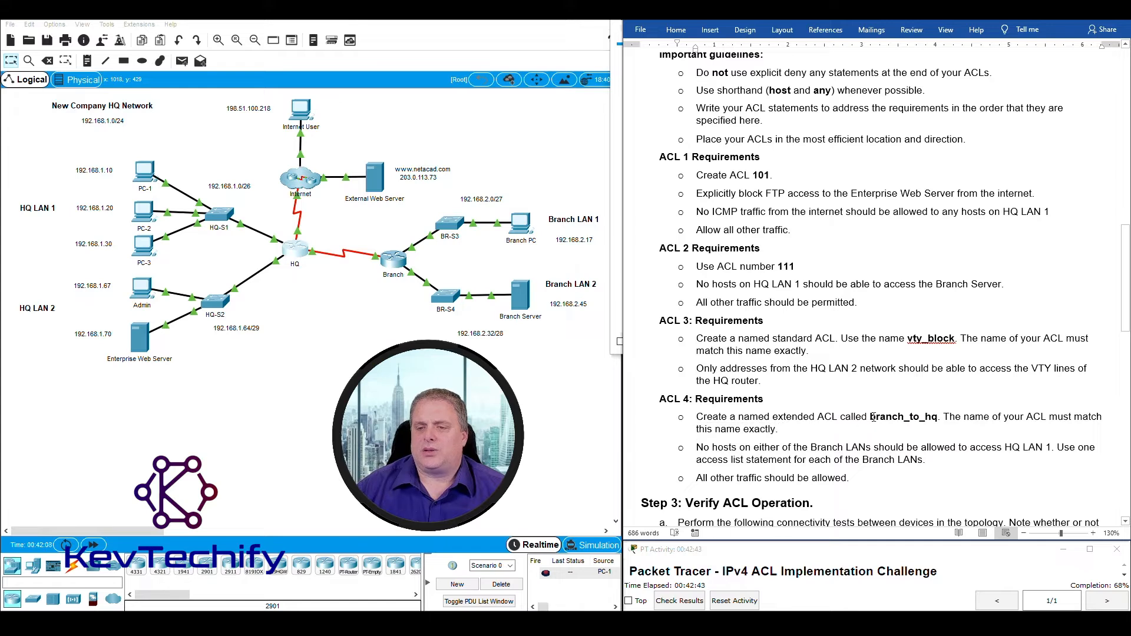
pyautogui.moveTo(873, 417); pyautogui.dragTo(902, 414)
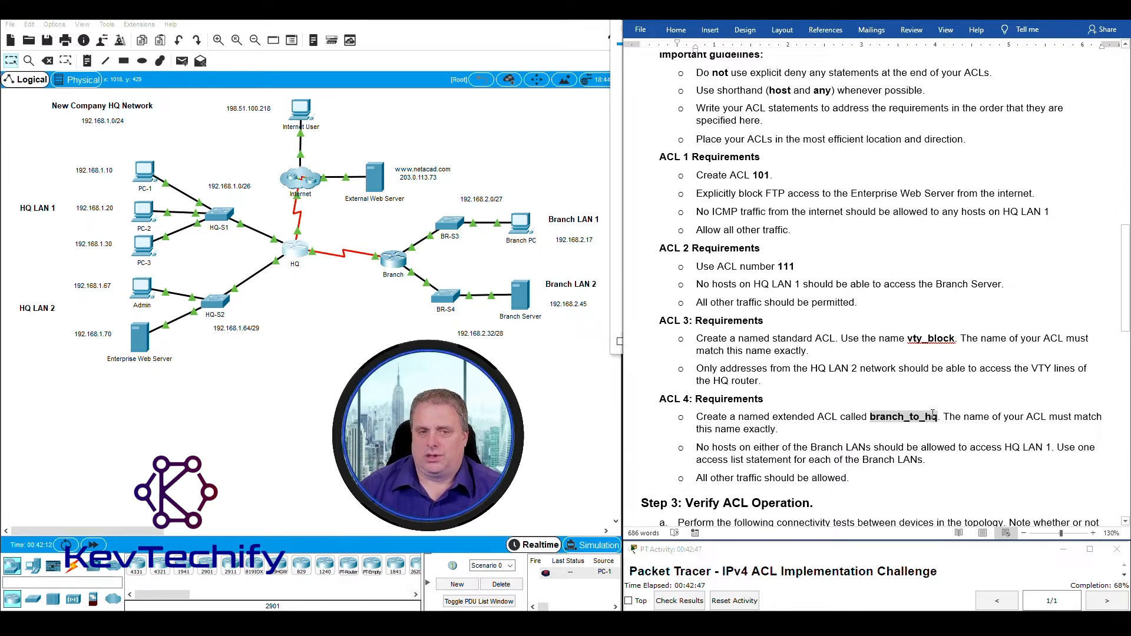
pyautogui.click(312, 286)
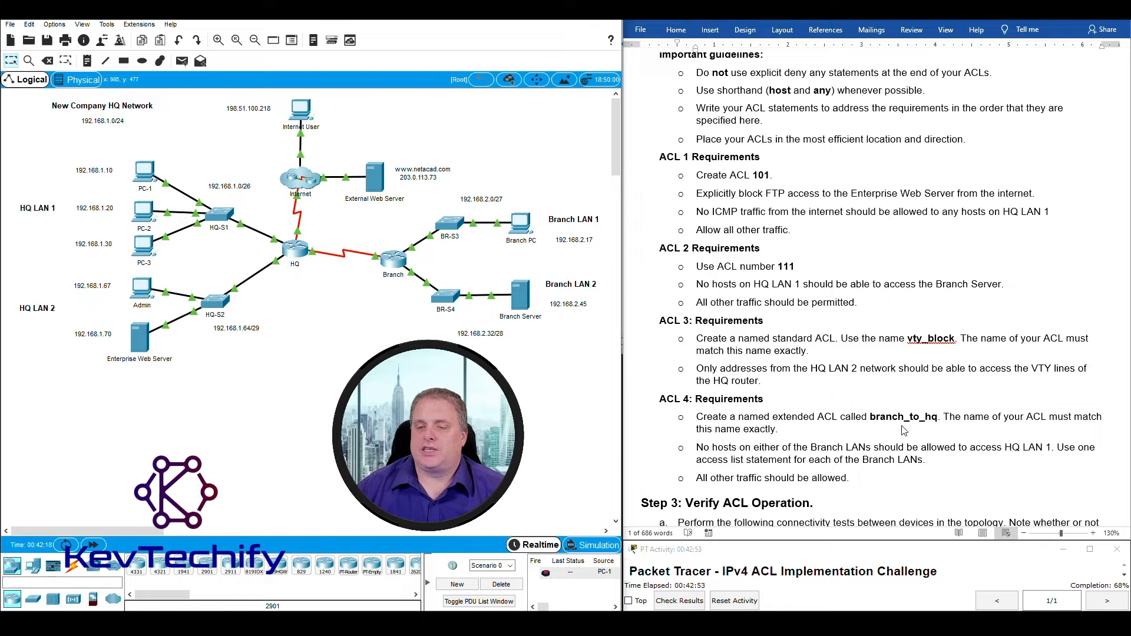
pyautogui.doubleClick(870, 417)
pyautogui.click(871, 418)
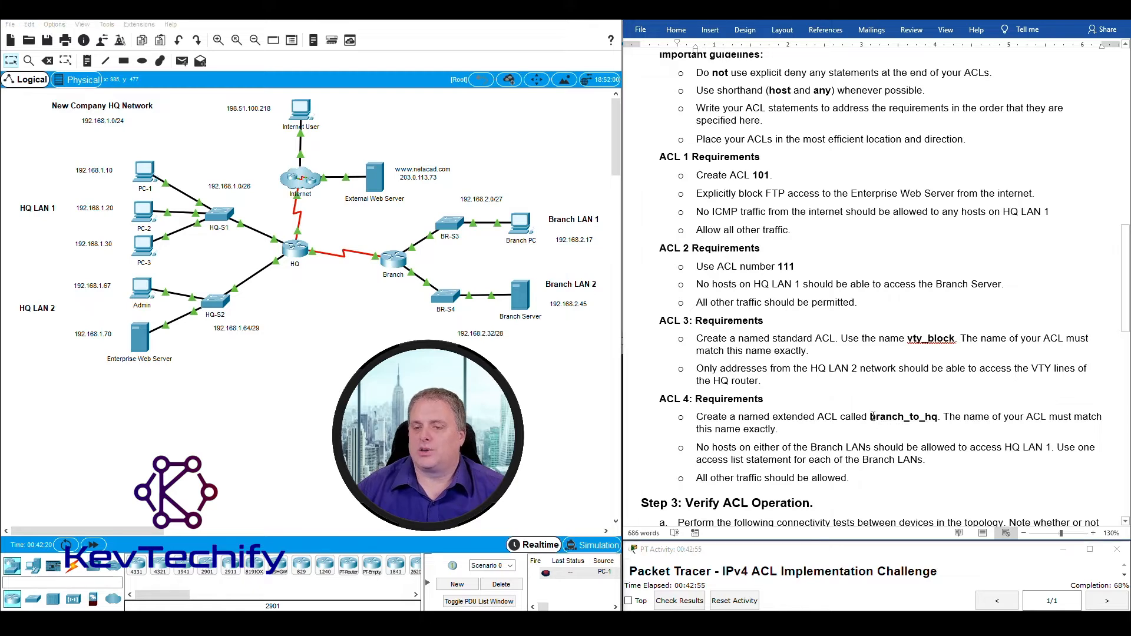
pyautogui.moveTo(871, 417); pyautogui.dragTo(936, 416)
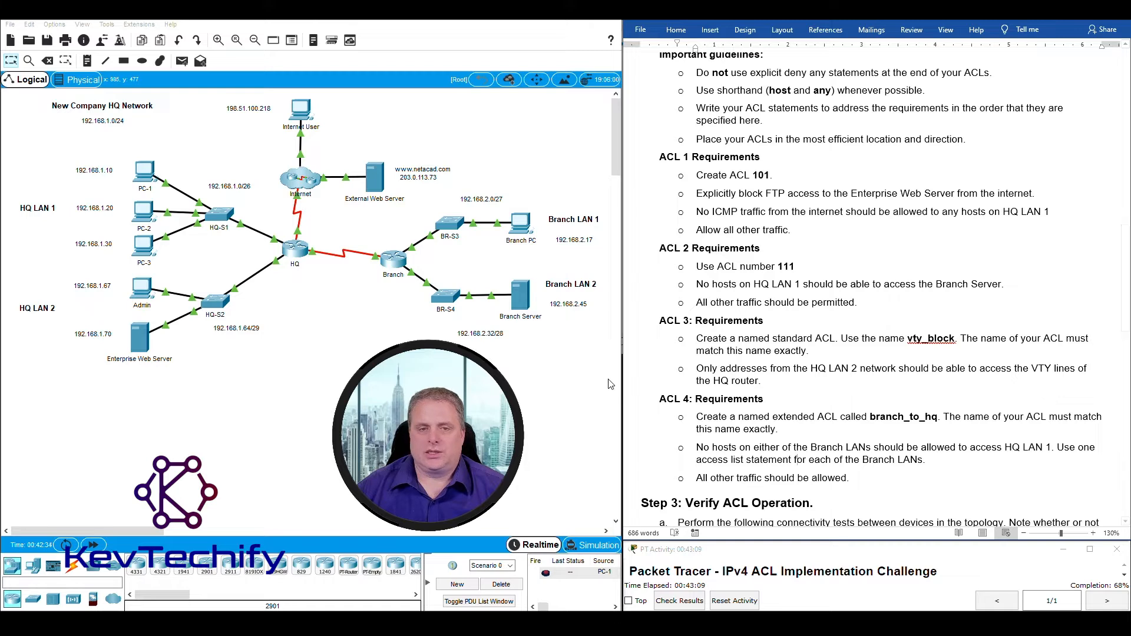
pyautogui.moveTo(586, 335); pyautogui.dragTo(434, 203)
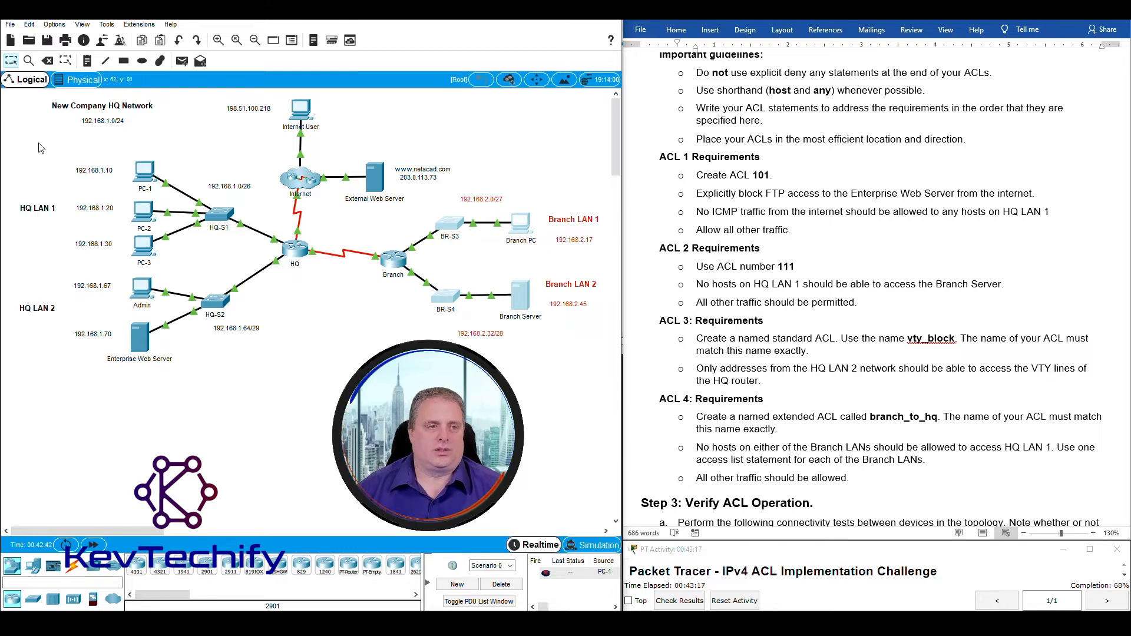
pyautogui.moveTo(38, 142); pyautogui.dragTo(231, 274)
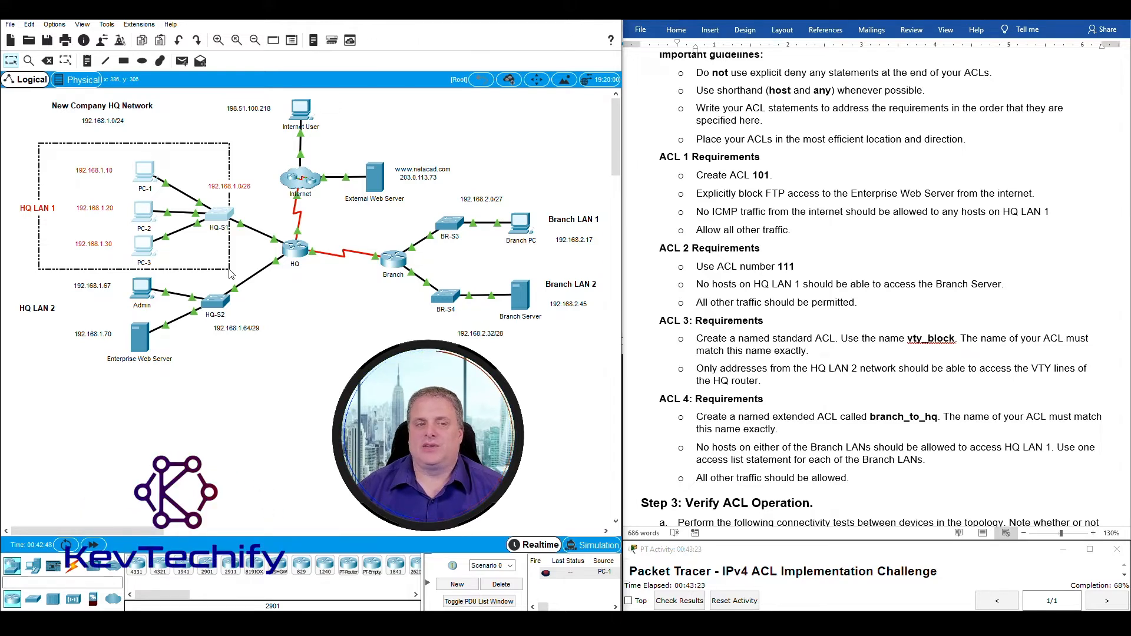
pyautogui.moveTo(229, 270); pyautogui.dragTo(229, 269)
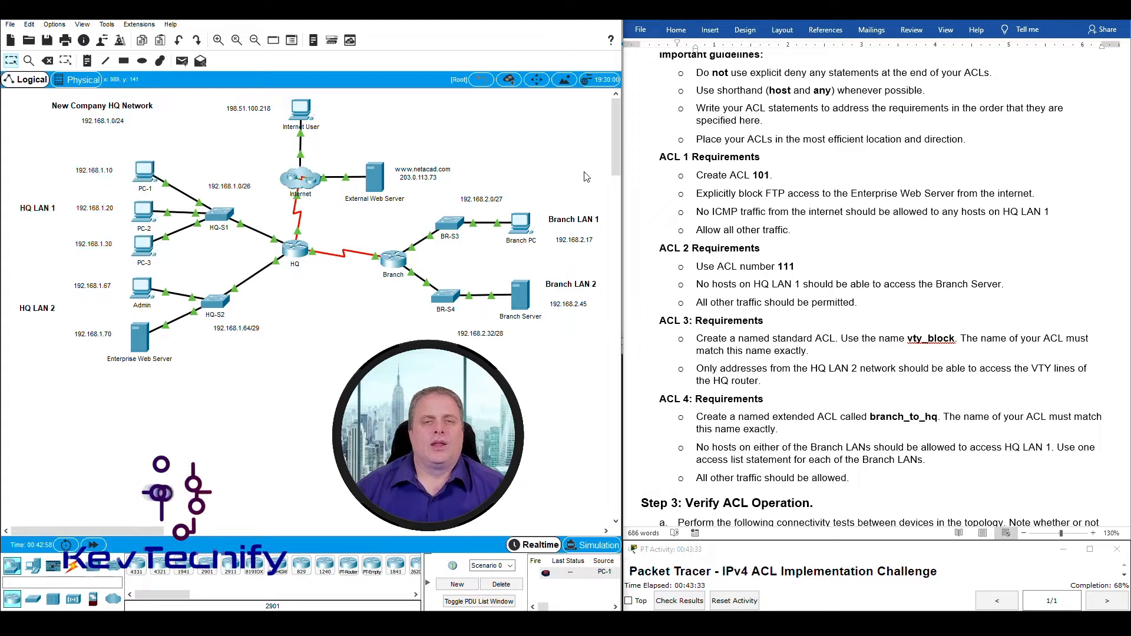
pyautogui.moveTo(583, 171); pyautogui.dragTo(444, 258)
pyautogui.moveTo(37, 147); pyautogui.dragTo(240, 252)
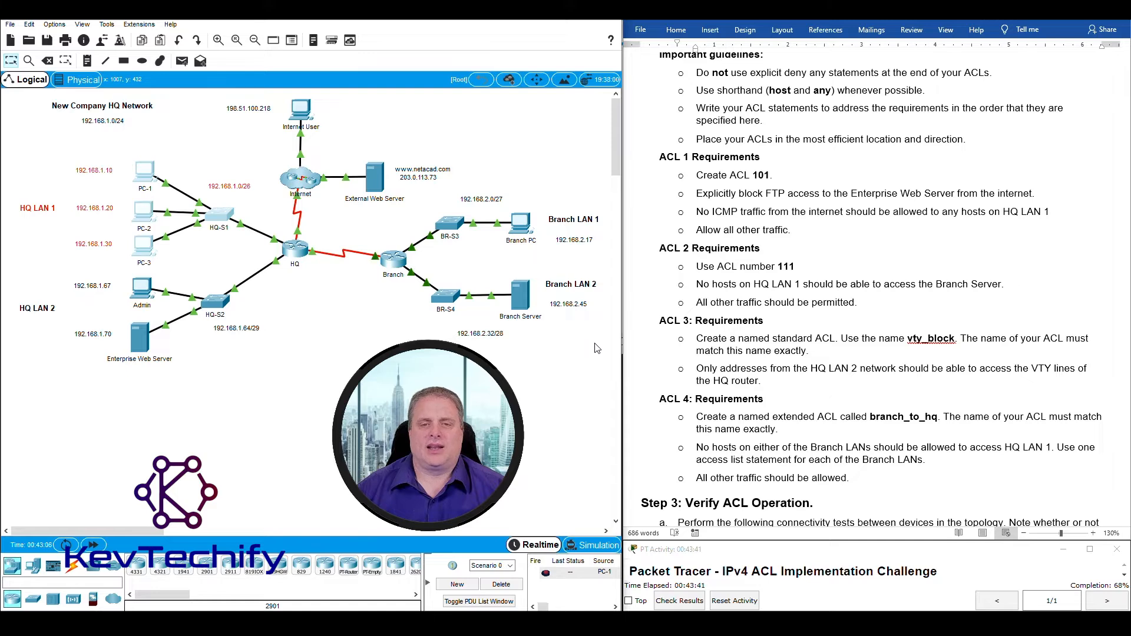
pyautogui.moveTo(595, 343); pyautogui.dragTo(426, 268)
pyautogui.moveTo(40, 140); pyautogui.dragTo(229, 260)
pyautogui.click(366, 309)
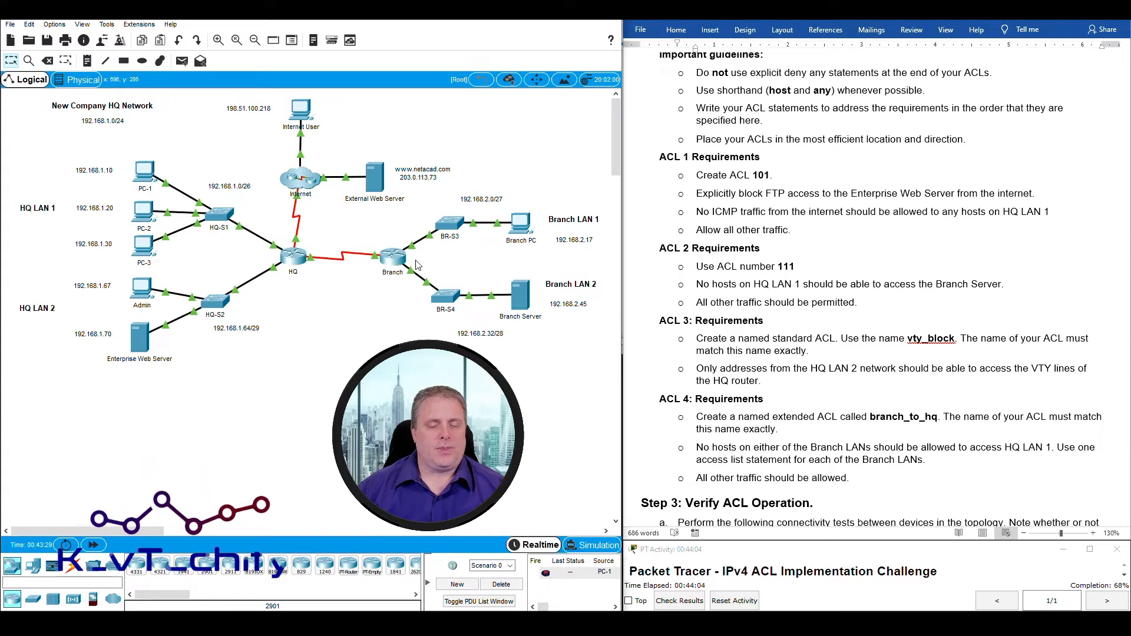
pyautogui.click(301, 258)
pyautogui.click(327, 308)
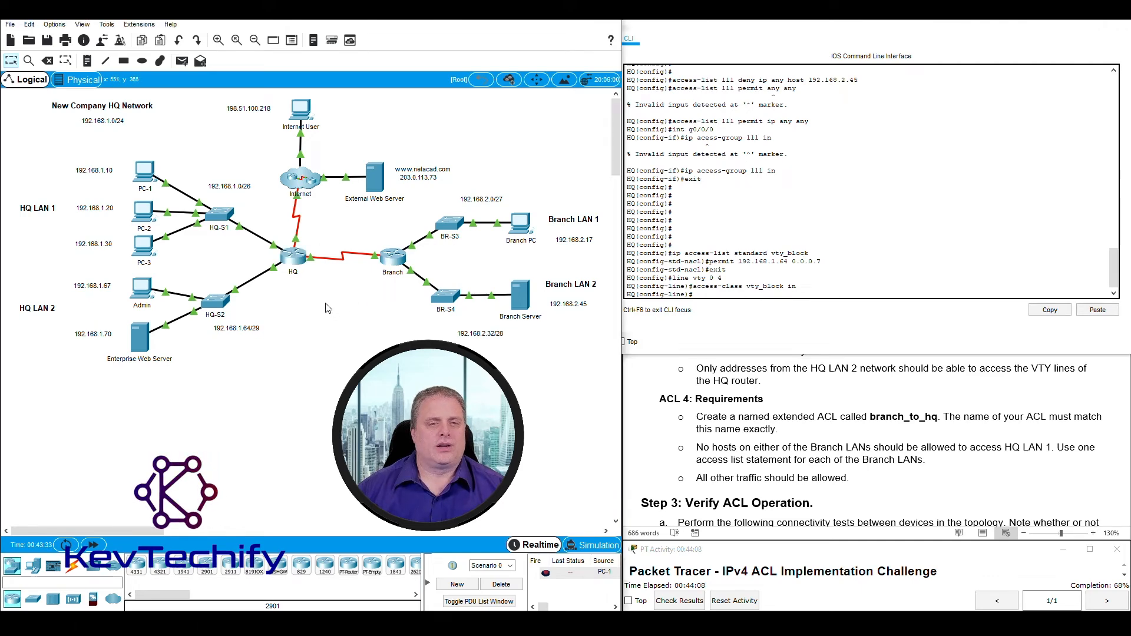
pyautogui.click(698, 432)
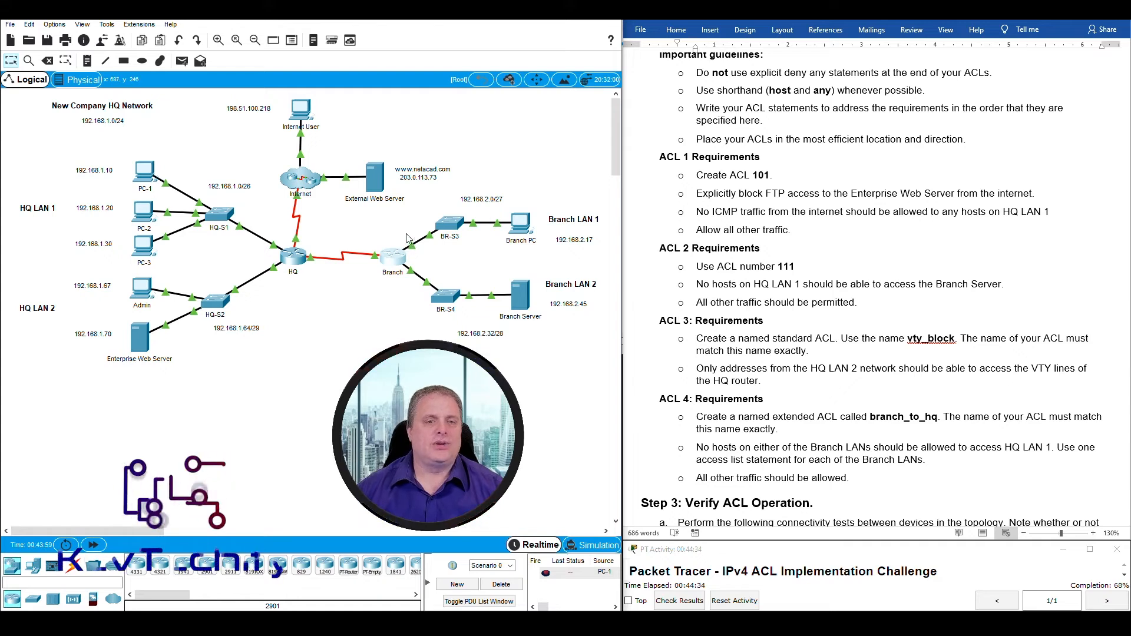
pyautogui.moveTo(406, 233)
pyautogui.mouseDown()
pyautogui.moveTo(416, 284)
pyautogui.moveTo(414, 236)
pyautogui.mouseUp()
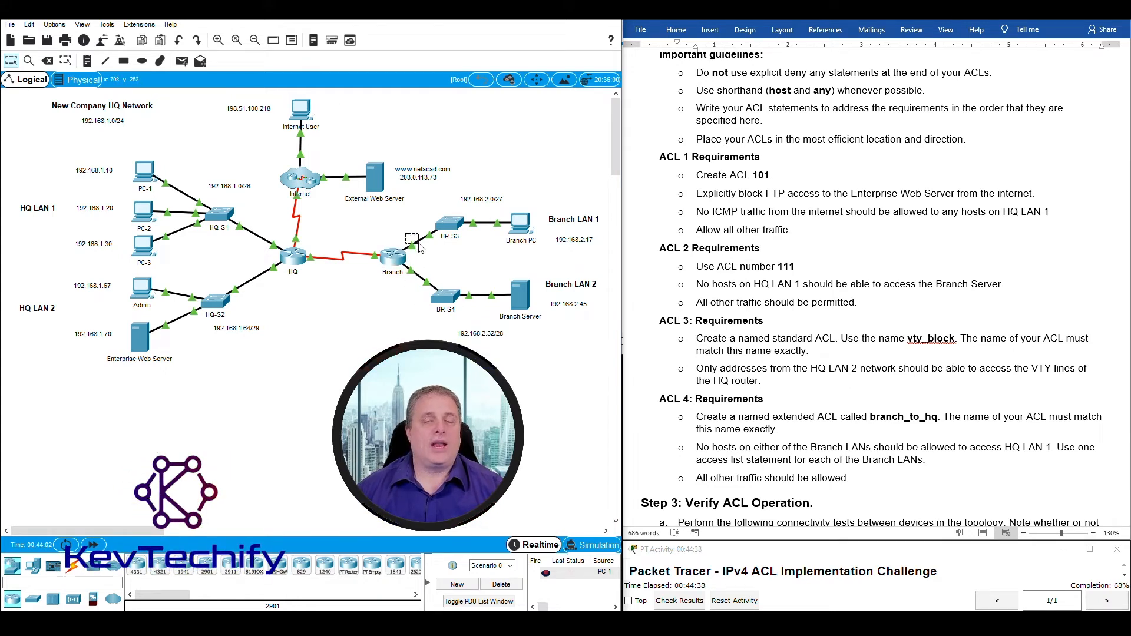
pyautogui.moveTo(420, 248); pyautogui.dragTo(420, 304)
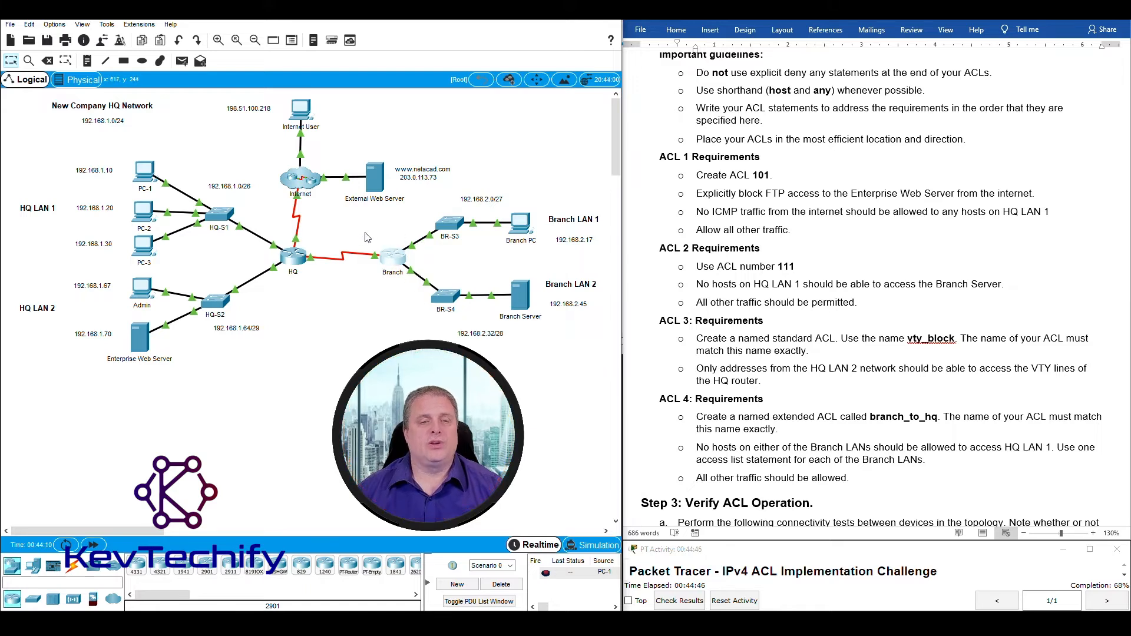
pyautogui.moveTo(367, 235); pyautogui.dragTo(385, 301)
pyautogui.moveTo(399, 229); pyautogui.dragTo(420, 293)
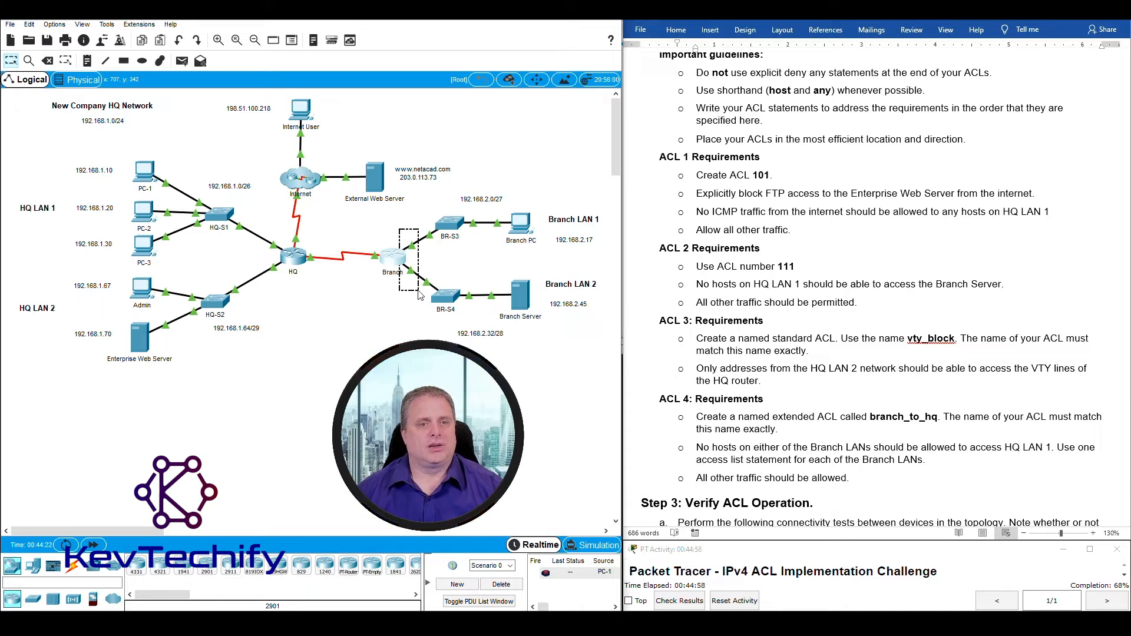
pyautogui.moveTo(420, 294); pyautogui.dragTo(424, 258)
pyautogui.moveTo(372, 231); pyautogui.dragTo(377, 256)
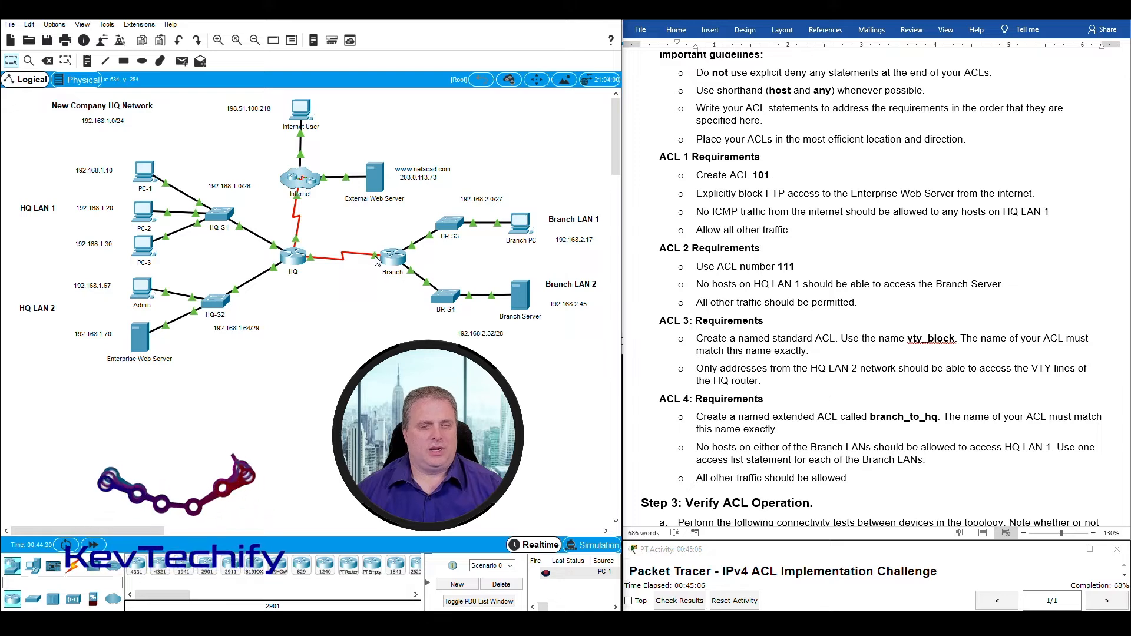
pyautogui.moveTo(377, 261)
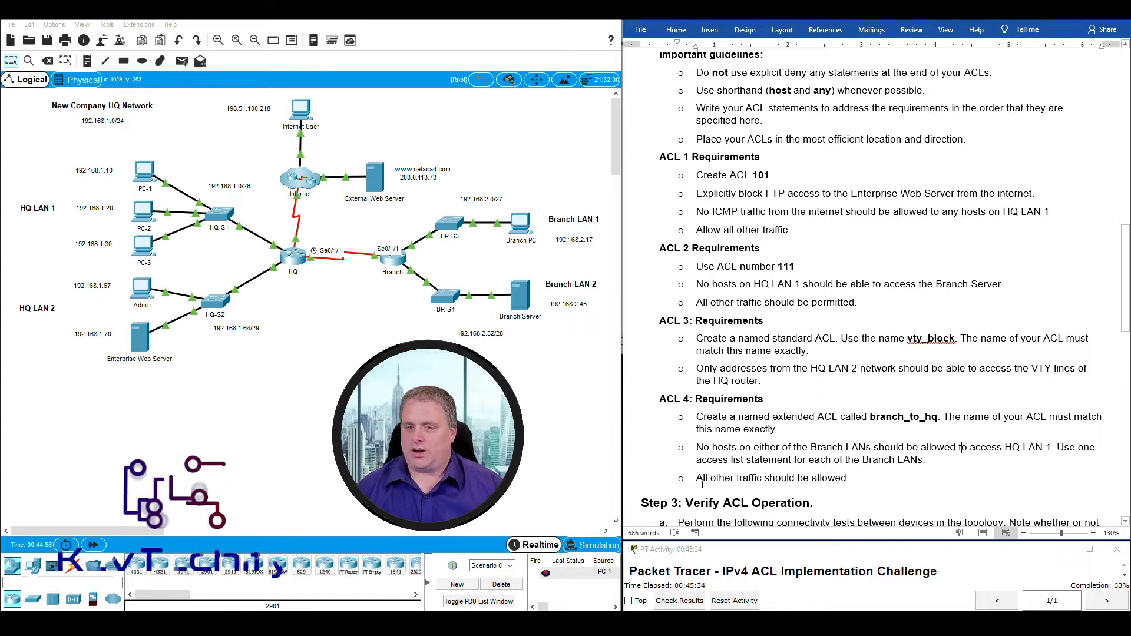
pyautogui.moveTo(697, 480); pyautogui.dragTo(857, 481)
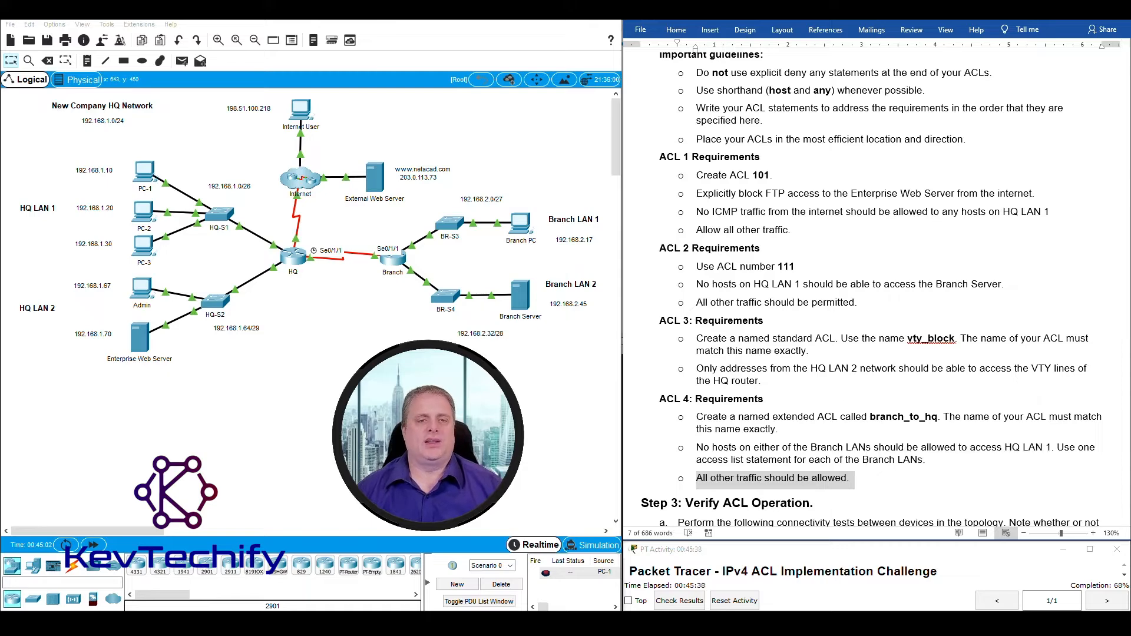
pyautogui.click(381, 367)
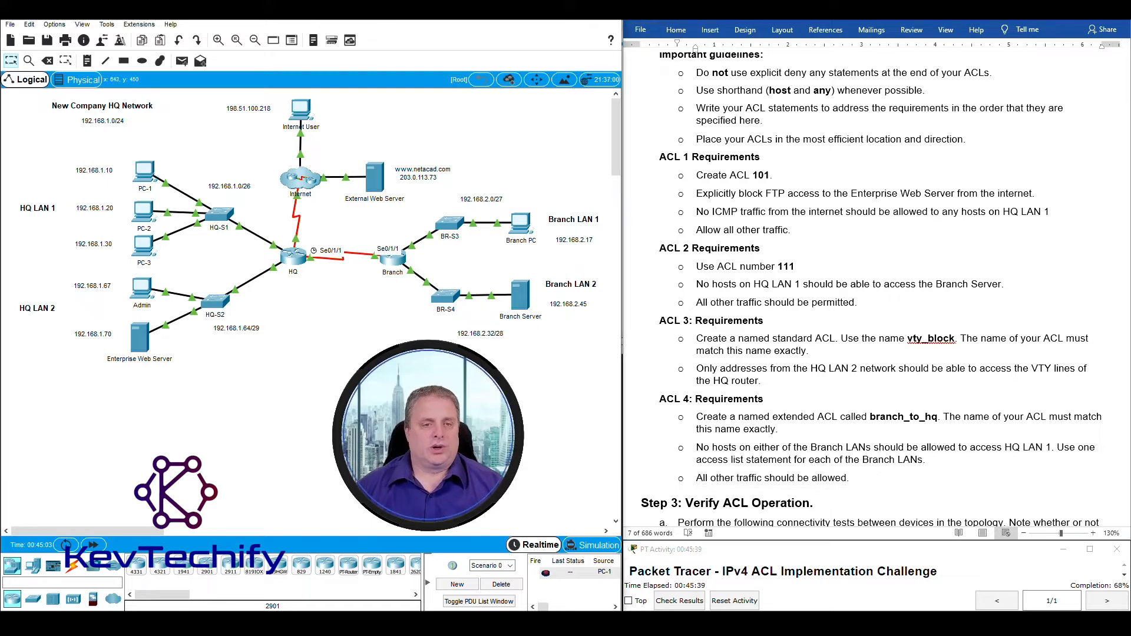
# Open the Branch router's CLI beside the document and enter privileged mode with 'enable'.
pyautogui.click(396, 266)
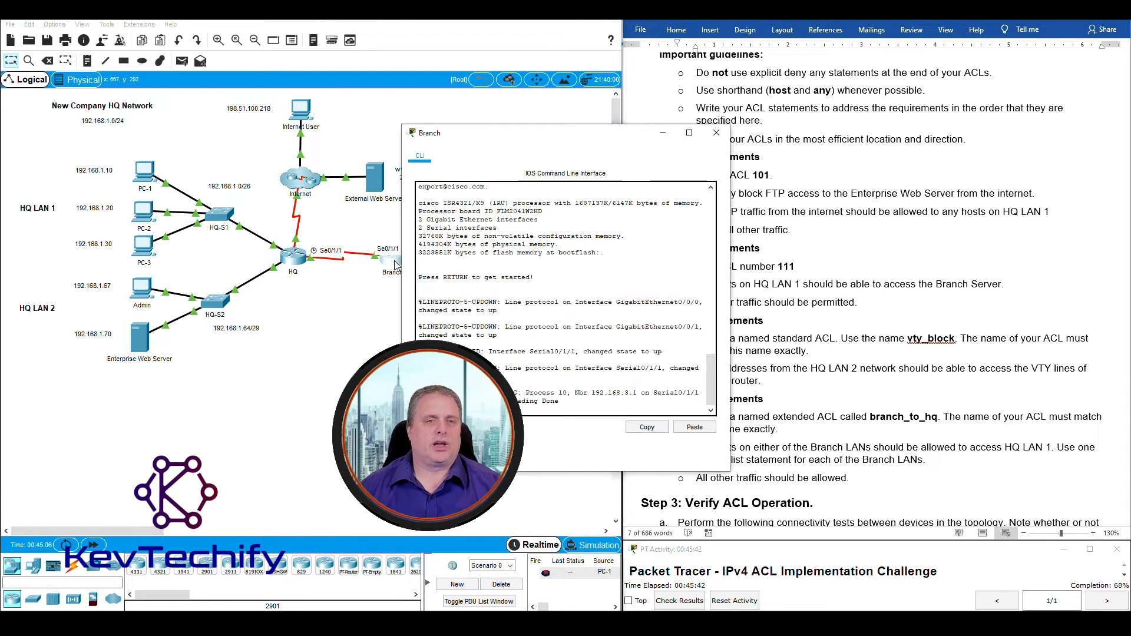
pyautogui.moveTo(412, 127); pyautogui.dragTo(231, 30)
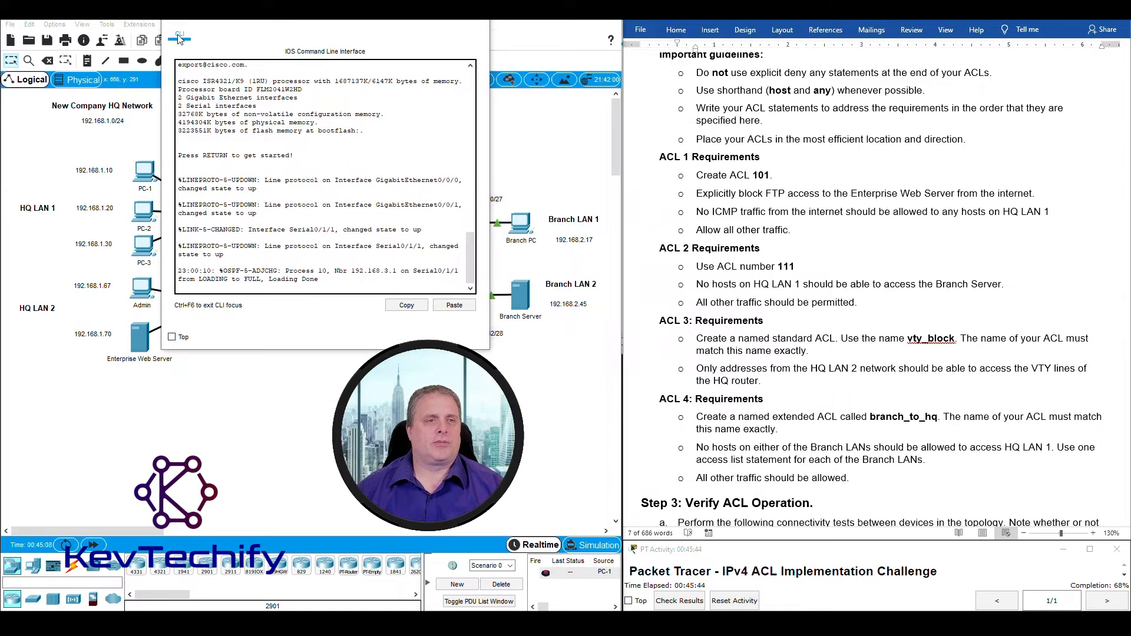
pyautogui.moveTo(491, 183); pyautogui.dragTo(664, 174)
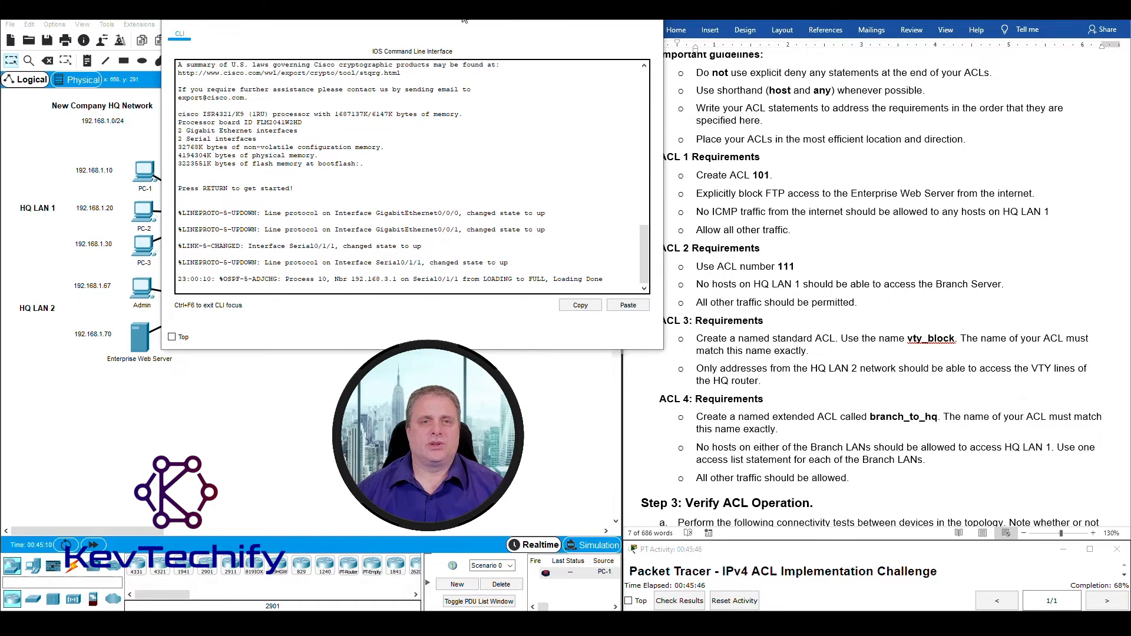
pyautogui.moveTo(464, 18); pyautogui.dragTo(926, 19)
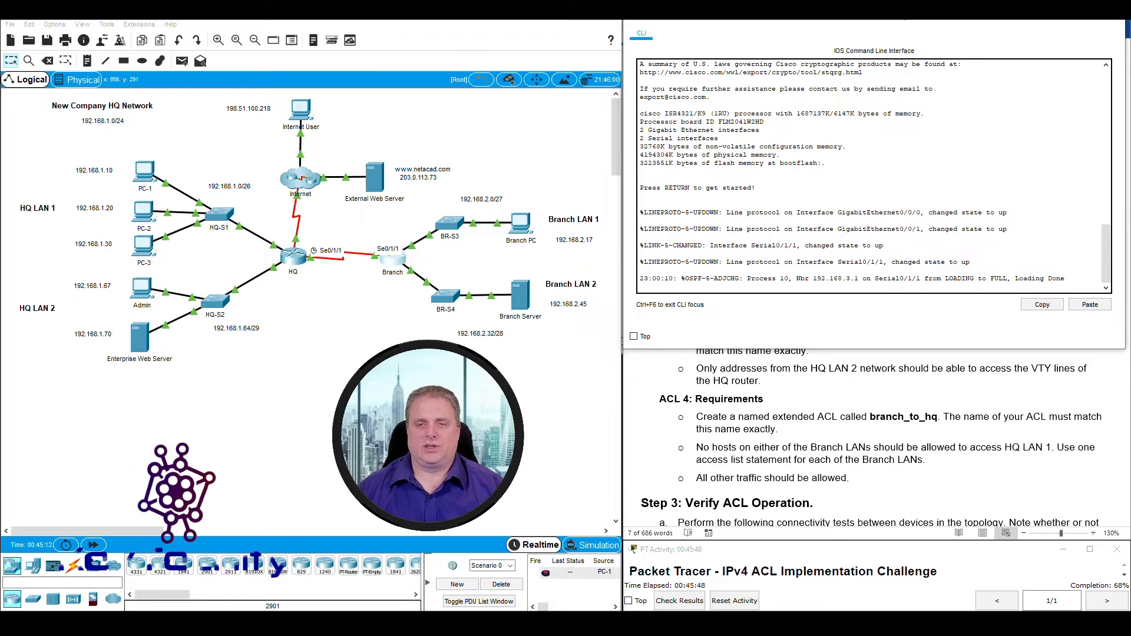
pyautogui.click(993, 225)
pyautogui.press('Return')
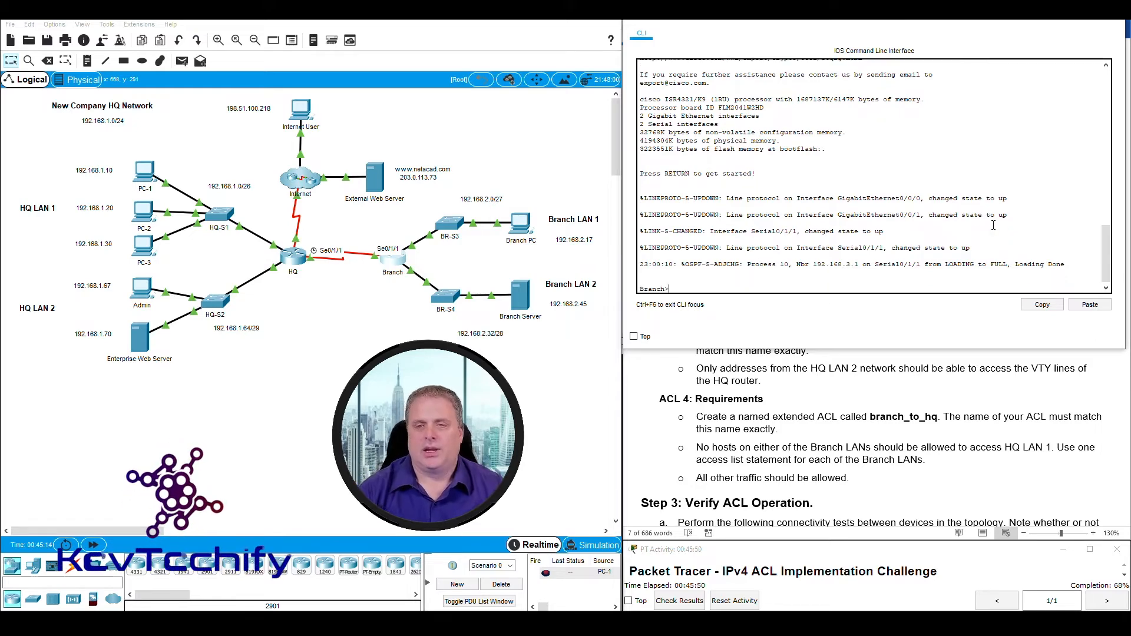
pyautogui.press('Return')
pyautogui.press('Return')
pyautogui.press('Return')
pyautogui.write('enab')
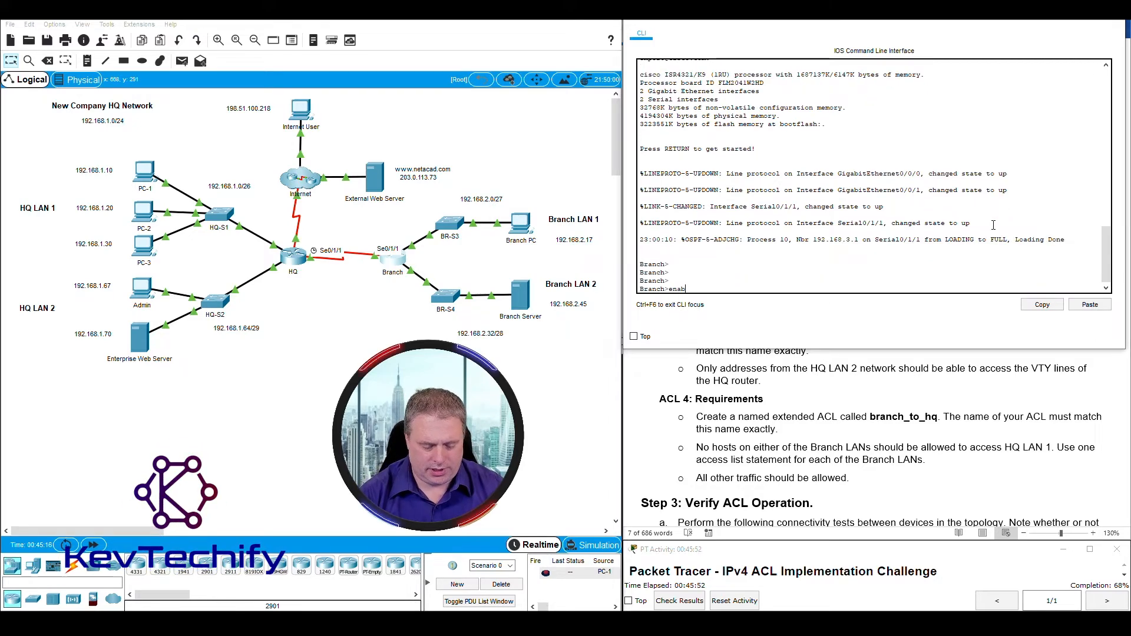
pyautogui.write('le')
pyautogui.press('Return')
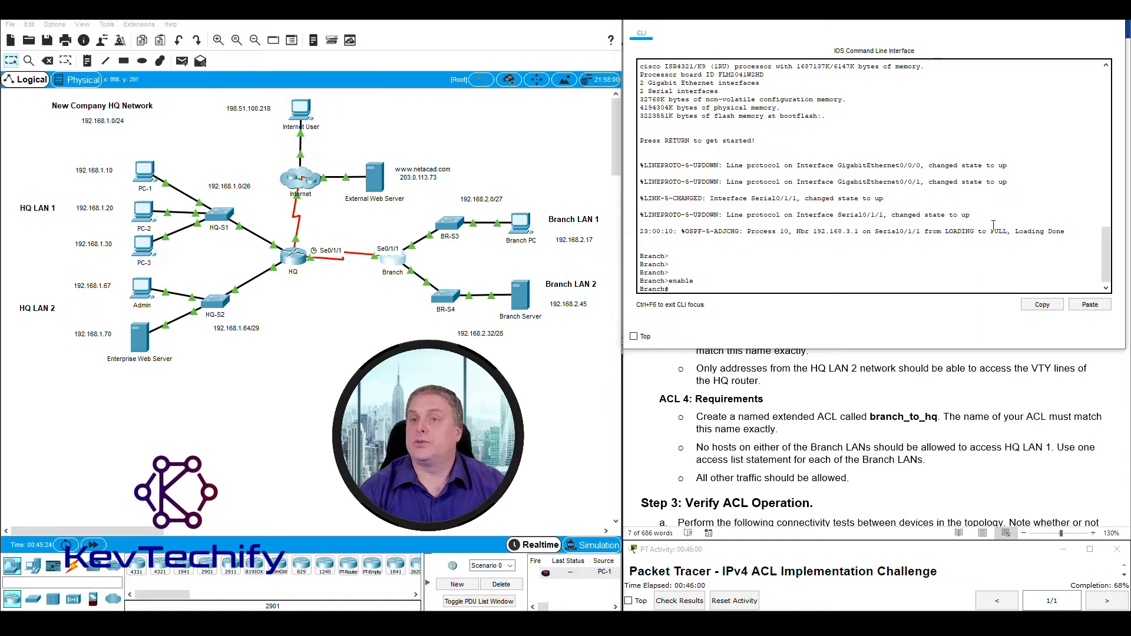
# Enter 'conf t' and create the ACL with 'ip access-list extended branch_to_hq'.
pyautogui.write('conf t')
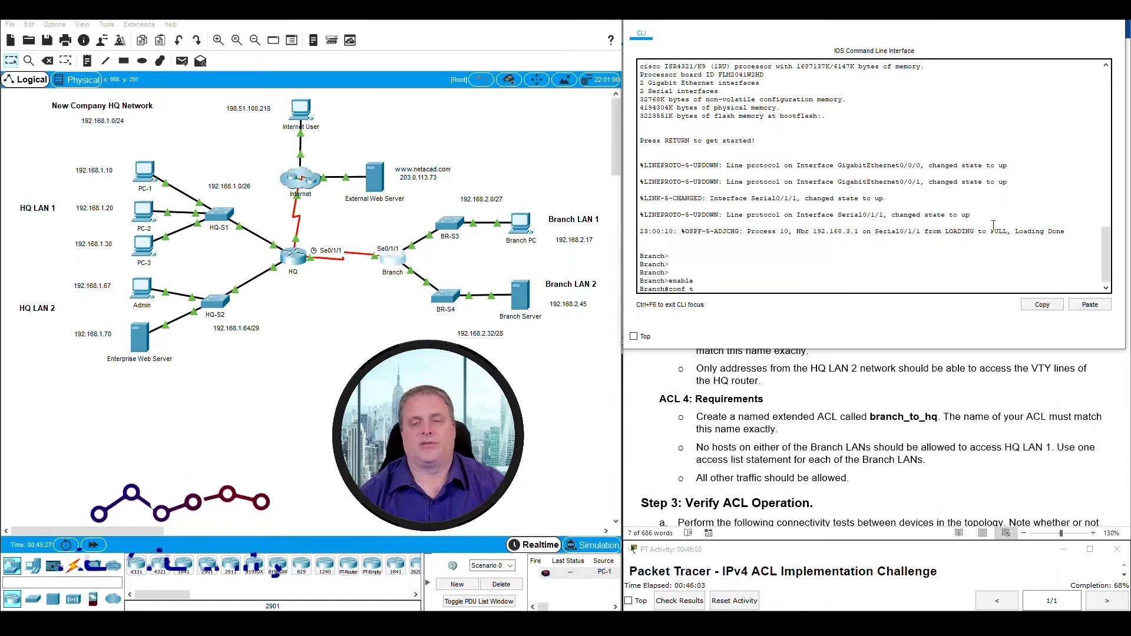
pyautogui.press('Return')
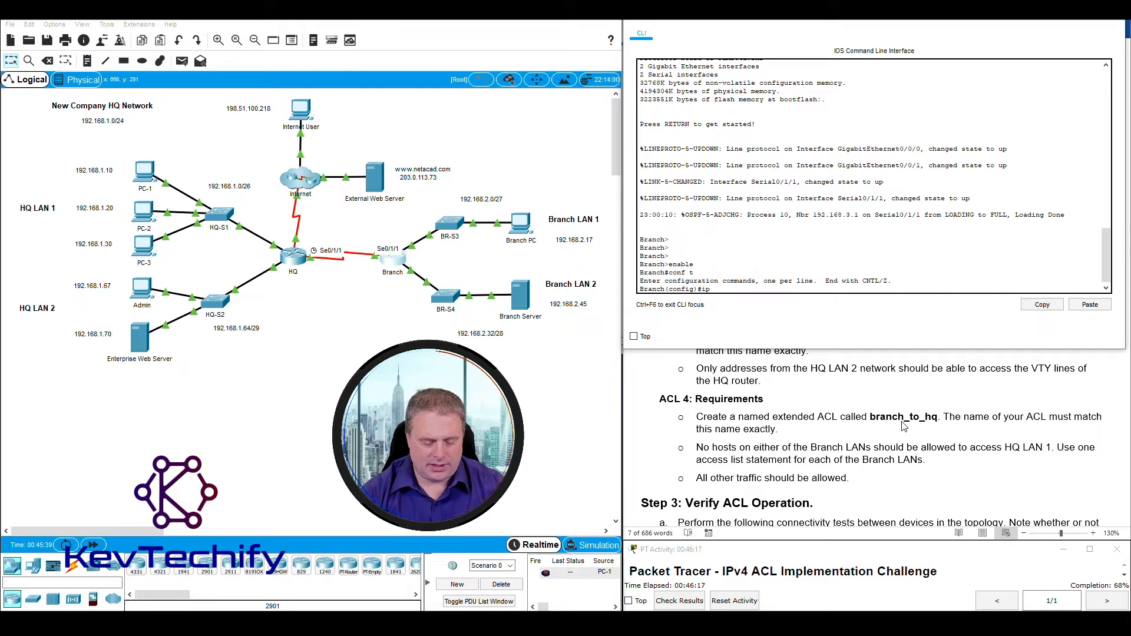
pyautogui.write('acc')
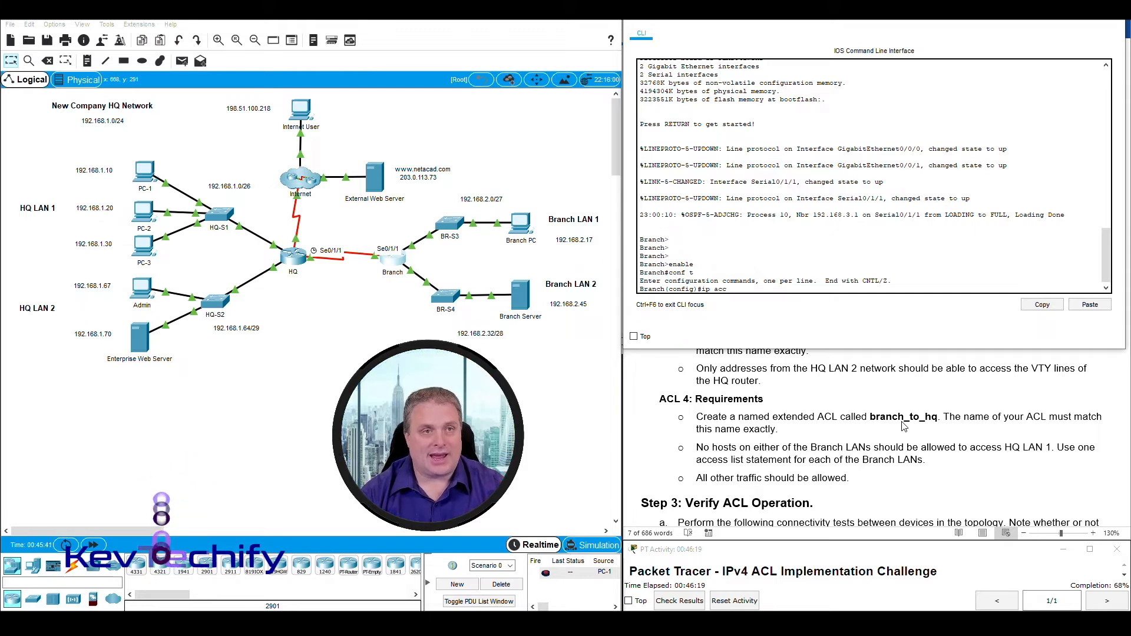
pyautogui.write('ess-lis')
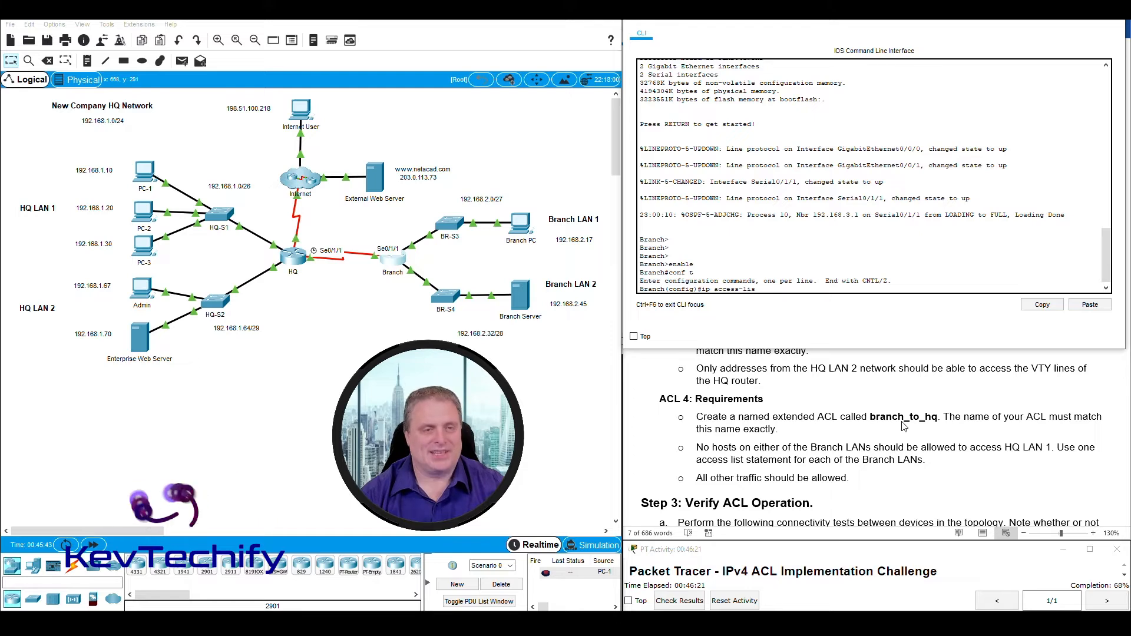
pyautogui.write('t extedned')
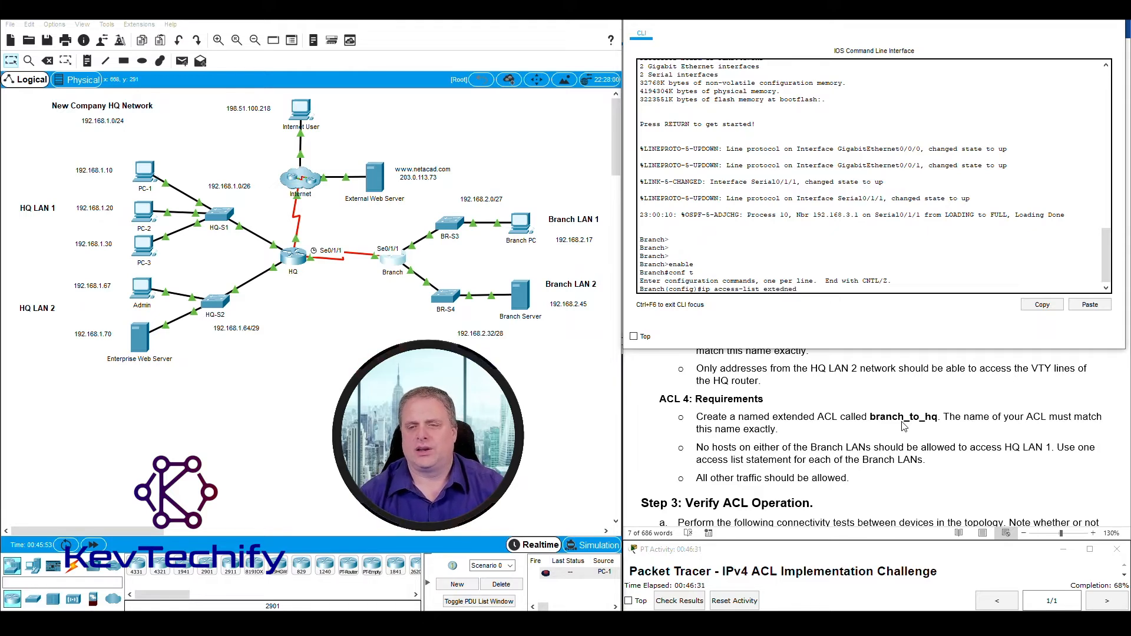
pyautogui.press('BackSpace')
pyautogui.press('BackSpace')
pyautogui.press('BackSpace')
pyautogui.press('BackSpace')
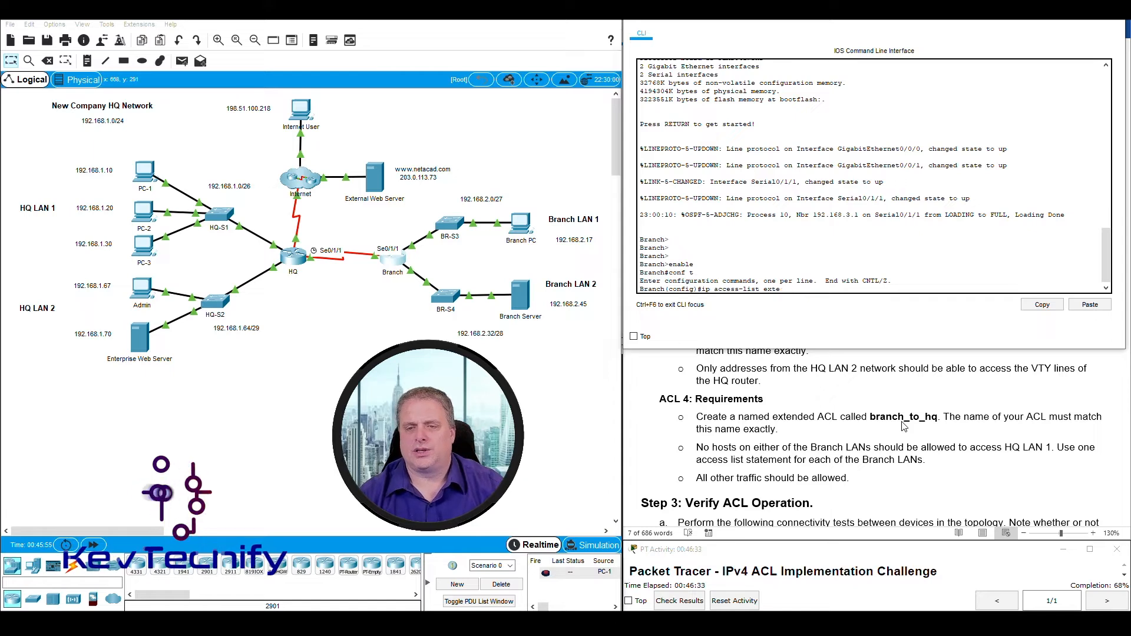
pyautogui.write('nded')
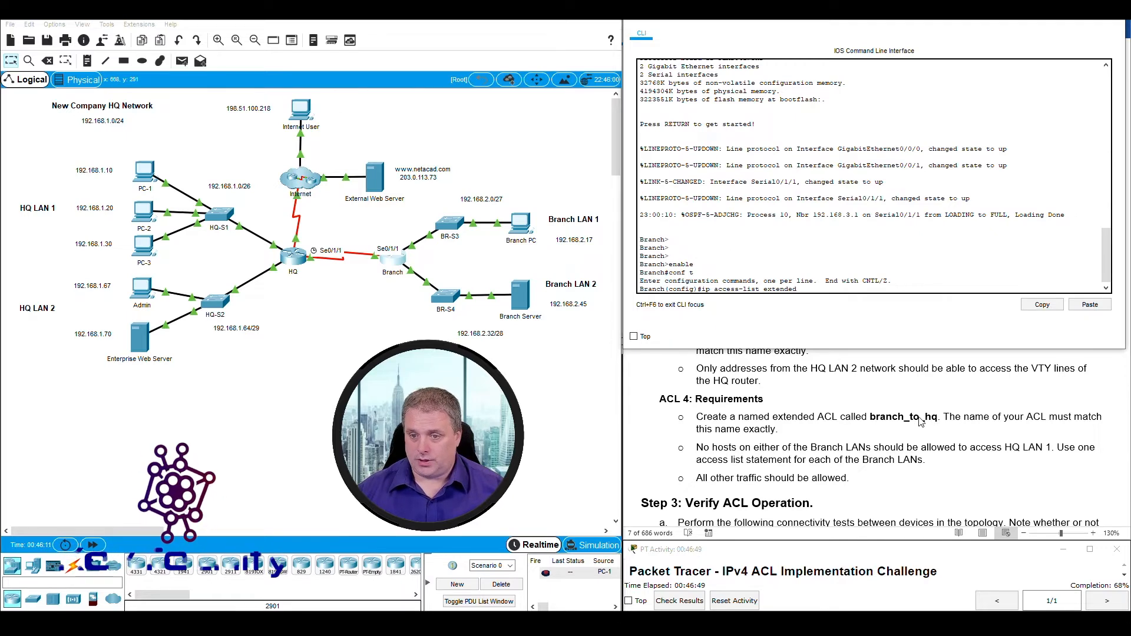
pyautogui.write('br')
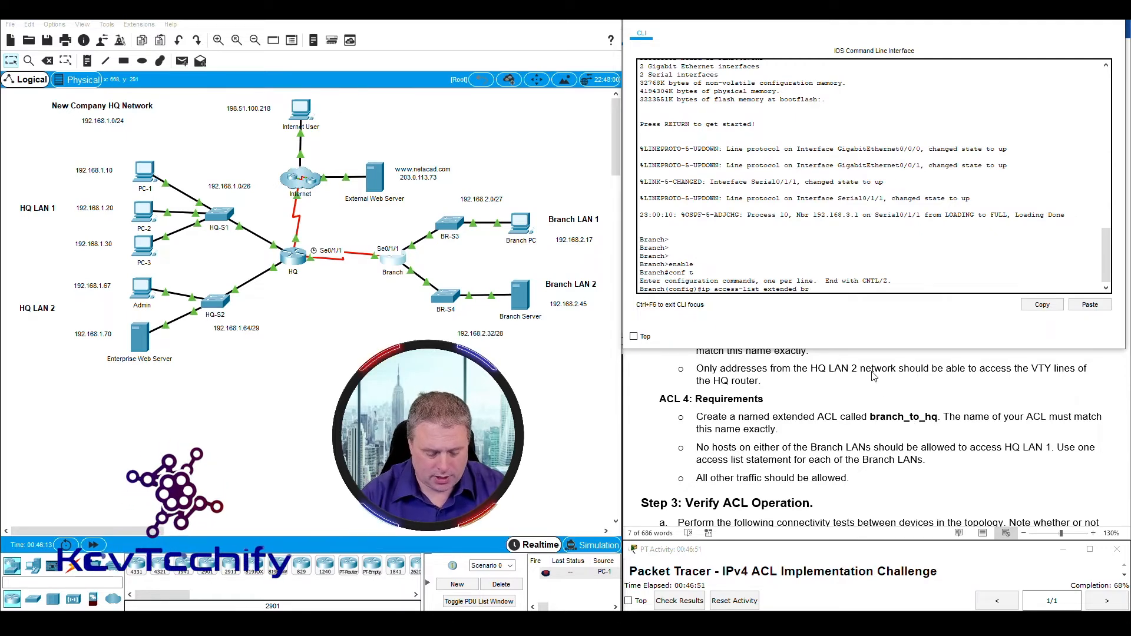
pyautogui.write('anch_to_hq')
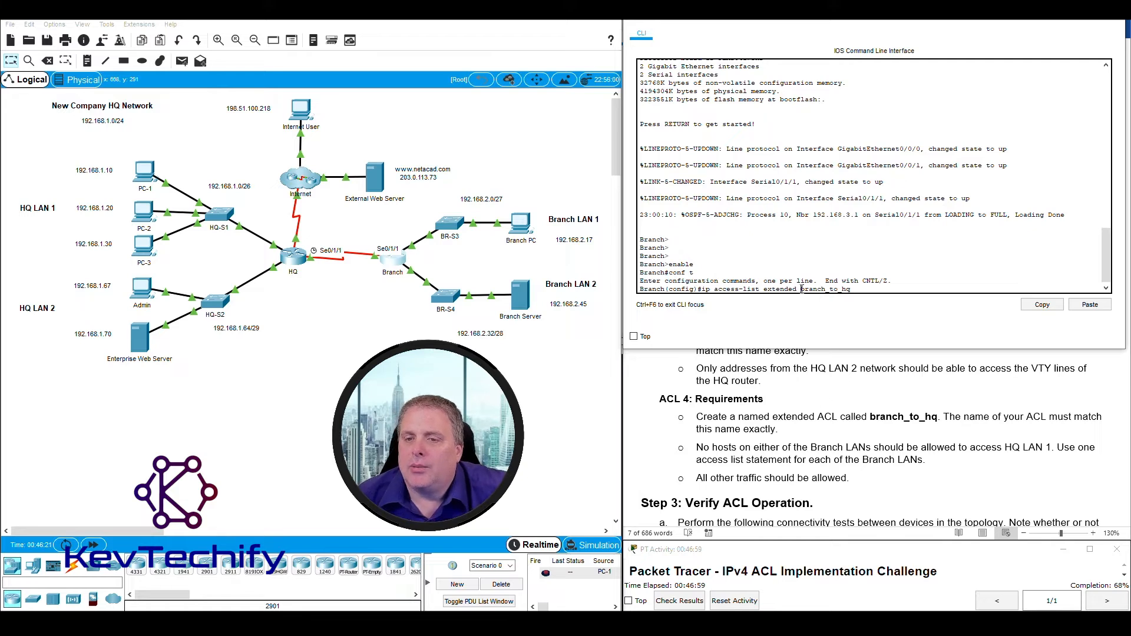
pyautogui.moveTo(801, 289); pyautogui.dragTo(848, 286)
pyautogui.click(851, 285)
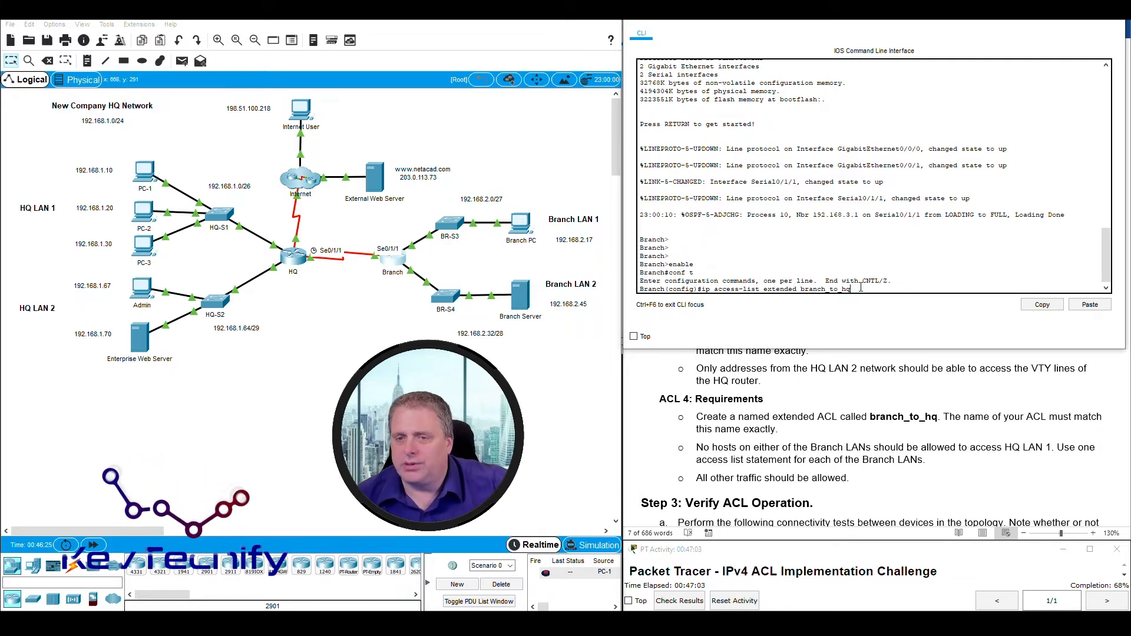
pyautogui.press('Return')
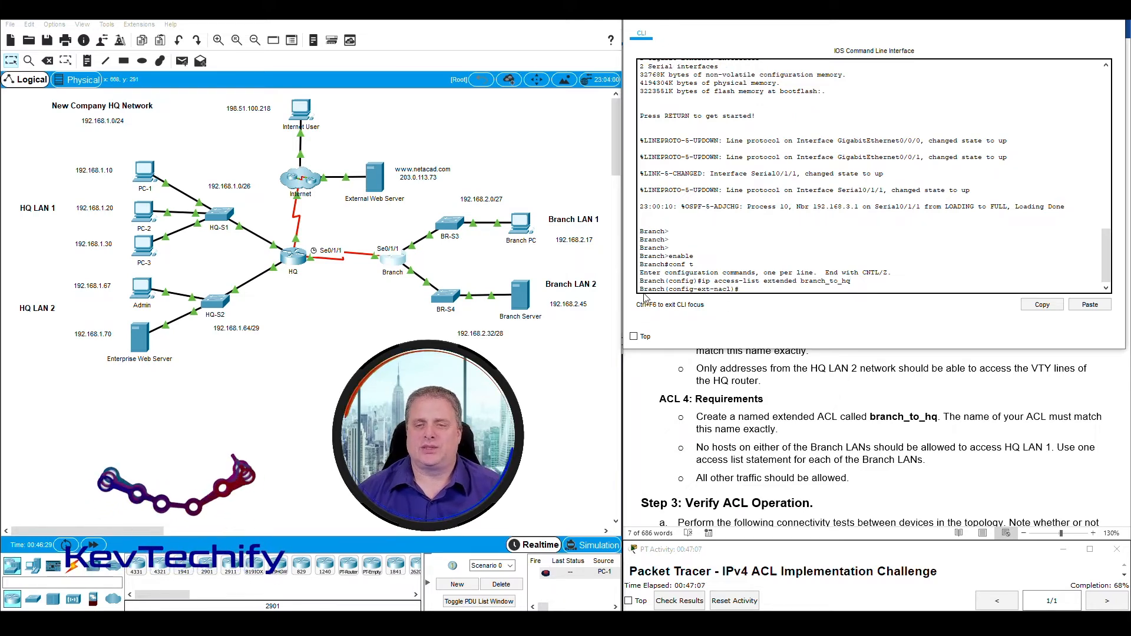
pyautogui.moveTo(671, 288); pyautogui.dragTo(730, 289)
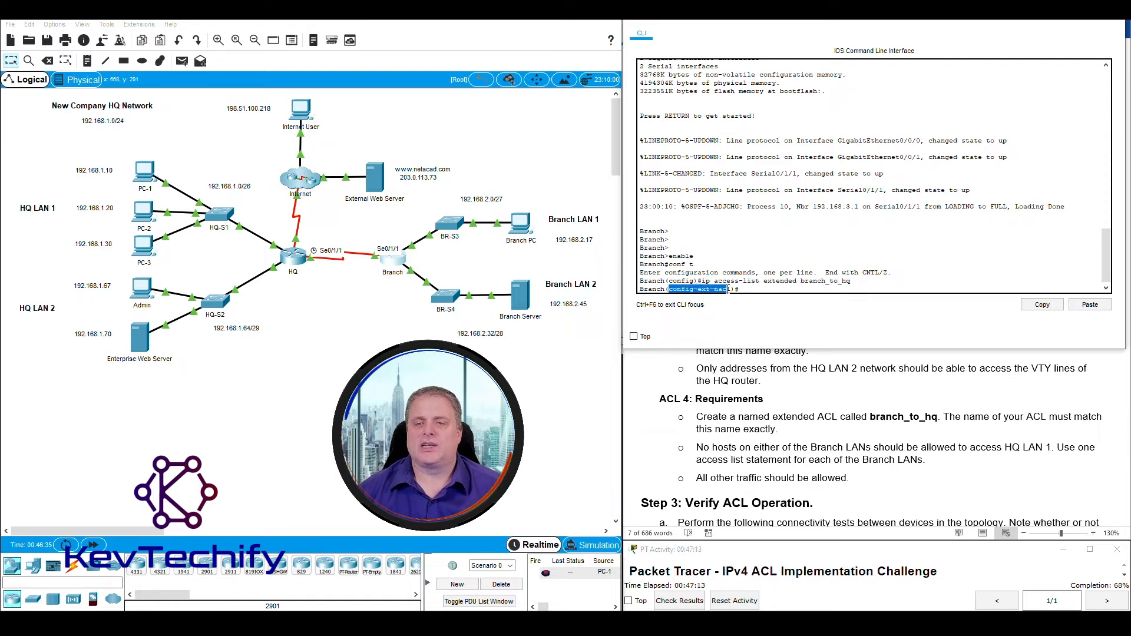
pyautogui.click(730, 289)
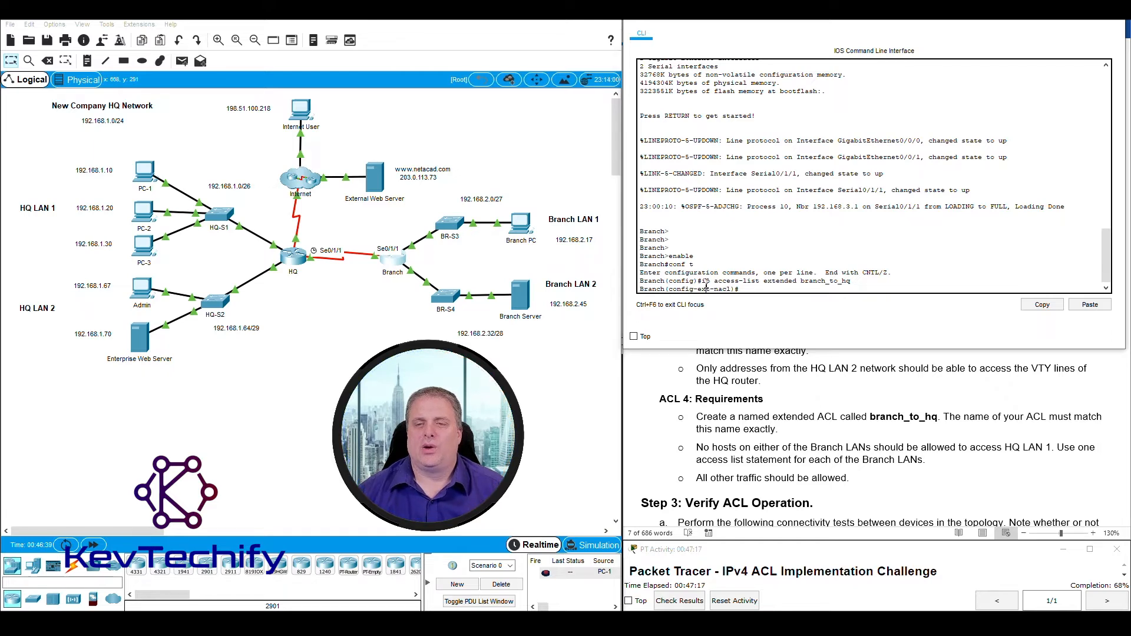
pyautogui.moveTo(801, 282); pyautogui.dragTo(852, 282)
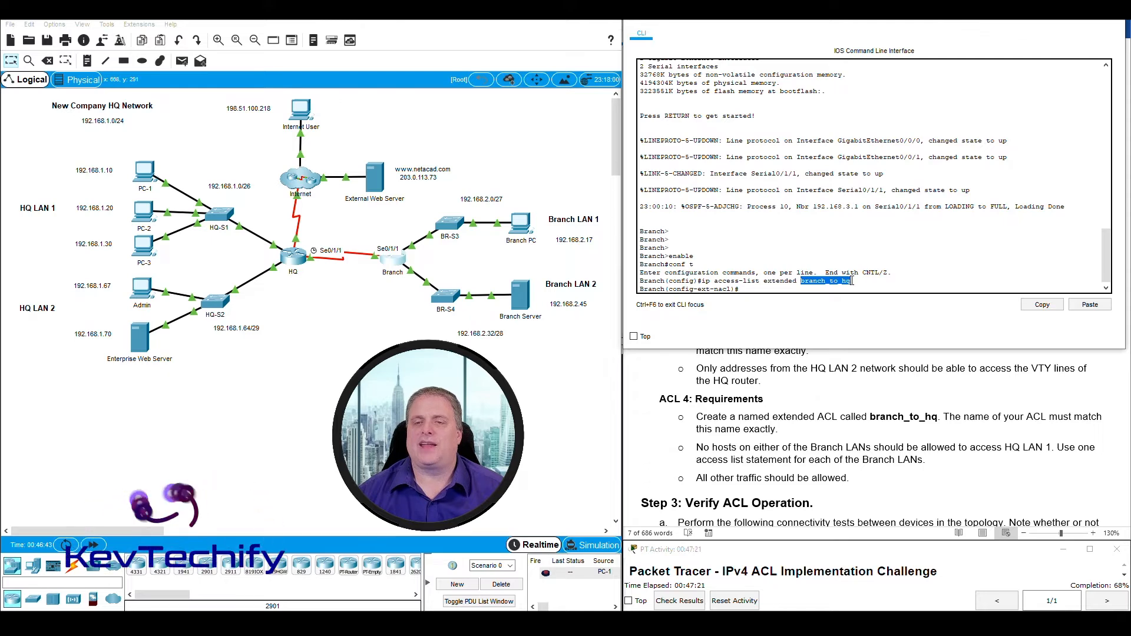
pyautogui.click(756, 290)
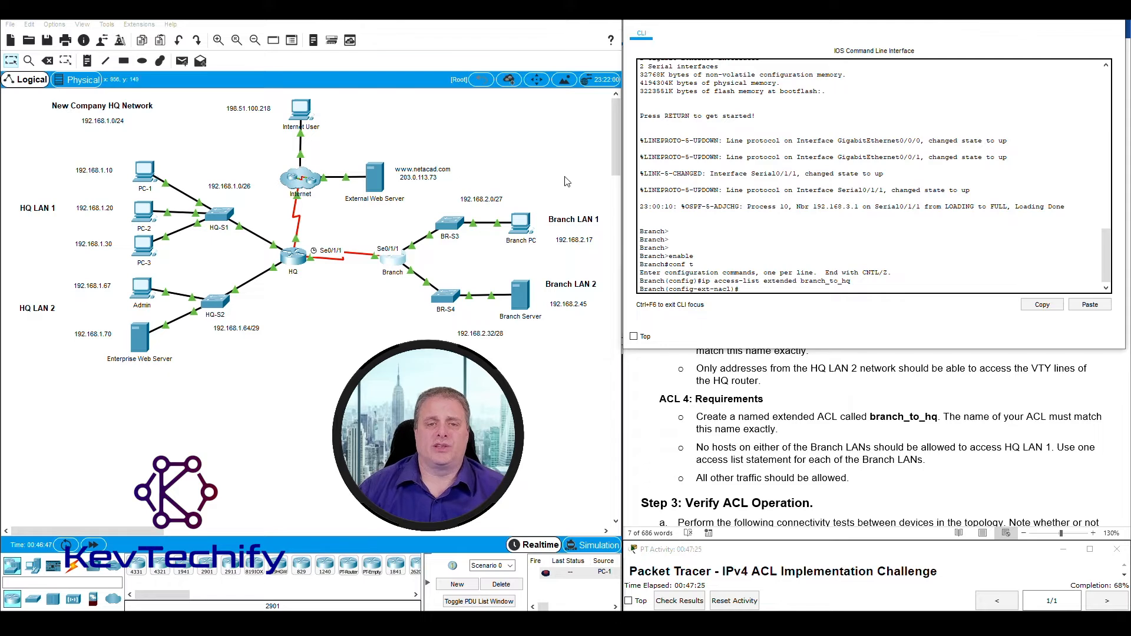
pyautogui.moveTo(570, 172); pyautogui.dragTo(450, 256)
pyautogui.moveTo(31, 144); pyautogui.dragTo(234, 266)
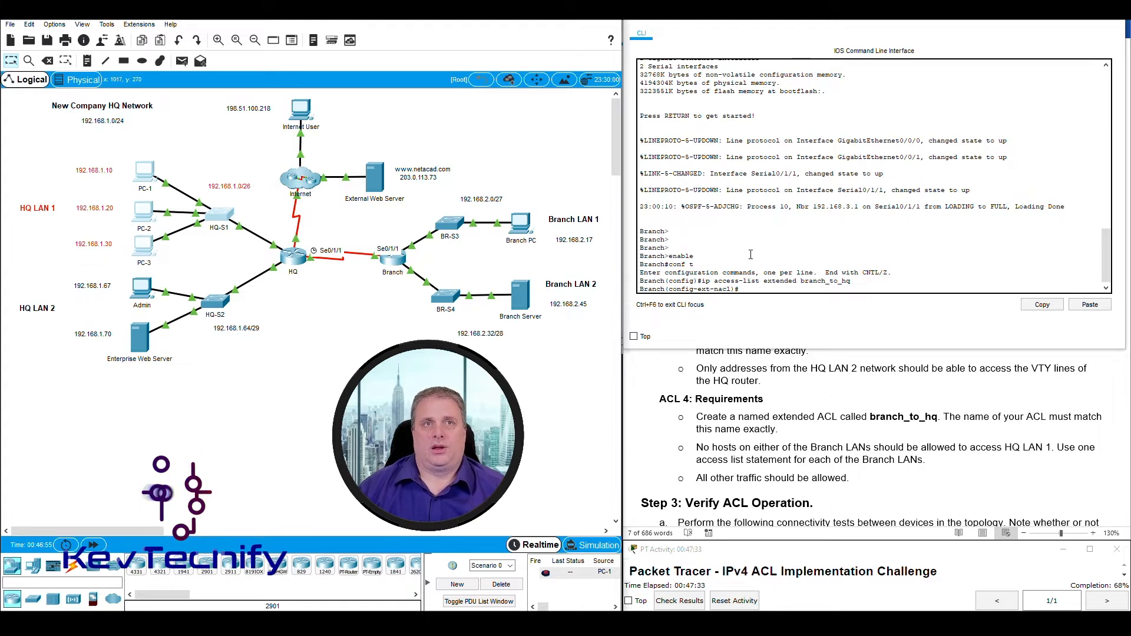
# Outline Branch LAN 1, HQ LAN 1 and Branch LAN 2, pointing out the 192.168.2.0/27 network.
pyautogui.click(753, 289)
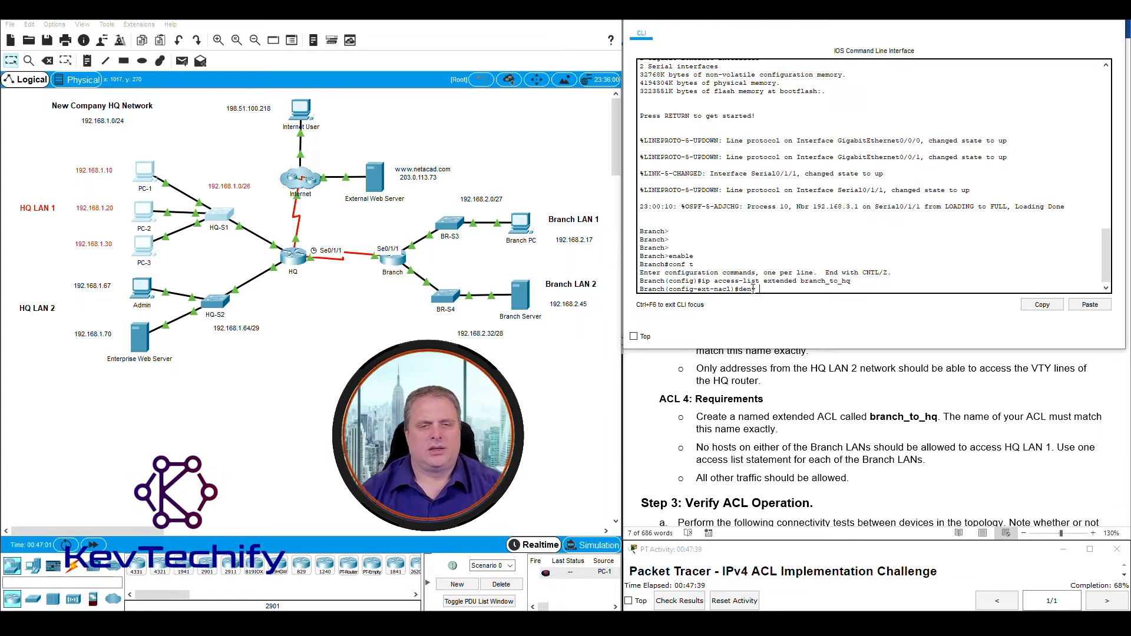
pyautogui.moveTo(560, 183); pyautogui.dragTo(453, 260)
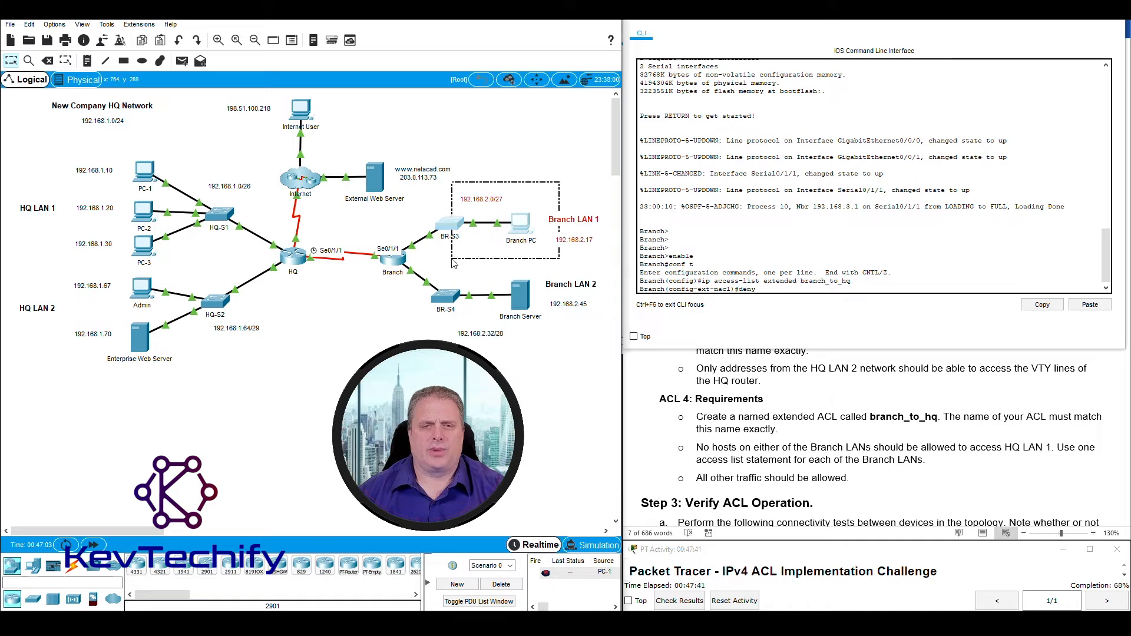
pyautogui.moveTo(59, 148); pyautogui.dragTo(248, 255)
pyautogui.moveTo(589, 352); pyautogui.dragTo(435, 269)
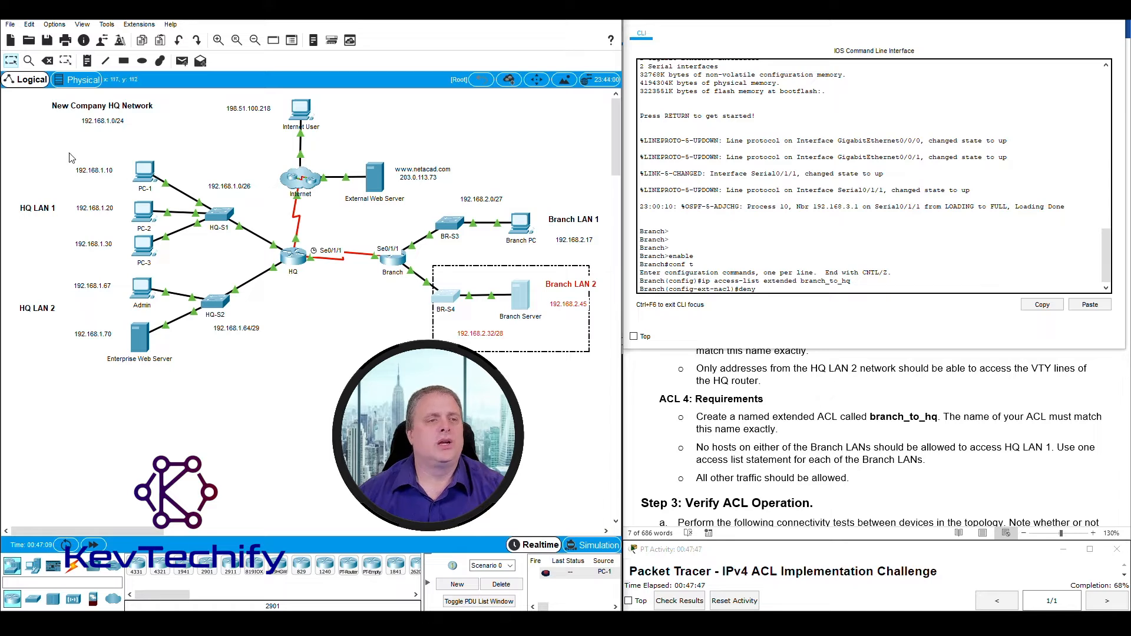
pyautogui.moveTo(67, 151); pyautogui.dragTo(233, 262)
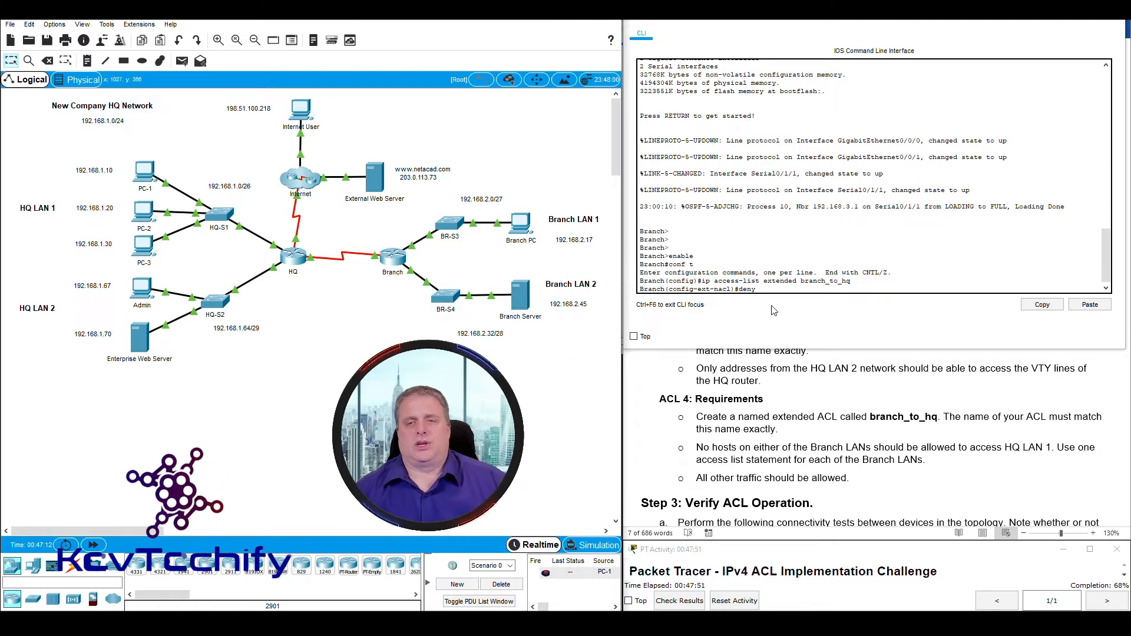
pyautogui.click(763, 291)
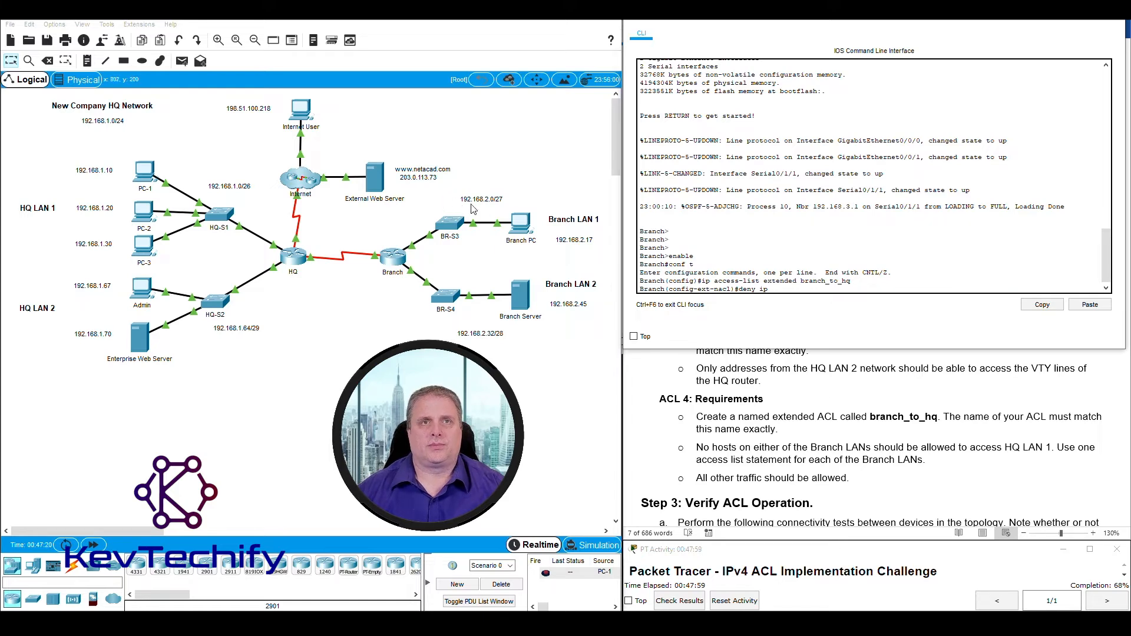
pyautogui.moveTo(432, 196); pyautogui.dragTo(592, 266)
pyautogui.moveTo(452, 188); pyautogui.dragTo(513, 208)
pyautogui.click(784, 289)
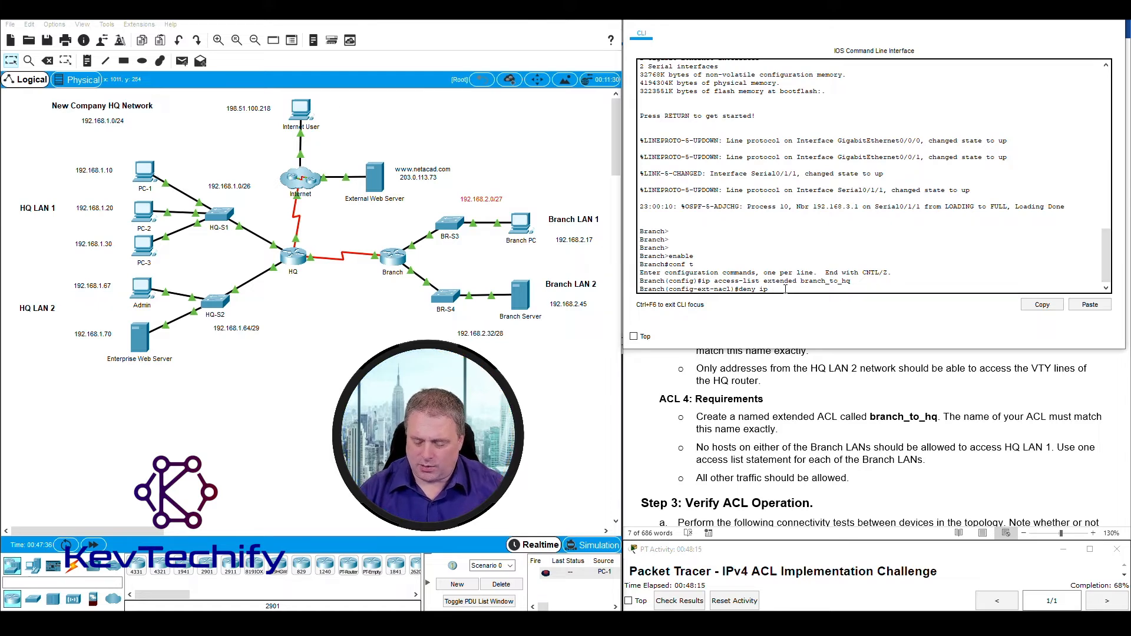
# Type the deny source 192.168.2.0 0.0.0.31 and point out HQ LAN 1's 192.168.1.0/26 network.
pyautogui.write('192.16')
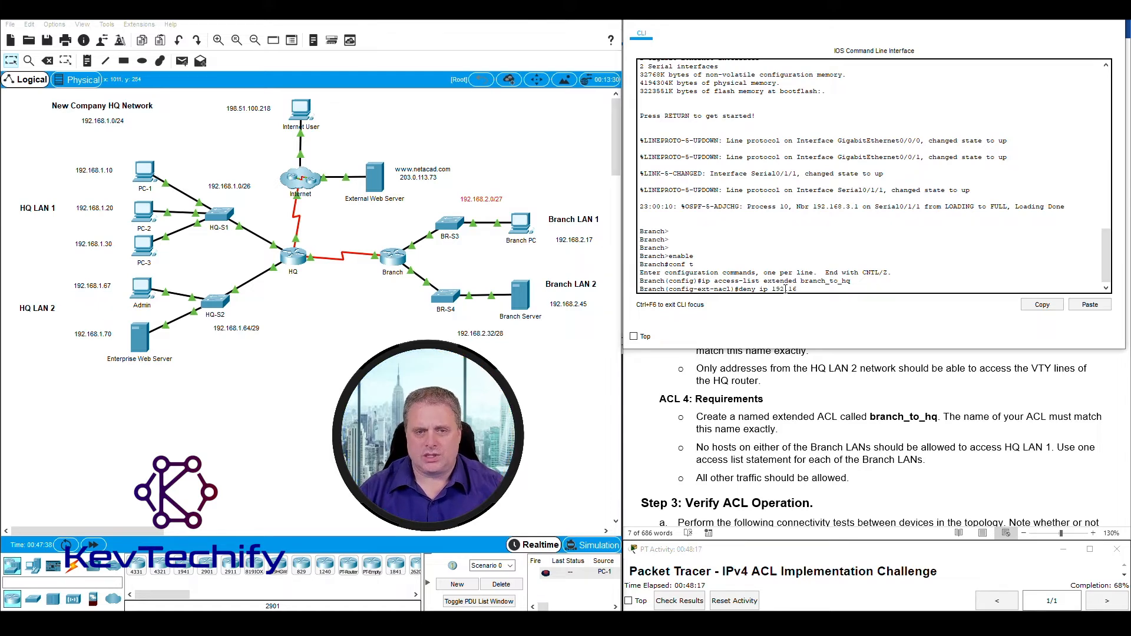
pyautogui.write('8.2.0')
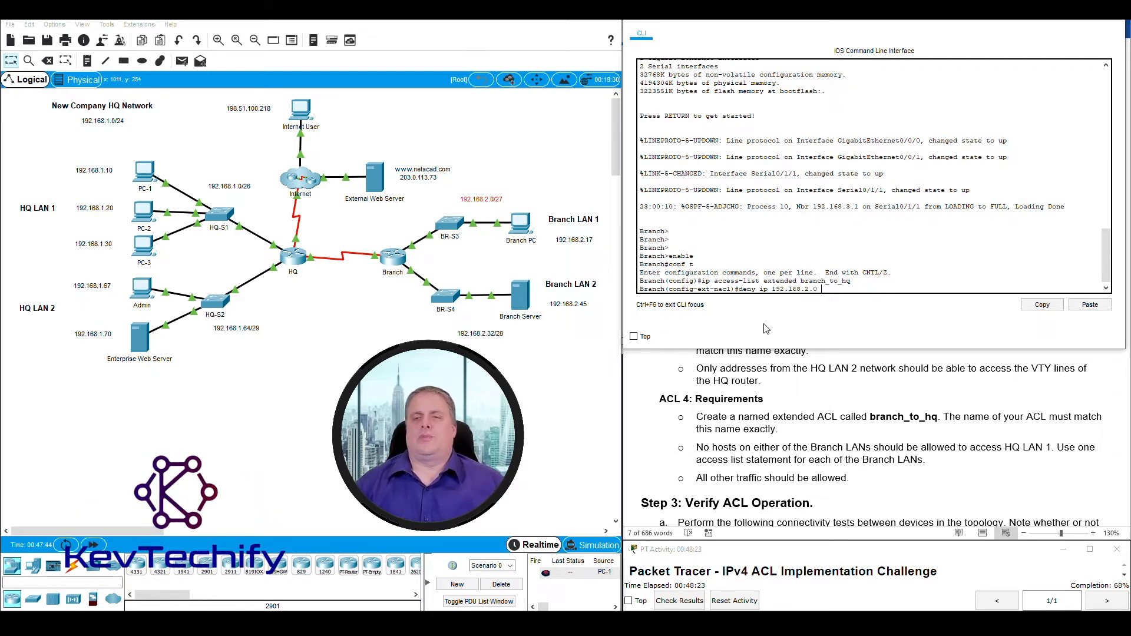
pyautogui.click(497, 199)
pyautogui.click(359, 362)
pyautogui.click(354, 330)
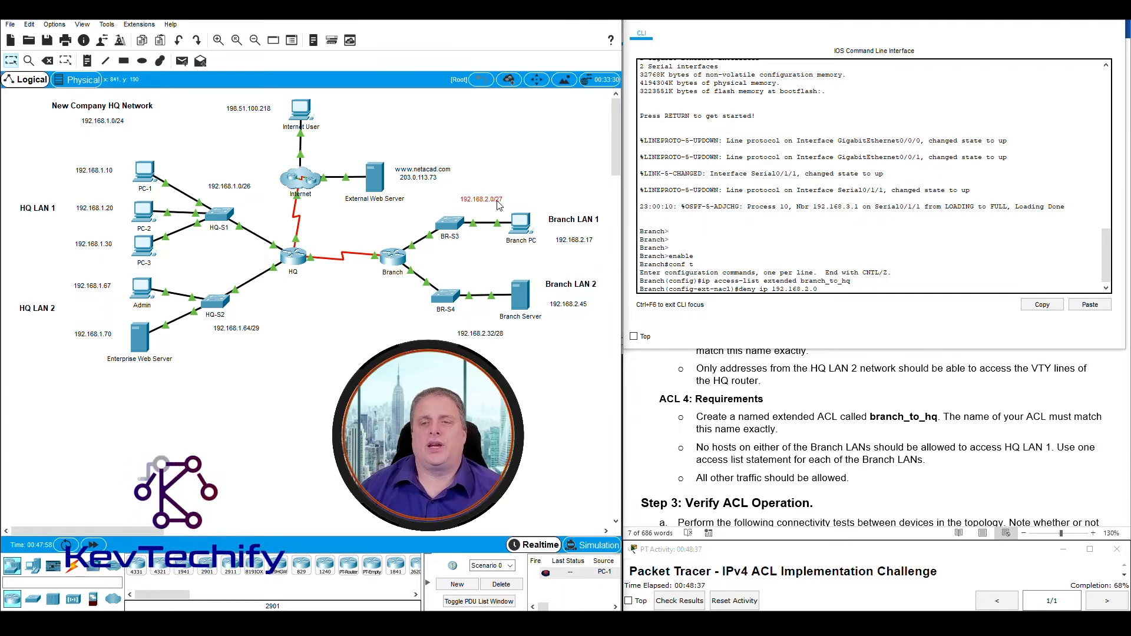
pyautogui.click(828, 289)
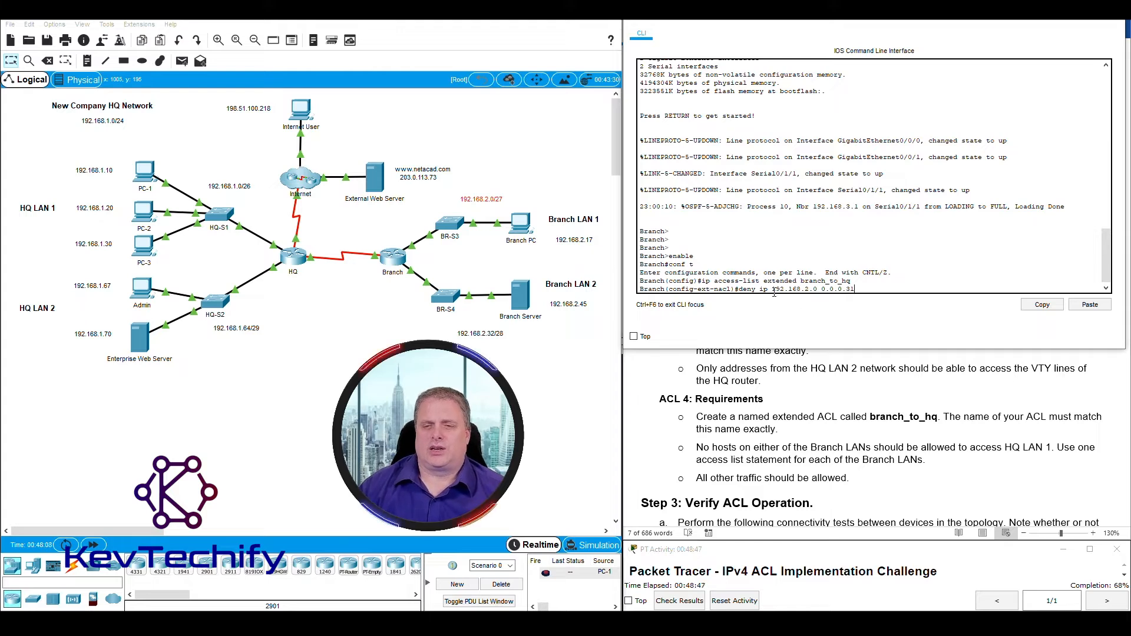
pyautogui.moveTo(773, 289); pyautogui.dragTo(855, 289)
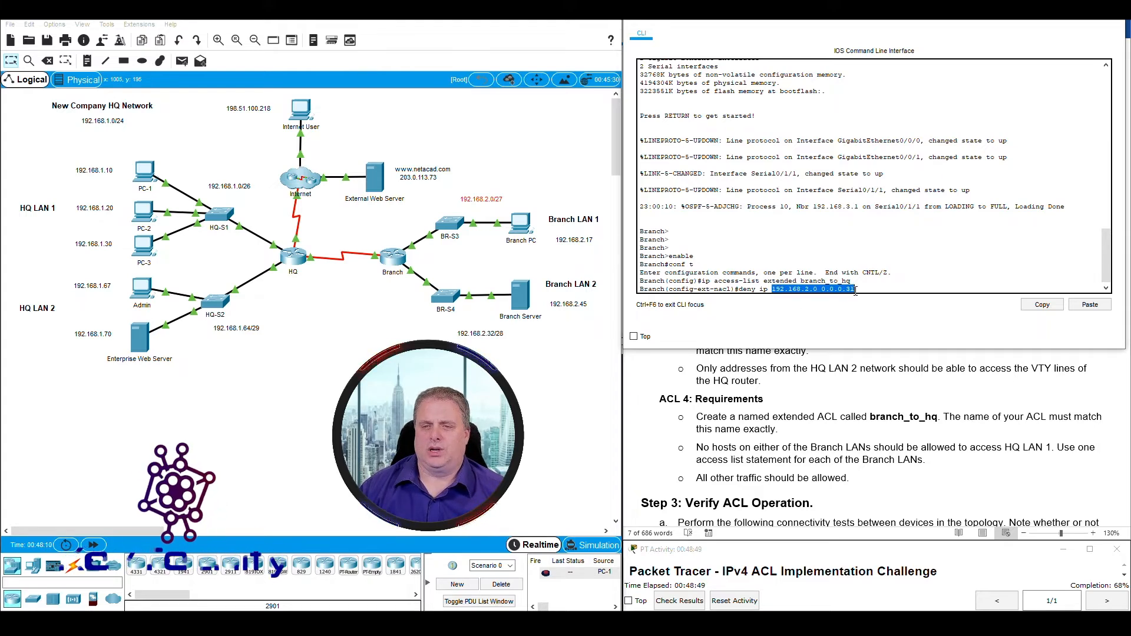
pyautogui.click(864, 290)
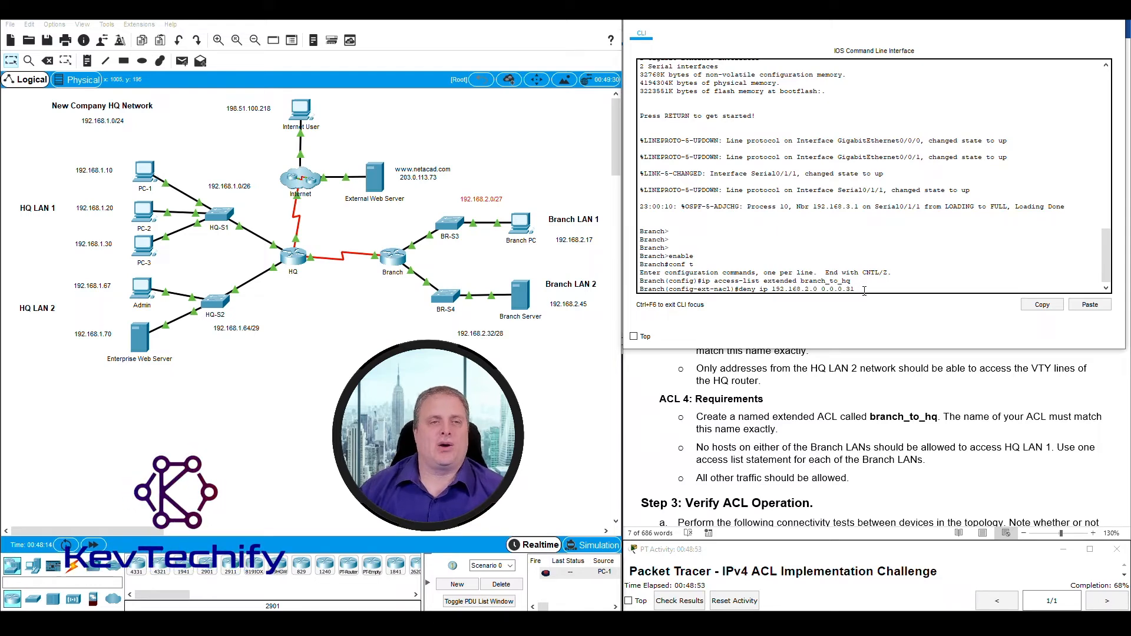
pyautogui.moveTo(35, 160); pyautogui.dragTo(266, 258)
pyautogui.moveTo(203, 170); pyautogui.dragTo(263, 201)
pyautogui.click(879, 288)
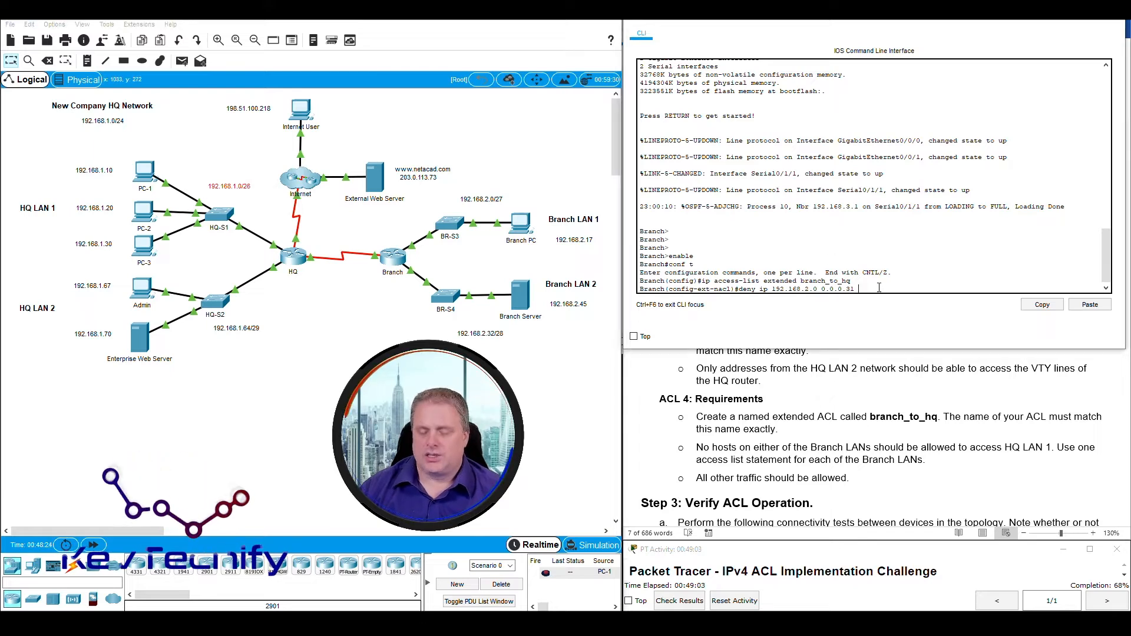
# Complete the deny line with destination 192.168.1.0 0.0.0.63 and enter it.
pyautogui.write('192.')
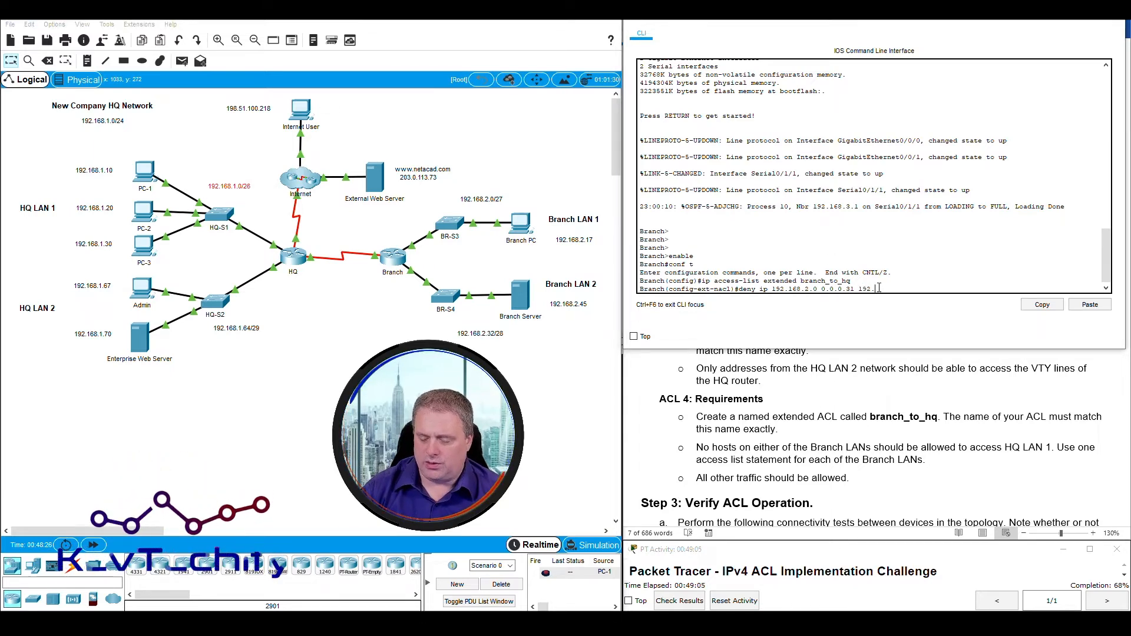
pyautogui.write('168.1.0')
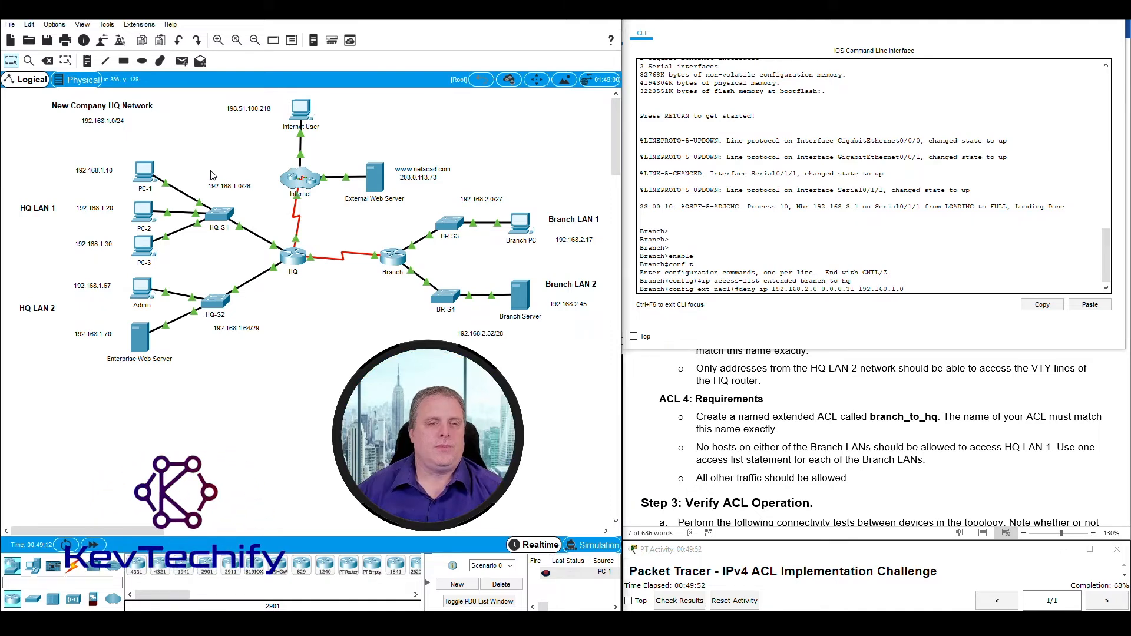
pyautogui.moveTo(207, 173); pyautogui.dragTo(253, 200)
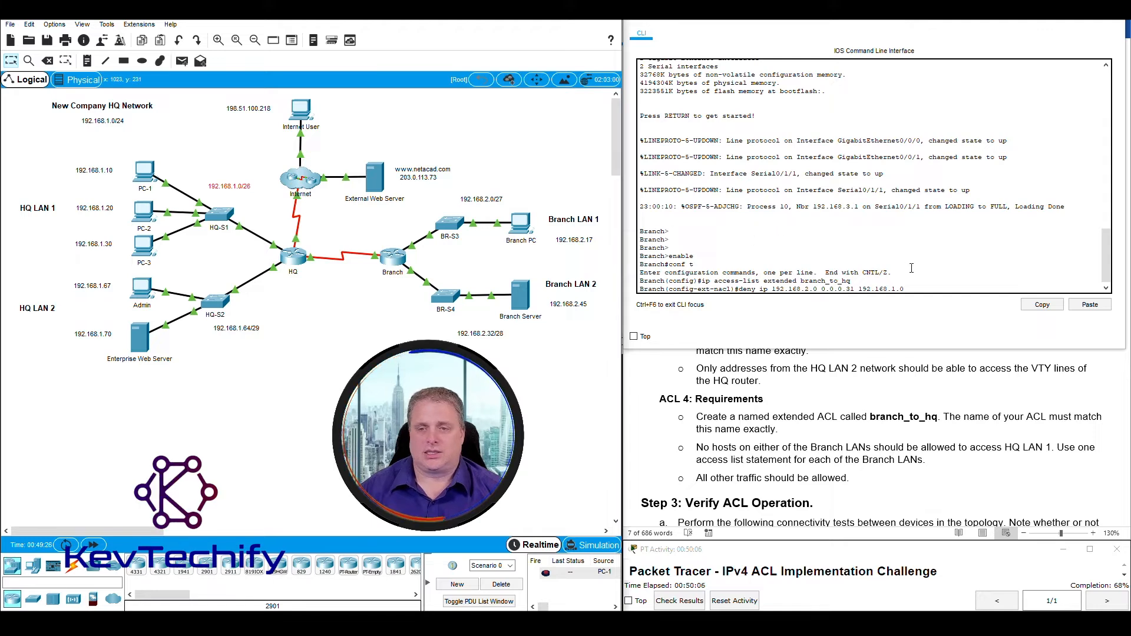
pyautogui.click(934, 288)
pyautogui.write('0.0.0.63')
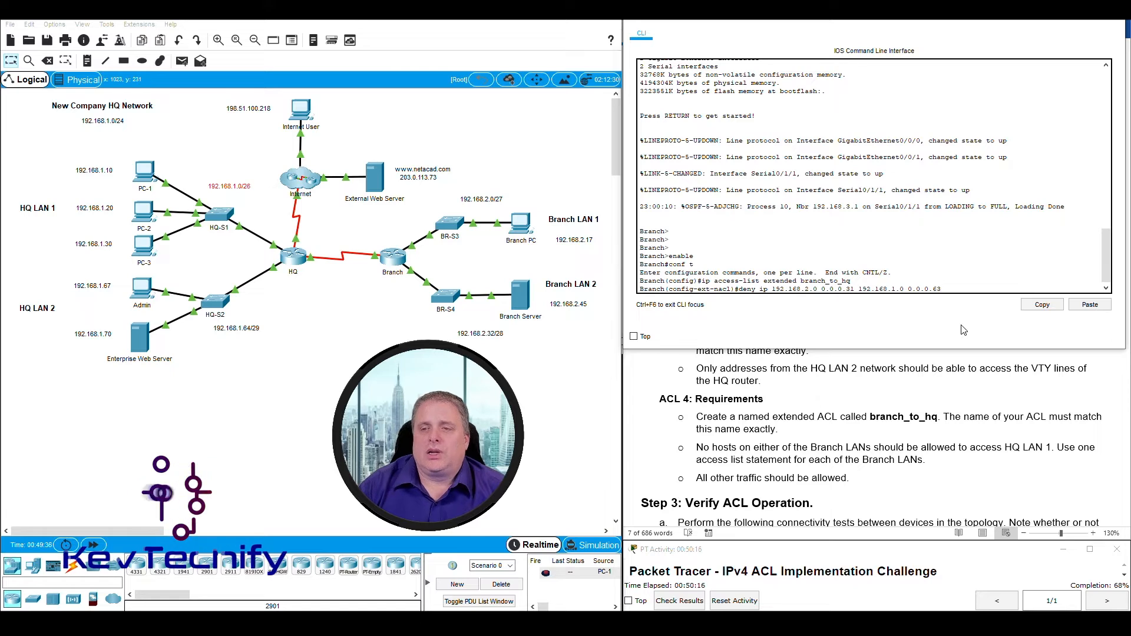
pyautogui.press('Return')
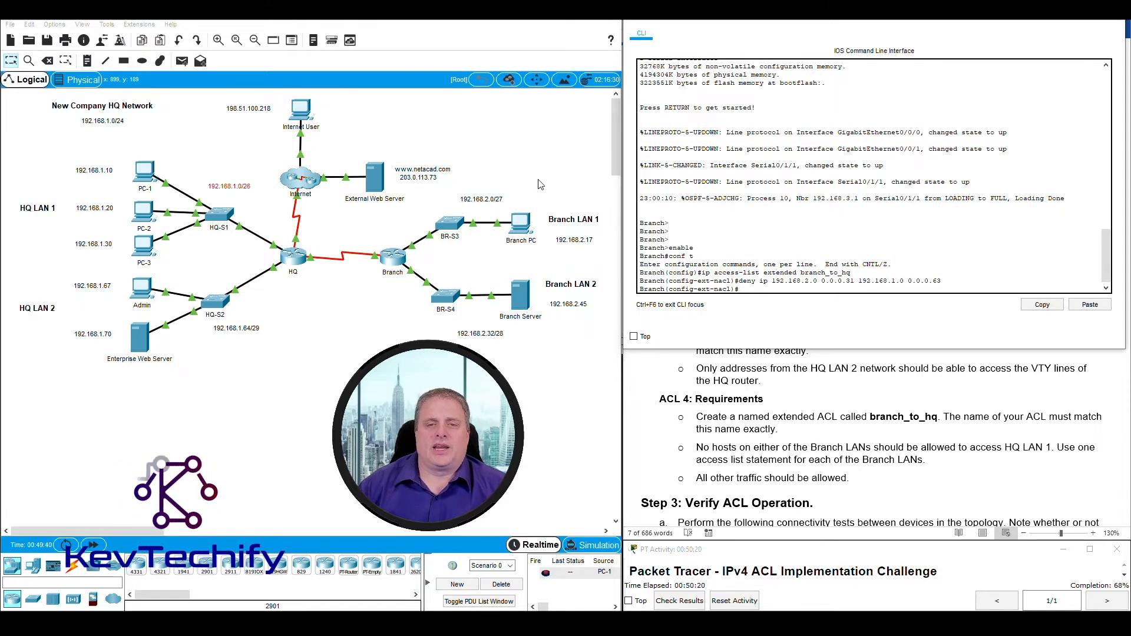
pyautogui.moveTo(437, 193); pyautogui.dragTo(586, 254)
pyautogui.moveTo(50, 146); pyautogui.dragTo(248, 261)
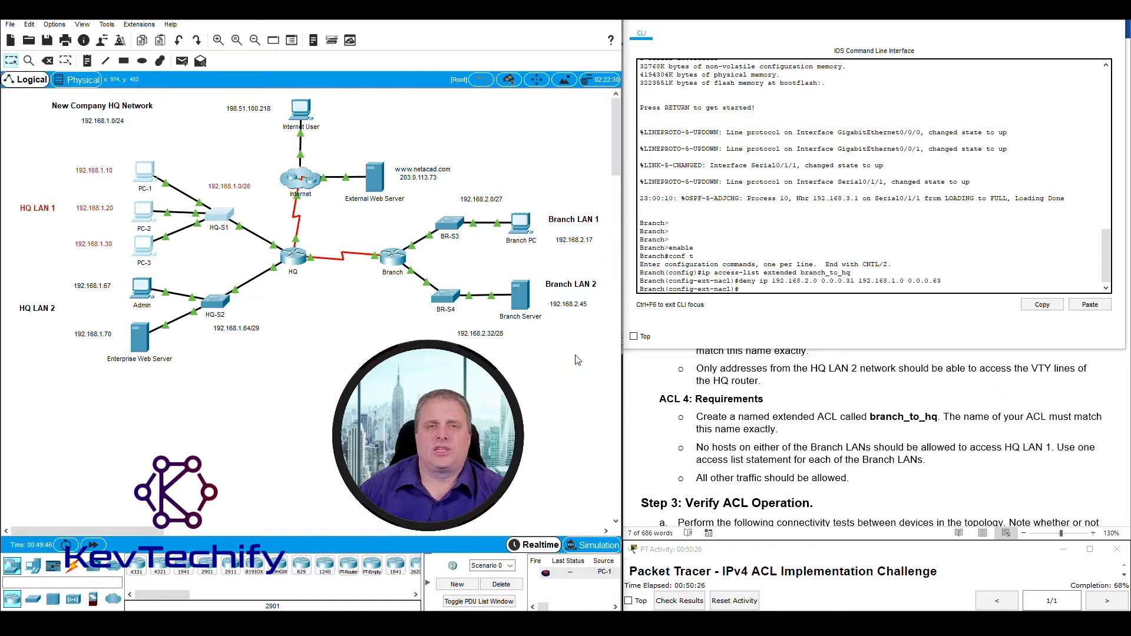
pyautogui.moveTo(582, 351); pyautogui.dragTo(443, 275)
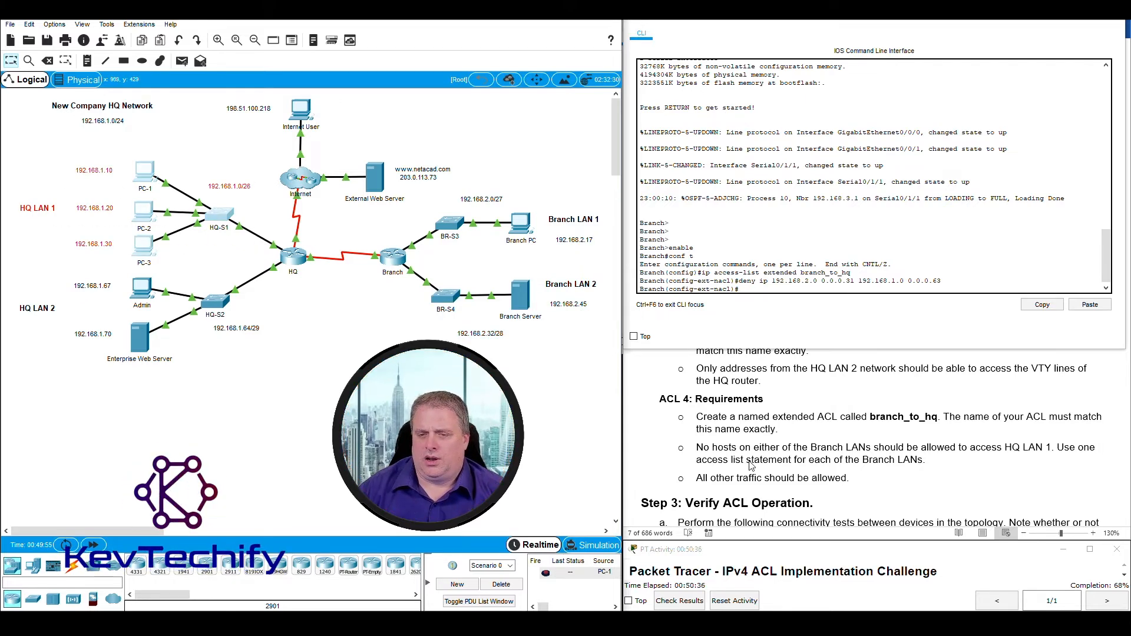
pyautogui.click(759, 313)
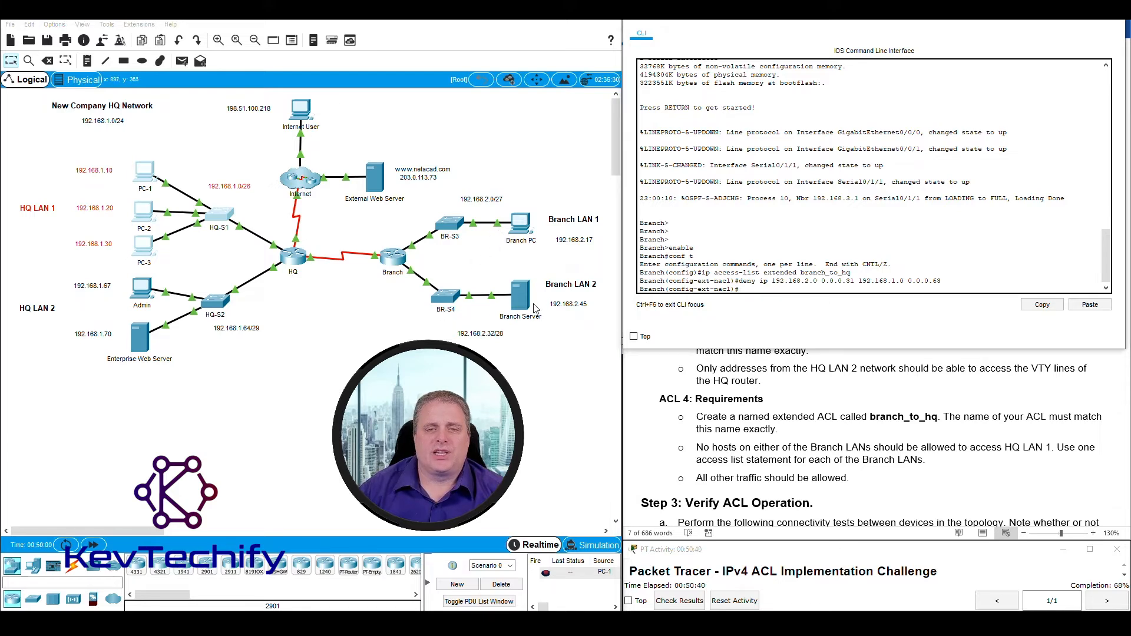
pyautogui.moveTo(438, 202); pyautogui.dragTo(520, 206)
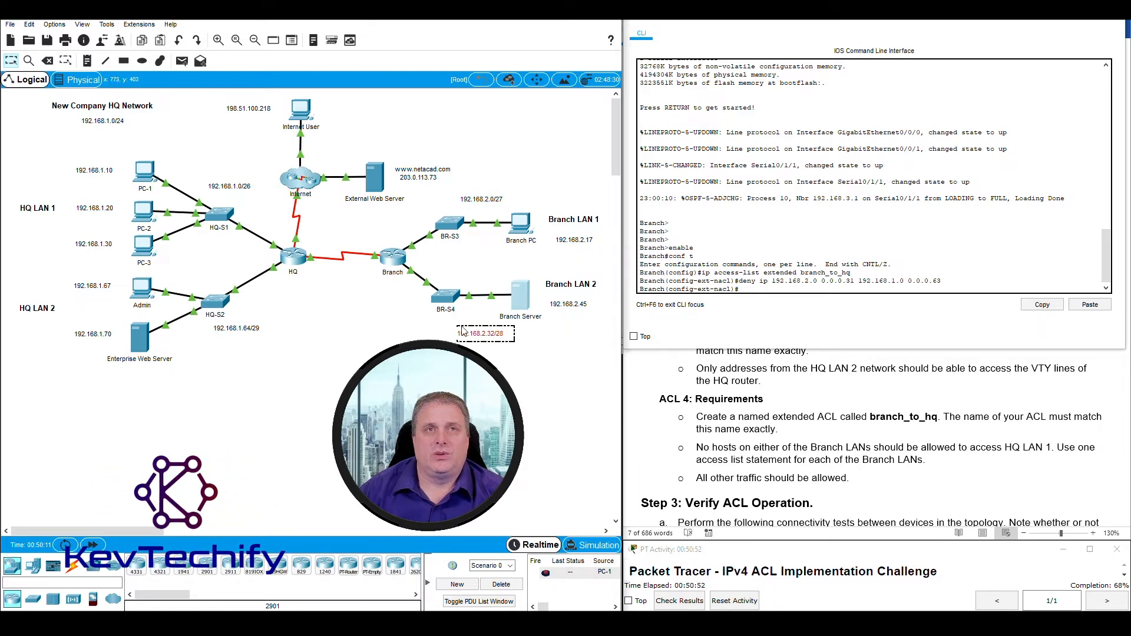
pyautogui.moveTo(514, 335); pyautogui.dragTo(500, 335)
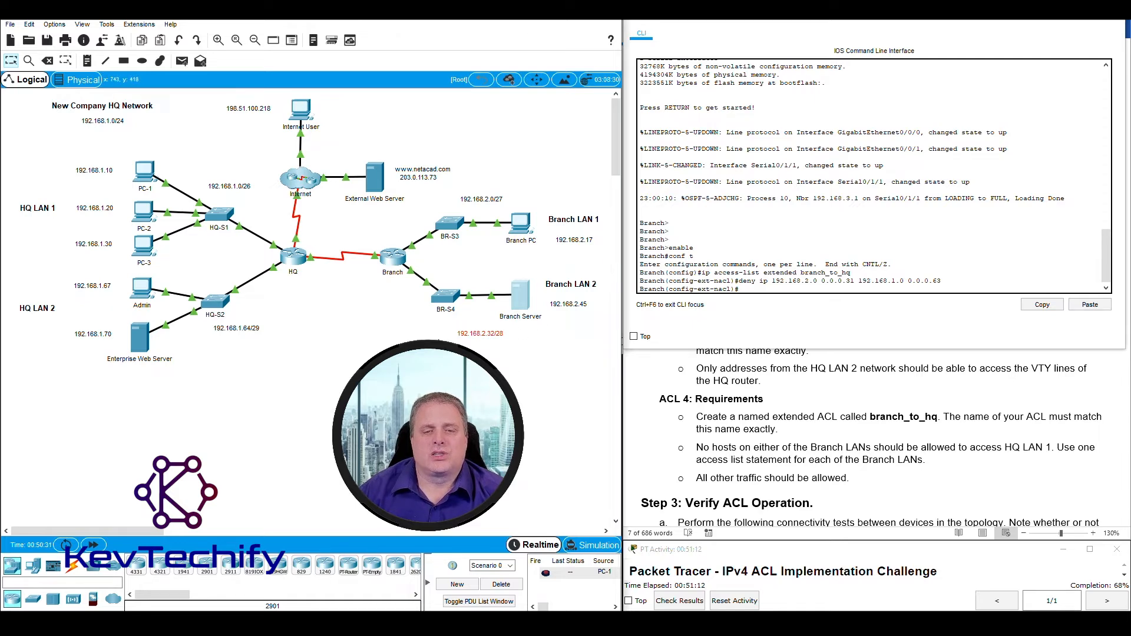
# Add 'deny ip 192.168.2.32 0.0.0.15 192.168.1.0 0.0.0.63' to branch_to_hq.
pyautogui.click(750, 290)
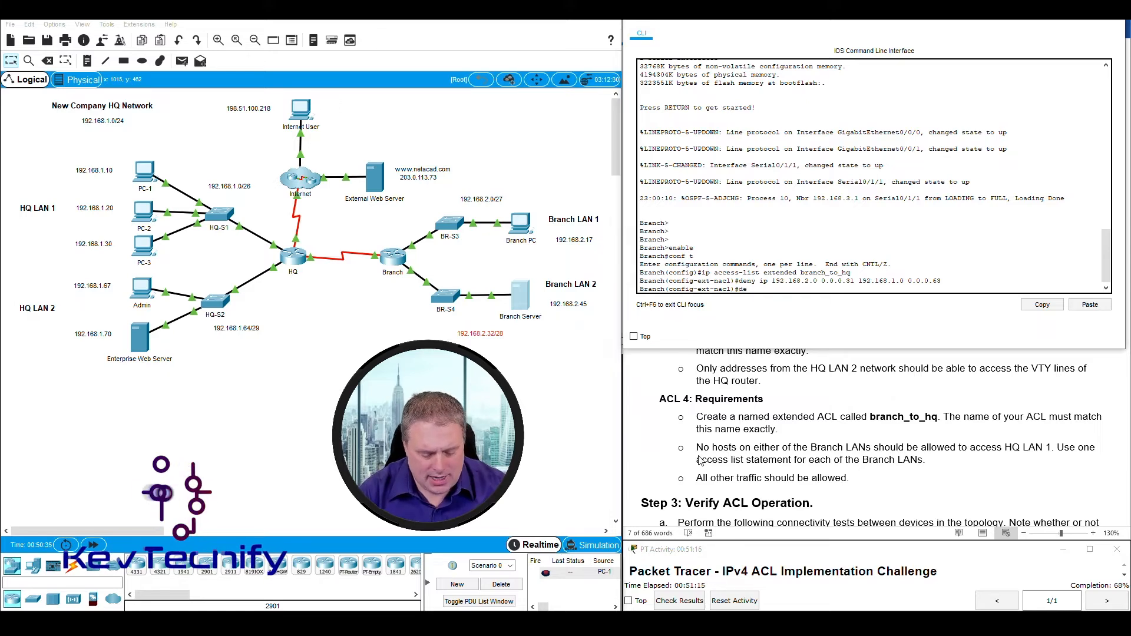
pyautogui.write('deny ip')
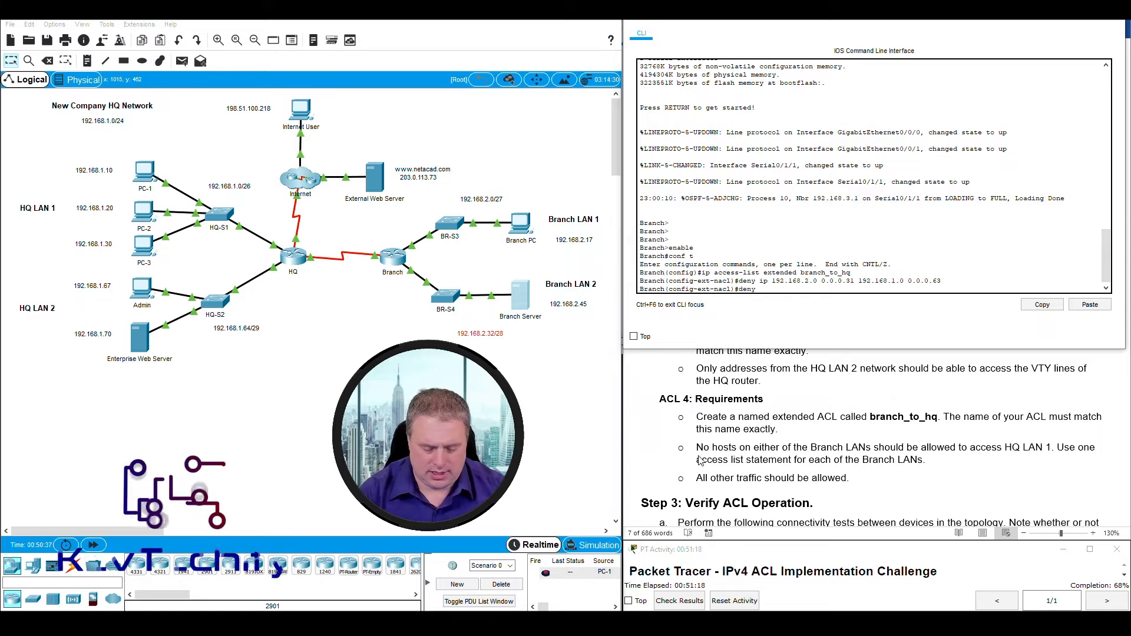
pyautogui.write(' 192.168.2.32')
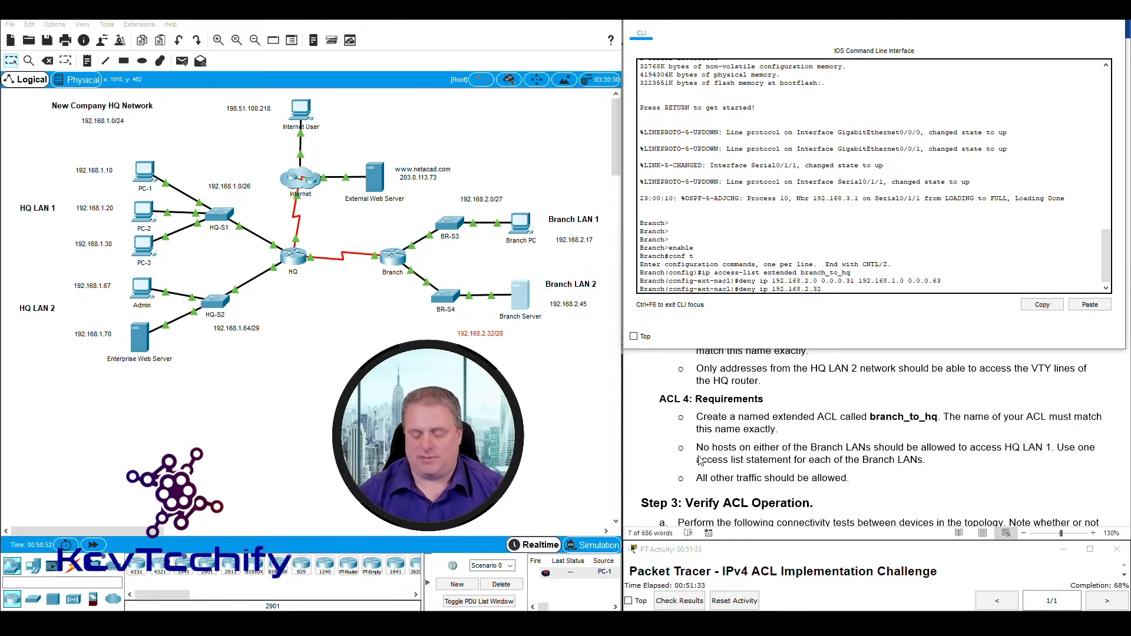
pyautogui.write('0.0.0.15')
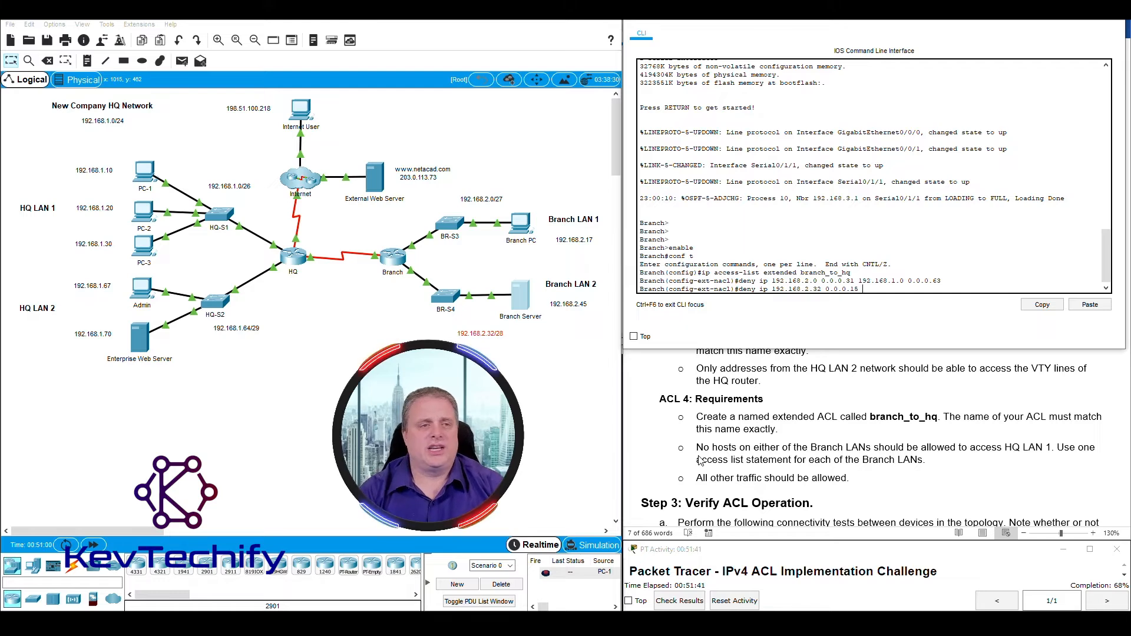
pyautogui.moveTo(57, 154); pyautogui.dragTo(250, 277)
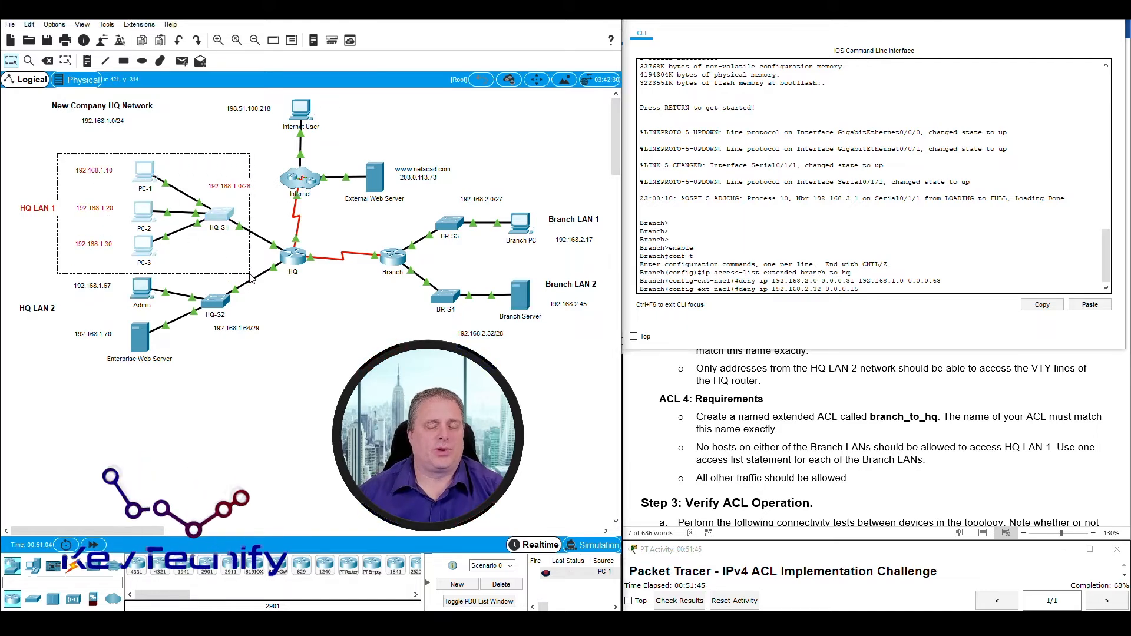
pyautogui.click(874, 289)
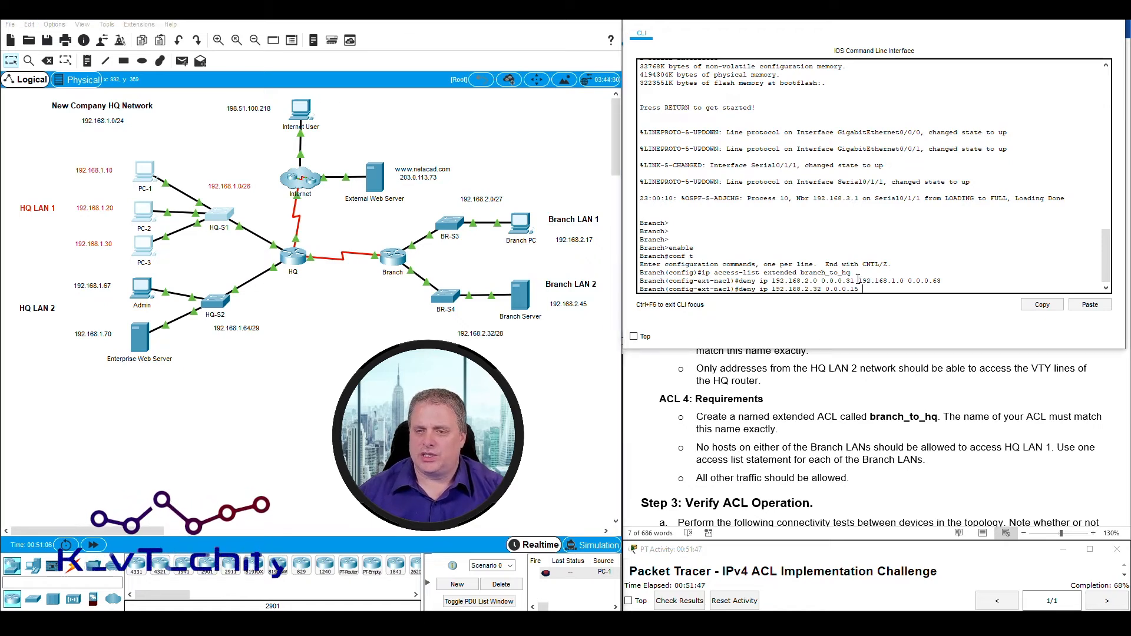
pyautogui.moveTo(858, 281); pyautogui.dragTo(942, 281)
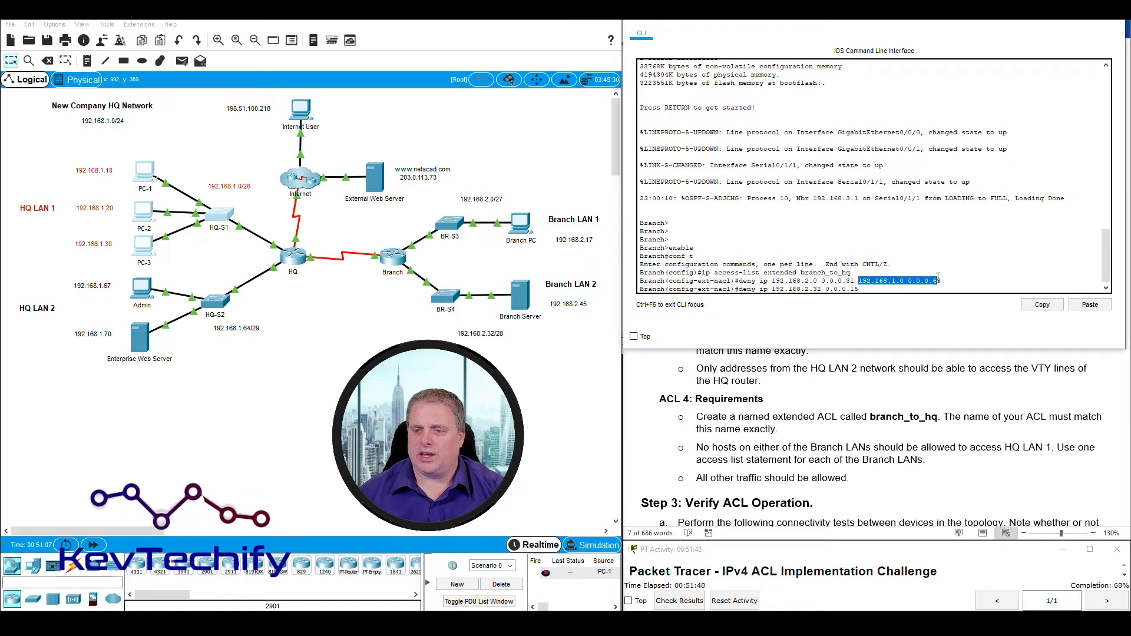
pyautogui.click(899, 289)
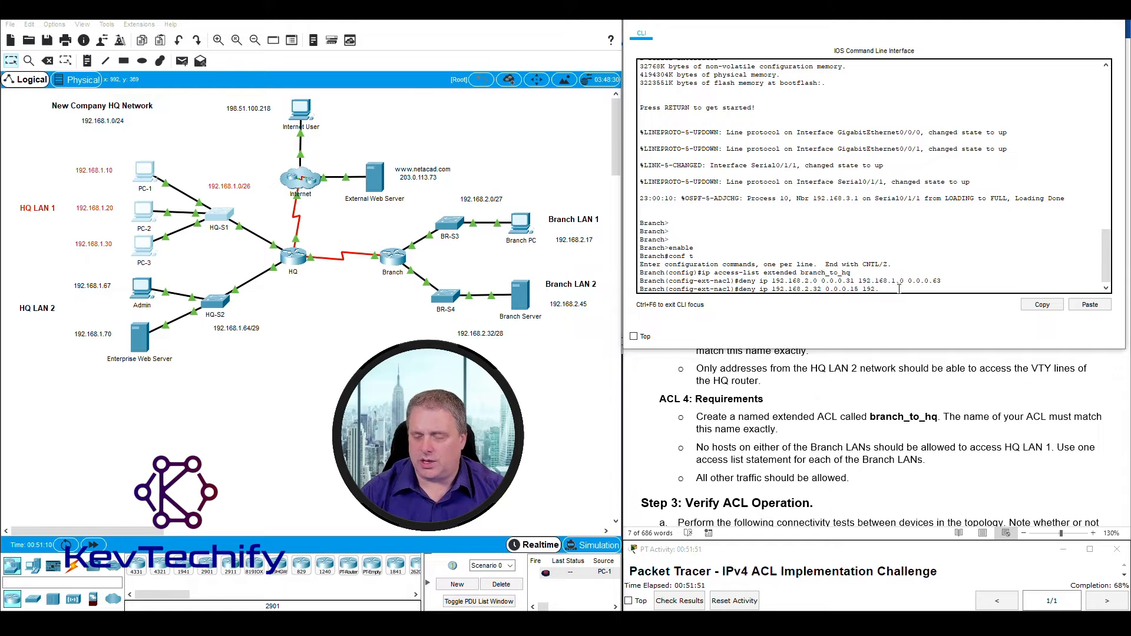
pyautogui.write('168.1.0 0.0.0.')
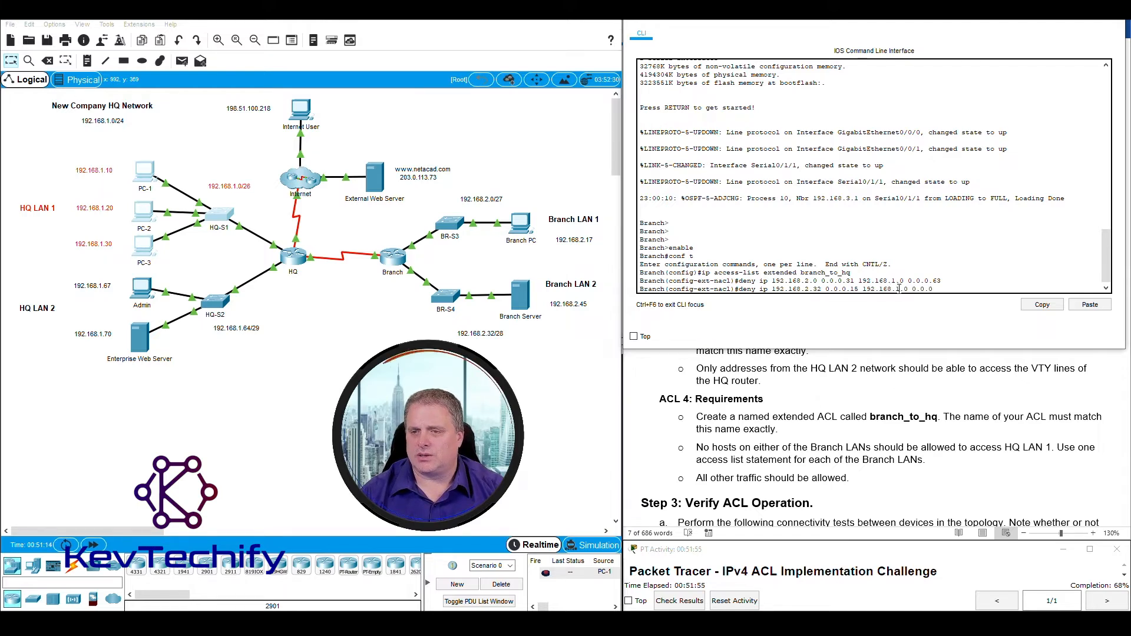
pyautogui.write('63')
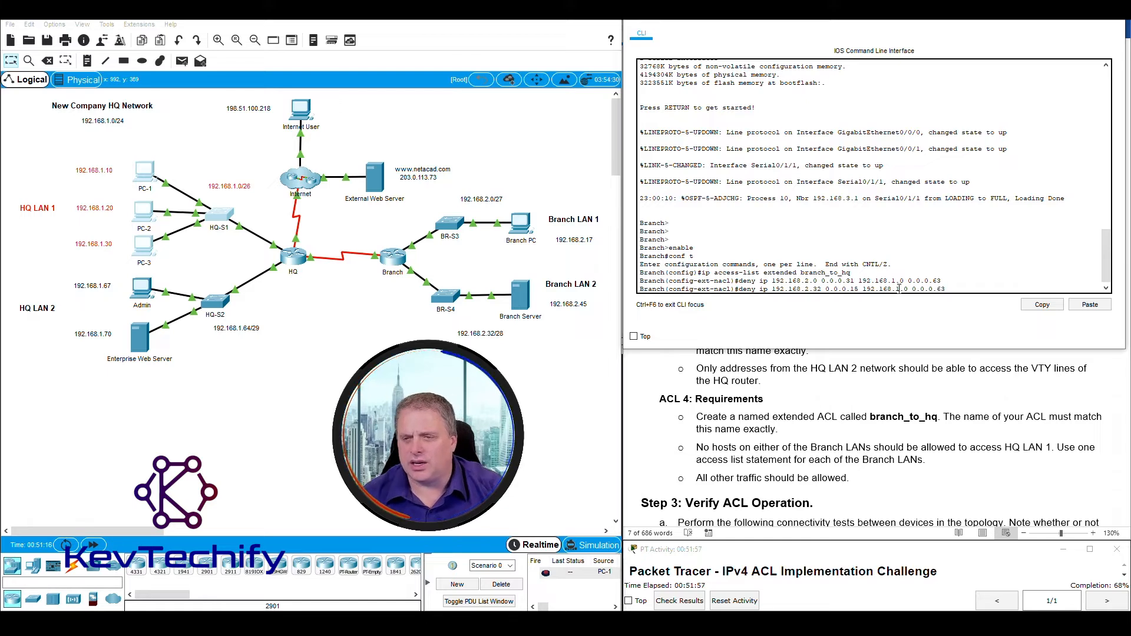
pyautogui.press('Return')
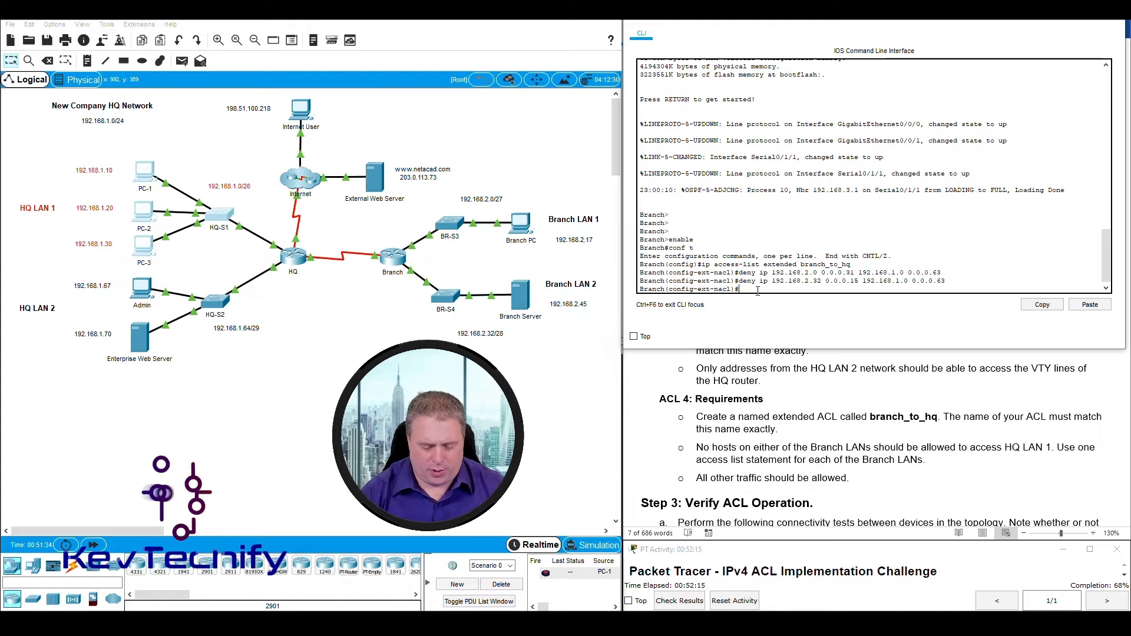
# Add 'permit ip any any' and exit the ACL configuration.
pyautogui.write('permit')
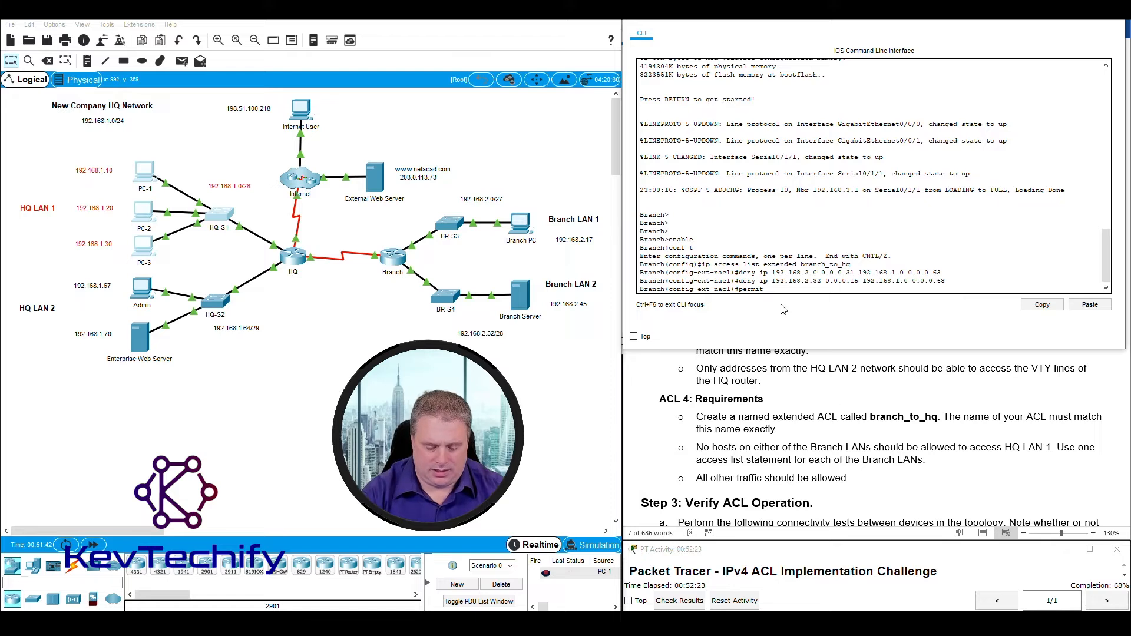
pyautogui.write('ip any any')
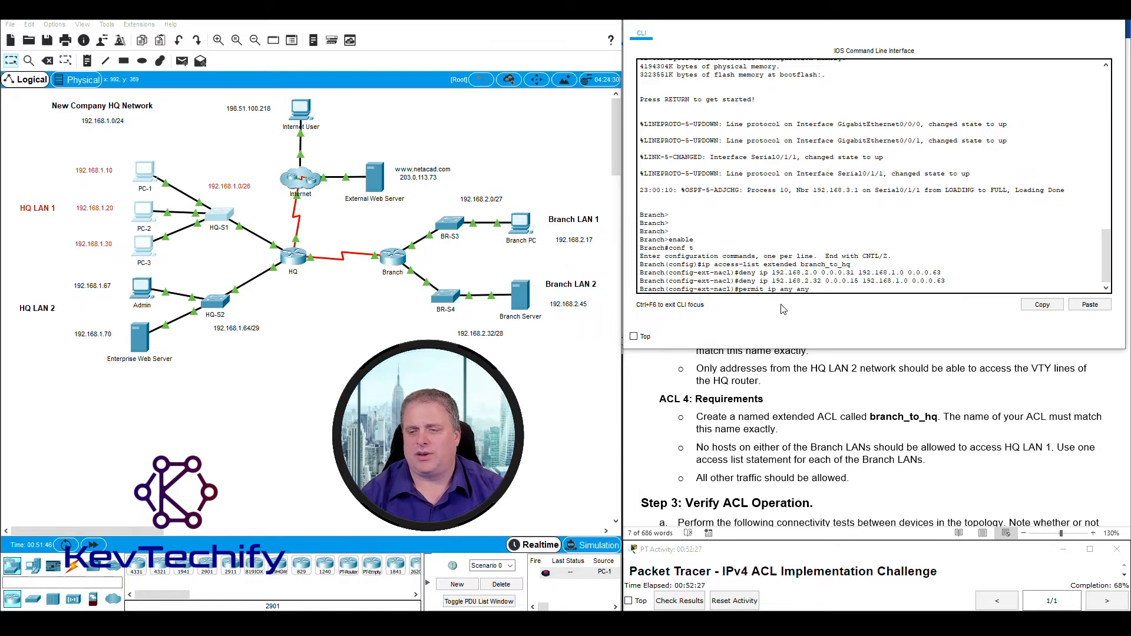
pyautogui.press('Return')
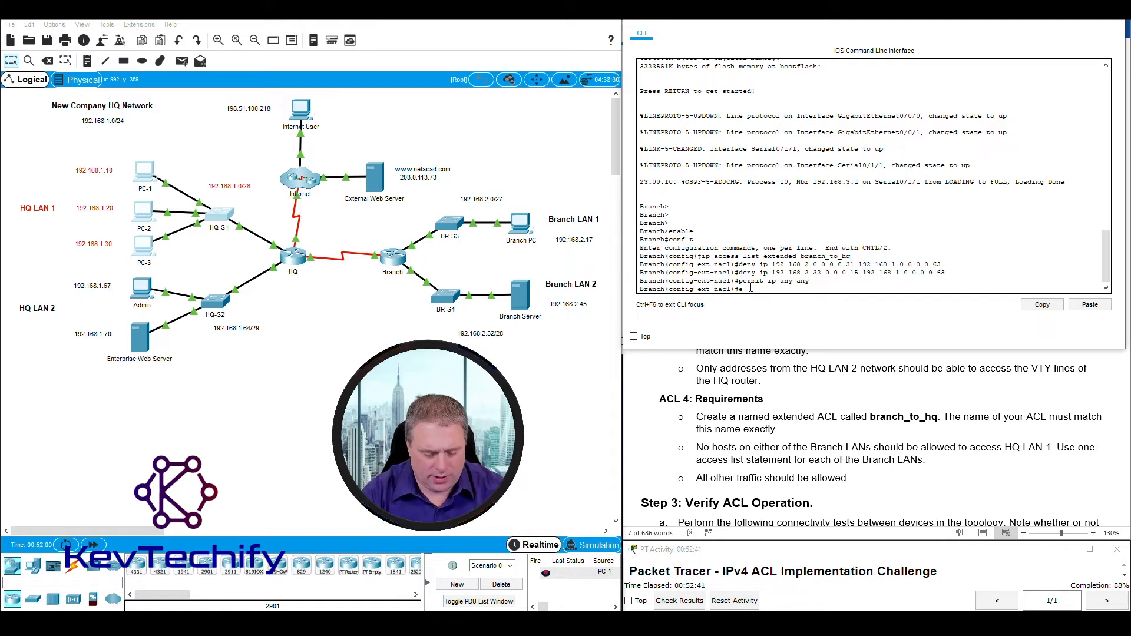
pyautogui.press('Return')
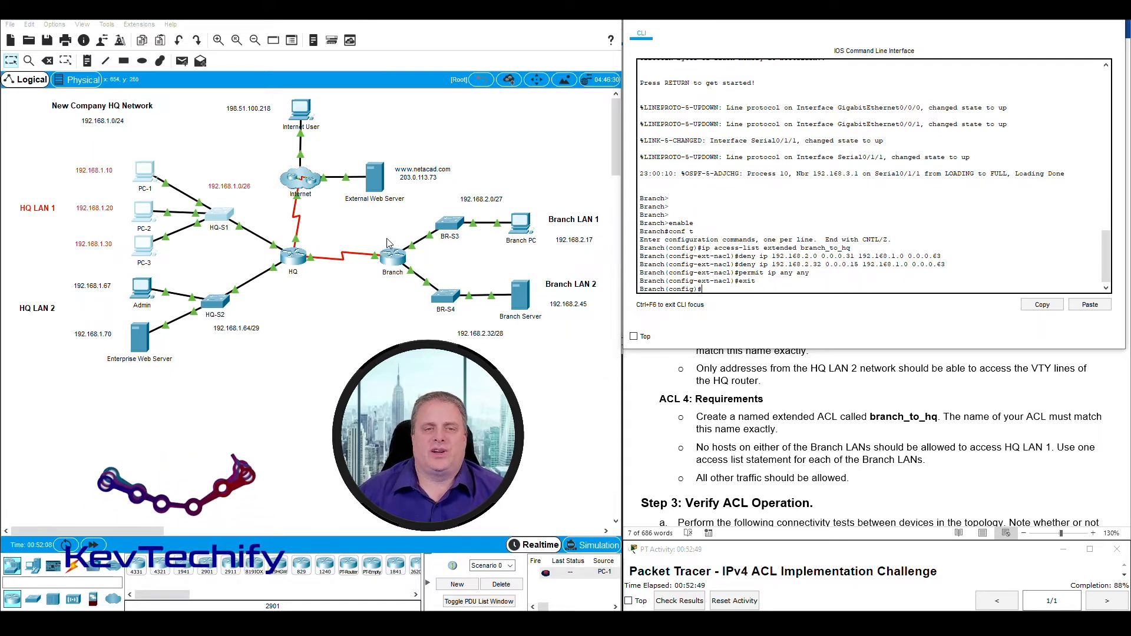
# Apply 'ip access-group branch_to_hq out' on the Branch router's s0/1/1 link toward HQ.
pyautogui.moveTo(373, 225); pyautogui.dragTo(416, 311)
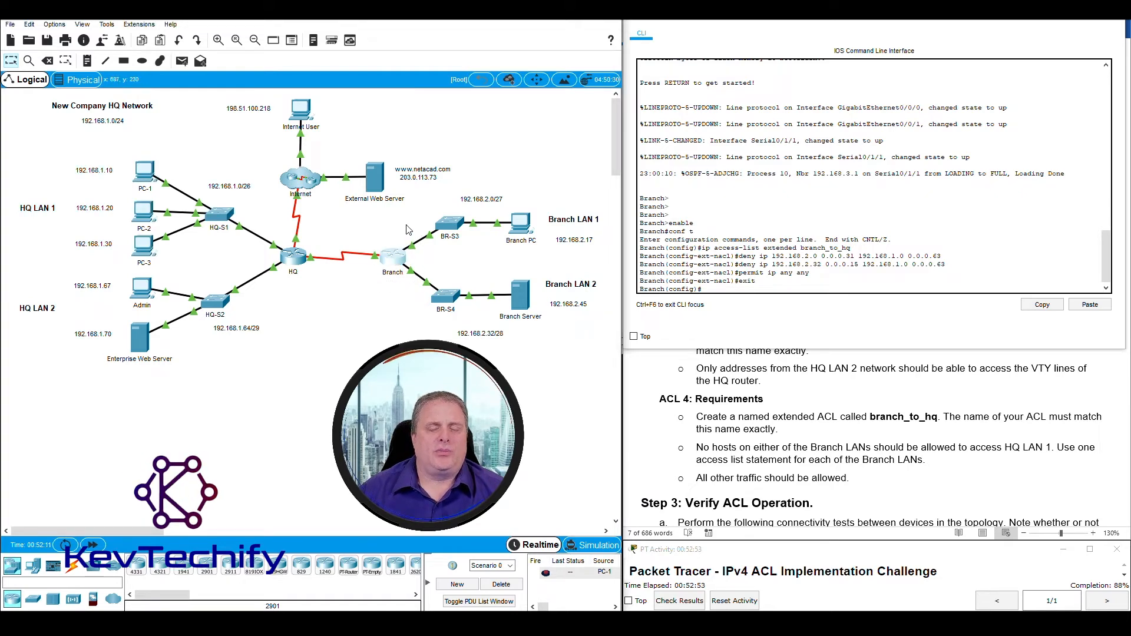
pyautogui.moveTo(407, 224); pyautogui.dragTo(418, 302)
pyautogui.moveTo(359, 225); pyautogui.dragTo(360, 288)
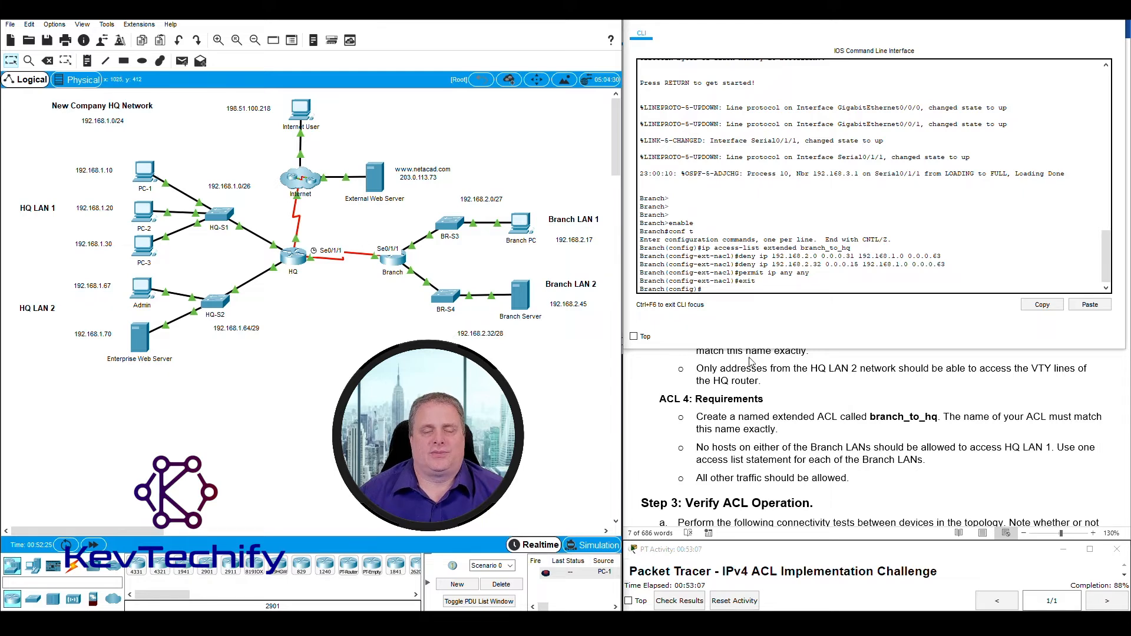
pyautogui.click(711, 289)
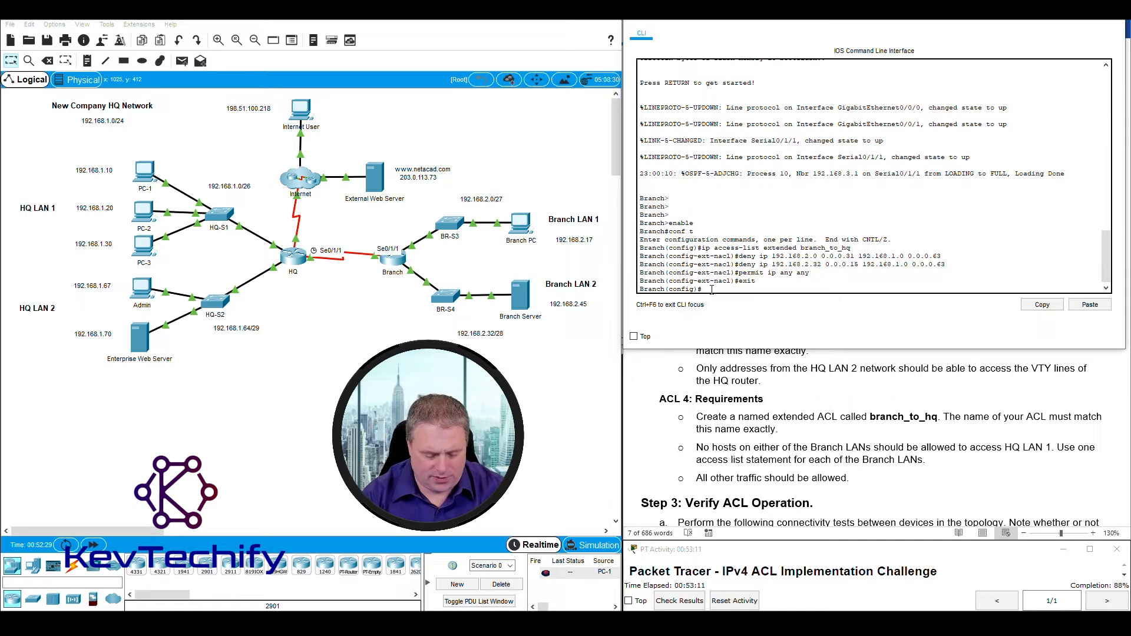
pyautogui.write('int s')
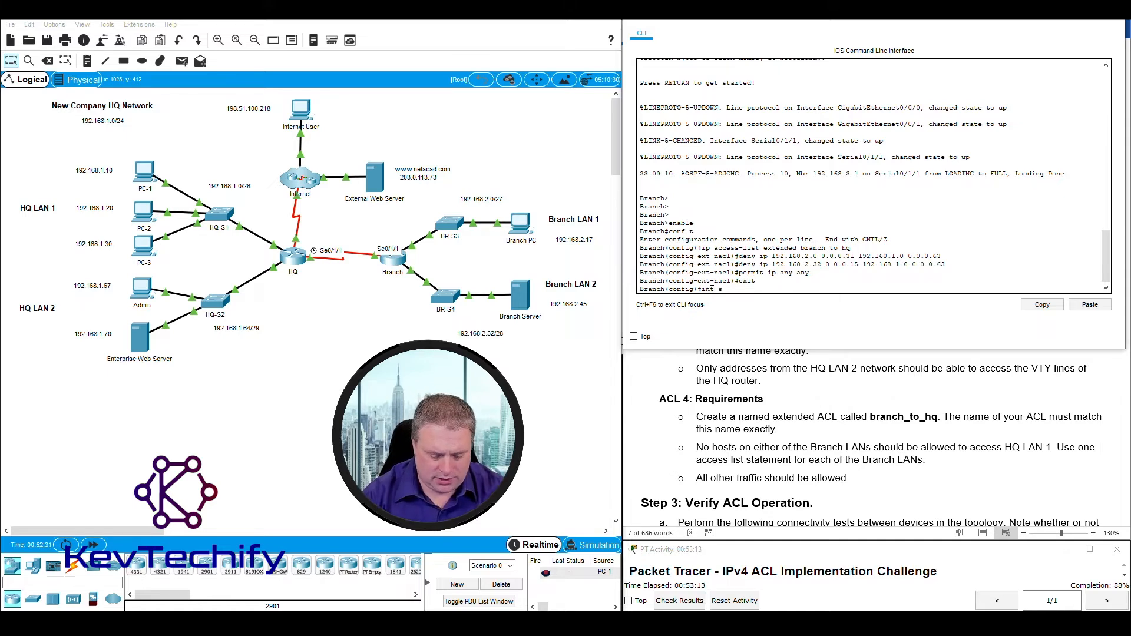
pyautogui.write('0/1/1')
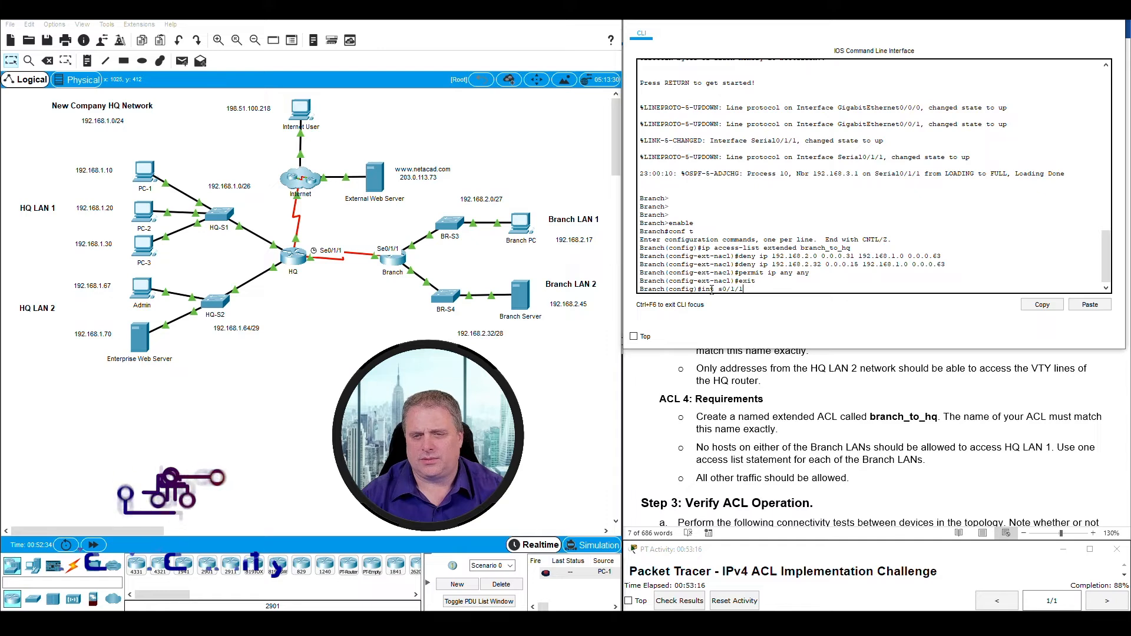
pyautogui.press('Return')
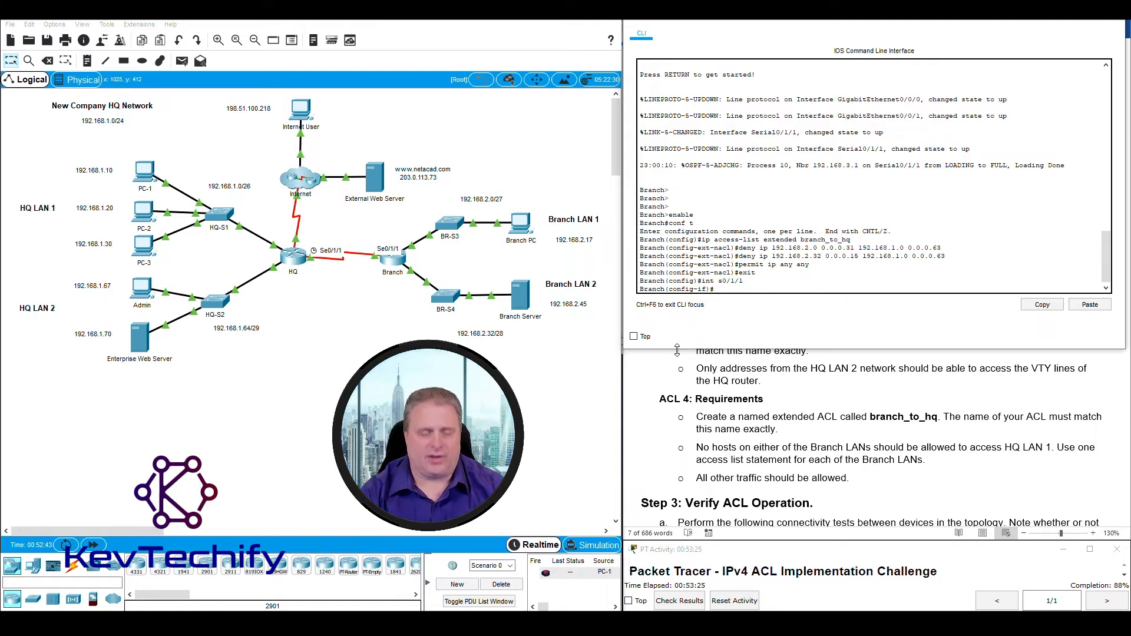
pyautogui.write('ip access-gr')
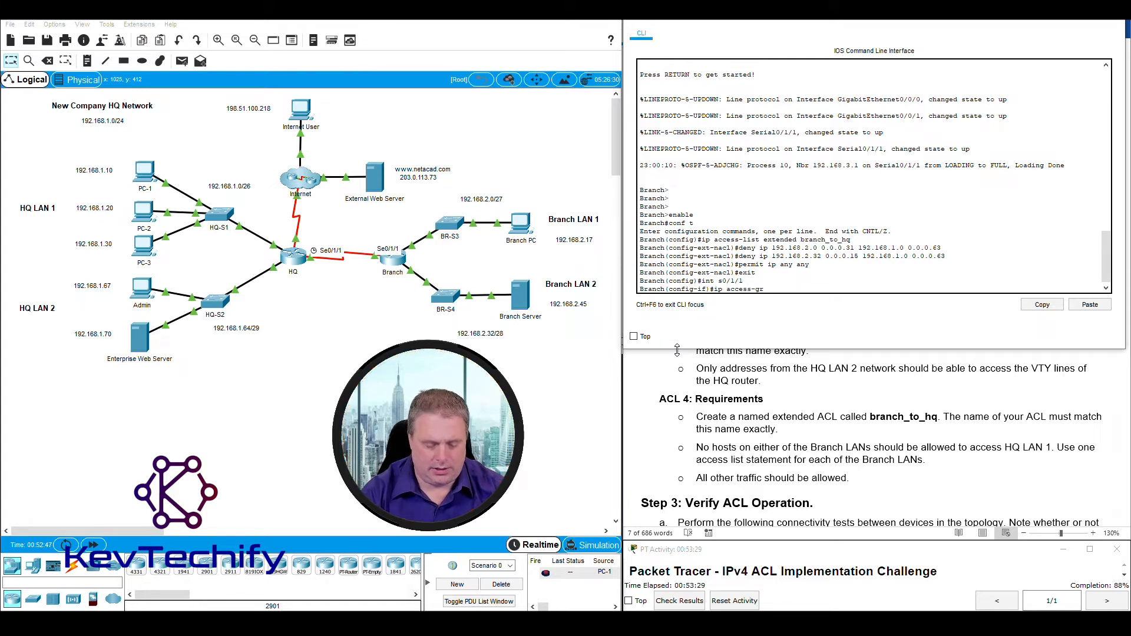
pyautogui.write('oup')
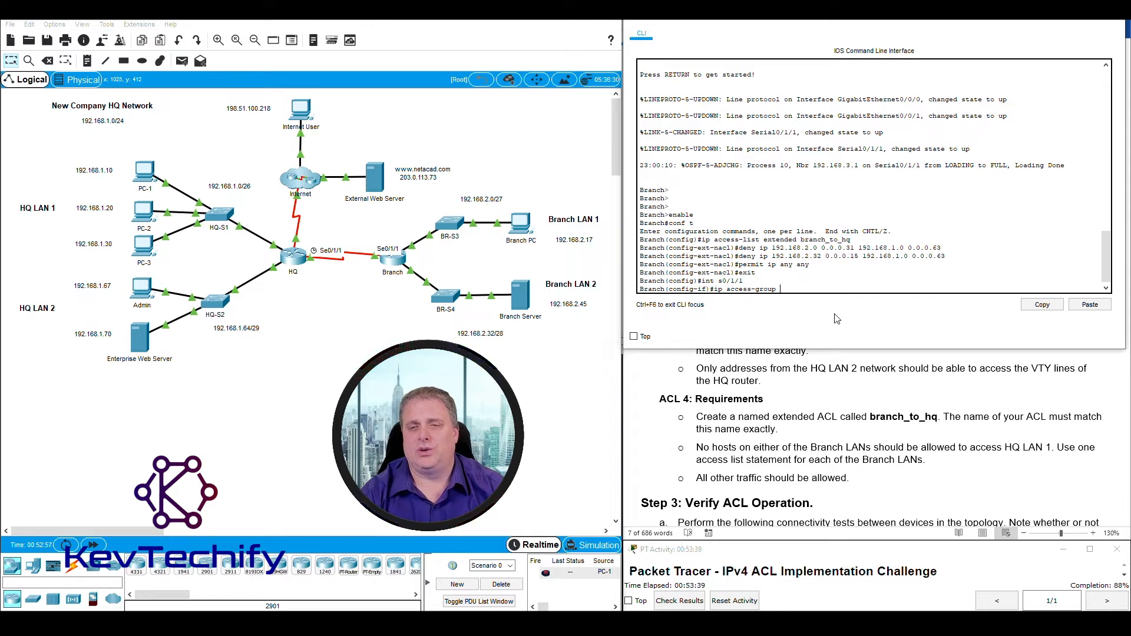
pyautogui.write('bra')
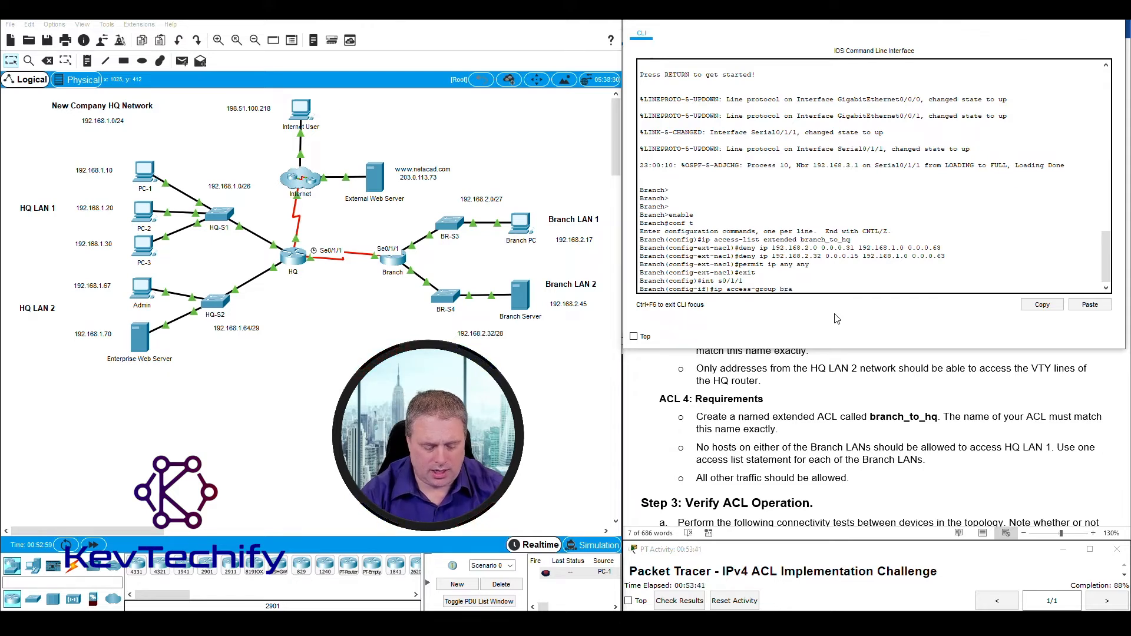
pyautogui.write('nch_to')
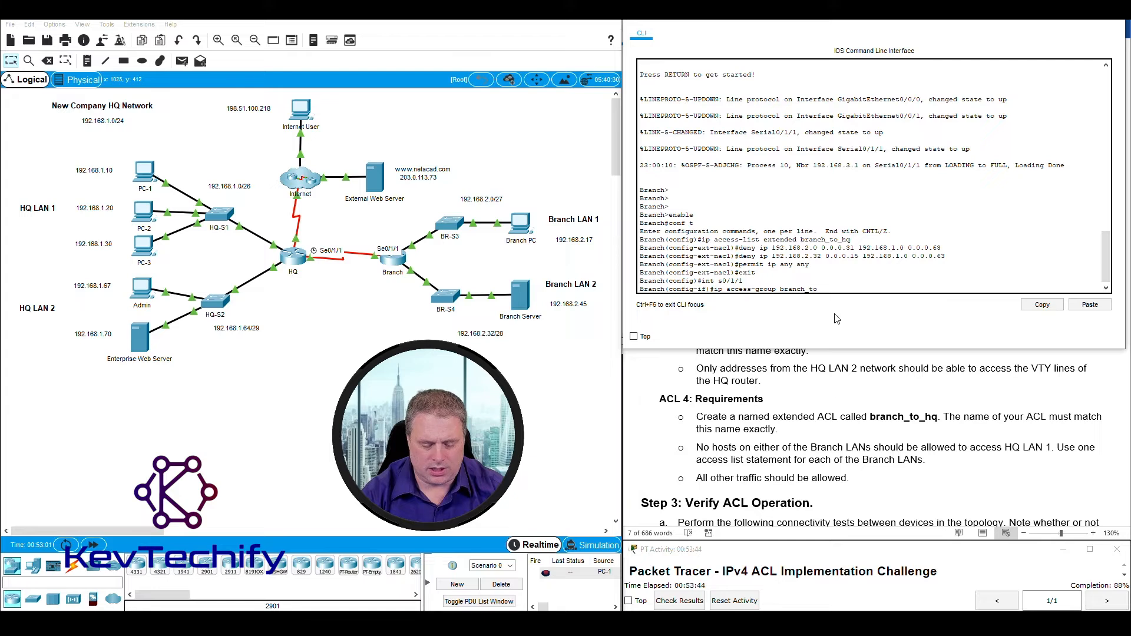
pyautogui.write('_hq')
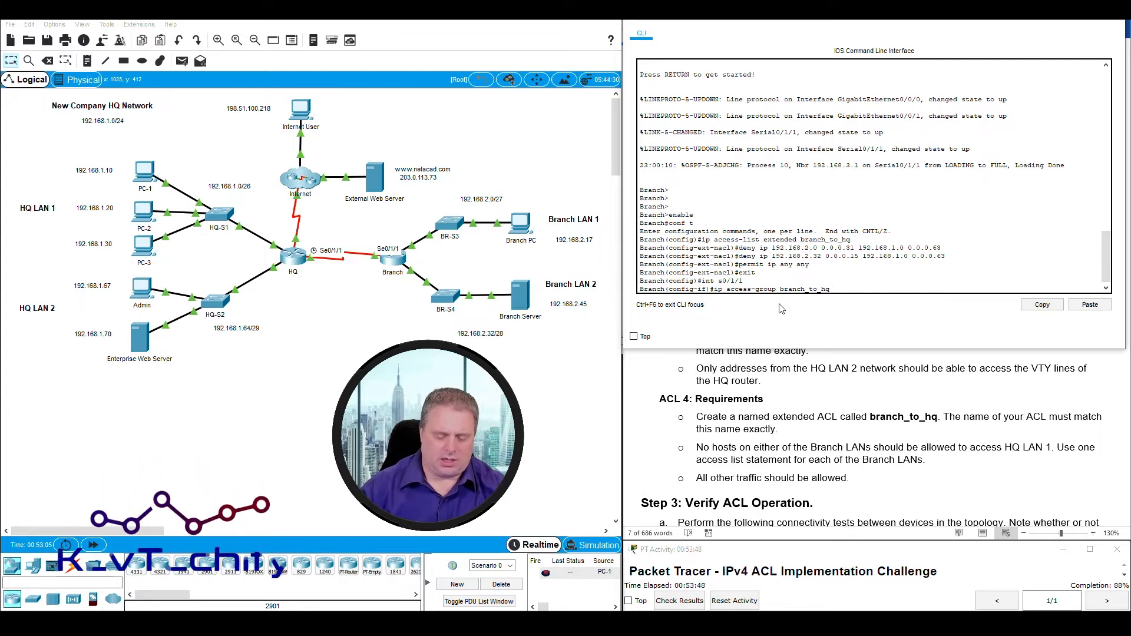
pyautogui.write(' out')
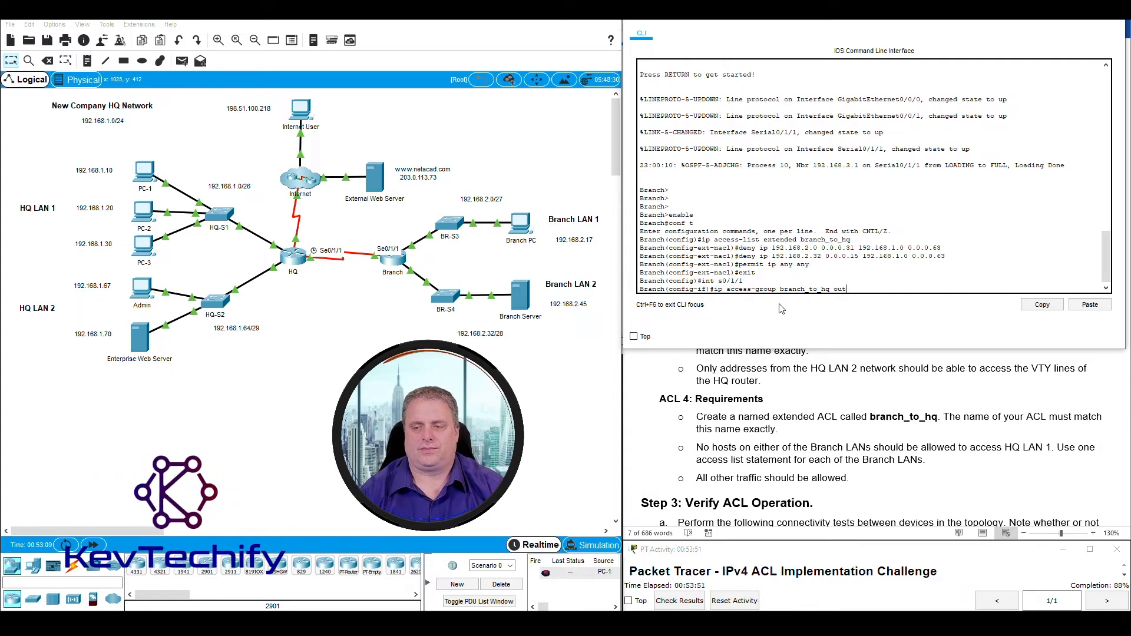
pyautogui.press('Return')
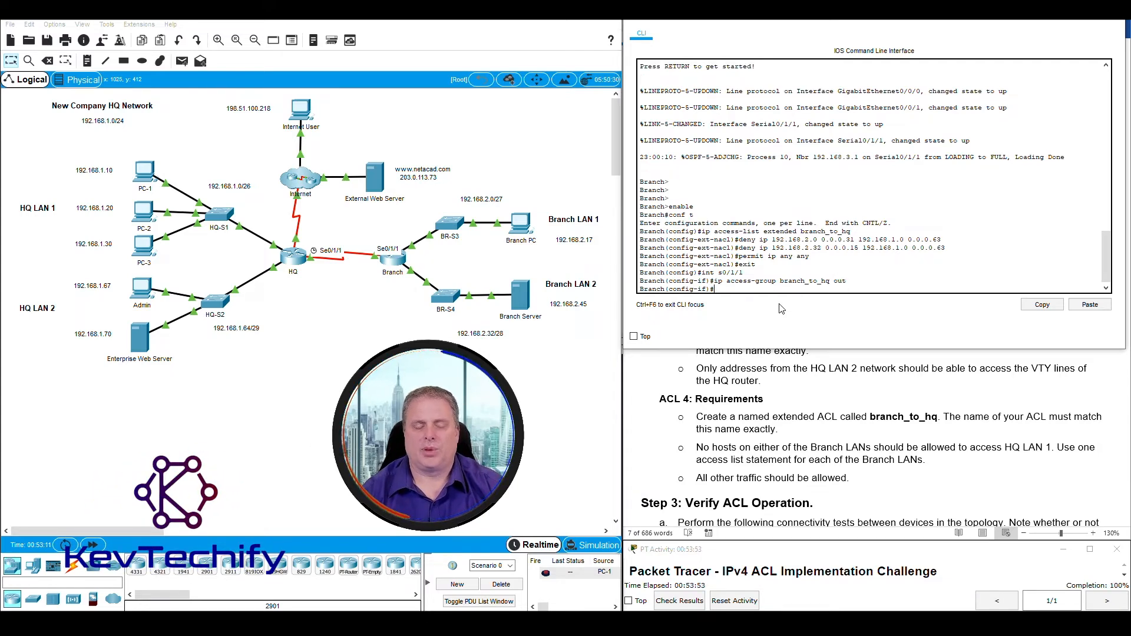
# Exit twice back to privileged mode and bring the Word lab document forward.
pyautogui.write('exit')
pyautogui.press('Return')
pyautogui.write('exit')
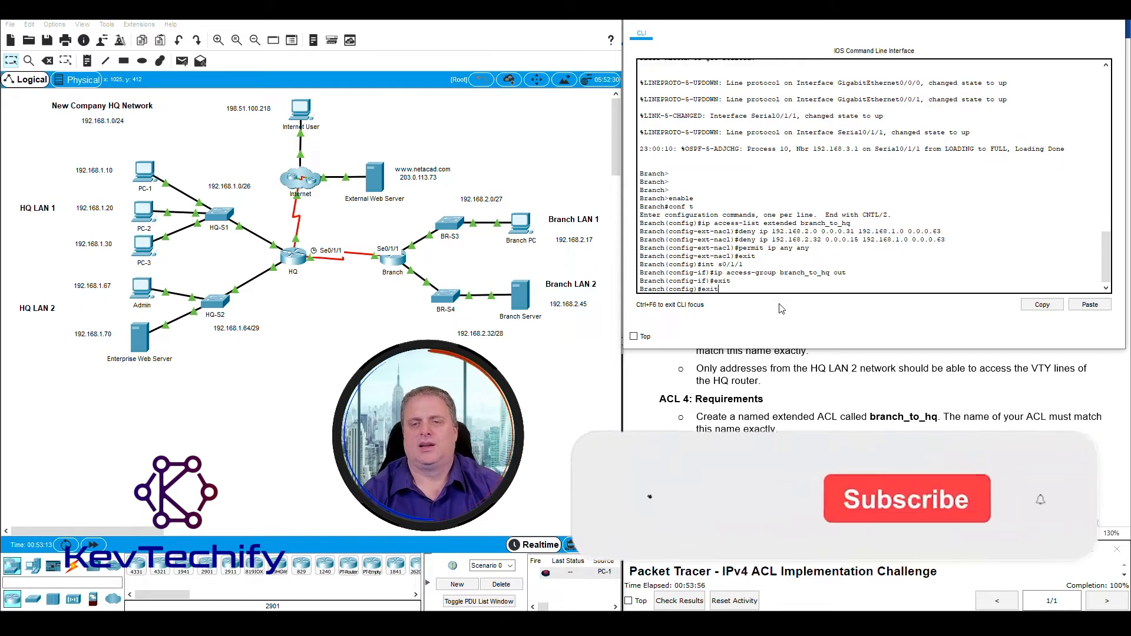
pyautogui.press('Return')
pyautogui.click(660, 401)
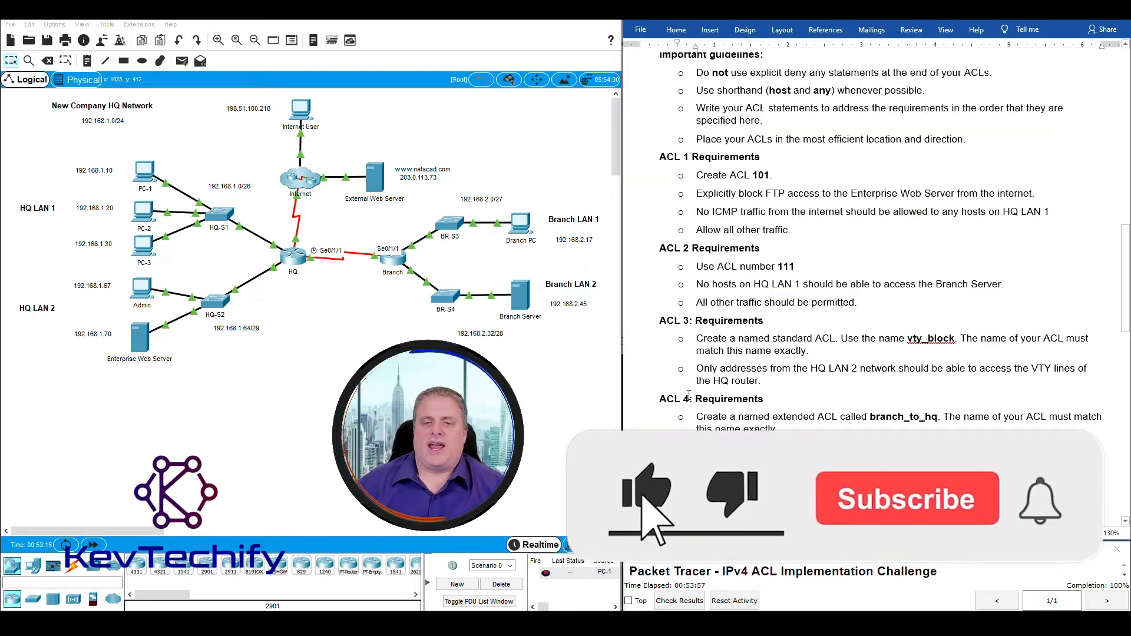
# Scroll past ACL 4 to Step 3 and highlight the note about the show ip access-lists command.
pyautogui.moveTo(660, 402); pyautogui.dragTo(784, 428)
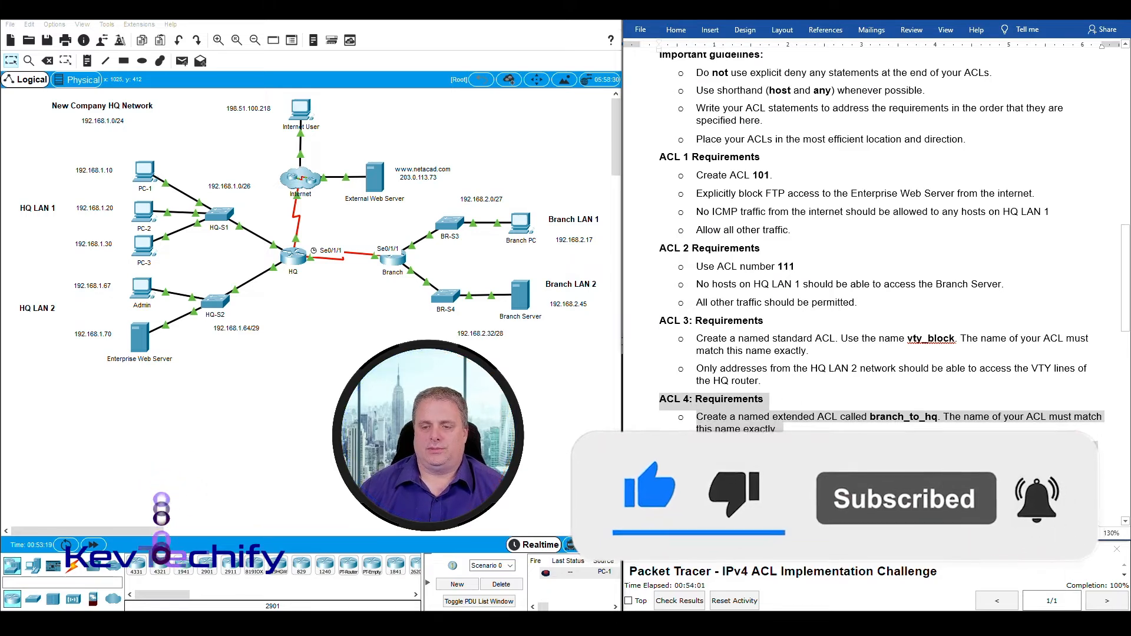
pyautogui.click(843, 477)
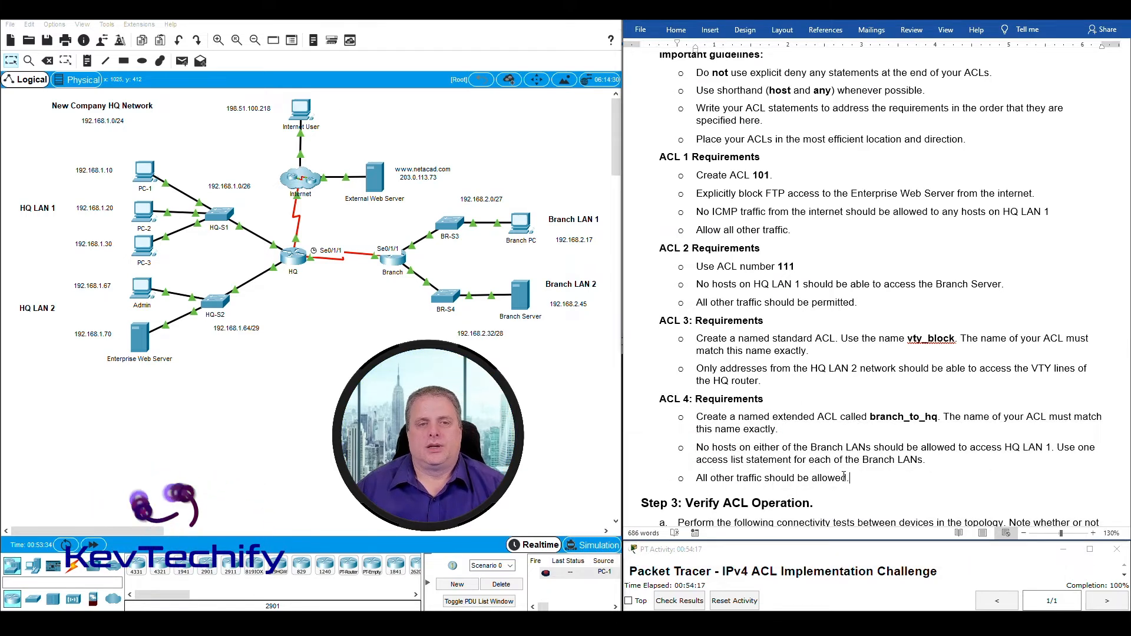
pyautogui.scroll(-6, 779, 416)
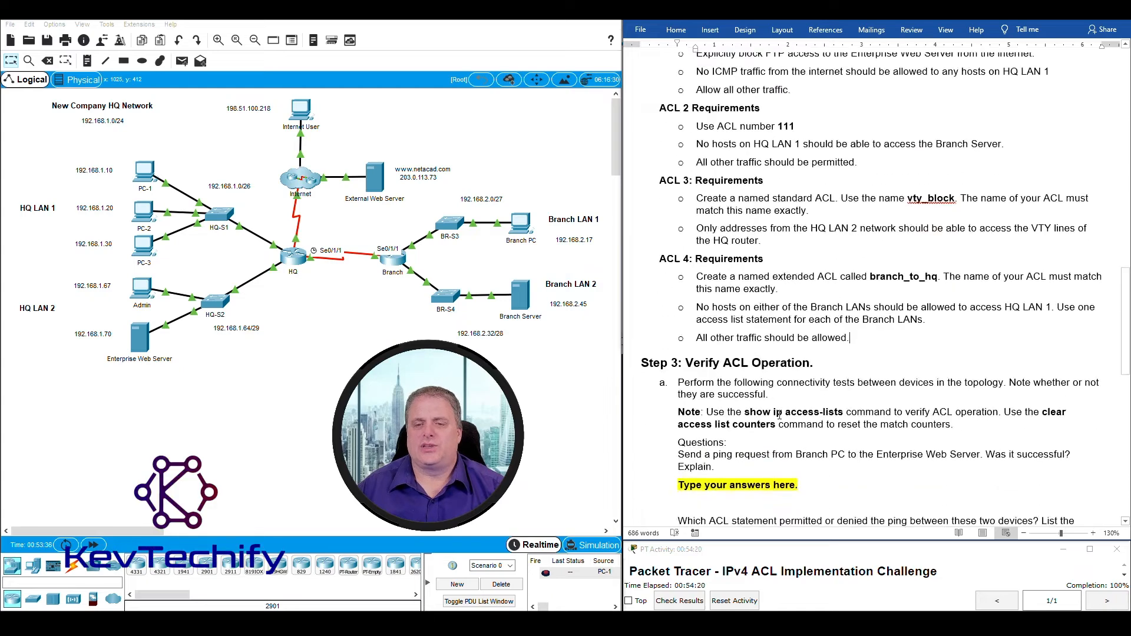
pyautogui.scroll(-1, 780, 416)
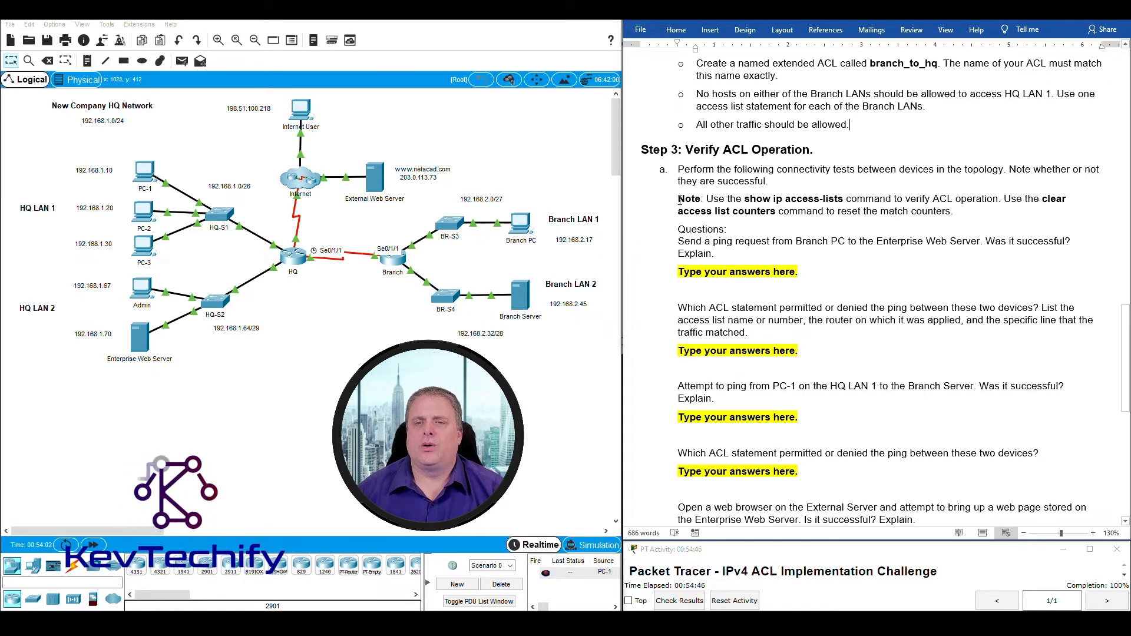
pyautogui.moveTo(678, 198); pyautogui.dragTo(992, 198)
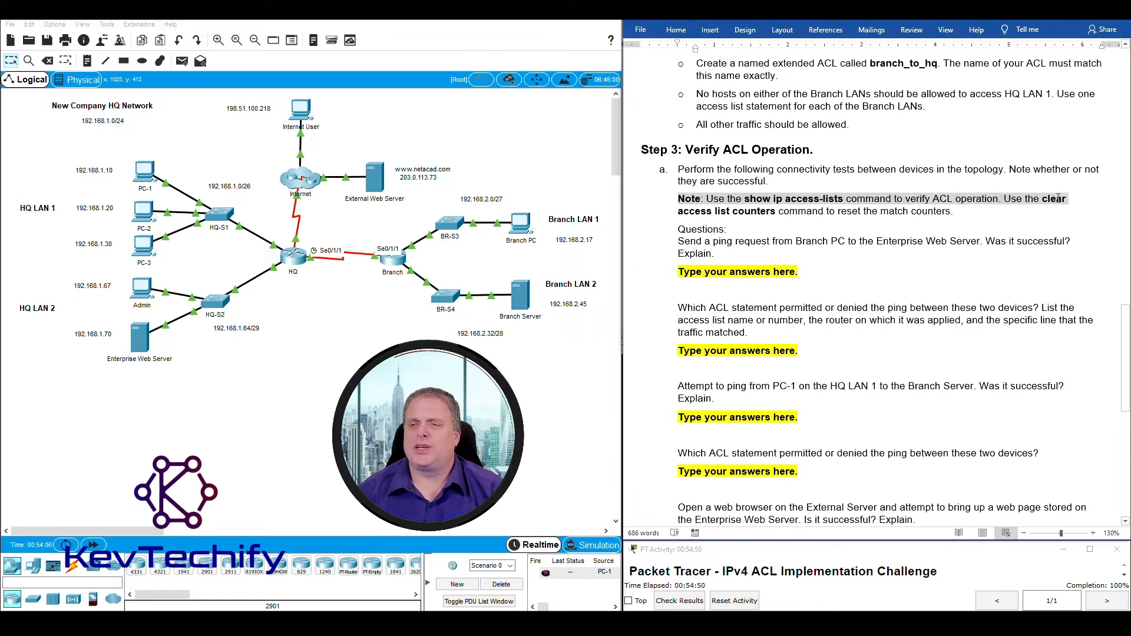
pyautogui.moveTo(1059, 199); pyautogui.dragTo(954, 214)
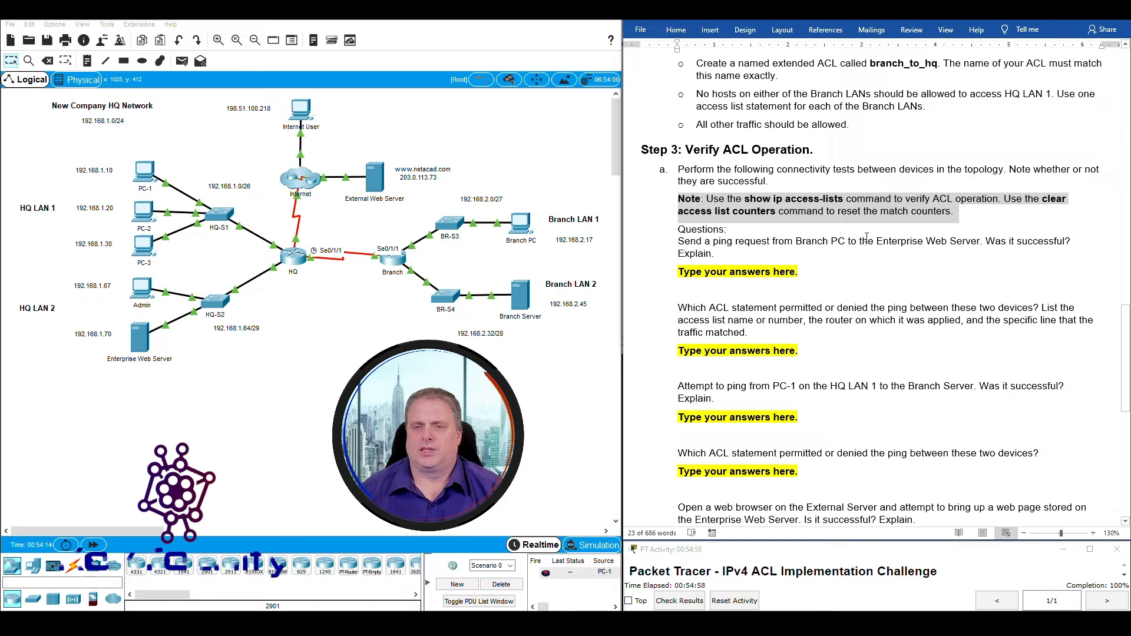
pyautogui.moveTo(764, 202); pyautogui.dragTo(845, 199)
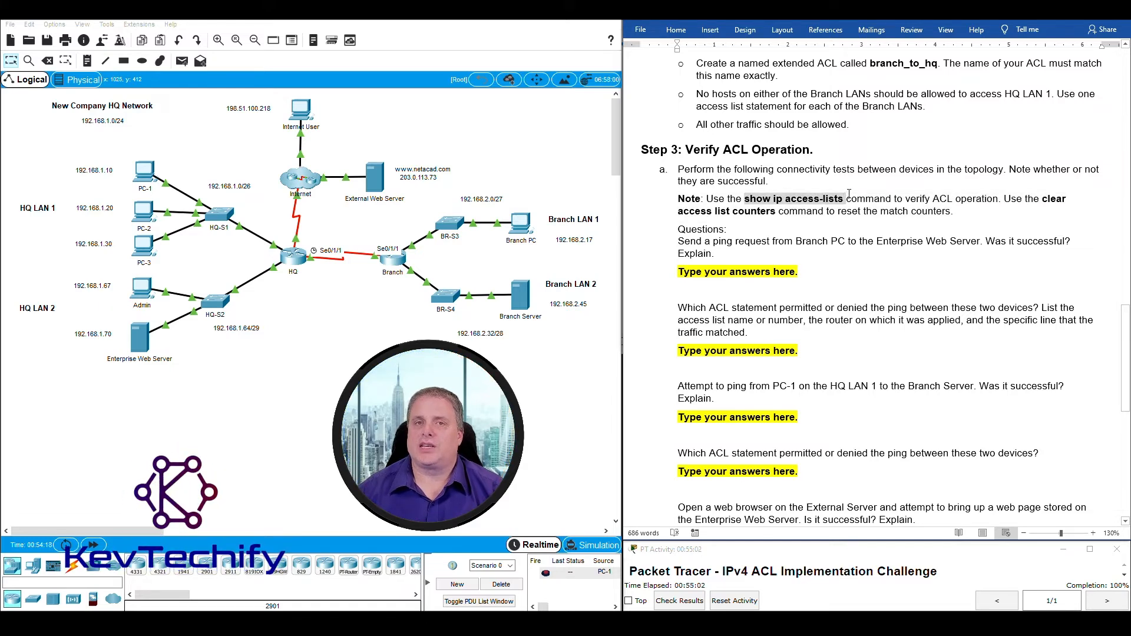
pyautogui.moveTo(850, 194); pyautogui.dragTo(850, 193)
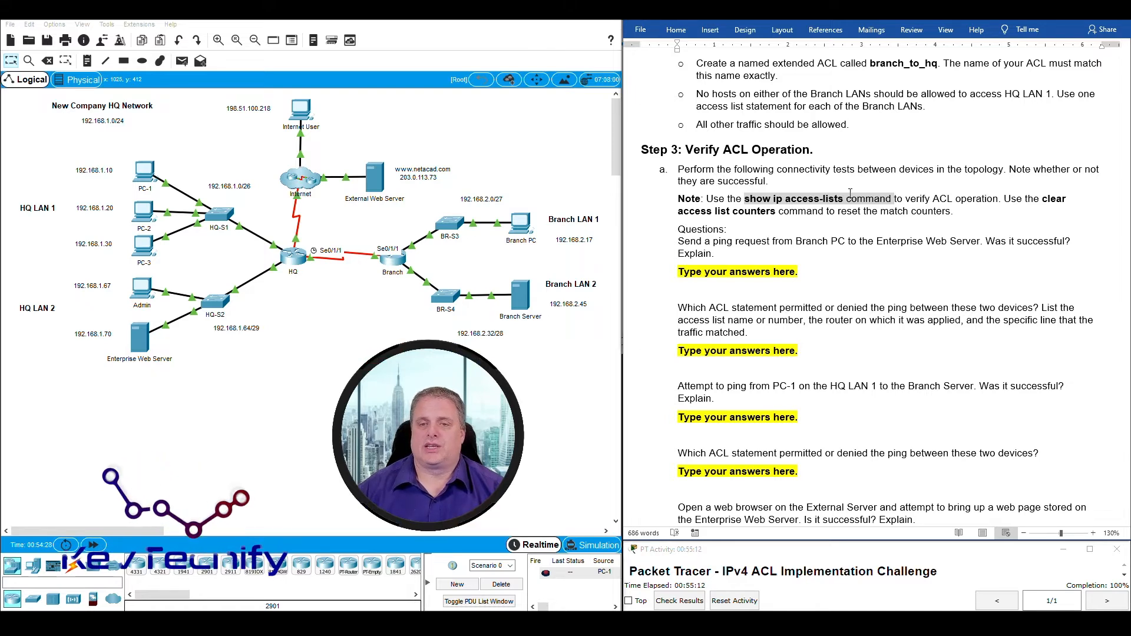
# Highlight the first ping question, marking Branch PC and the Enterprise Web Server on the topology.
pyautogui.click(767, 238)
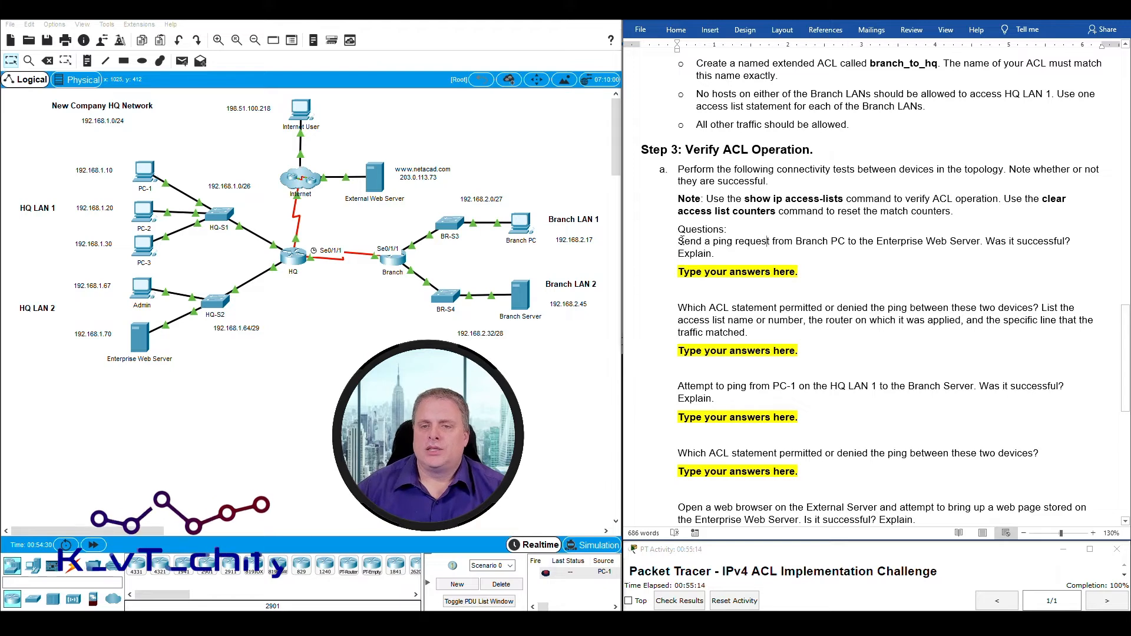
pyautogui.moveTo(679, 241); pyautogui.dragTo(952, 244)
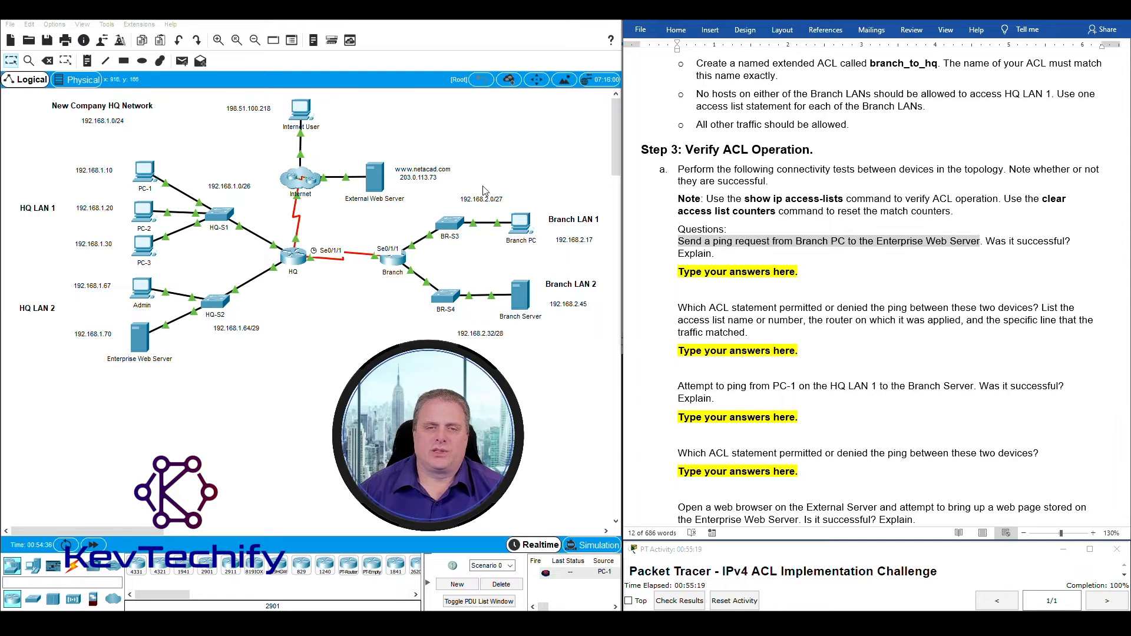
pyautogui.moveTo(483, 183); pyautogui.dragTo(548, 258)
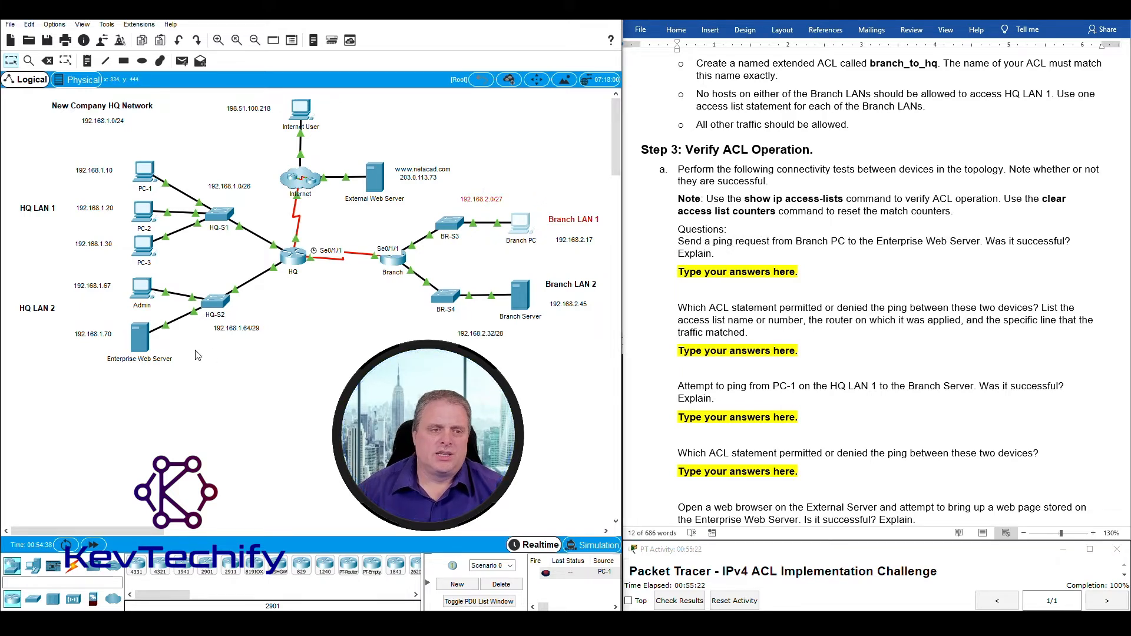
pyautogui.moveTo(178, 372); pyautogui.dragTo(112, 322)
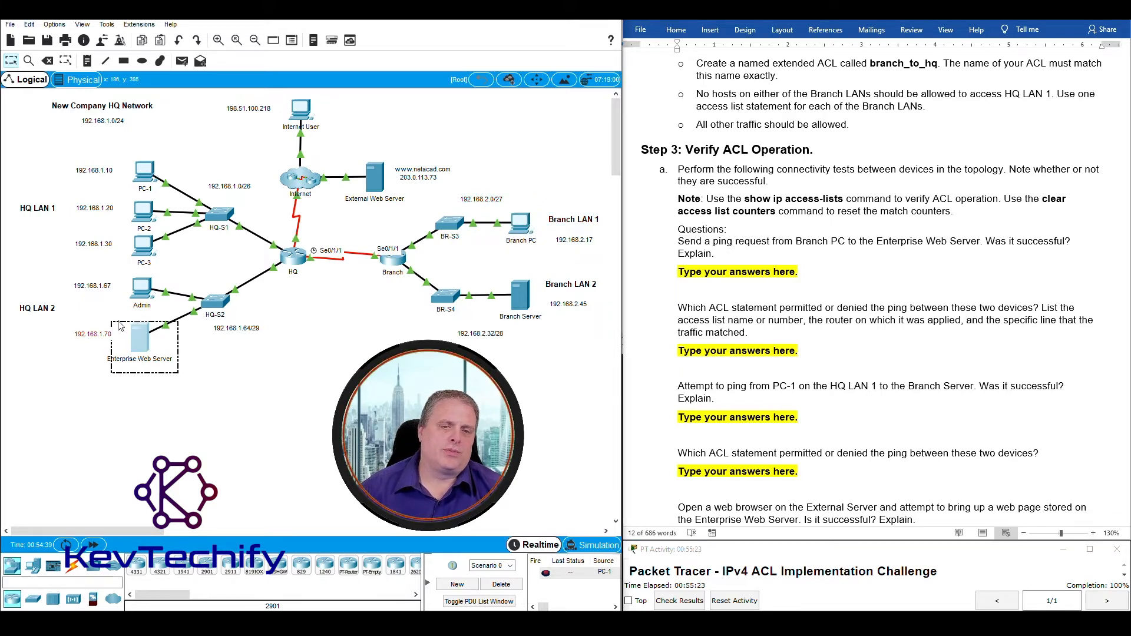
pyautogui.click(503, 201)
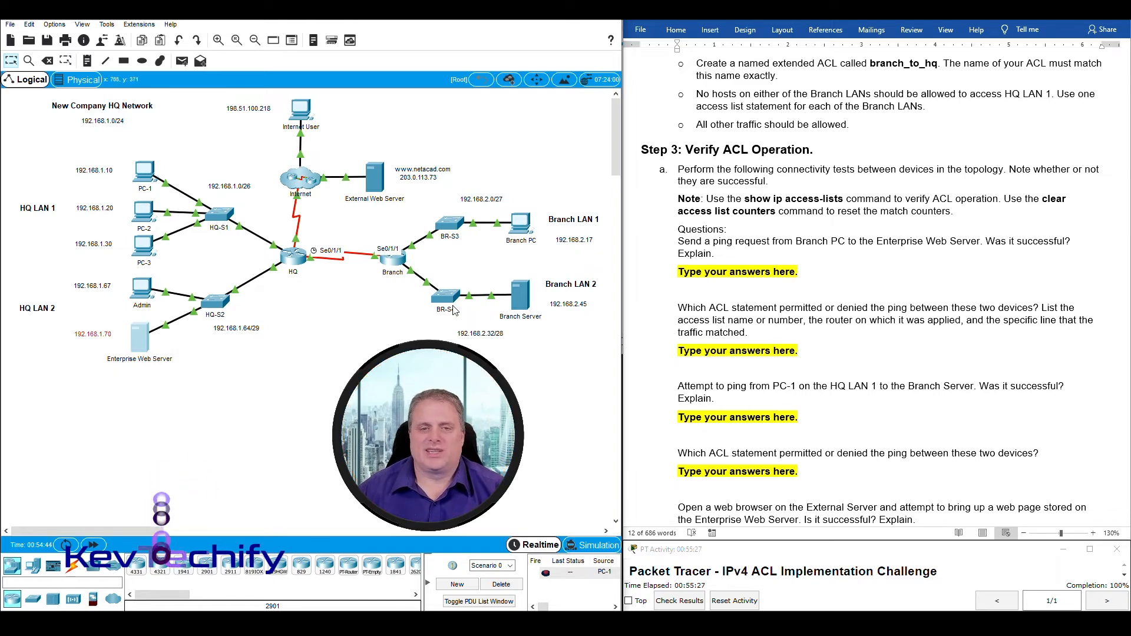
# Ping 192.168.1.70 from Branch PC's command prompt, then select the first answer placeholder.
pyautogui.click(520, 224)
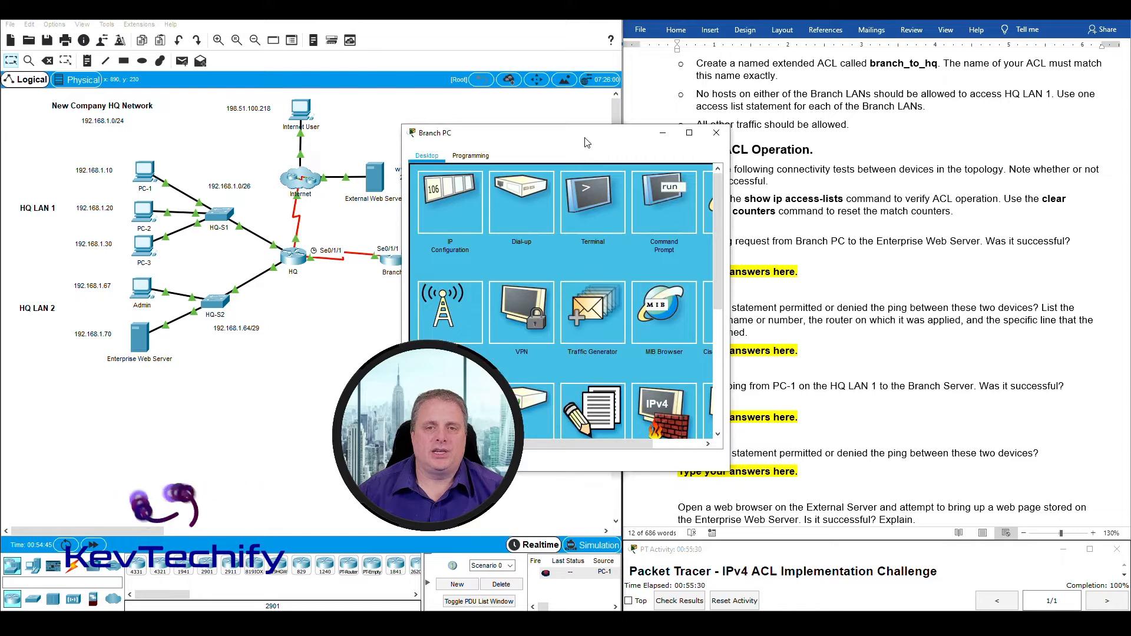
pyautogui.moveTo(586, 142); pyautogui.dragTo(373, 27)
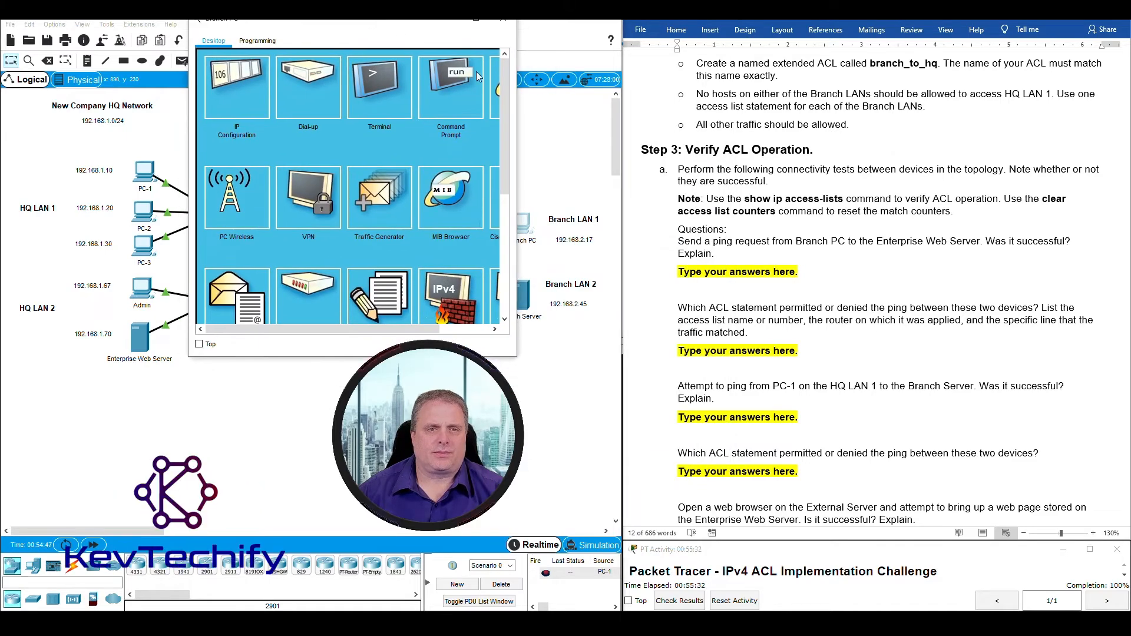
pyautogui.click(474, 76)
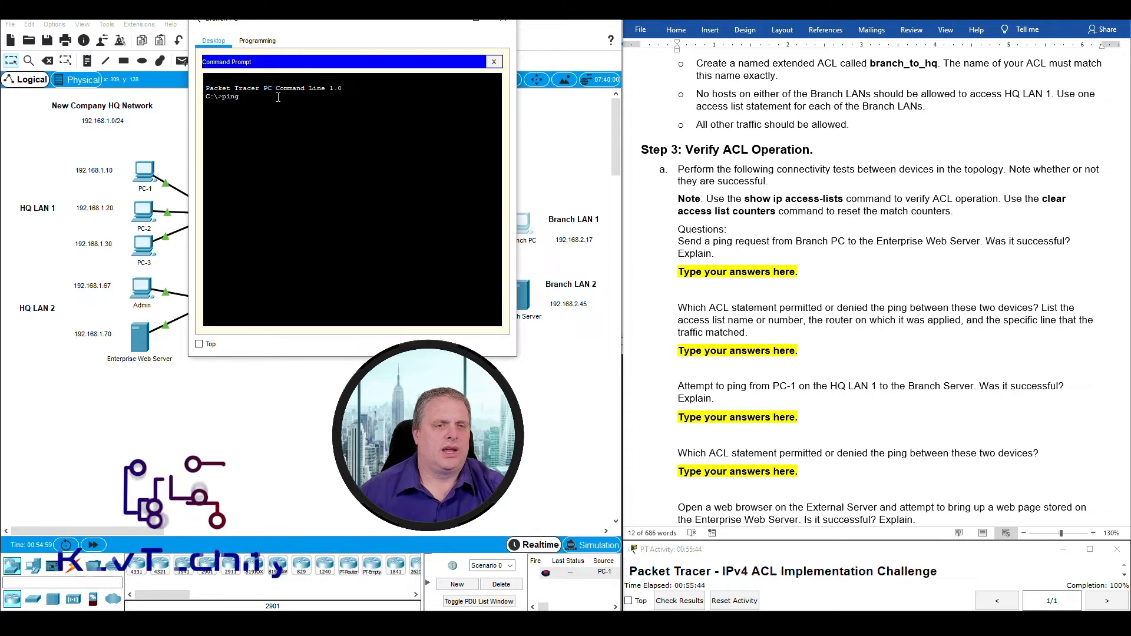
pyautogui.write('192.168')
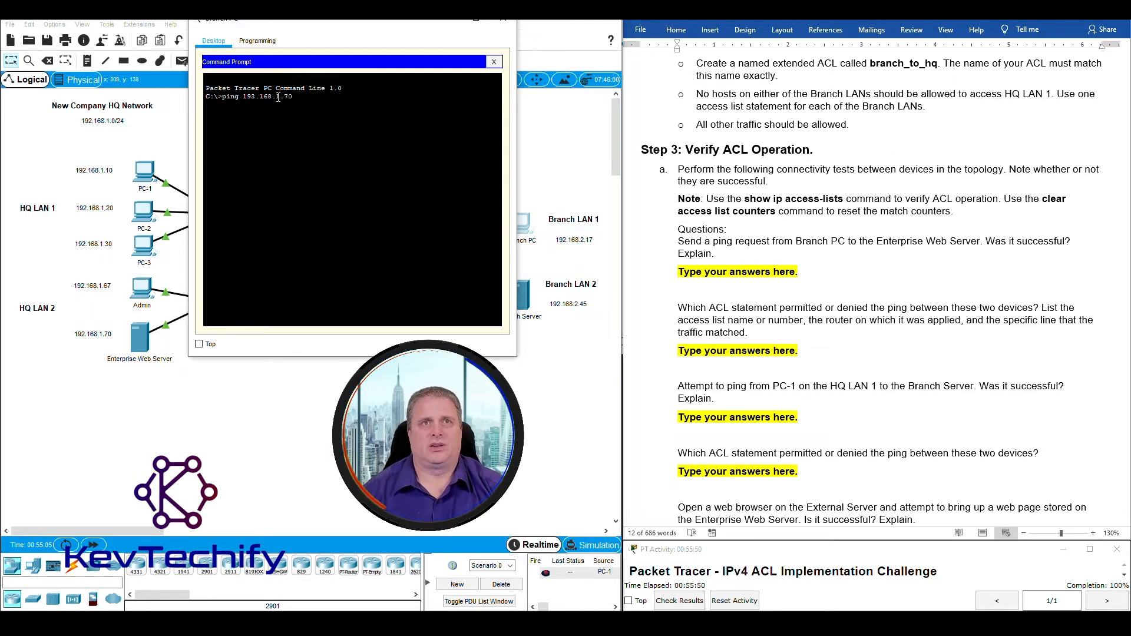
pyautogui.write('.1.70')
pyautogui.press('Return')
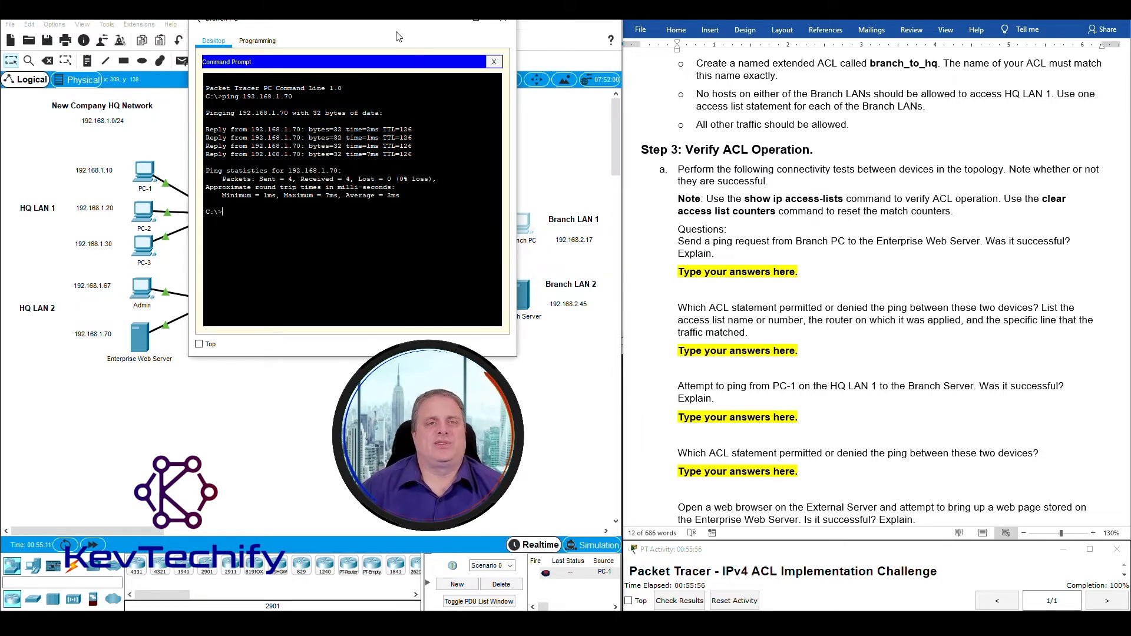
pyautogui.click(682, 272)
pyautogui.moveTo(681, 271); pyautogui.dragTo(798, 274)
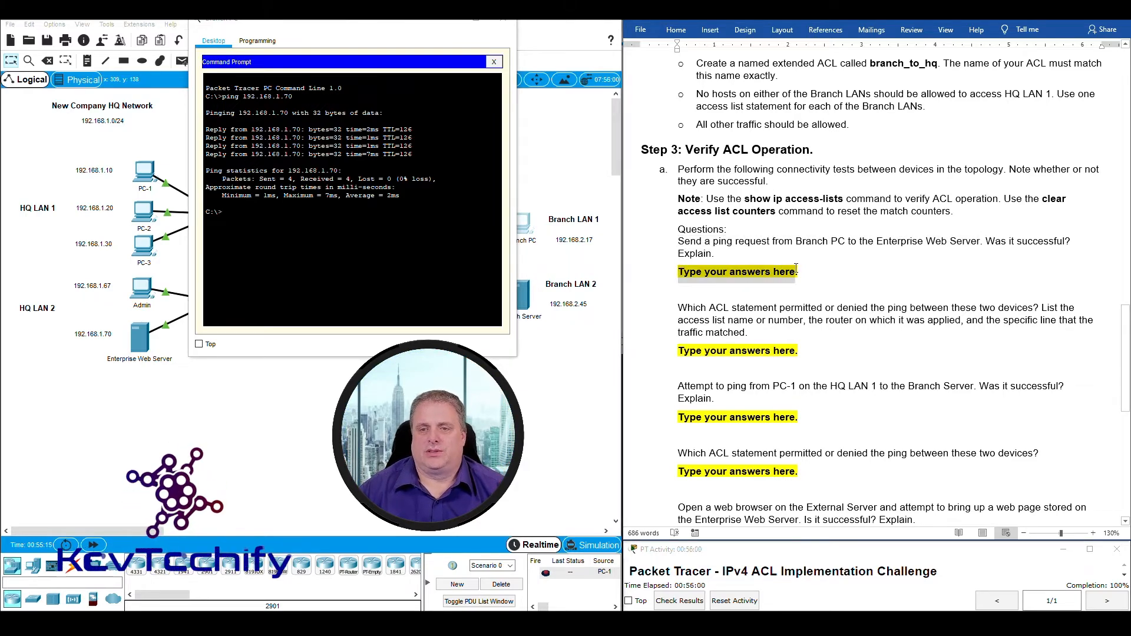
# Answer the first ping question in Word with 'Yes. ACL permitted ICMP traffic through.'.
pyautogui.write('Yes.')
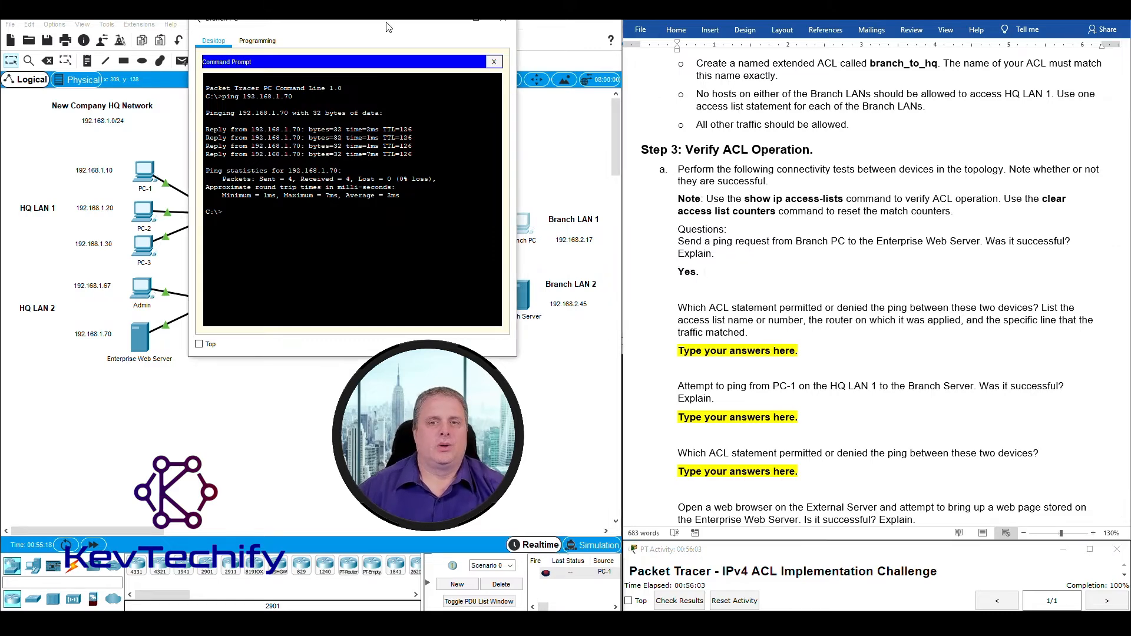
pyautogui.moveTo(398, 22); pyautogui.dragTo(841, 57)
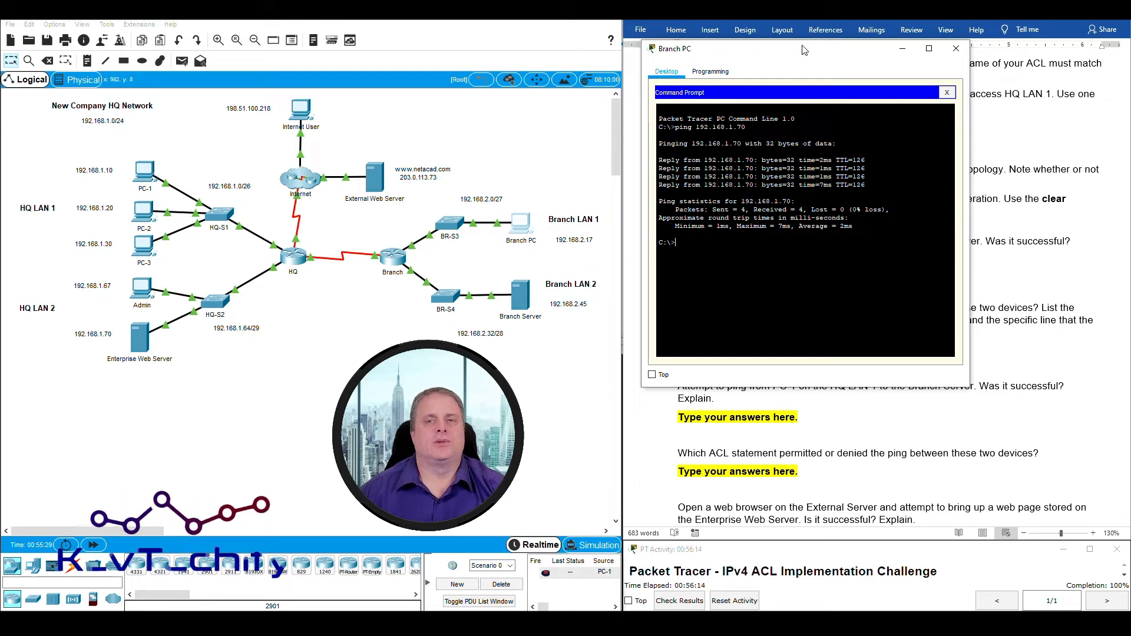
pyautogui.moveTo(807, 55); pyautogui.dragTo(351, 34)
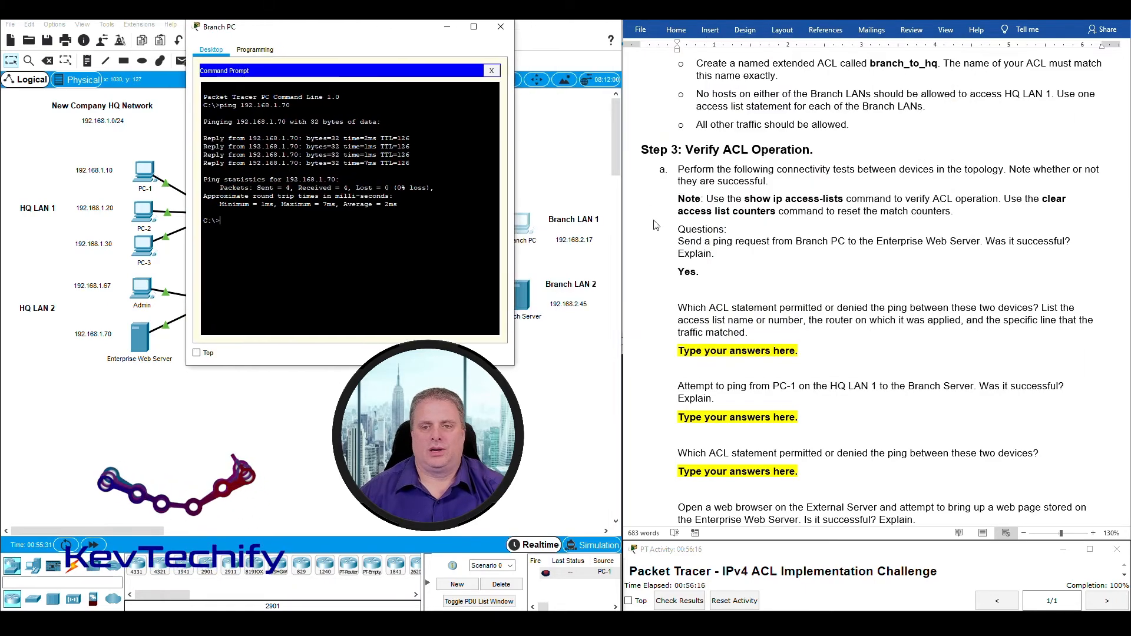
pyautogui.click(715, 273)
pyautogui.write('ACL')
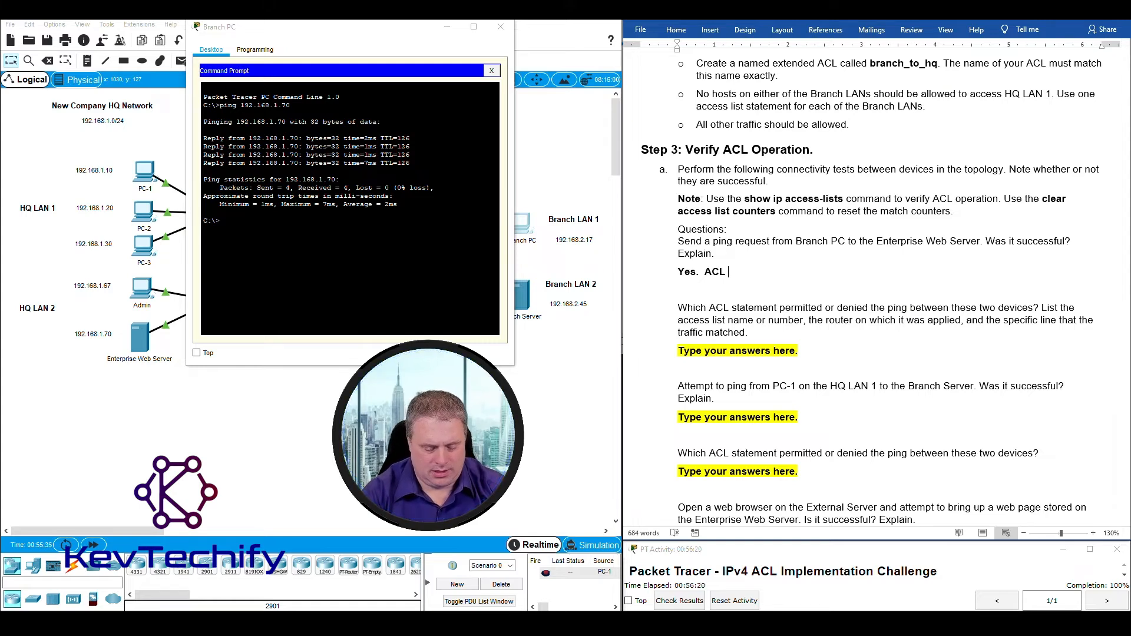
pyautogui.write(' permitted I')
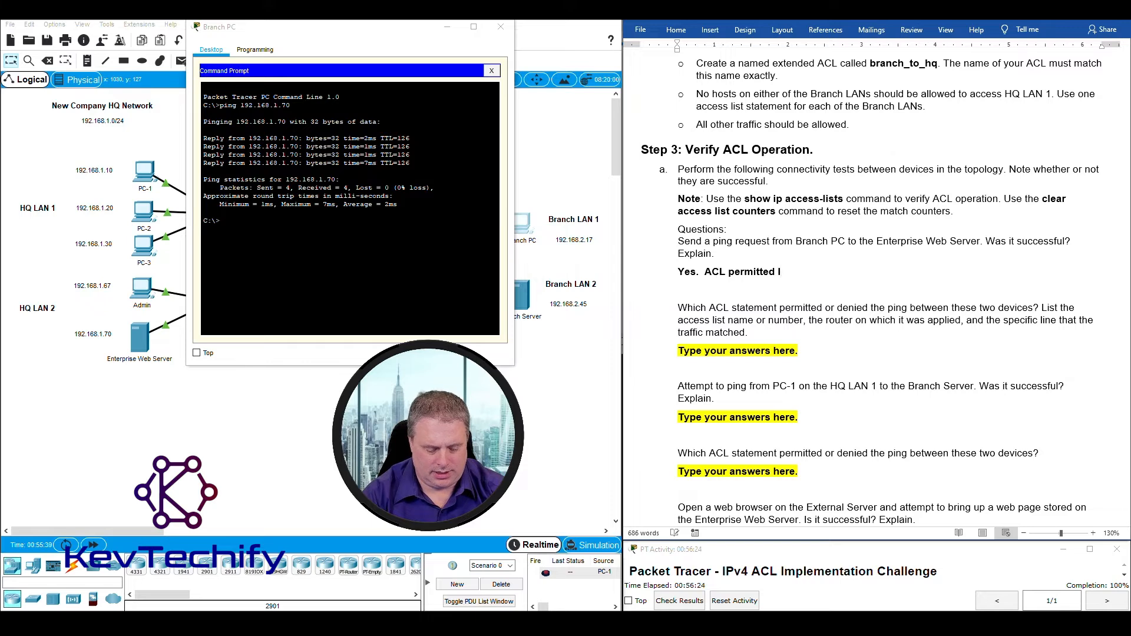
pyautogui.write('CMP tra')
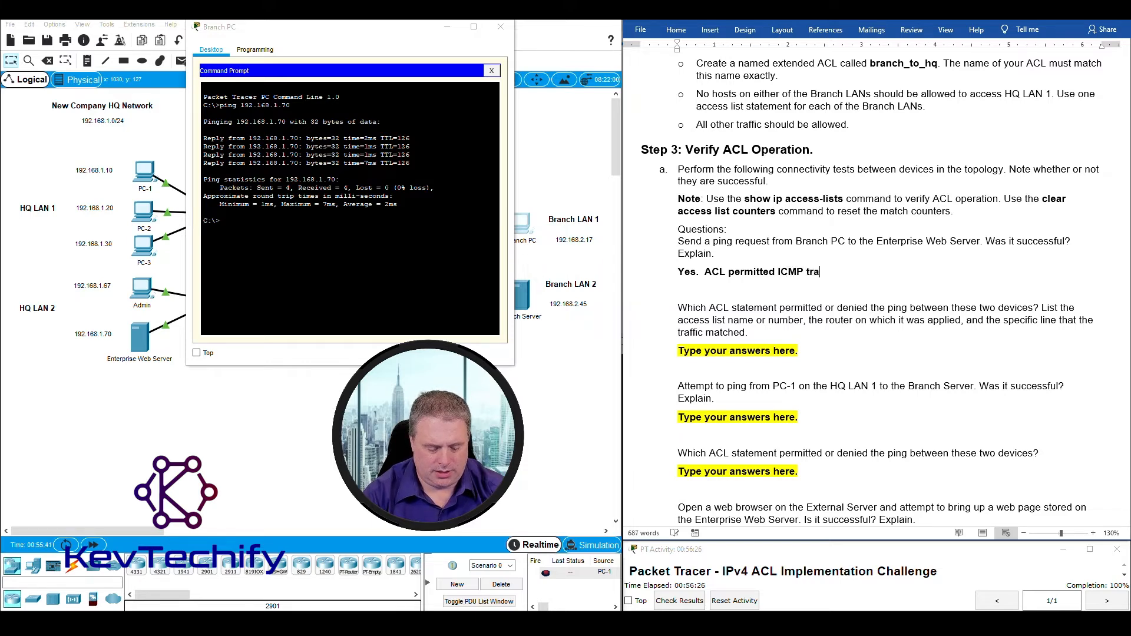
pyautogui.write('ffic throu')
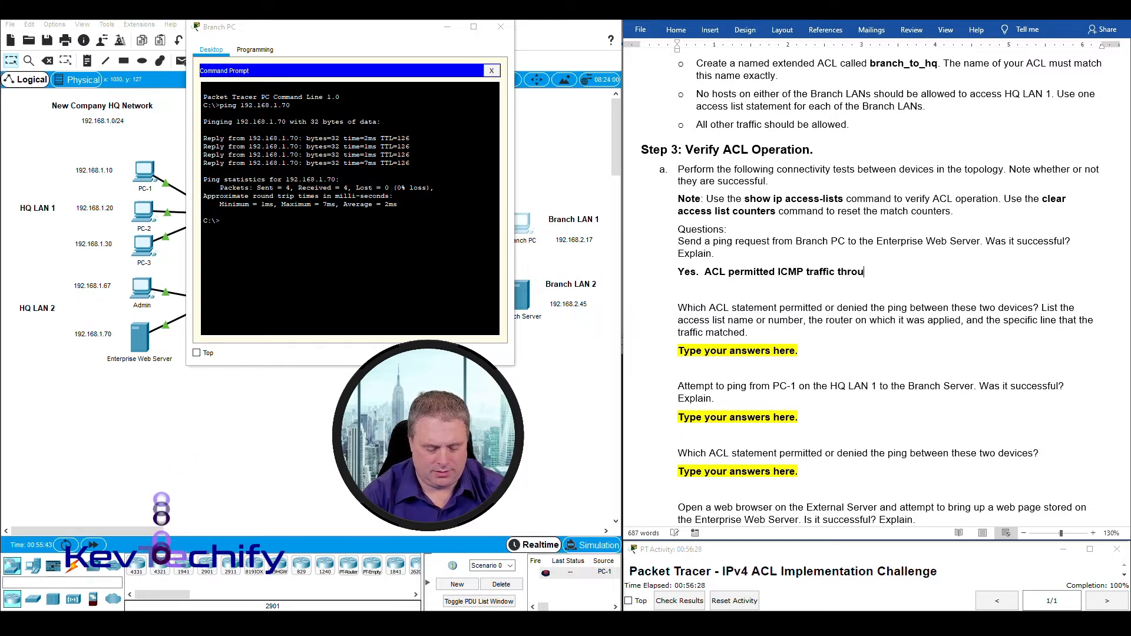
pyautogui.write('gh.')
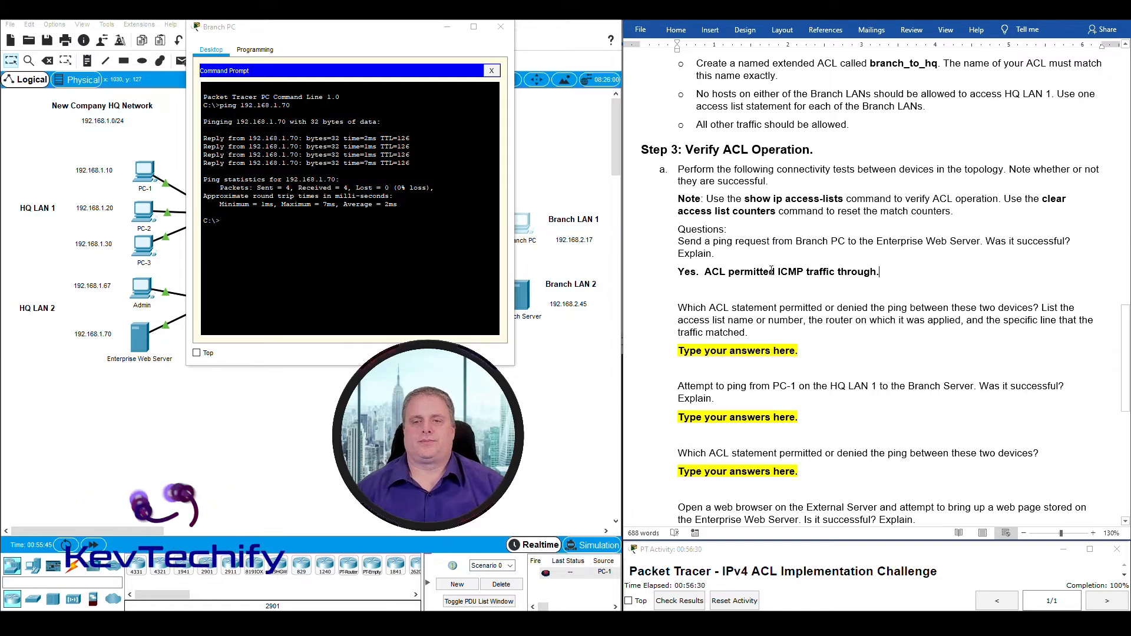
pyautogui.scroll(-1, 771, 270)
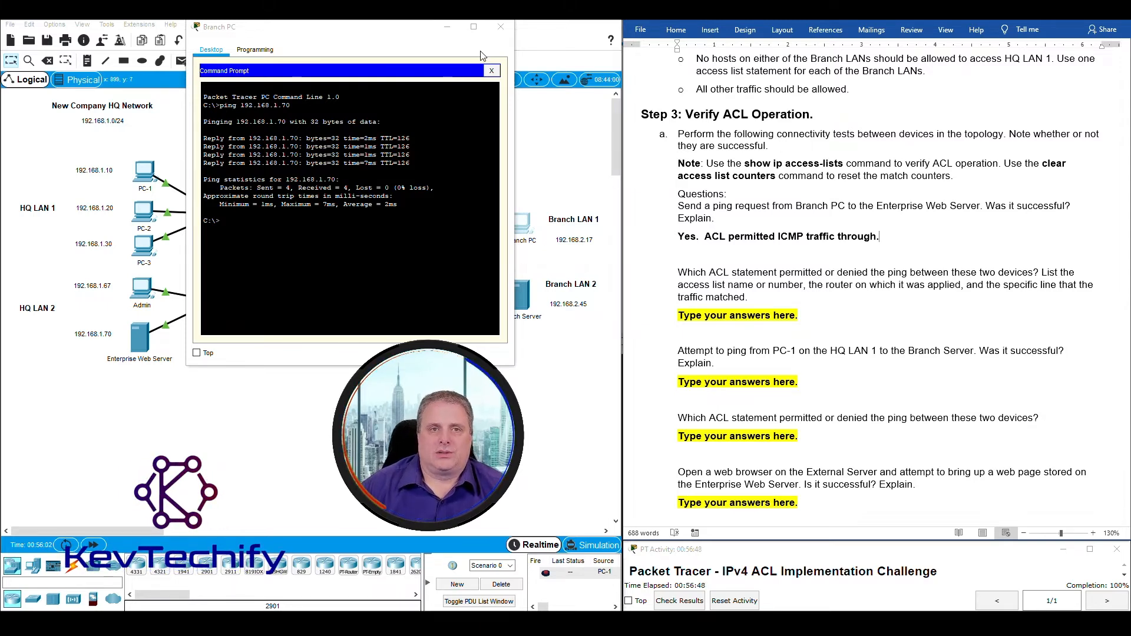
pyautogui.click(452, 31)
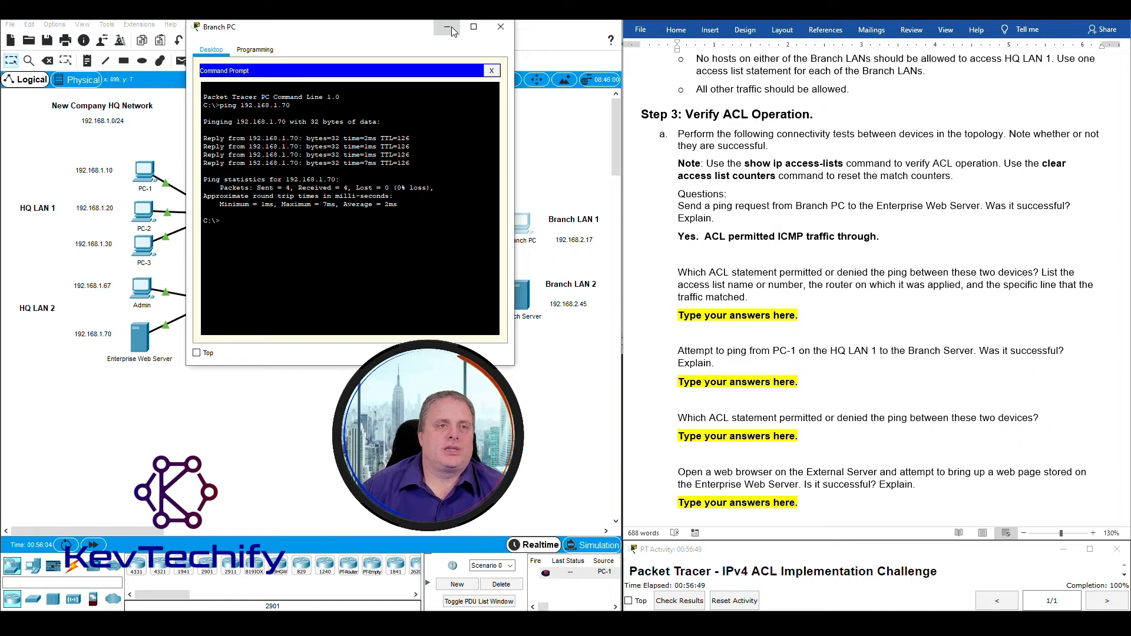
pyautogui.click(452, 31)
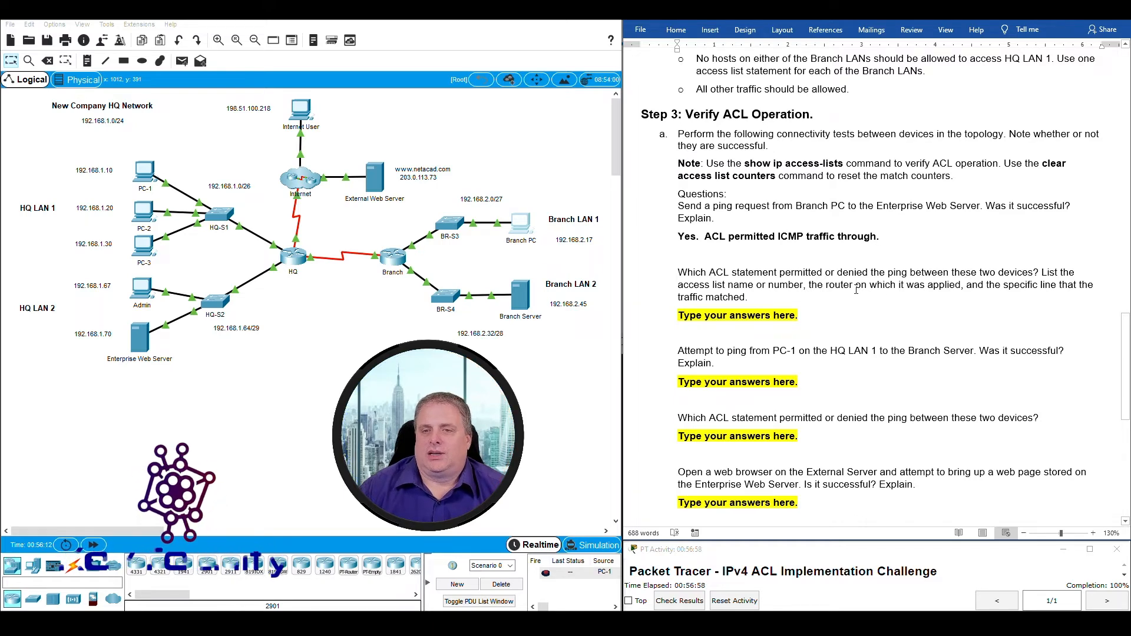
pyautogui.doubleClick(793, 236)
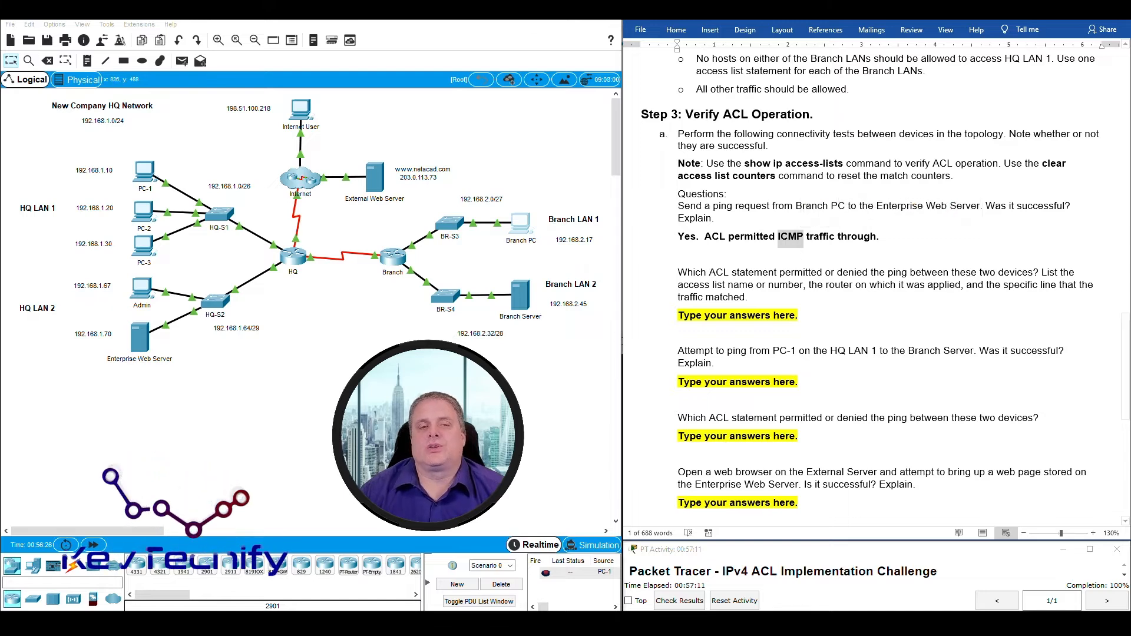
pyautogui.moveTo(375, 233); pyautogui.dragTo(413, 295)
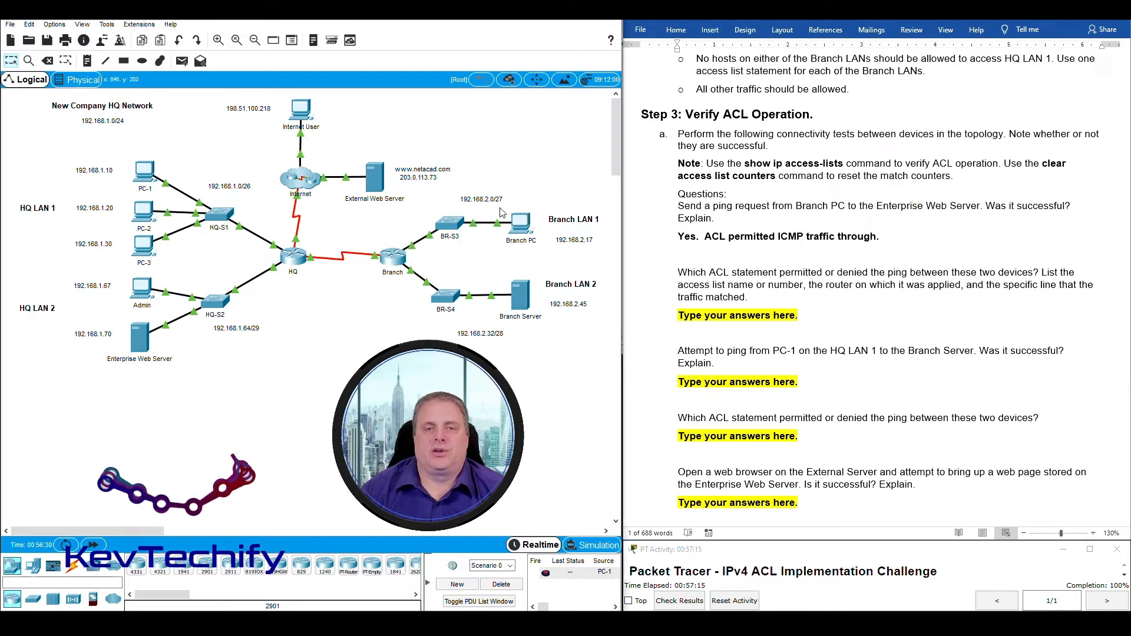
pyautogui.moveTo(498, 208); pyautogui.dragTo(550, 262)
pyautogui.moveTo(371, 225); pyautogui.dragTo(420, 297)
pyautogui.moveTo(370, 225); pyautogui.dragTo(416, 292)
# Open the Branch router's CLI and run show access-list.
pyautogui.click(396, 259)
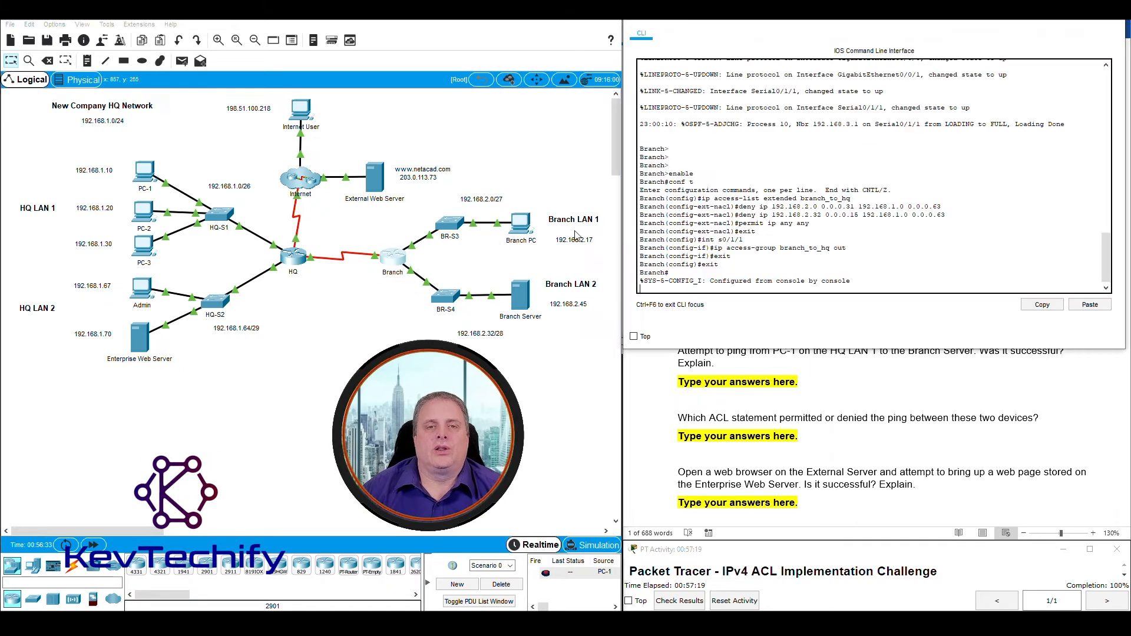
pyautogui.moveTo(838, 19); pyautogui.dragTo(307, 18)
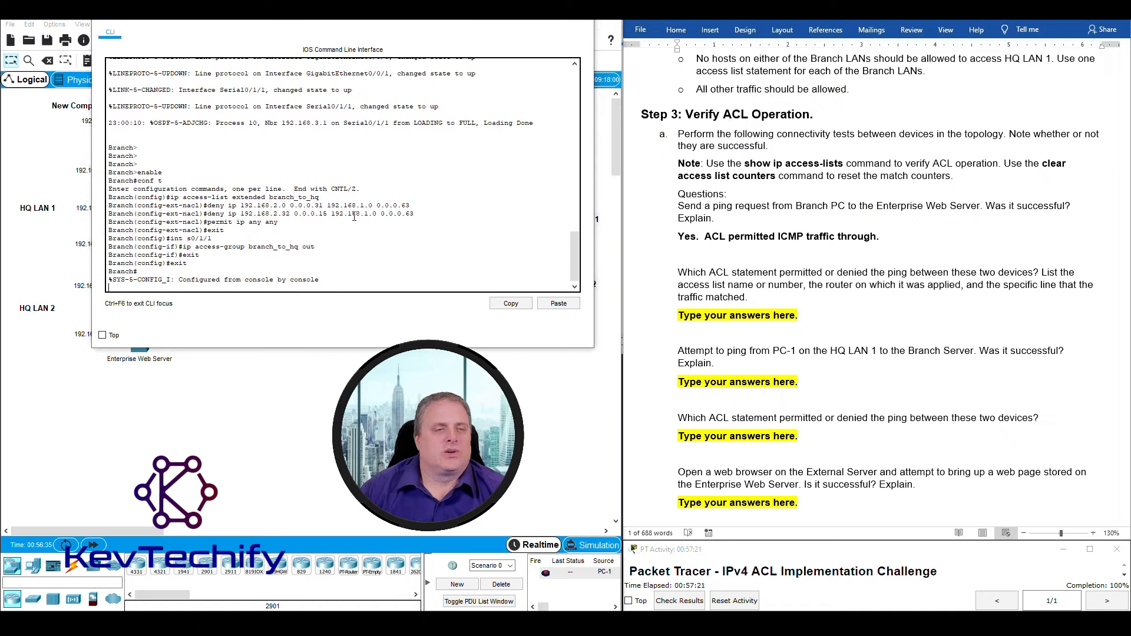
pyautogui.press('Return')
pyautogui.press('Return')
pyautogui.press('Return')
pyautogui.press('Return')
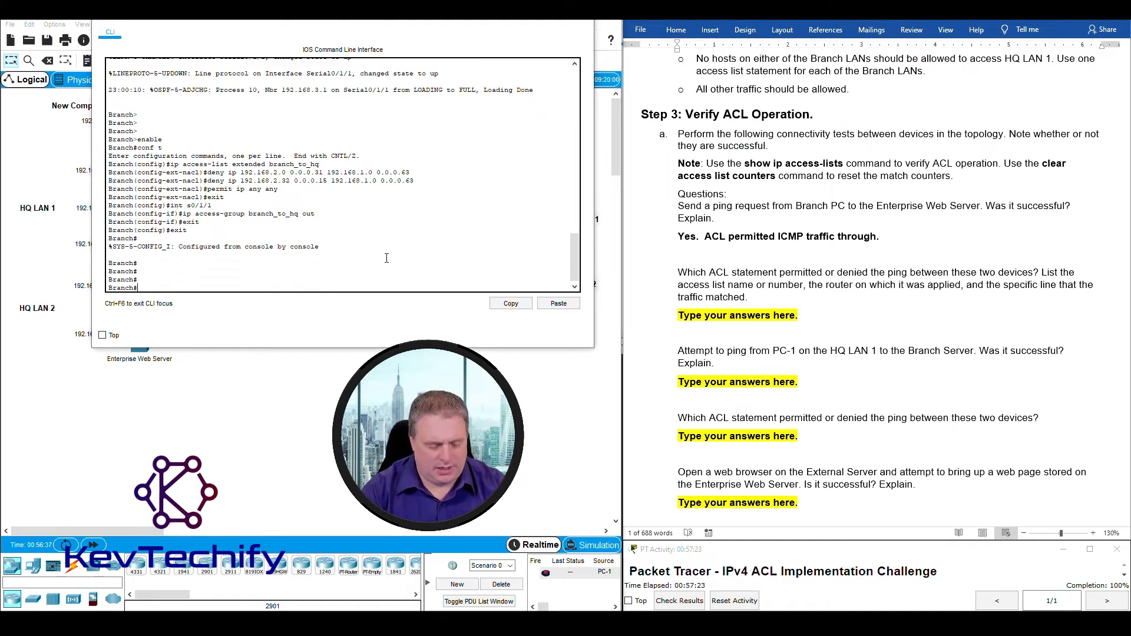
pyautogui.write('show')
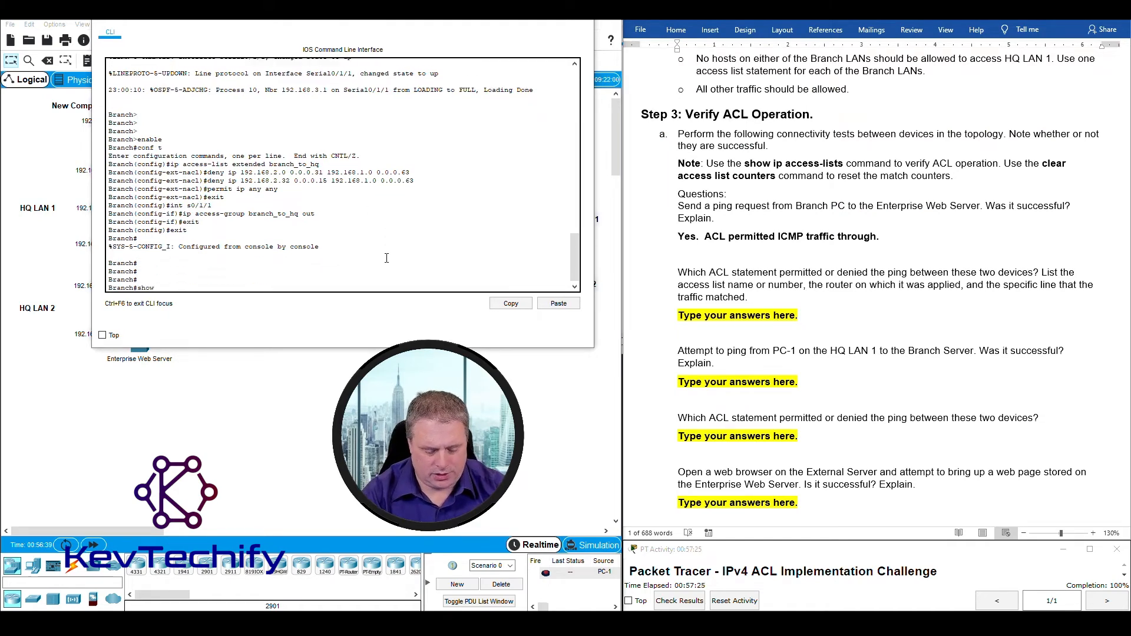
pyautogui.write(' acess')
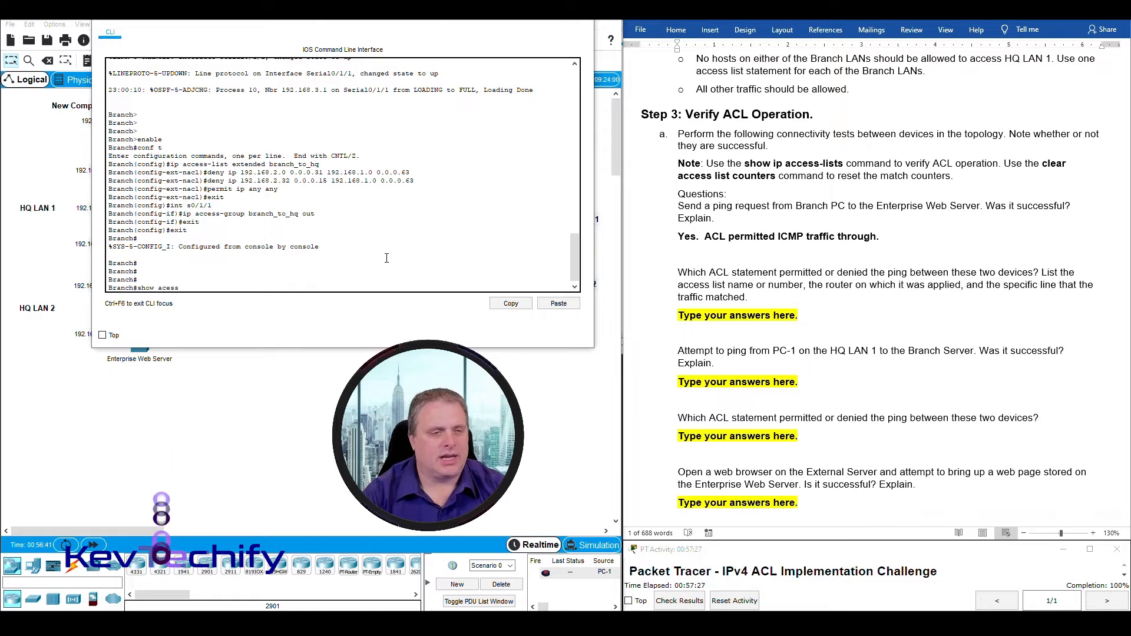
pyautogui.write('-list')
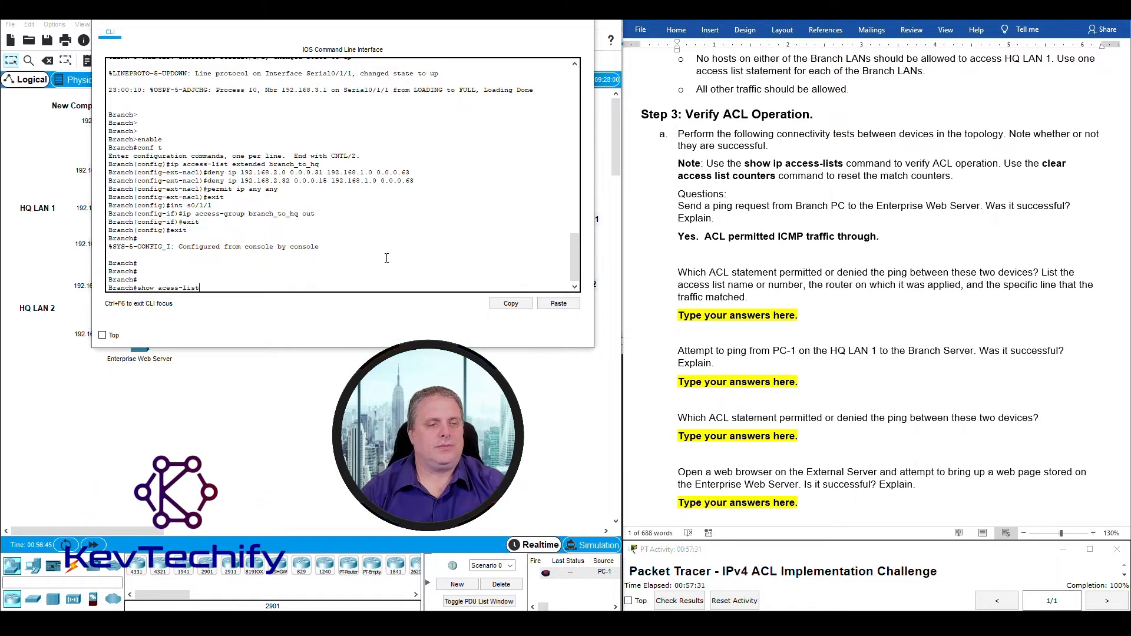
pyautogui.press('Return')
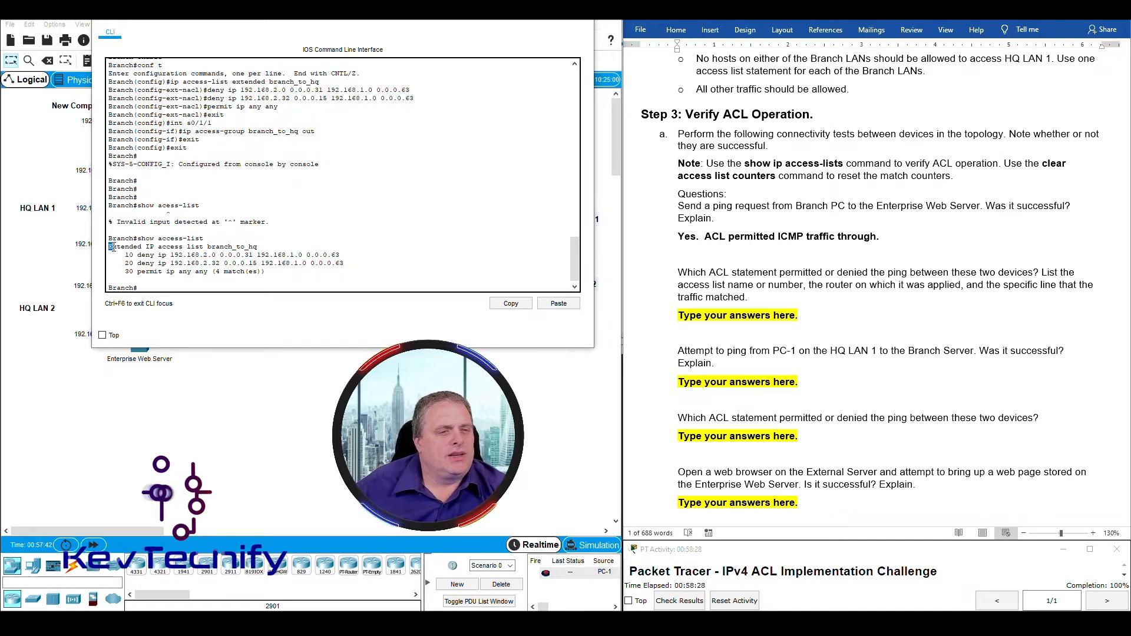
# Highlight branch_to_hq's header, first deny and permit-any line with 4 matches; select the answer placeholder.
pyautogui.moveTo(108, 246); pyautogui.dragTo(258, 246)
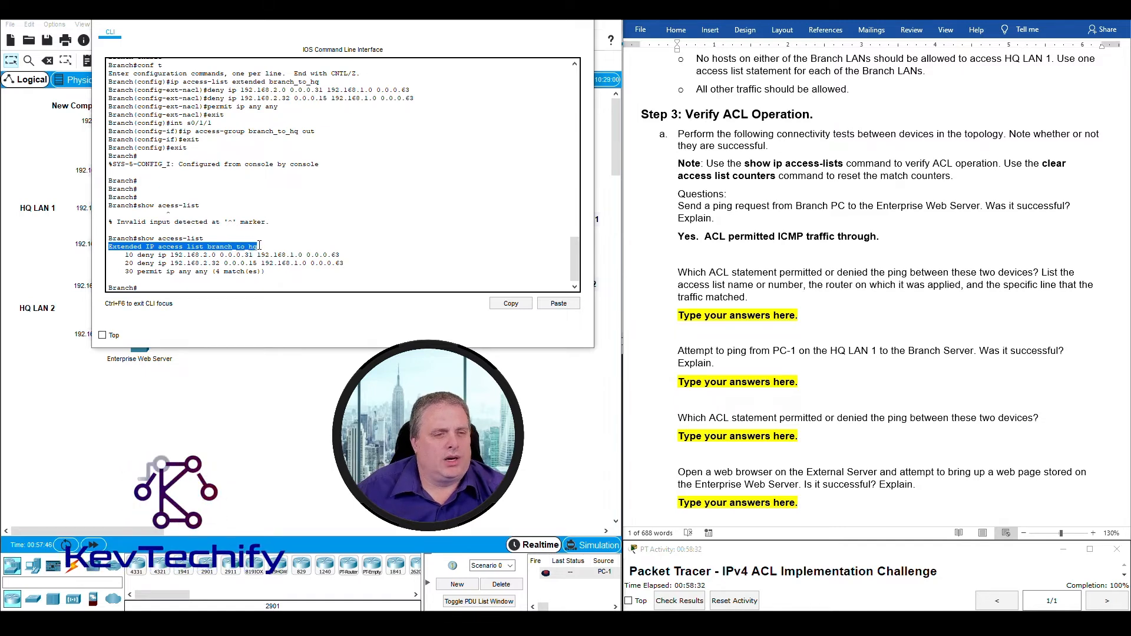
pyautogui.moveTo(125, 255); pyautogui.dragTo(196, 263)
pyautogui.click(172, 271)
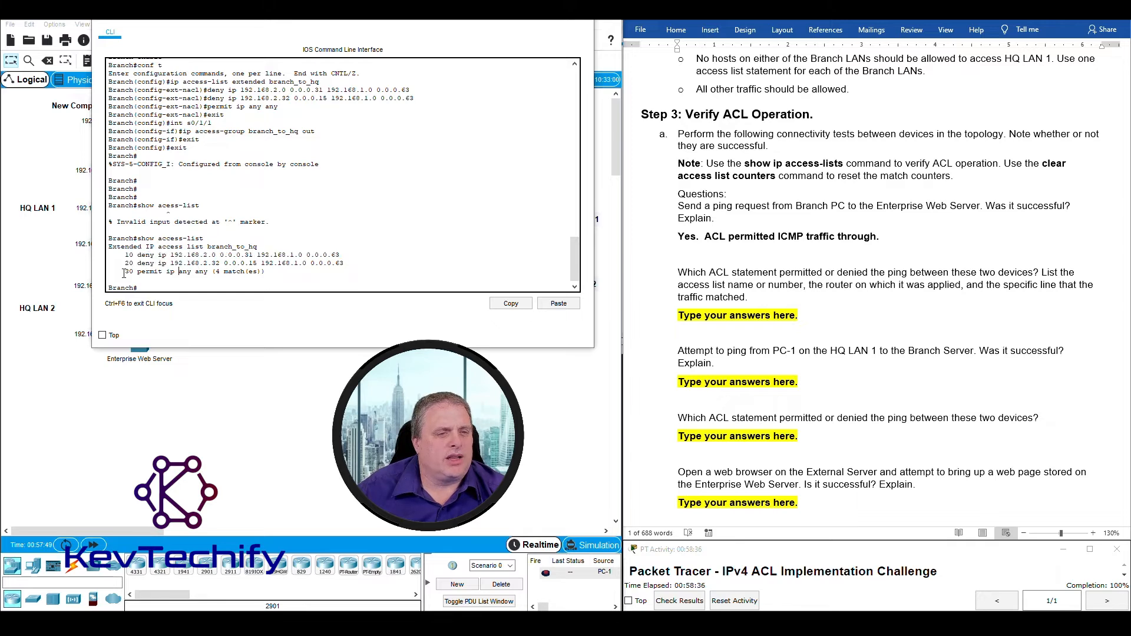
pyautogui.moveTo(125, 272); pyautogui.dragTo(267, 274)
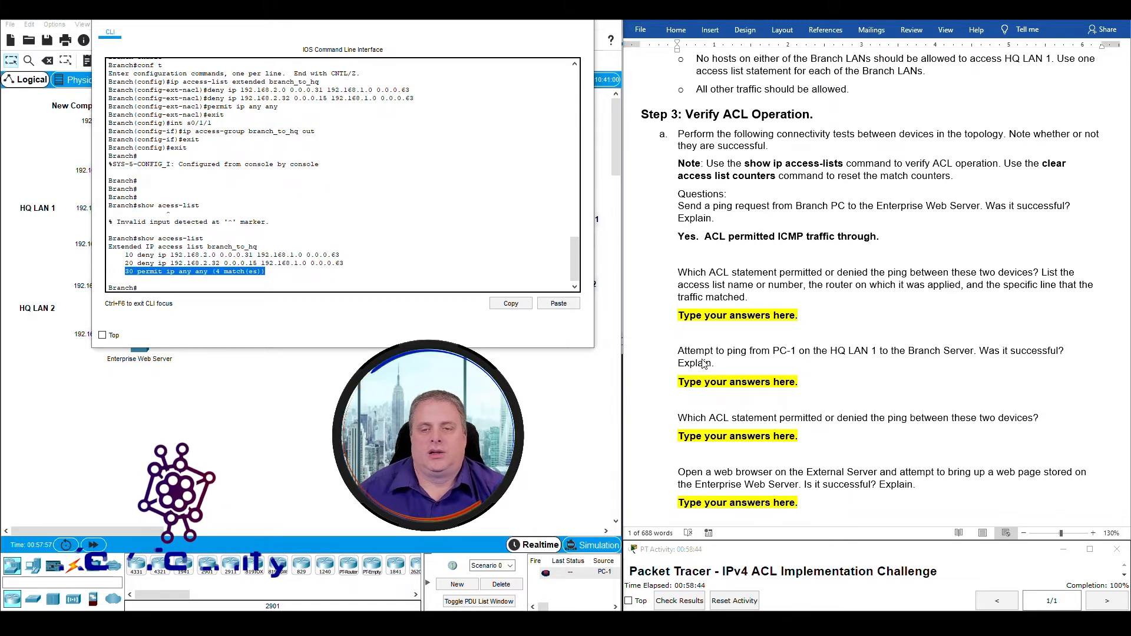
pyautogui.click(752, 321)
pyautogui.moveTo(679, 316); pyautogui.dragTo(786, 318)
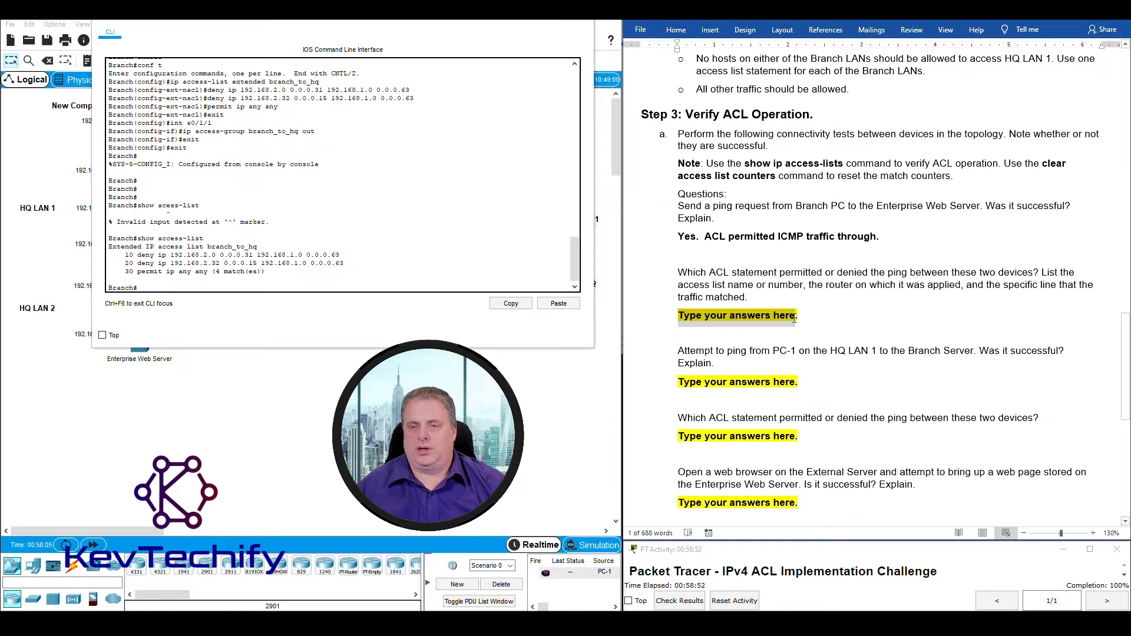
# Type 'branch_to_hq on Branch router. Sequence 30 or last ACE' as the answer, fixing typos.
pyautogui.moveTo(805, 318); pyautogui.dragTo(806, 322)
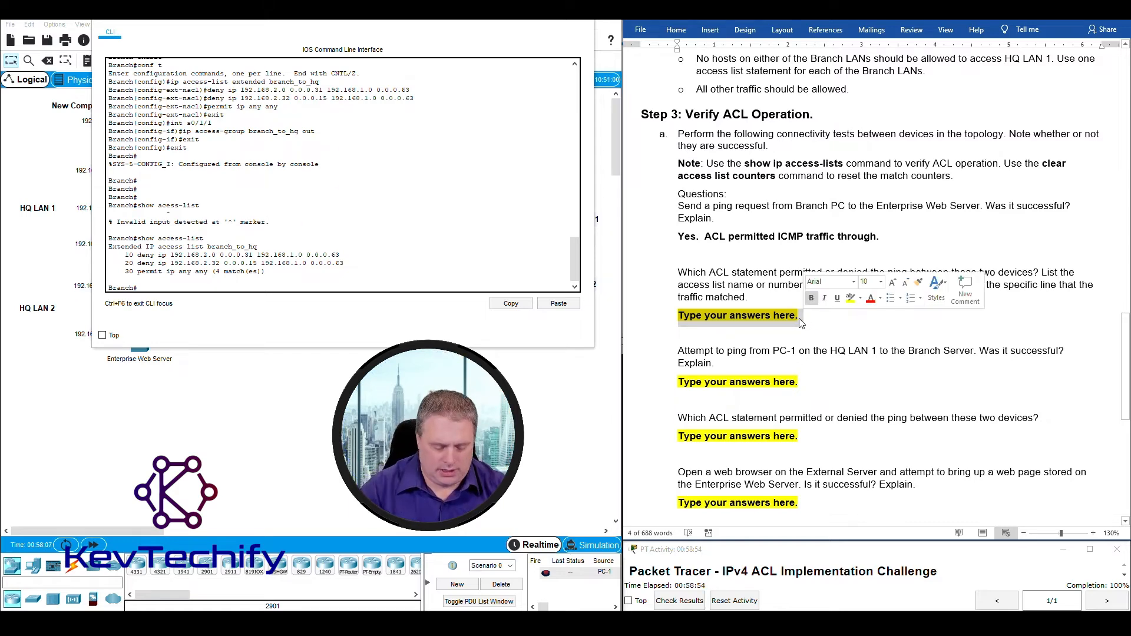
pyautogui.write('bra')
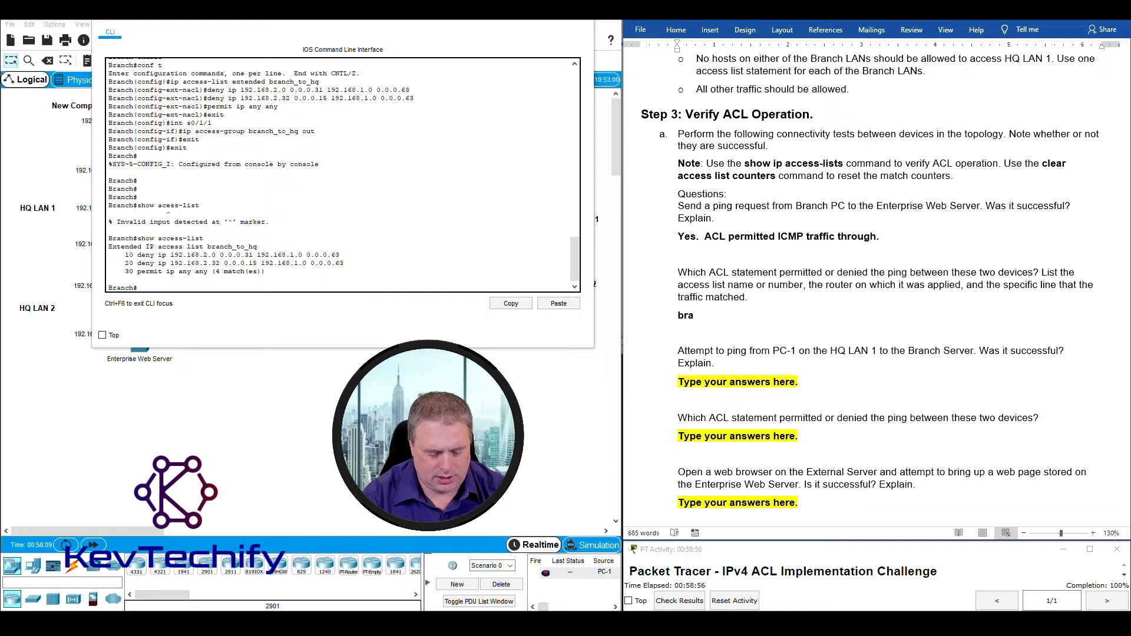
pyautogui.write('nch_')
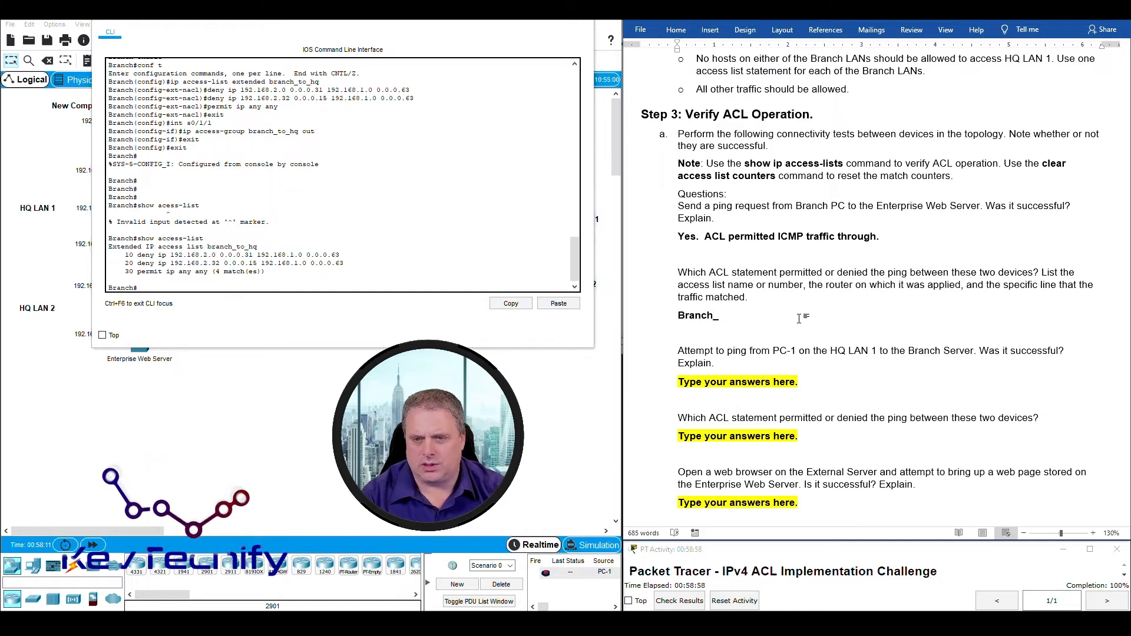
pyautogui.write('to')
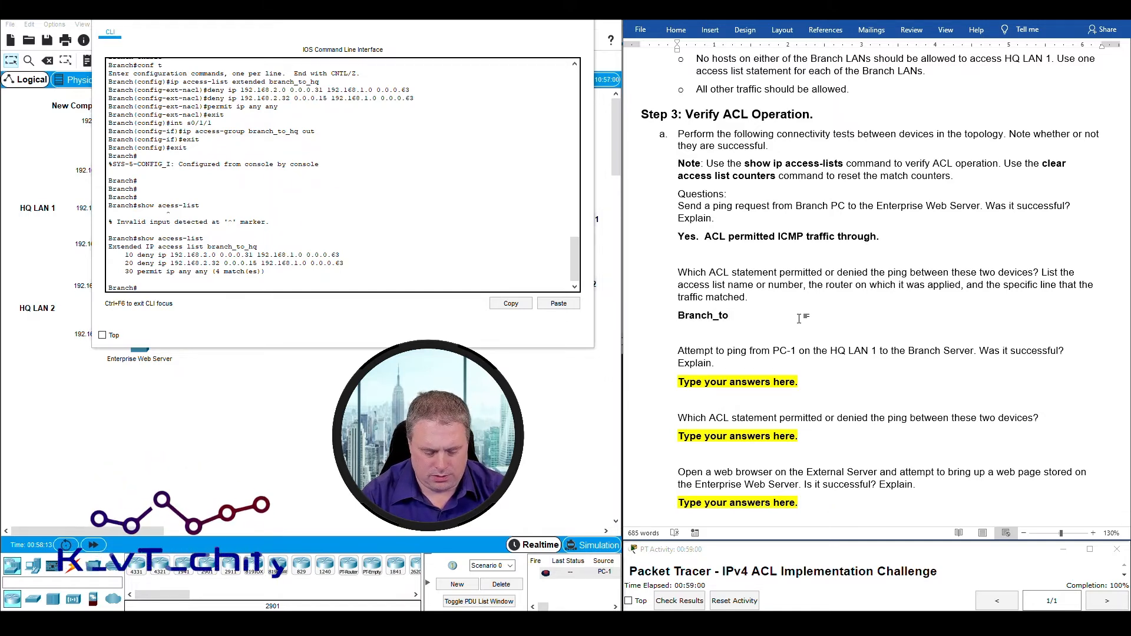
pyautogui.write('_hq on Brach router')
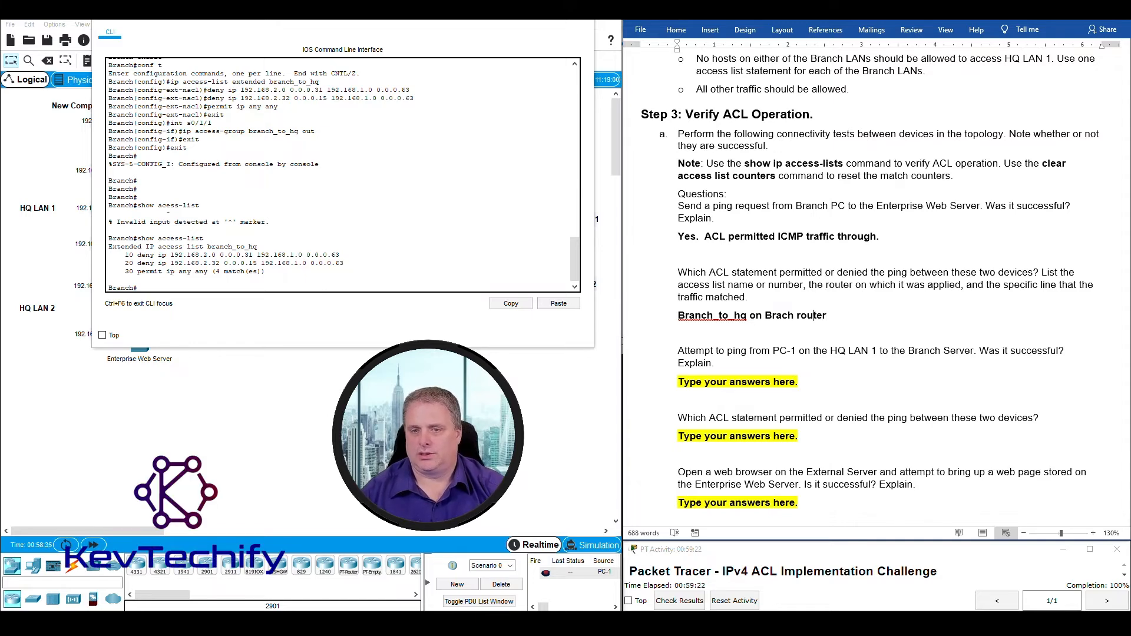
pyautogui.write('n')
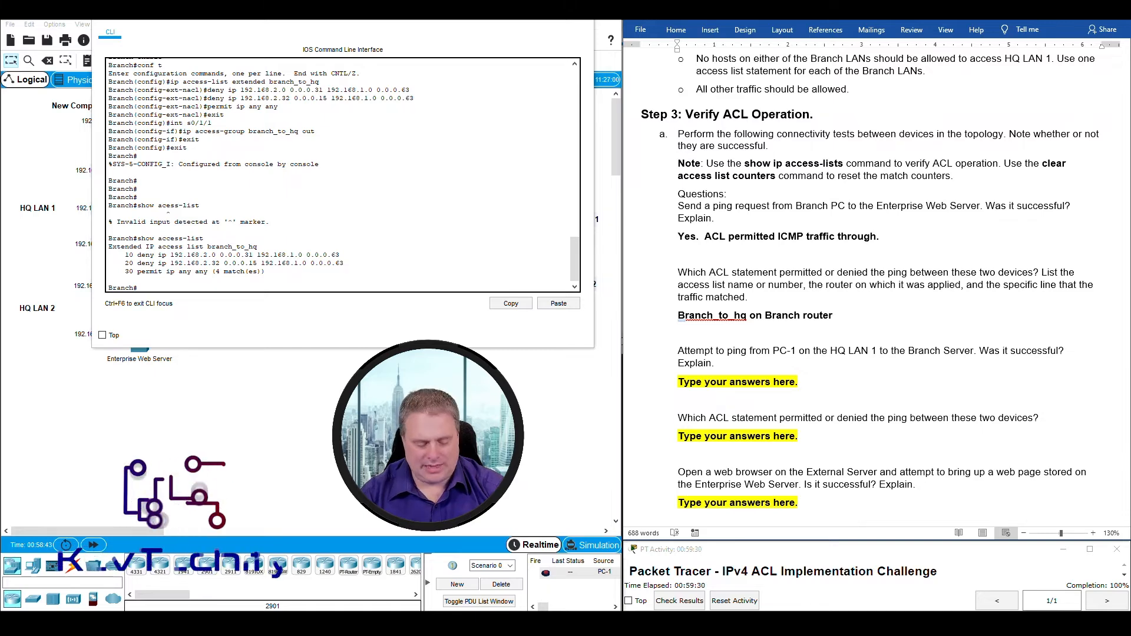
pyautogui.press('BackSpace')
pyautogui.write('b')
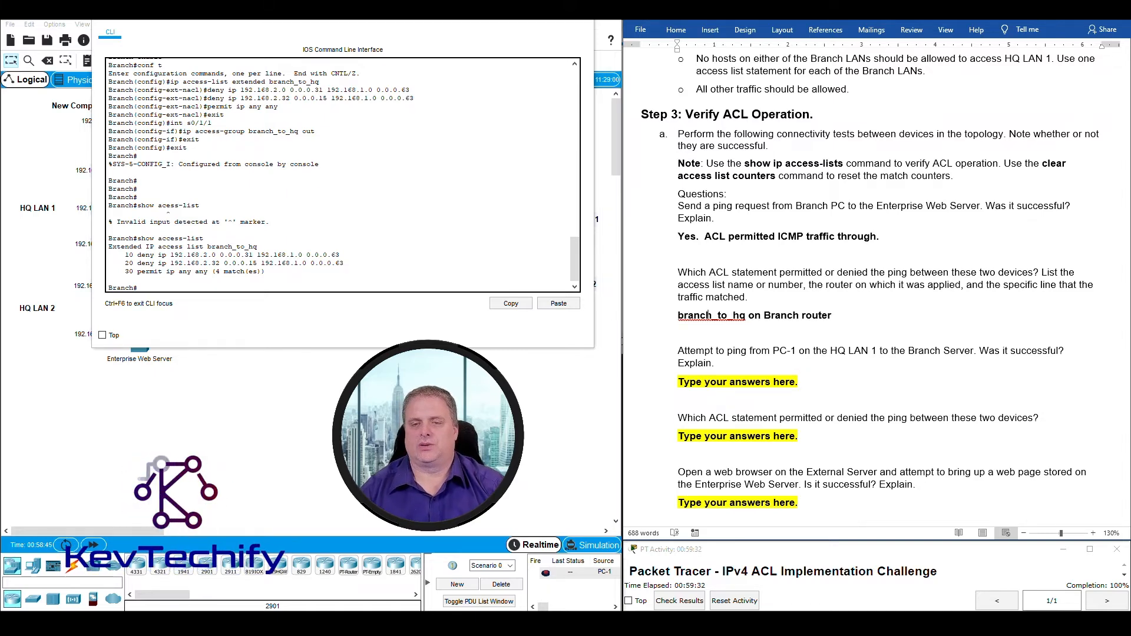
pyautogui.click(761, 316)
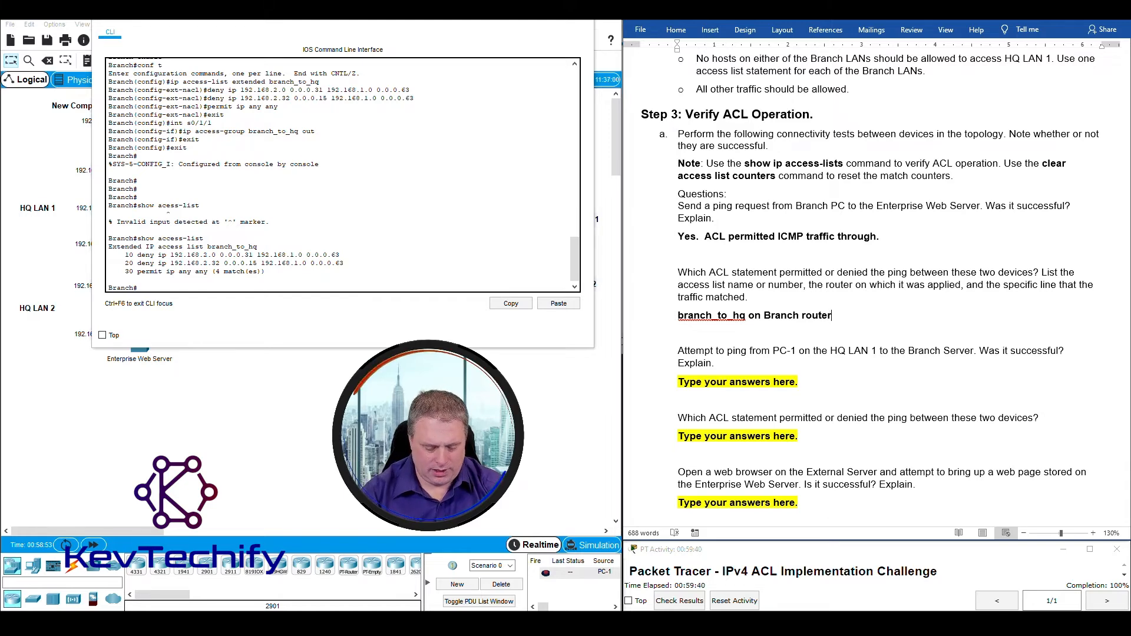
pyautogui.write('.  Seq')
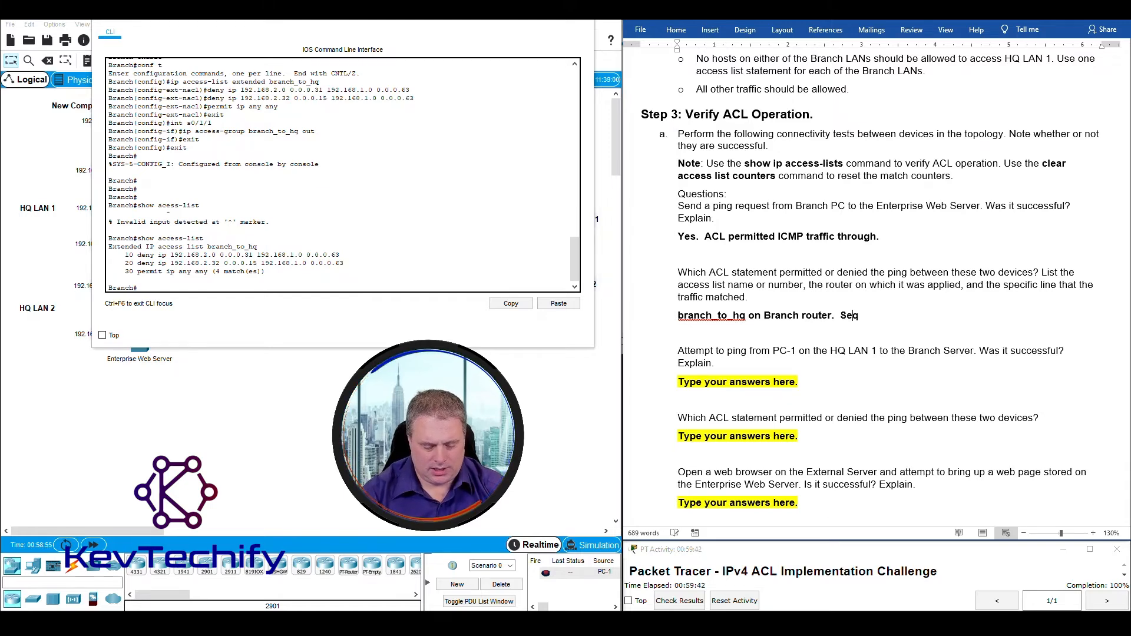
pyautogui.write('uern')
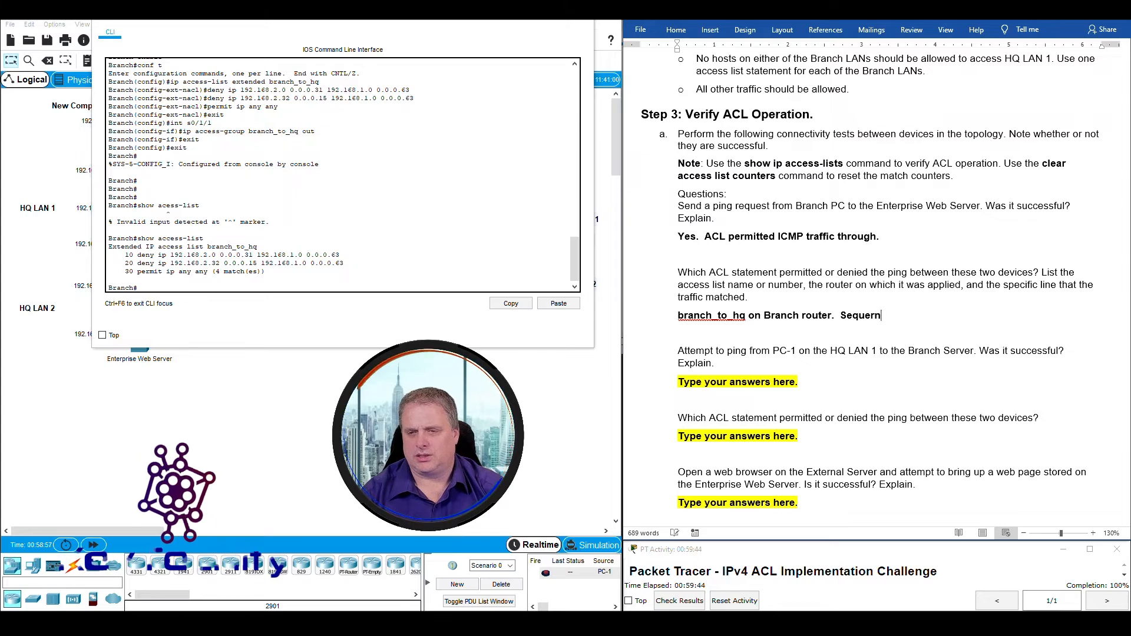
pyautogui.press('BackSpace')
pyautogui.press('BackSpace')
pyautogui.press('BackSpace')
pyautogui.write('ence ')
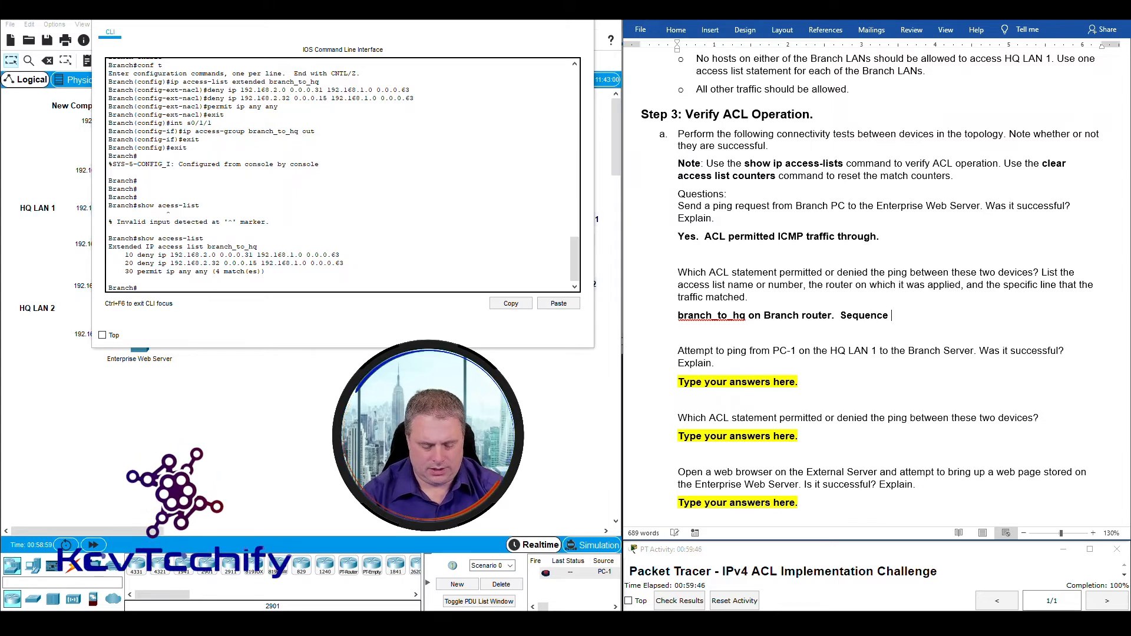
pyautogui.write('30 or l')
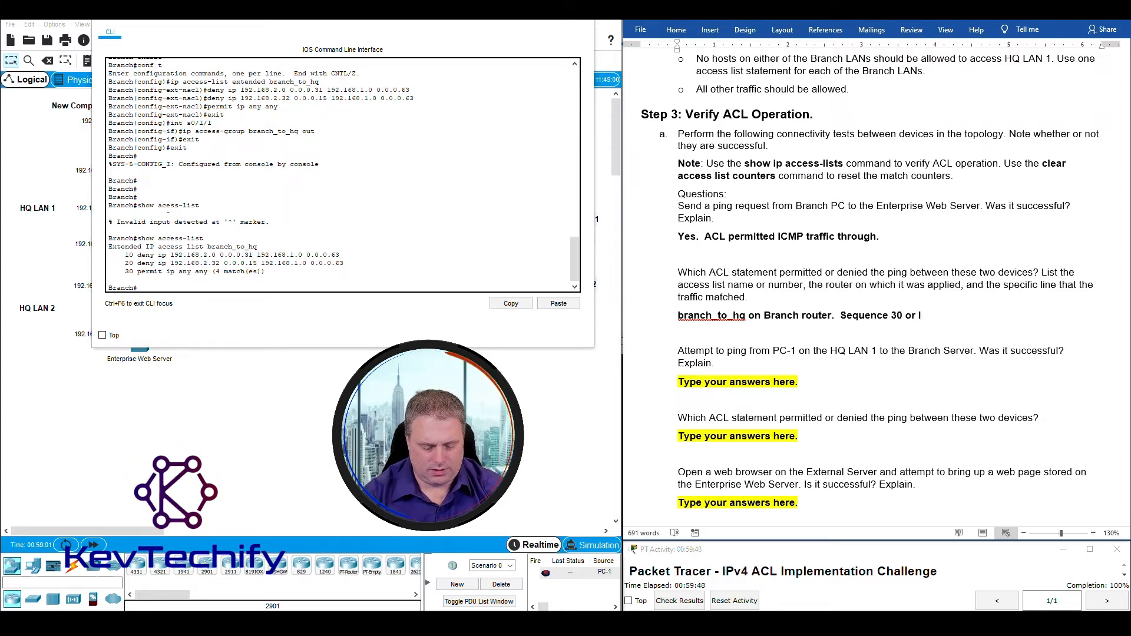
pyautogui.write('ast ACE.')
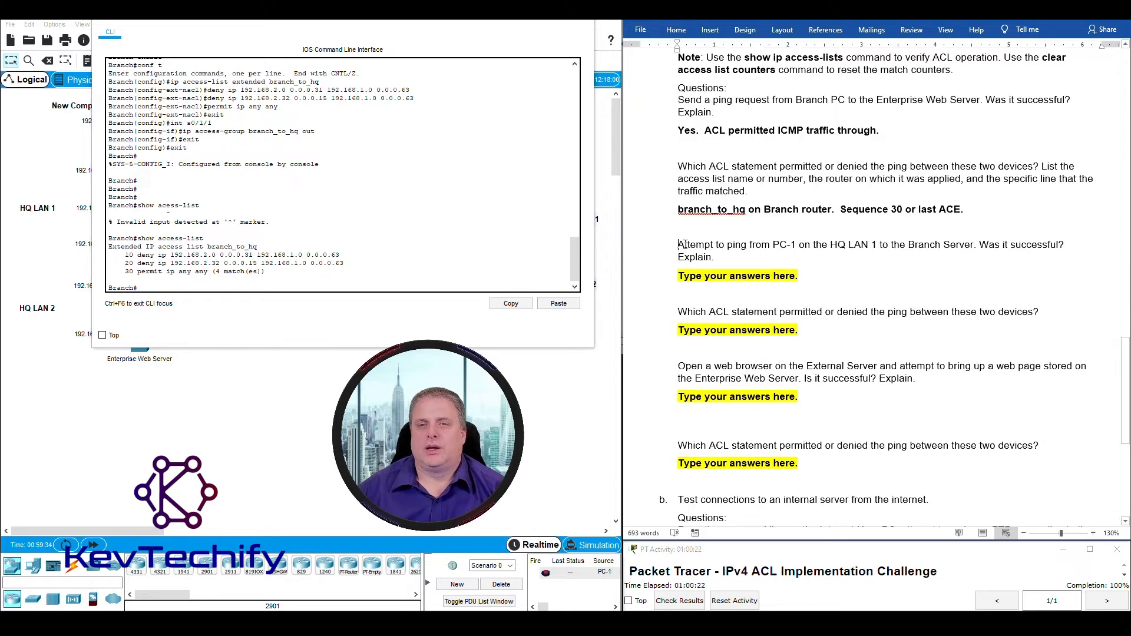
# Highlight the PC-1 to Branch Server question and close the Branch router console.
pyautogui.moveTo(684, 244); pyautogui.dragTo(863, 244)
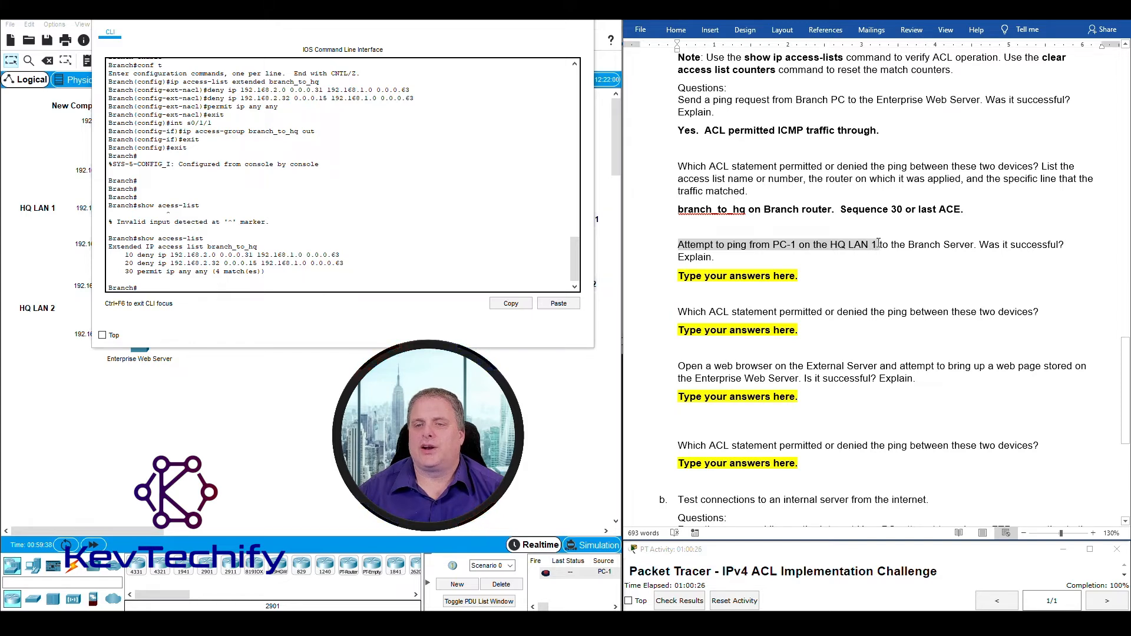
pyautogui.moveTo(879, 244); pyautogui.dragTo(973, 245)
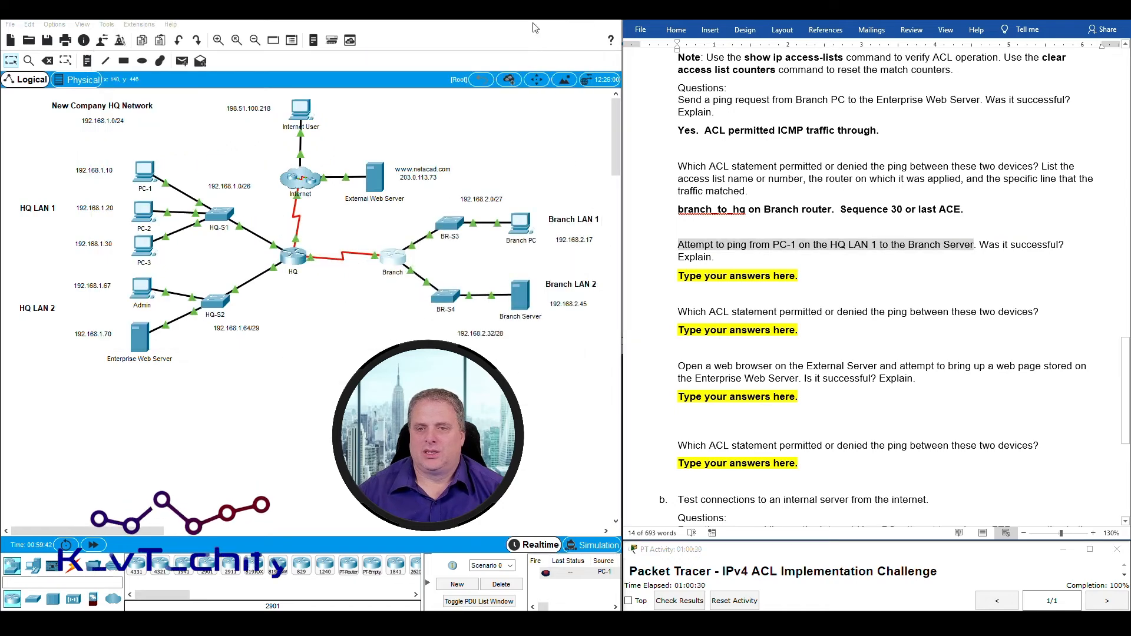
pyautogui.click(572, 42)
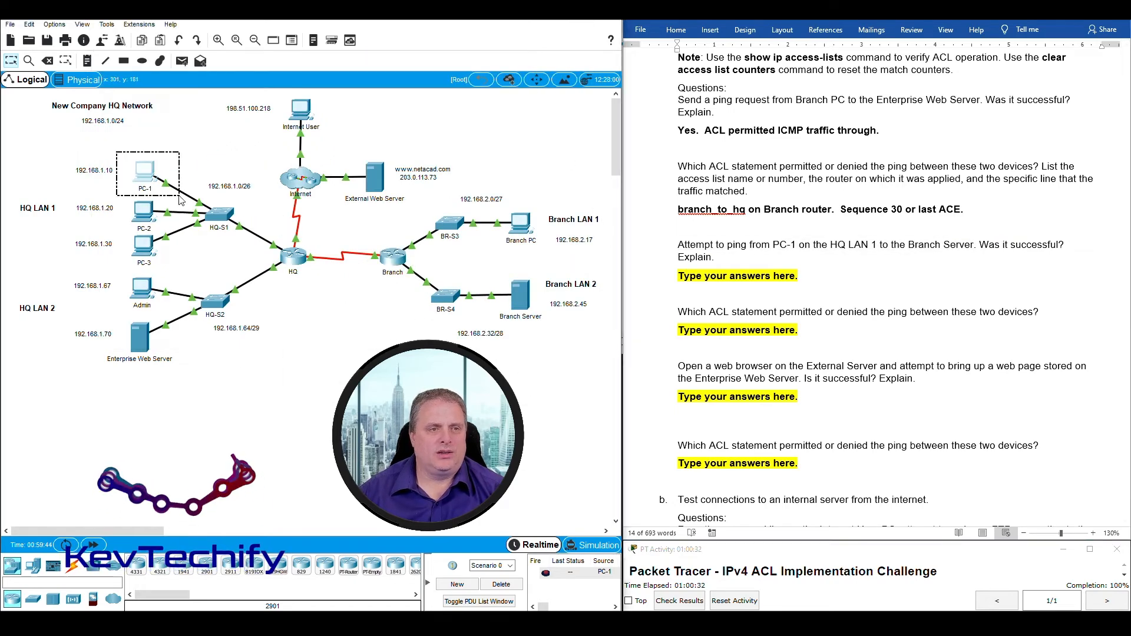
# Point out PC-1 and the Branch Server on the topology and open PC-1's Command Prompt.
pyautogui.moveTo(116, 152); pyautogui.dragTo(181, 197)
pyautogui.moveTo(560, 330); pyautogui.dragTo(493, 267)
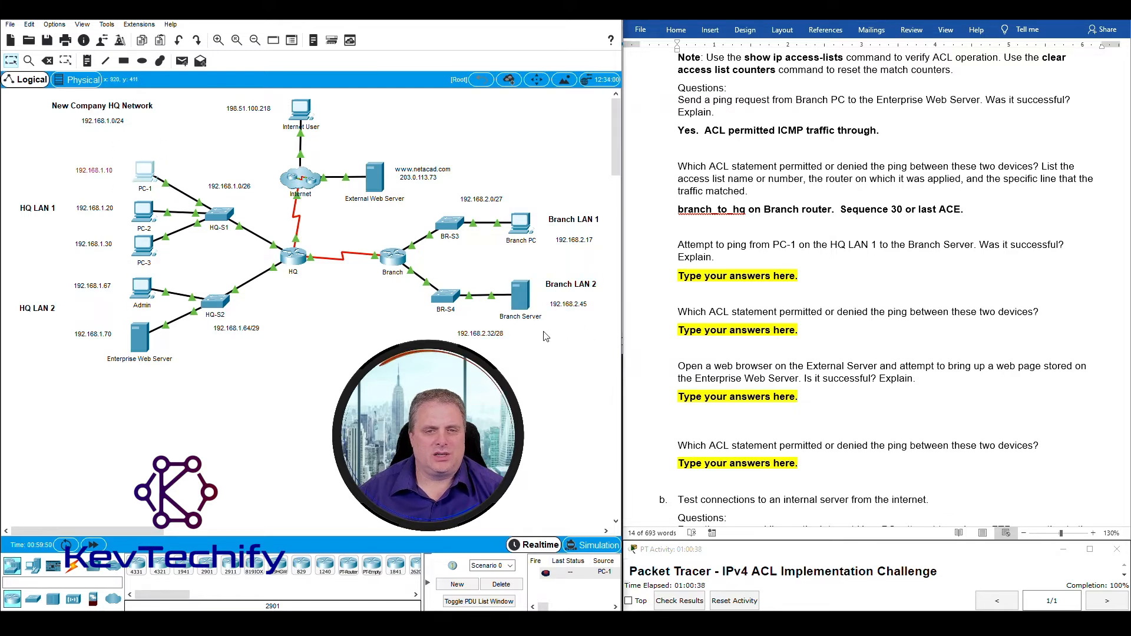
pyautogui.moveTo(544, 331); pyautogui.dragTo(504, 278)
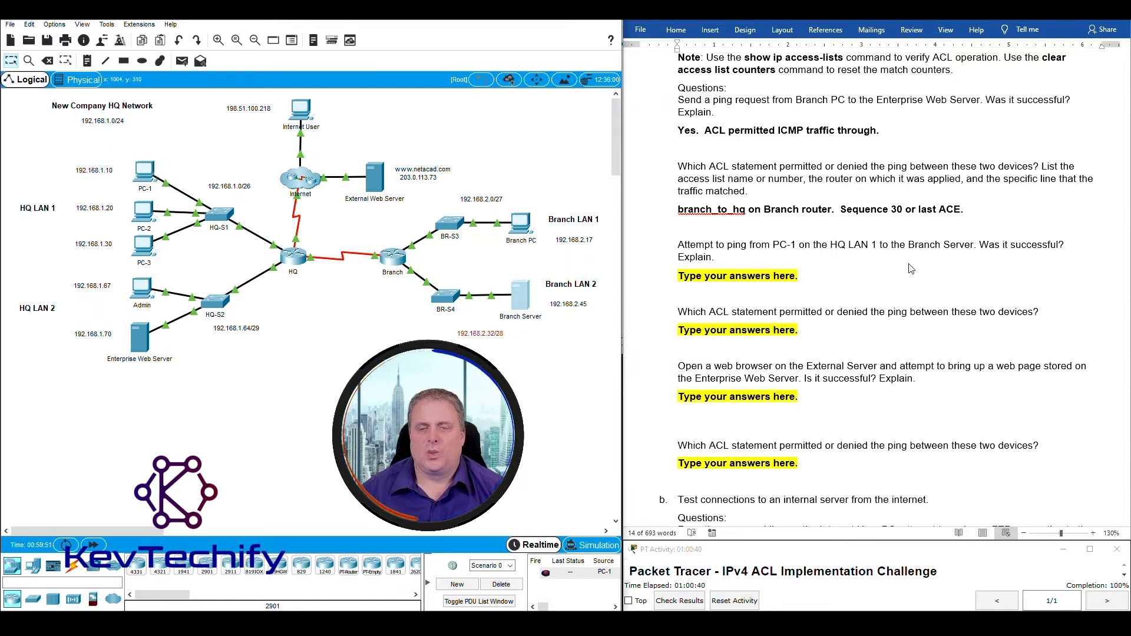
pyautogui.click(698, 274)
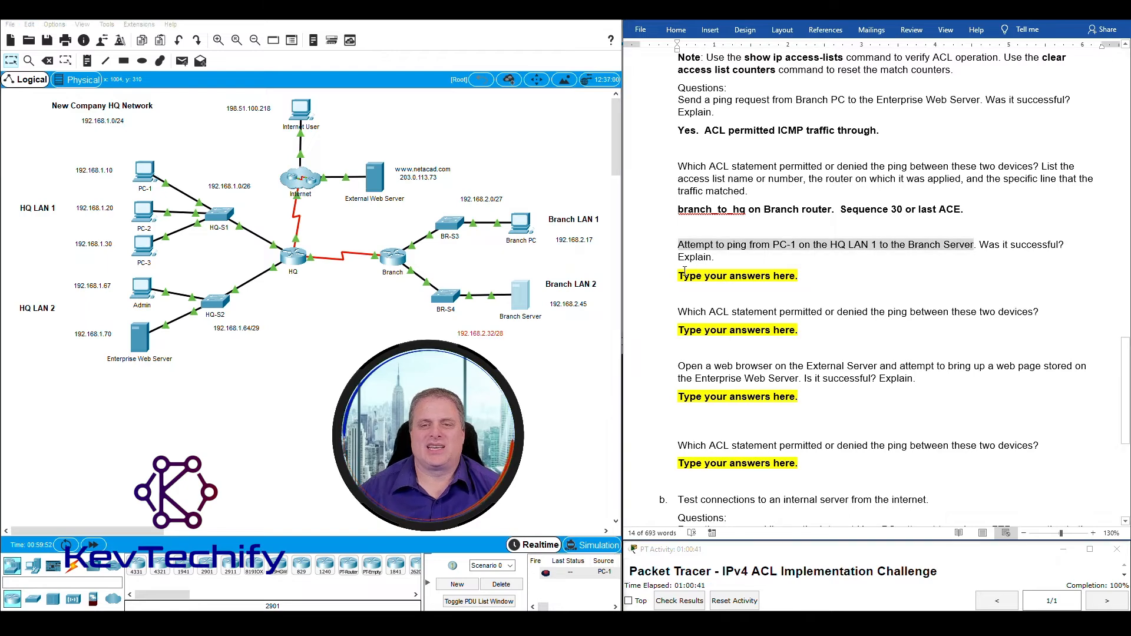
pyautogui.click(145, 172)
# Ping 192.168.2.45 from PC-1 and highlight the destination host unreachable replies.
pyautogui.scroll(-15, 350, 291)
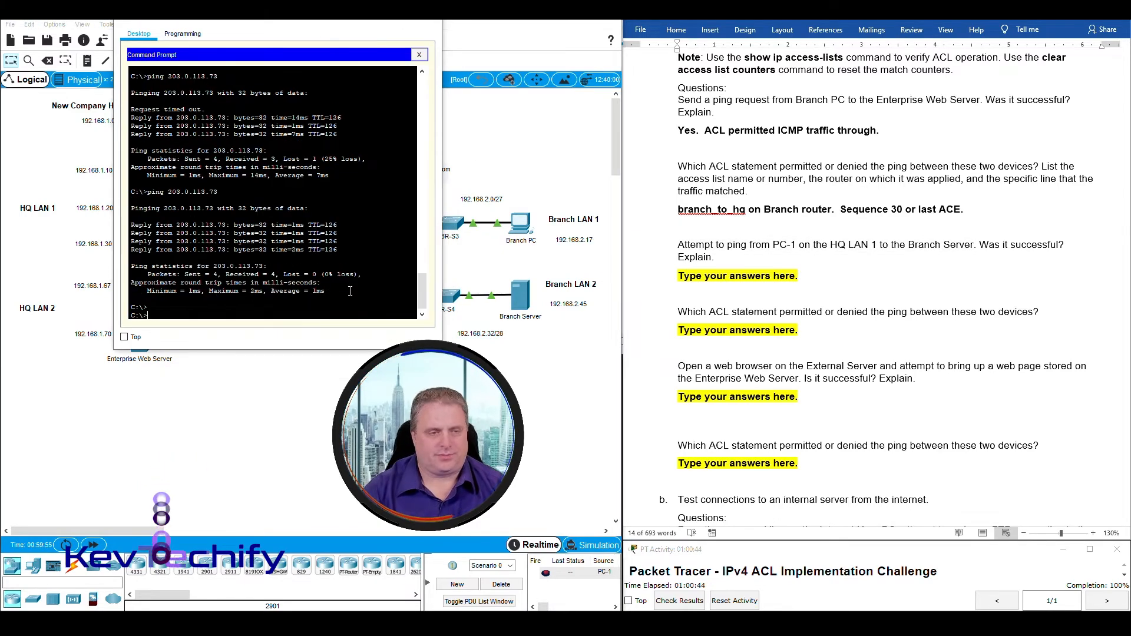
pyautogui.press('Return')
pyautogui.press('Return')
pyautogui.write('ping 192.168.2.45')
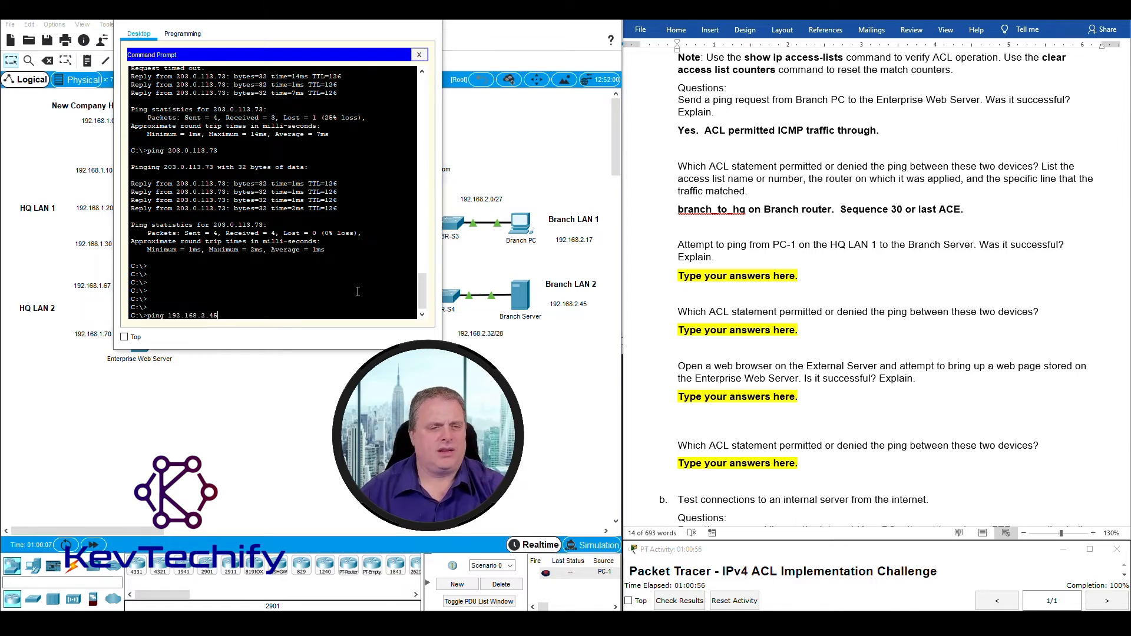
pyautogui.press('Return')
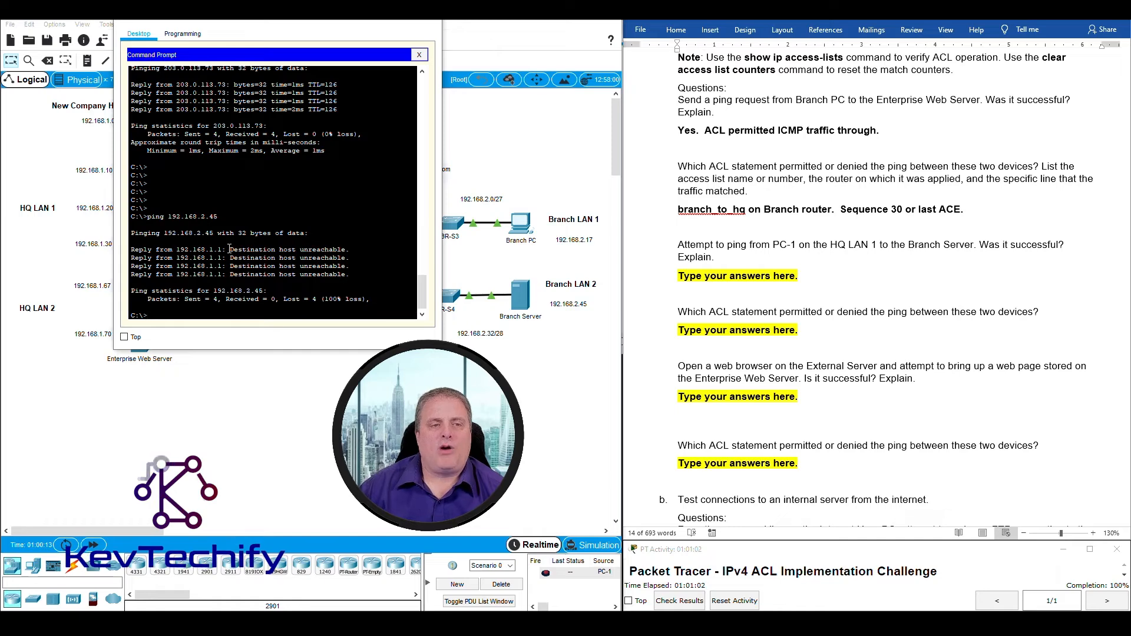
pyautogui.moveTo(238, 250); pyautogui.dragTo(332, 249)
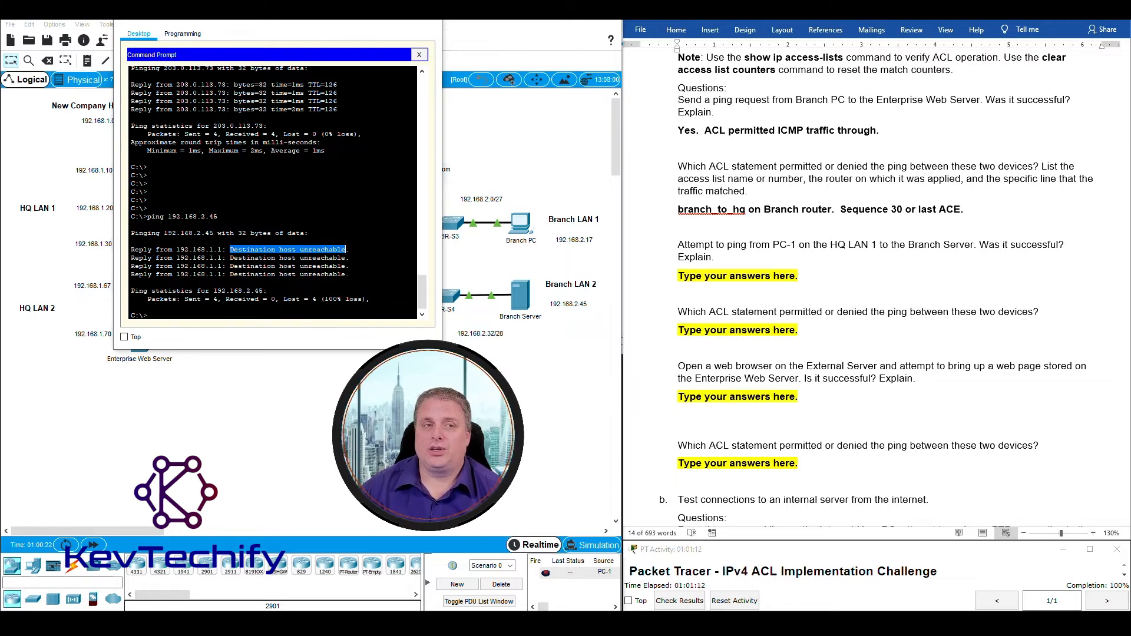
# Show that the replying address 192.168.1.1 belongs to the HQ router on the topology.
pyautogui.moveTo(250, 15); pyautogui.dragTo(575, 20)
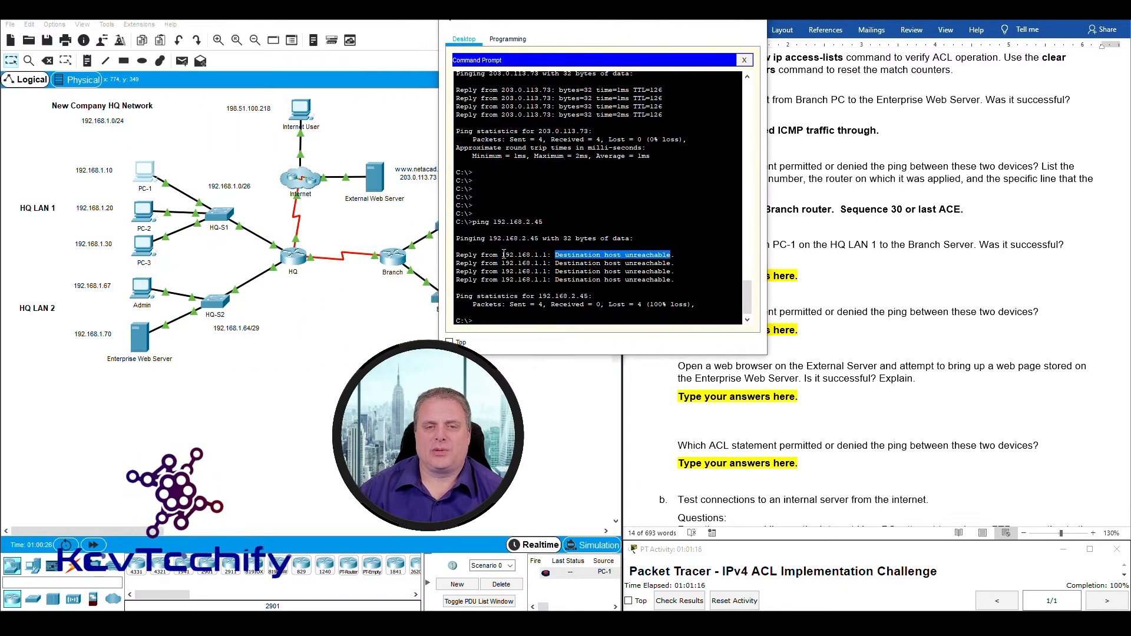
pyautogui.moveTo(501, 255); pyautogui.dragTo(549, 256)
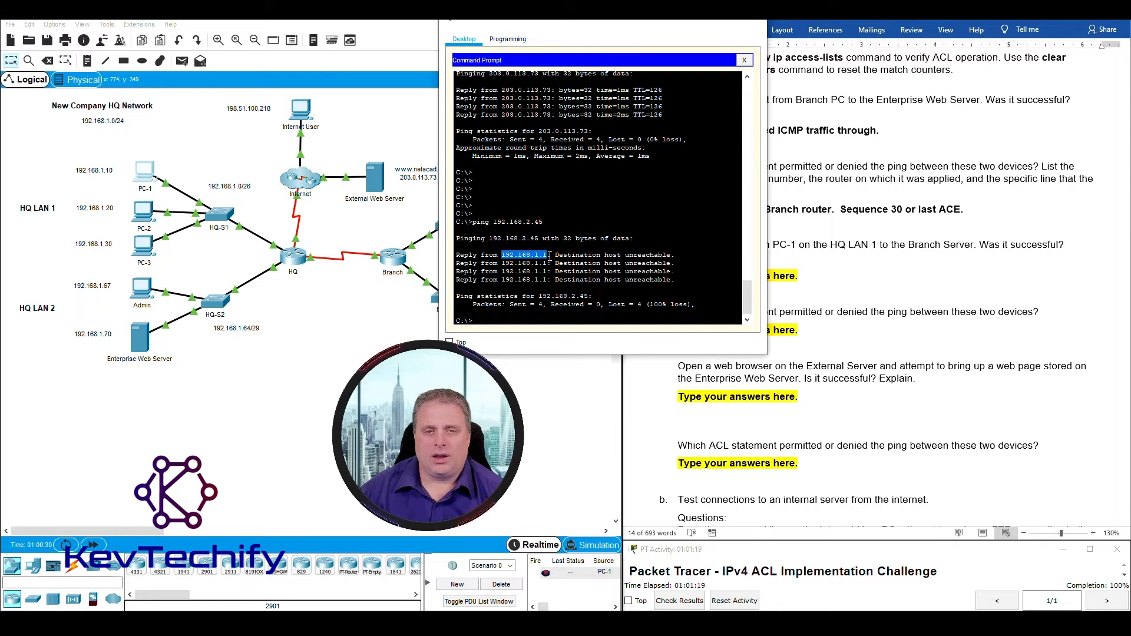
pyautogui.click(310, 281)
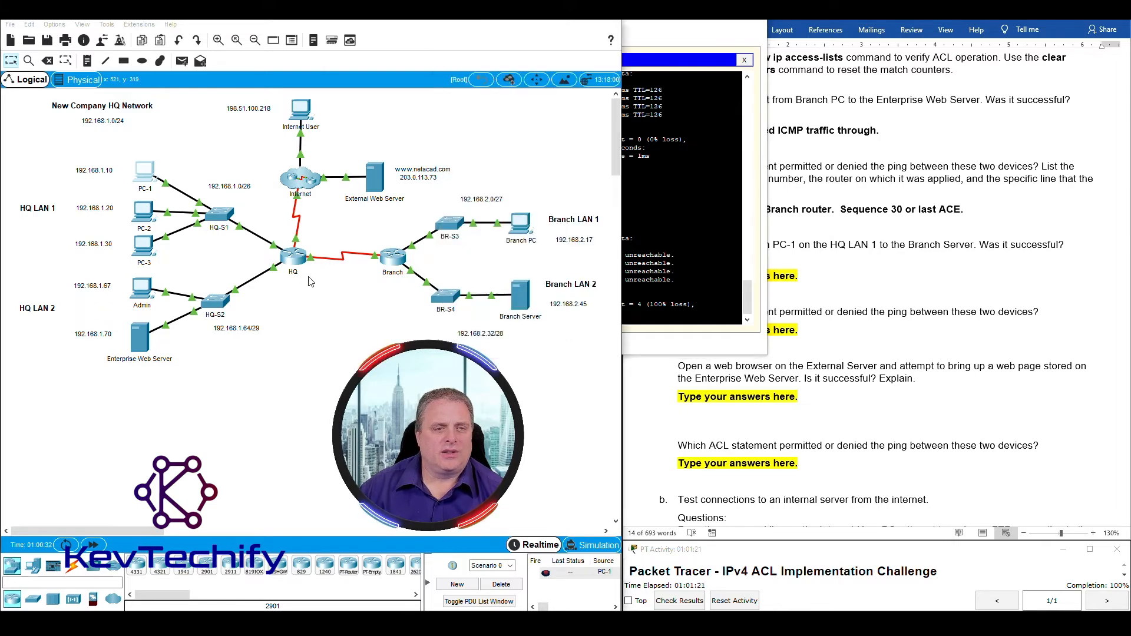
pyautogui.moveTo(308, 277); pyautogui.dragTo(273, 234)
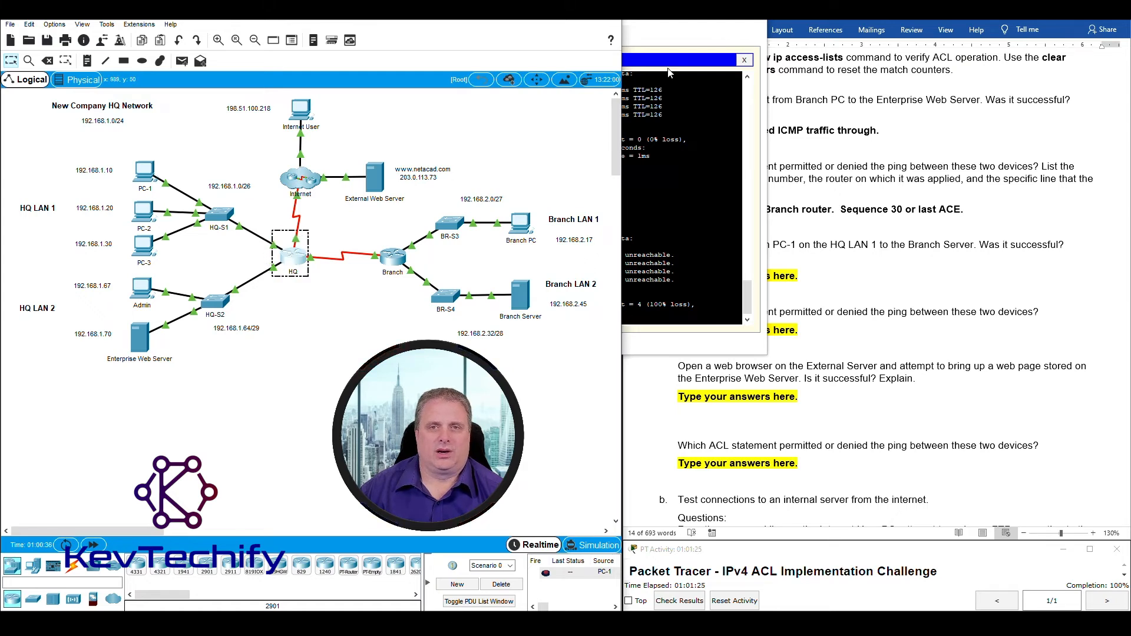
pyautogui.click(338, 282)
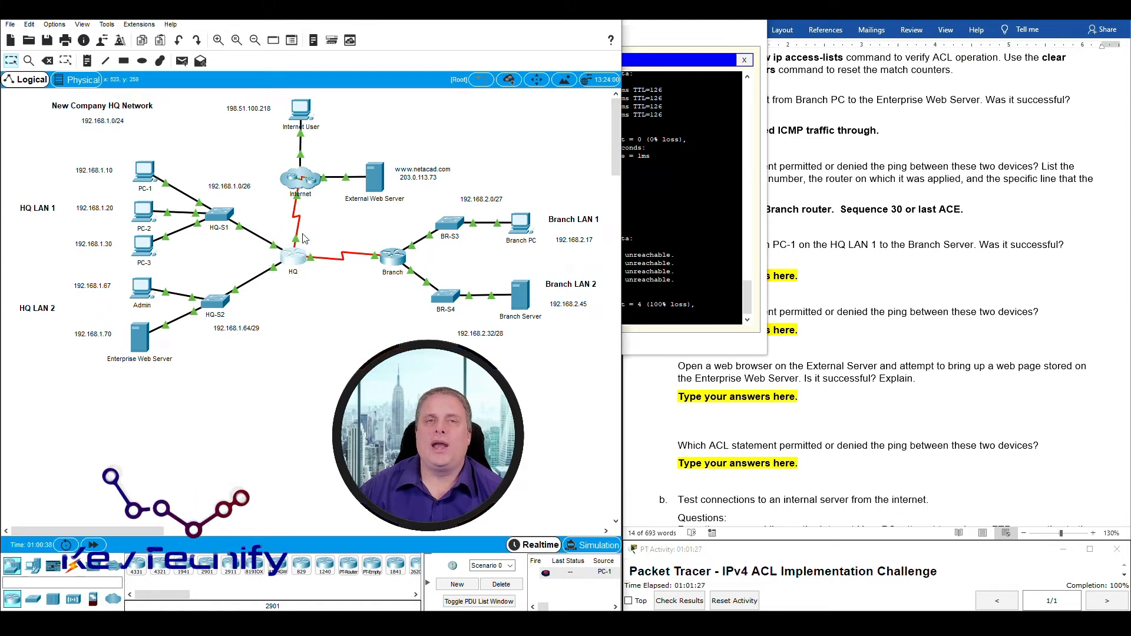
pyautogui.moveTo(647, 30); pyautogui.dragTo(433, 30)
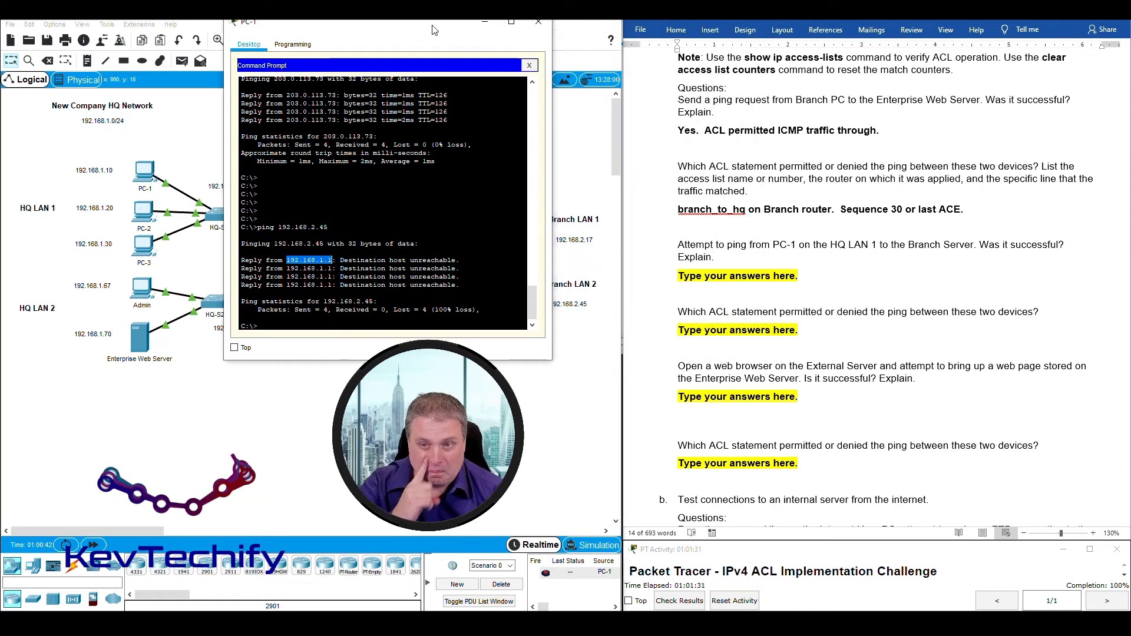
pyautogui.click(684, 280)
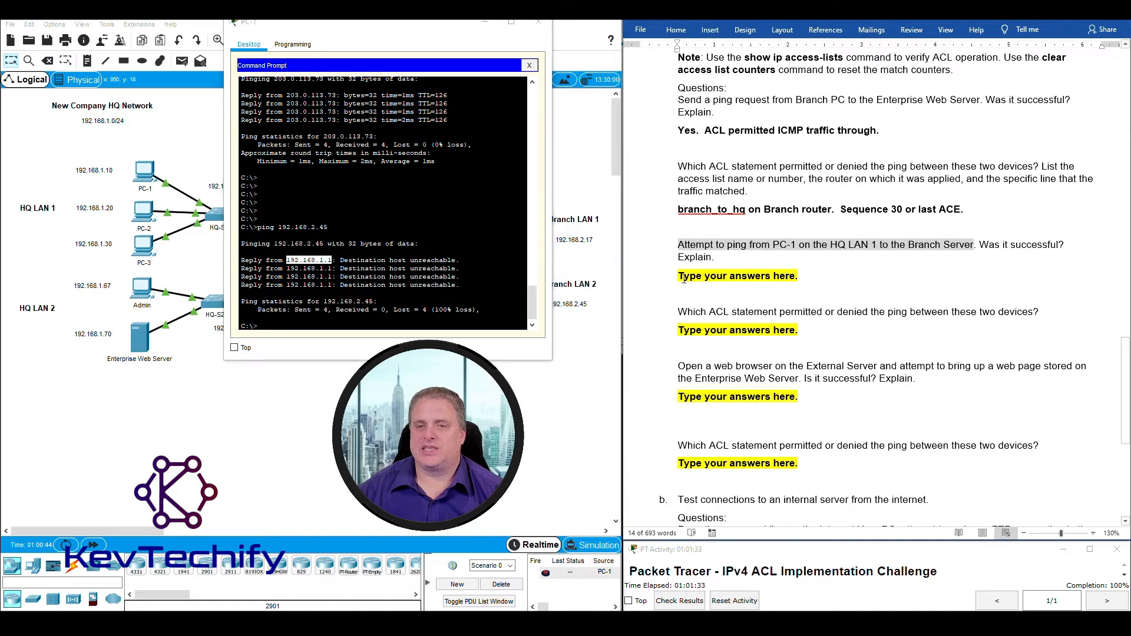
# Type 'NO, because it was blocked by an ACL.' under the PC-1 to Branch Server question.
pyautogui.click(680, 276)
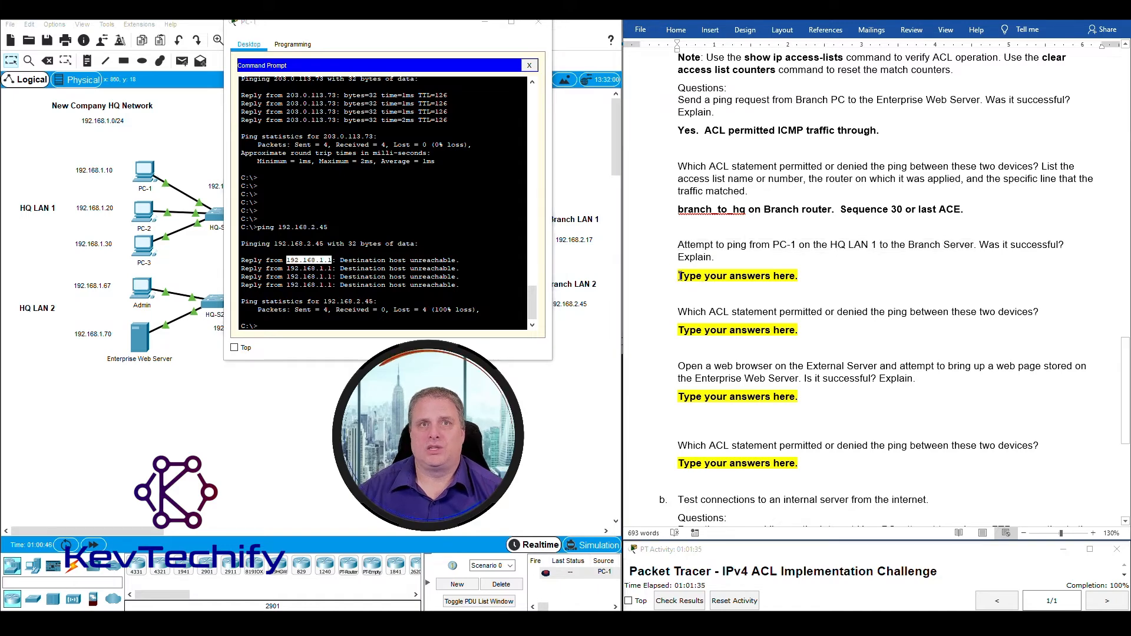
pyautogui.moveTo(679, 276); pyautogui.dragTo(803, 275)
pyautogui.write('NO')
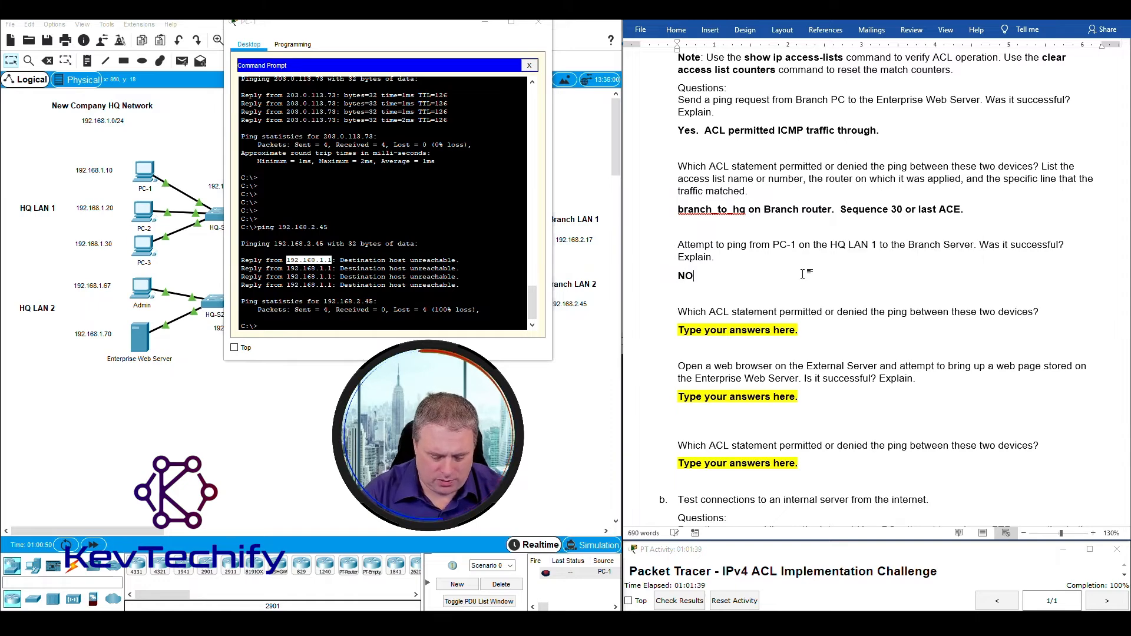
pyautogui.write(', ')
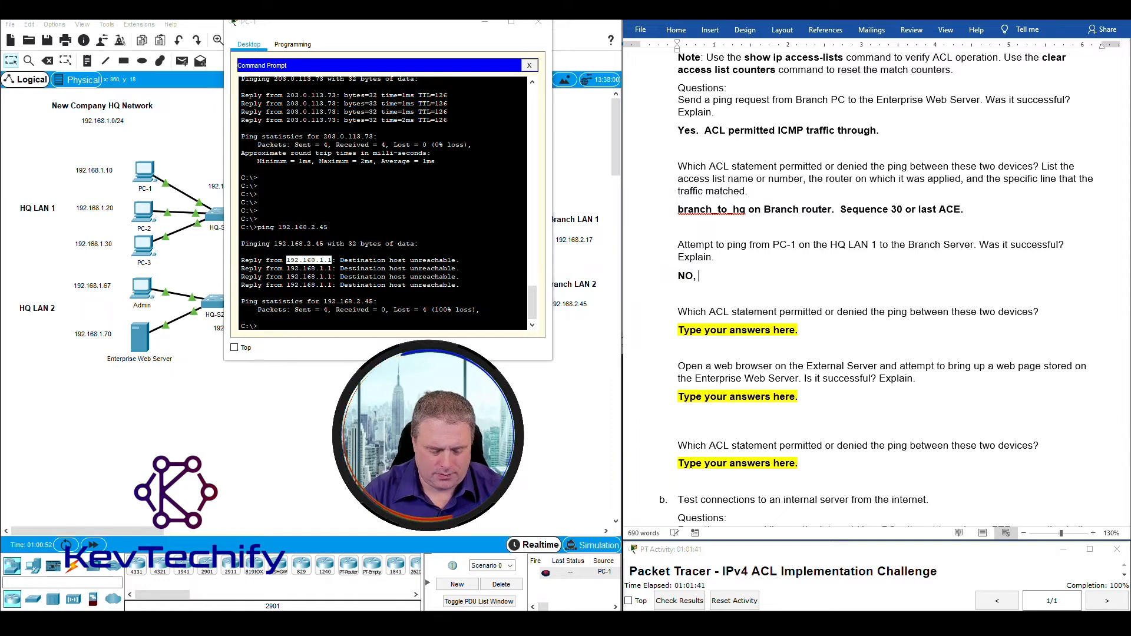
pyautogui.write('because')
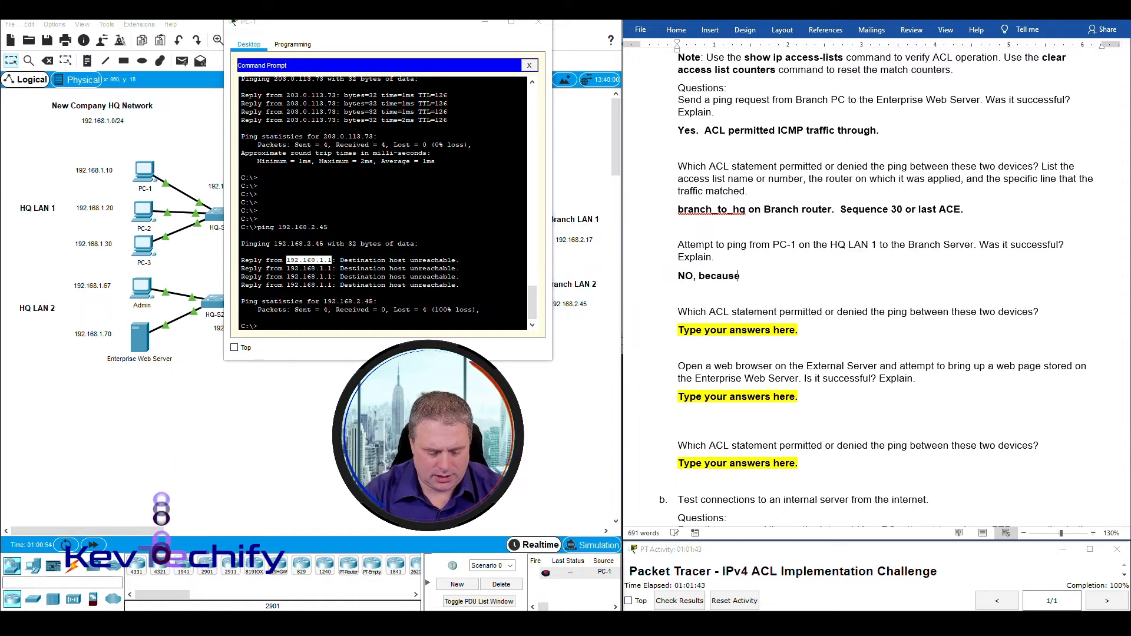
pyautogui.write(' it was b')
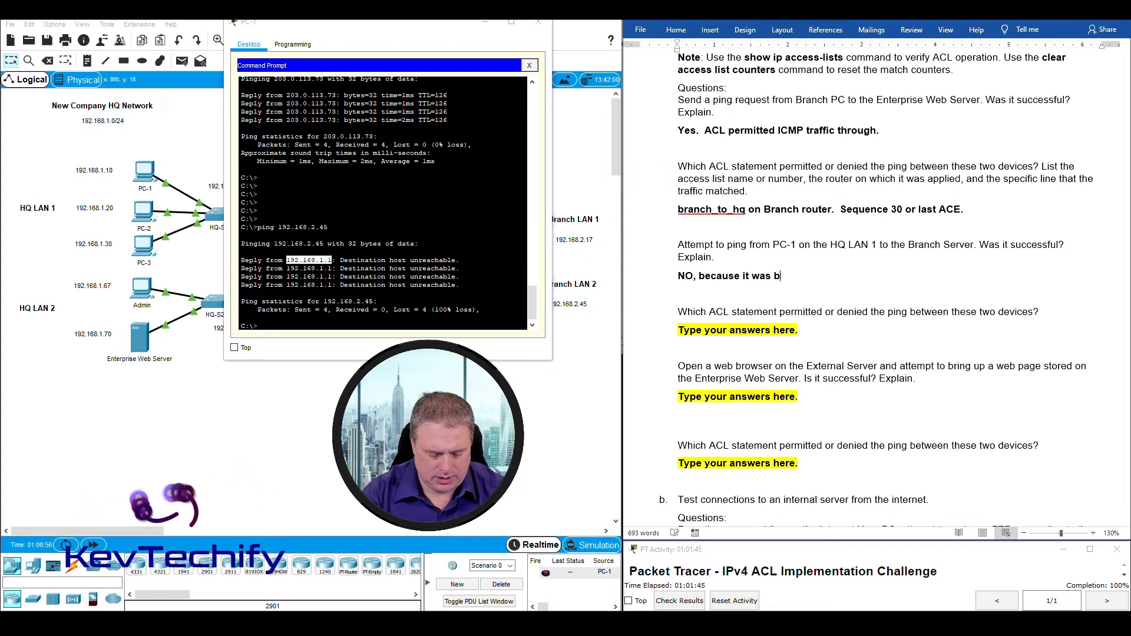
pyautogui.write('locked by an ACL.')
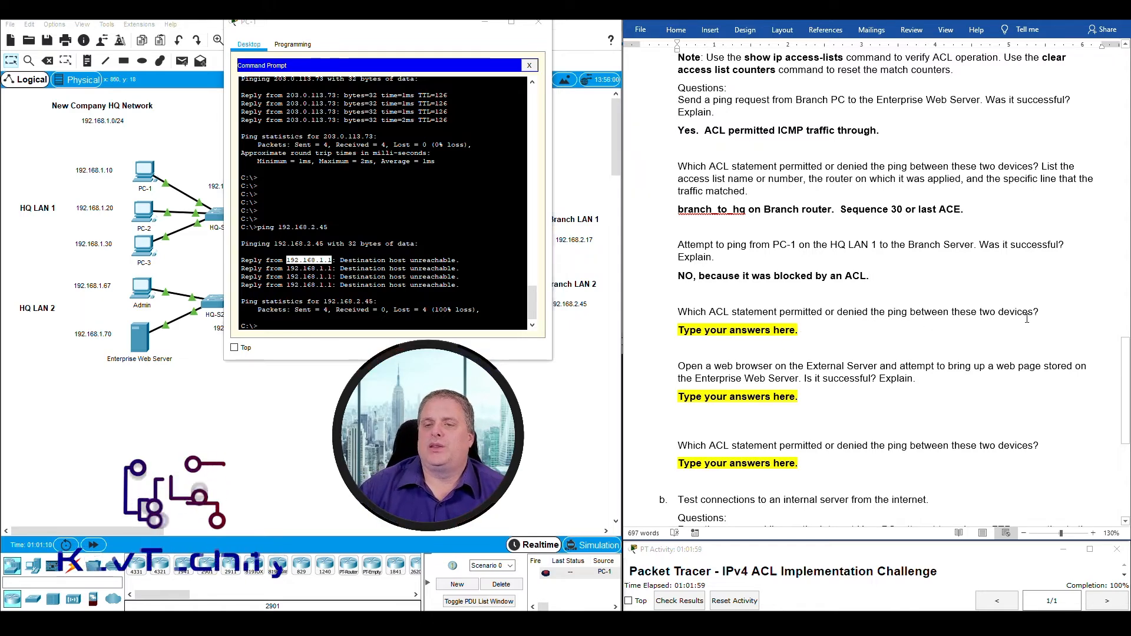
pyautogui.moveTo(423, 27); pyautogui.dragTo(822, 26)
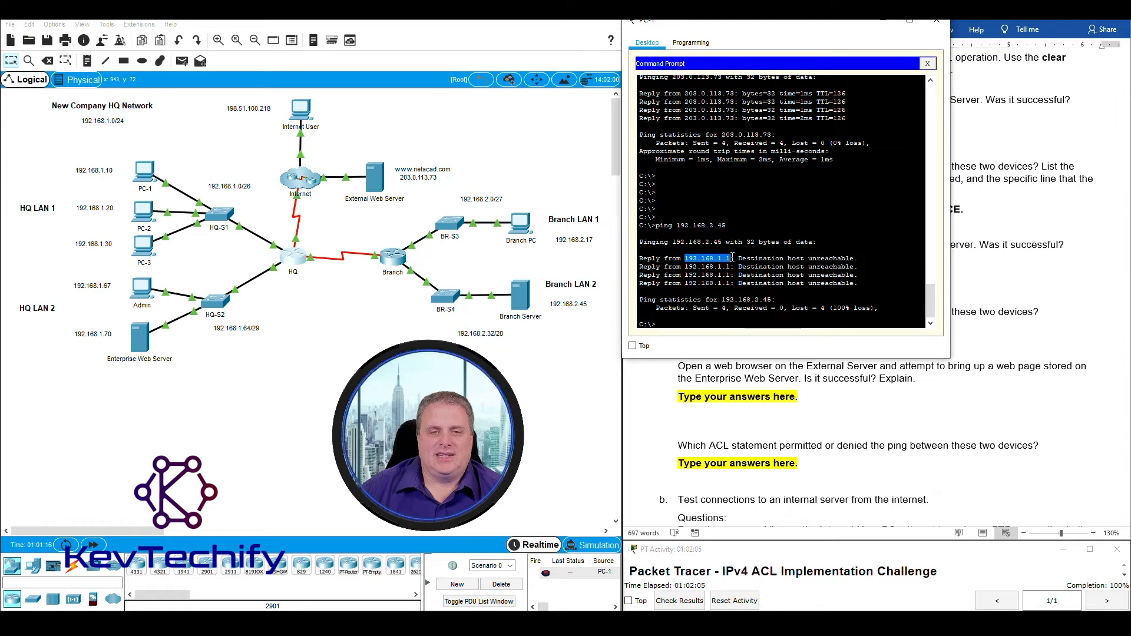
# Open the HQ router's CLI, exit to privileged mode and run show access-lists.
pyautogui.click(293, 255)
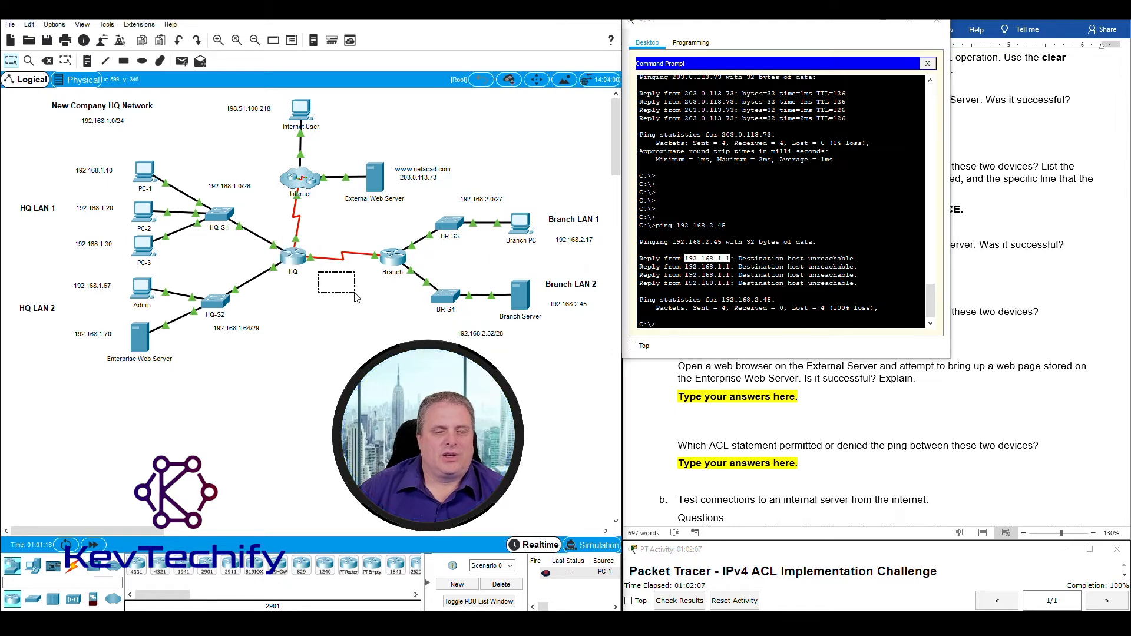
pyautogui.moveTo(276, 236); pyautogui.dragTo(318, 271)
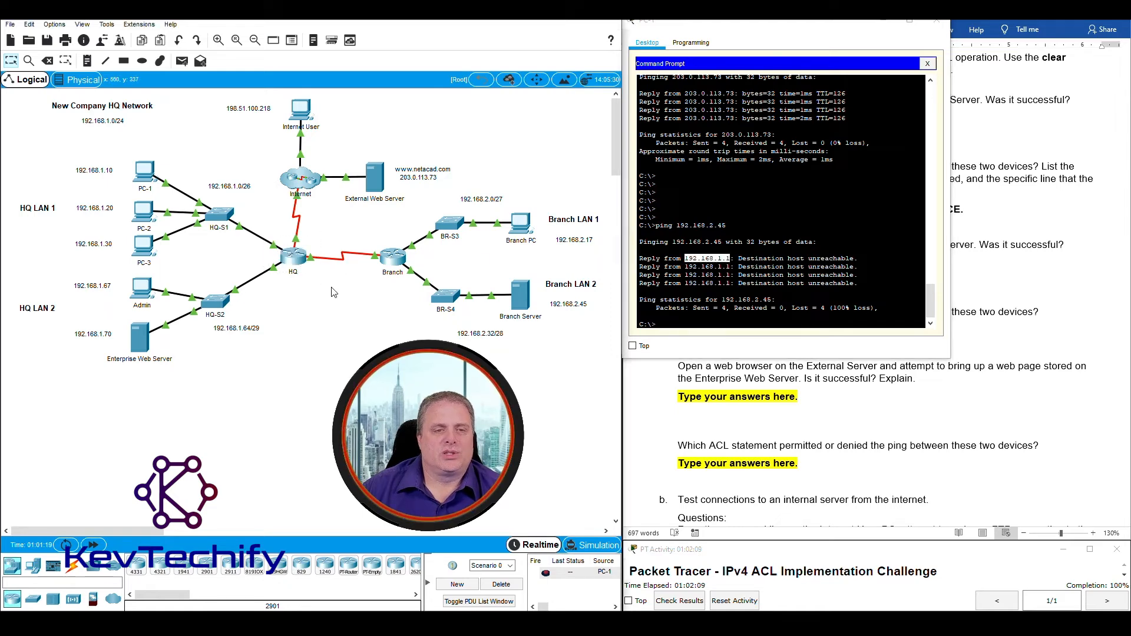
pyautogui.click(294, 257)
pyautogui.moveTo(773, 24); pyautogui.dragTo(248, 32)
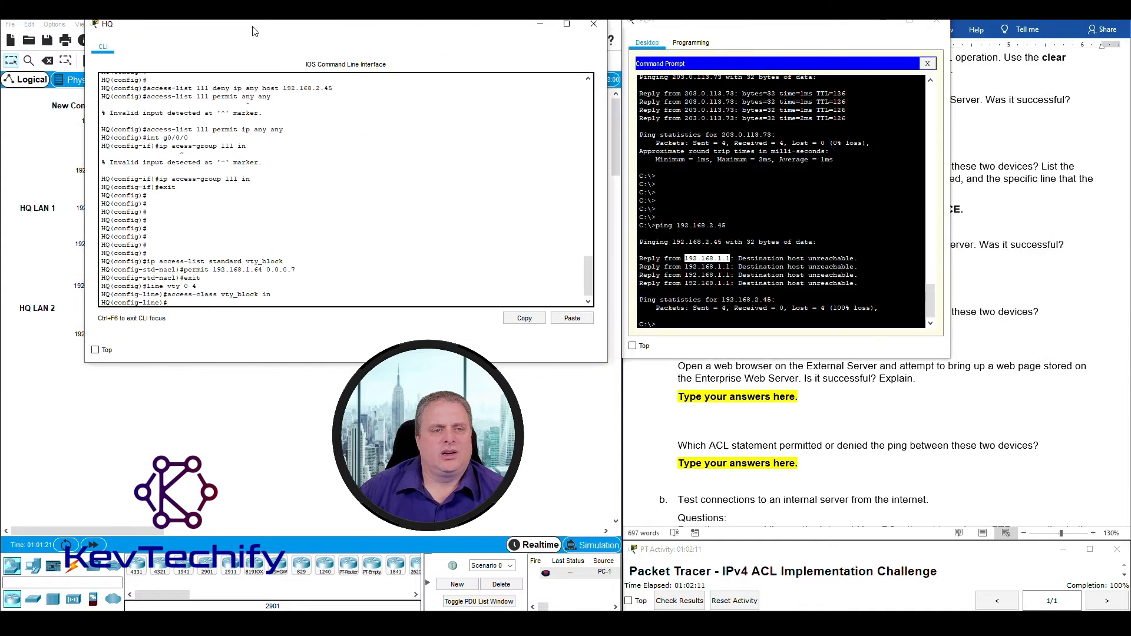
pyautogui.write('exit')
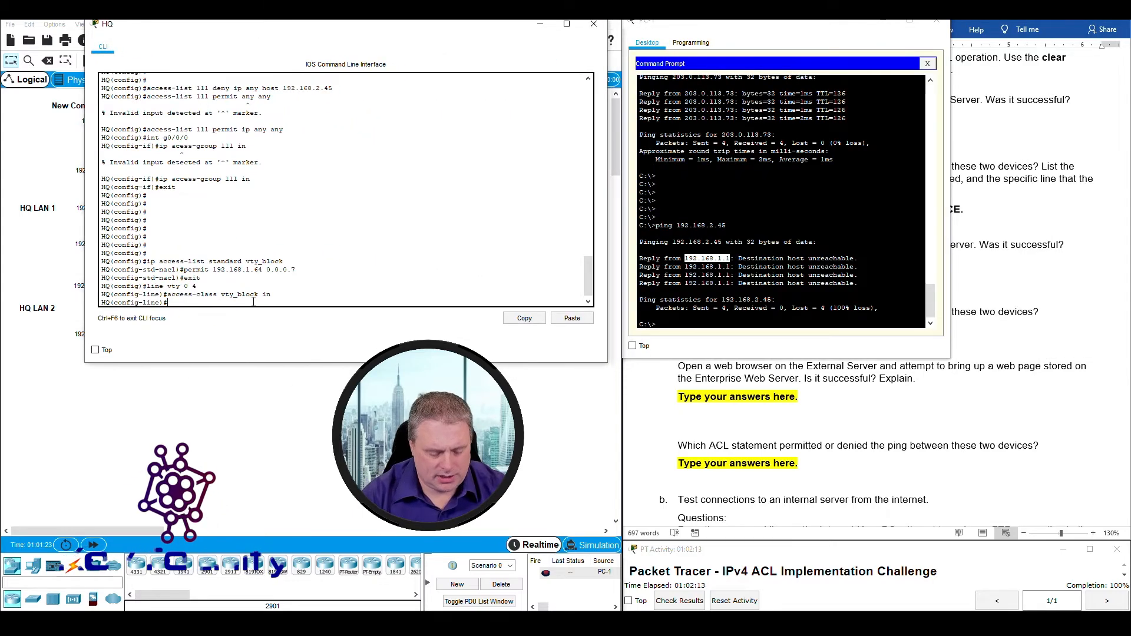
pyautogui.press('Return')
pyautogui.write('exi')
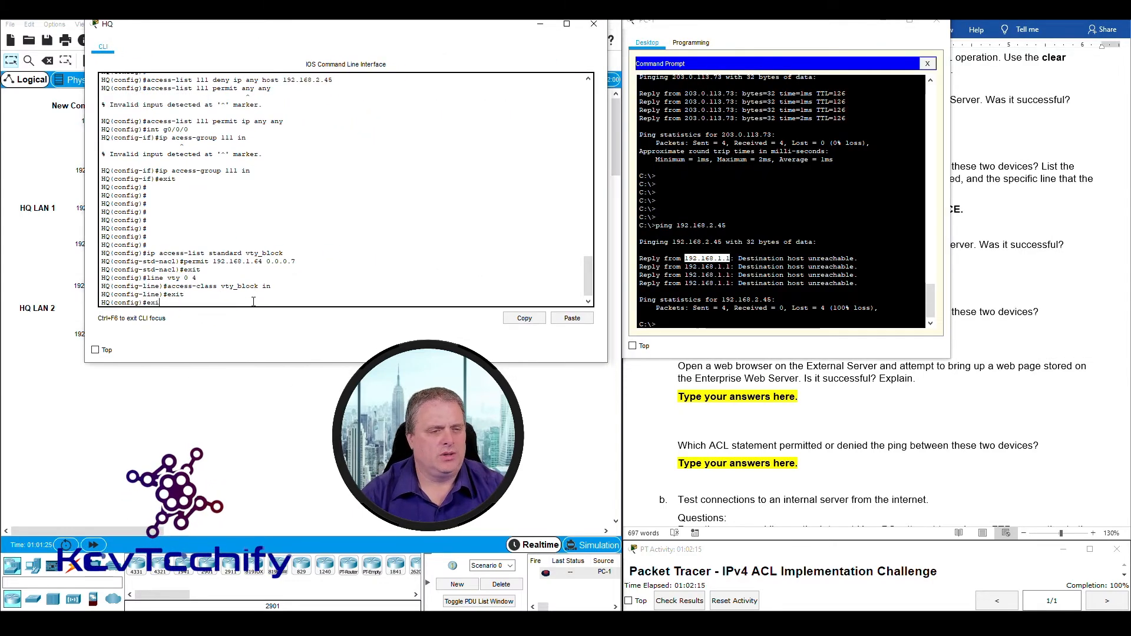
pyautogui.write('t')
pyautogui.press('Return')
pyautogui.press('Return')
pyautogui.press('Return')
pyautogui.press('Return')
pyautogui.press('Return')
pyautogui.press('Return')
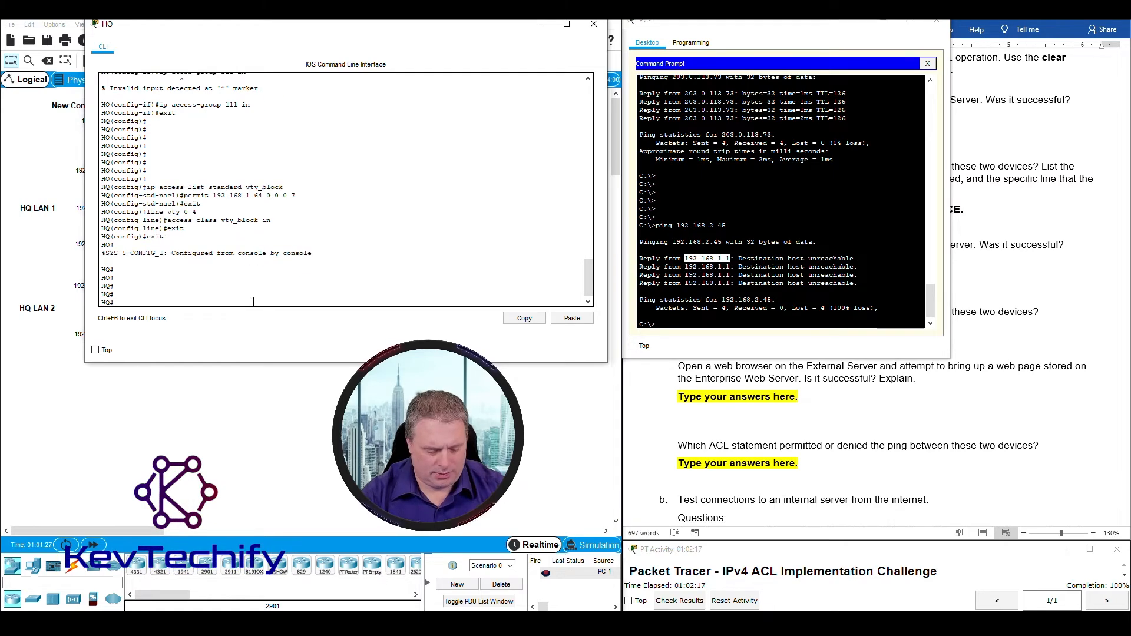
pyautogui.write('show ac')
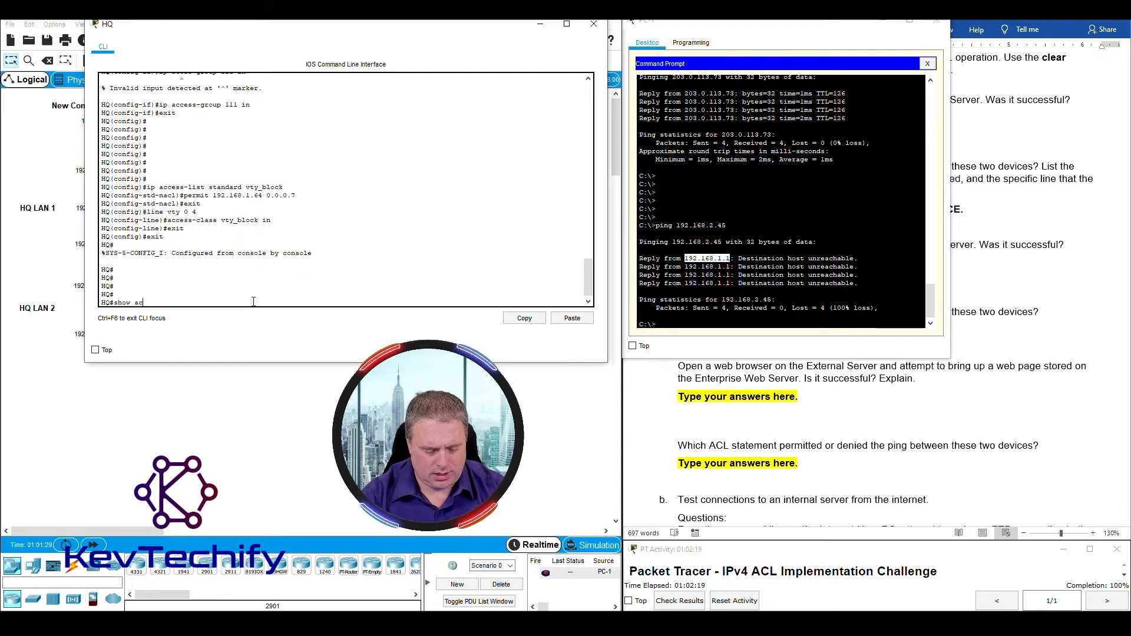
pyautogui.write('cess-li')
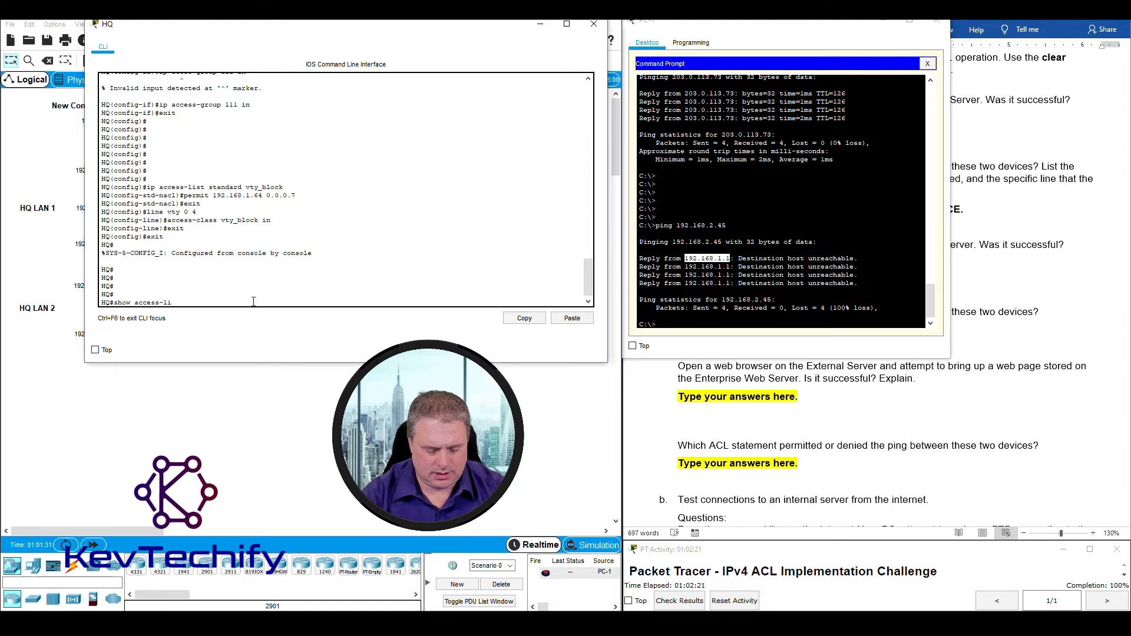
pyautogui.write('sts')
pyautogui.press('Return')
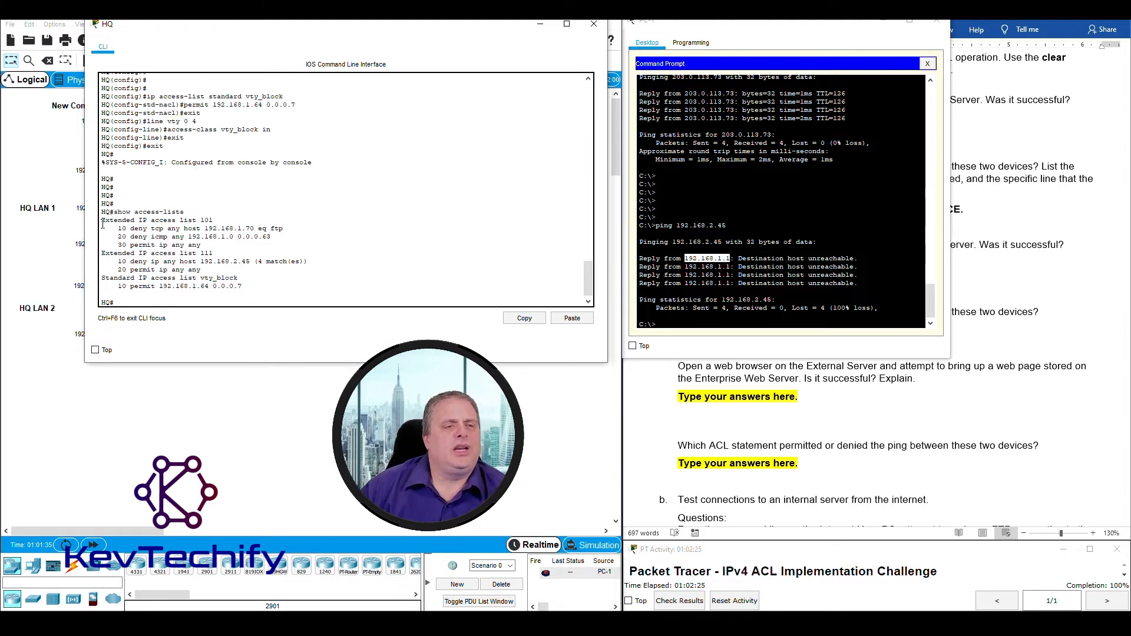
# Highlight lists 101, 111 and vty_block, then list 111's deny ip any host 192.168.2.45 line with 4 matches.
pyautogui.moveTo(102, 224); pyautogui.dragTo(230, 220)
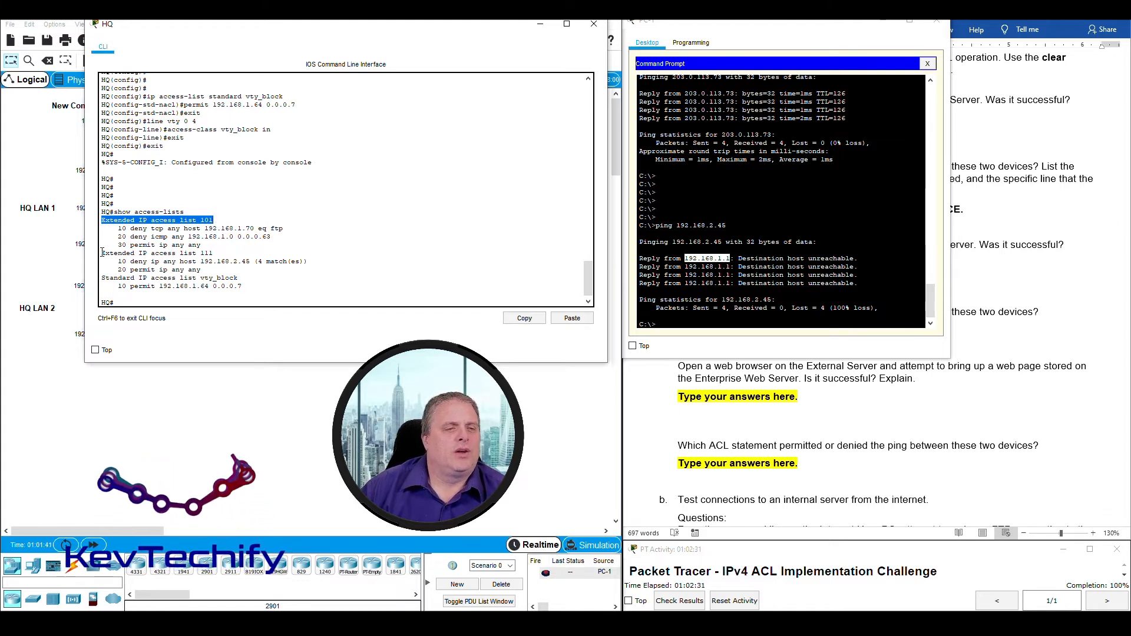
pyautogui.moveTo(102, 253); pyautogui.dragTo(218, 252)
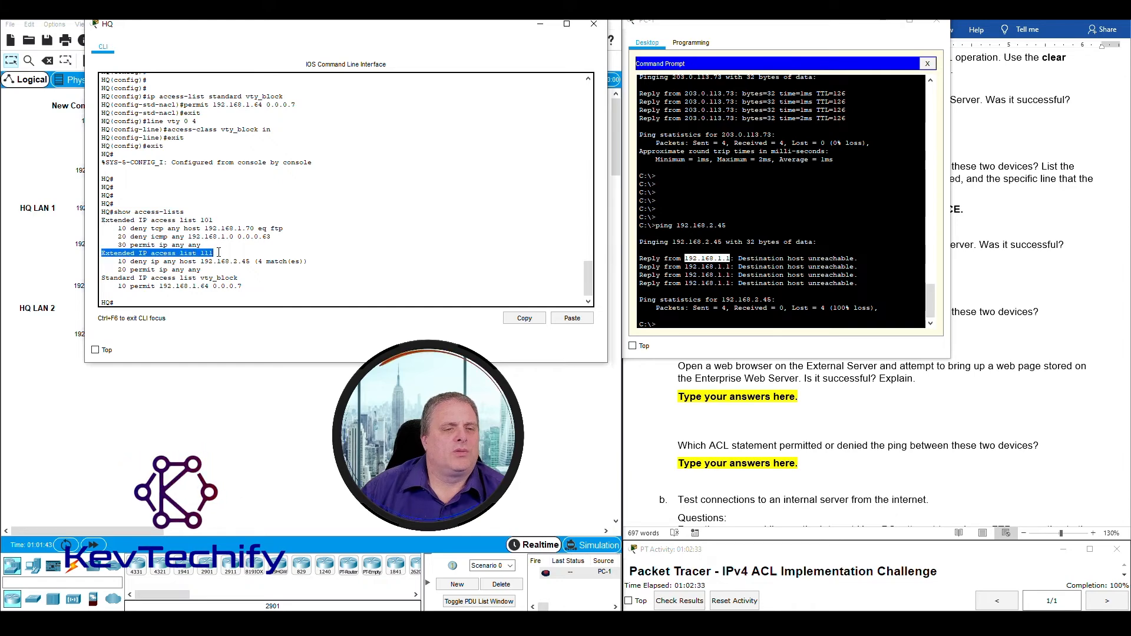
pyautogui.click(105, 280)
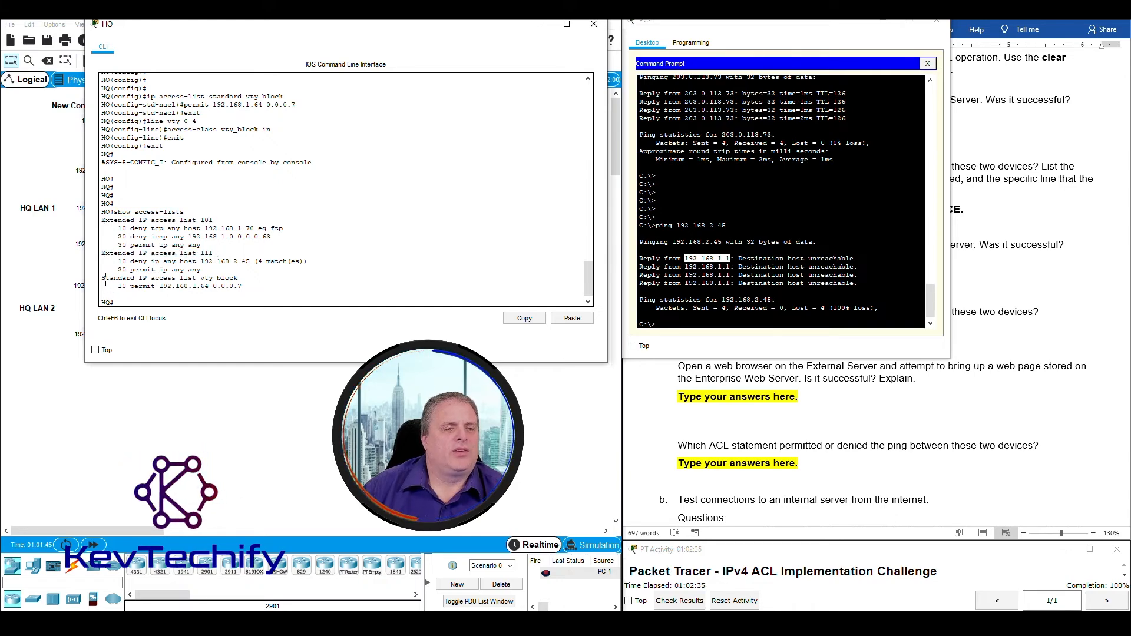
pyautogui.moveTo(103, 279); pyautogui.dragTo(245, 277)
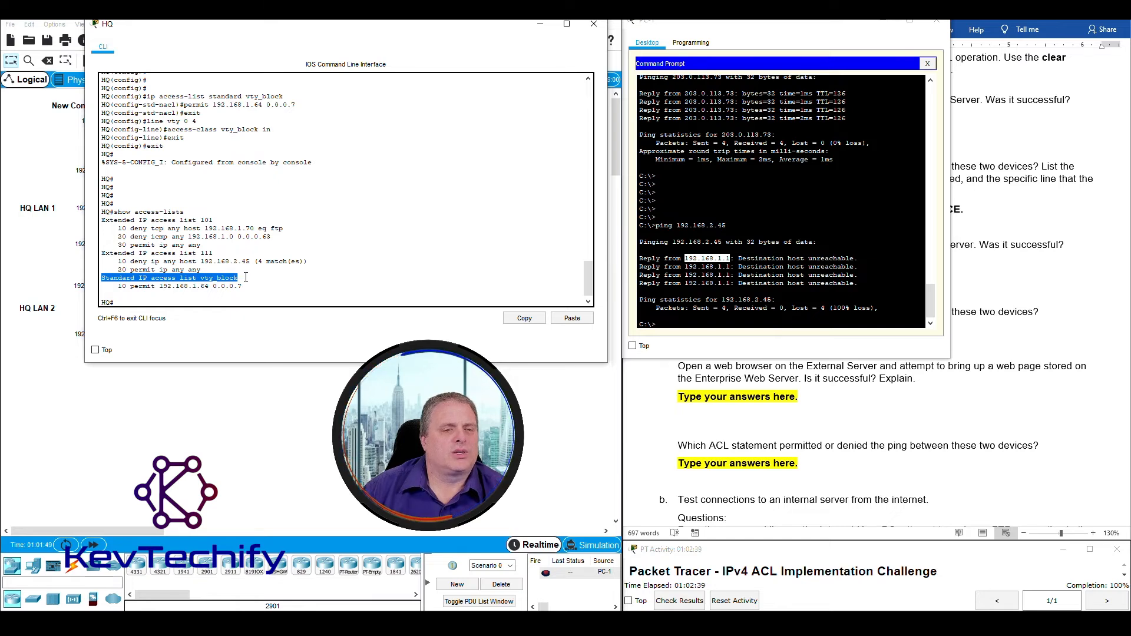
pyautogui.click(329, 286)
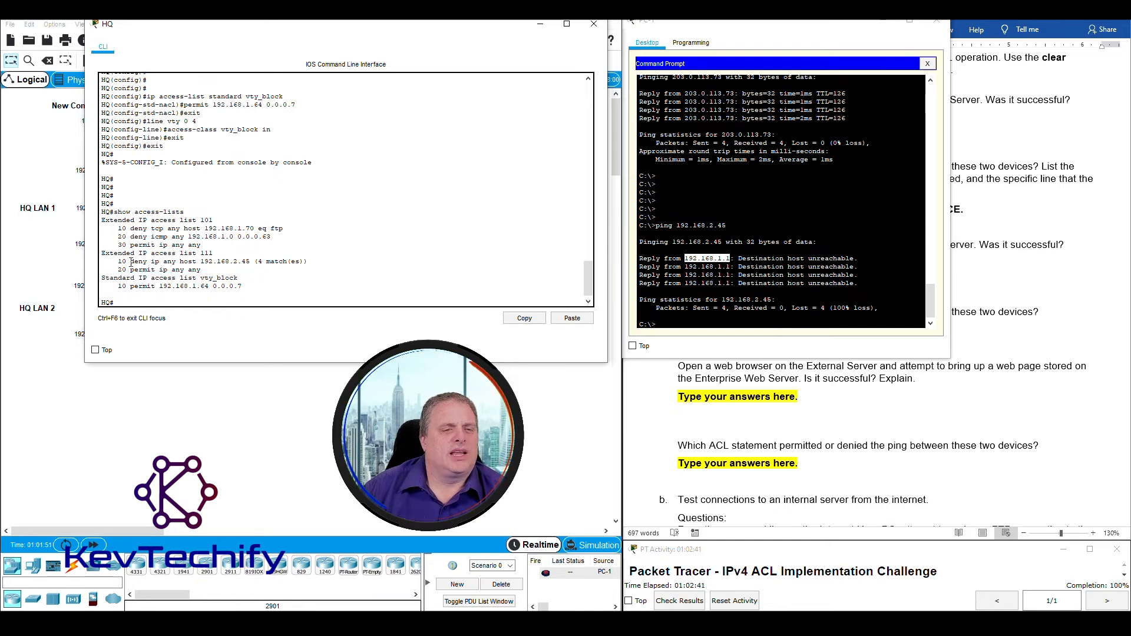
pyautogui.moveTo(117, 261); pyautogui.dragTo(308, 263)
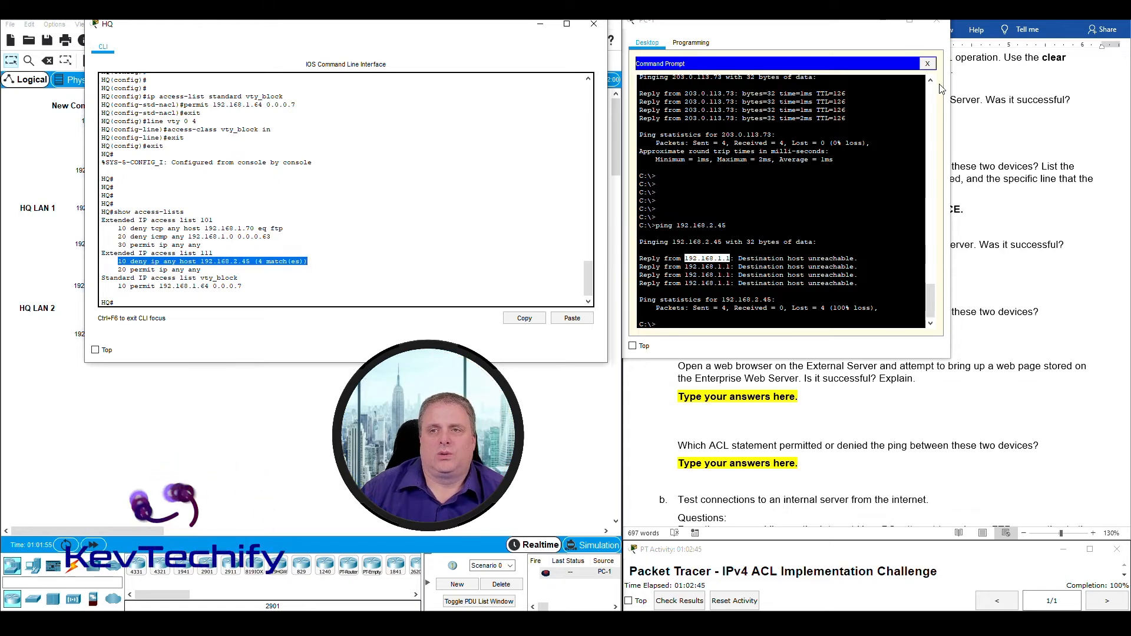
pyautogui.click(991, 280)
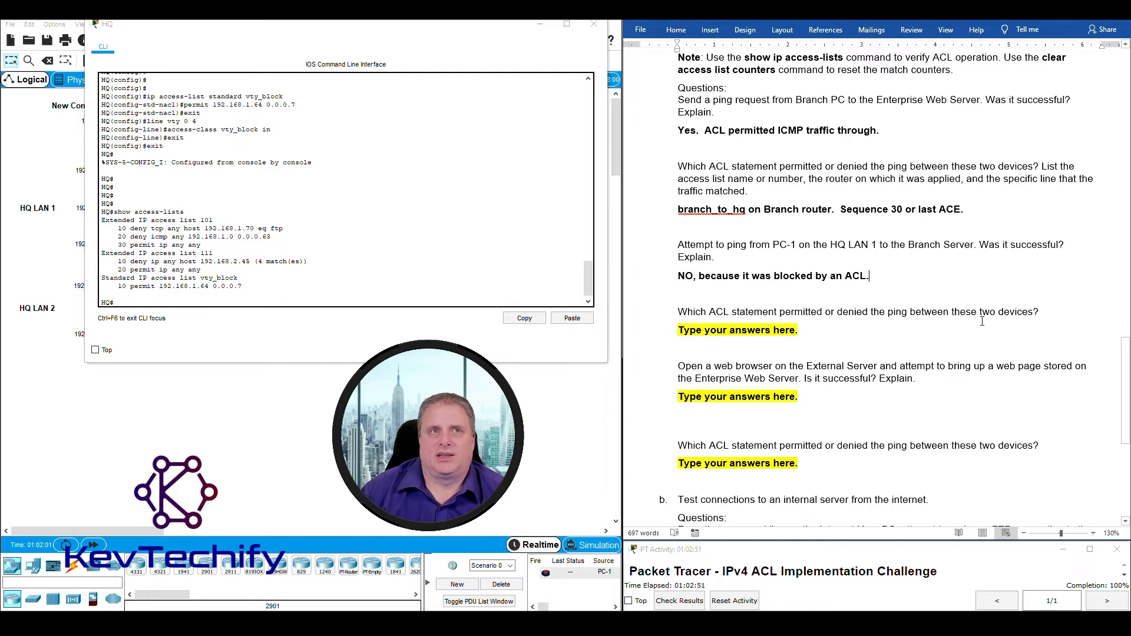
# Point out access list 111's matching deny line again in the HQ CLI.
pyautogui.click(133, 261)
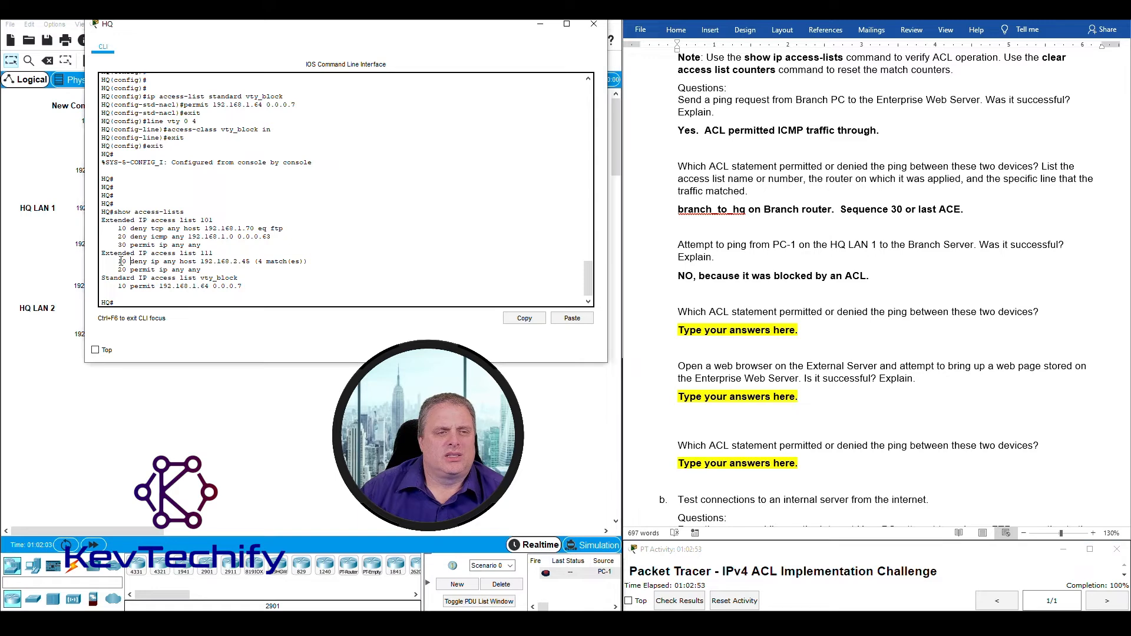
pyautogui.moveTo(118, 261); pyautogui.dragTo(307, 260)
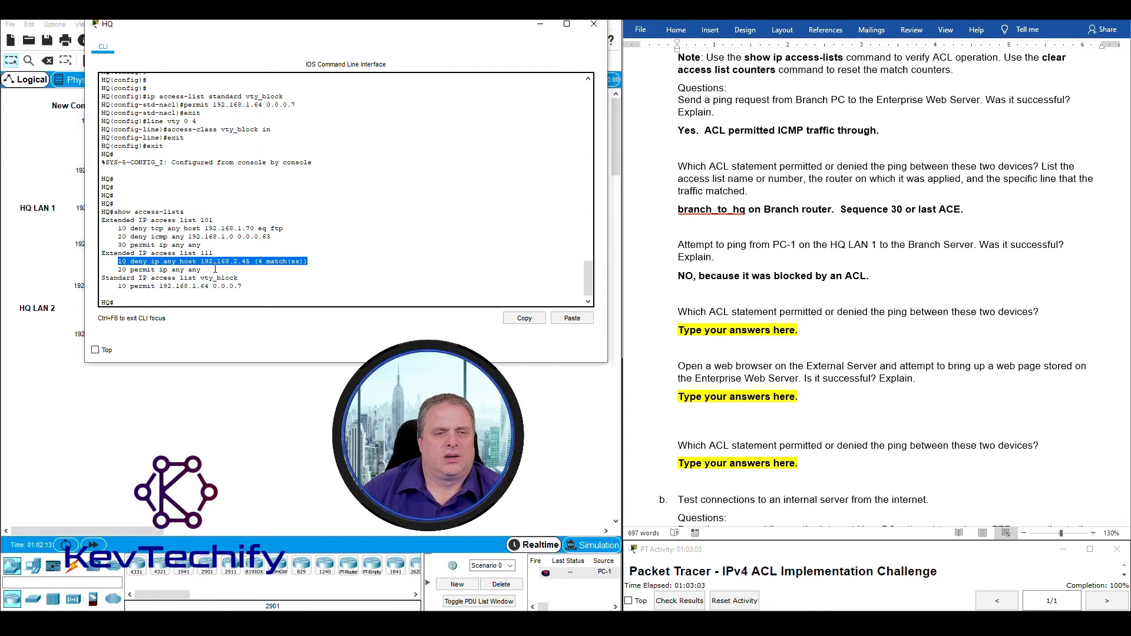
pyautogui.click(713, 329)
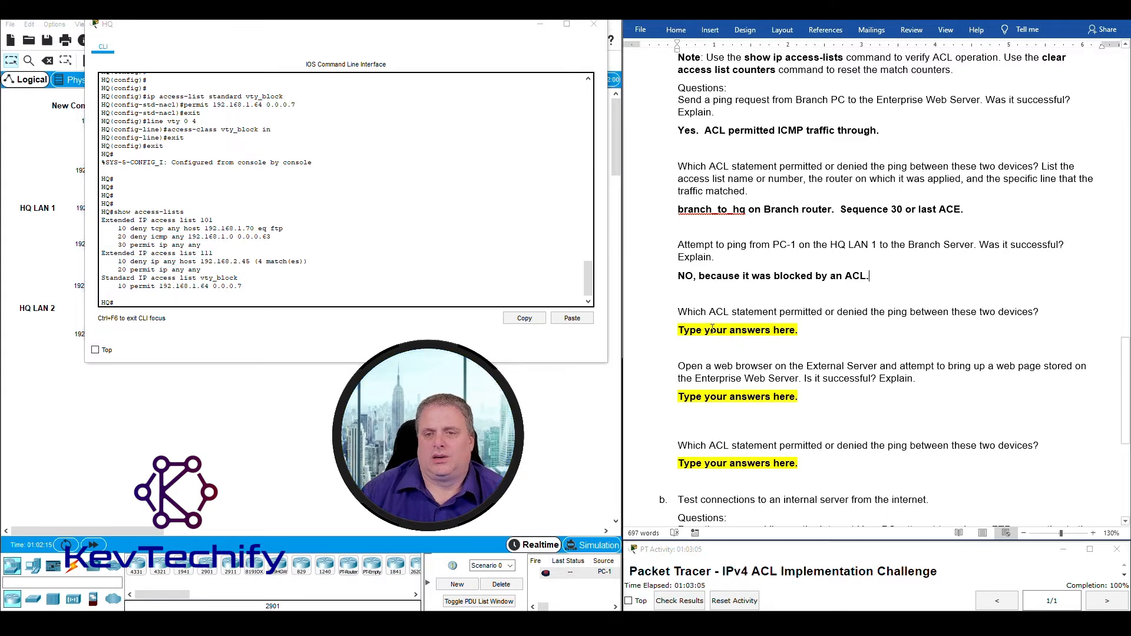
# Answer 'ACL 11, sequence 10 denied the traffic.' in Word and minimize the HQ CLI.
pyautogui.moveTo(676, 330); pyautogui.dragTo(807, 334)
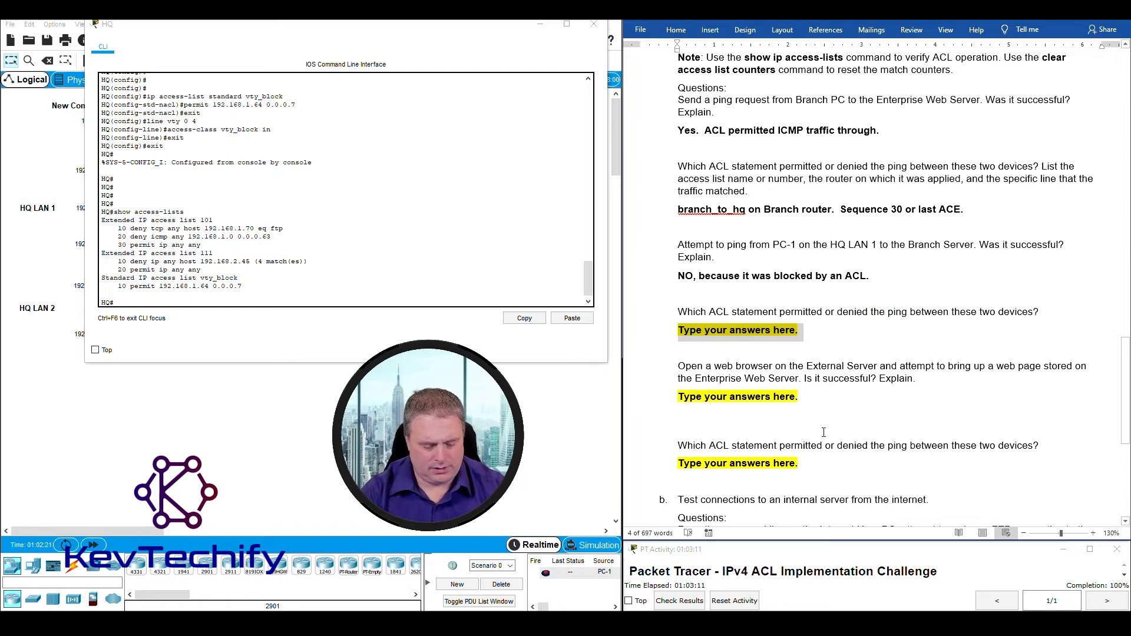
pyautogui.write('ACL')
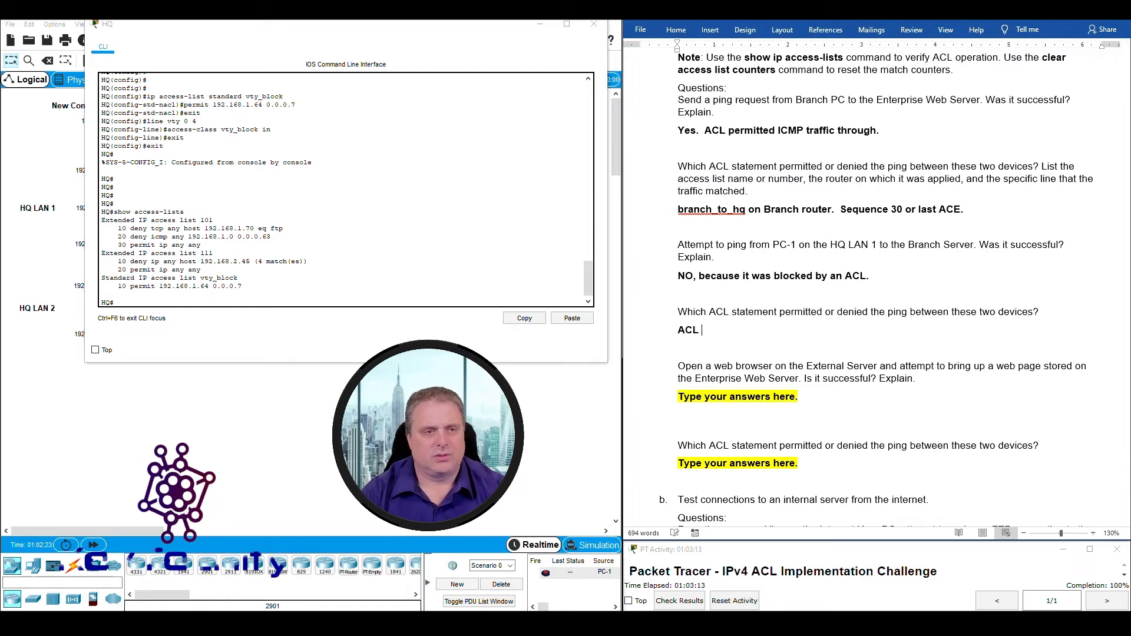
pyautogui.write(' 11')
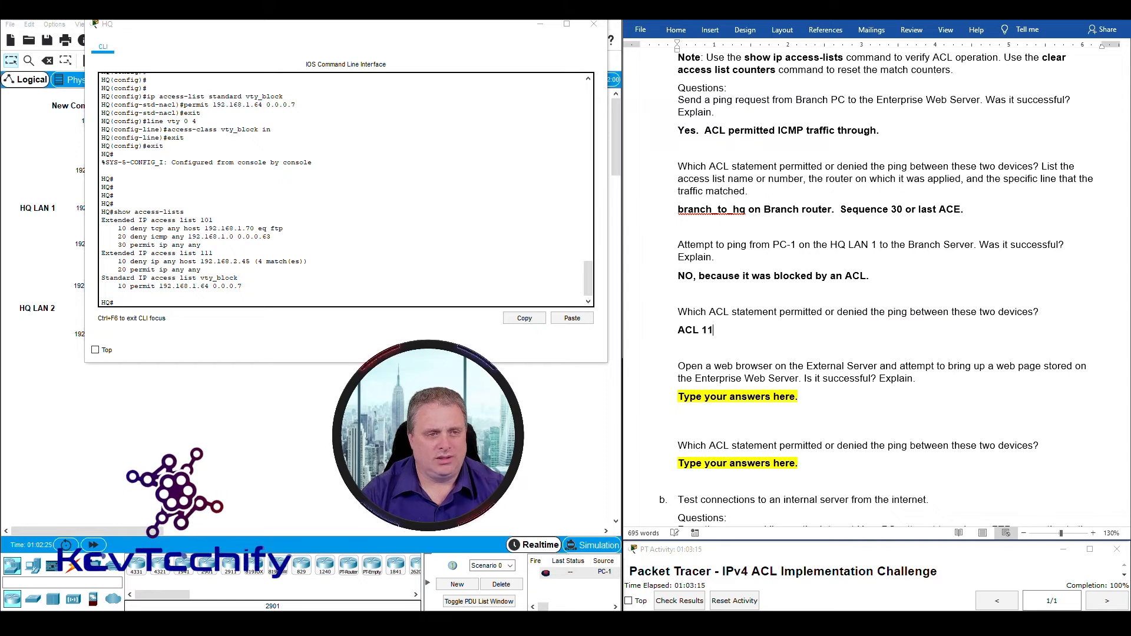
pyautogui.write(', sequence 10 denied')
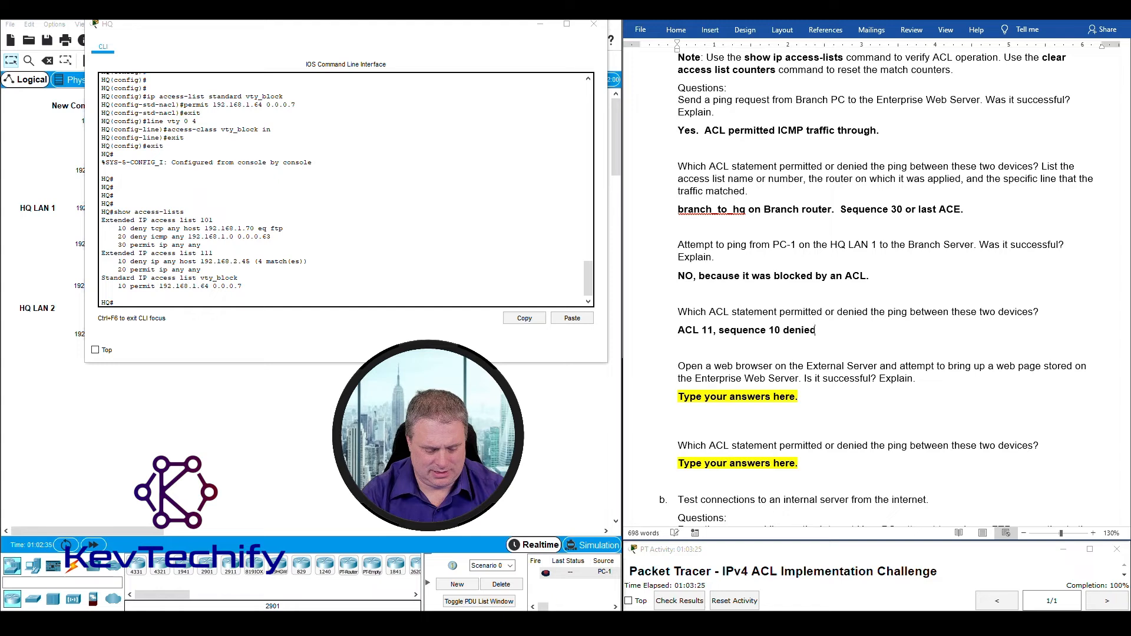
pyautogui.write('raffic.')
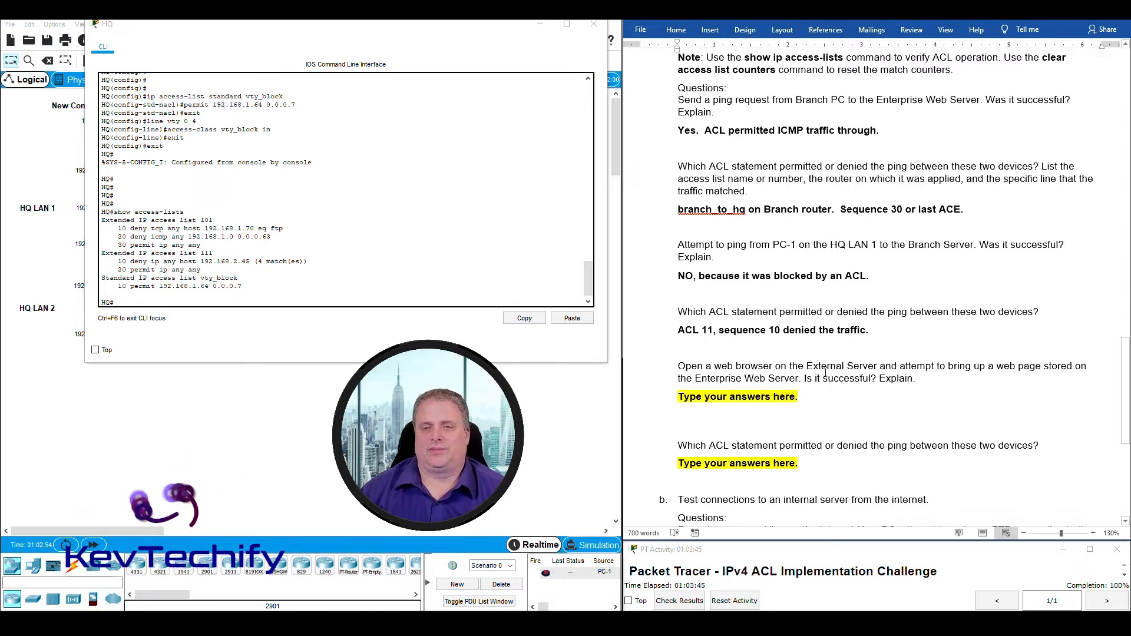
pyautogui.scroll(-2, 824, 377)
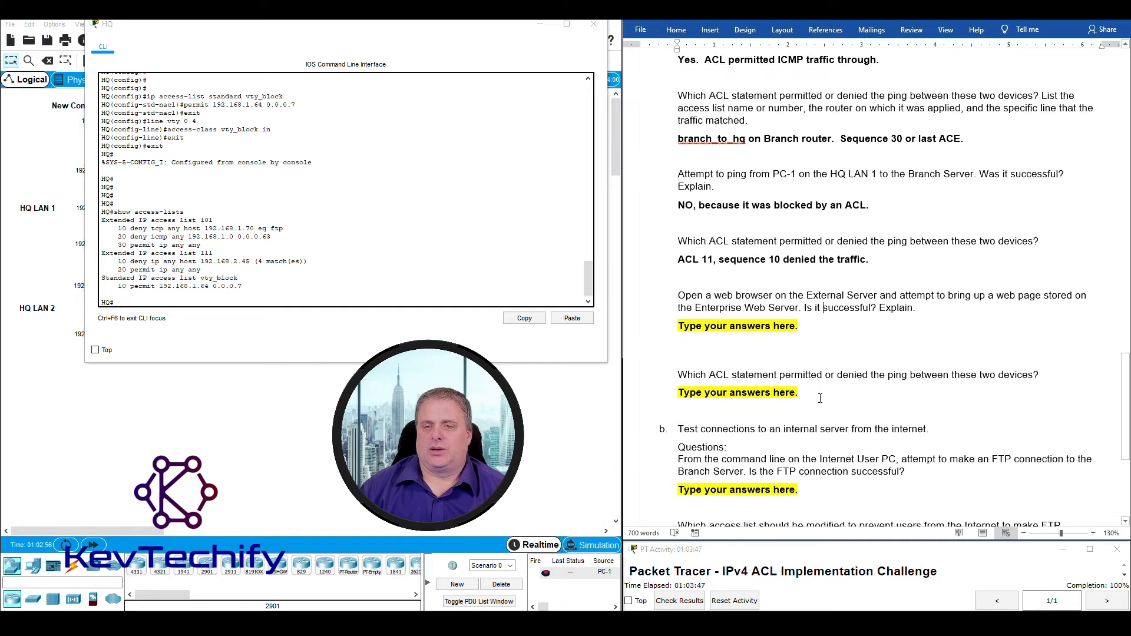
pyautogui.scroll(3, 820, 398)
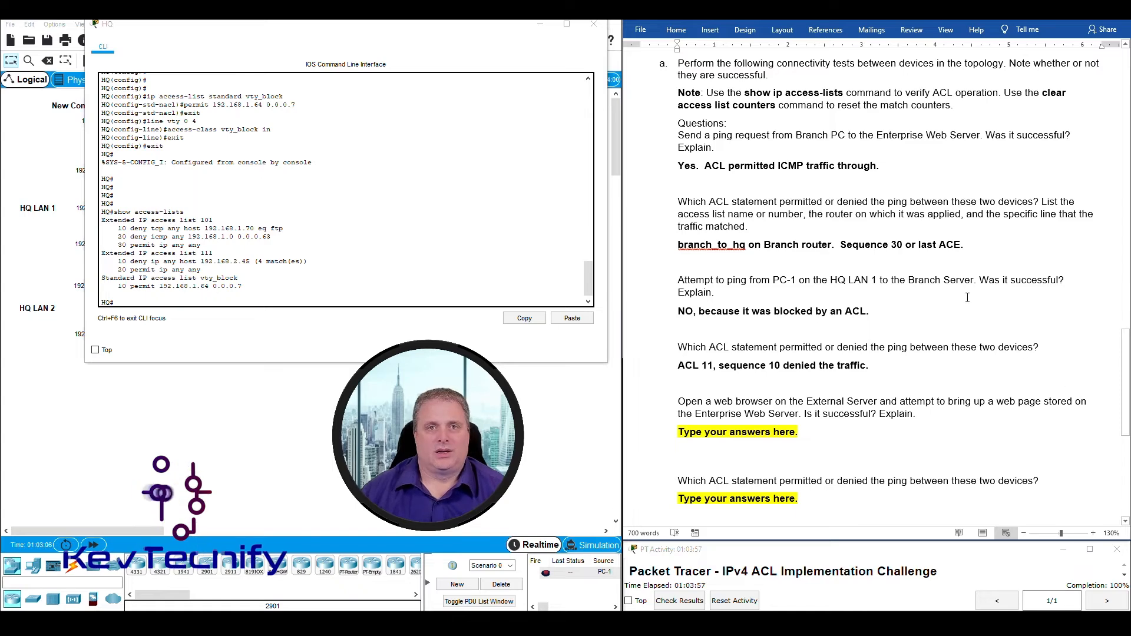
pyautogui.click(540, 24)
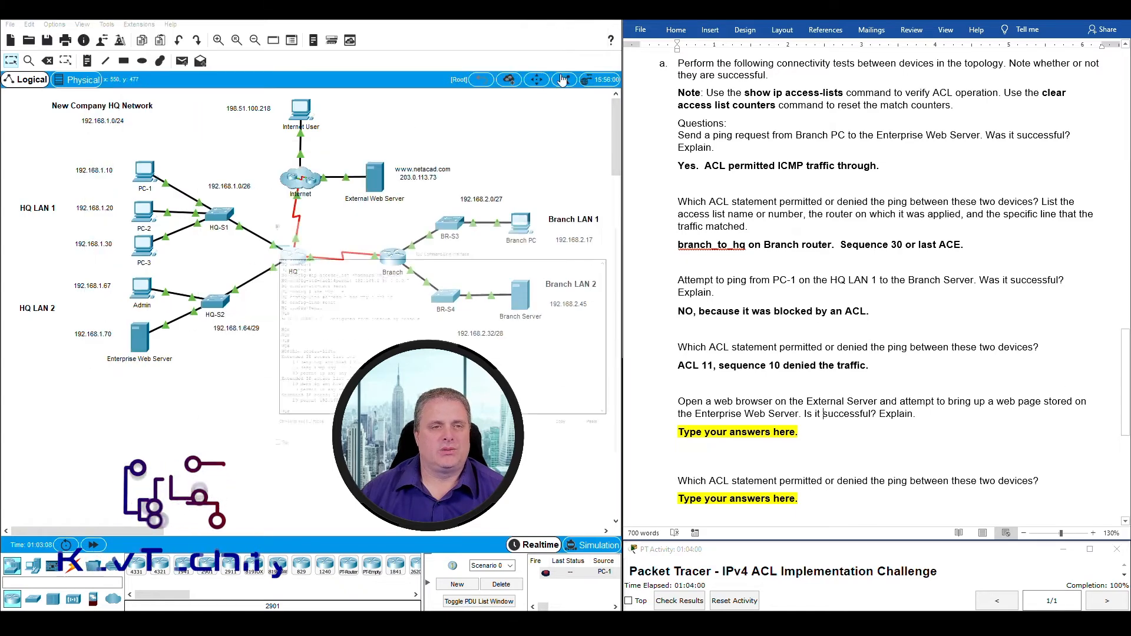
pyautogui.click(376, 181)
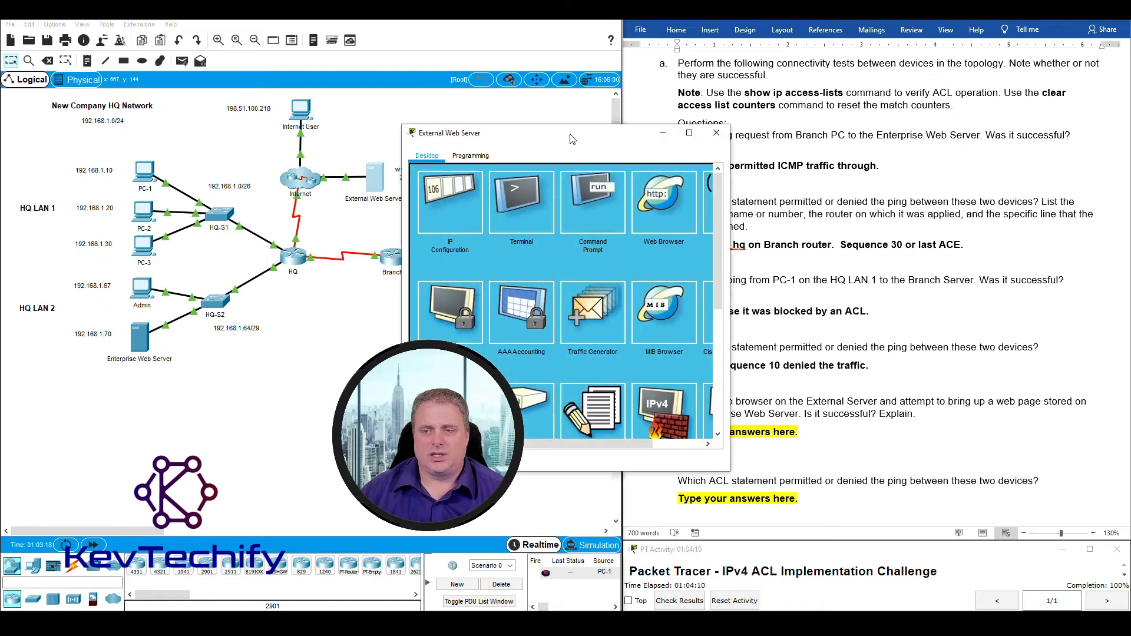
pyautogui.moveTo(569, 139); pyautogui.dragTo(349, 66)
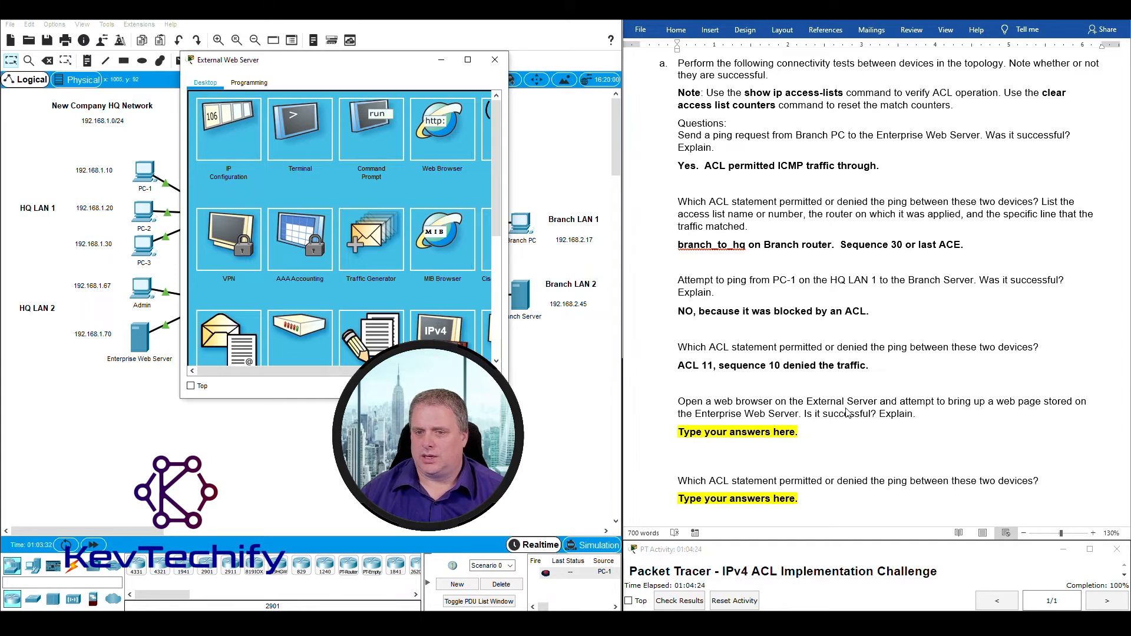
pyautogui.moveTo(291, 65); pyautogui.dragTo(811, 67)
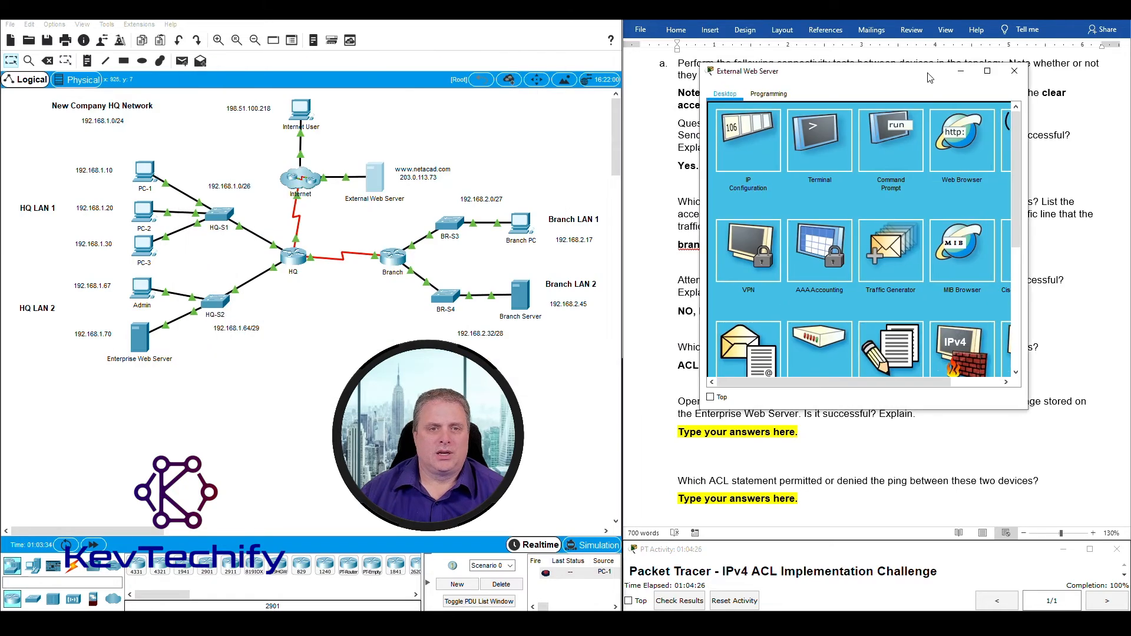
pyautogui.moveTo(354, 142); pyautogui.dragTo(420, 228)
pyautogui.moveTo(193, 368); pyautogui.dragTo(108, 305)
pyautogui.moveTo(352, 139); pyautogui.dragTo(404, 225)
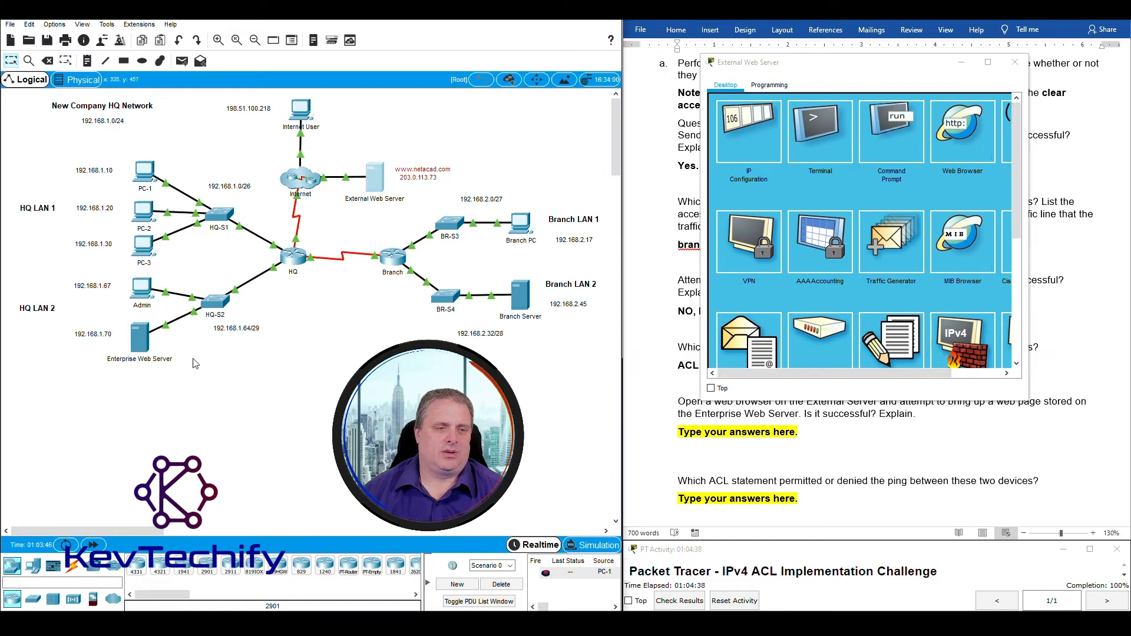
pyautogui.moveTo(195, 367); pyautogui.dragTo(76, 326)
pyautogui.moveTo(822, 68); pyautogui.dragTo(204, 27)
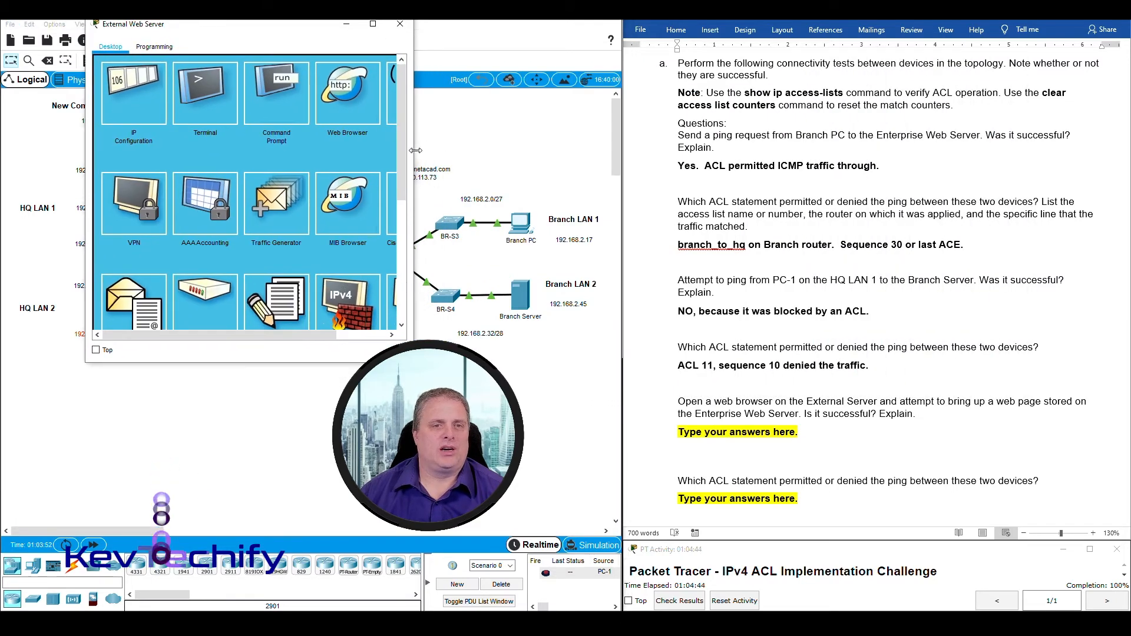
pyautogui.moveTo(414, 160); pyautogui.dragTo(510, 157)
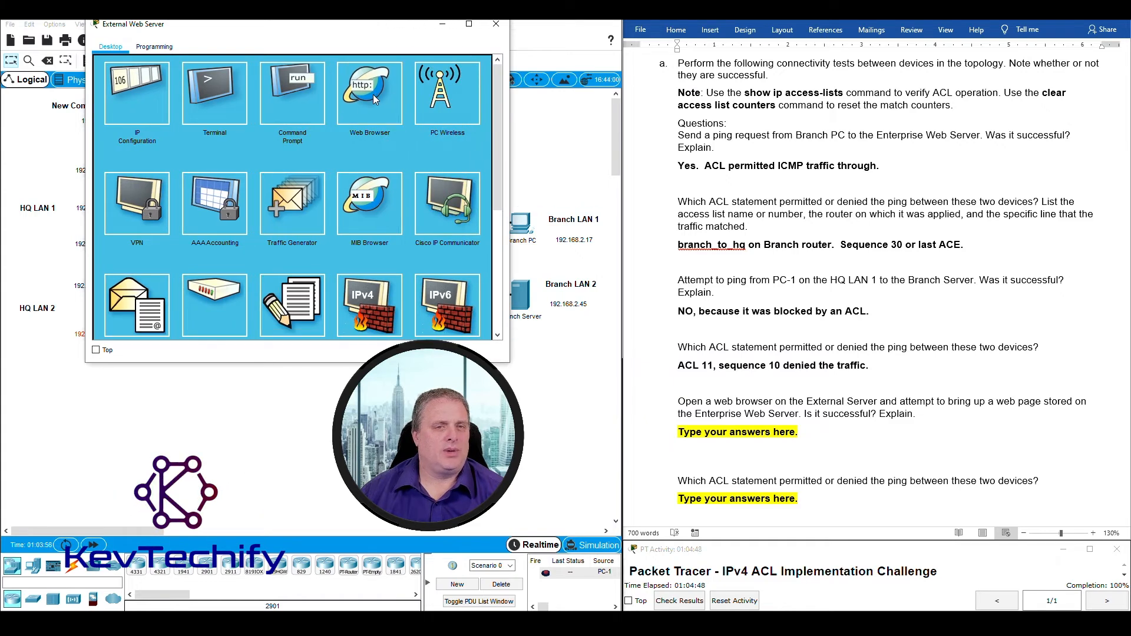
pyautogui.click(373, 94)
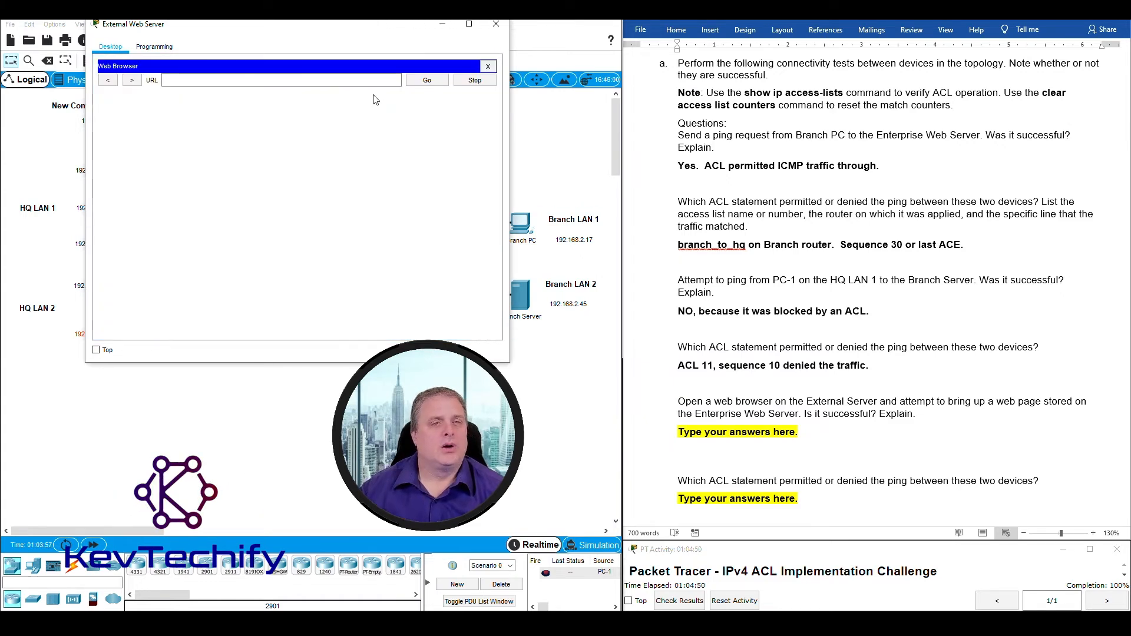
# Load the 192.168.1.70 welcome page in the browser and start answering 'Yes.' in Word.
pyautogui.moveTo(367, 41); pyautogui.dragTo(455, 25)
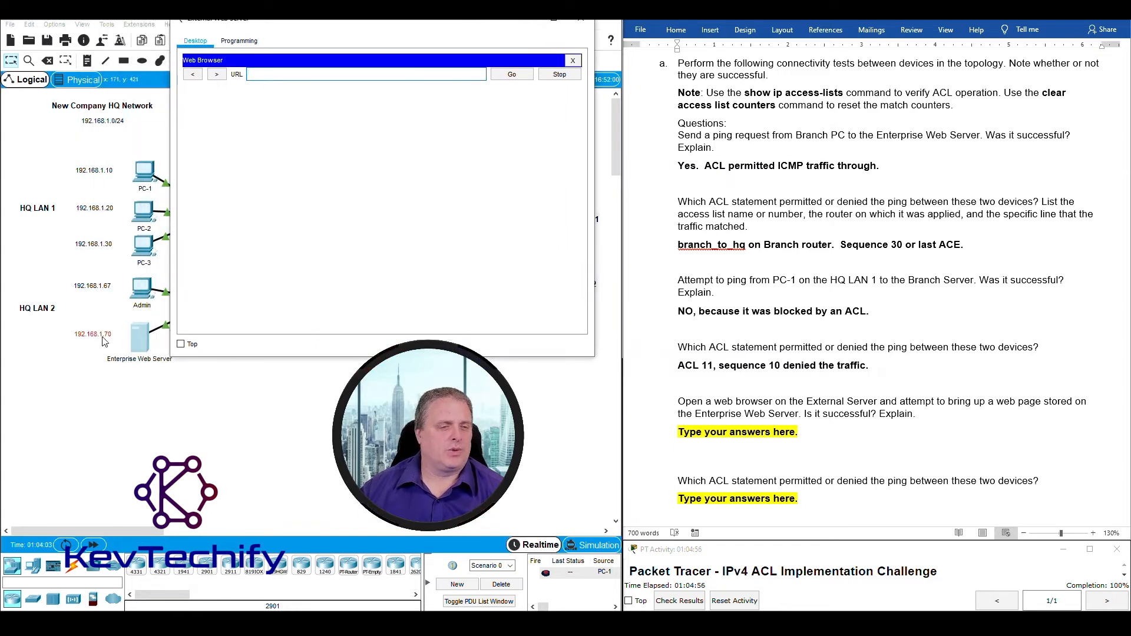
pyautogui.click(284, 73)
pyautogui.write('192')
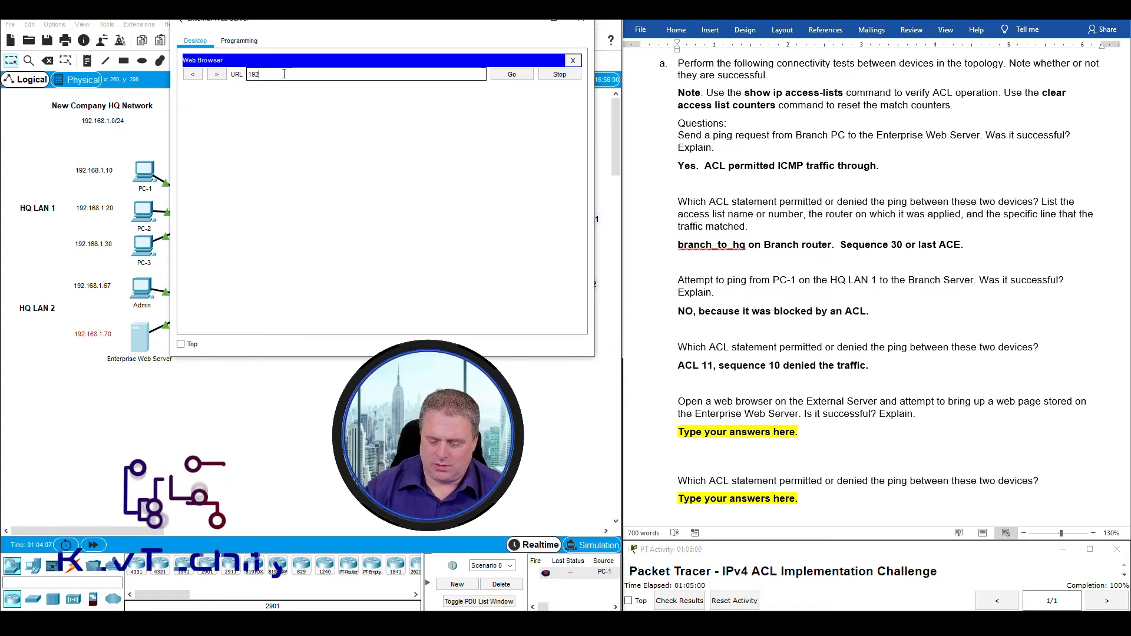
pyautogui.write('.168.')
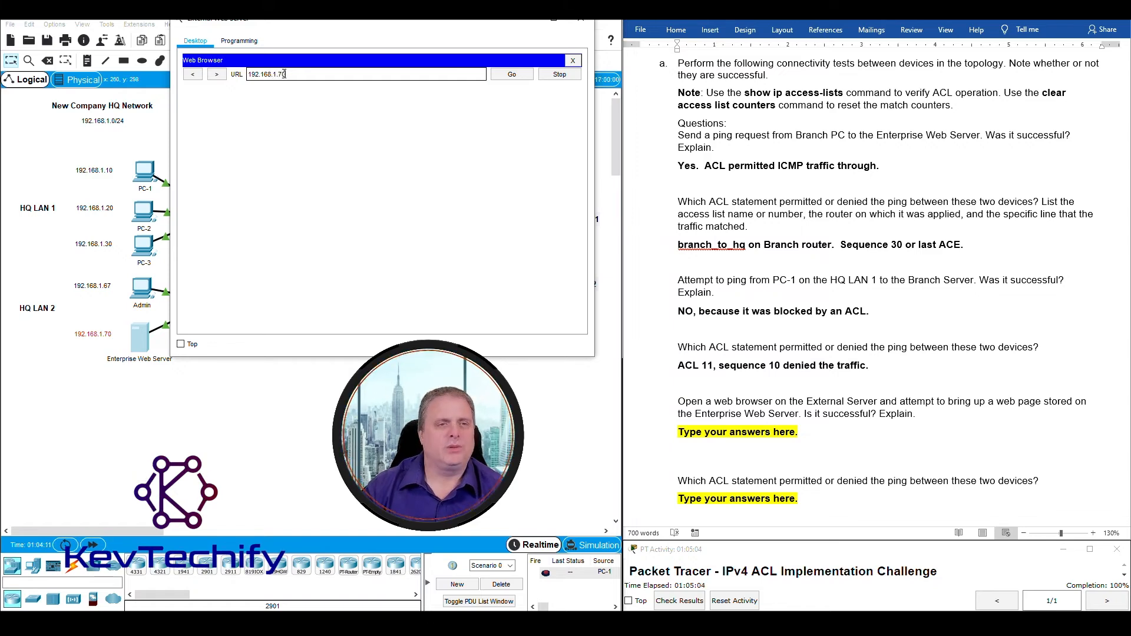
pyautogui.write('1.70')
pyautogui.press('Return')
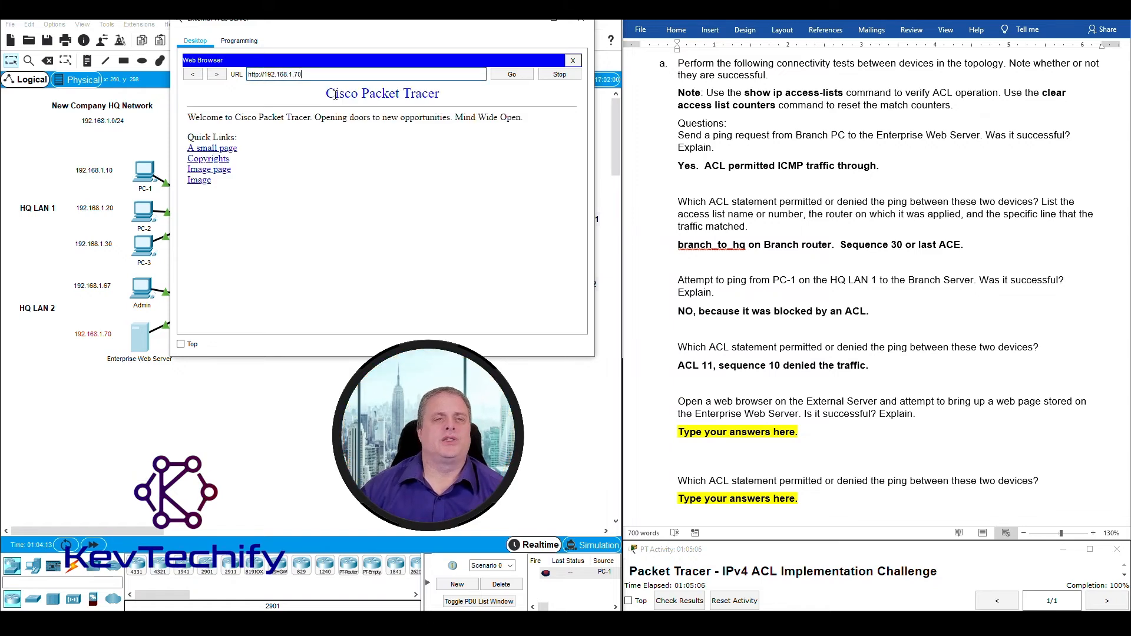
pyautogui.moveTo(325, 93); pyautogui.dragTo(384, 191)
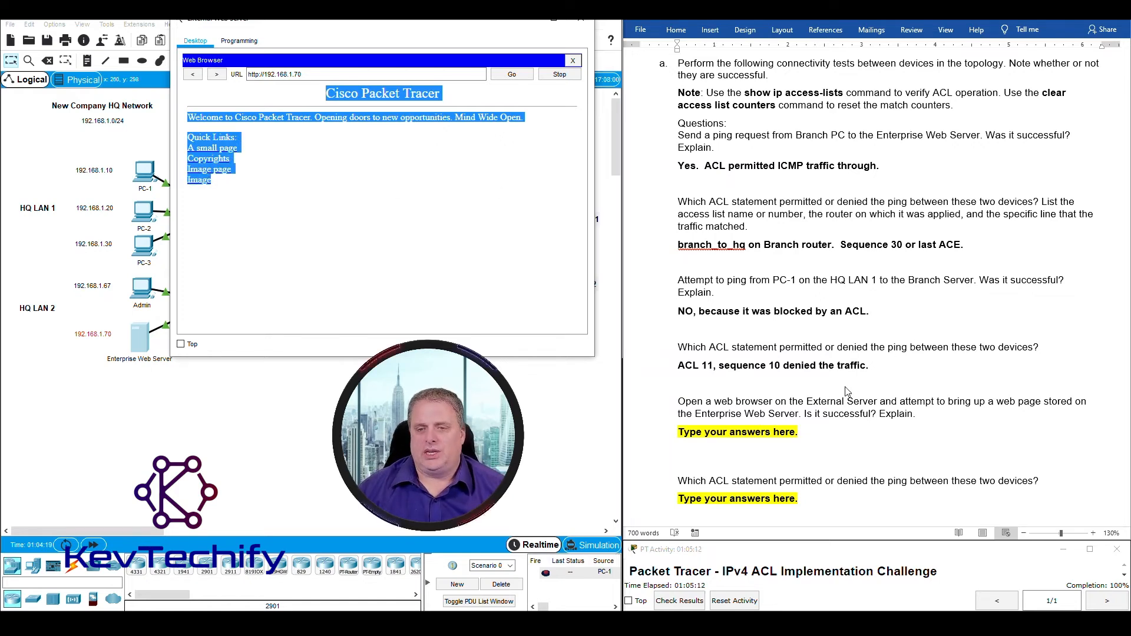
pyautogui.click(749, 429)
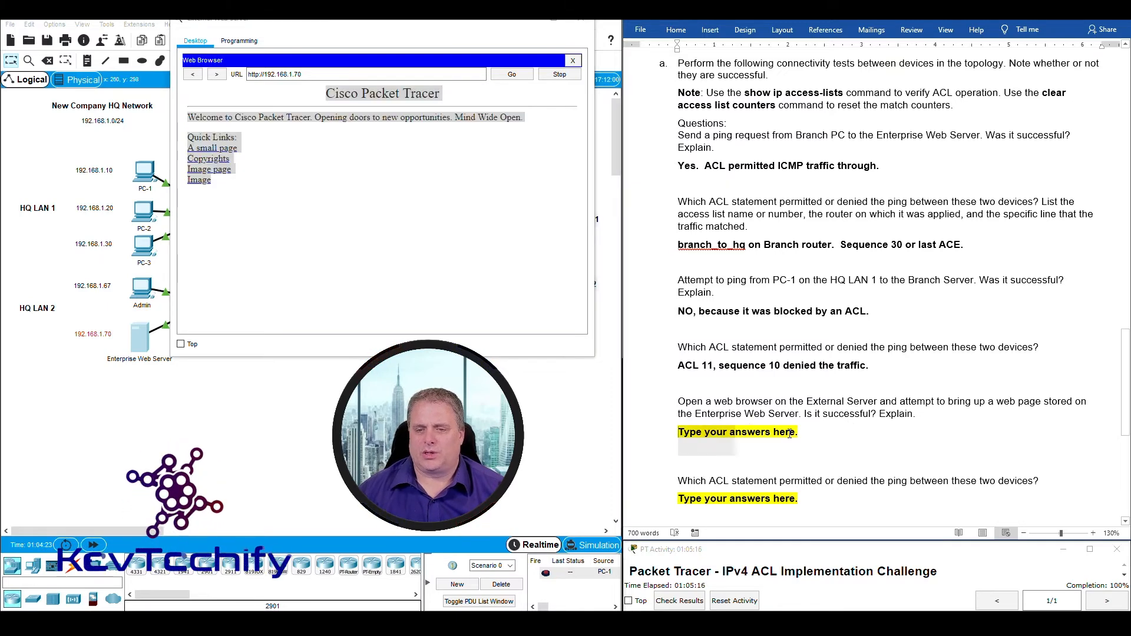
pyautogui.write('Yes')
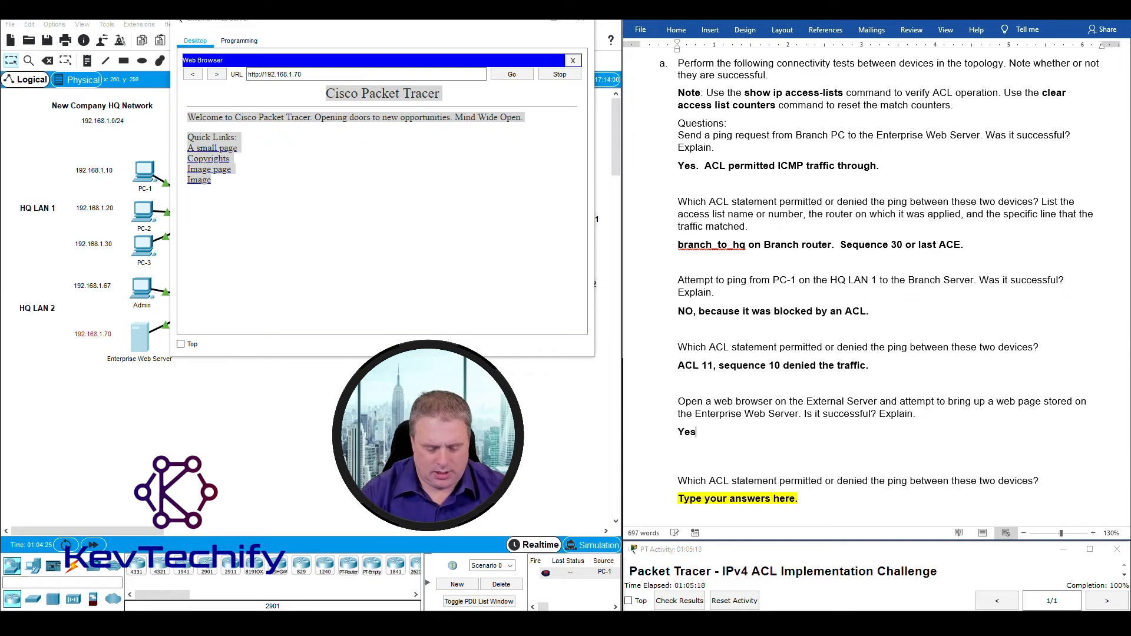
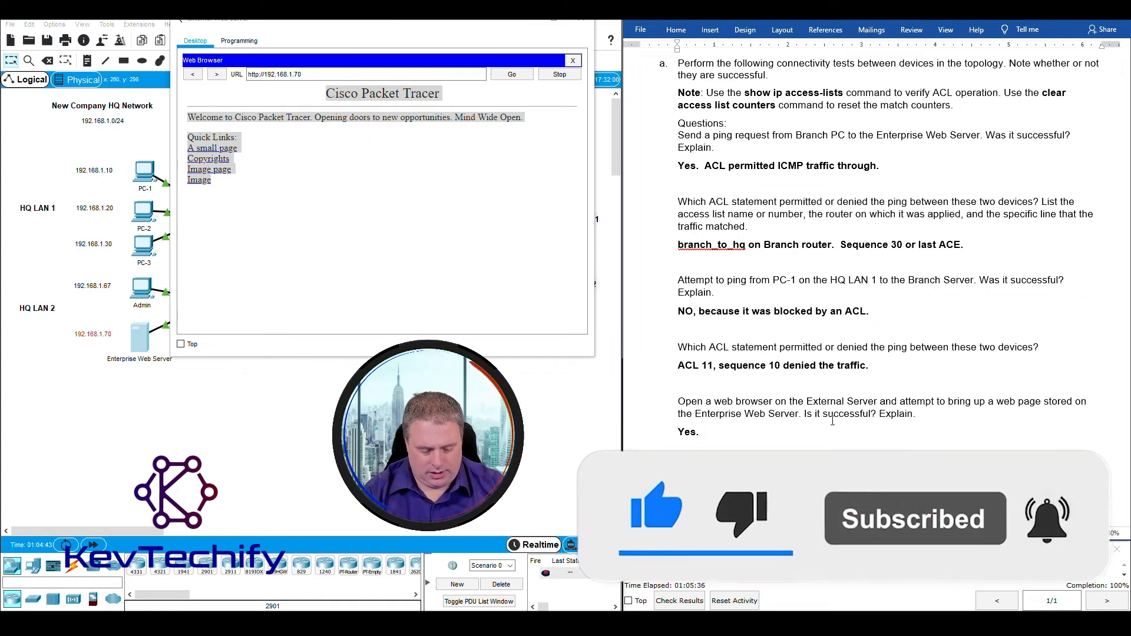
# Type 'Traffic from External Server to Enterprise Web Server is not blocked.' after 'Yes.'.
pyautogui.write('Traffic from Exte')
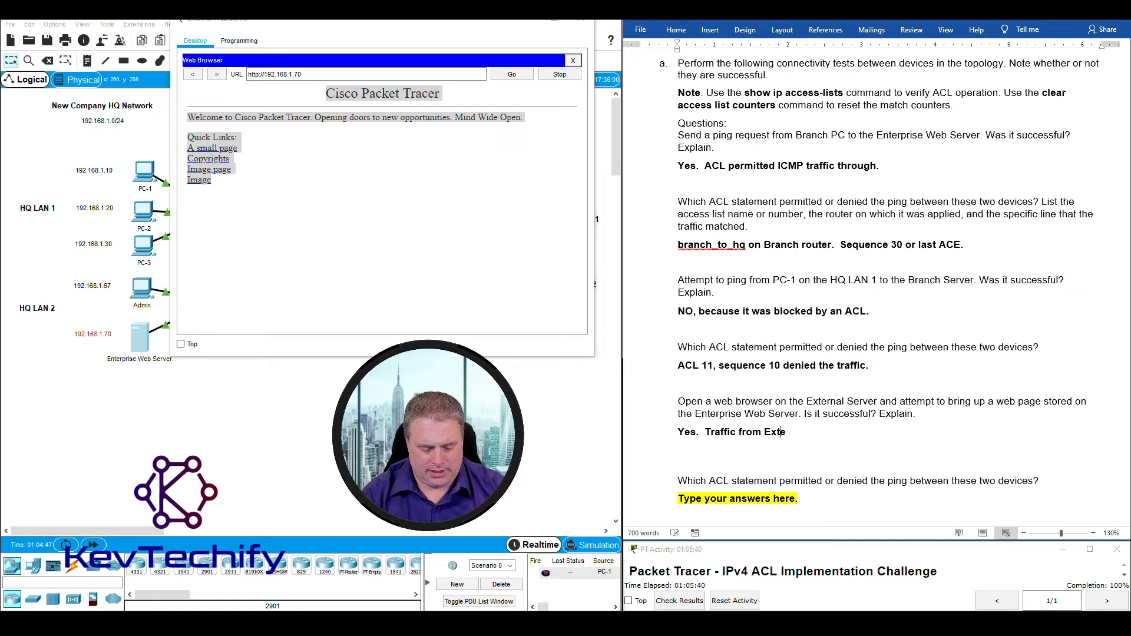
pyautogui.write('rnal Serv')
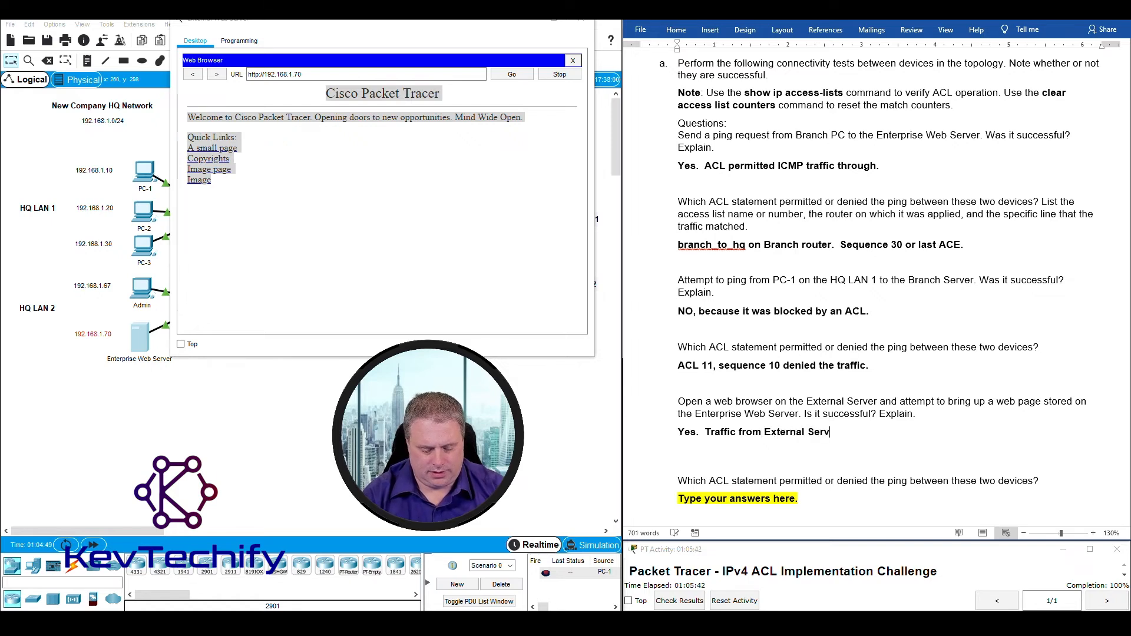
pyautogui.write('er to')
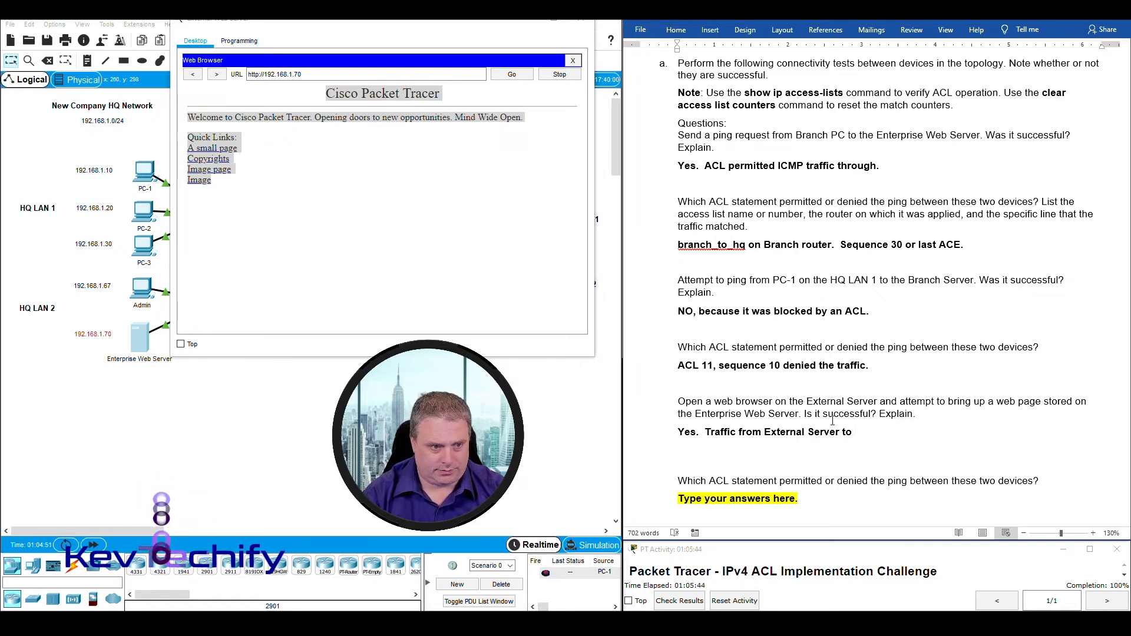
pyautogui.write(' Enterp')
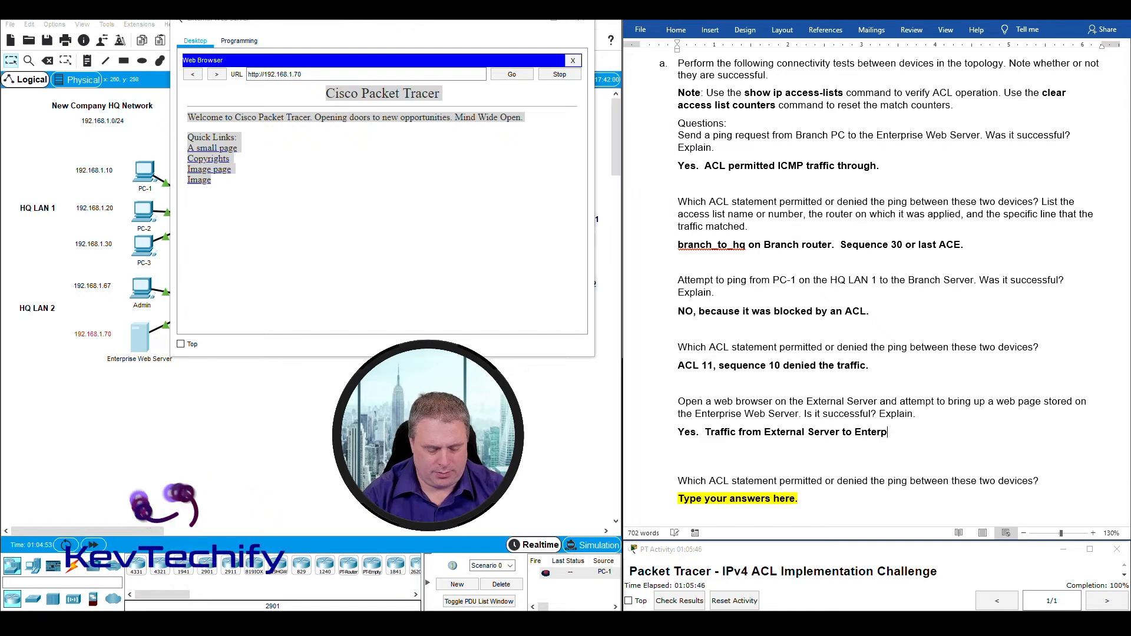
pyautogui.write('rise Web Server is not blocked.')
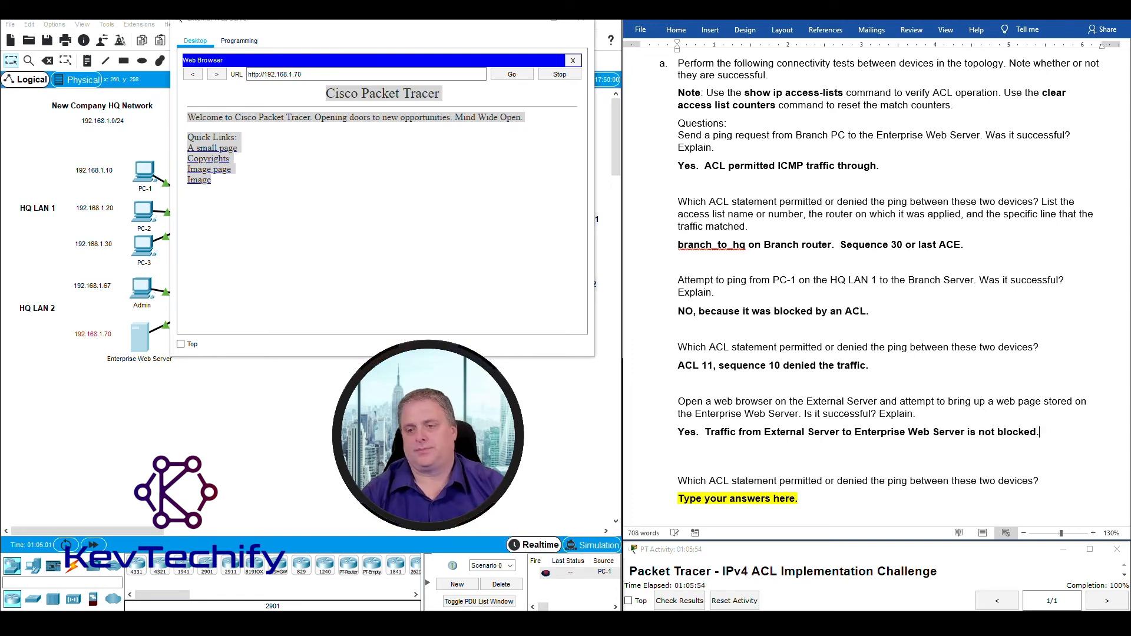
pyautogui.scroll(-1, 737, 463)
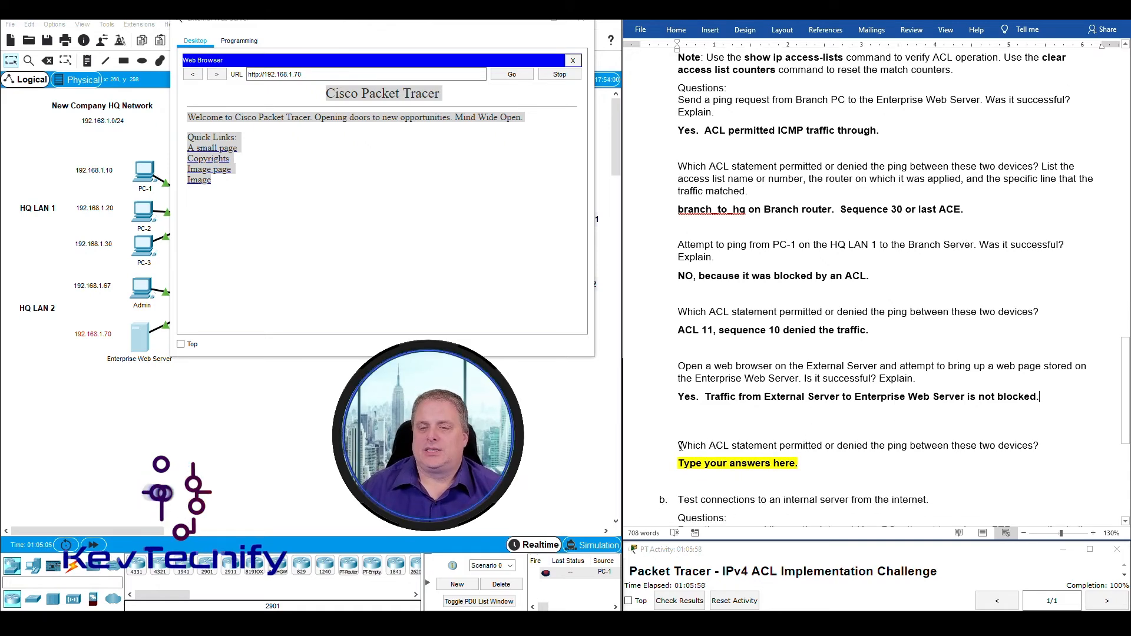
# Highlight the next ACL question and close the Enterprise Web Server's web browser.
pyautogui.moveTo(679, 445); pyautogui.dragTo(1023, 440)
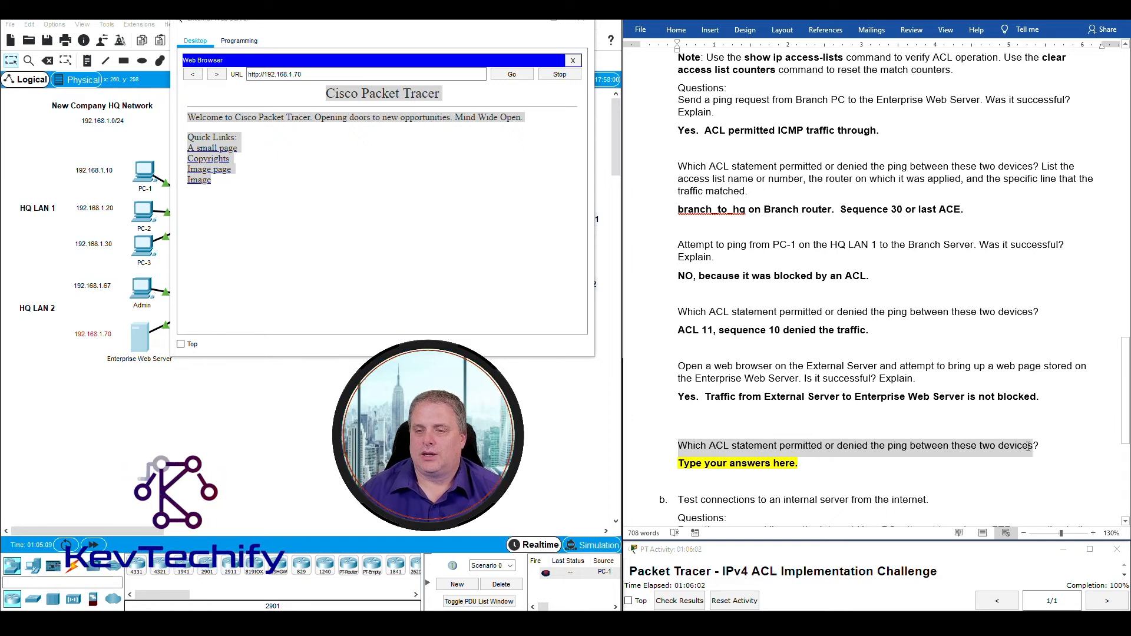
pyautogui.moveTo(1022, 441); pyautogui.dragTo(1039, 447)
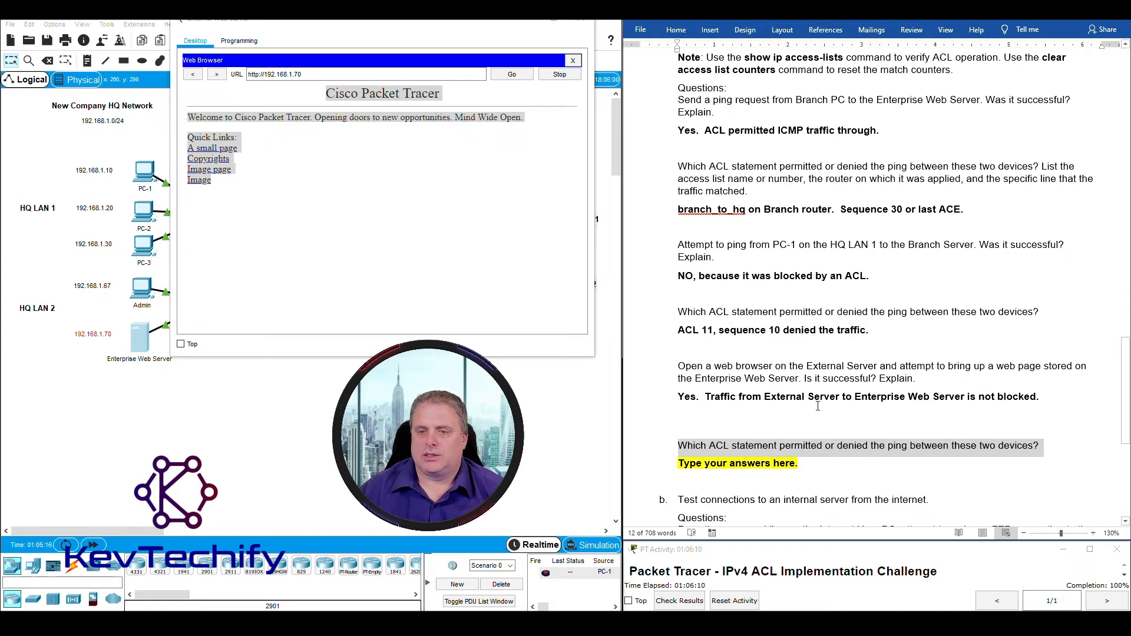
pyautogui.click(529, 23)
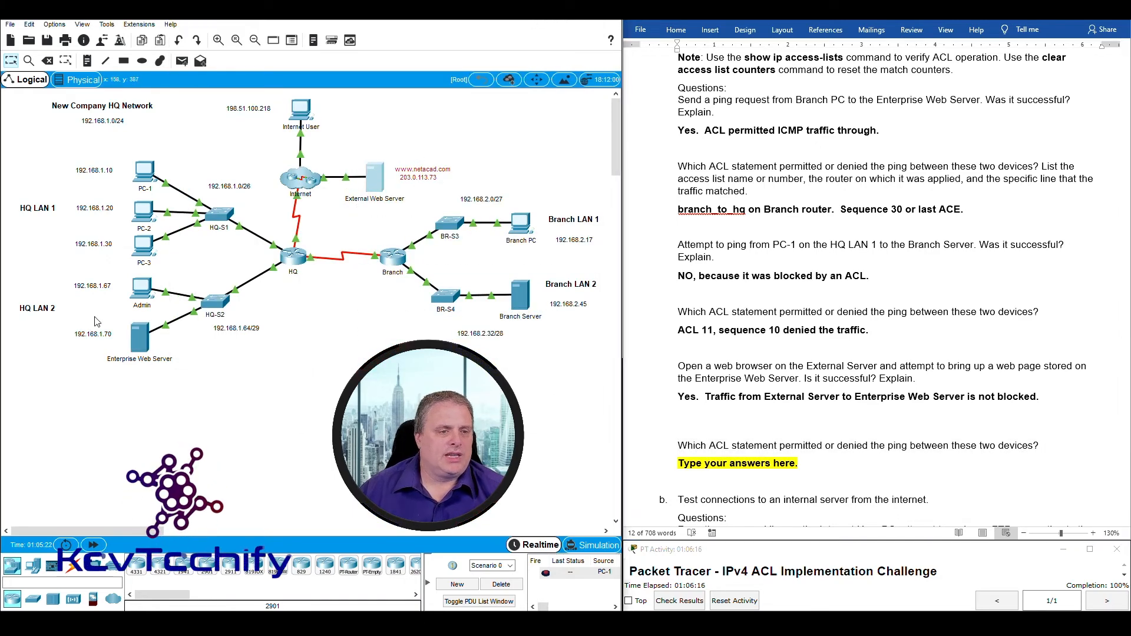
# Bring up the HQ router's CLI with its 'show access-lists' output and move it beside the topology.
pyautogui.moveTo(326, 297); pyautogui.dragTo(262, 227)
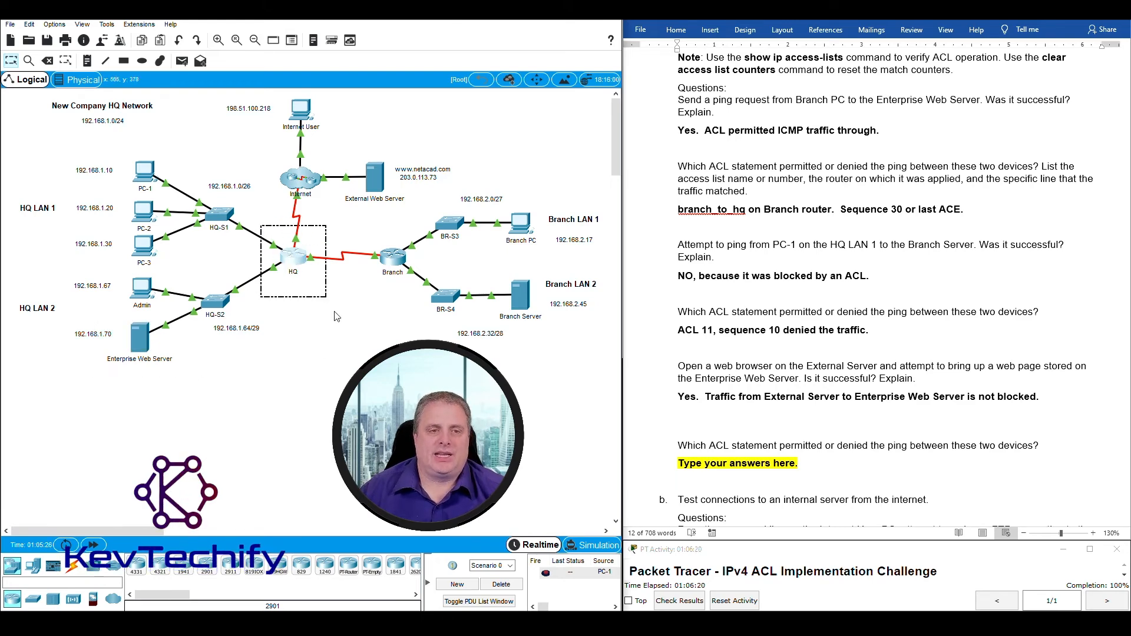
pyautogui.click(294, 264)
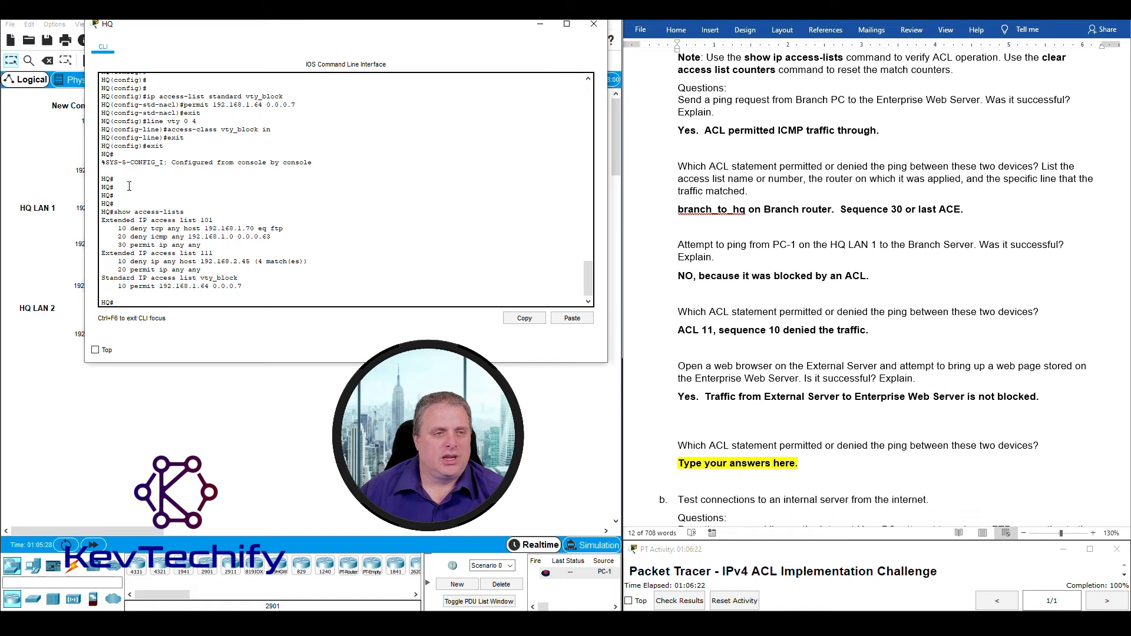
pyautogui.moveTo(114, 212); pyautogui.dragTo(196, 205)
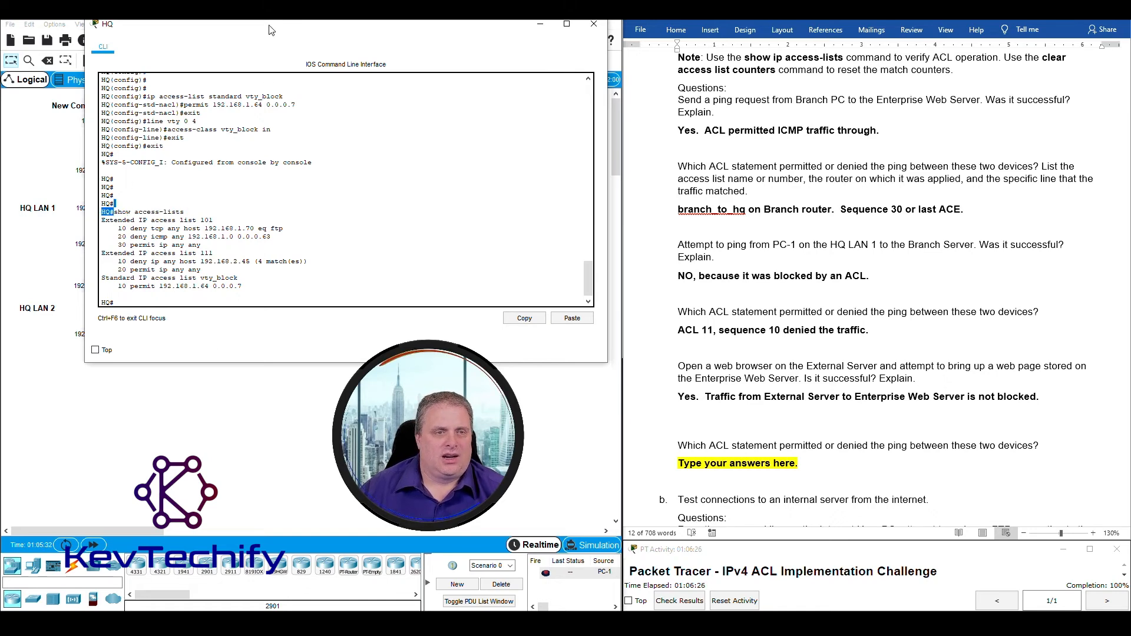
pyautogui.moveTo(270, 29); pyautogui.dragTo(726, 28)
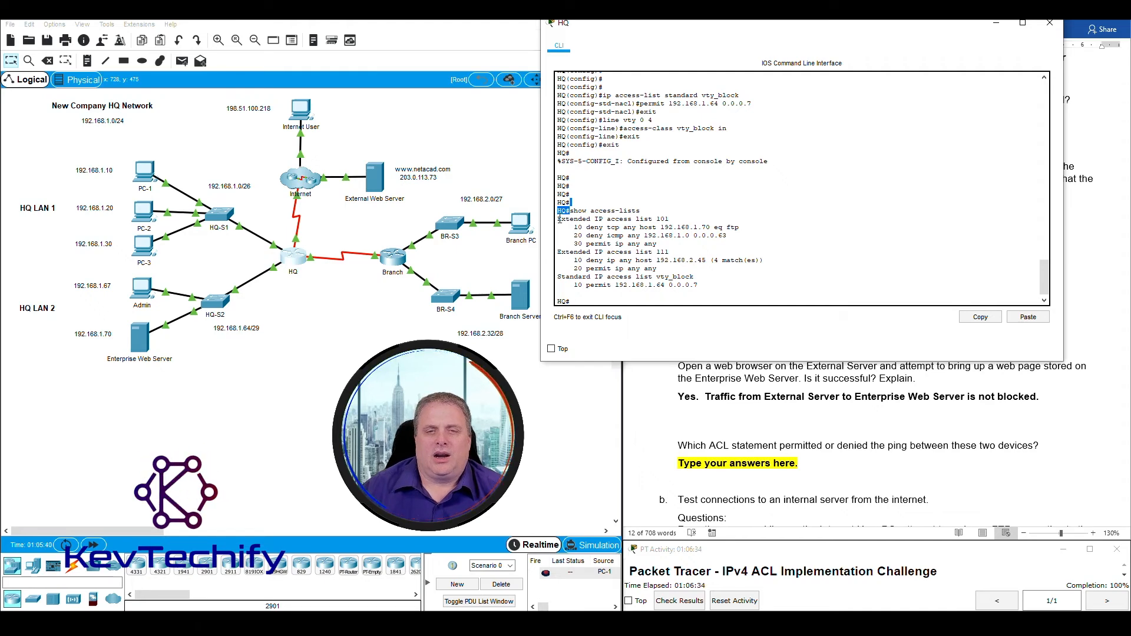
pyautogui.moveTo(560, 219); pyautogui.dragTo(662, 216)
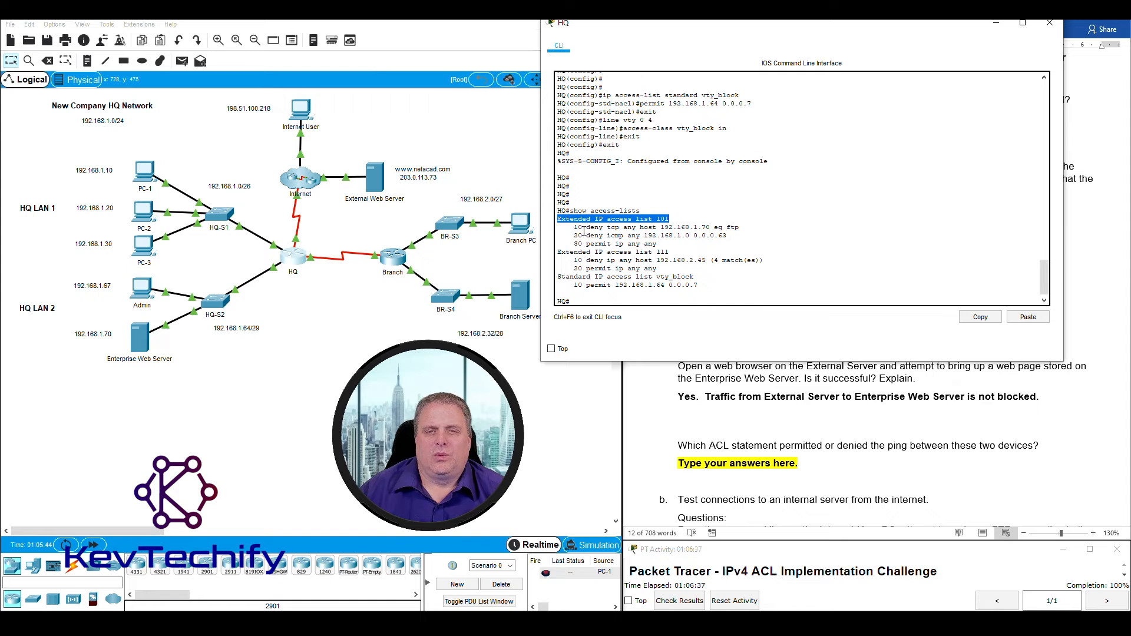
pyautogui.moveTo(588, 229); pyautogui.dragTo(722, 225)
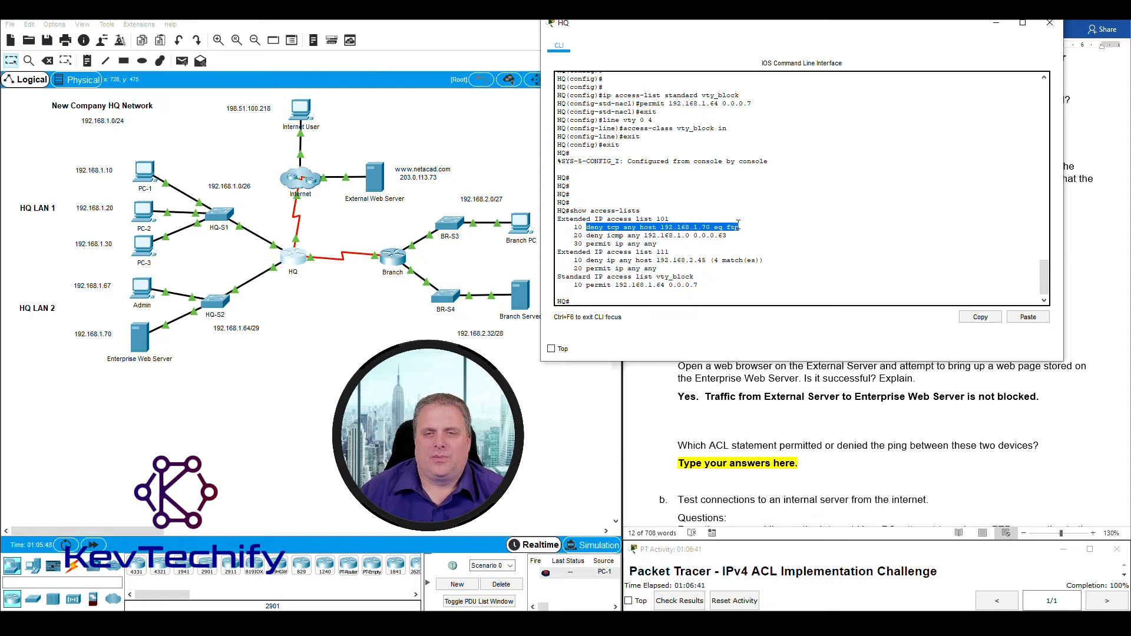
pyautogui.click(589, 235)
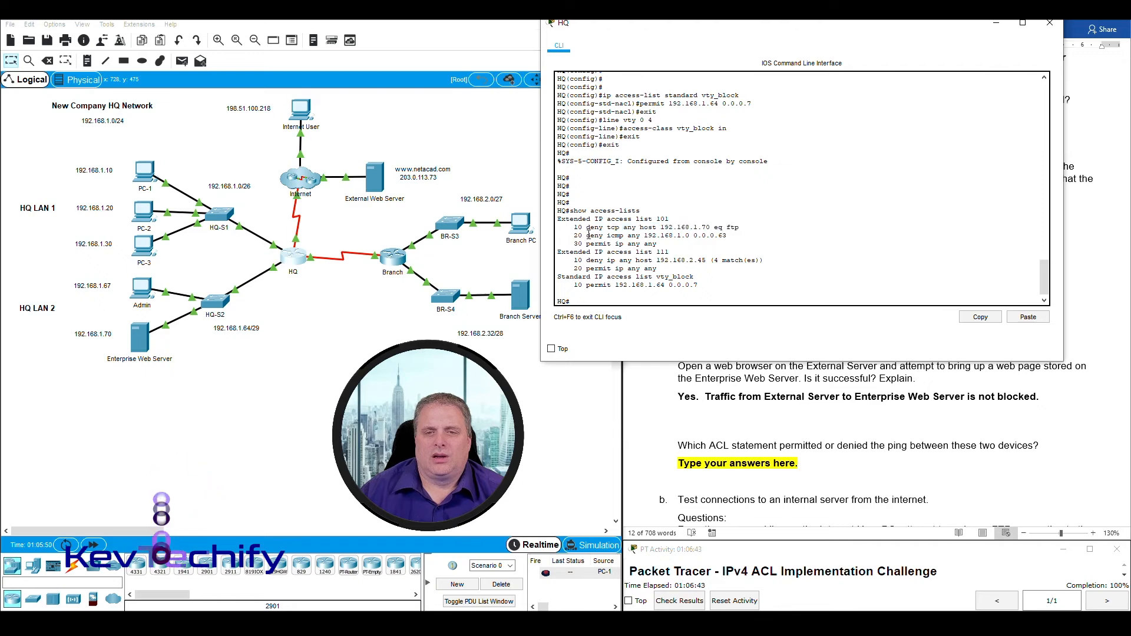
pyautogui.moveTo(587, 227); pyautogui.dragTo(749, 228)
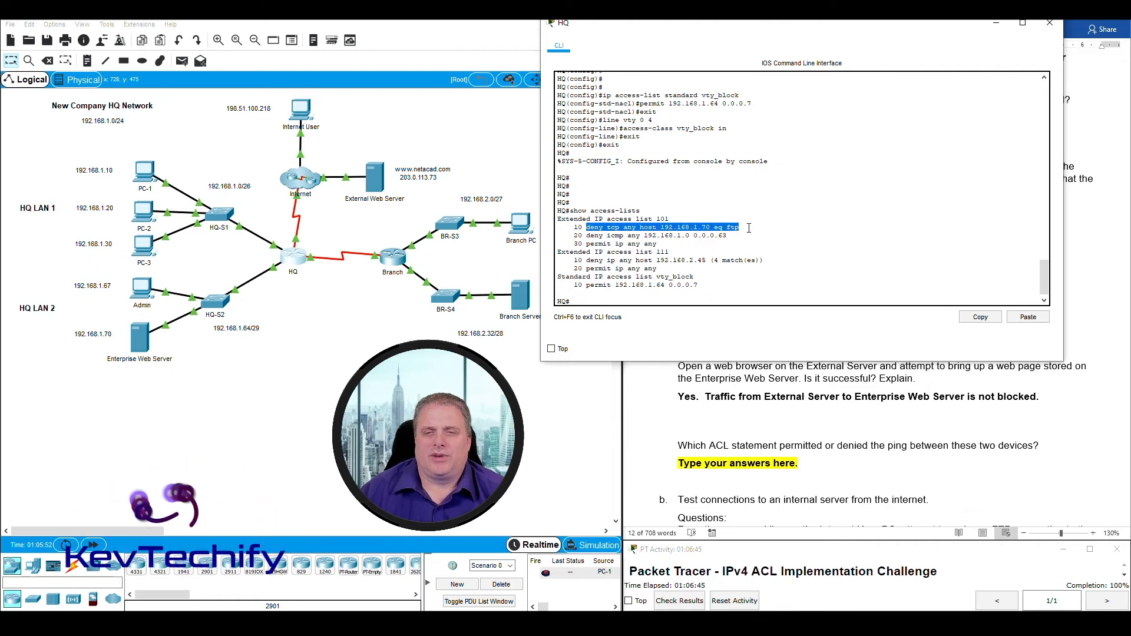
pyautogui.moveTo(587, 235); pyautogui.dragTo(725, 236)
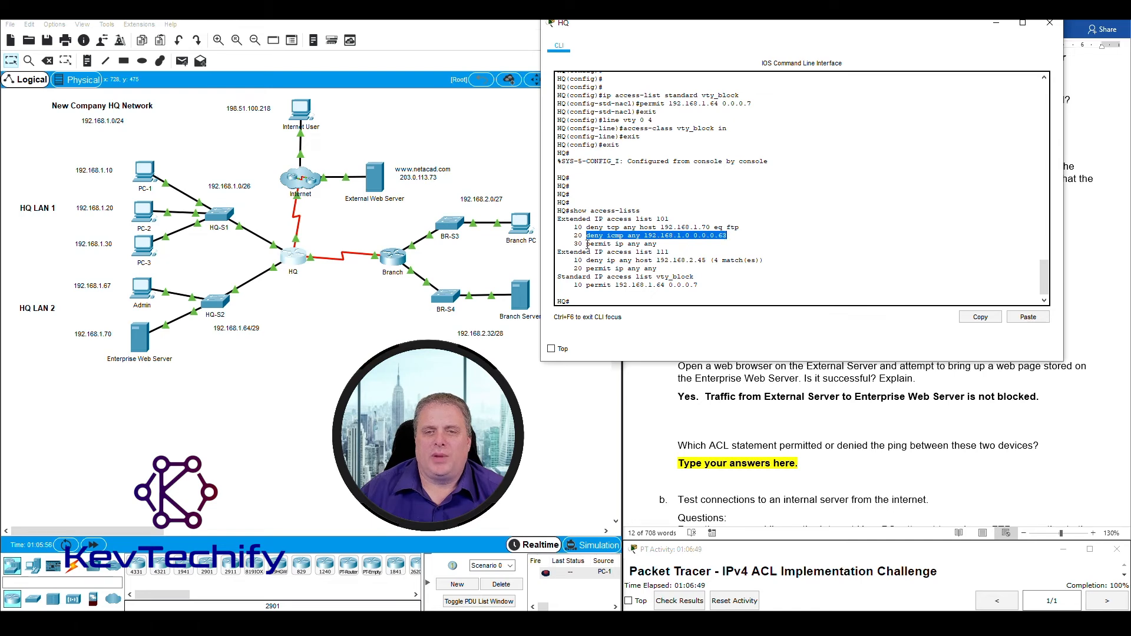
pyautogui.moveTo(587, 244); pyautogui.dragTo(655, 244)
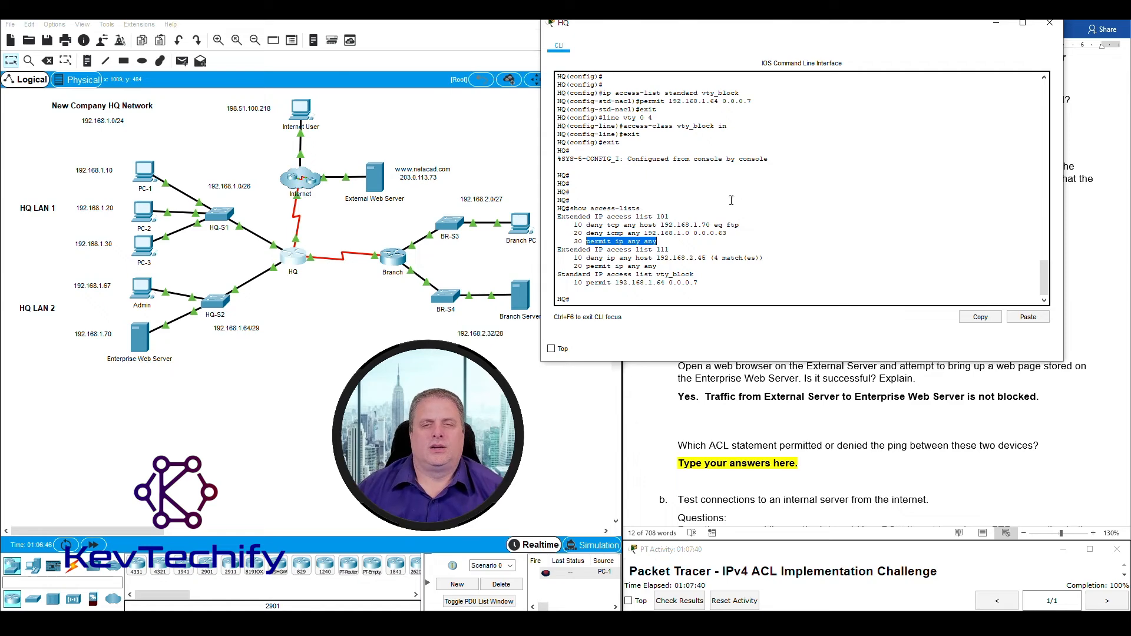
pyautogui.click(646, 241)
pyautogui.moveTo(559, 249); pyautogui.dragTo(669, 249)
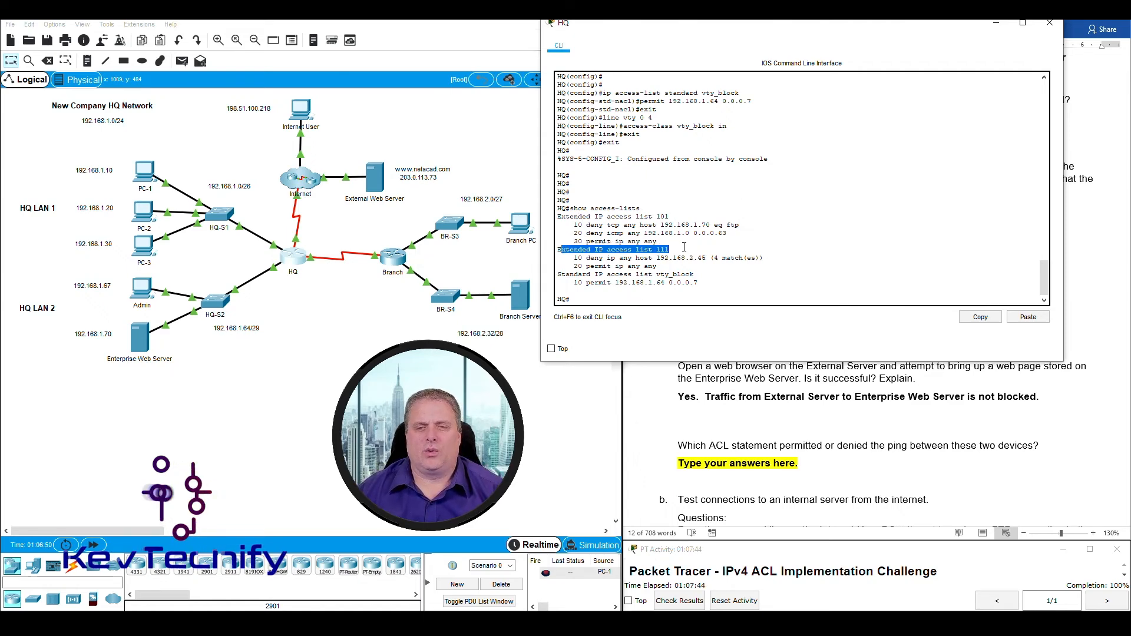
pyautogui.moveTo(589, 258); pyautogui.dragTo(700, 257)
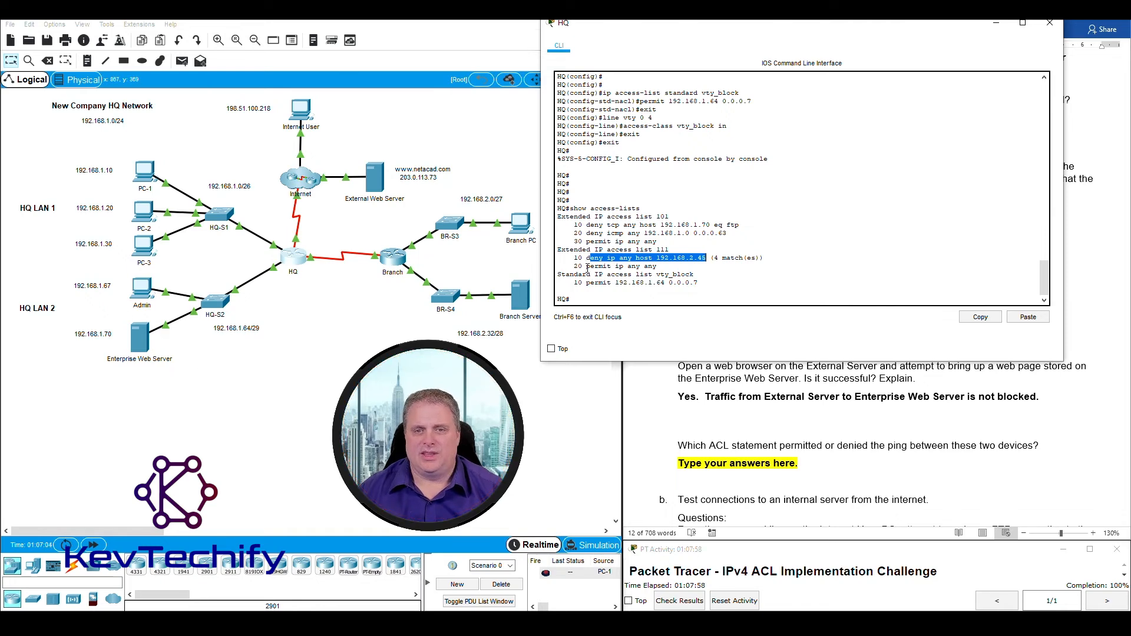
pyautogui.moveTo(586, 266); pyautogui.dragTo(669, 266)
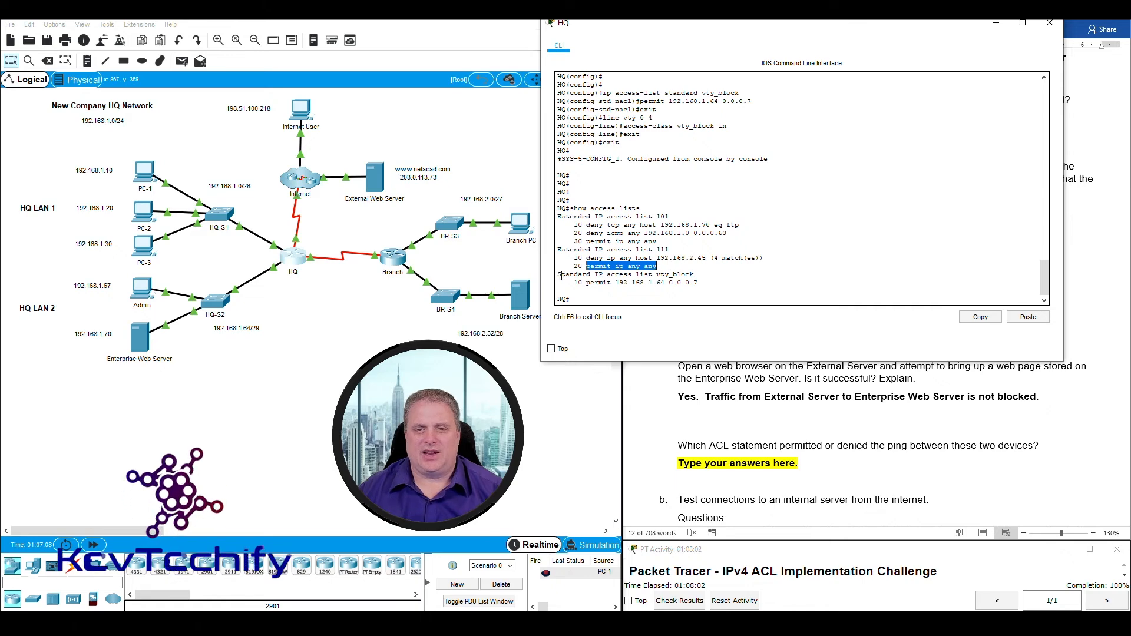
pyautogui.moveTo(561, 274); pyautogui.dragTo(695, 275)
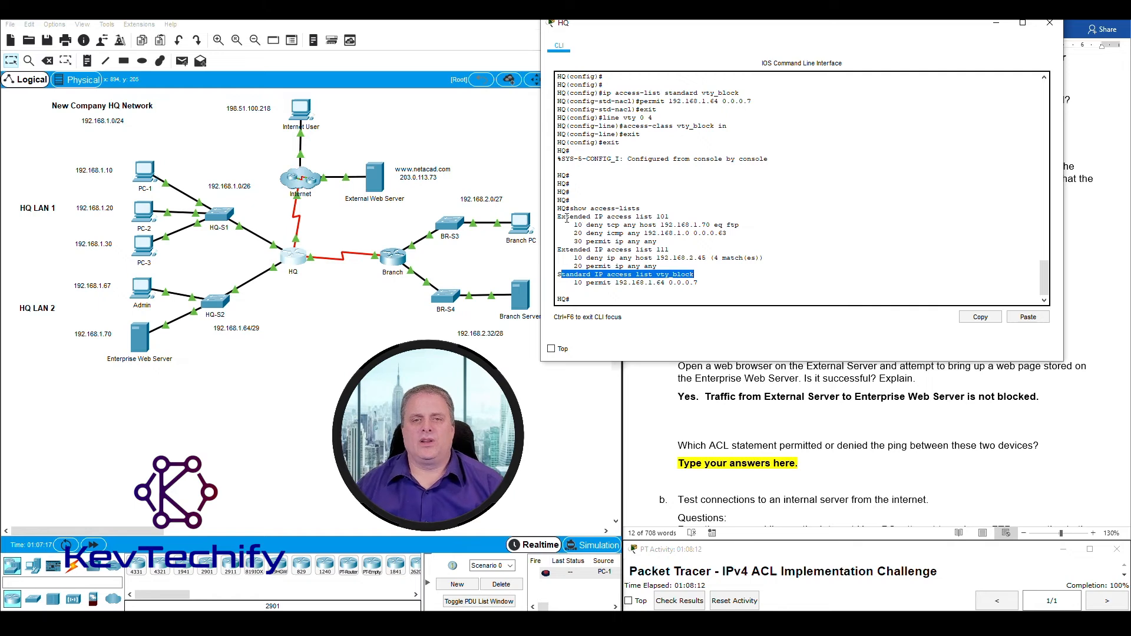
pyautogui.moveTo(565, 216); pyautogui.dragTo(578, 250)
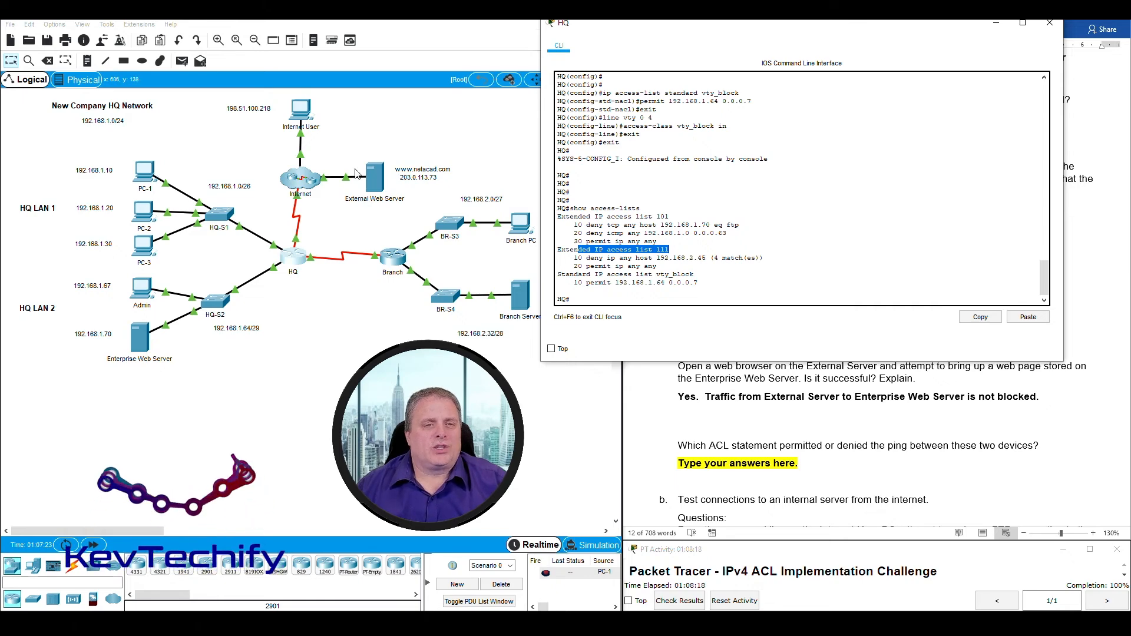
pyautogui.click(279, 232)
pyautogui.moveTo(279, 232); pyautogui.dragTo(317, 249)
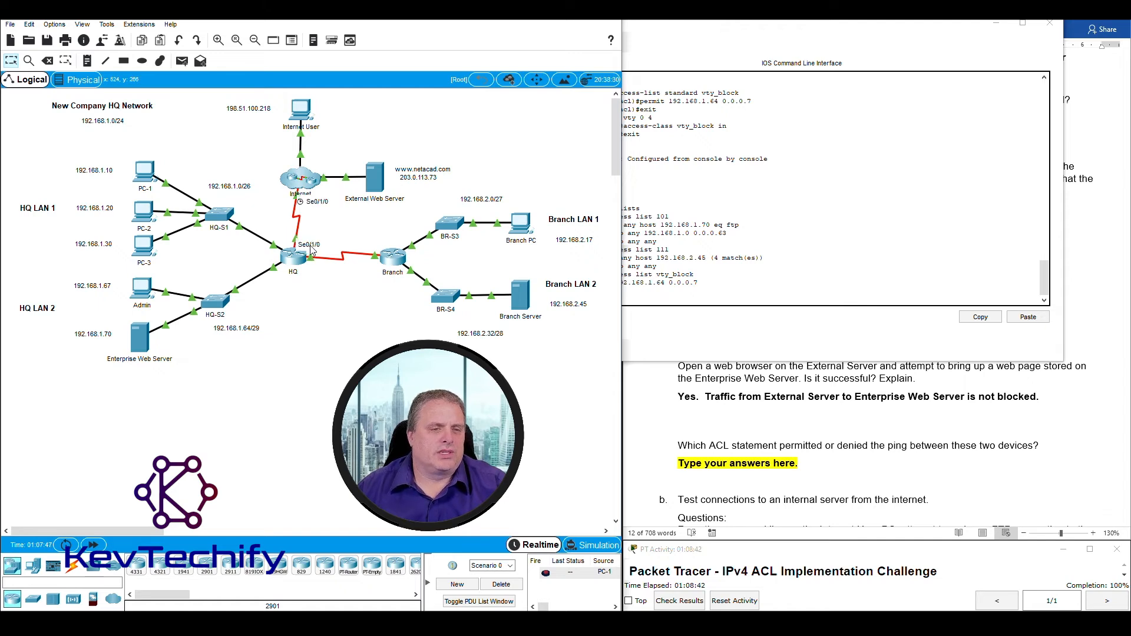
# Run 'sho ip int s0/1/0' in the HQ CLI to display Serial0/1/0's interface details.
pyautogui.click(628, 253)
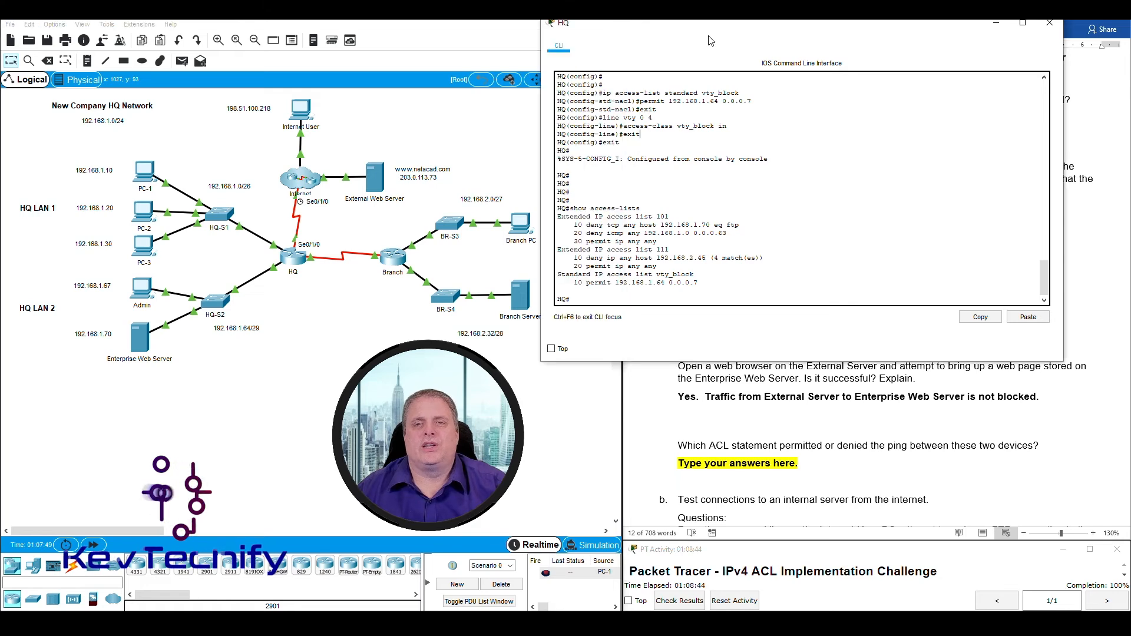
pyautogui.click(607, 298)
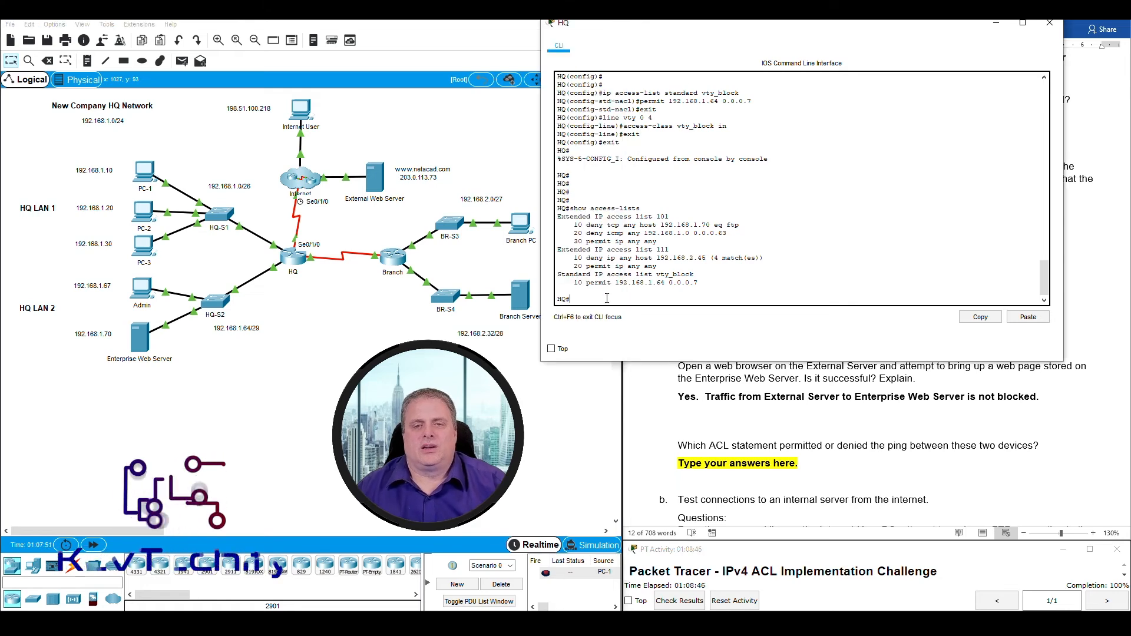
pyautogui.write('sho')
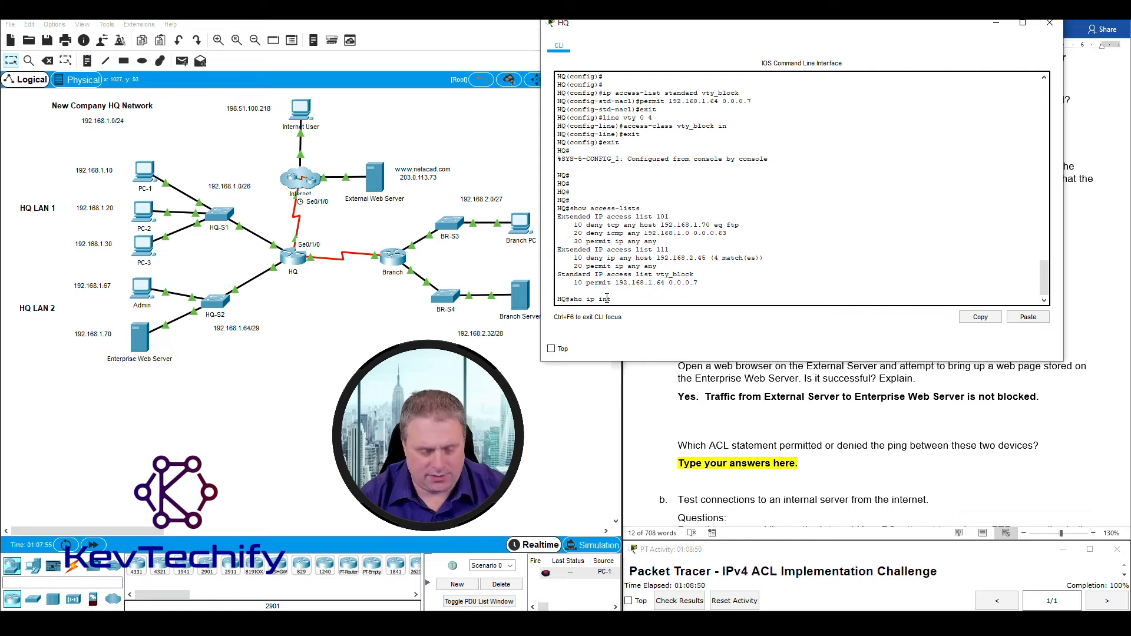
pyautogui.write(' ip int s0')
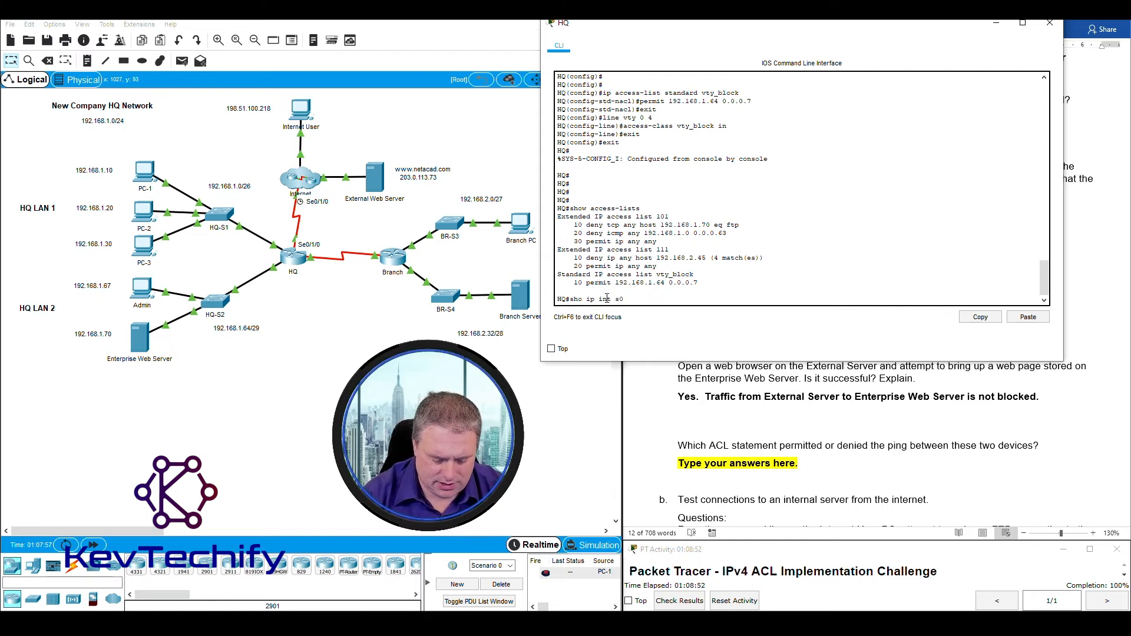
pyautogui.write('/1/0')
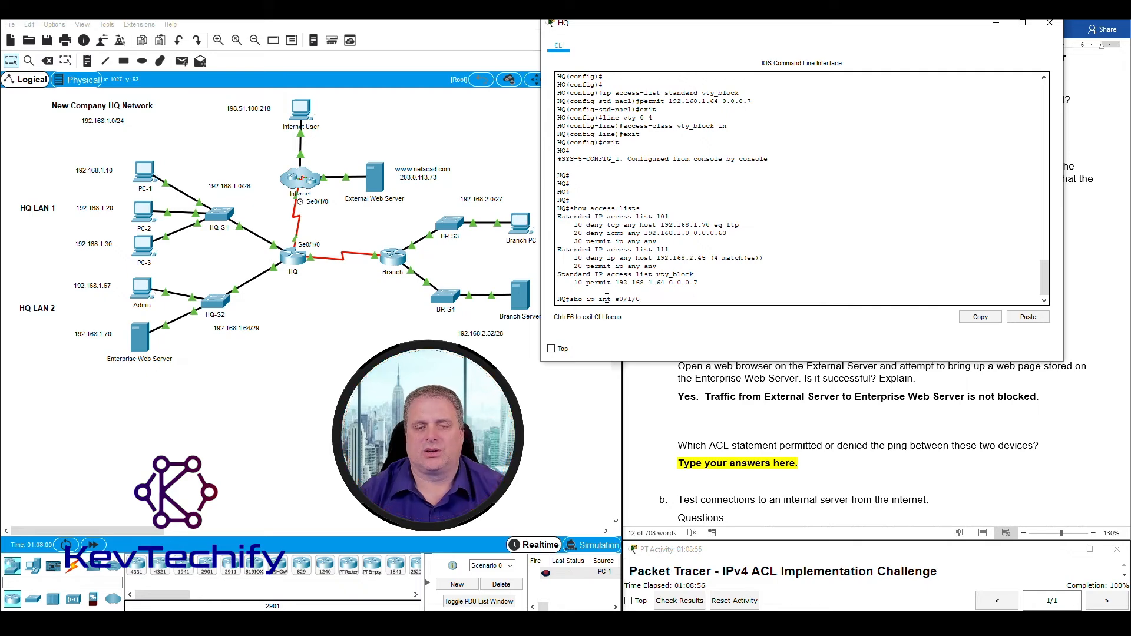
pyautogui.press('Return')
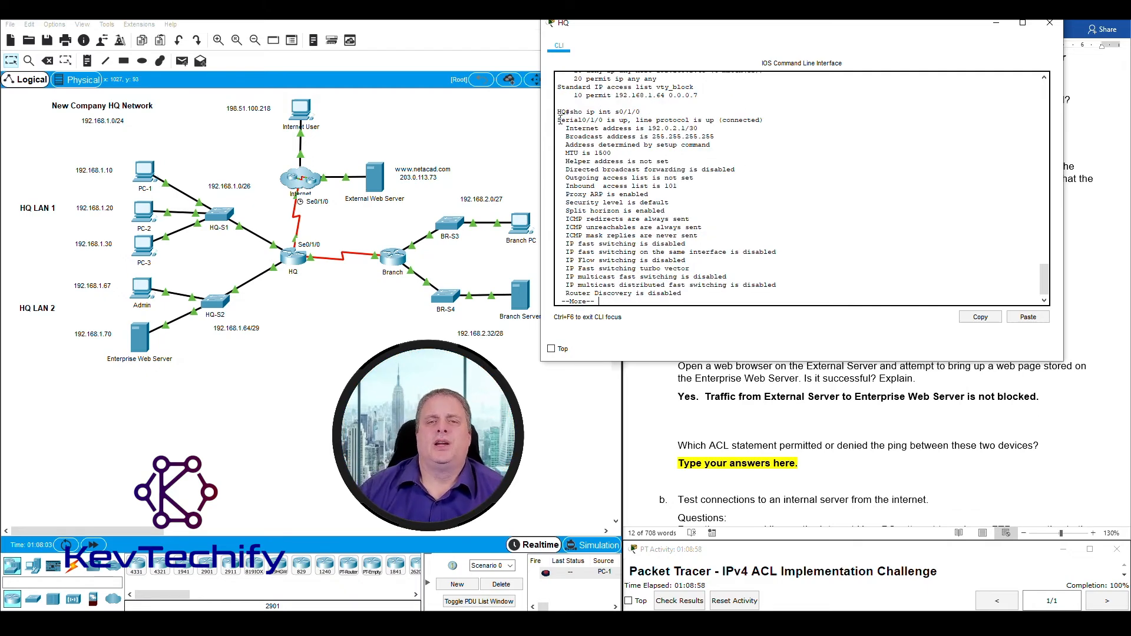
# Highlight Serial0/1/0's status, IP address, no outgoing list, and inbound access list 101.
pyautogui.moveTo(595, 119); pyautogui.dragTo(754, 119)
pyautogui.moveTo(565, 128); pyautogui.dragTo(694, 128)
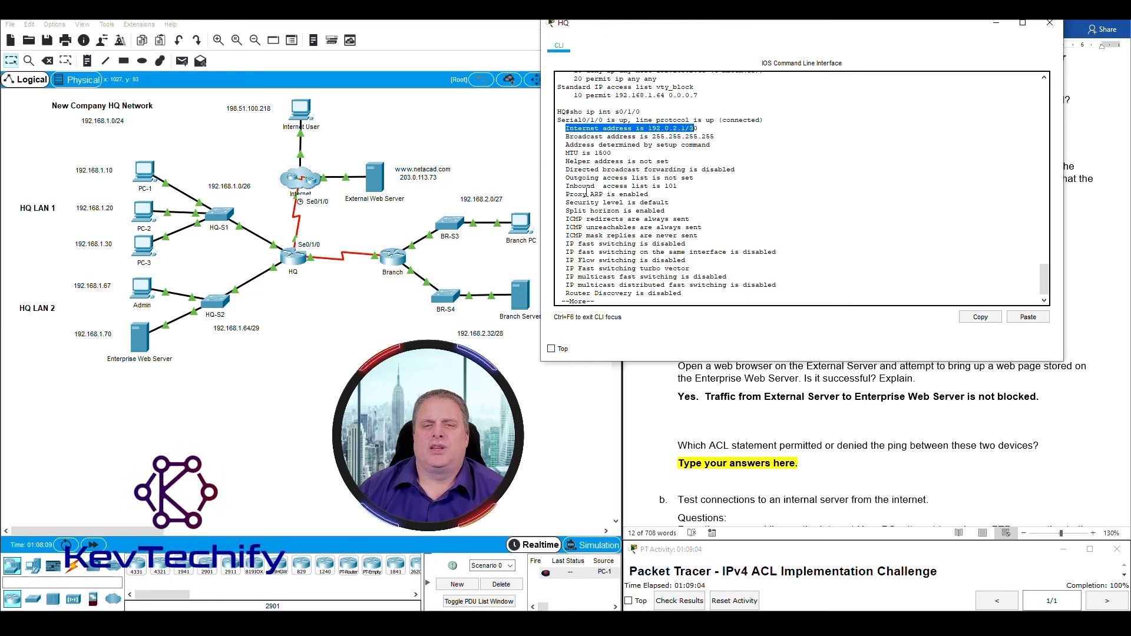
pyautogui.moveTo(566, 178); pyautogui.dragTo(666, 178)
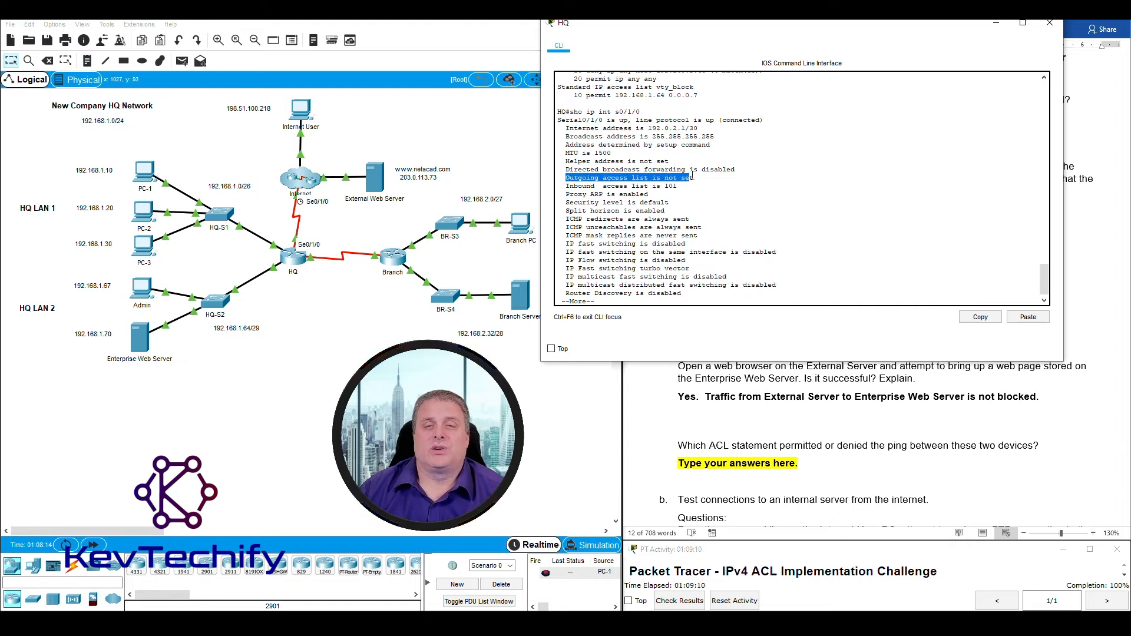
pyautogui.moveTo(566, 186); pyautogui.dragTo(685, 186)
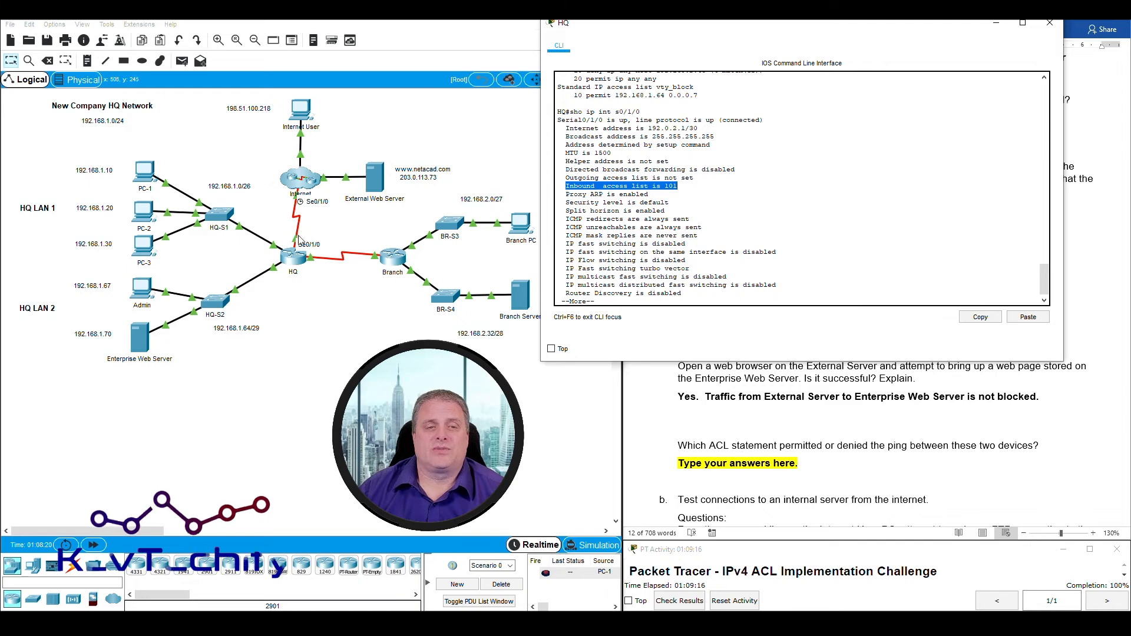
# Review ACL 101's deny FTP, deny ICMP and permit ip any any entries, then uncover the document.
pyautogui.scroll(2, 672, 198)
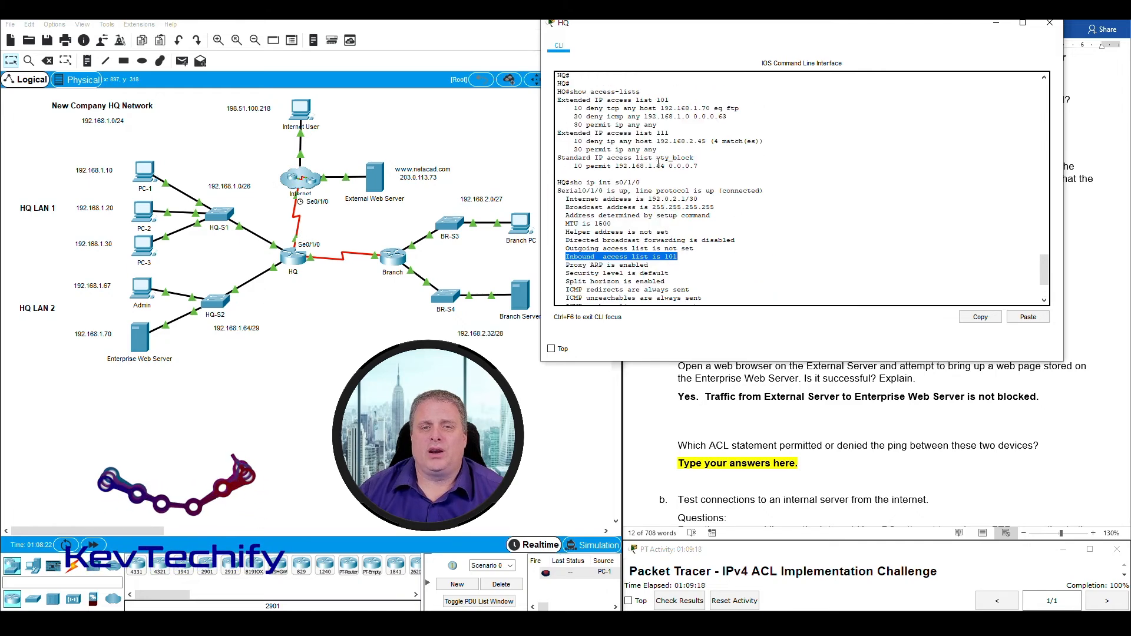
pyautogui.moveTo(626, 100); pyautogui.dragTo(673, 98)
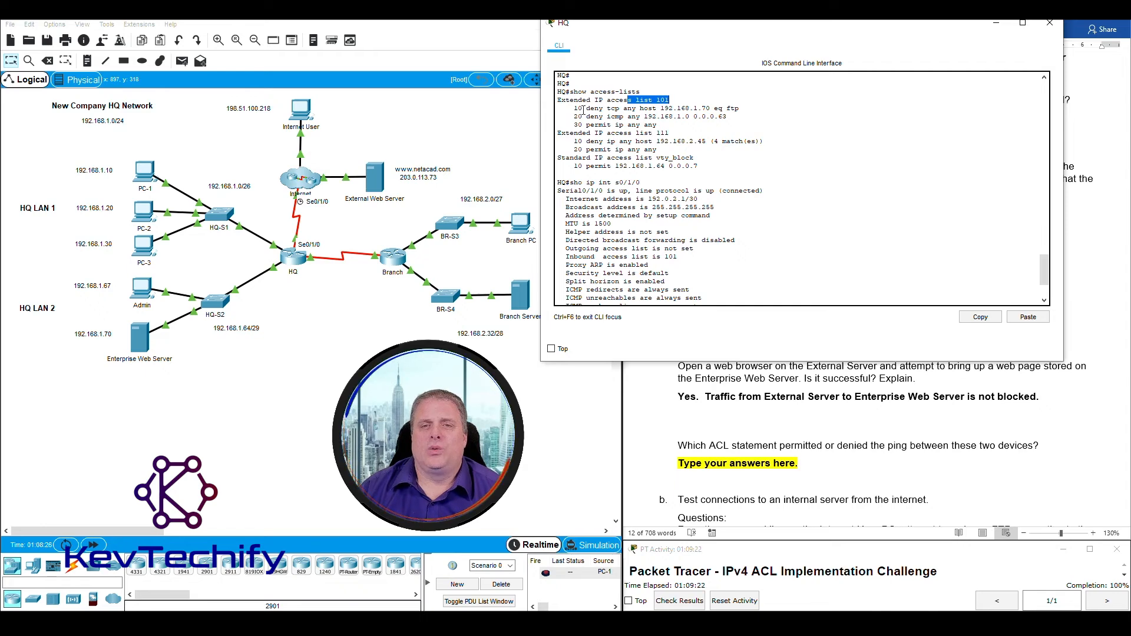
pyautogui.moveTo(582, 108); pyautogui.dragTo(741, 107)
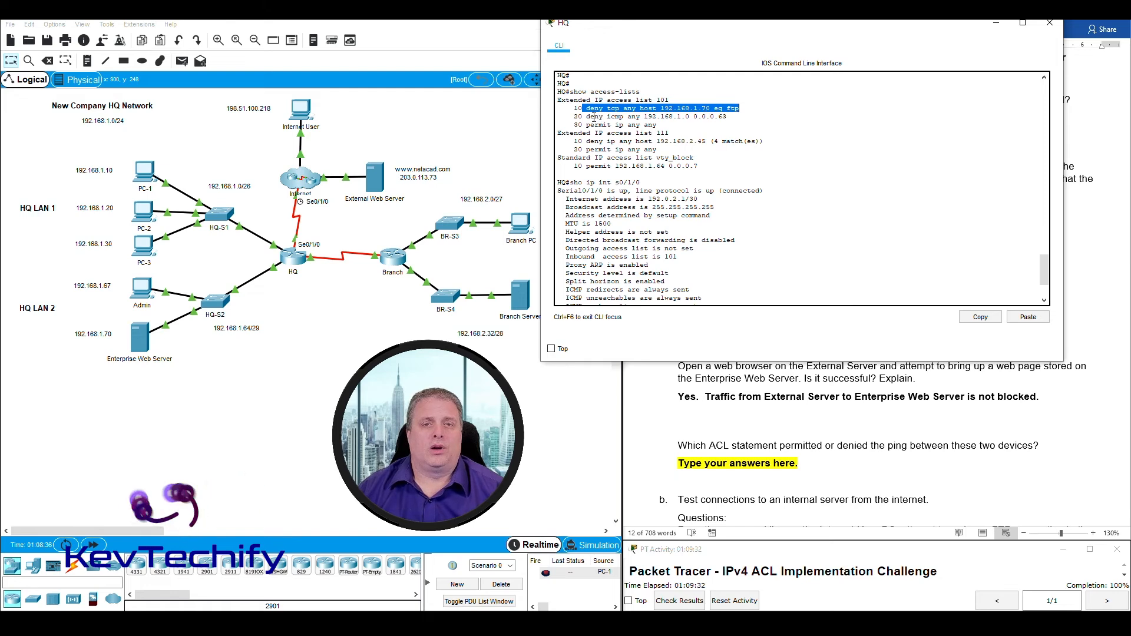
pyautogui.moveTo(586, 116); pyautogui.dragTo(697, 117)
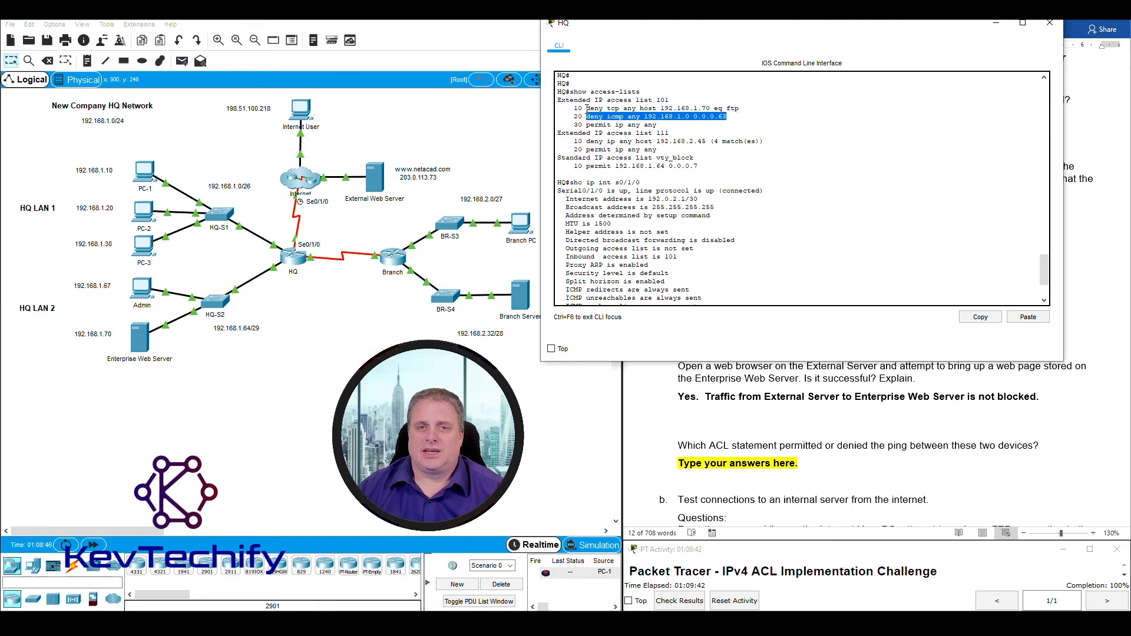
pyautogui.moveTo(587, 109); pyautogui.dragTo(657, 116)
pyautogui.moveTo(587, 125); pyautogui.dragTo(666, 124)
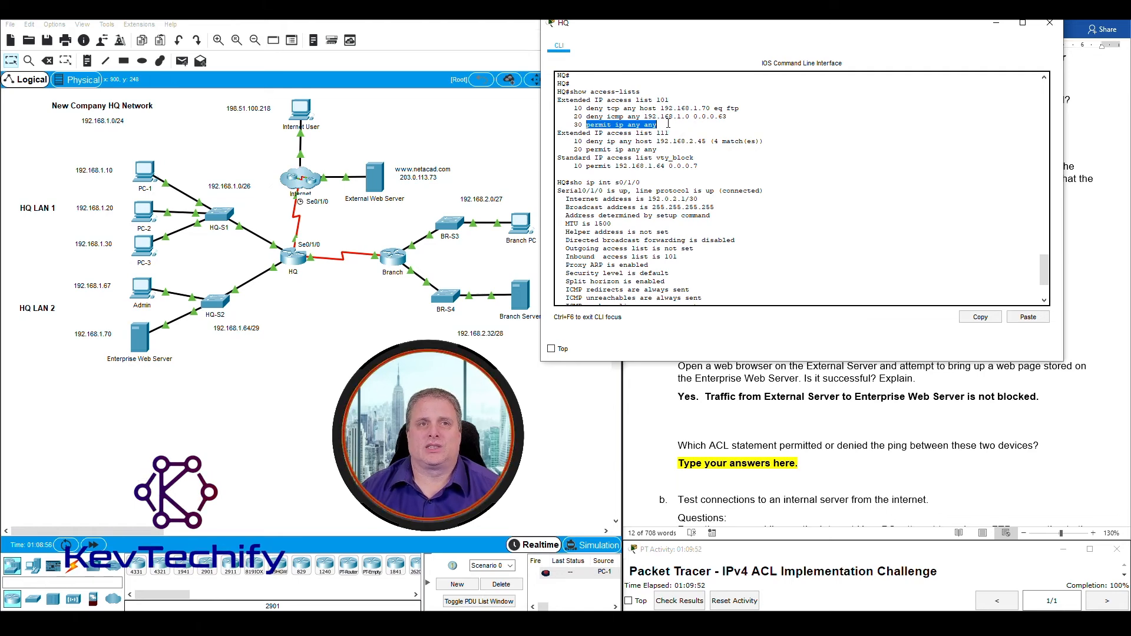
pyautogui.moveTo(758, 26); pyautogui.dragTo(383, 22)
pyautogui.click(733, 454)
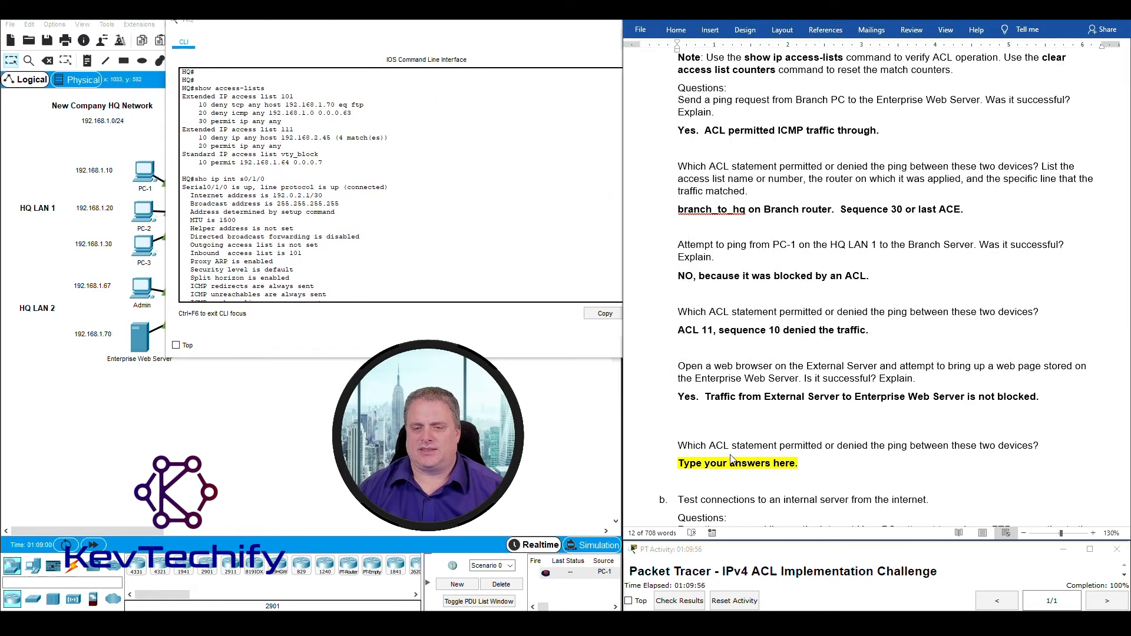
# Replace the ACL question's placeholder with 'Sequence 30 in ACL 101 on HQ router'.
pyautogui.click(692, 464)
pyautogui.moveTo(706, 465); pyautogui.dragTo(815, 469)
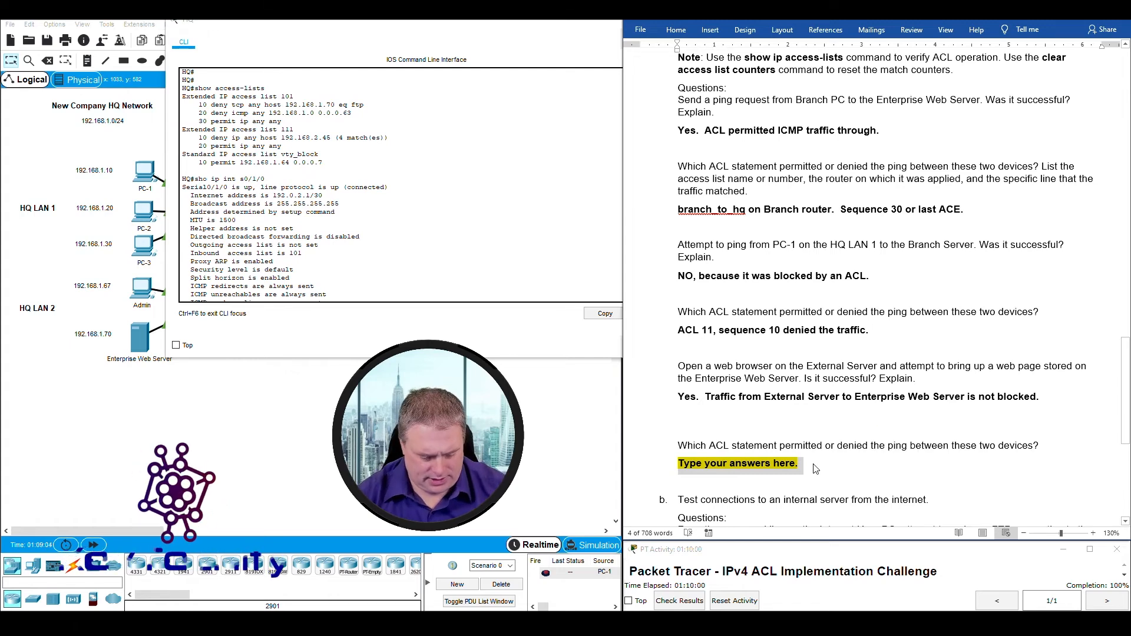
pyautogui.write('S')
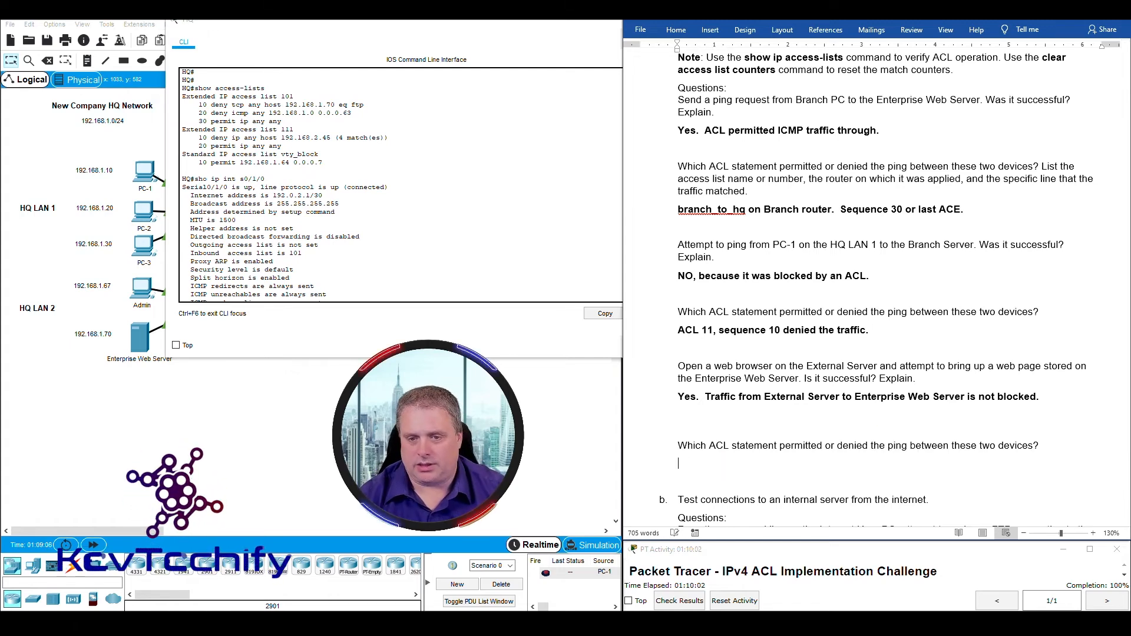
pyautogui.write('equence 30 in ACL 101 on')
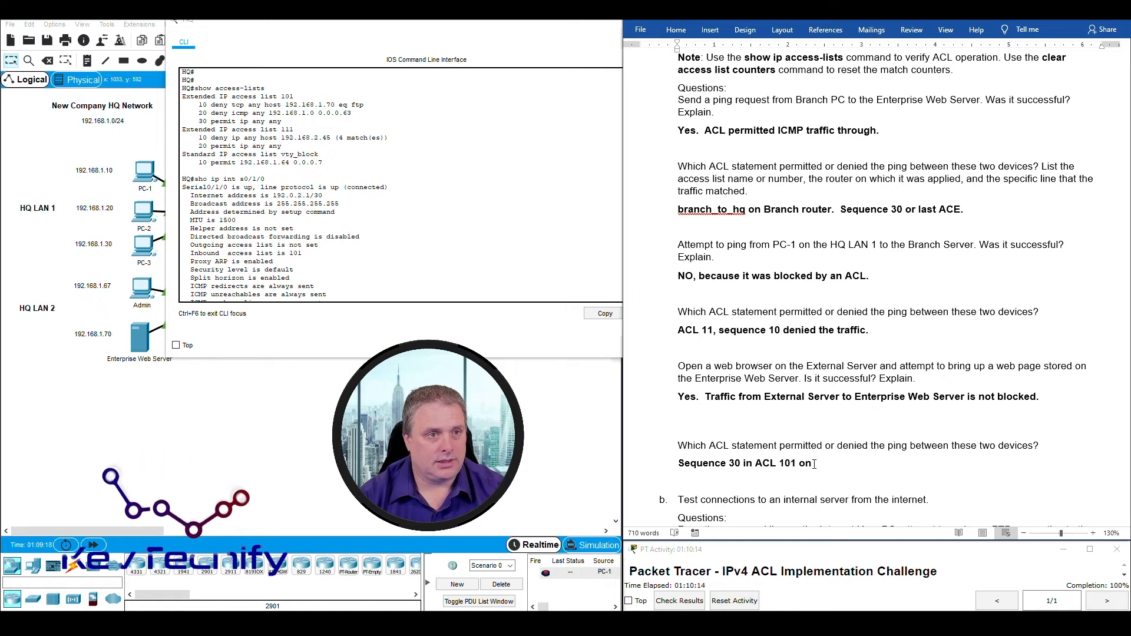
pyautogui.write('HQ router')
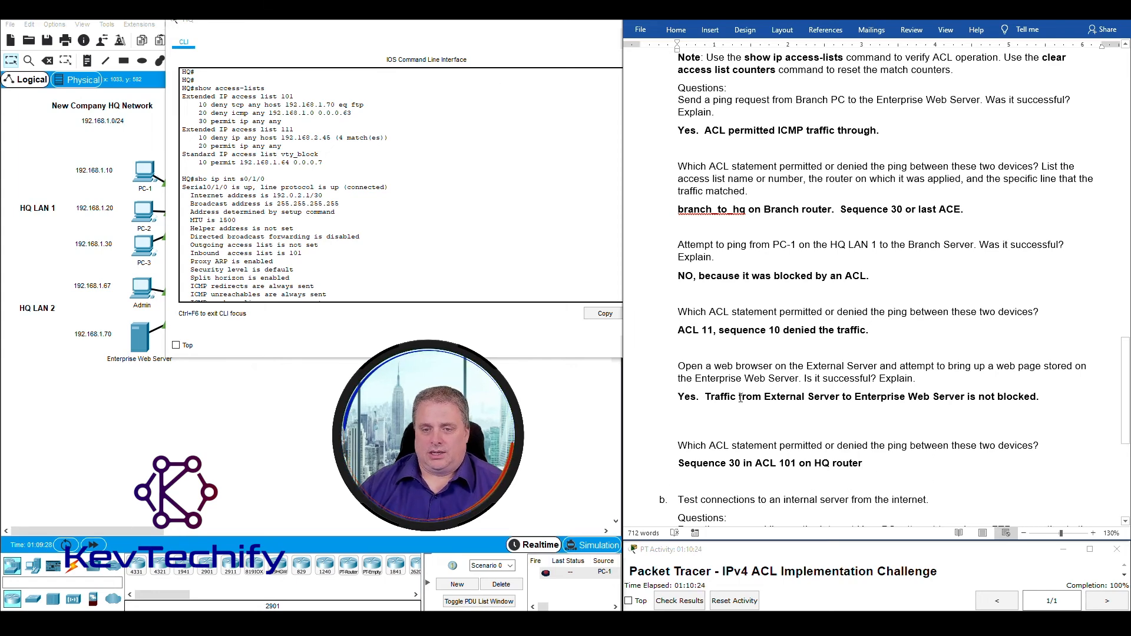
pyautogui.scroll(-5, 741, 398)
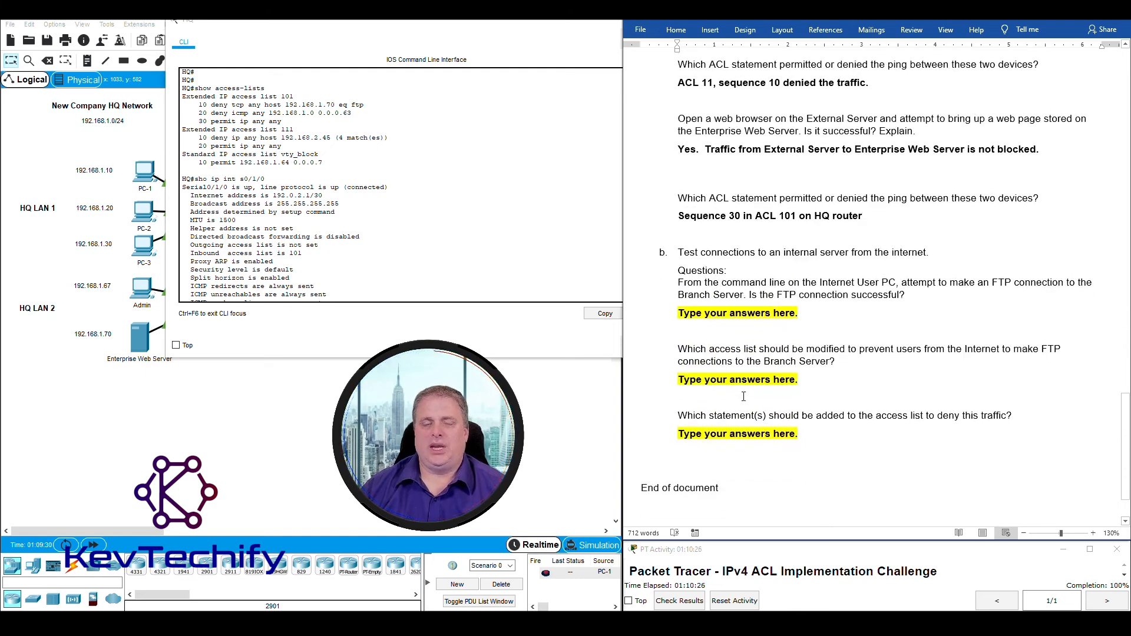
# Put away the HQ console and highlight the Branch-to-HQ LAN devices and internet devices.
pyautogui.click(581, 24)
pyautogui.click(618, 24)
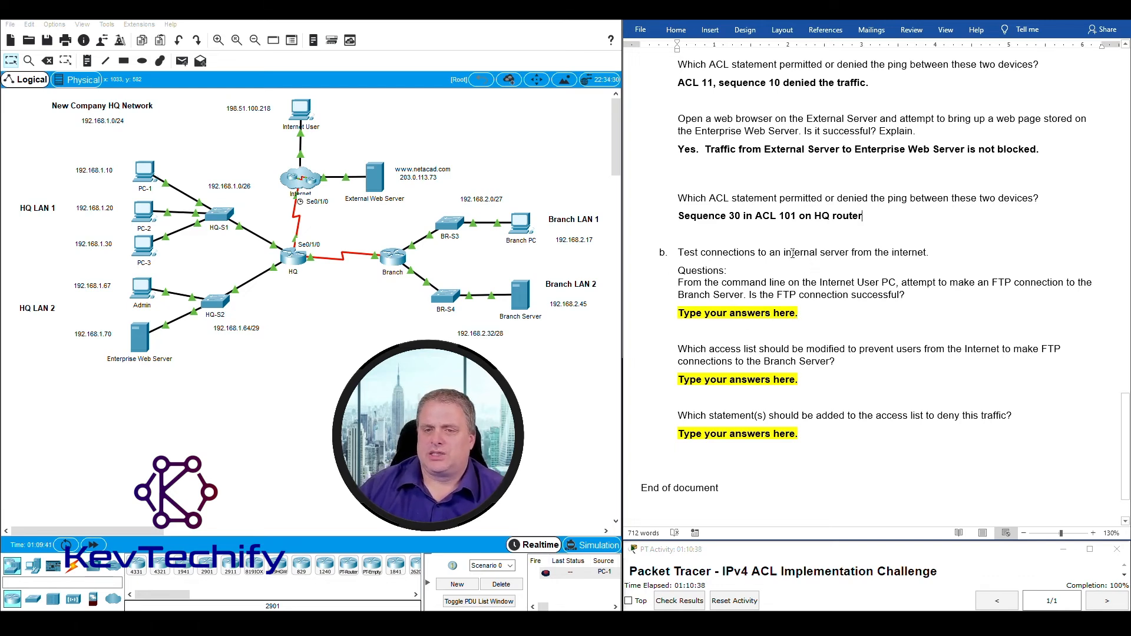
pyautogui.moveTo(577, 359); pyautogui.dragTo(52, 207)
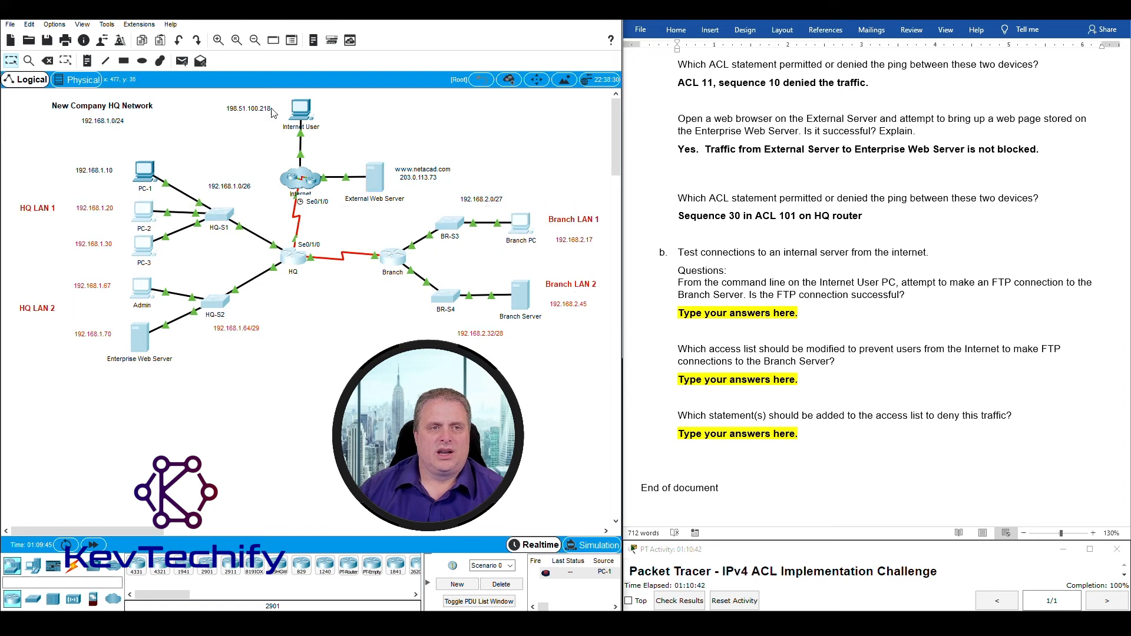
pyautogui.click(254, 119)
pyautogui.moveTo(228, 94); pyautogui.dragTo(405, 193)
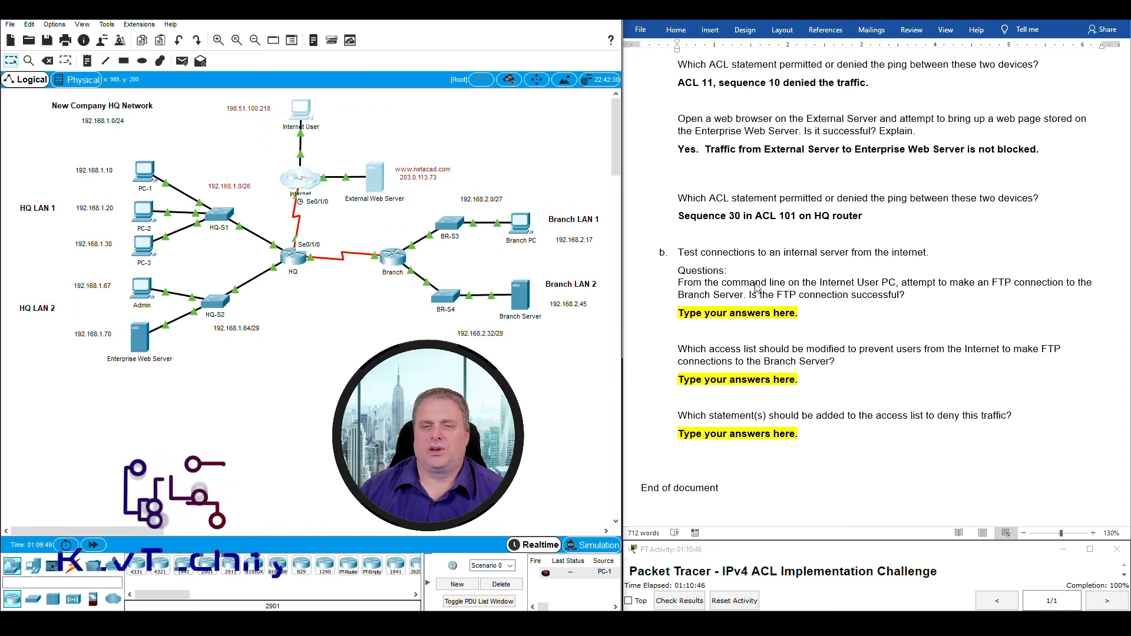
pyautogui.click(707, 284)
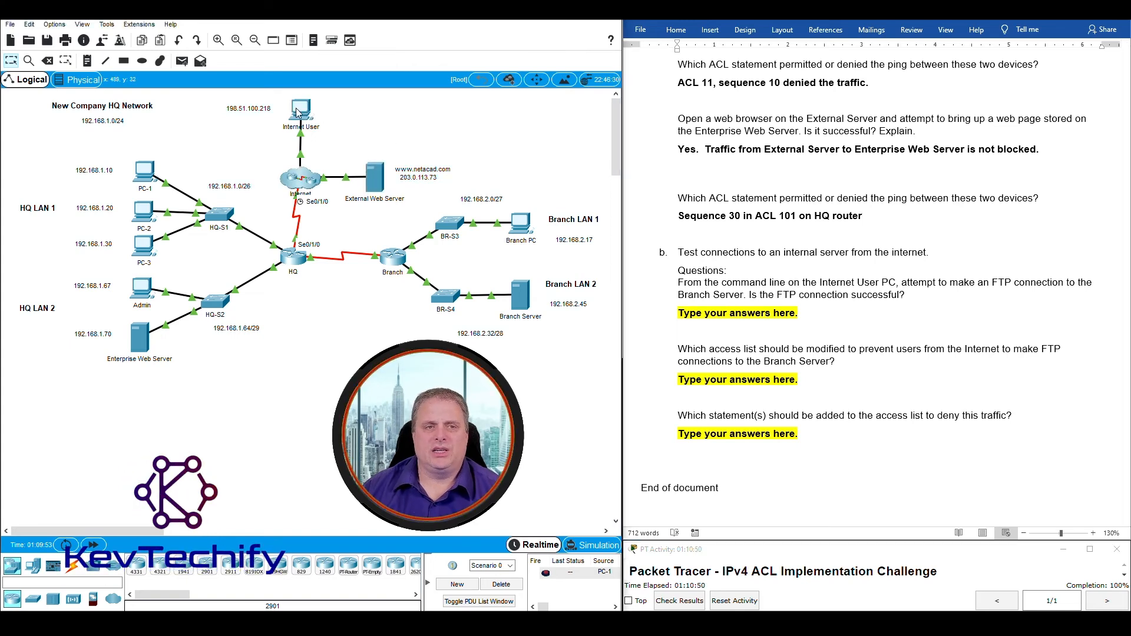
# Point out the Internet User PC and Branch Server, then open the Internet User PC.
pyautogui.moveTo(346, 129); pyautogui.dragTo(259, 99)
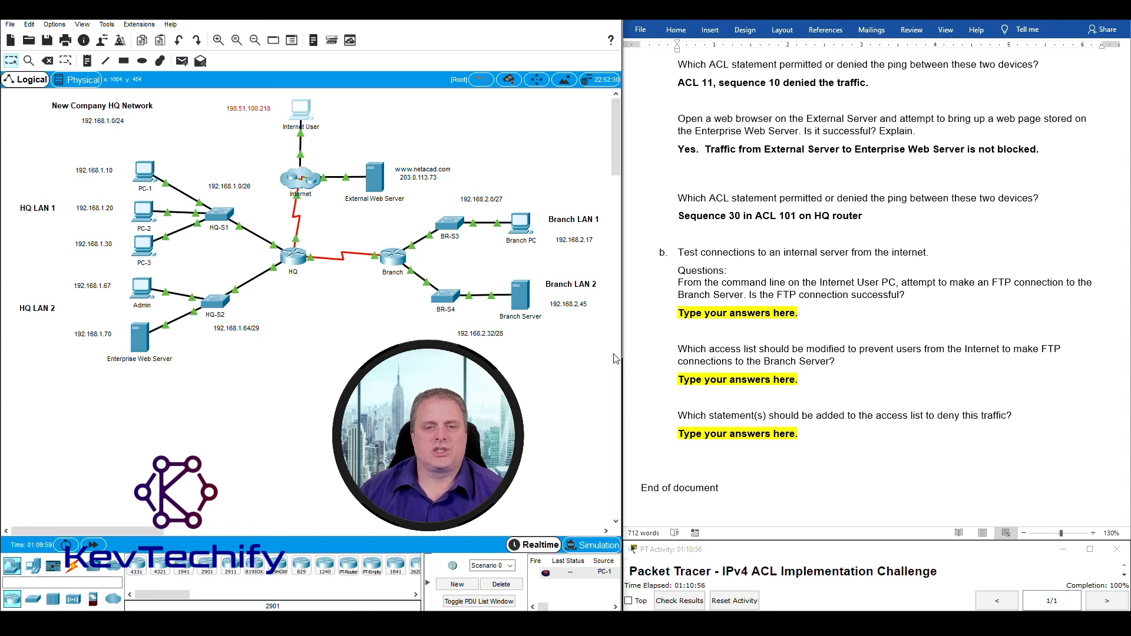
pyautogui.moveTo(549, 342); pyautogui.dragTo(511, 287)
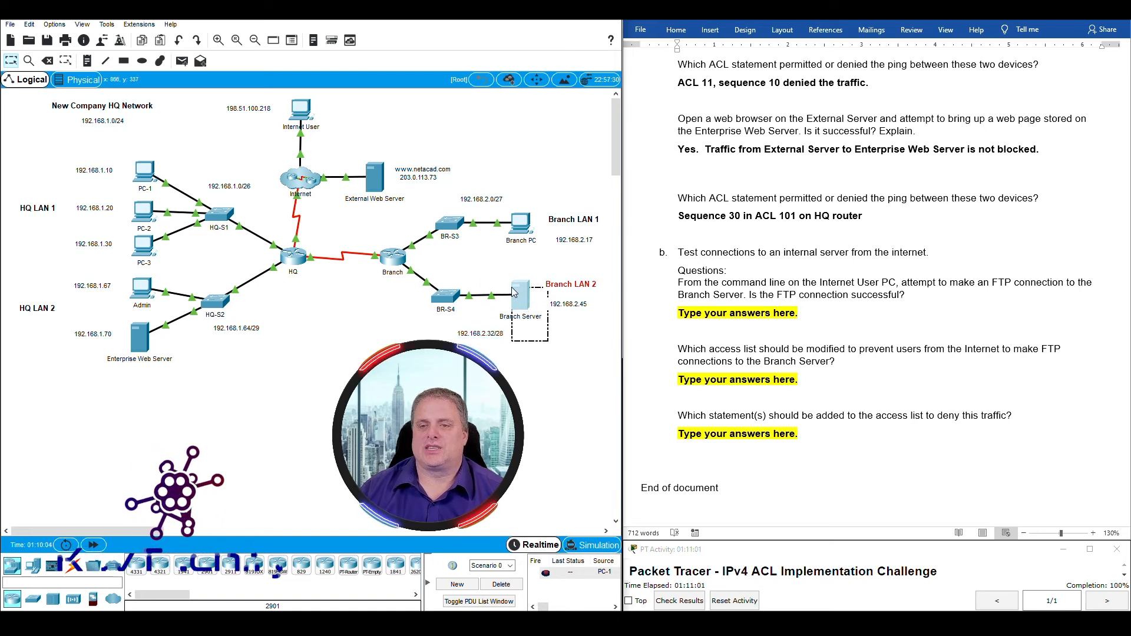
pyautogui.click(302, 112)
pyautogui.moveTo(508, 140); pyautogui.dragTo(235, 33)
# FTP to the Branch Server at 192.168.2.45, log in with the lab credentials, then quit.
pyautogui.click(383, 88)
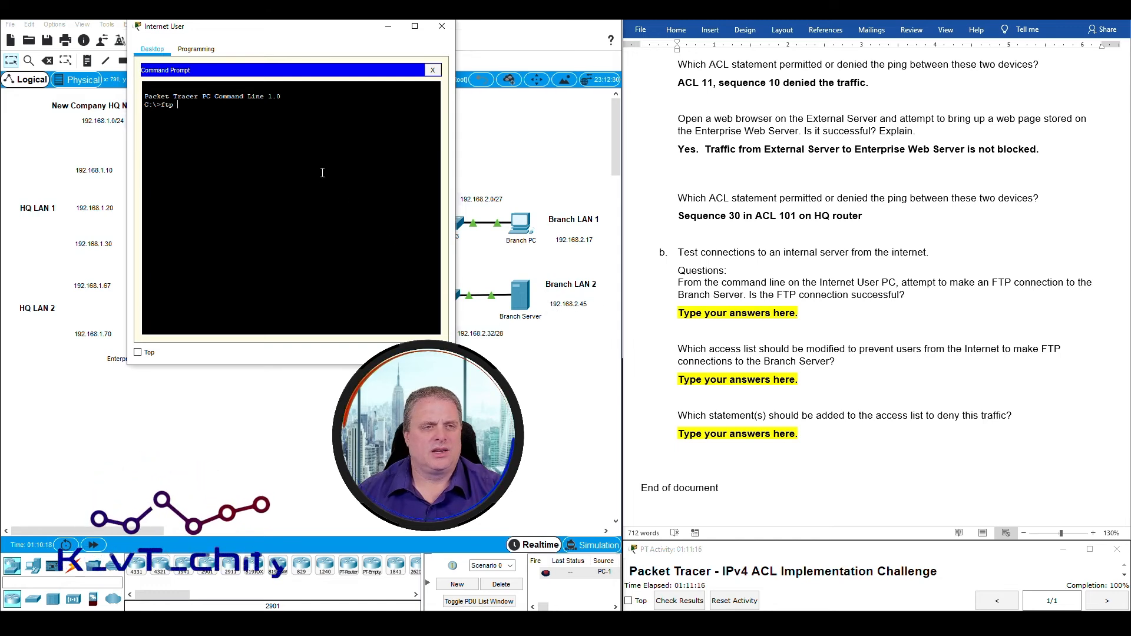
pyautogui.write('192')
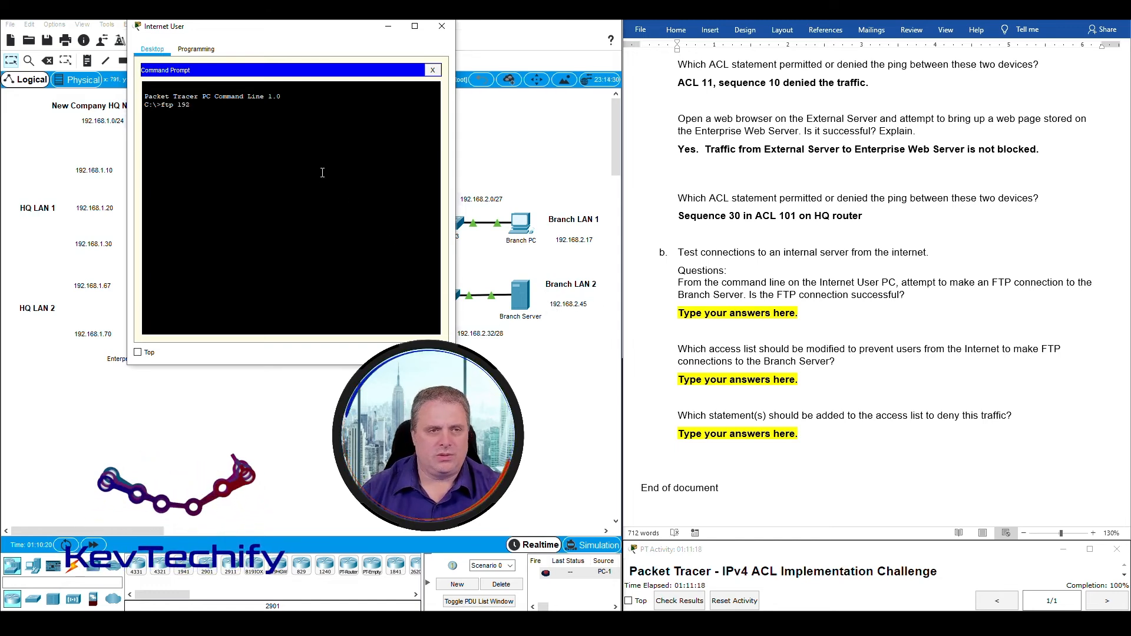
pyautogui.write('.168.2')
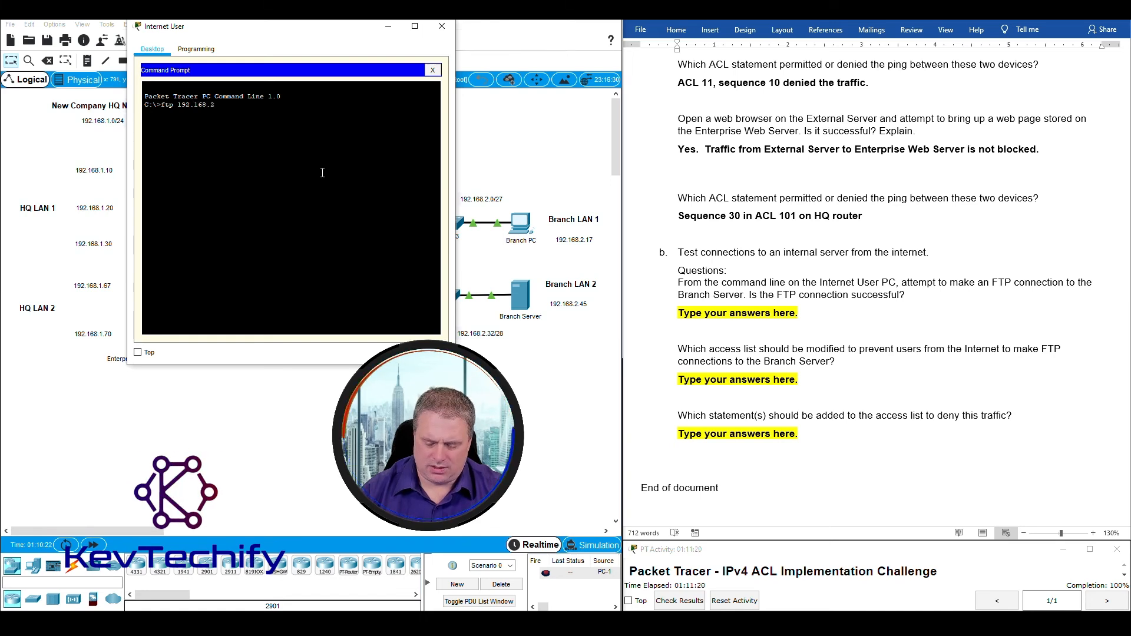
pyautogui.write('.45')
pyautogui.press('Return')
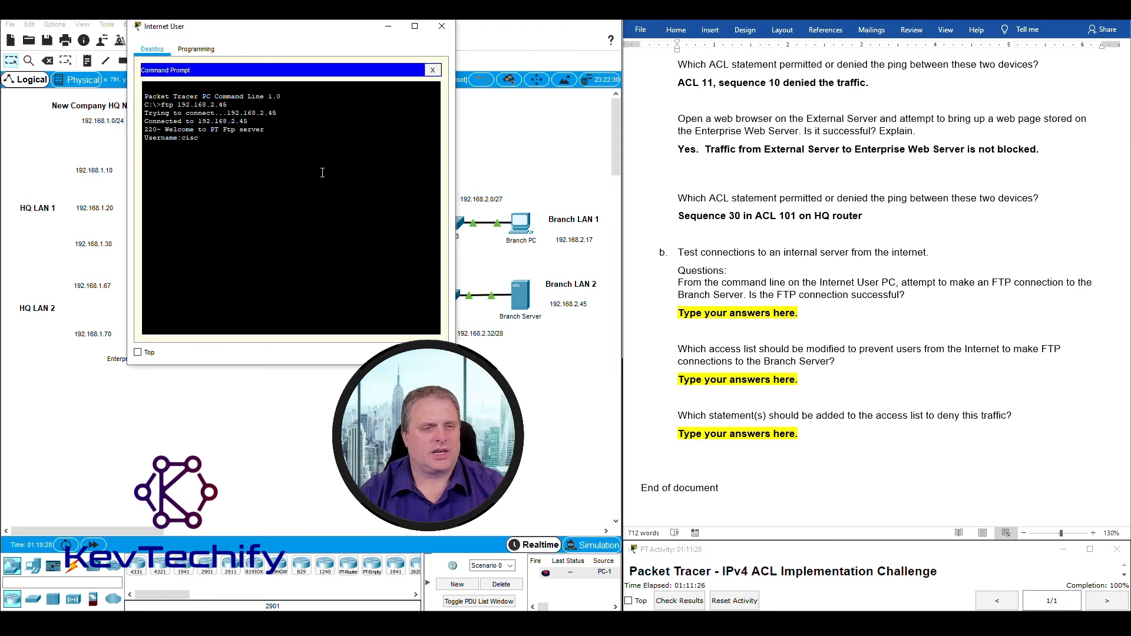
pyautogui.write('cisco')
pyautogui.press('Return')
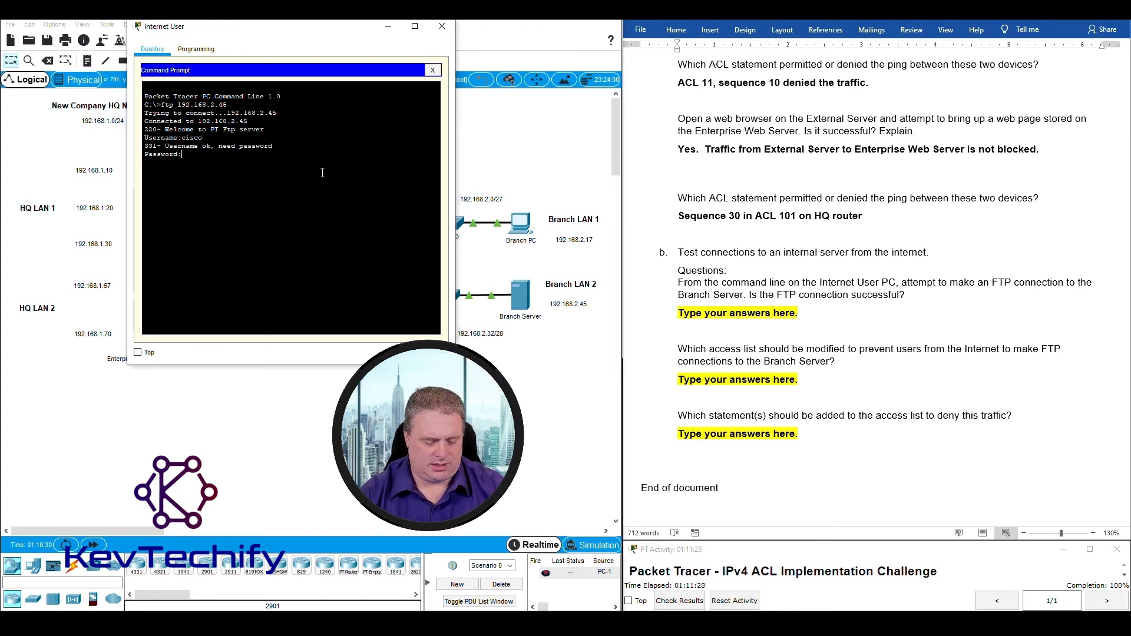
pyautogui.write('cisco')
pyautogui.press('Return')
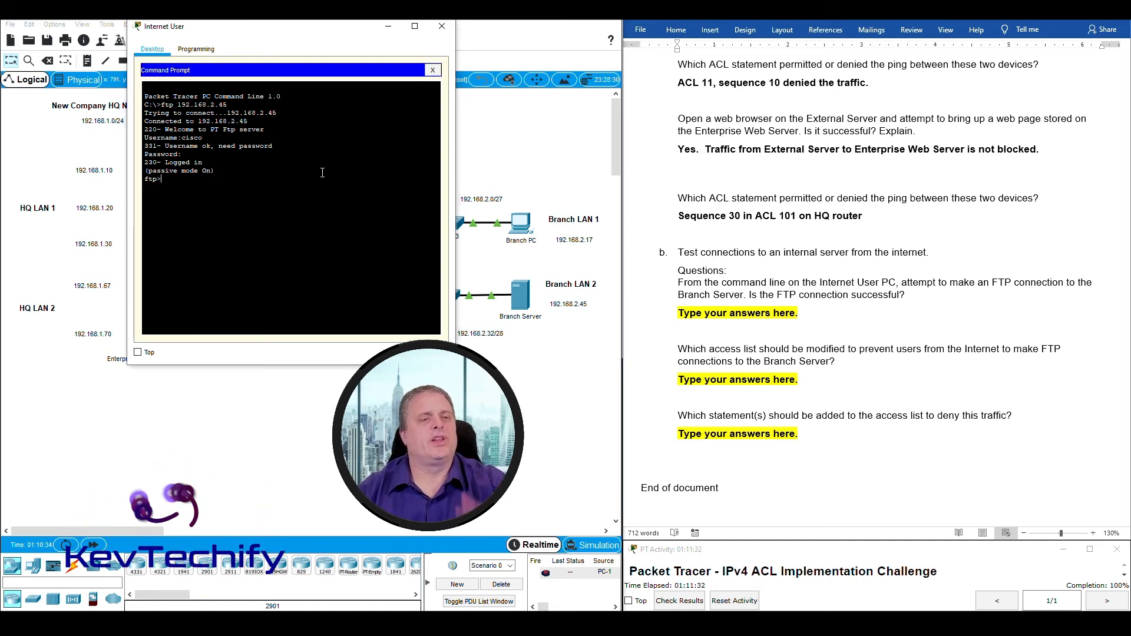
pyautogui.write('qui')
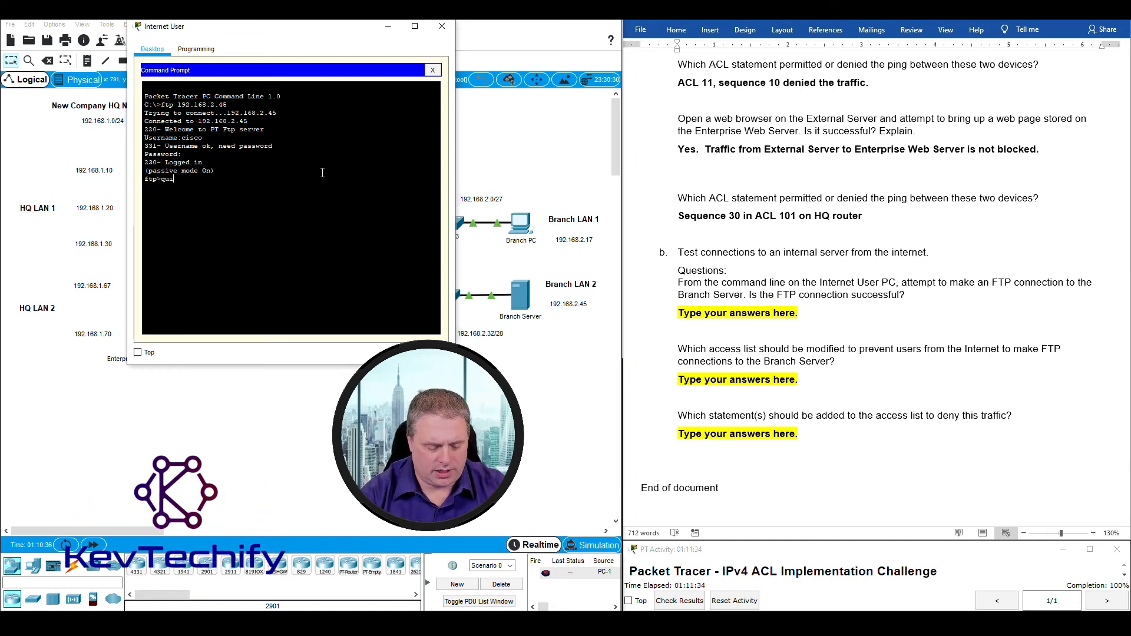
pyautogui.write('t')
pyautogui.press('Return')
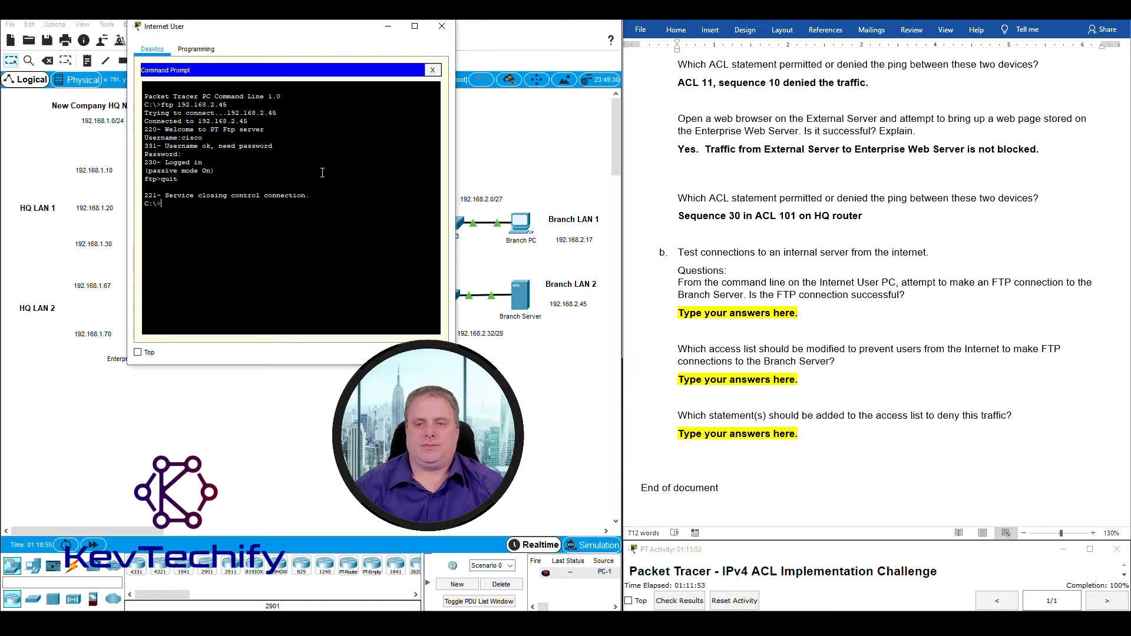
# Answer 'Yes' to the Internet User FTP question and hide the Internet User desktop.
pyautogui.click(689, 312)
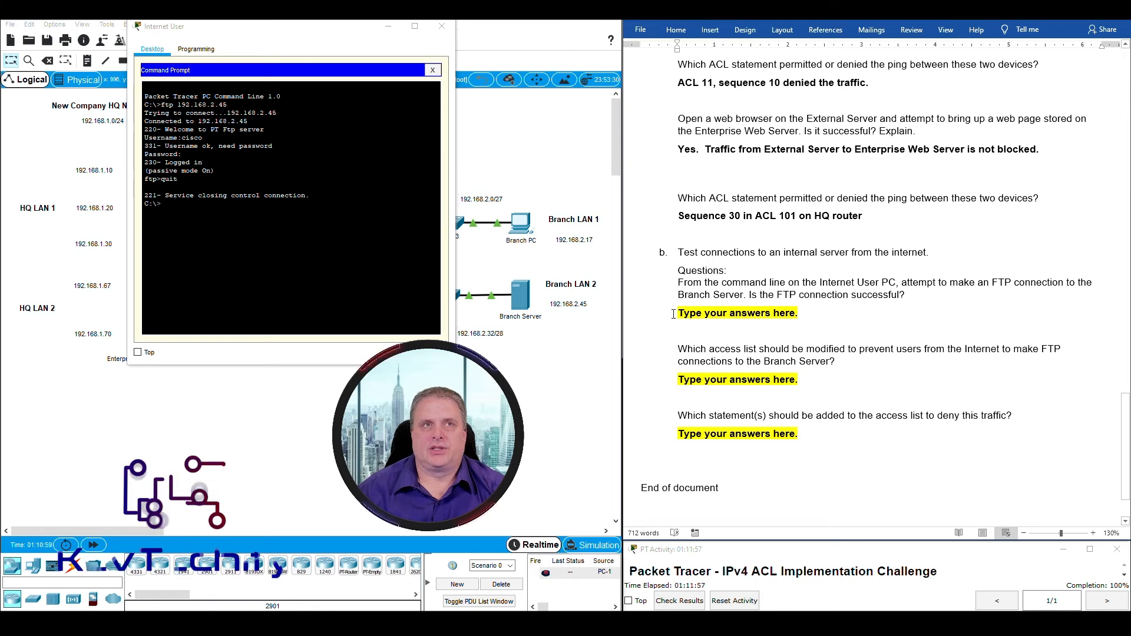
pyautogui.moveTo(689, 313); pyautogui.dragTo(803, 318)
pyautogui.write('Yes')
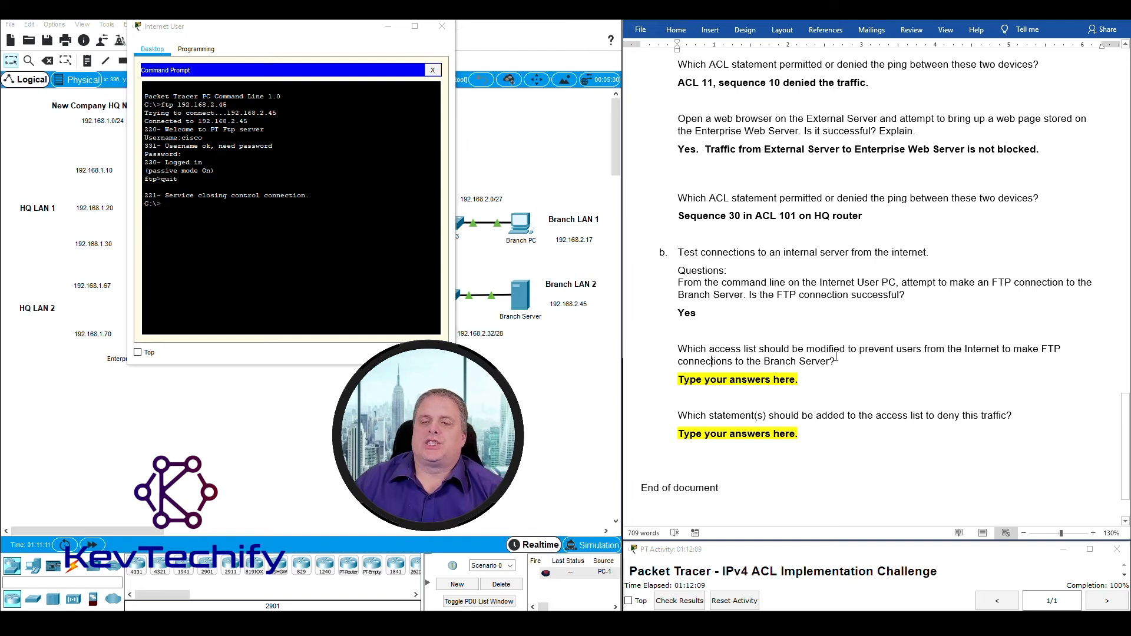
pyautogui.click(391, 27)
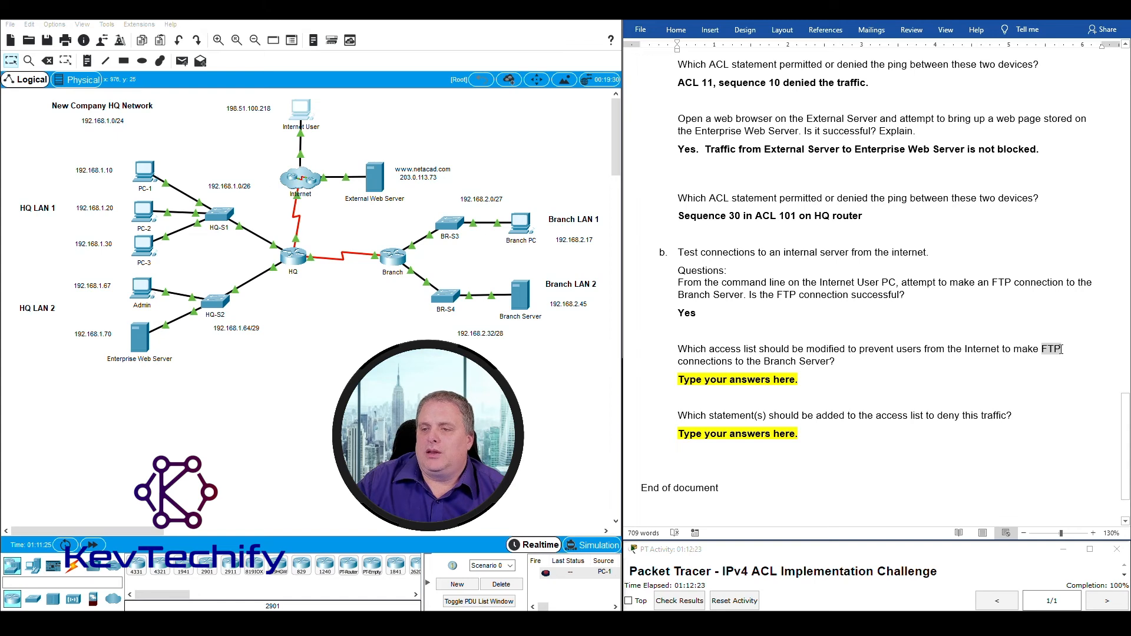
# Highlight the word FTP in the next lab question.
pyautogui.doubleClick(1062, 349)
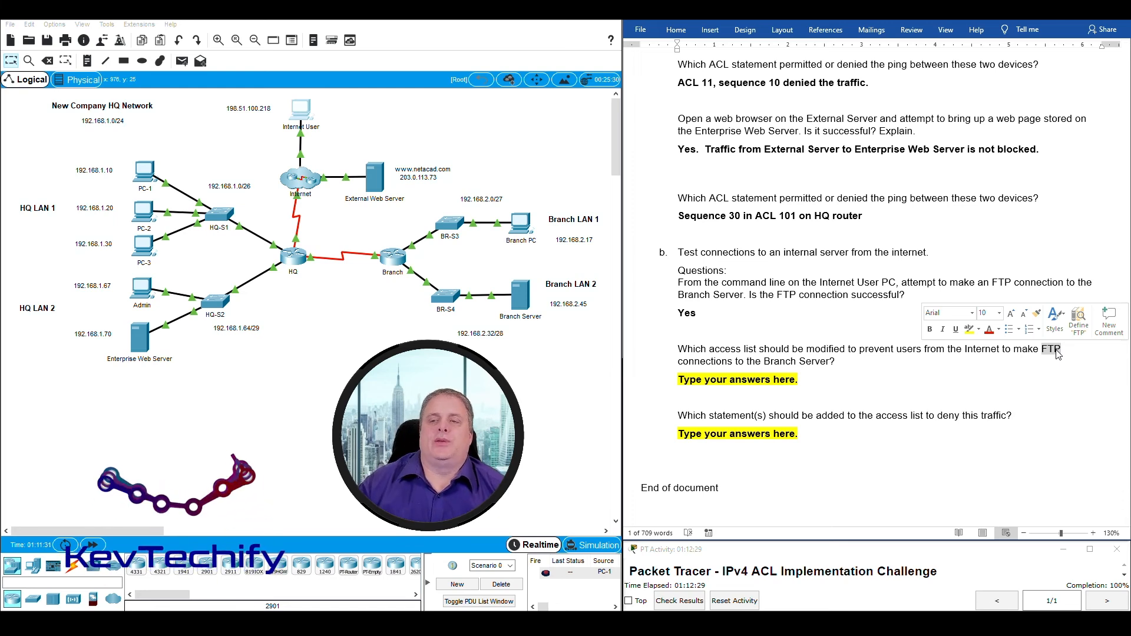
pyautogui.click(1061, 379)
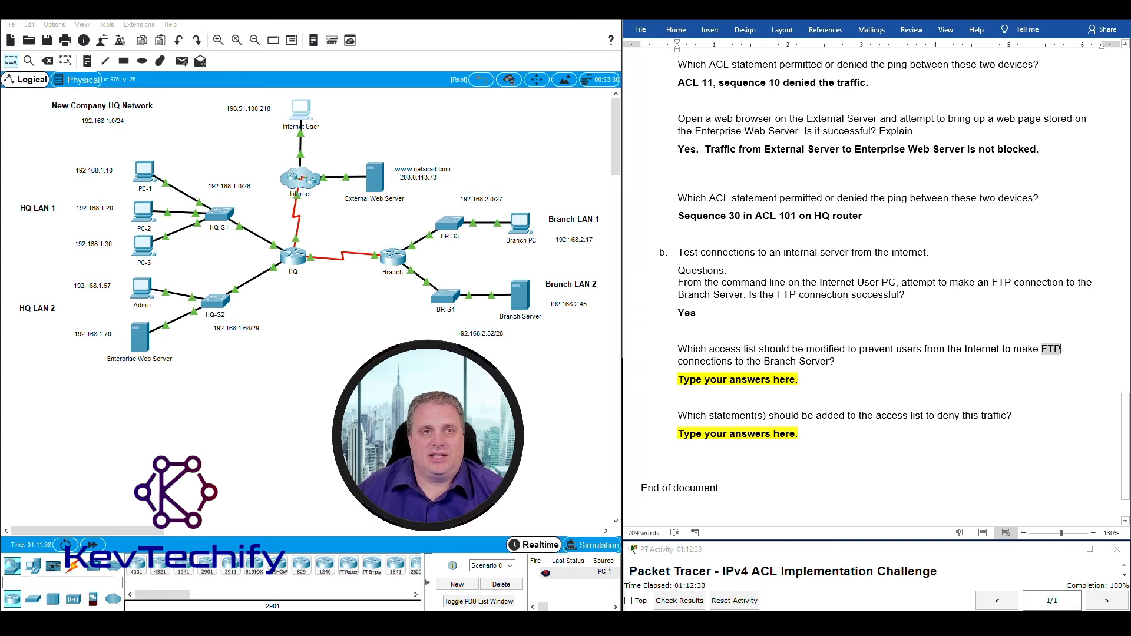
pyautogui.doubleClick(1061, 349)
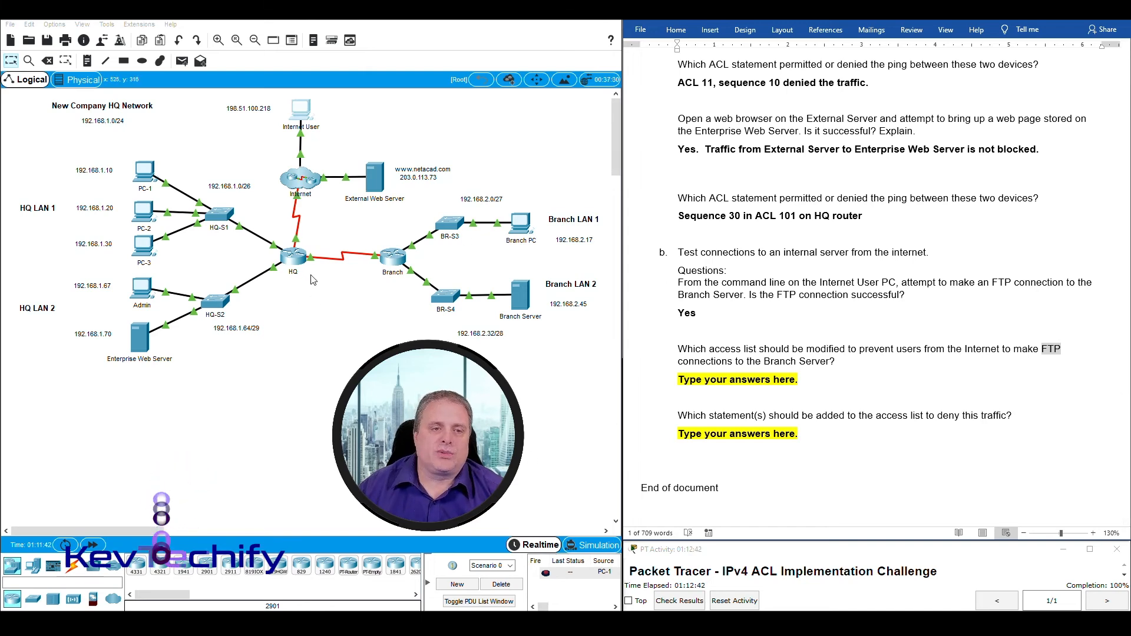
pyautogui.click(277, 247)
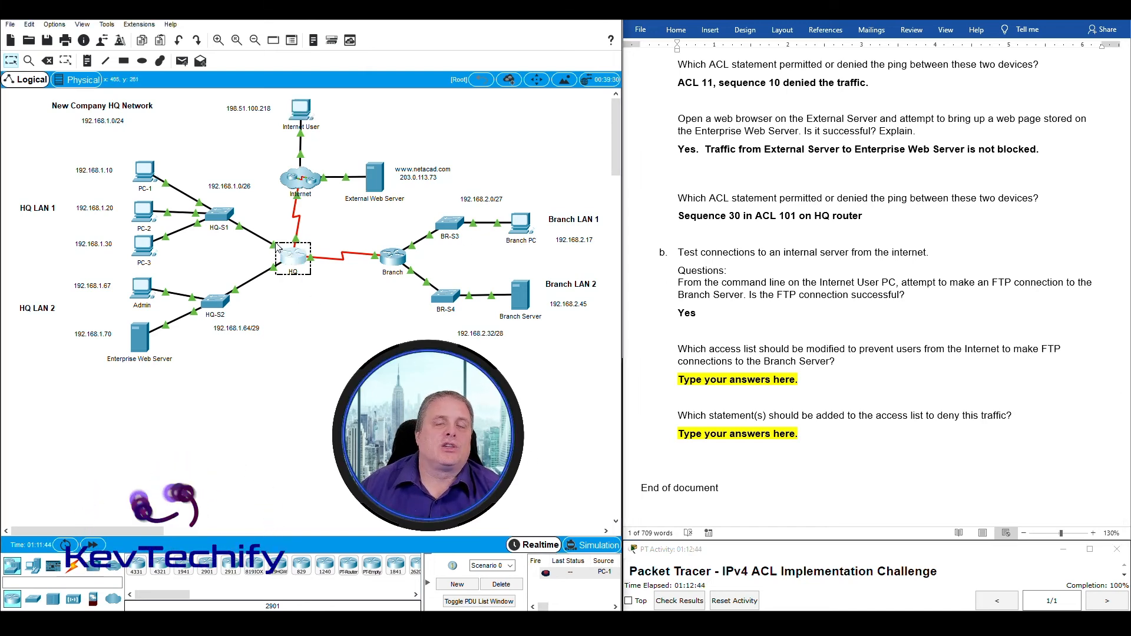
# Run 'show access-list' on HQ and highlight the Extended IP access list 101 line.
pyautogui.click(298, 260)
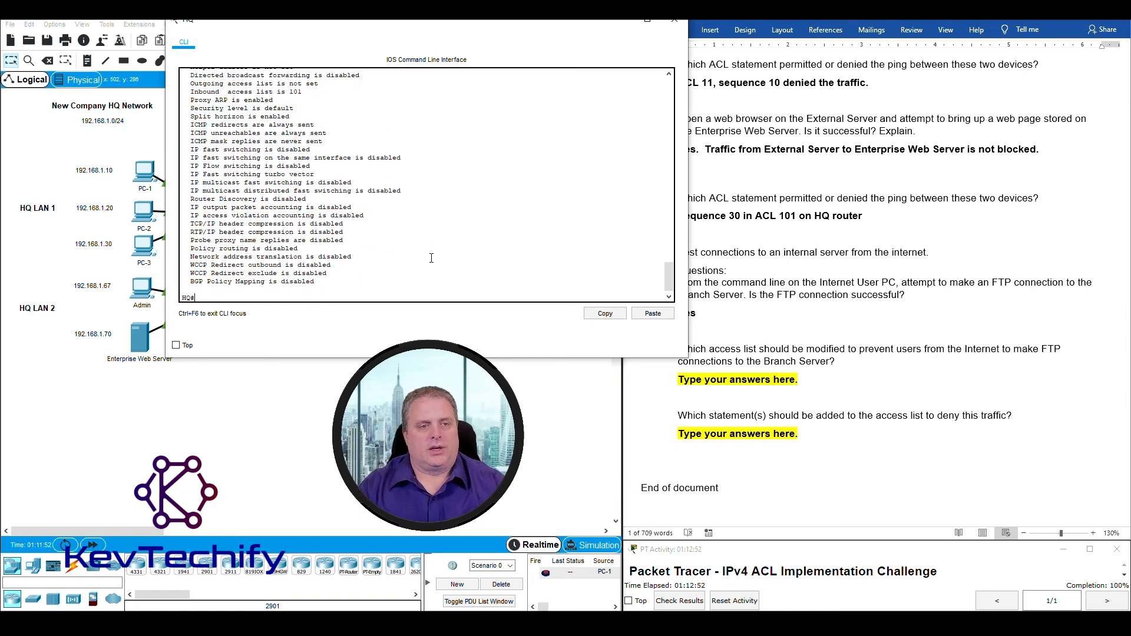
pyautogui.press('Return')
pyautogui.press('Return')
pyautogui.press('Return')
pyautogui.press('Return')
pyautogui.press('Return')
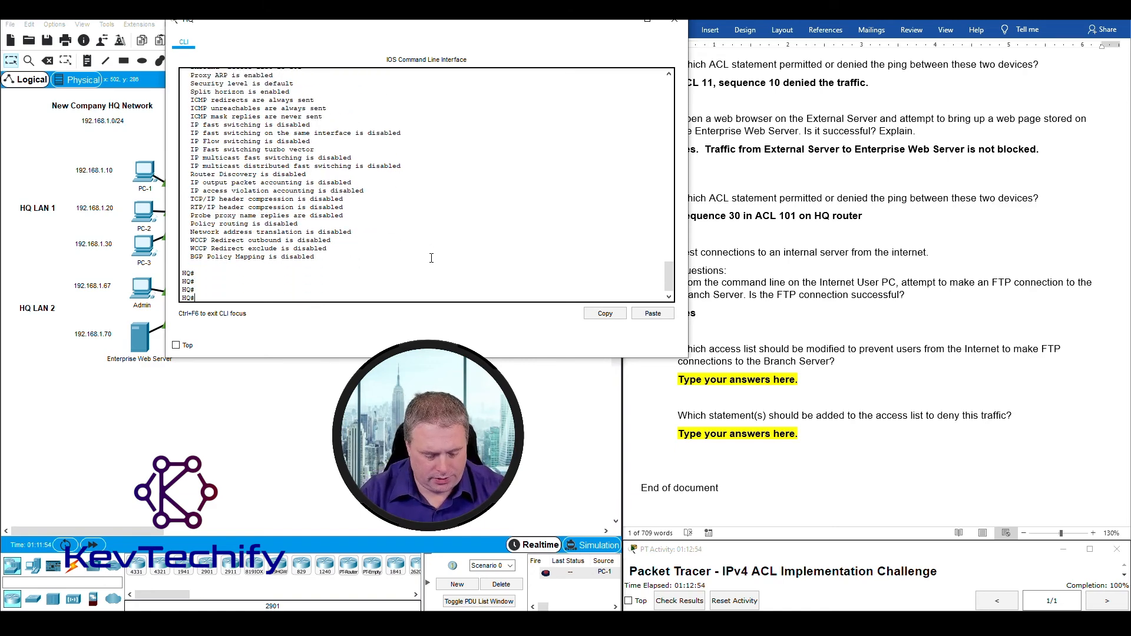
pyautogui.write('show ac')
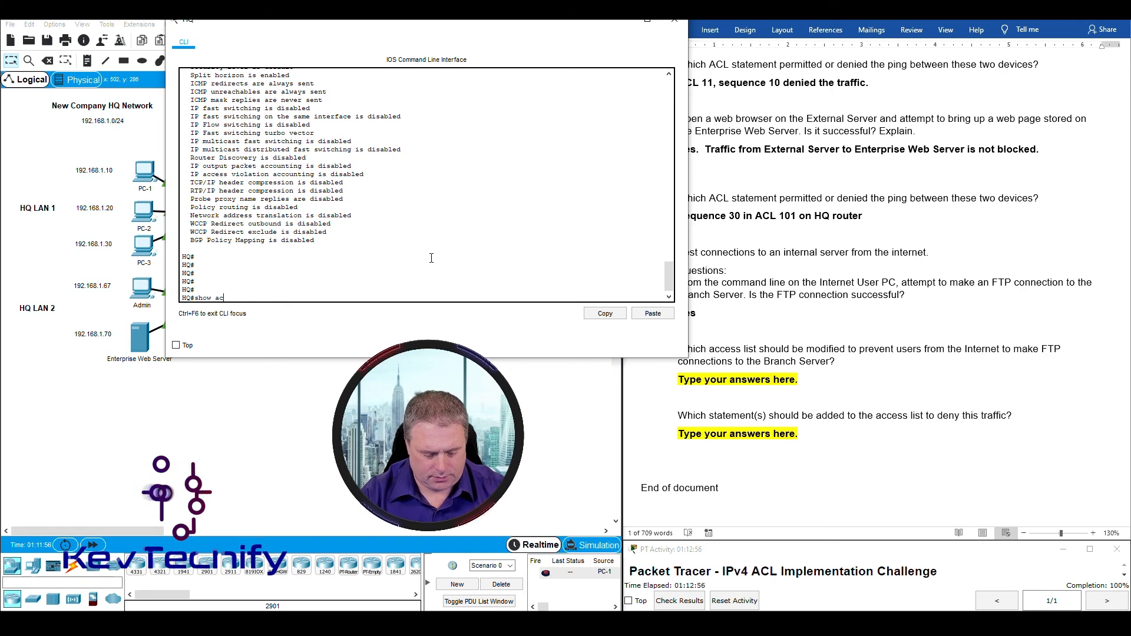
pyautogui.write('cess-list')
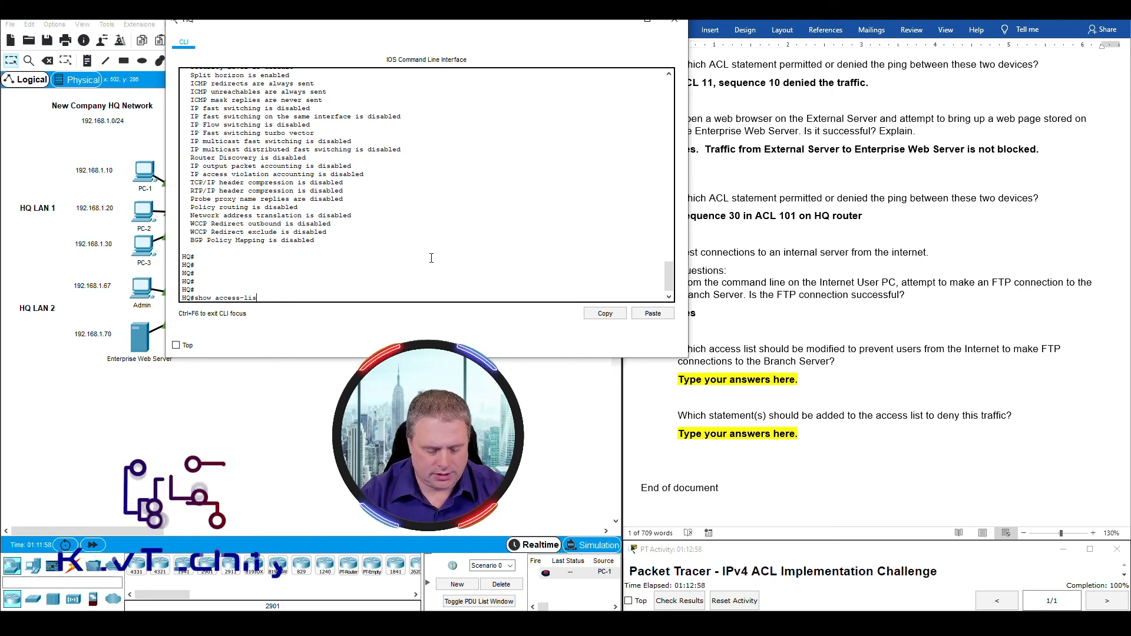
pyautogui.press('Return')
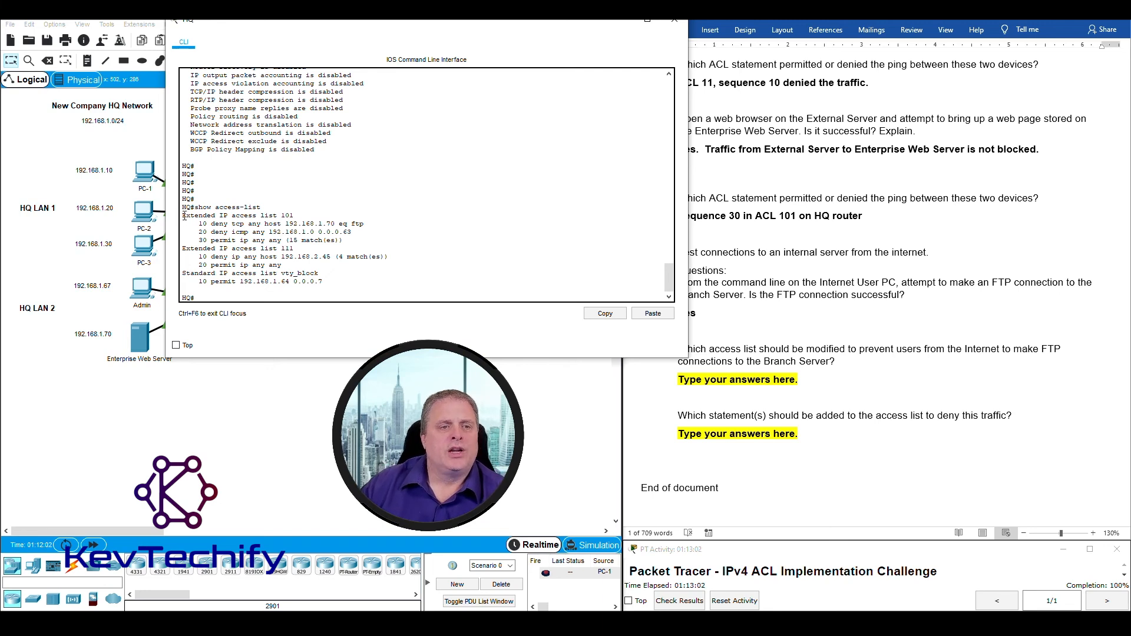
pyautogui.moveTo(183, 248); pyautogui.dragTo(203, 275)
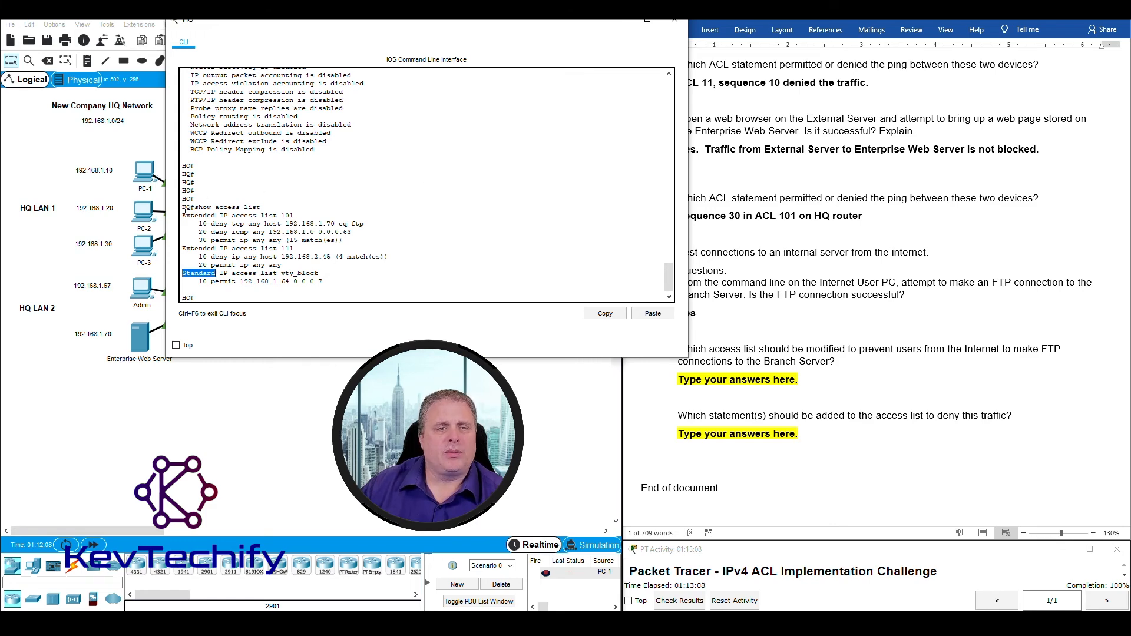
pyautogui.moveTo(184, 216); pyautogui.dragTo(311, 216)
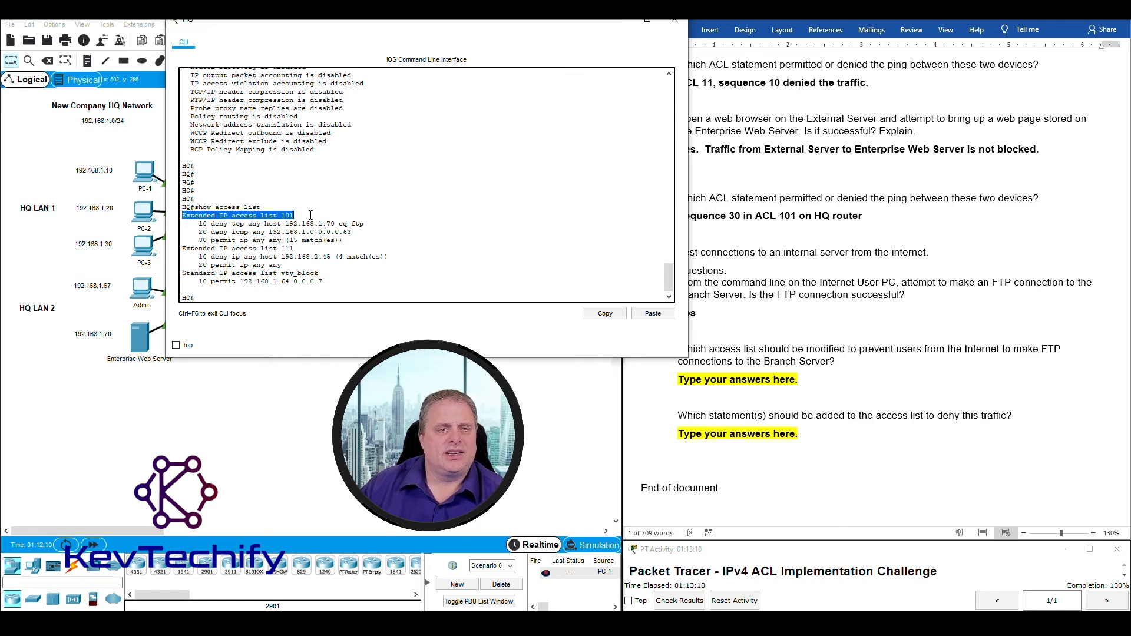
pyautogui.moveTo(317, 24); pyautogui.dragTo(587, 53)
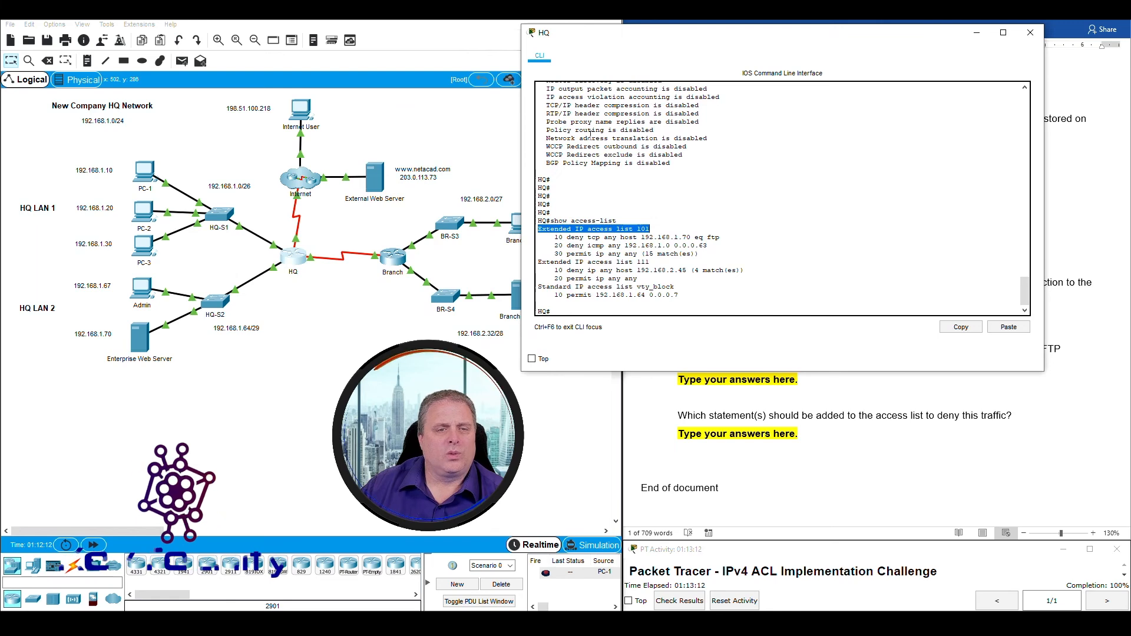
pyautogui.moveTo(288, 228); pyautogui.dragTo(306, 249)
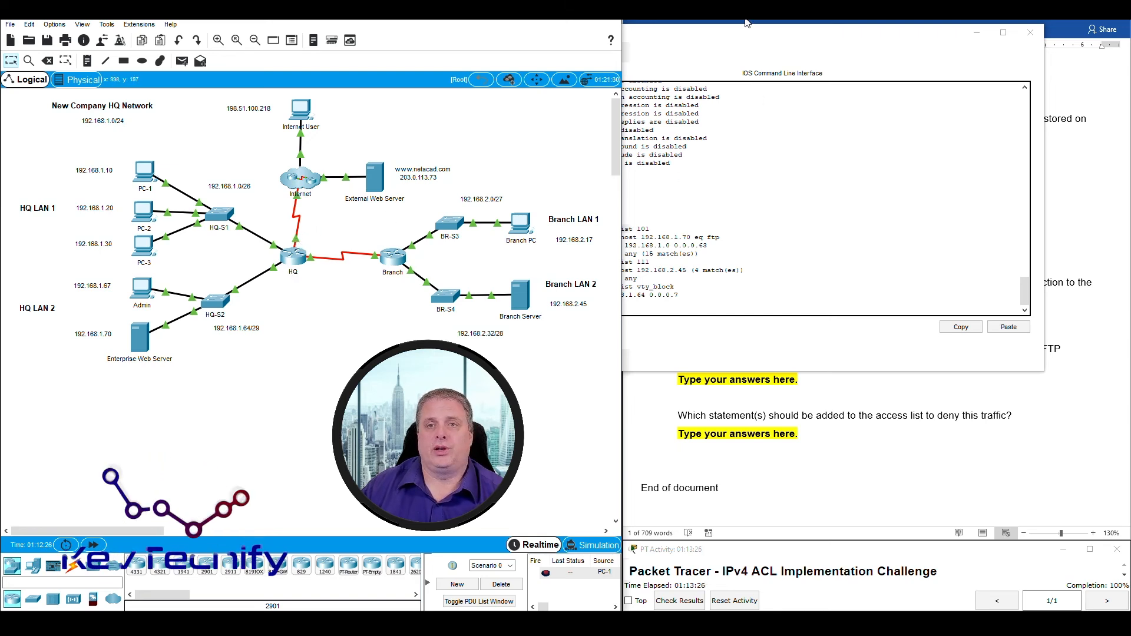
pyautogui.tripleClick(627, 231)
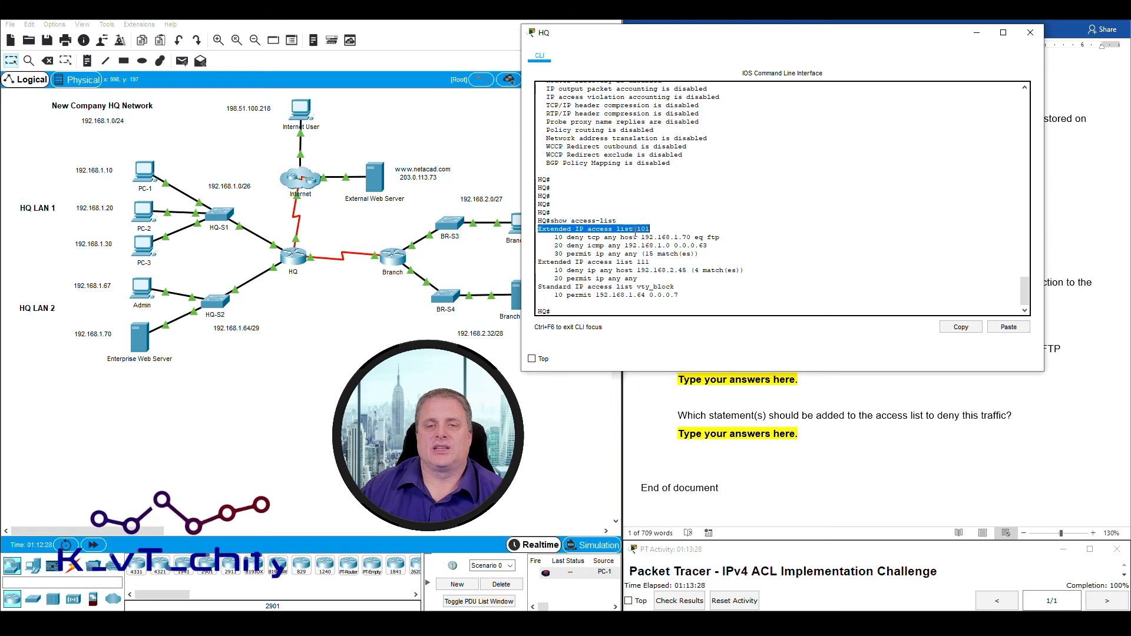
# Type 'Access list 101 on HQ router. To deny FTP traffic.' under the access-list question.
pyautogui.moveTo(762, 38); pyautogui.dragTo(320, 20)
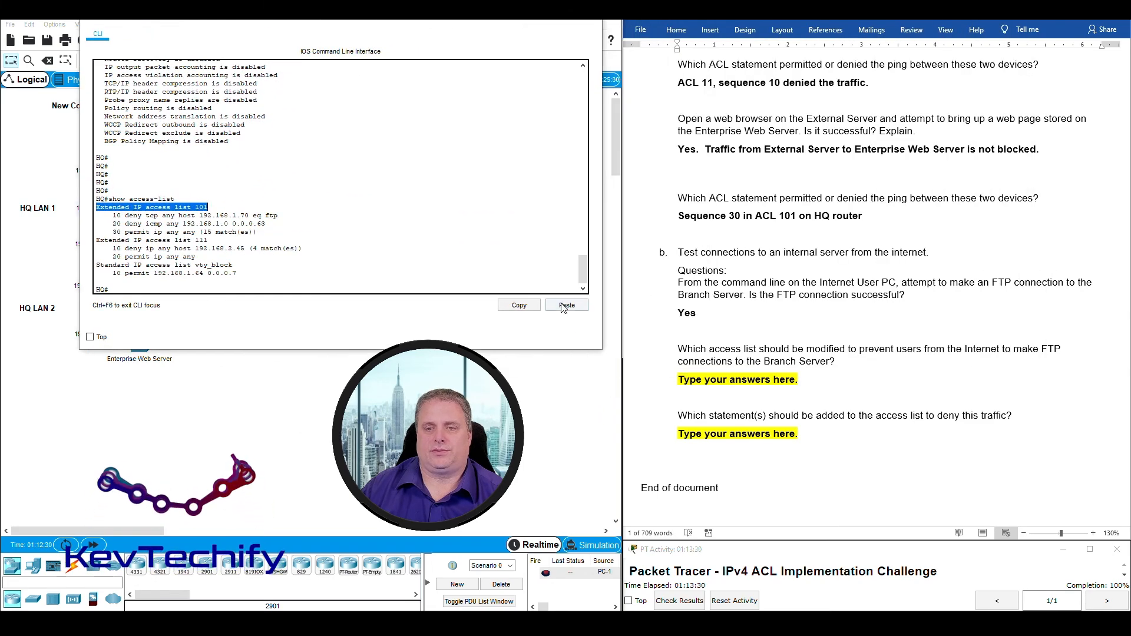
pyautogui.click(685, 373)
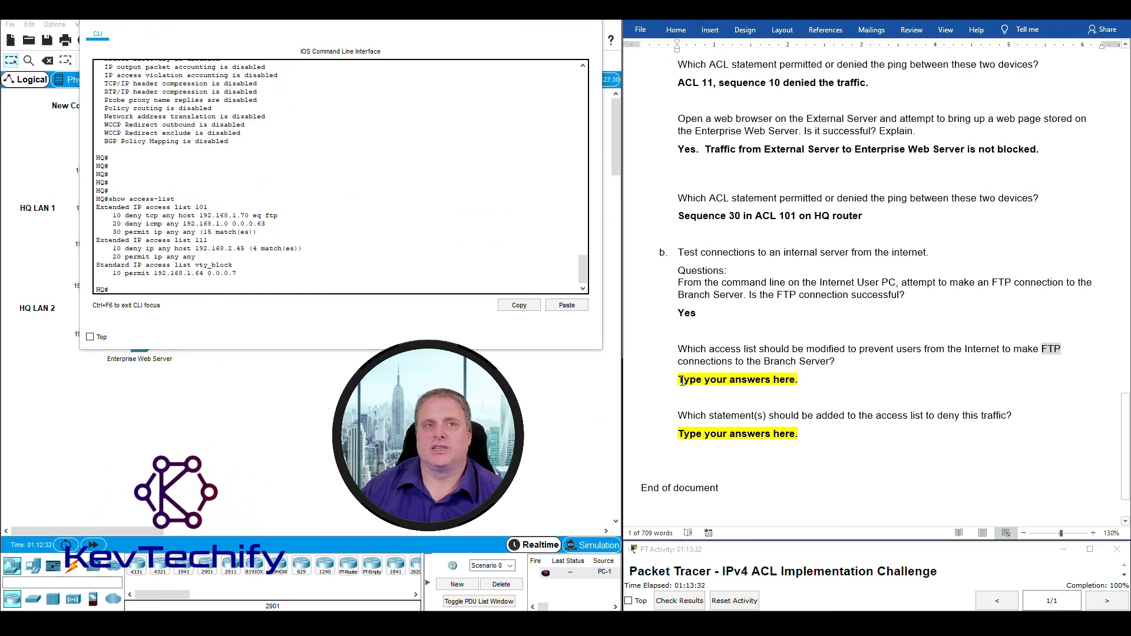
pyautogui.moveTo(681, 381); pyautogui.dragTo(819, 383)
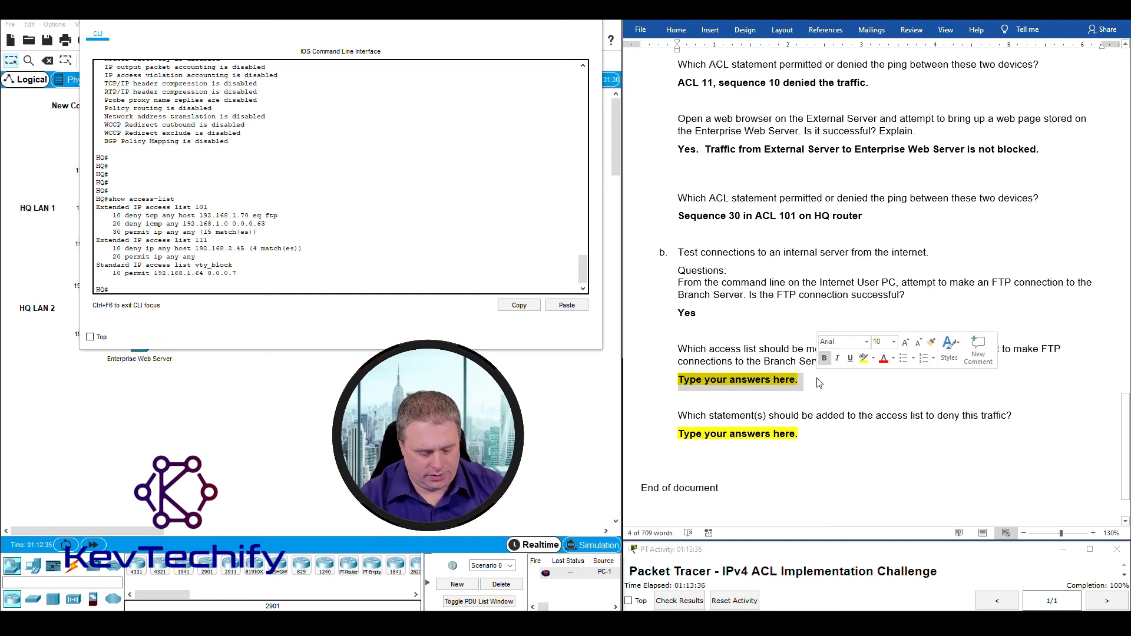
pyautogui.write('Access')
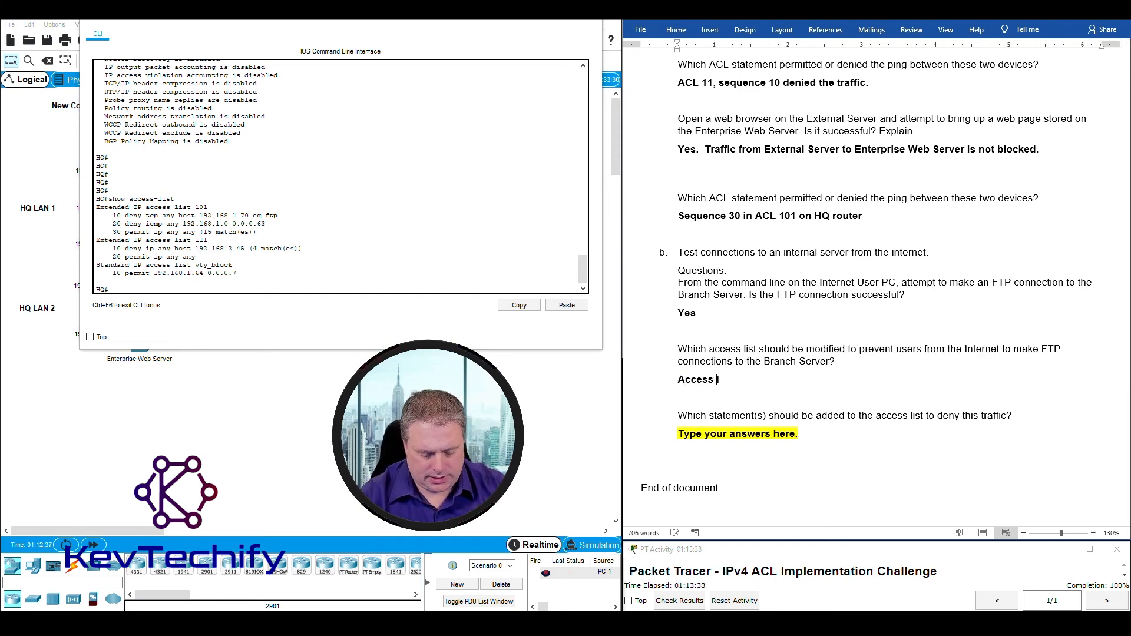
pyautogui.write(' list')
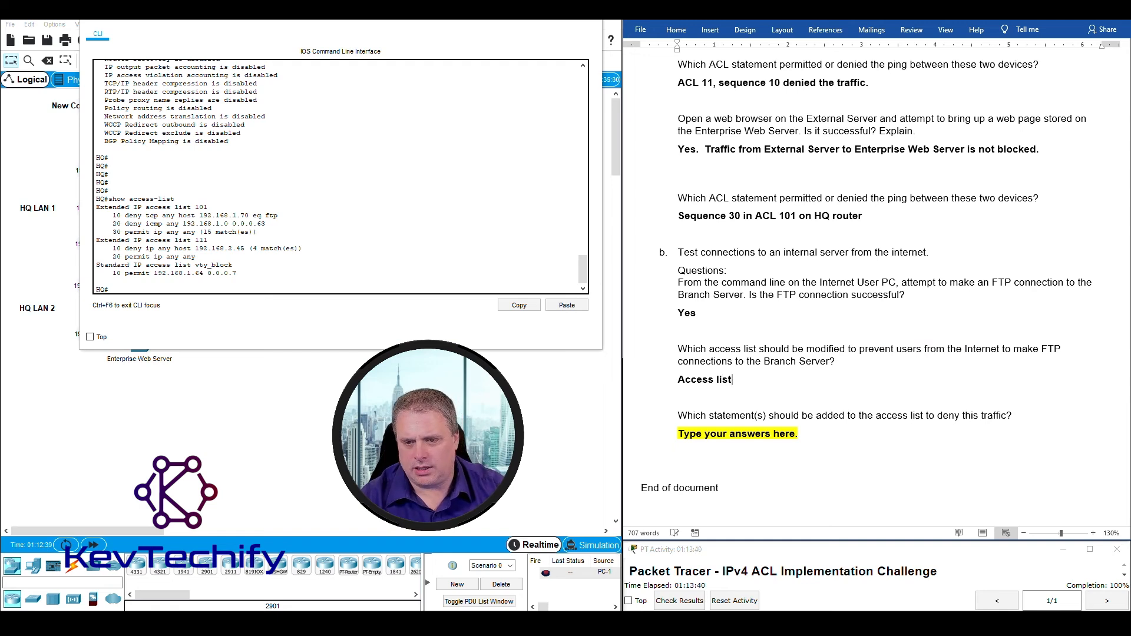
pyautogui.write(' 101 ')
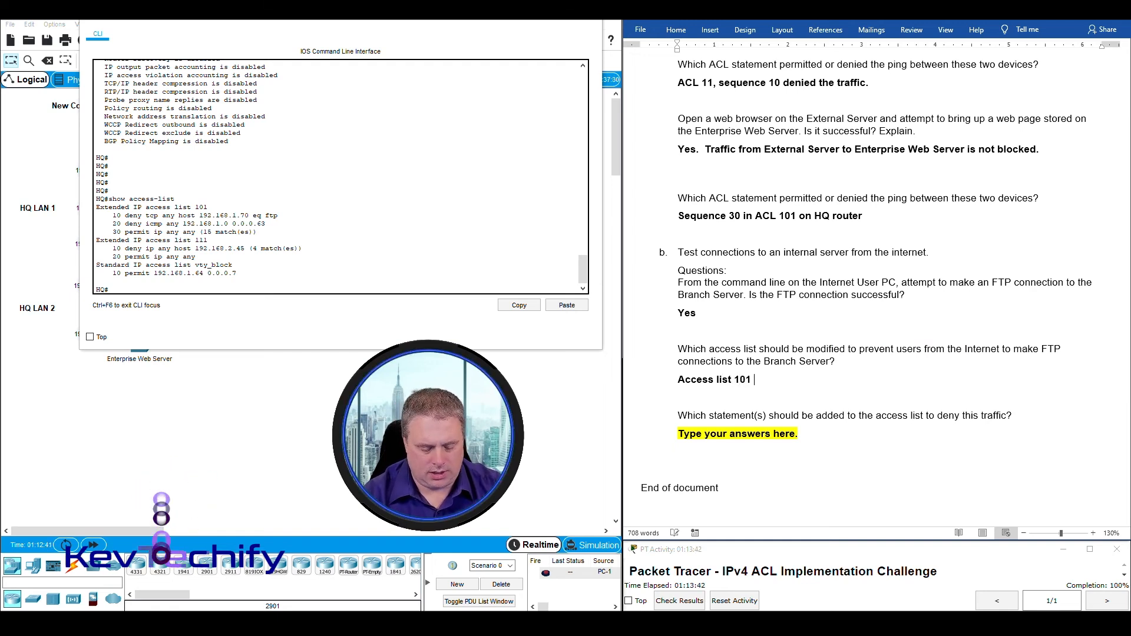
pyautogui.write('on ')
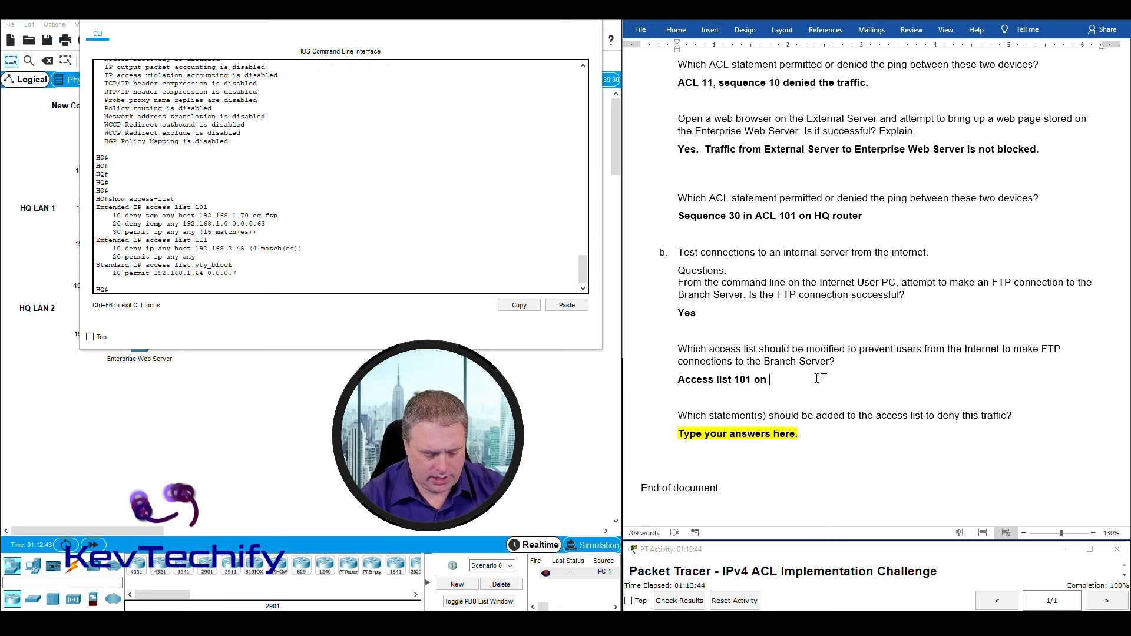
pyautogui.write('HQ router')
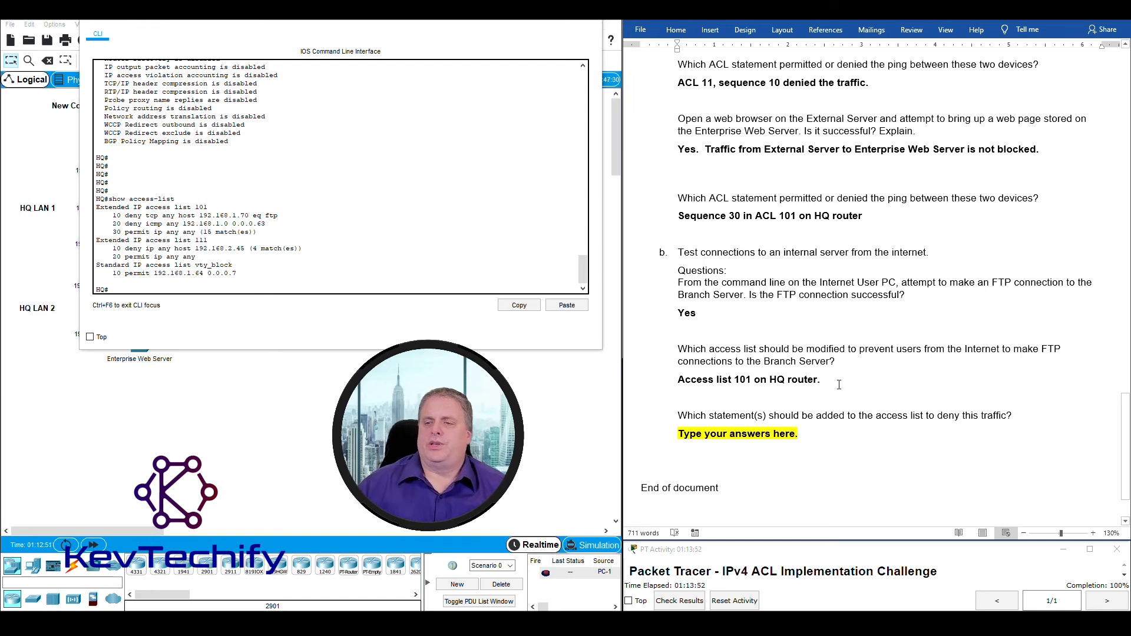
pyautogui.write('. ')
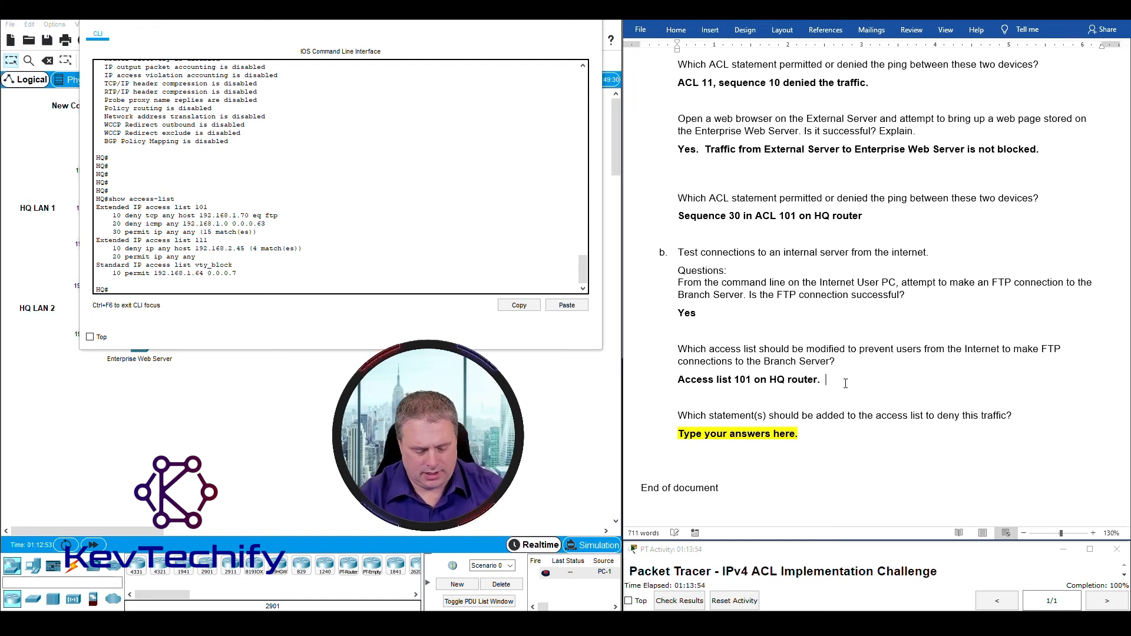
pyautogui.write(' To deny ')
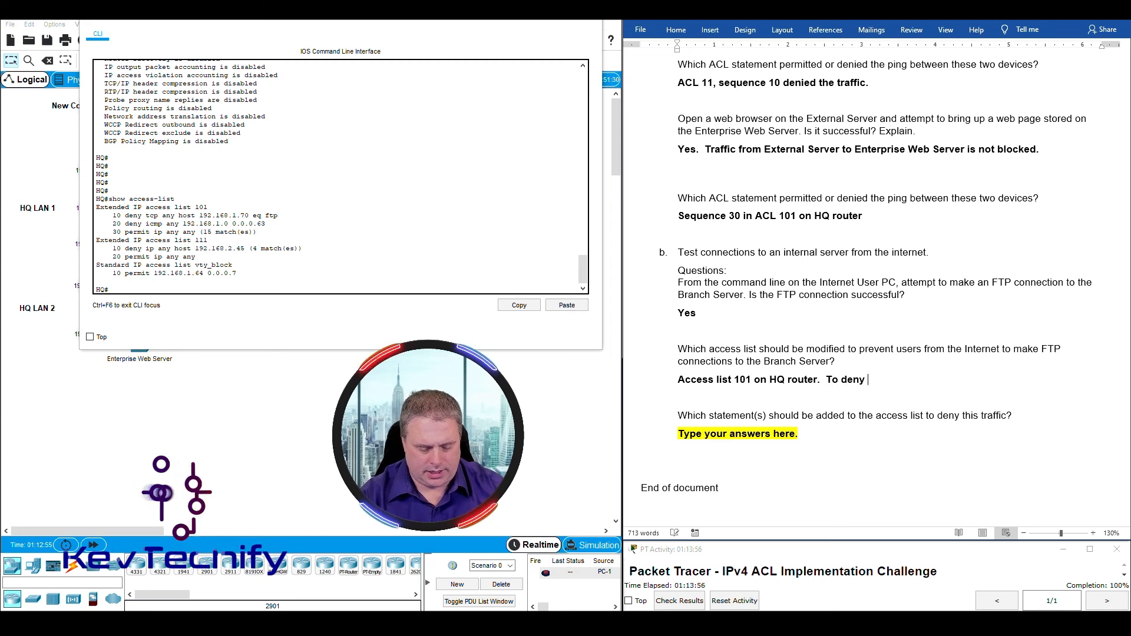
pyautogui.write('FTP traffic.')
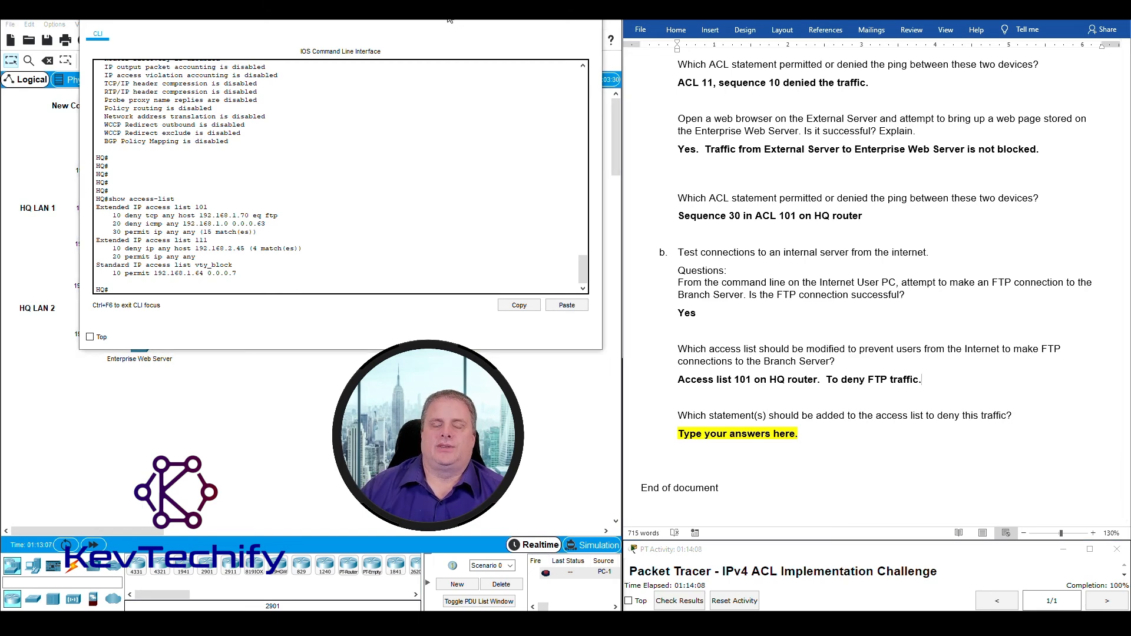
# Inspect HQ's access list 101 entries, noting the deny tcp FTP host and deny icmp lines, then delete the Word placeholder.
pyautogui.moveTo(450, 18); pyautogui.dragTo(957, 25)
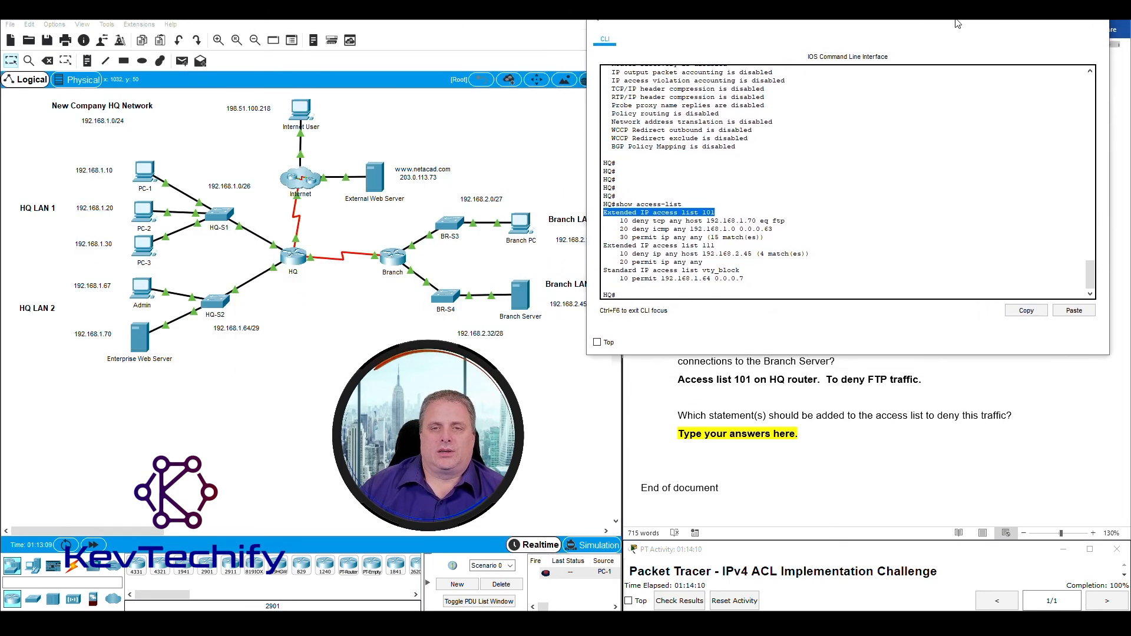
pyautogui.moveTo(604, 212); pyautogui.dragTo(780, 238)
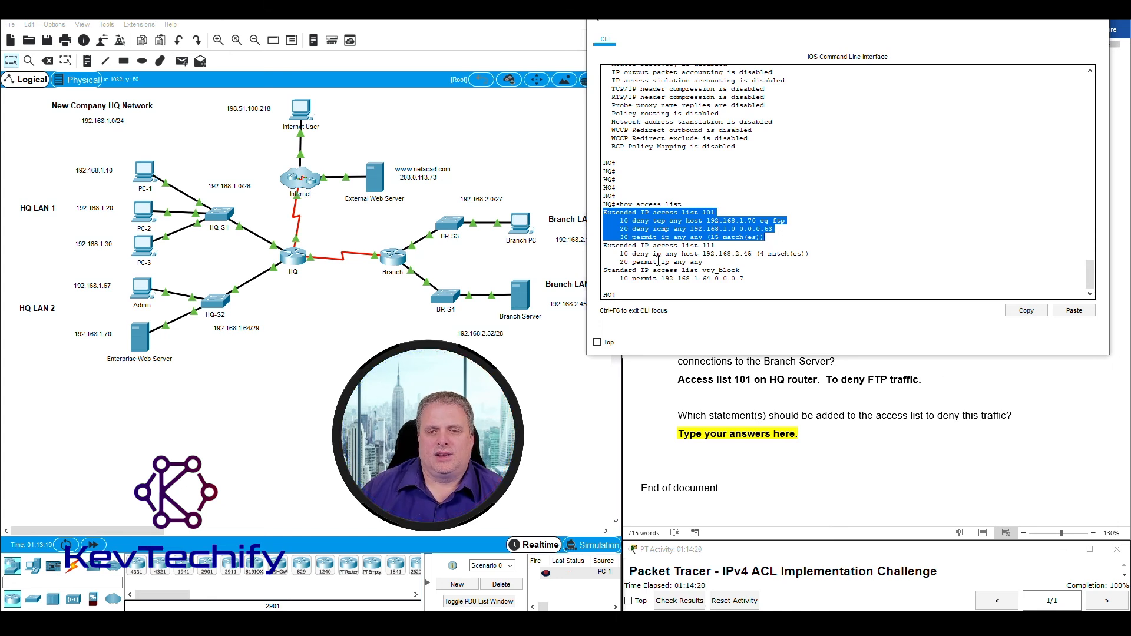
pyautogui.click(655, 233)
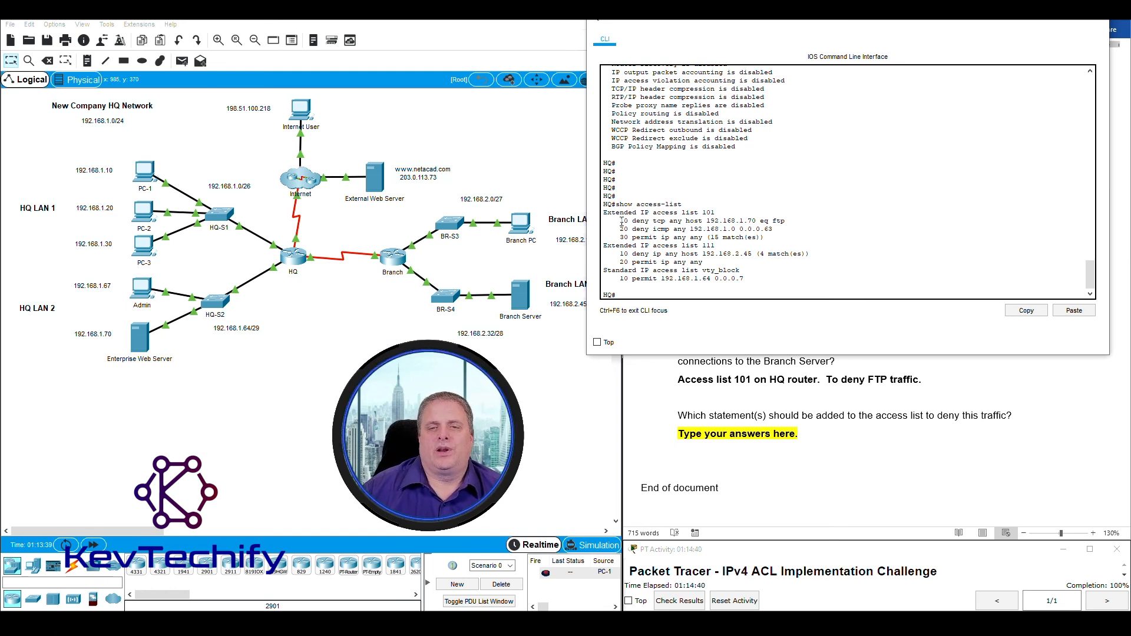
pyautogui.moveTo(620, 220); pyautogui.dragTo(788, 220)
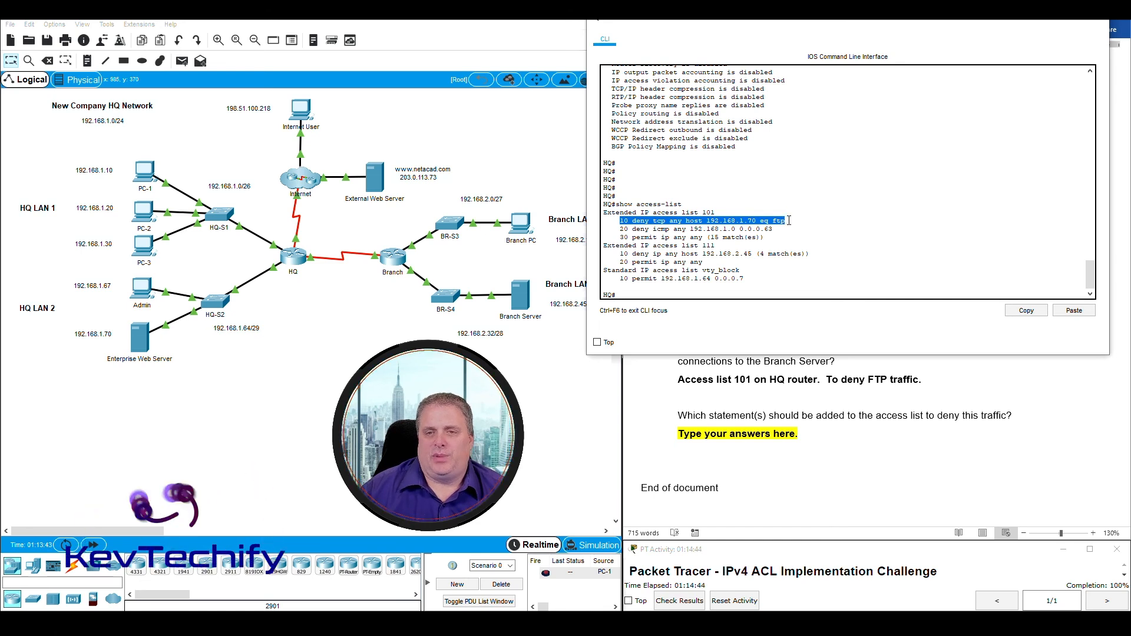
pyautogui.moveTo(706, 221); pyautogui.dragTo(762, 222)
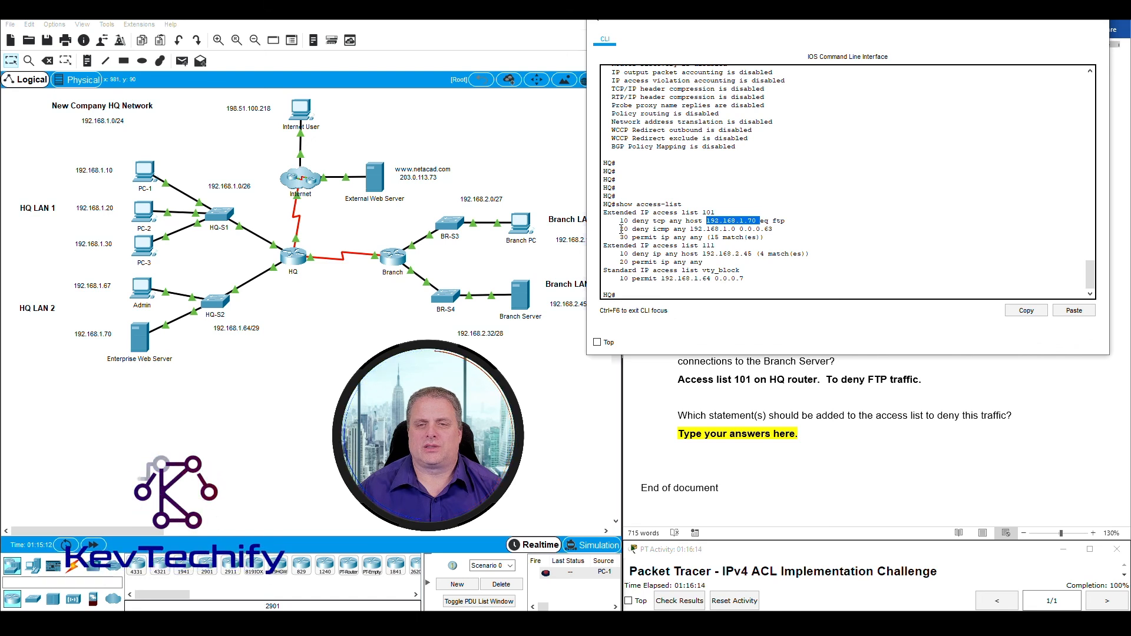
pyautogui.moveTo(620, 230); pyautogui.dragTo(626, 237)
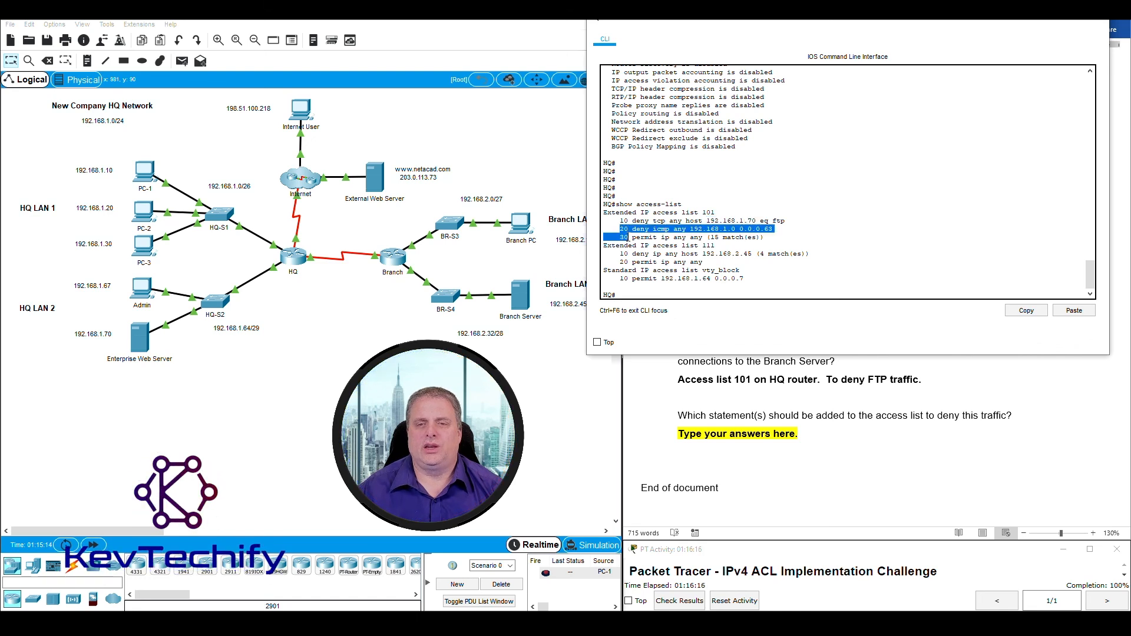
pyautogui.click(629, 233)
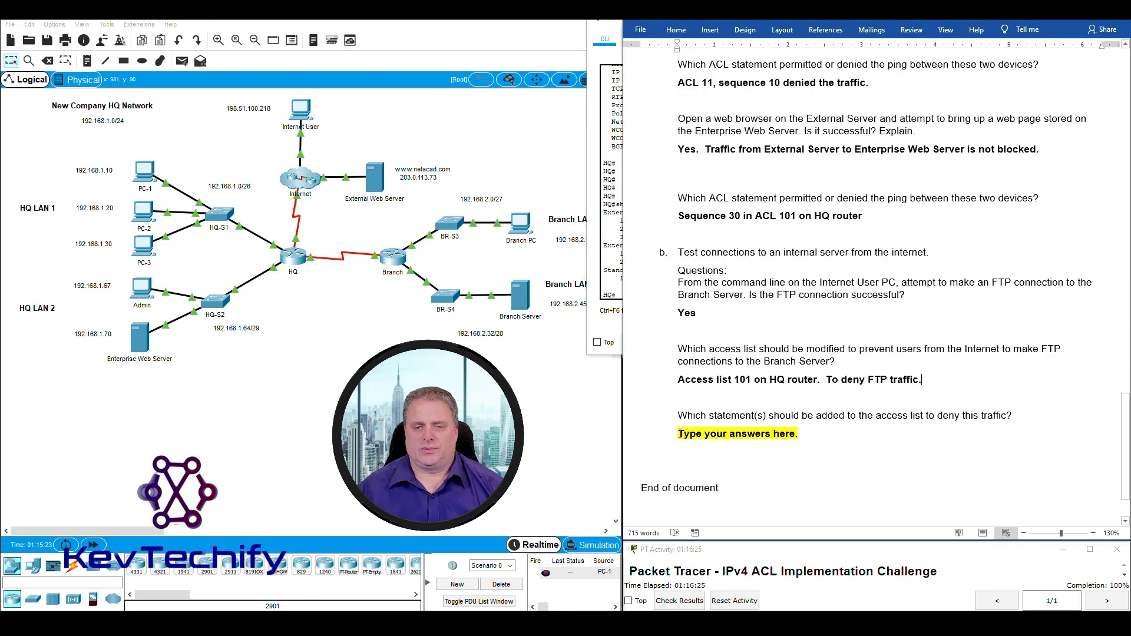
pyautogui.press('Delete')
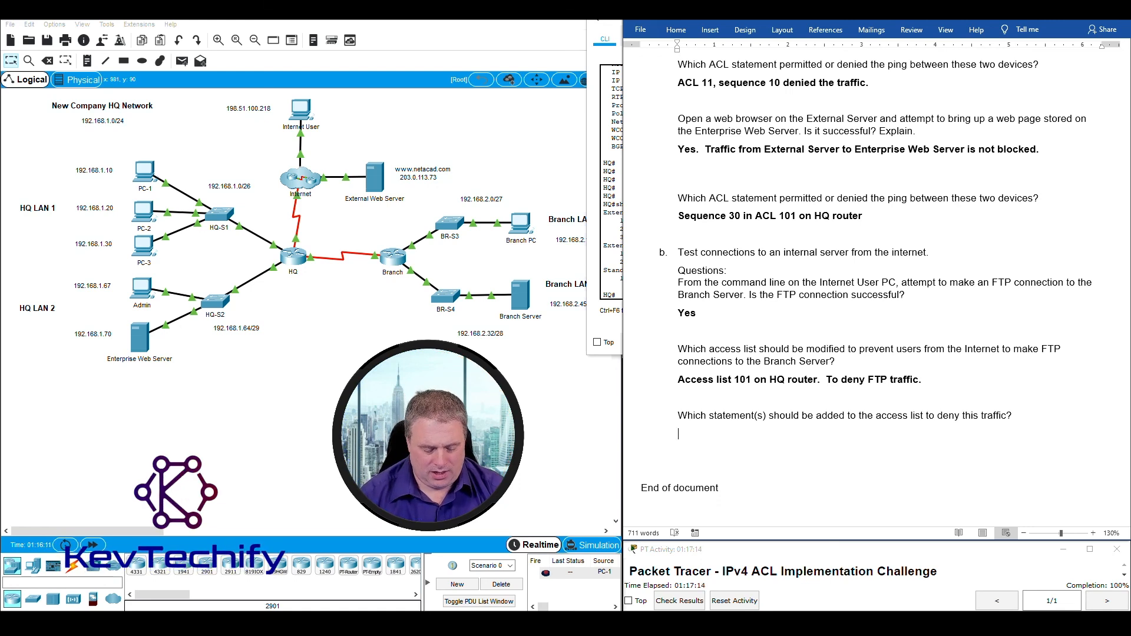
# Write the answer 'deny tcp any host 192.168.2.32 eq ftp' with a lowercase 'deny'.
pyautogui.write('den')
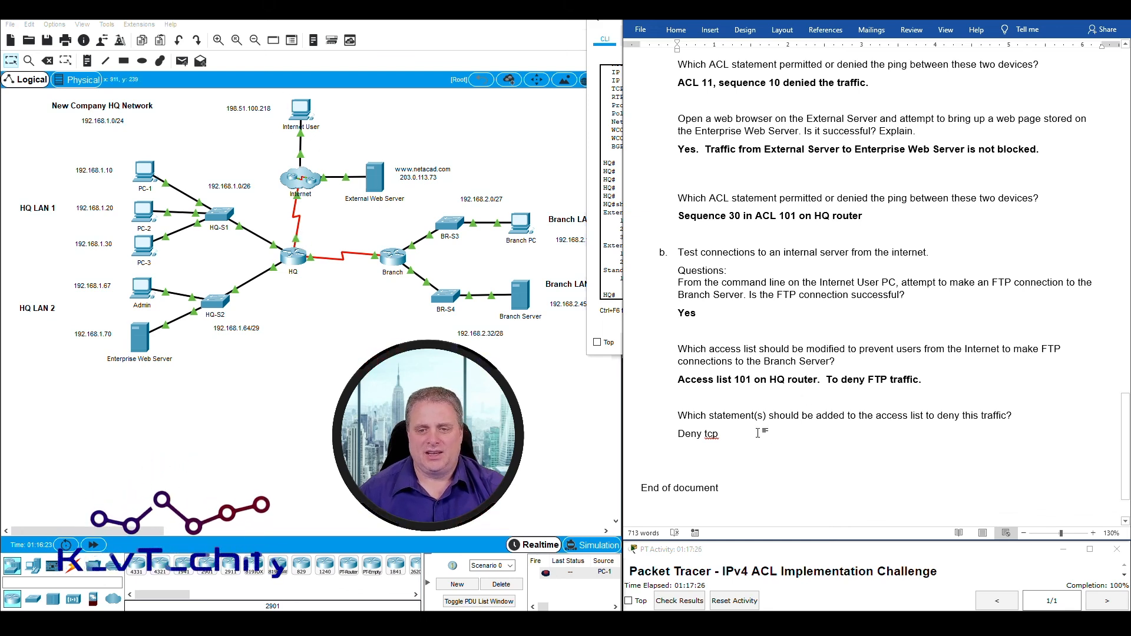
pyautogui.write('any')
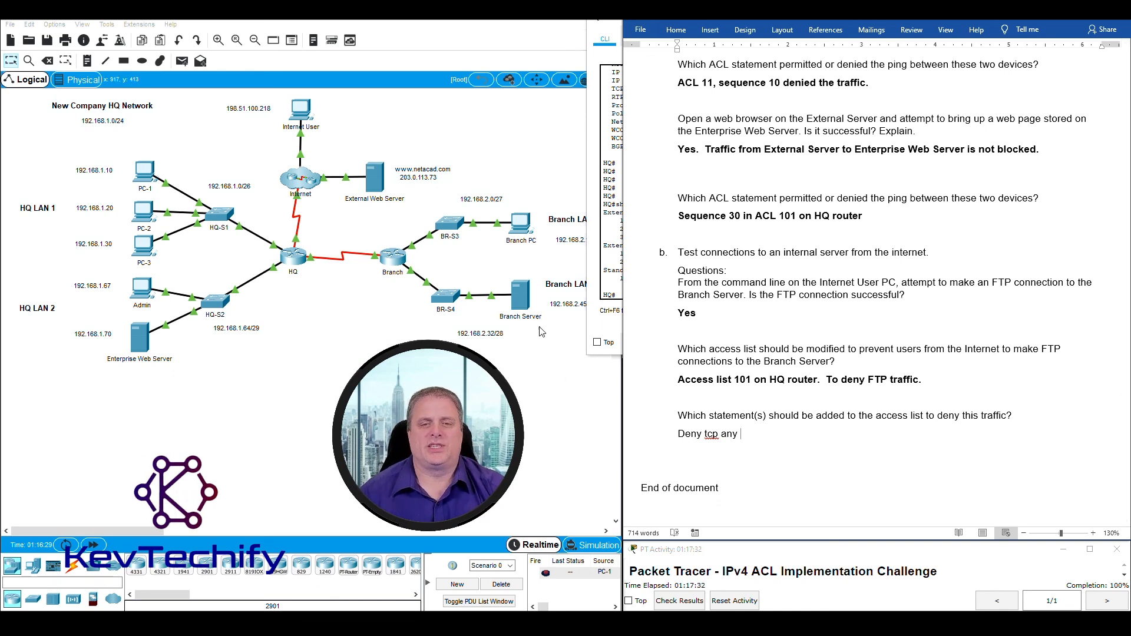
pyautogui.click(548, 26)
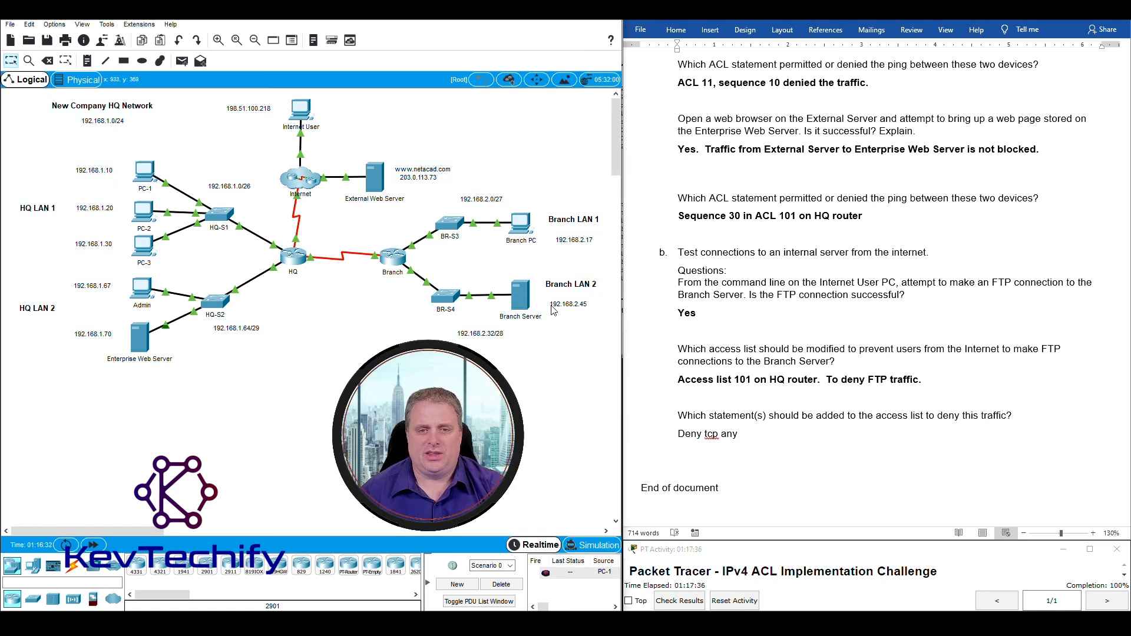
pyautogui.click(774, 434)
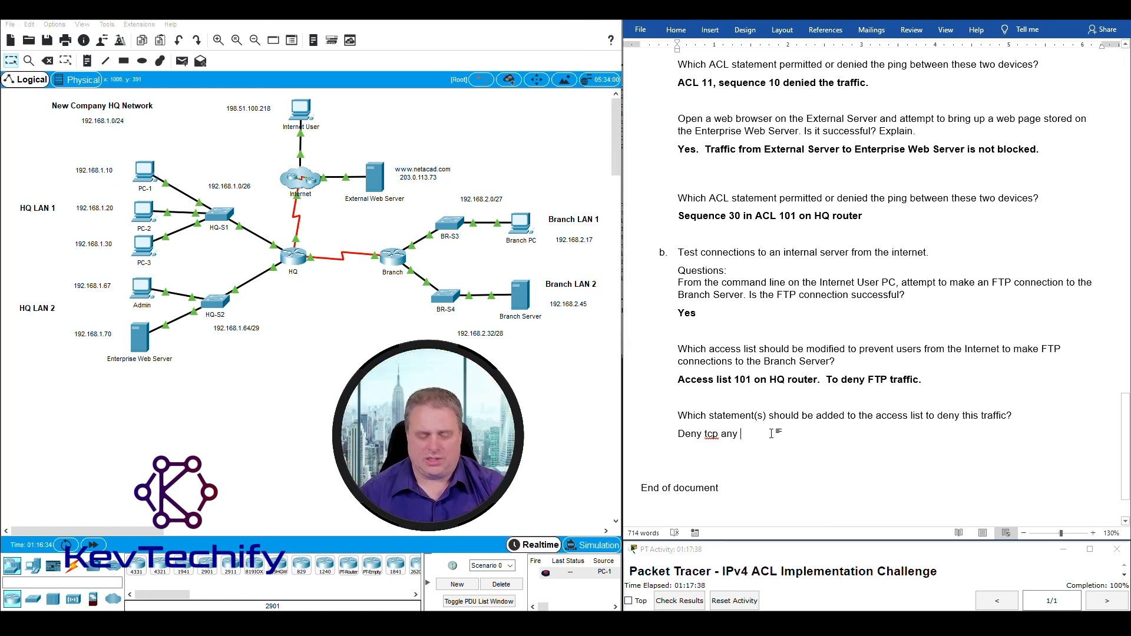
pyautogui.write('host ')
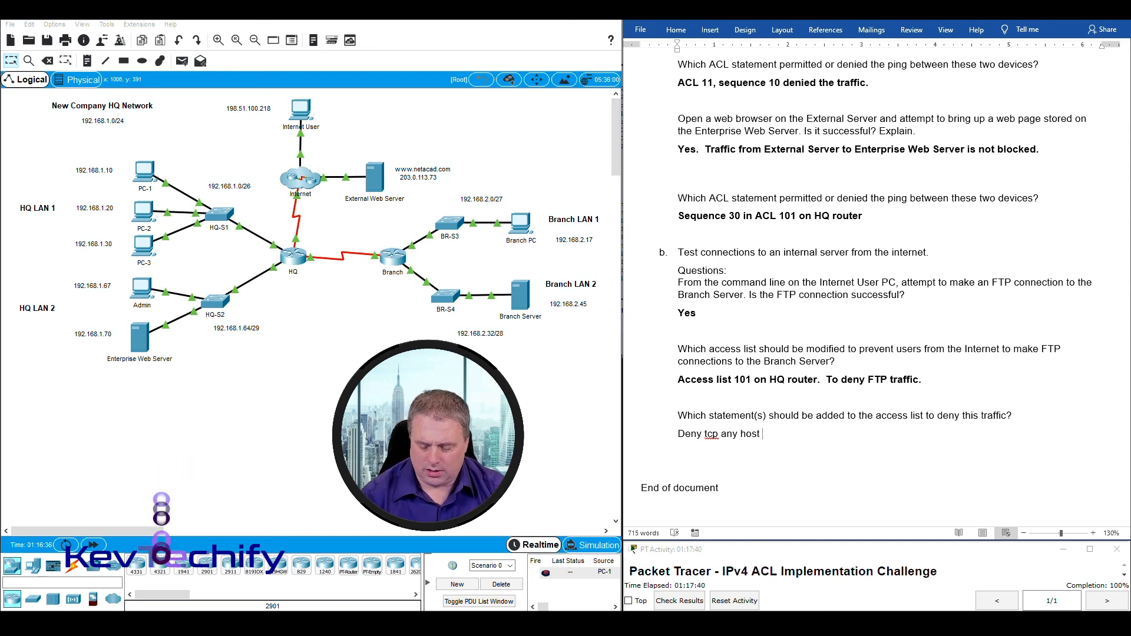
pyautogui.write('192.168.2.32 eq ftp')
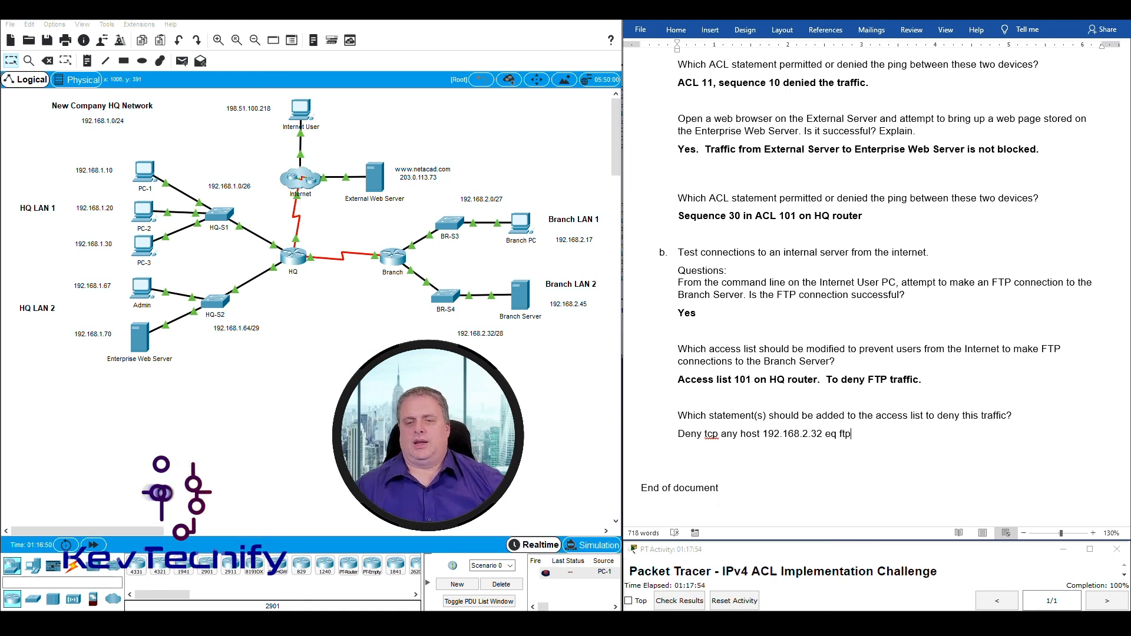
pyautogui.click(684, 435)
pyautogui.press('BackSpace')
pyautogui.write('d')
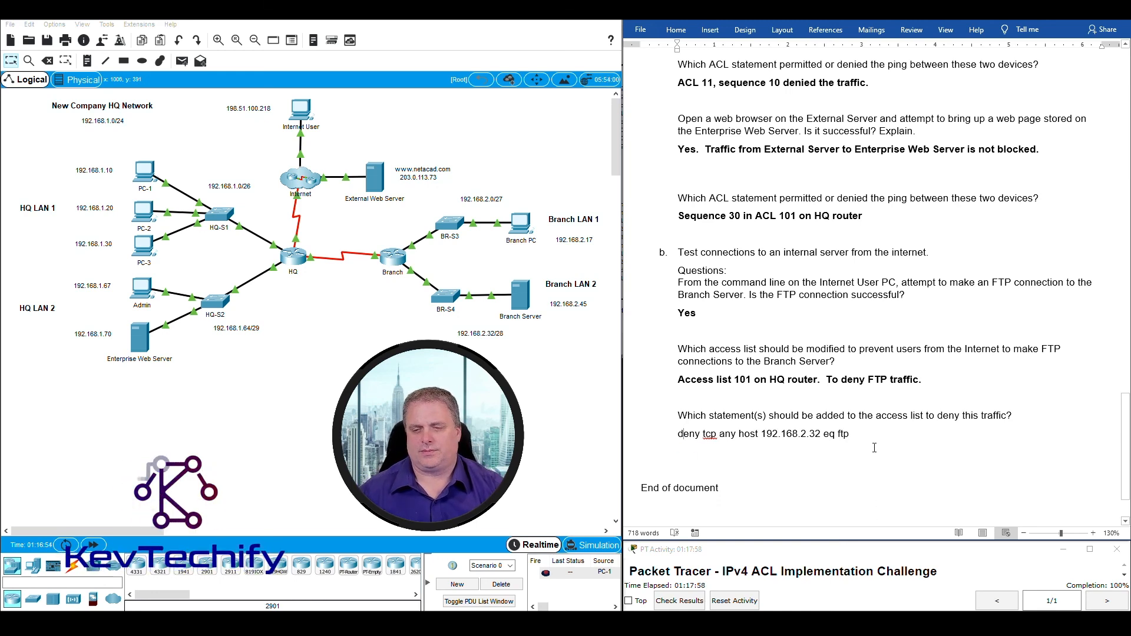
# Add a line below noting to add it in before the permit any any statement.
pyautogui.press('Return')
pyautogui.write('a')
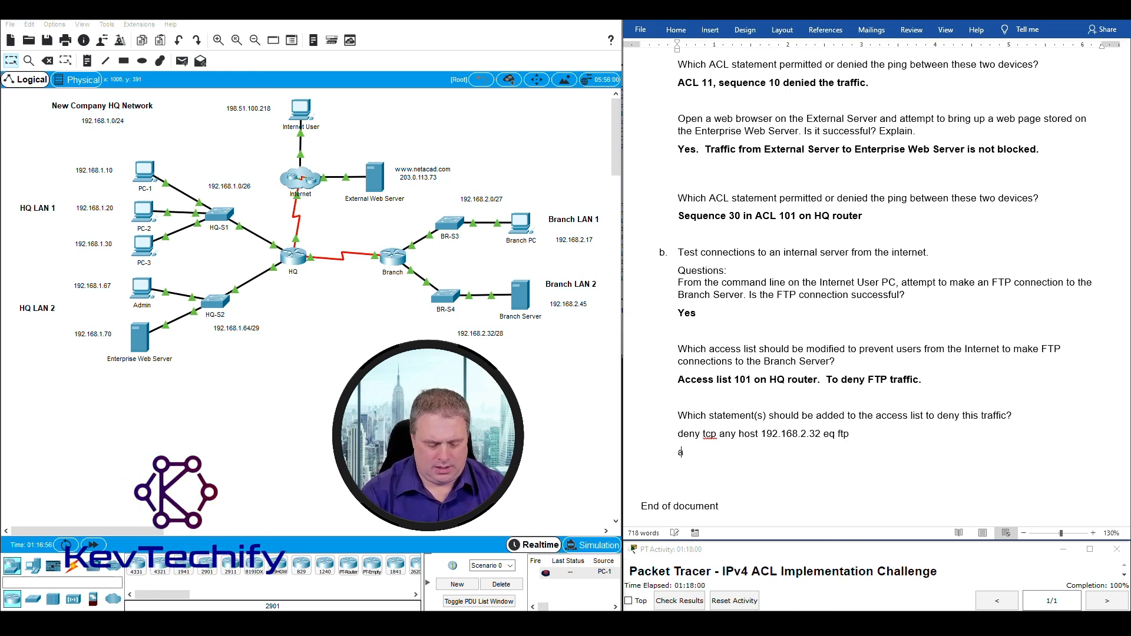
pyautogui.write('dd in be')
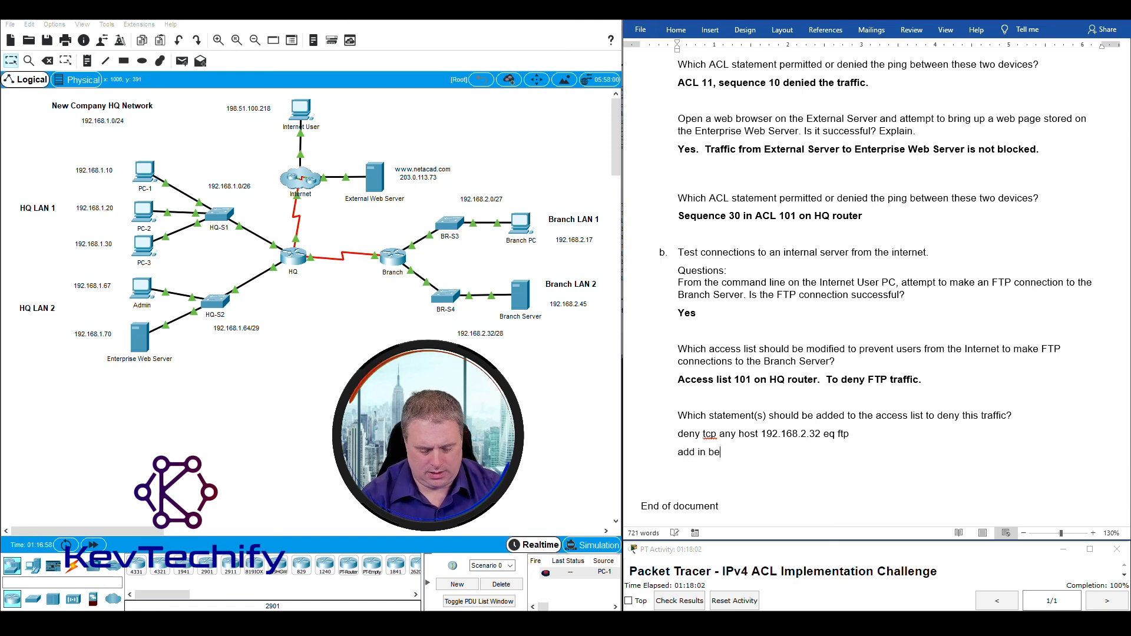
pyautogui.write(' fore the p')
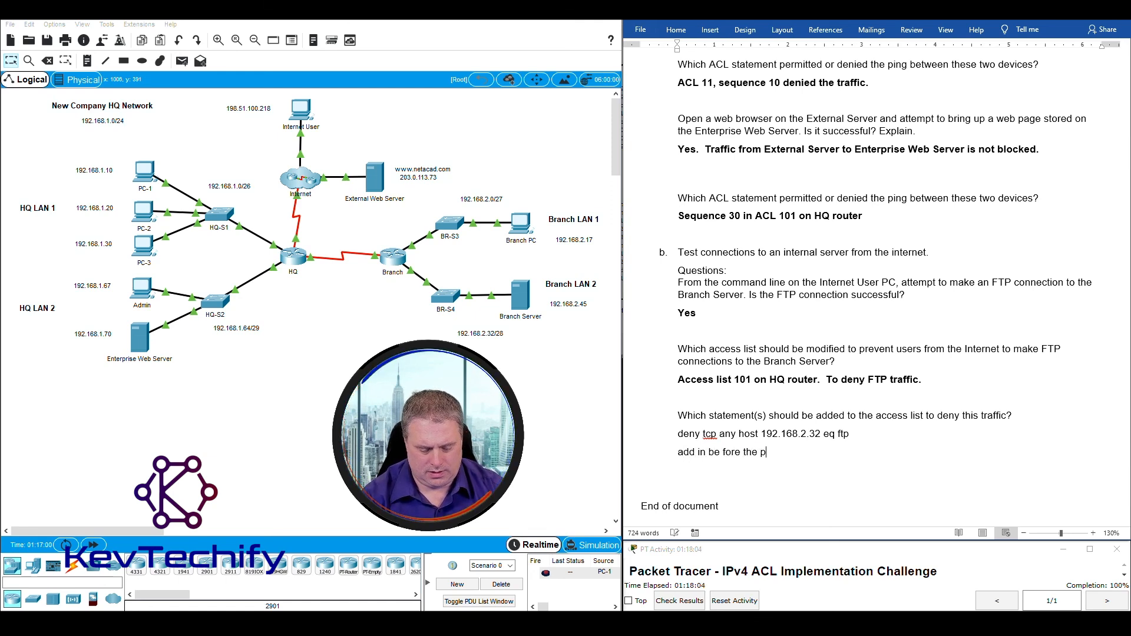
pyautogui.write('ermit an')
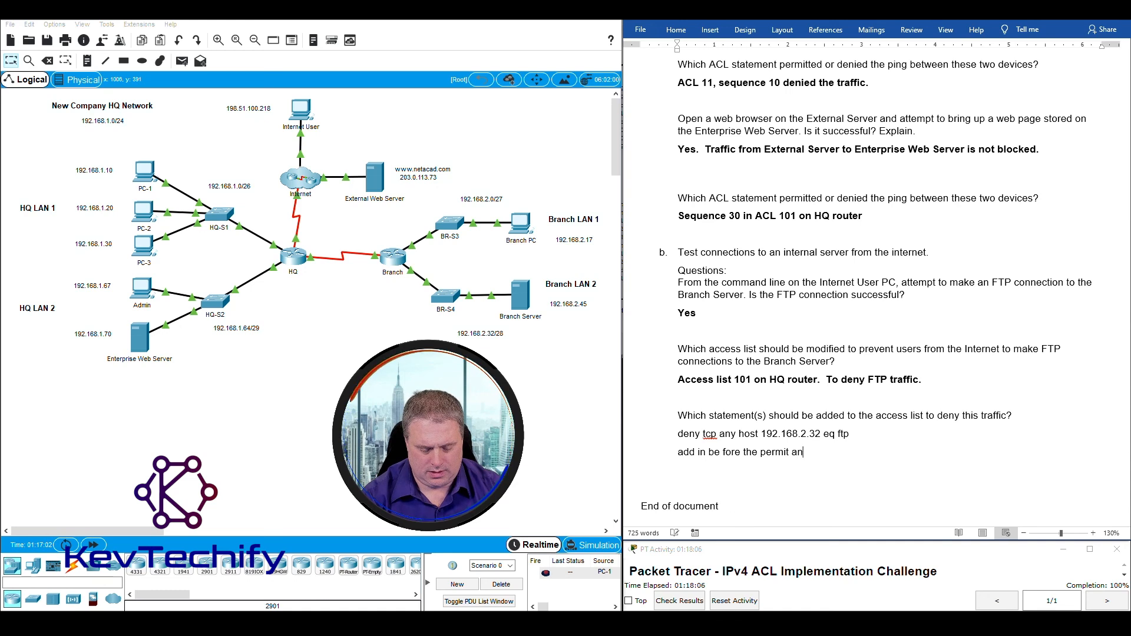
pyautogui.write('y a')
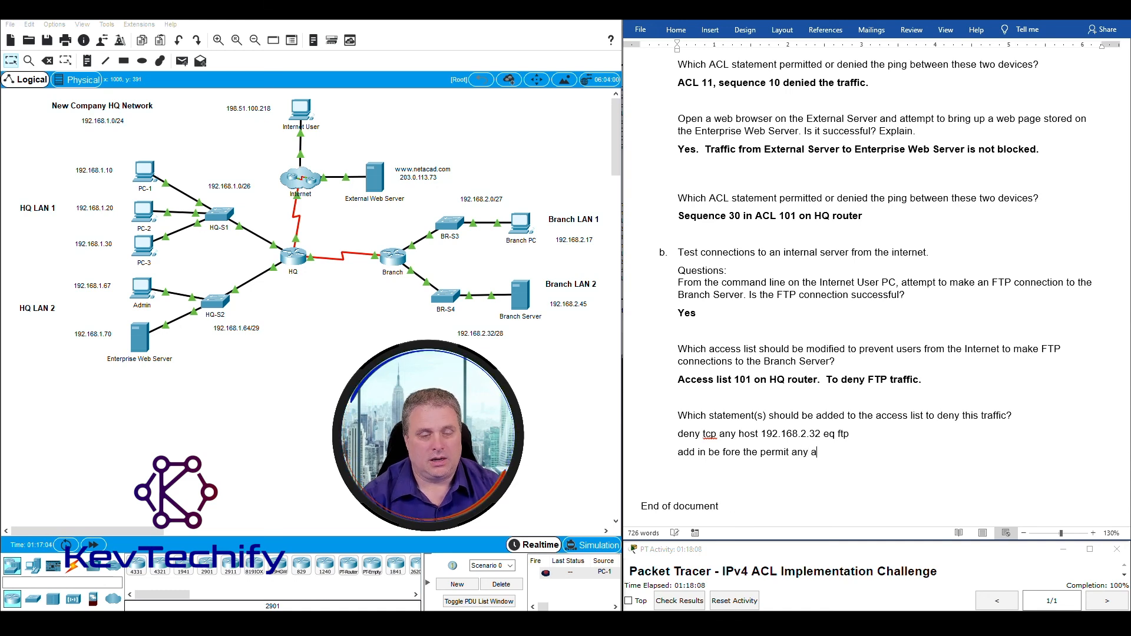
pyautogui.write('ny st')
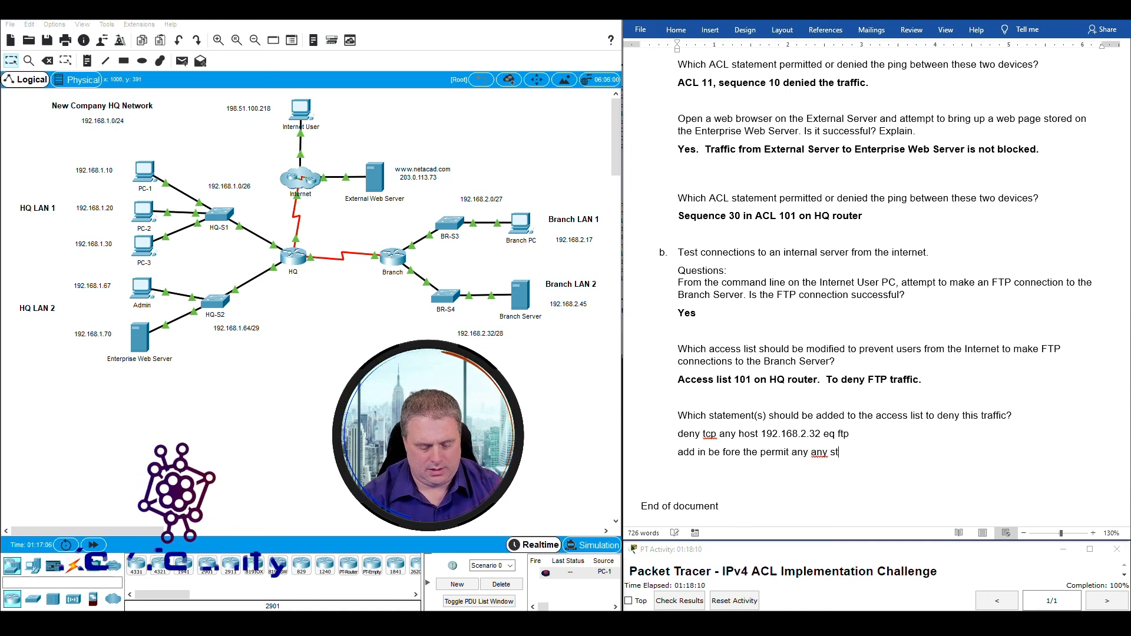
pyautogui.write('atment')
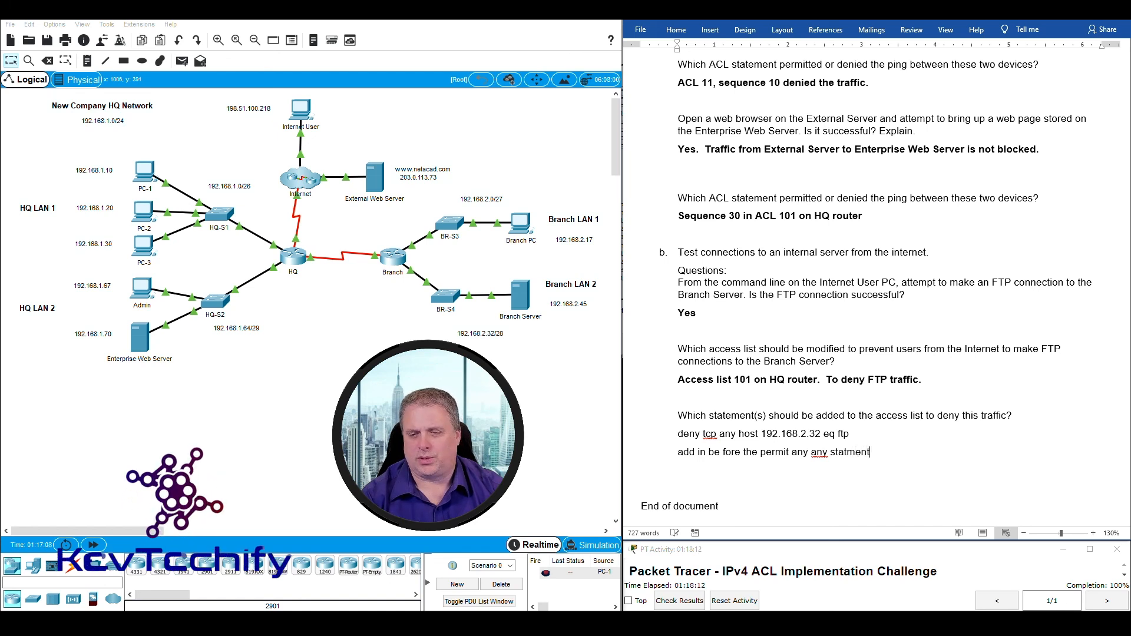
pyautogui.press('BackSpace')
pyautogui.press('BackSpace')
pyautogui.press('BackSpace')
pyautogui.press('BackSpace')
pyautogui.press('BackSpace')
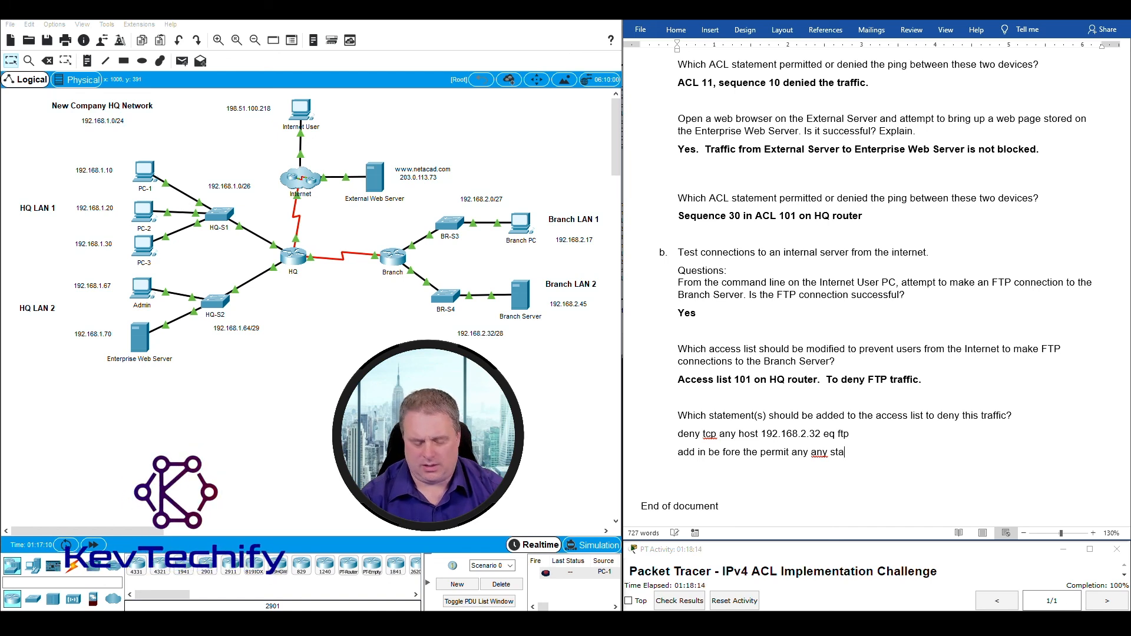
pyautogui.write('tement')
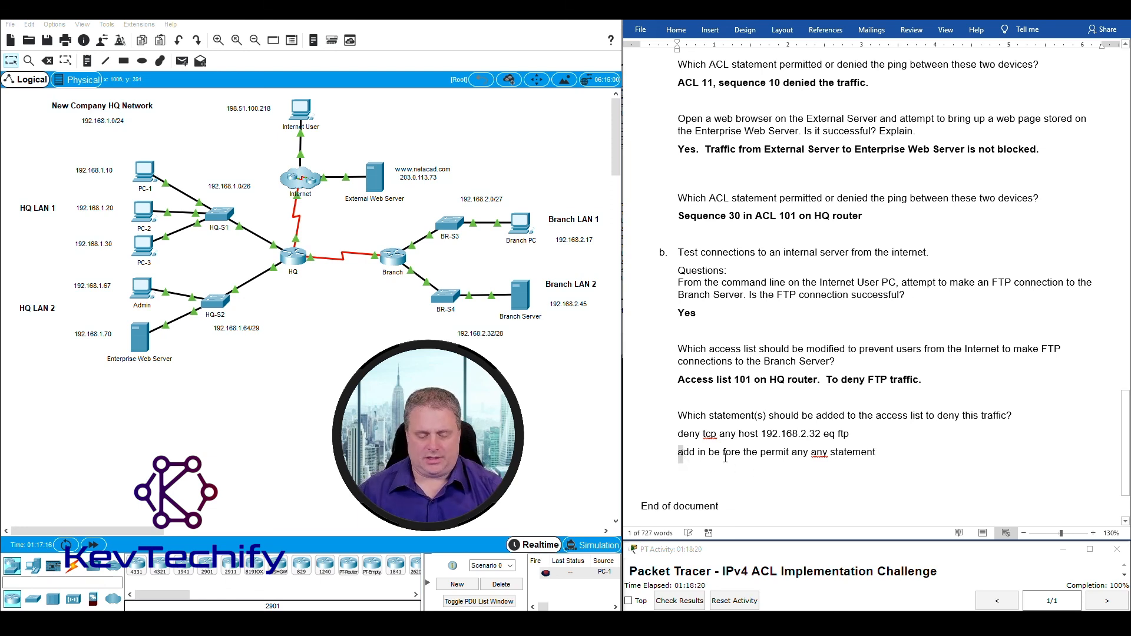
pyautogui.write(' A')
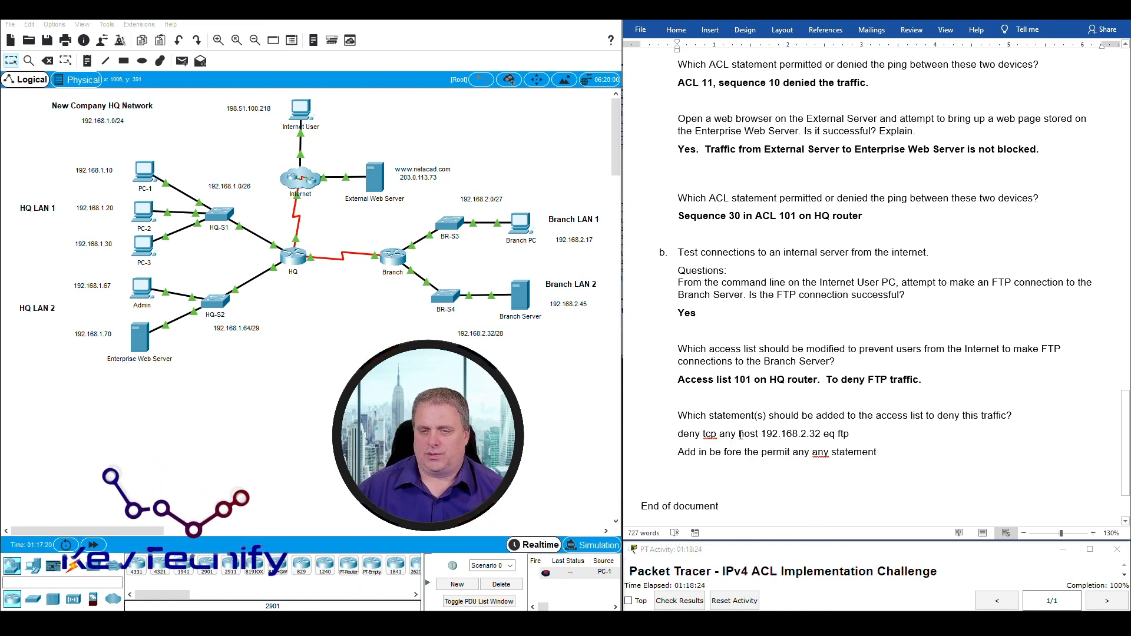
pyautogui.moveTo(757, 434); pyautogui.dragTo(911, 431)
pyautogui.click(926, 455)
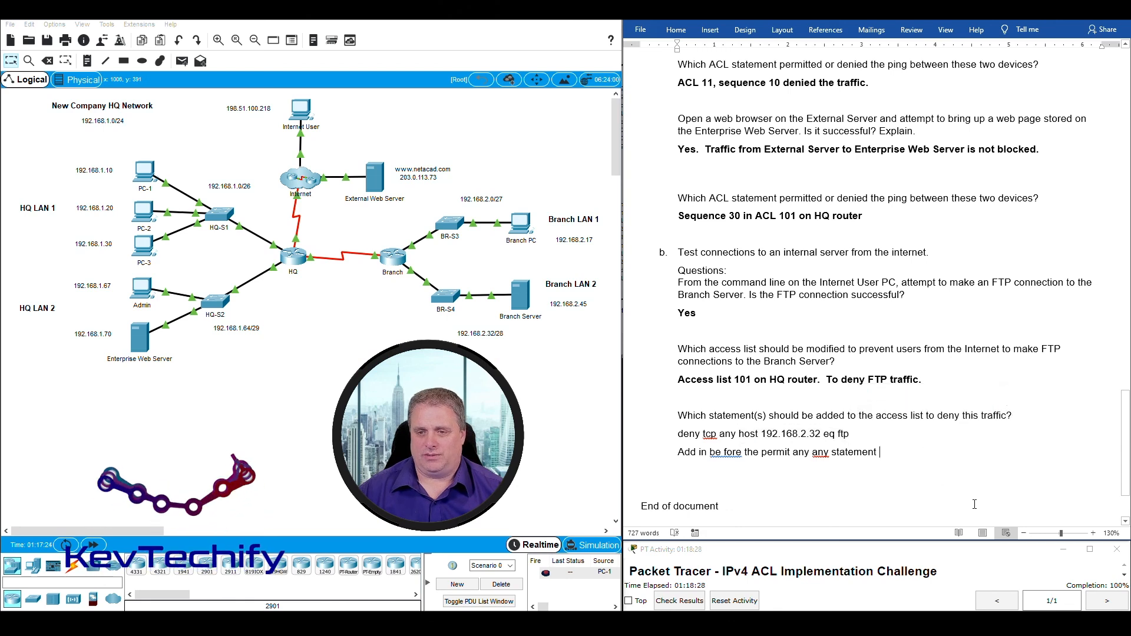